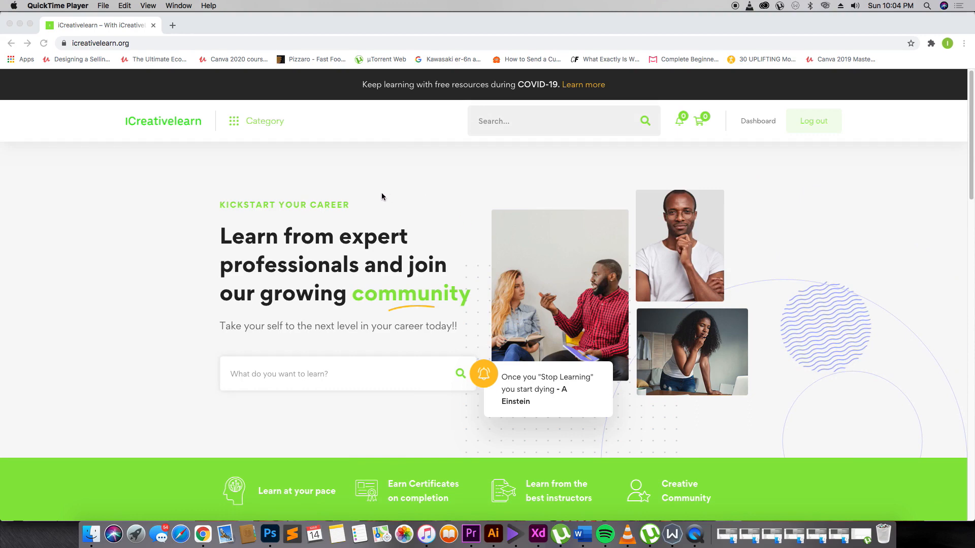
- Open the Intro to Adobe XD for Mobile Apps course page and review its description, learning objectives and requirements
scroll(382, 196, "down", 10)
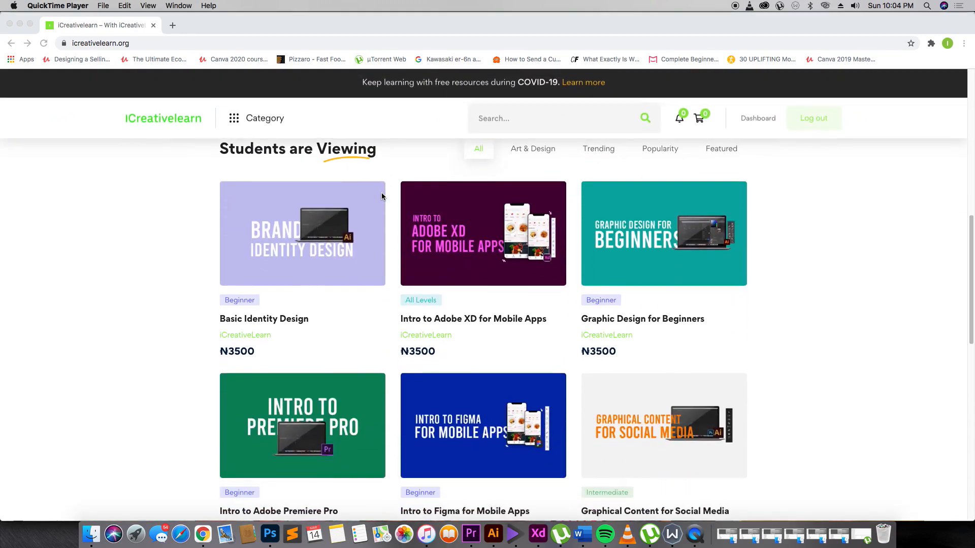
left_click(446, 231)
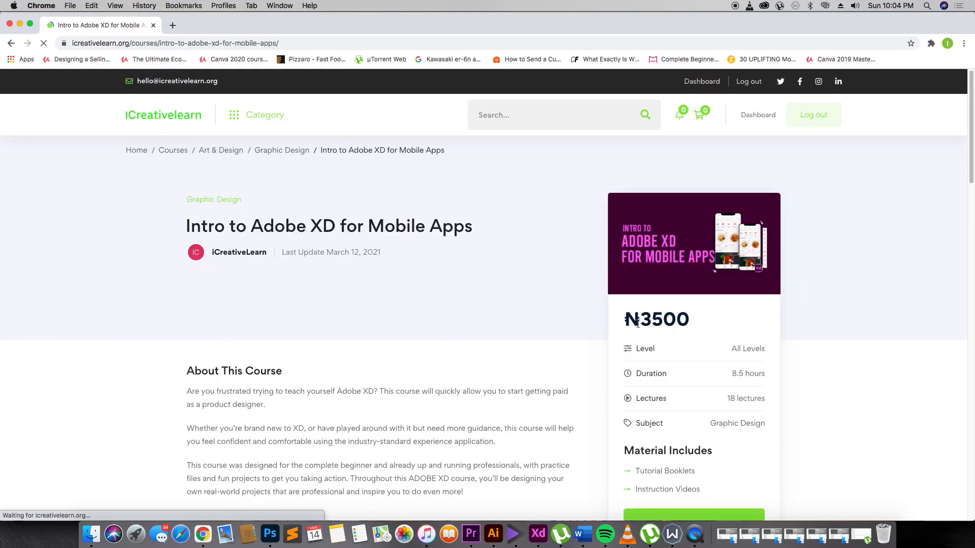
scroll(477, 299, "down", 1)
scroll(475, 298, "down", 5)
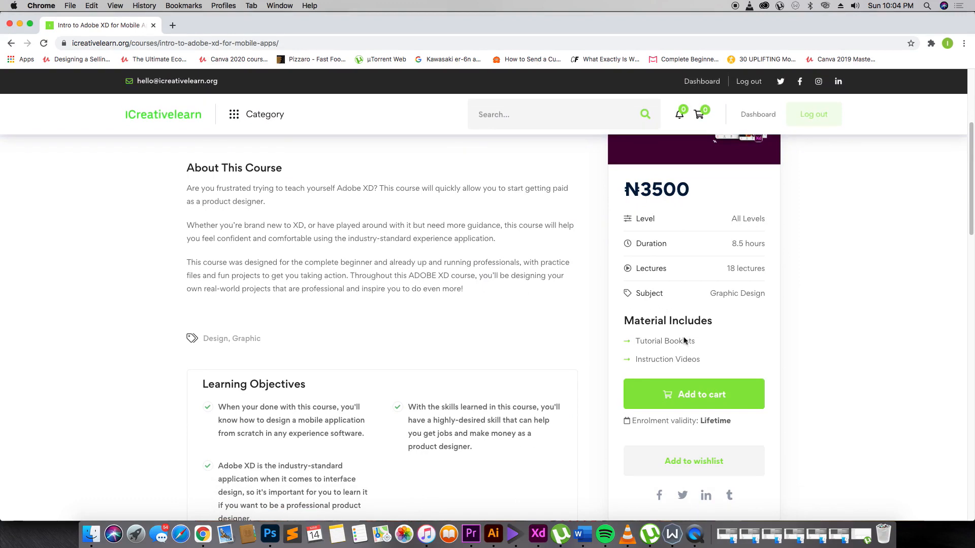
scroll(422, 293, "down", 5)
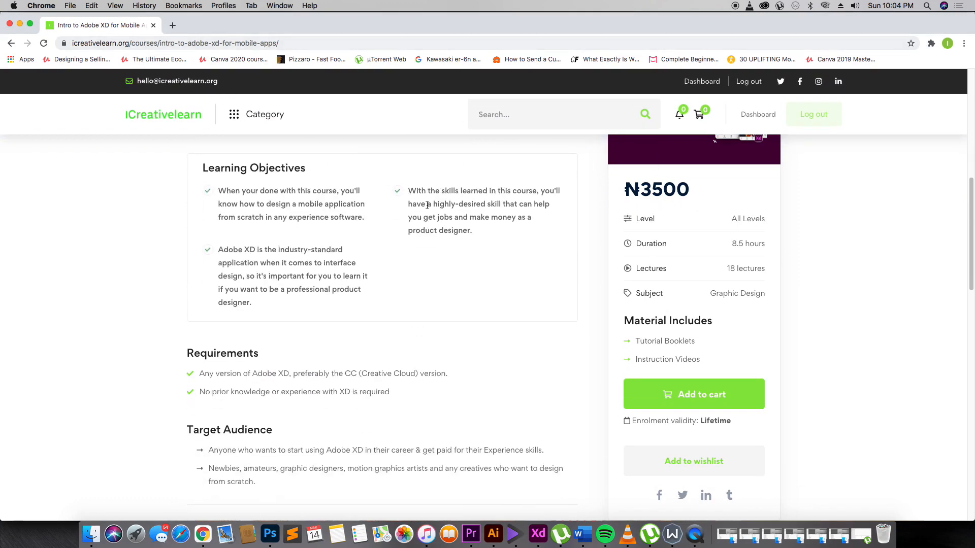
scroll(426, 205, "down", 2)
scroll(427, 206, "up", 3)
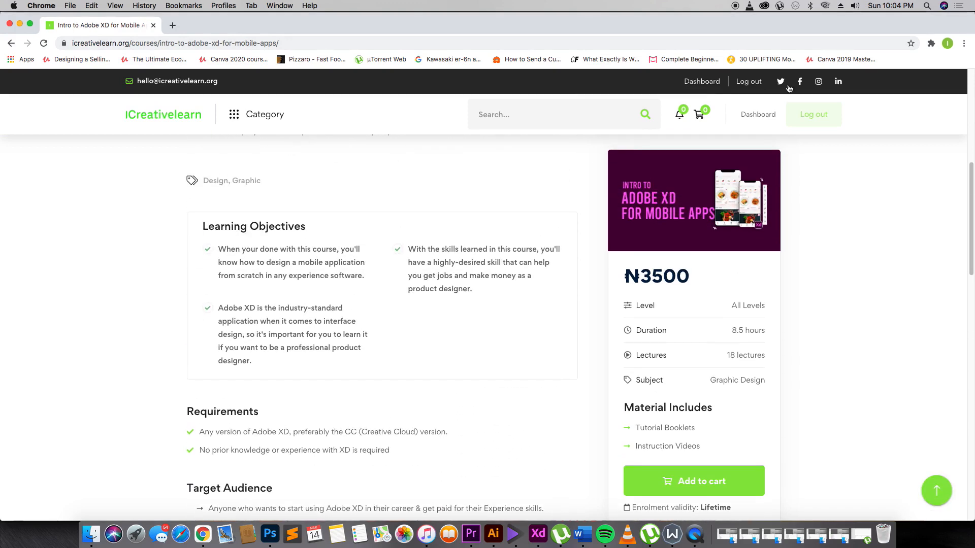
- View the student dashboard and return to the course list on the iCreativelearn home page
left_click(758, 118)
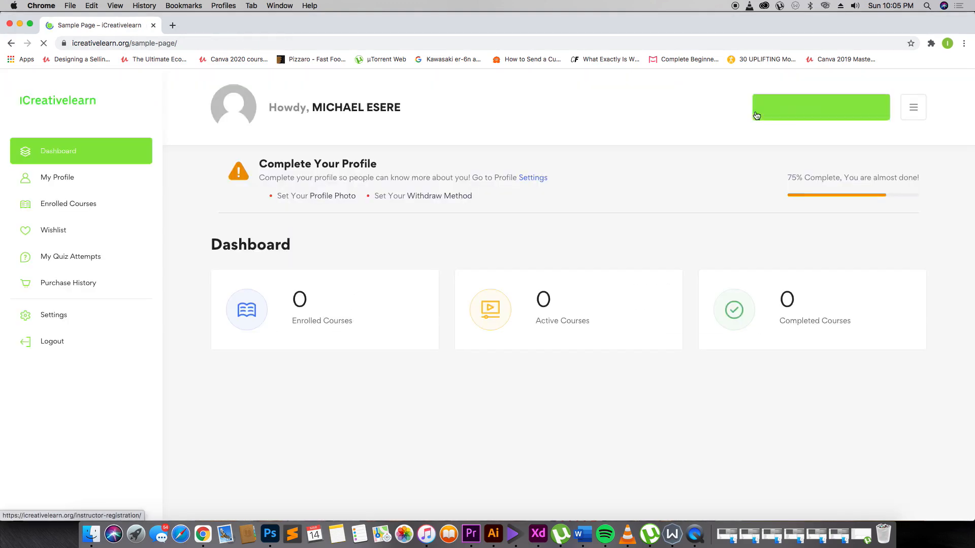
left_click(72, 98)
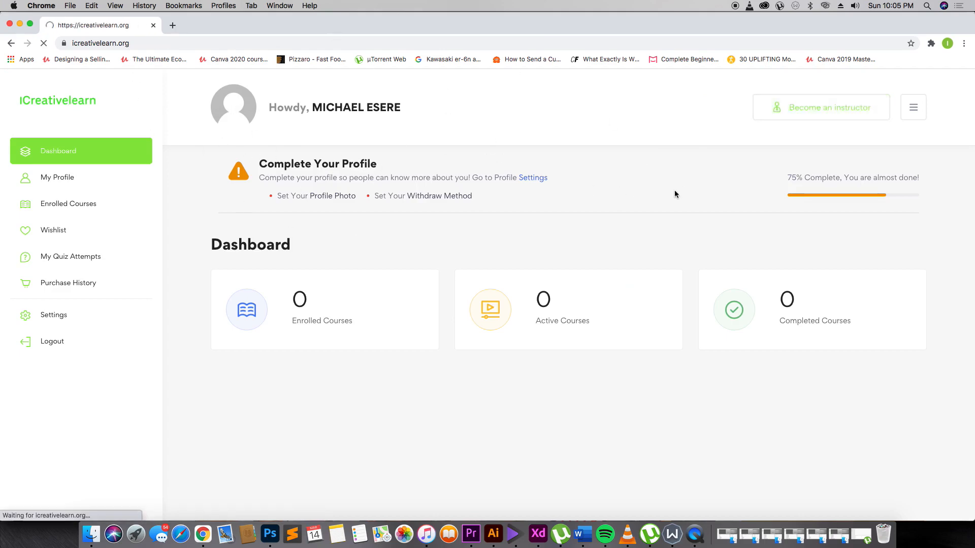
scroll(711, 243, "down", 5)
scroll(454, 275, "down", 10)
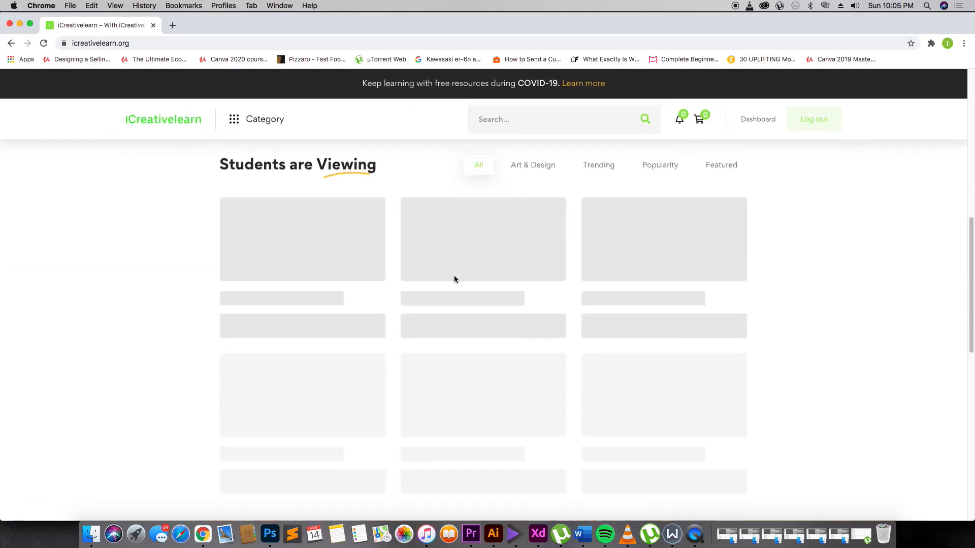
- Reopen the Intro to Adobe XD for Mobile Apps course and examine its target audience, curriculum sections and instructor details
left_click(500, 232)
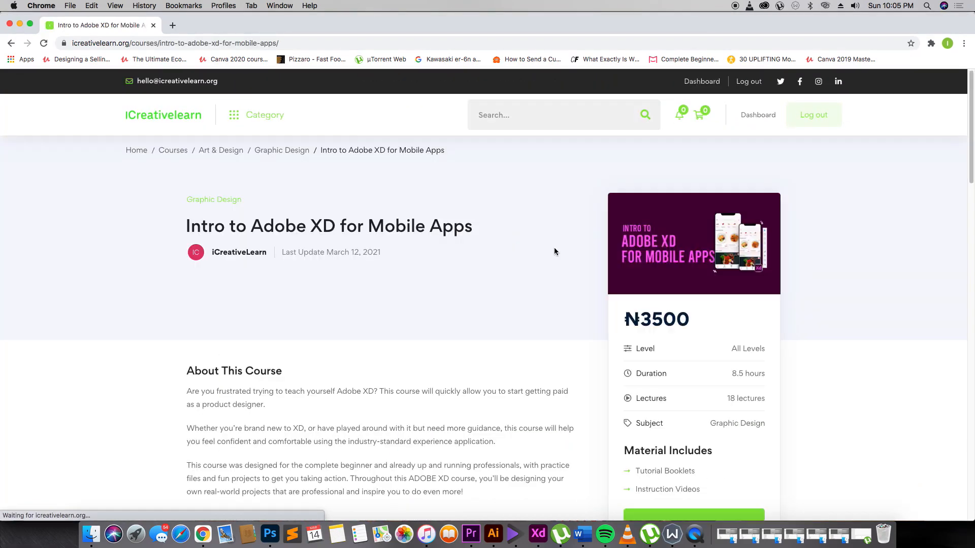
scroll(617, 272, "down", 3)
scroll(617, 272, "down", 2)
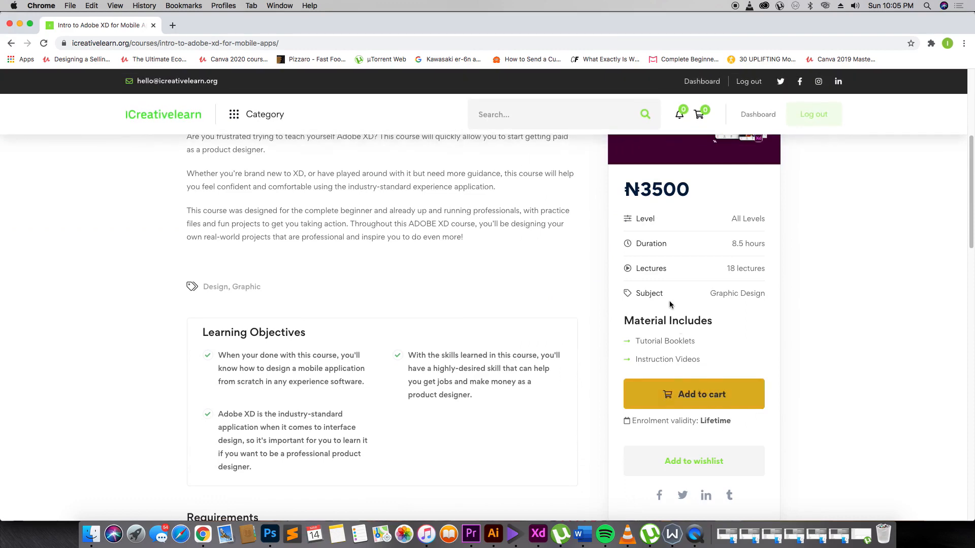
scroll(382, 226, "down", 4)
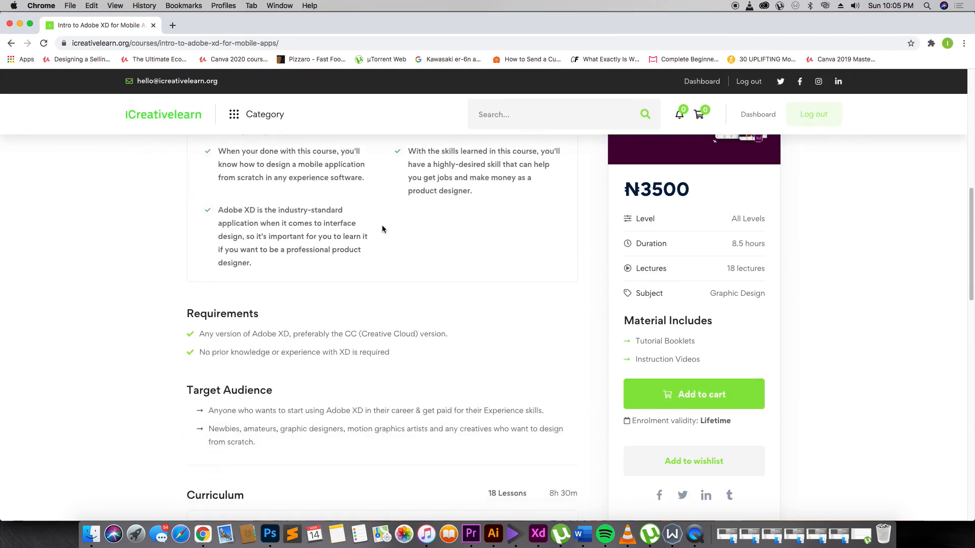
scroll(382, 229, "down", 4)
scroll(382, 224, "down", 3)
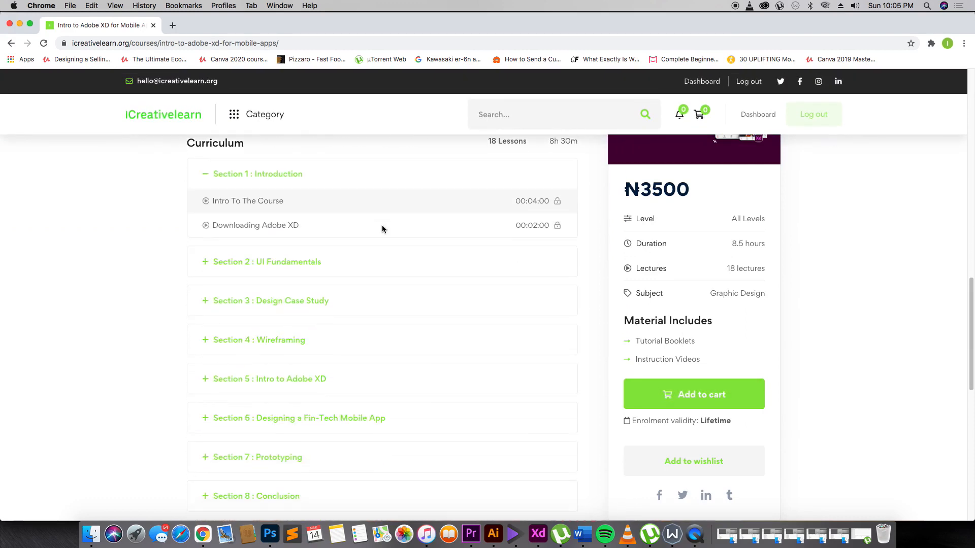
scroll(258, 194, "up", 2)
scroll(258, 198, "down", 4)
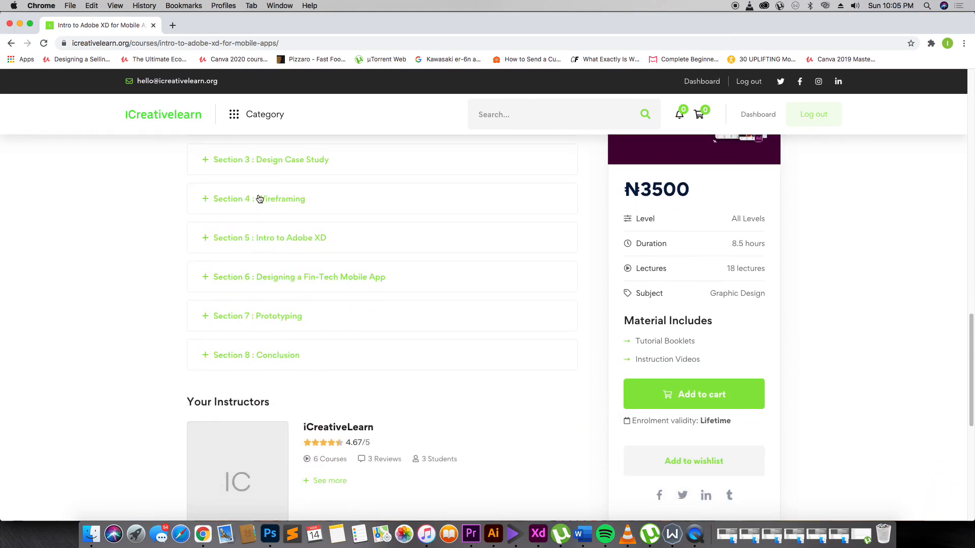
scroll(259, 198, "down", 3)
scroll(259, 198, "up", 3)
scroll(259, 198, "up", 4)
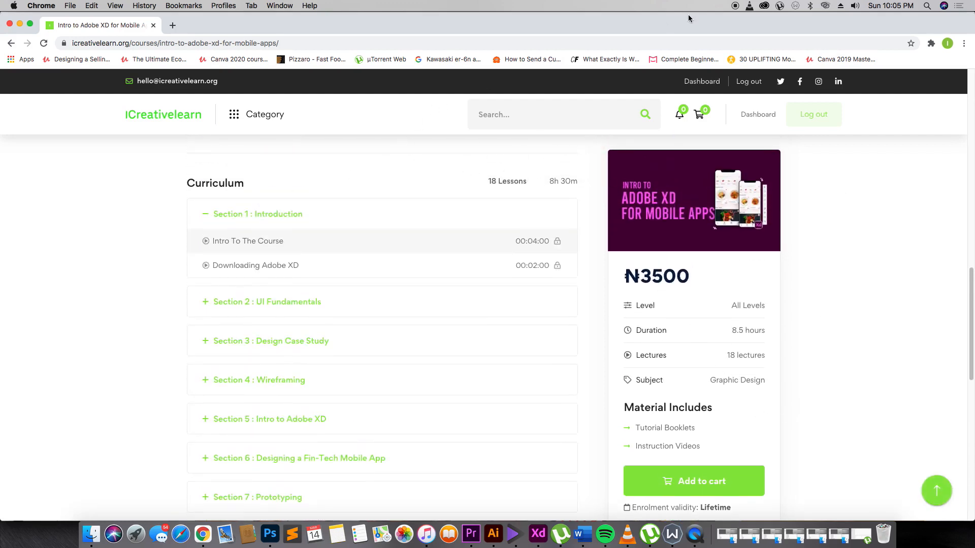
- Switch to the Google Meet call in Chrome and admit the waiting participant
key("super+Tab")
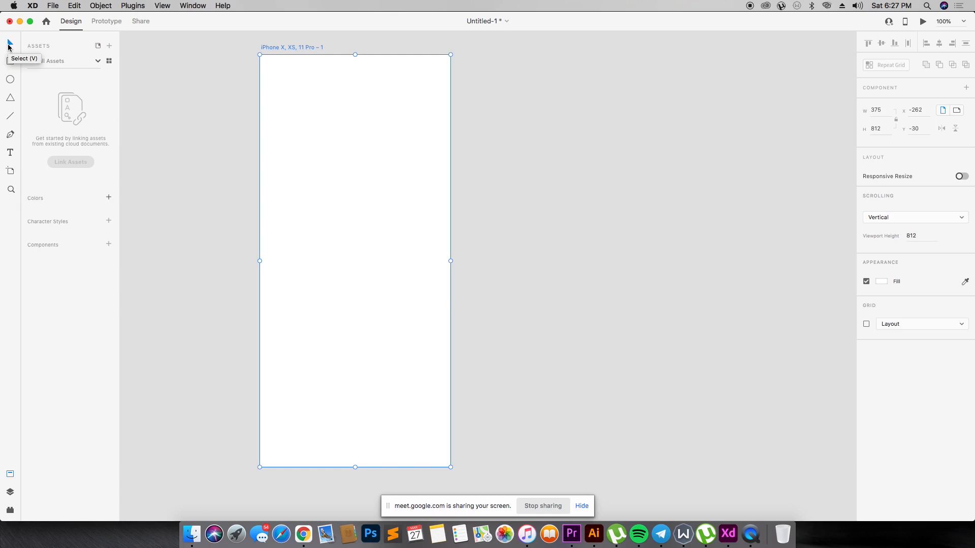
key("super+Tab")
left_click(125, 24)
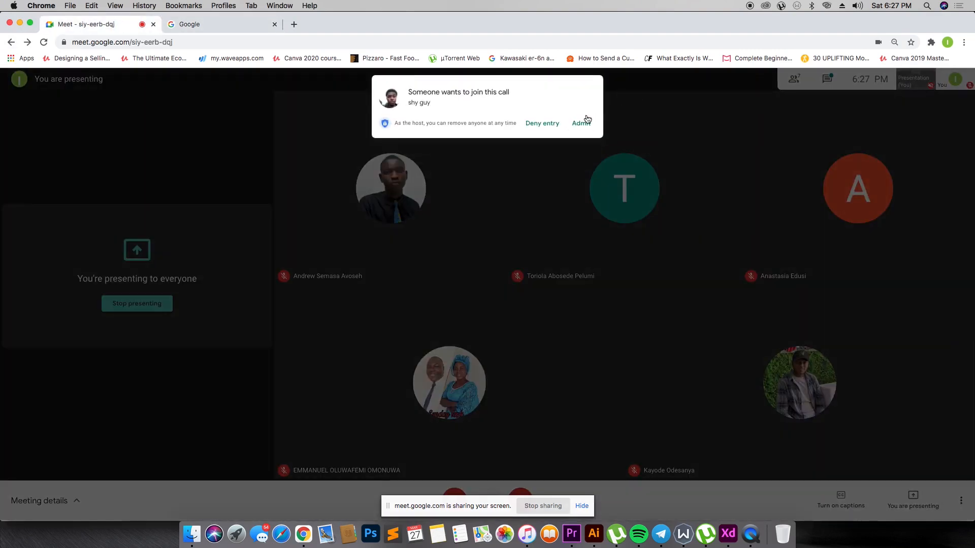
left_click(586, 120)
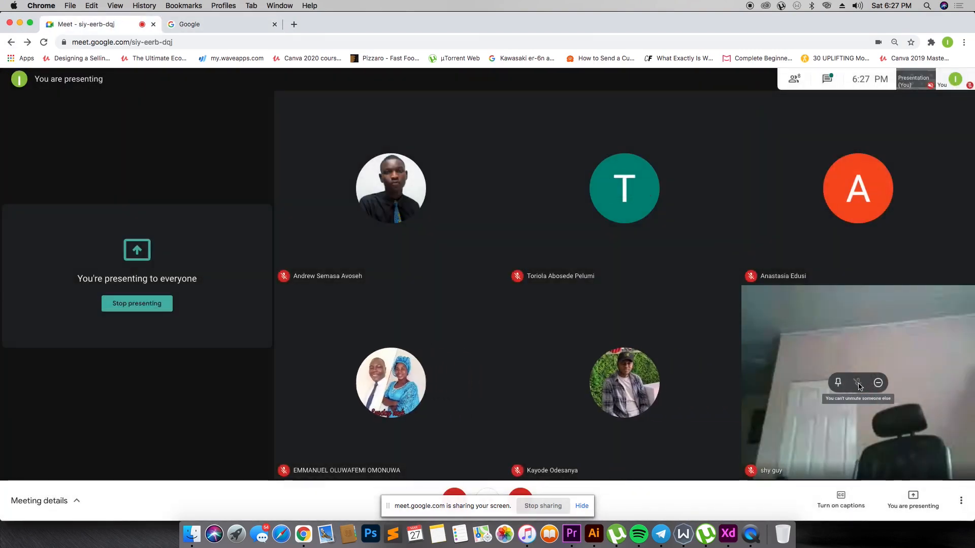
- Switch to Adobe XD and draw a rectangle about 294 by 87 near the artboard's upper edge, extending past its right side
key("super+Tab")
key("super+Tab")
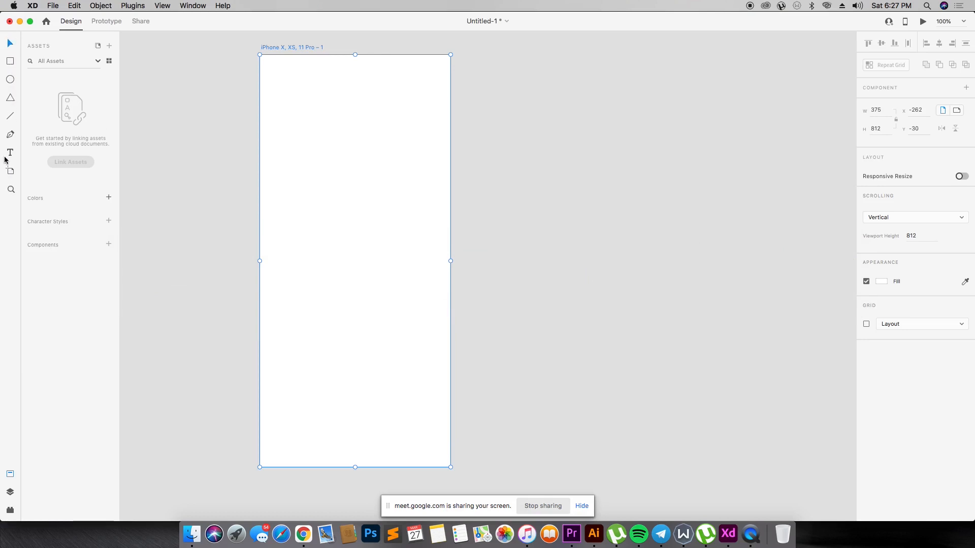
left_click(11, 61)
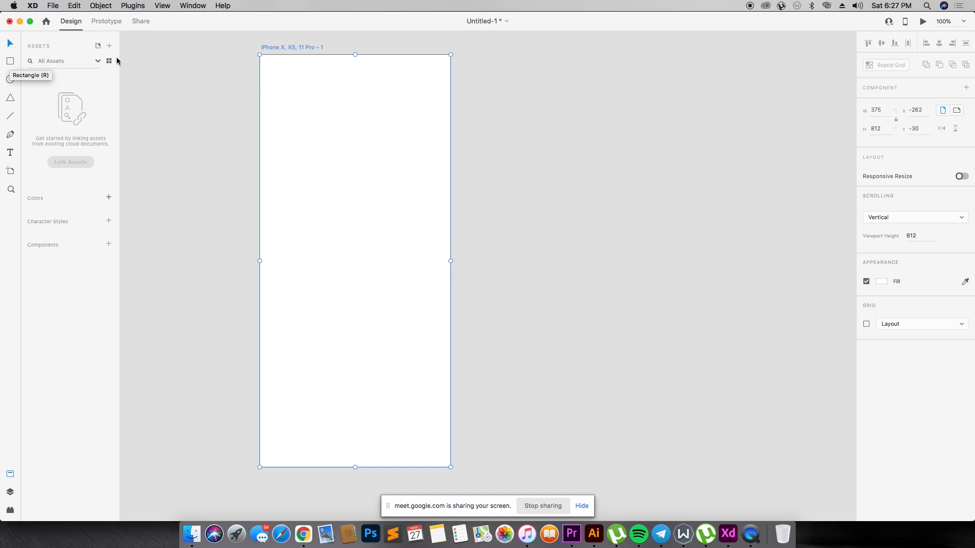
left_click_drag(278, 90, 435, 111)
- Activate the Zoom, Ellipse, Polygon, Line, Pen, Text and Artboard tools one after another to review them
key("z")
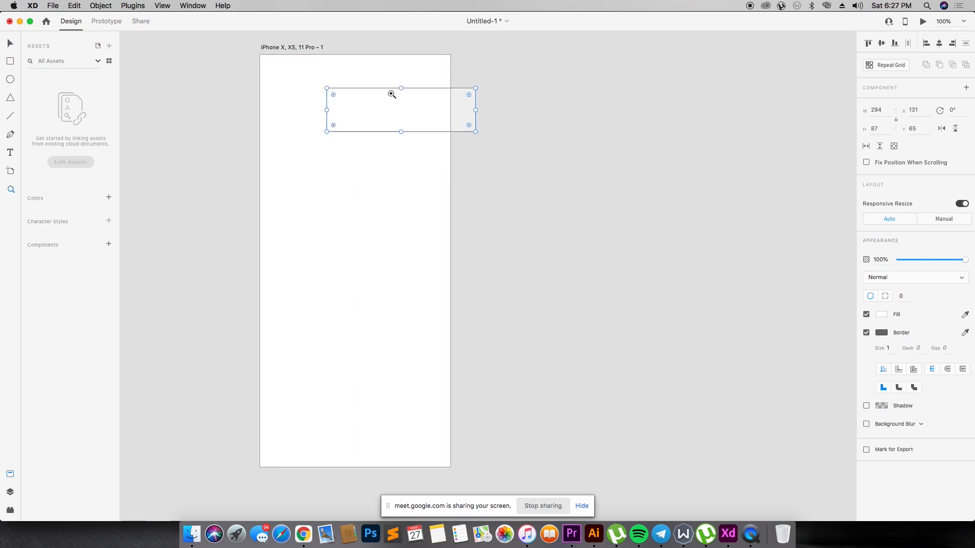
key("e")
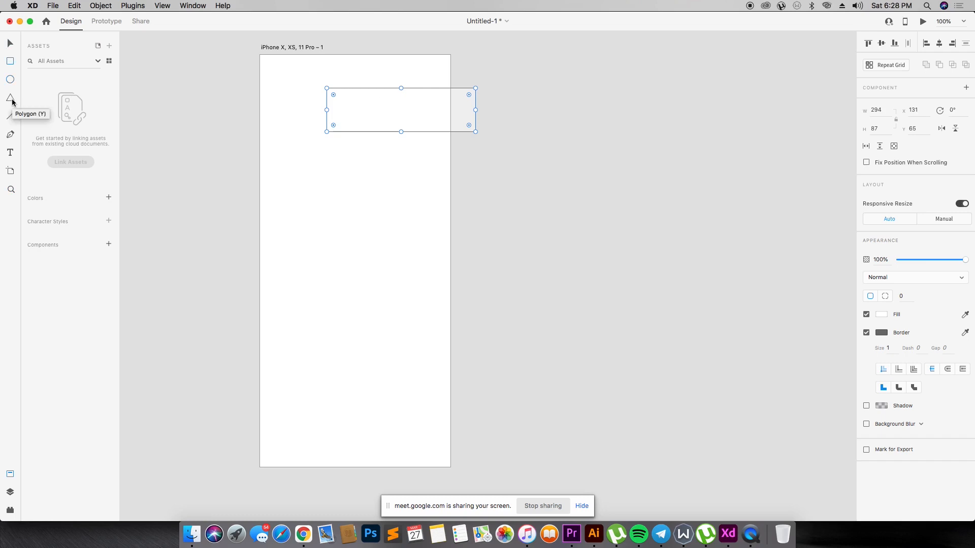
left_click(11, 98)
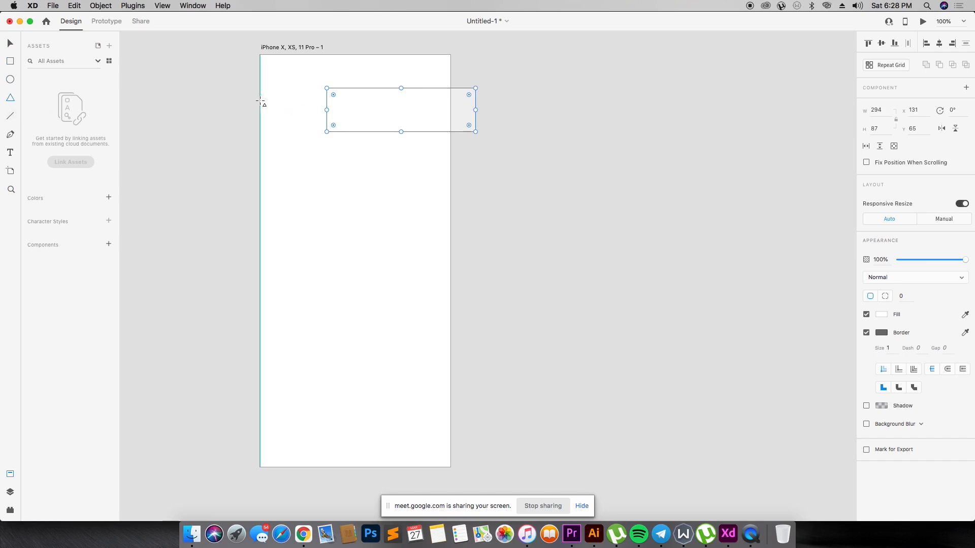
key("l")
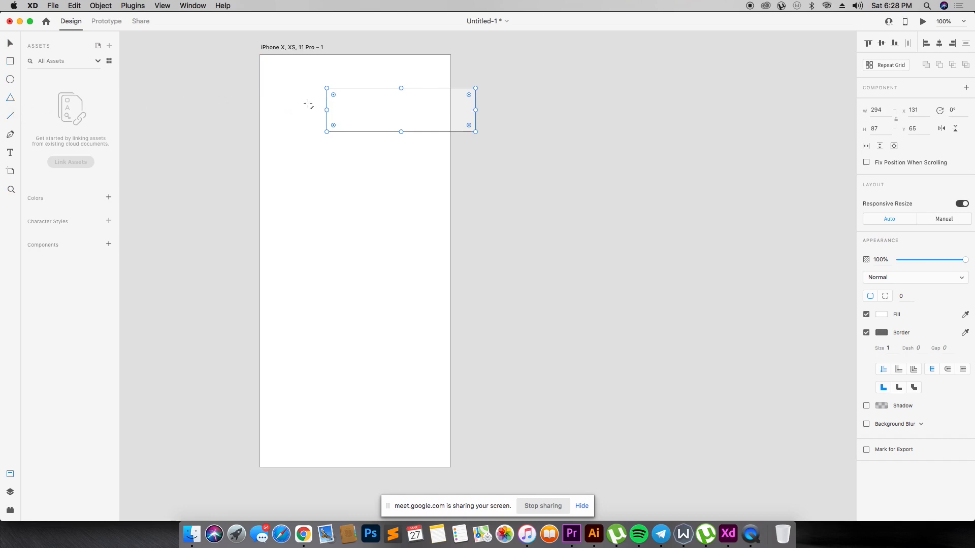
left_click(9, 133)
key("t")
key("a")
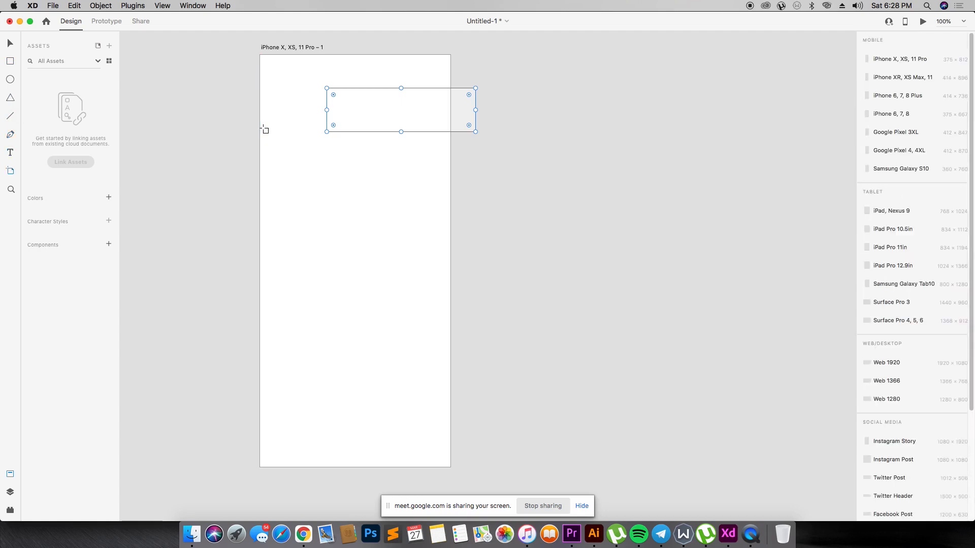
- Switch to the Google Meet call, turn on the microphone, and return to Adobe XD
key("super+Tab")
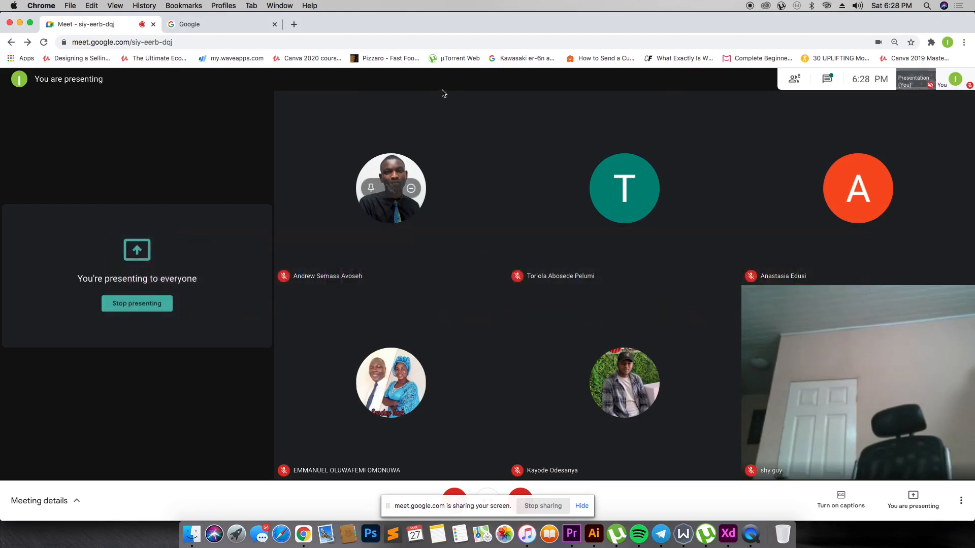
left_click(457, 493)
key("super+Tab")
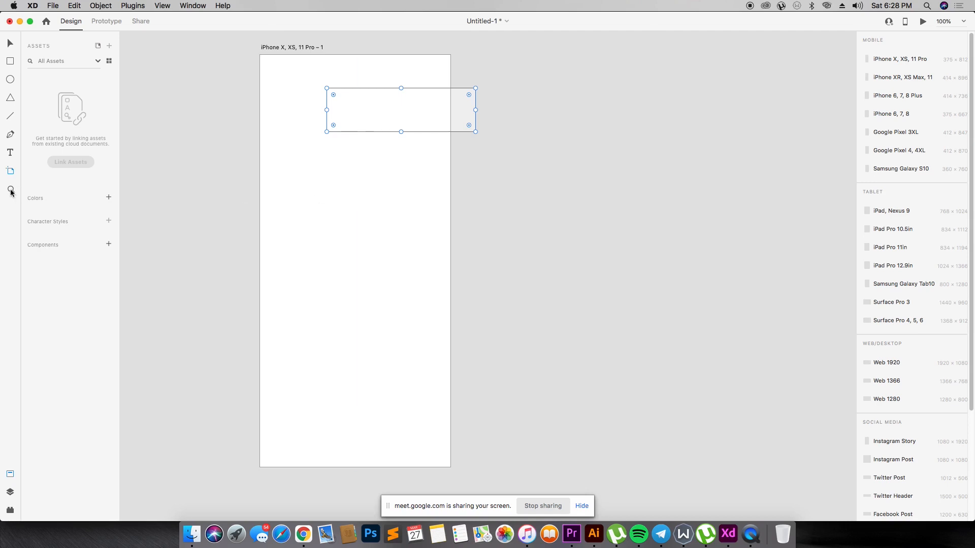
- Select the rectangle near the artboard's upper edge with the Select tool and delete it
left_click(9, 46)
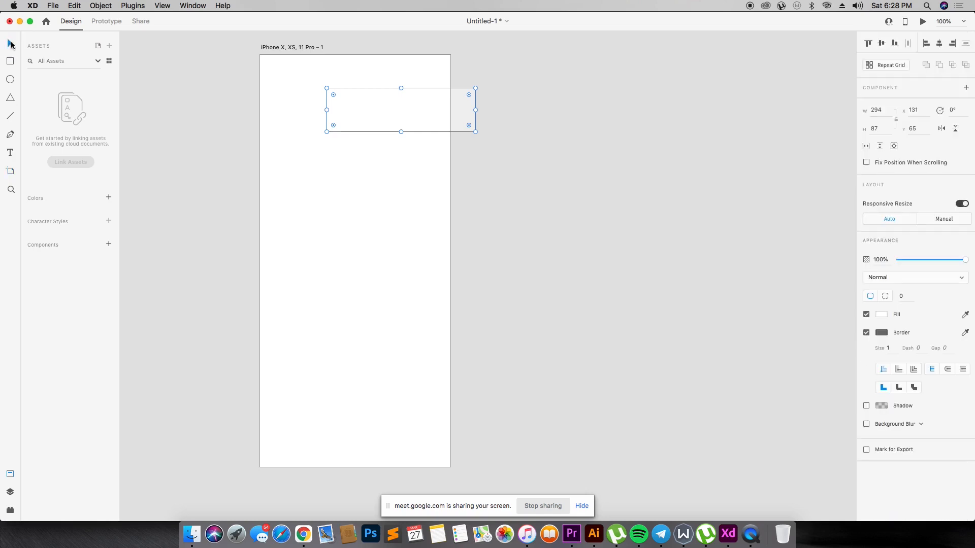
left_click(11, 61)
left_click(9, 44)
left_click_drag(257, 74, 526, 155)
key("Delete")
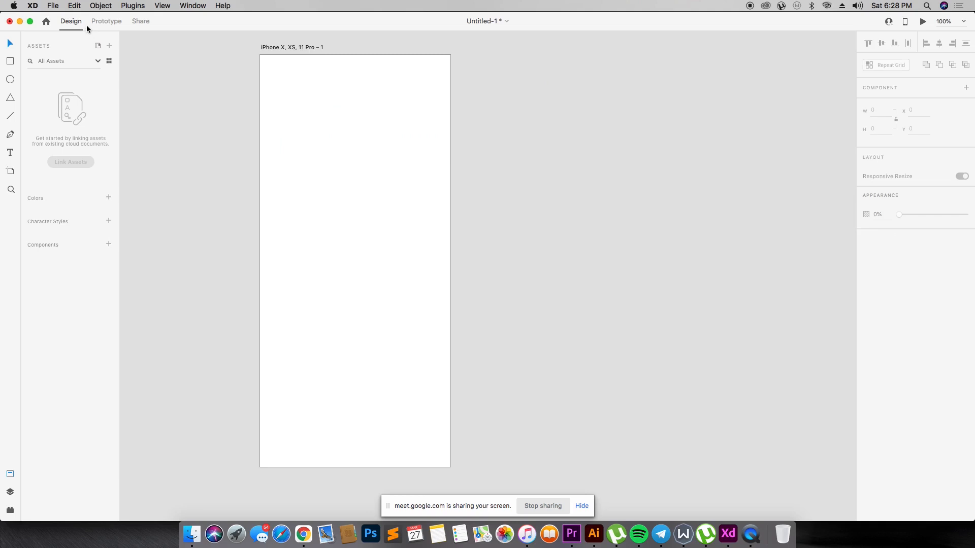
- View the Prototype and Share workspaces and return to the Design workspace
left_click(121, 21)
left_click(141, 21)
left_click(70, 23)
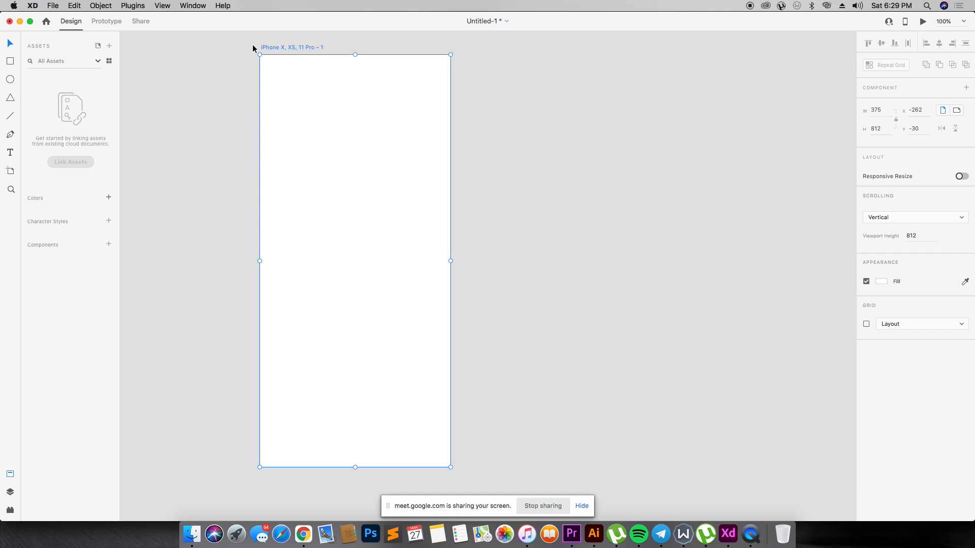
left_click(141, 25)
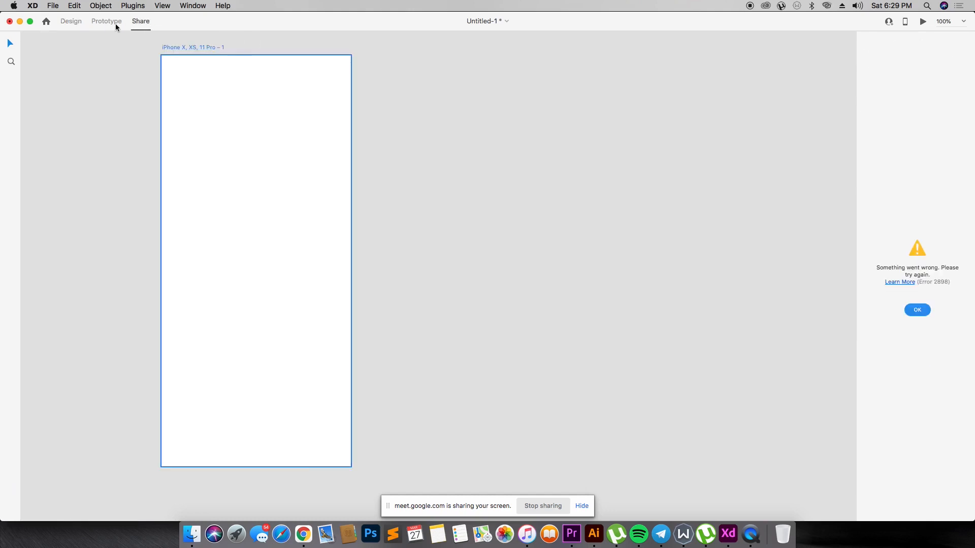
left_click(70, 23)
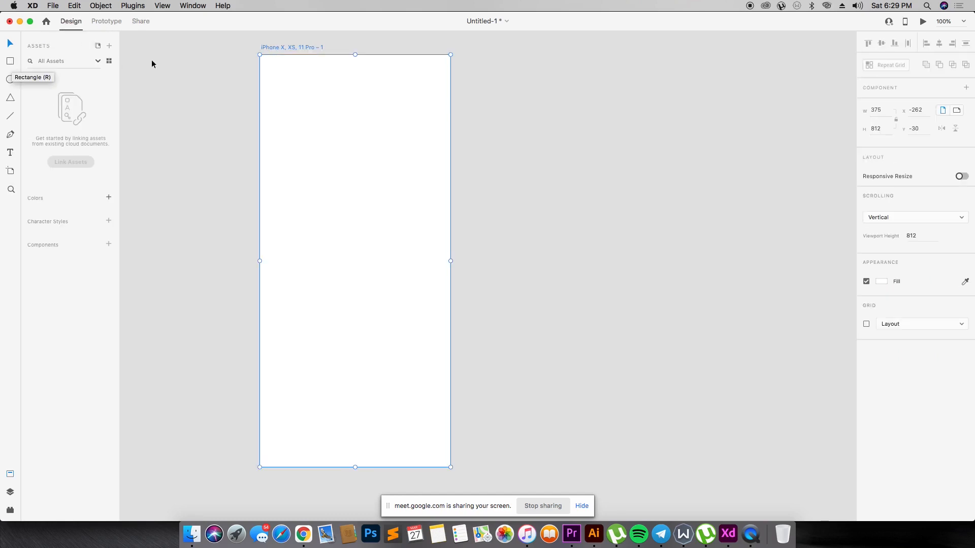
- Move the iPhone X, XS, 11 Pro – 1 artboard to about X -347, Y -33 and deselect it
left_click(245, 88)
left_click(282, 51)
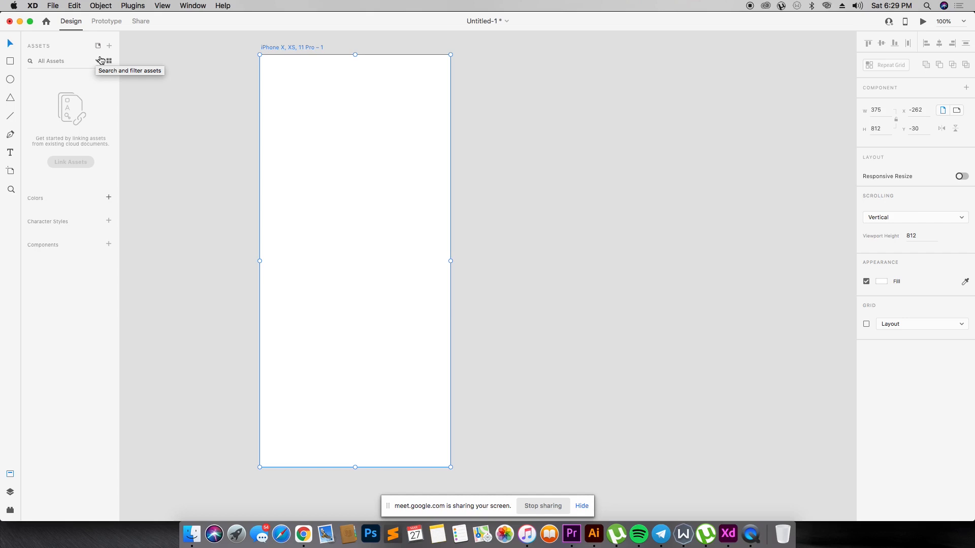
left_click_drag(311, 49, 257, 50)
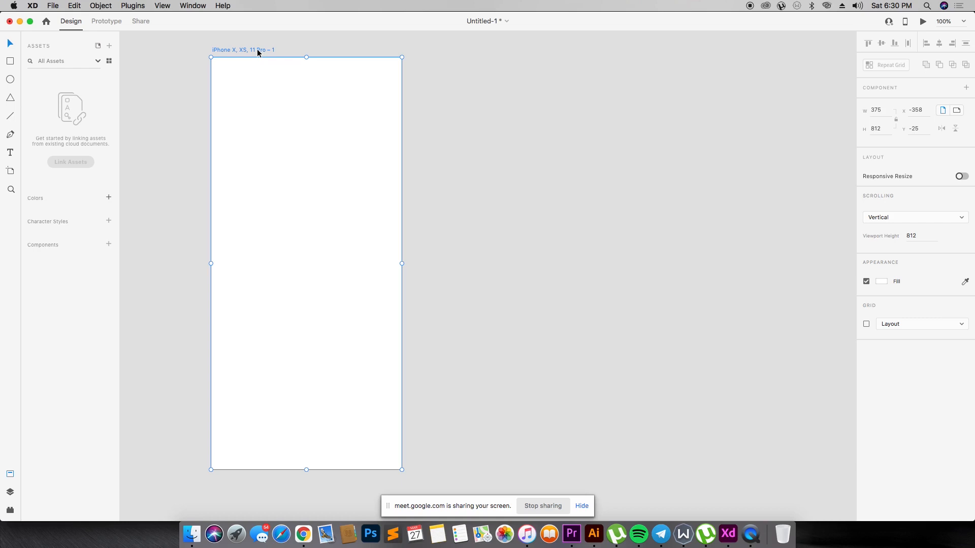
mouse_move(257, 48)
left_mouse_down()
mouse_move(274, 44)
mouse_move(263, 45)
left_mouse_up()
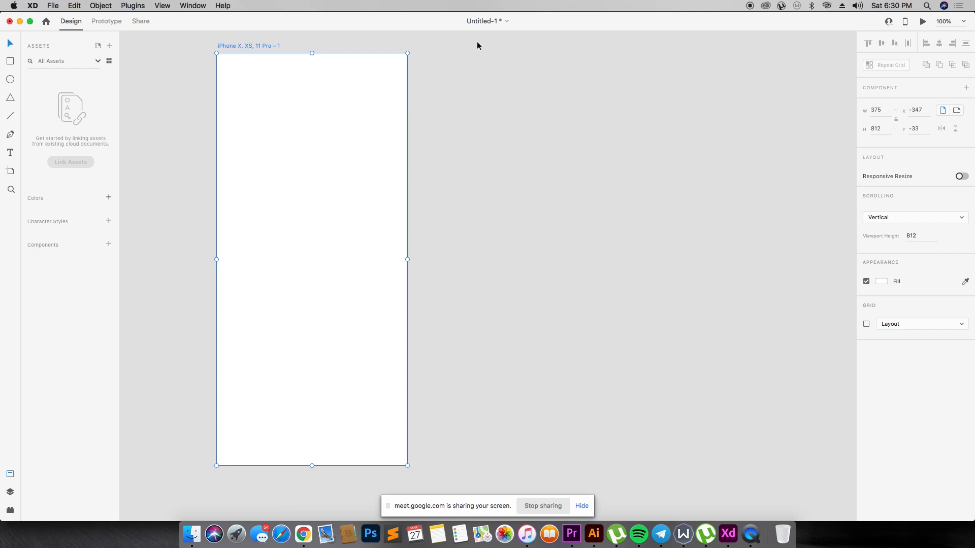
left_click(380, 81)
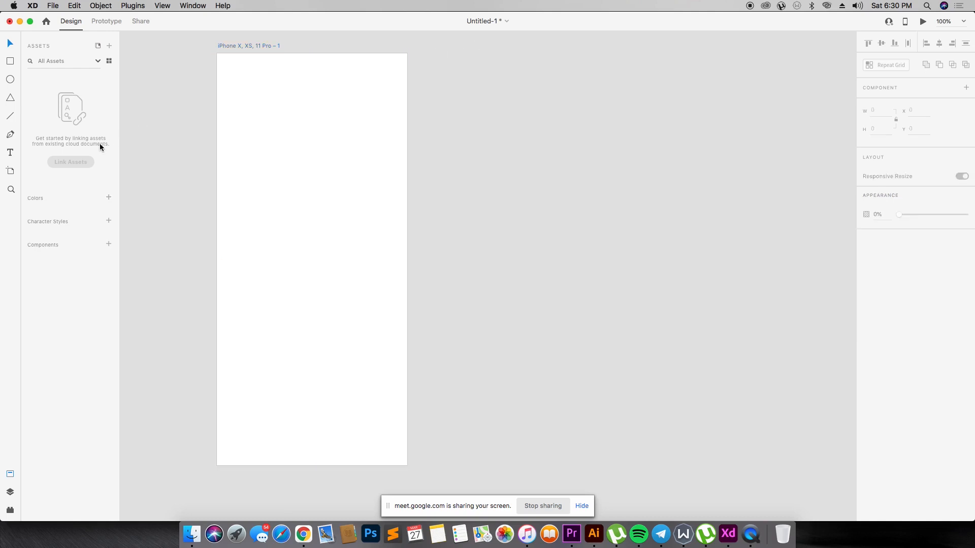
- Switch to Chrome and go to the open Google page
key("super+Tab")
key("super+Tab")
key("super+shift+Tab")
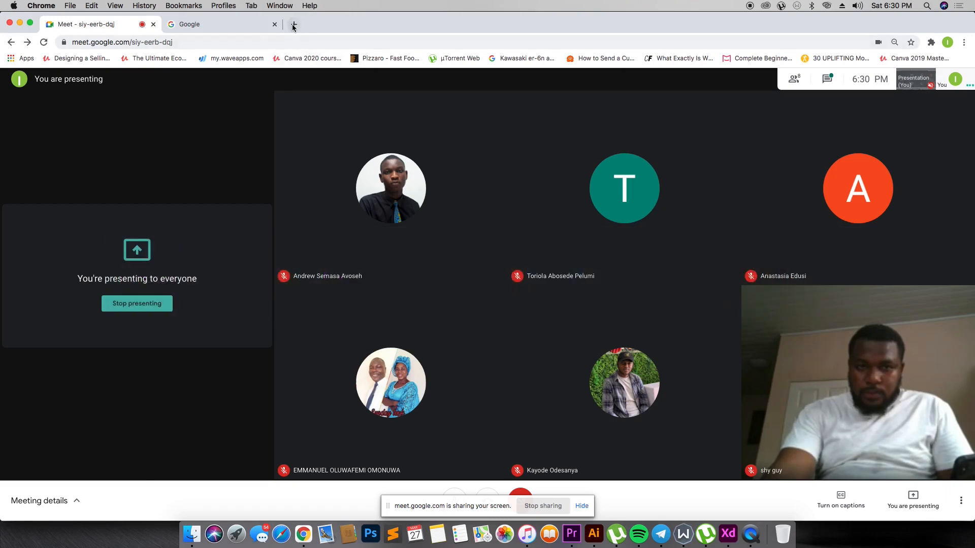
left_click(233, 22)
left_click(360, 43)
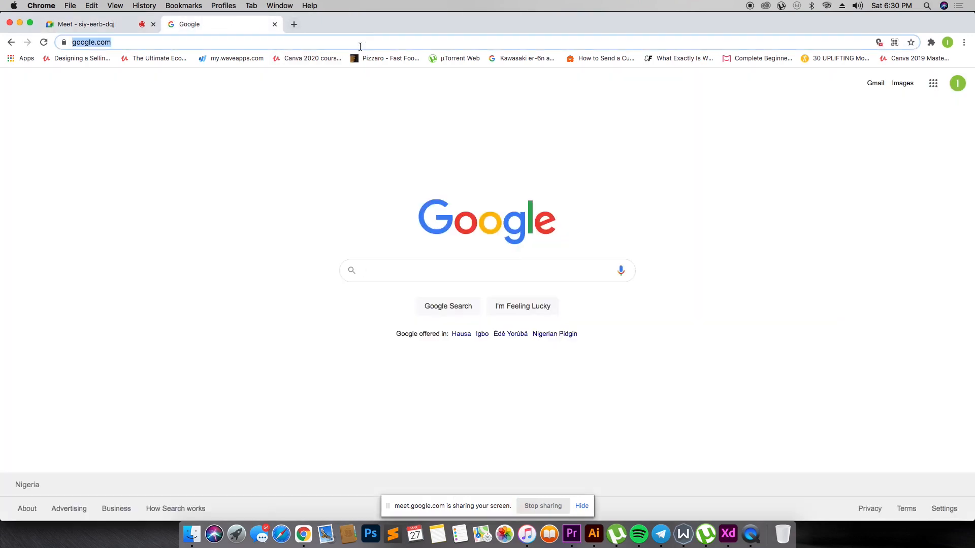
- Search Google for "uber logo" and show the image results
left_click(410, 274)
type("uver logo")
key("Return")
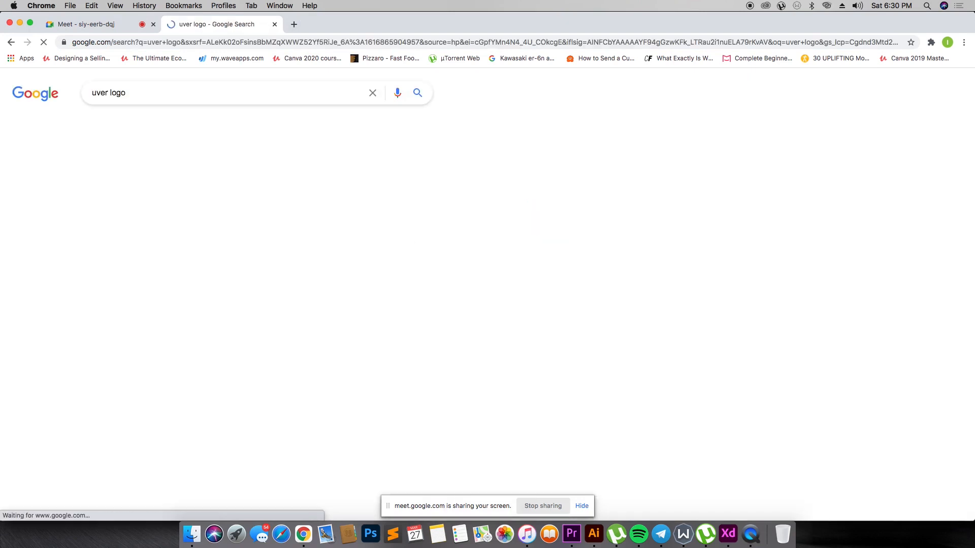
left_click(149, 94)
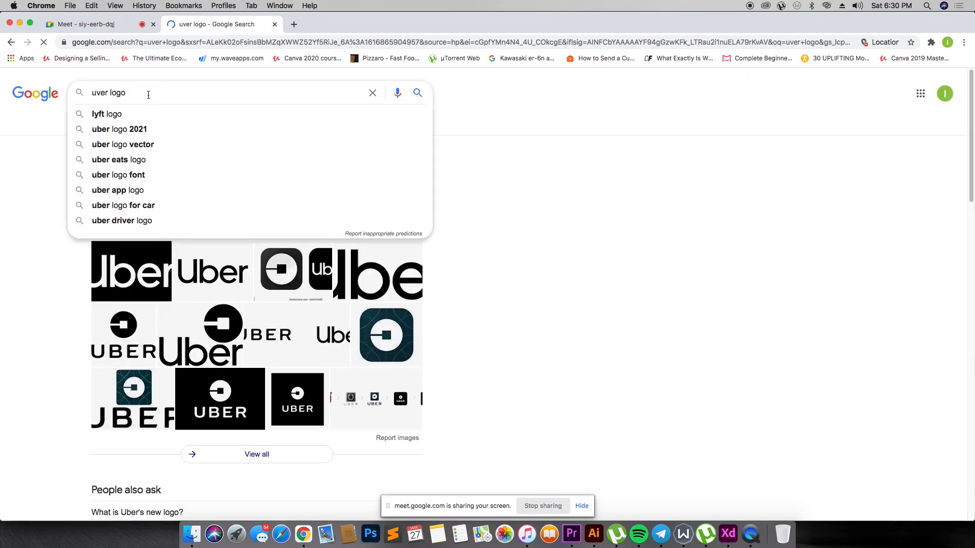
key("super+a")
type("uber logo")
key("Return")
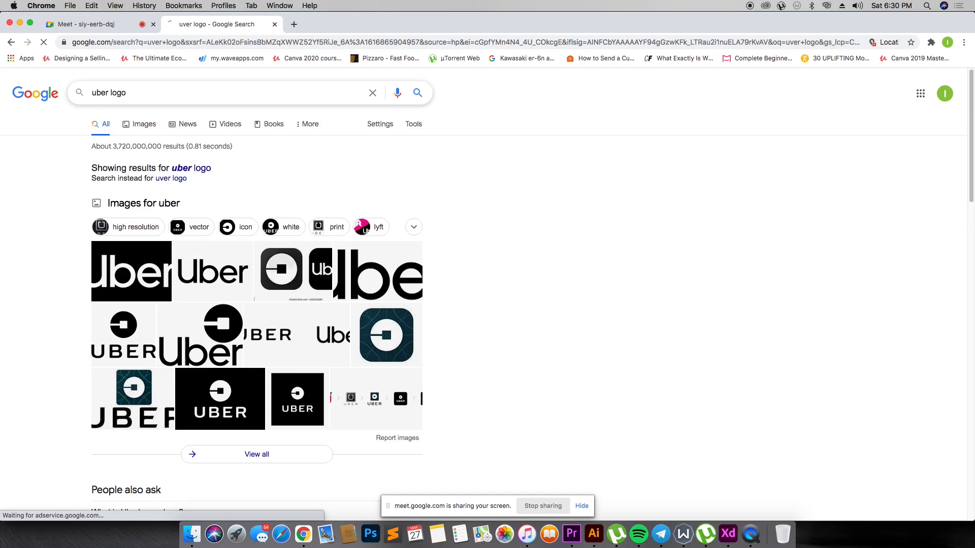
left_click(144, 129)
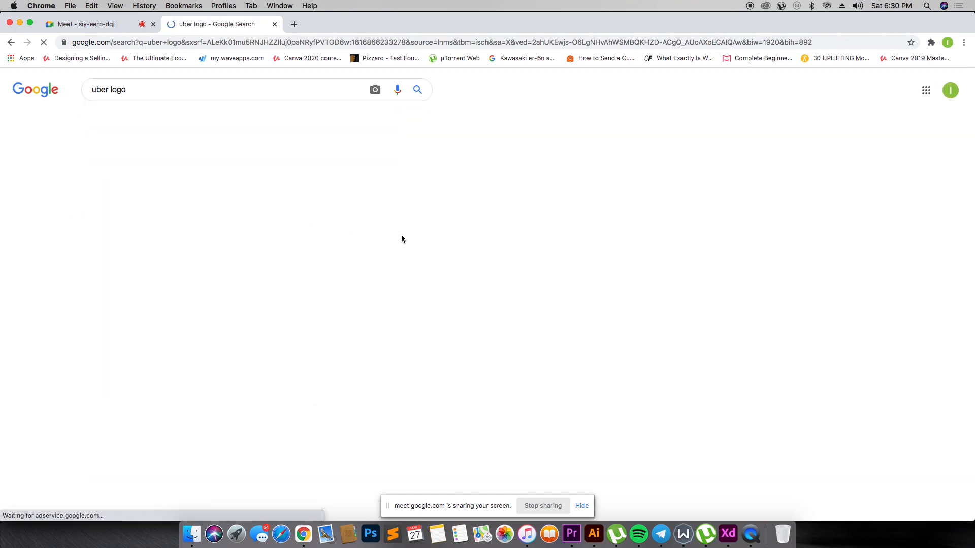
- Copy the white-on-black Uber logo image from the Creative Bloq result and switch back to Adobe XD
left_click(325, 241)
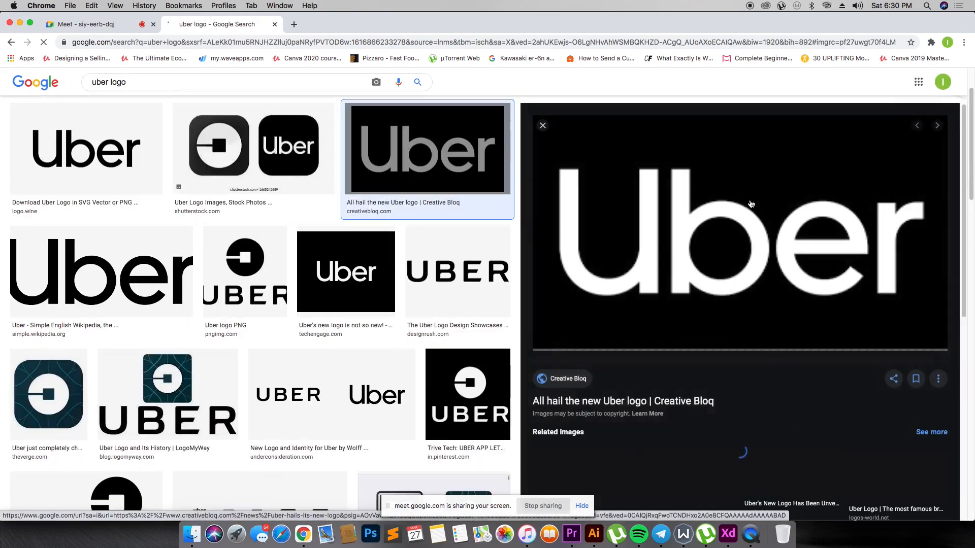
right_click(739, 225)
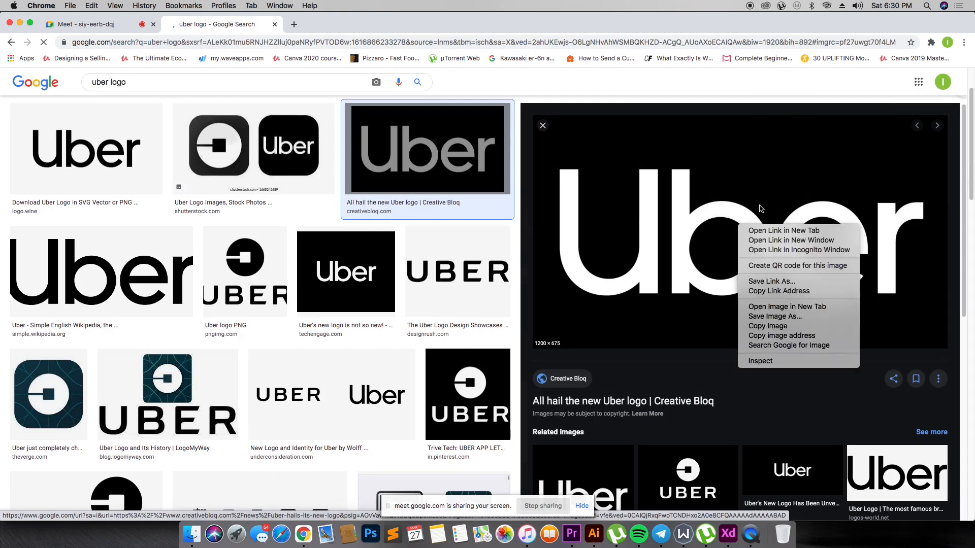
left_click(782, 326)
key("super+Tab")
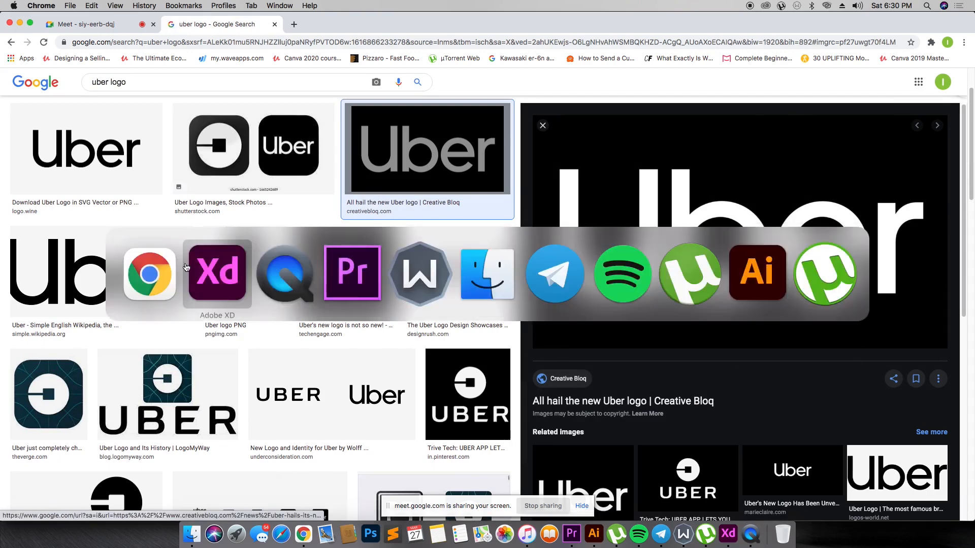
- Change the iPhone X, XS, 11 Pro – 1 artboard's fill to black
left_click(272, 45)
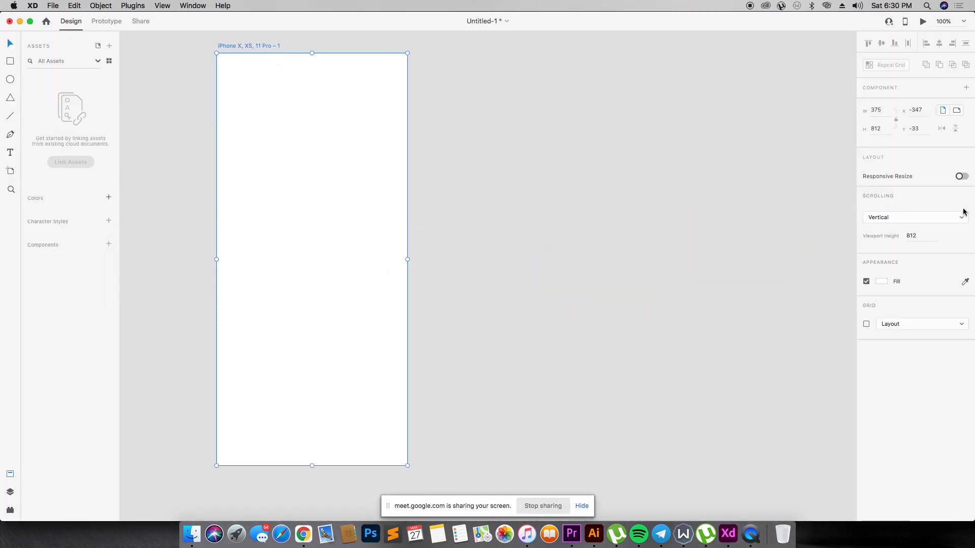
left_click(885, 279)
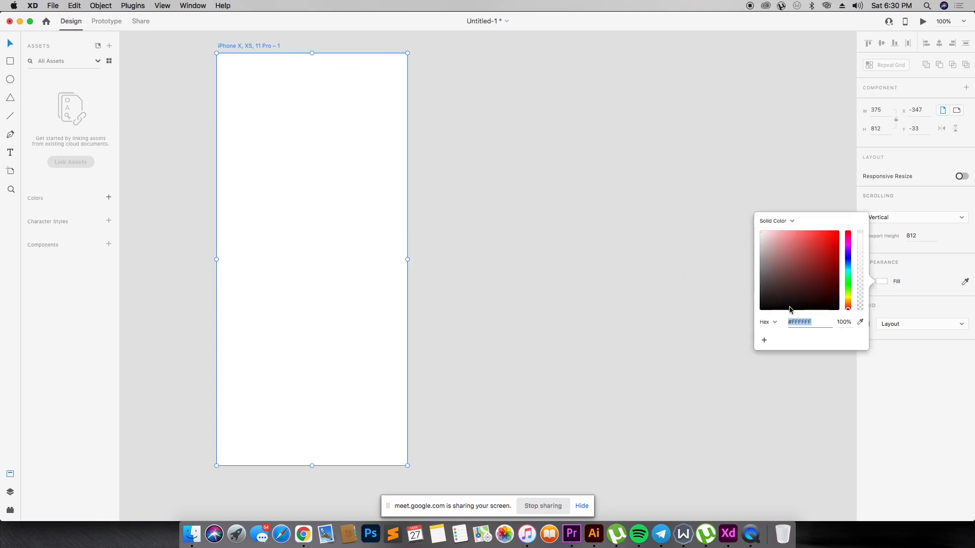
left_click_drag(790, 309, 739, 316)
key("super+v")
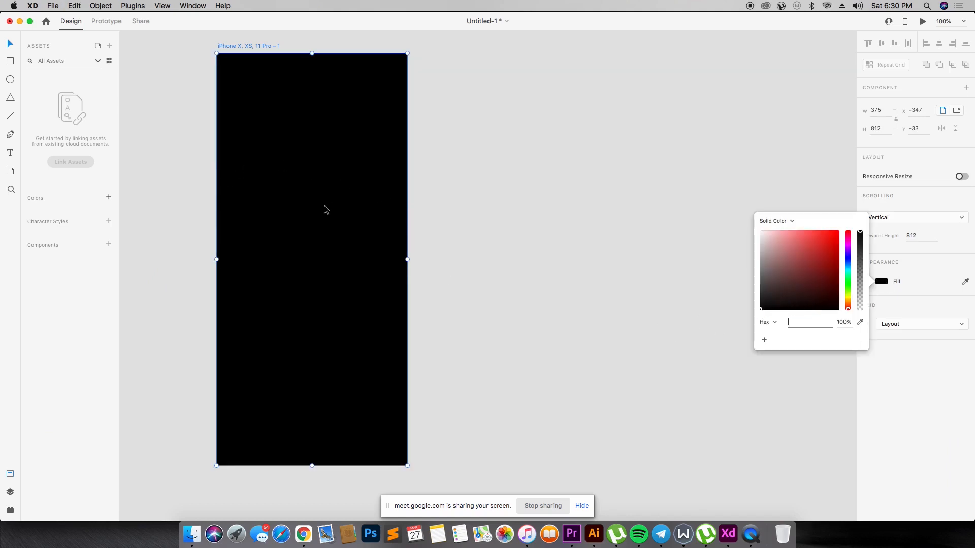
- Paste the Uber logo image, scale it to about 138 × 78 and center it on the black artboard
left_click(547, 203)
key("super+v")
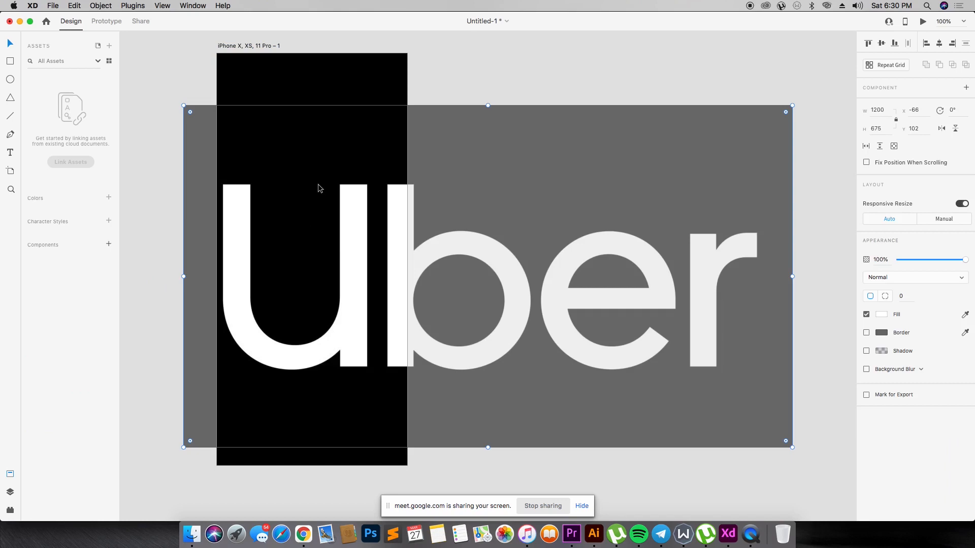
left_click_drag(792, 447, 334, 264)
left_click(340, 196)
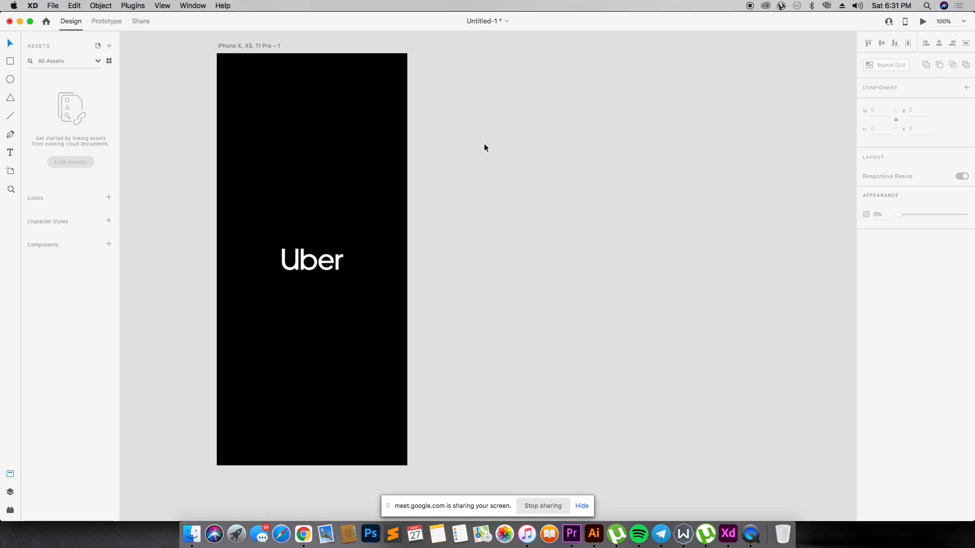
- Duplicate the black Uber artboard beside the original at about X 43, Y -33
left_click(244, 46)
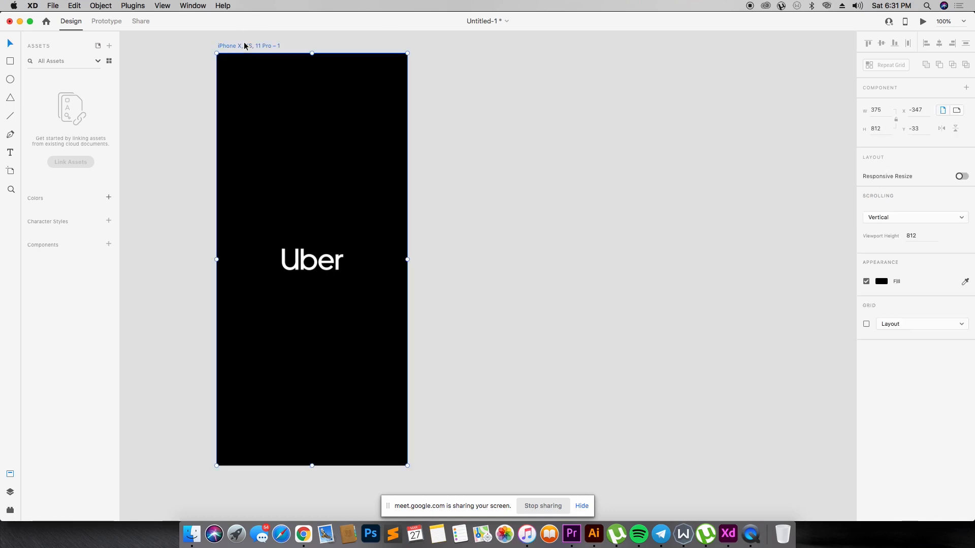
left_click_drag(244, 46, 442, 128)
scroll(516, 128, "down", 4)
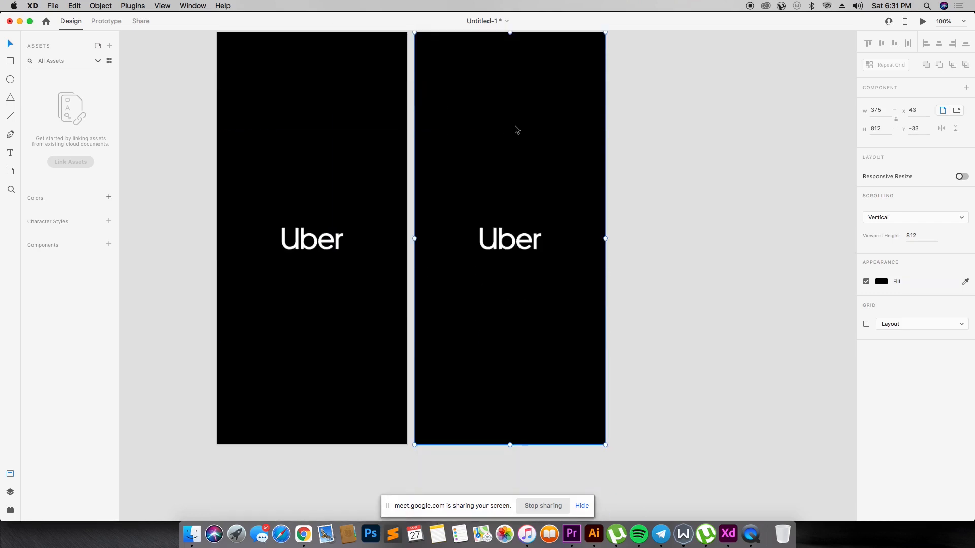
- Fill the duplicated artboard with bright blue and delete its Uber logo image
left_click(884, 283)
left_click_drag(848, 292, 835, 232)
left_click(833, 240)
left_click(767, 198)
left_click(493, 232)
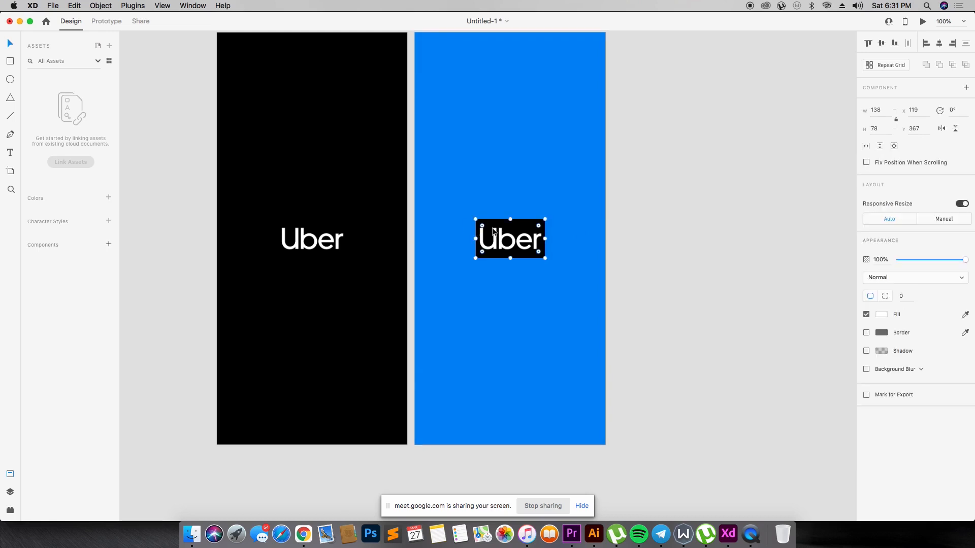
key("Delete")
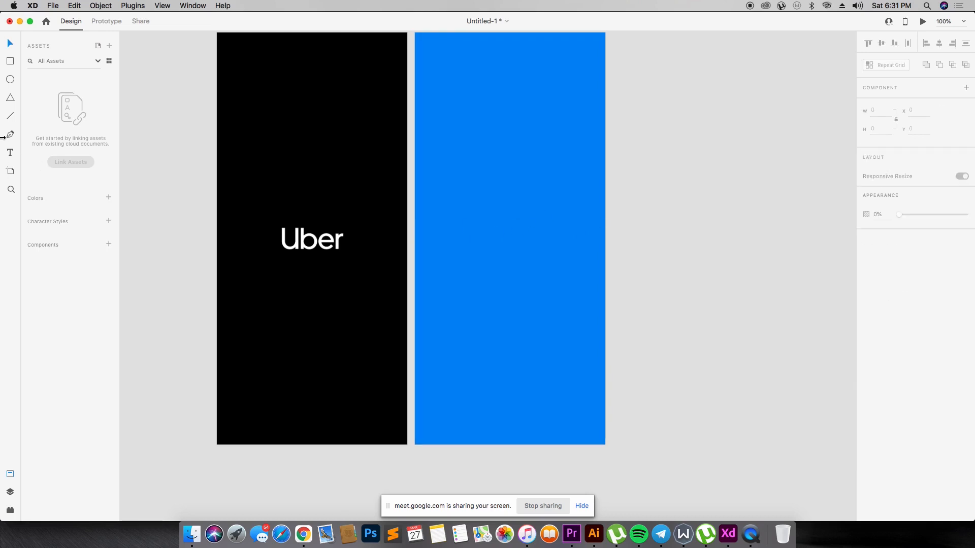
- Switch to Chrome, search for "uber font" in a new tab and look through the results
key("super+Tab")
key("super+t")
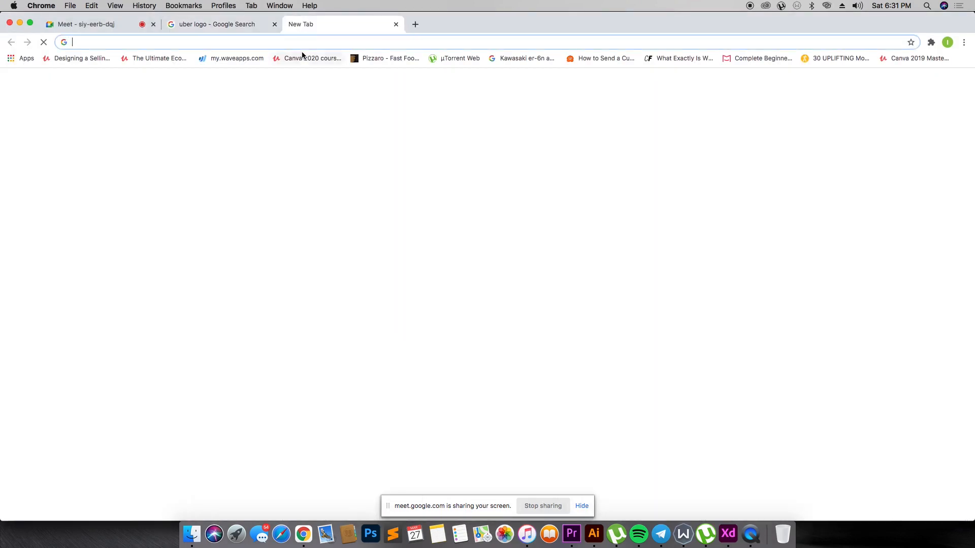
left_click(303, 38)
type("uber lo")
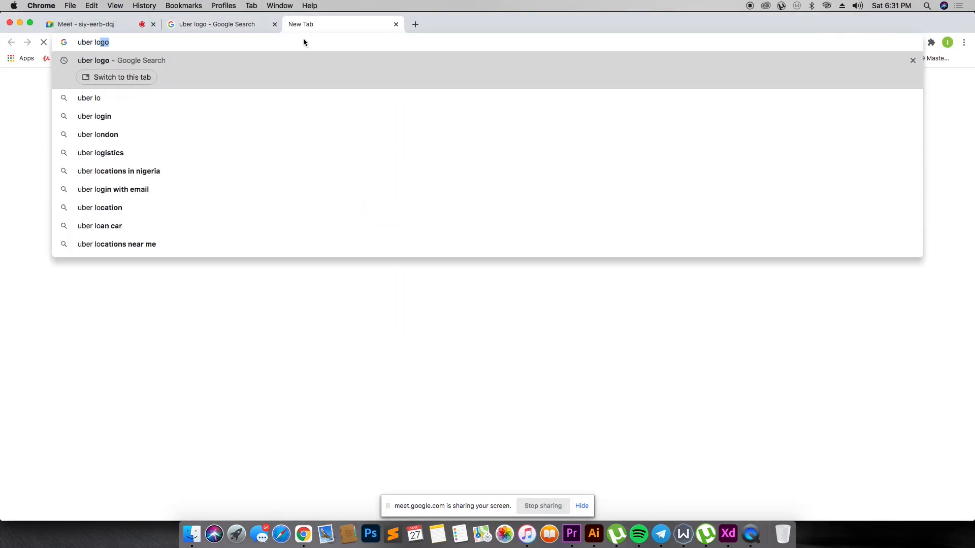
key("BackSpace")
key("BackSpace")
key("BackSpace")
type("font")
key("Return")
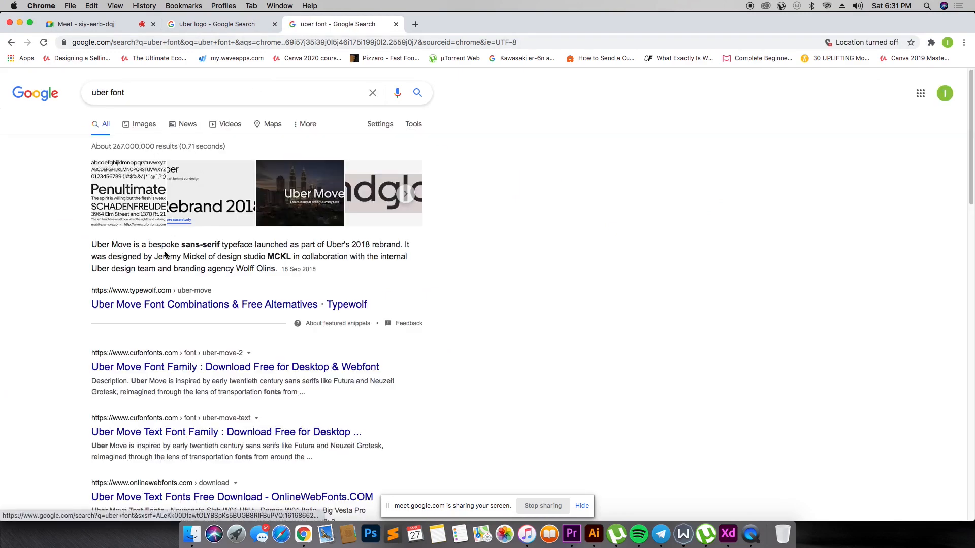
scroll(165, 256, "down", 1)
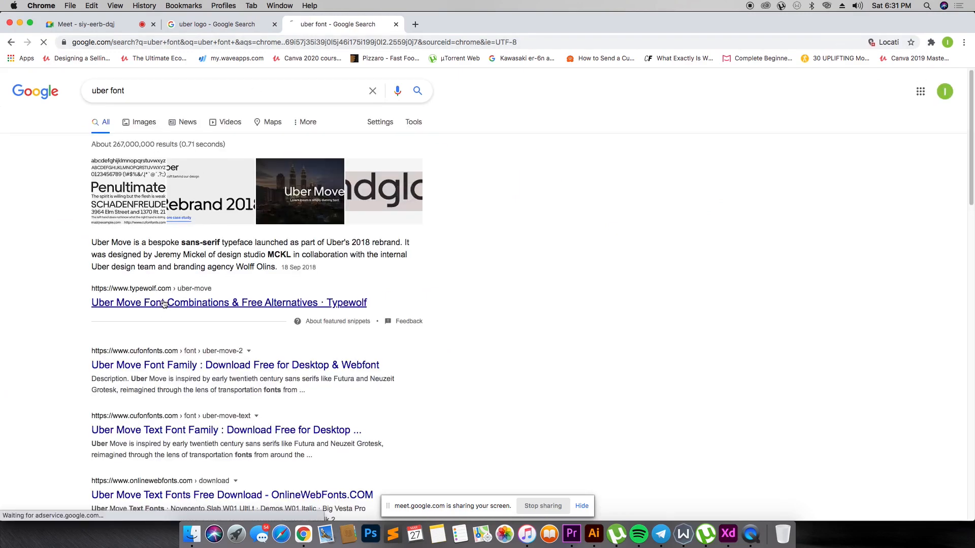
- Return to Adobe XD and add the text "Move around safely" on the empty canvas beside the blue artboard
key("super+Tab")
left_click(10, 152)
left_click(704, 146)
type("Uber")
key("super+a")
type("Mo")
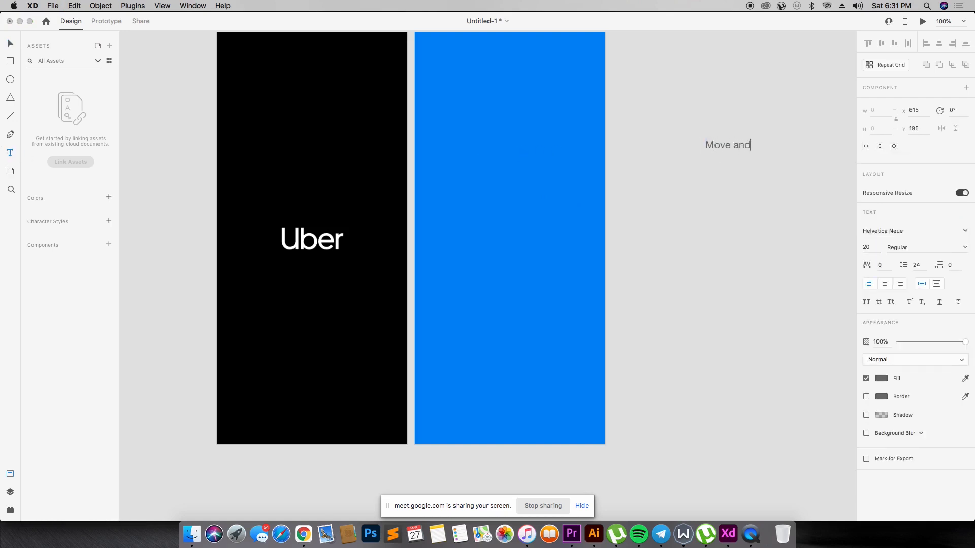
key("BackSpace")
key("BackSpace")
key("BackSpace")
left_click(9, 45)
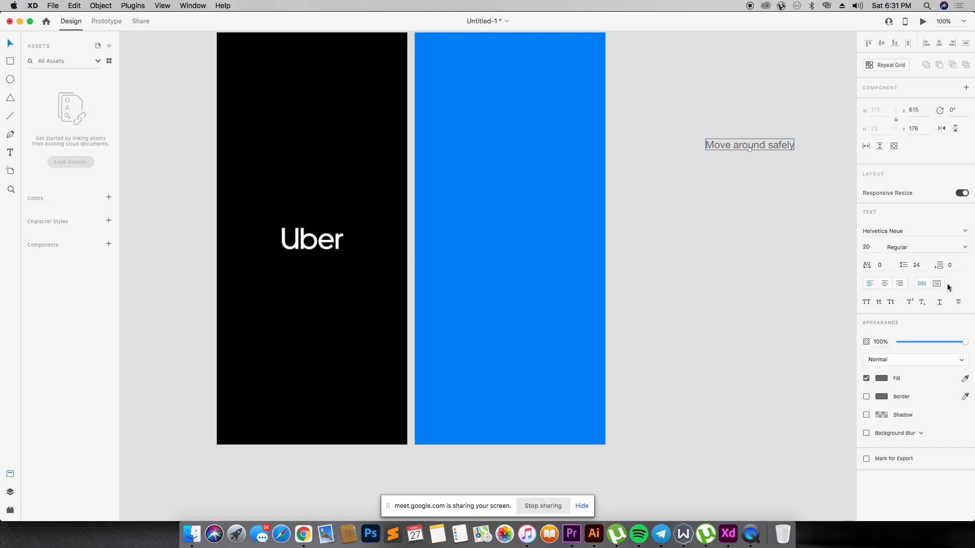
- Set the "Move around safely" text's font to Uber Move Text and move it to the middle of the blue artboard
left_click(910, 229)
type("Uber")
key("Return")
left_click(756, 127)
left_click_drag(750, 155, 513, 244)
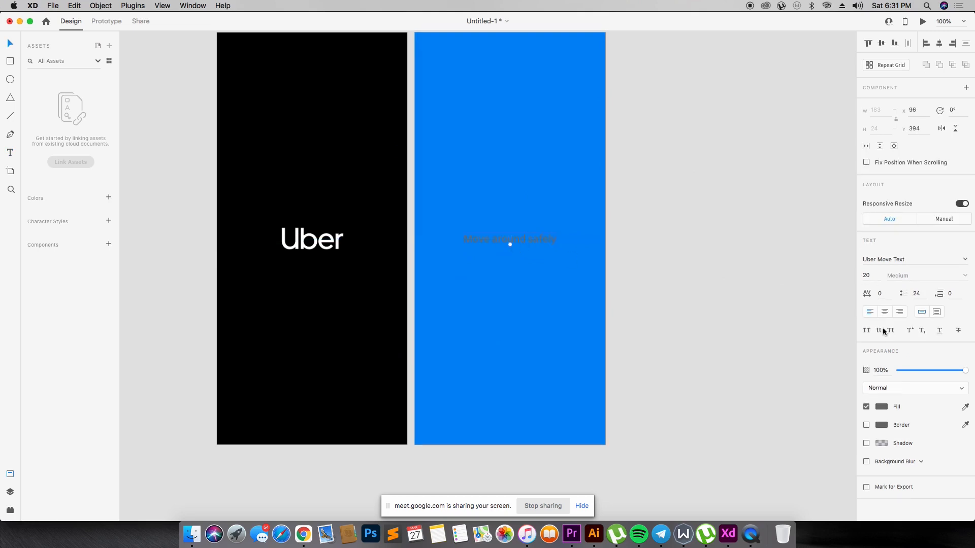
- Change the "Move around safely" text's fill to white
left_click(884, 407)
left_click_drag(795, 366, 731, 332)
left_click(560, 251)
- Set the white text's size to 26 and reposition it slightly below the blue artboard's center, at about X 64
left_click(538, 243)
left_click_drag(539, 240, 539, 251)
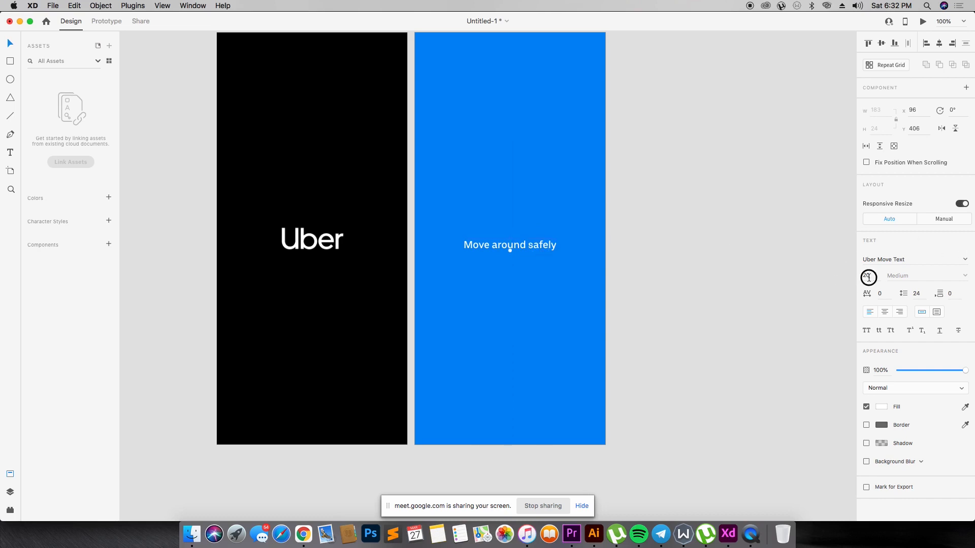
key("Return")
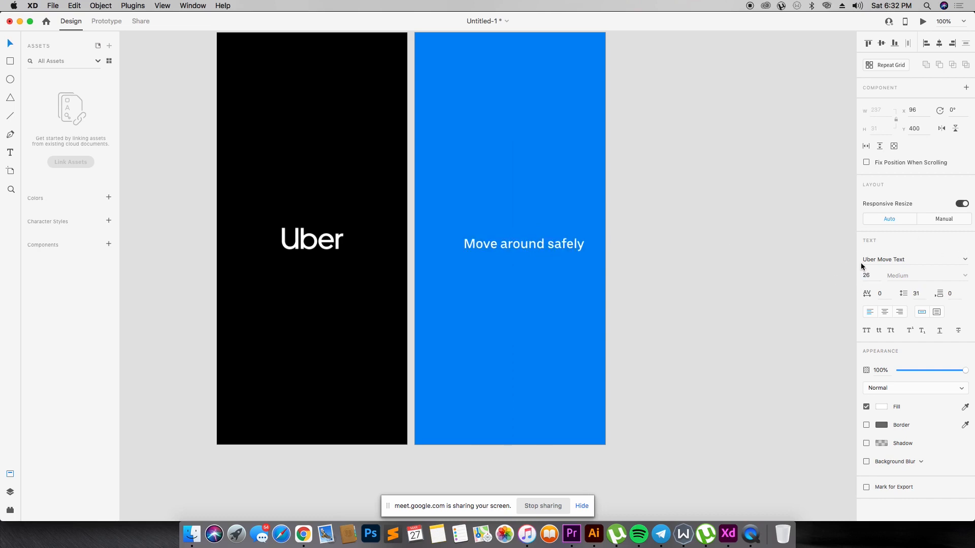
left_click_drag(521, 242, 541, 260)
- Draw a rectangle of about 237 × 42 below the text, near the blue artboard's lower end
key("r")
mouse_move(448, 371)
left_mouse_down()
mouse_move(581, 373)
mouse_move(568, 392)
left_mouse_up()
left_click_drag(448, 381, 447, 381)
key("v")
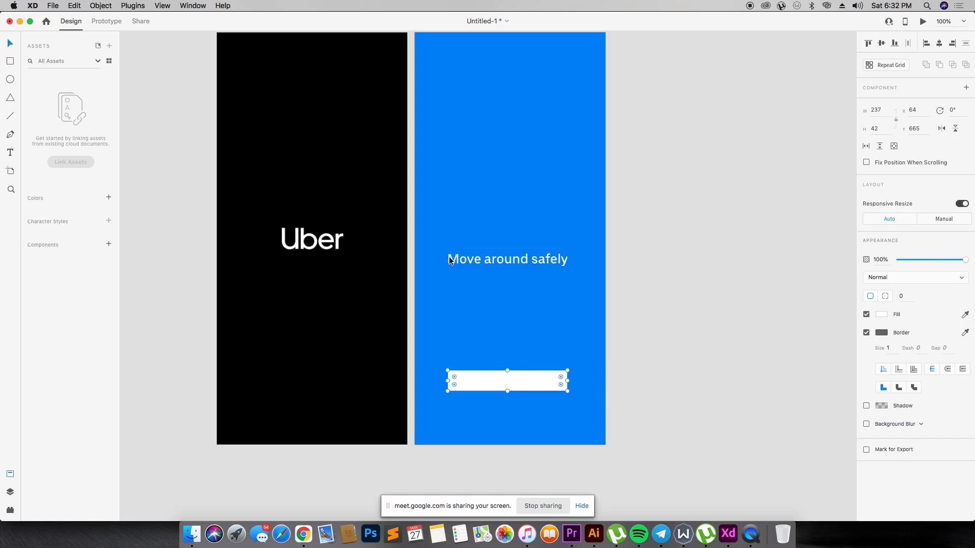
- Adjust the rectangle's left and right edges to match the width of the "Move around safely" text above
left_click(448, 259)
left_click(448, 381)
mouse_move(450, 382)
left_mouse_down()
mouse_move(429, 381)
mouse_move(467, 379)
mouse_move(447, 381)
left_mouse_up()
left_click(490, 352)
left_click(496, 386)
left_click_drag(579, 381, 567, 381)
left_click(633, 328)
left_click(531, 385)
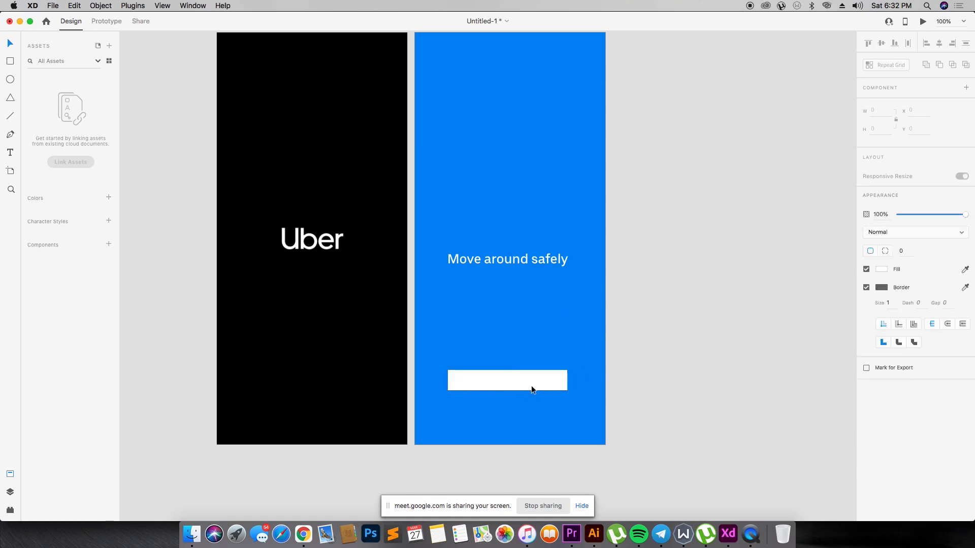
- Remove the rectangle's border and change its fill to black
left_click(867, 334)
left_click(867, 334)
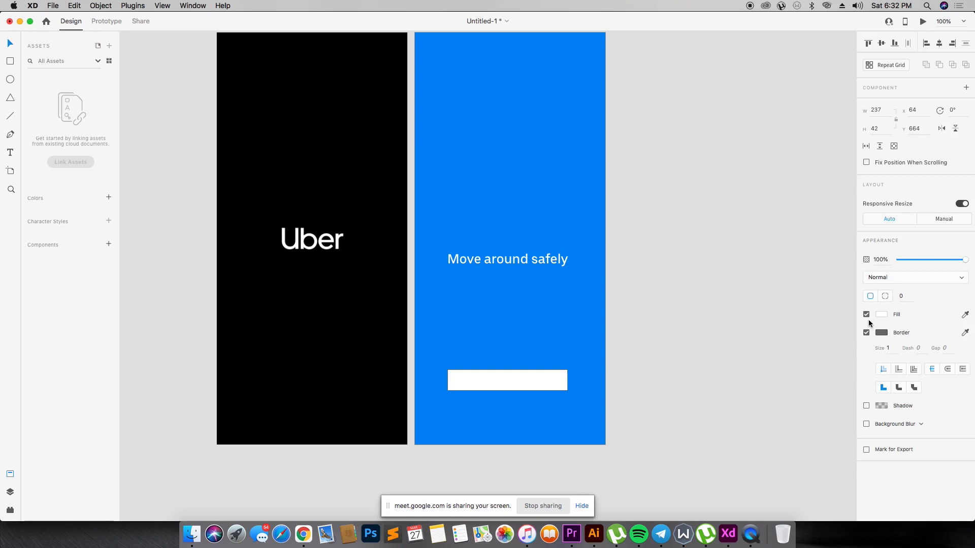
left_click(867, 334)
left_click(882, 315)
left_click(766, 337)
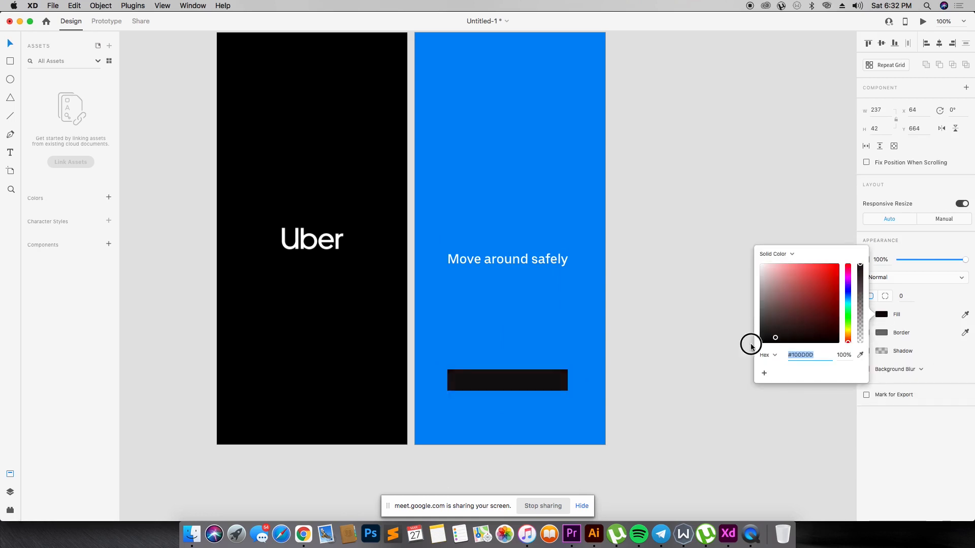
left_click(734, 372)
left_click(444, 410)
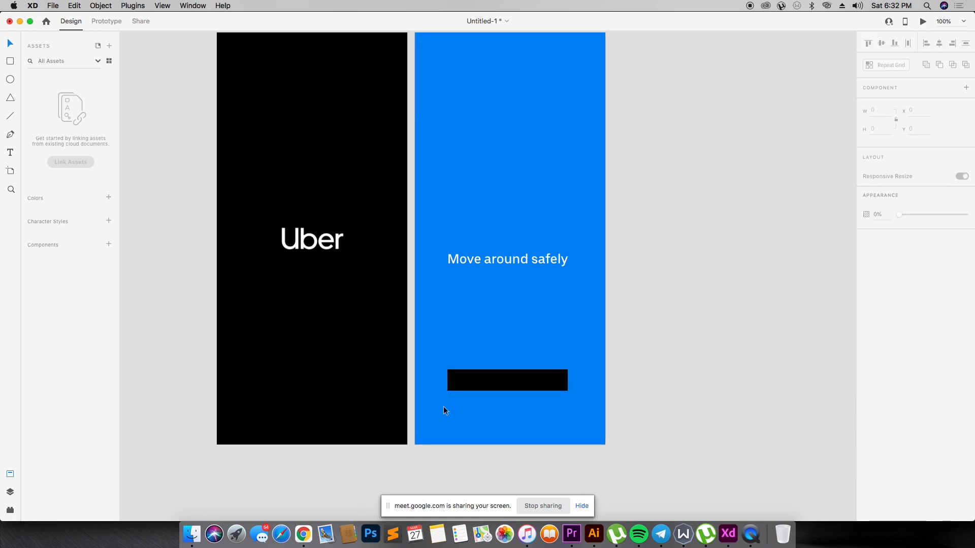
left_click(553, 381)
left_click(675, 366)
- Duplicate the "Move around safely" text into the space above the black rectangle and change the copy's wording to "Get started"
left_click_drag(526, 266, 524, 329)
double_click(524, 328)
type("G")
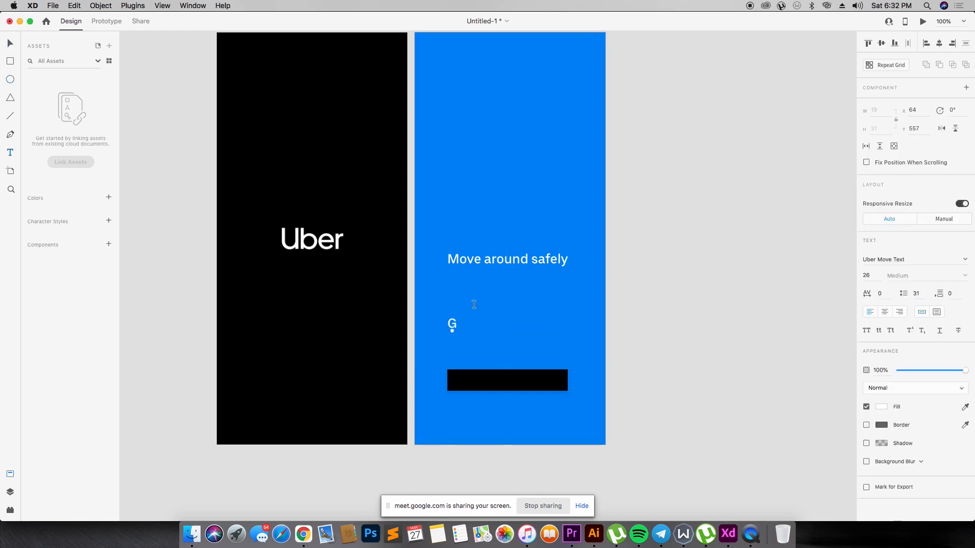
double_click(451, 326)
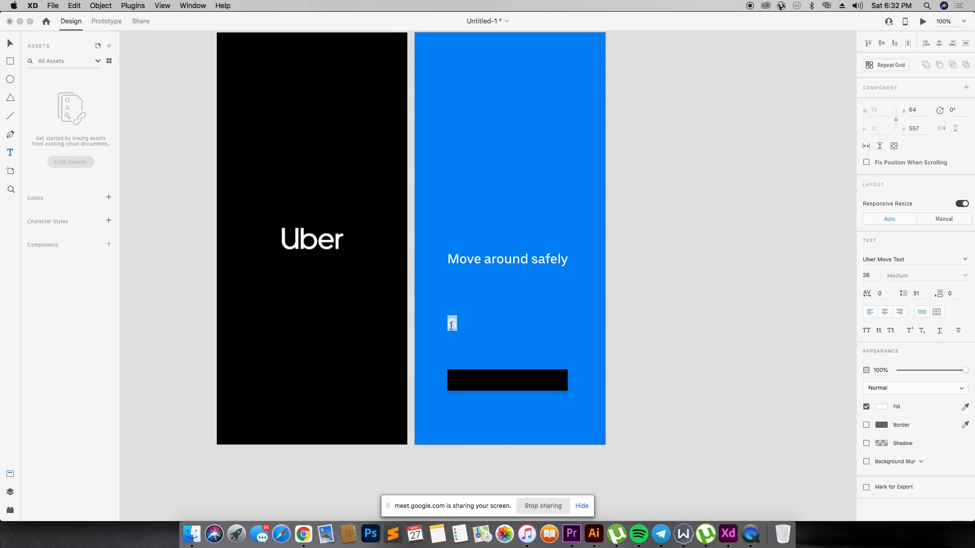
type("Get started")
key("Escape")
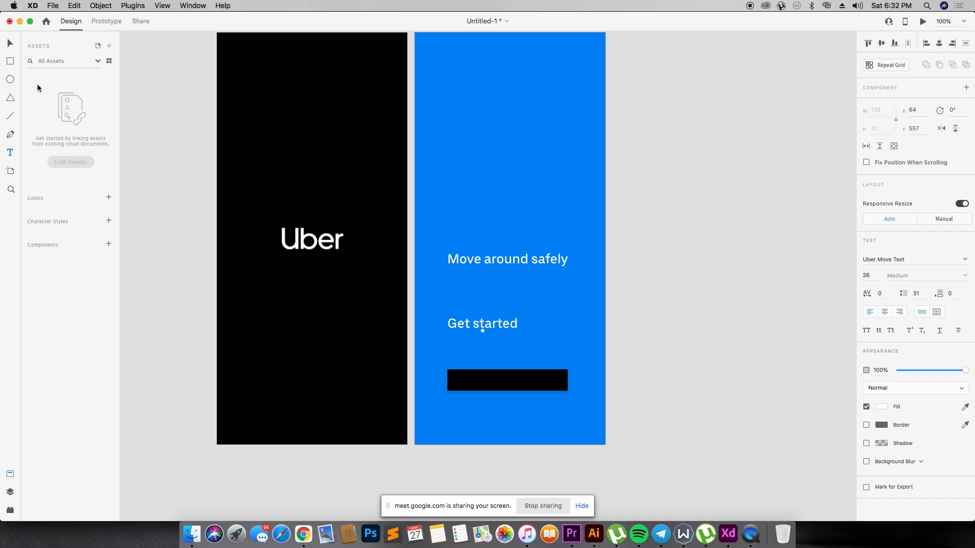
- Set the "Get started" text size to 13 and center it on the black rectangle as a button label
left_click(10, 43)
key("Return")
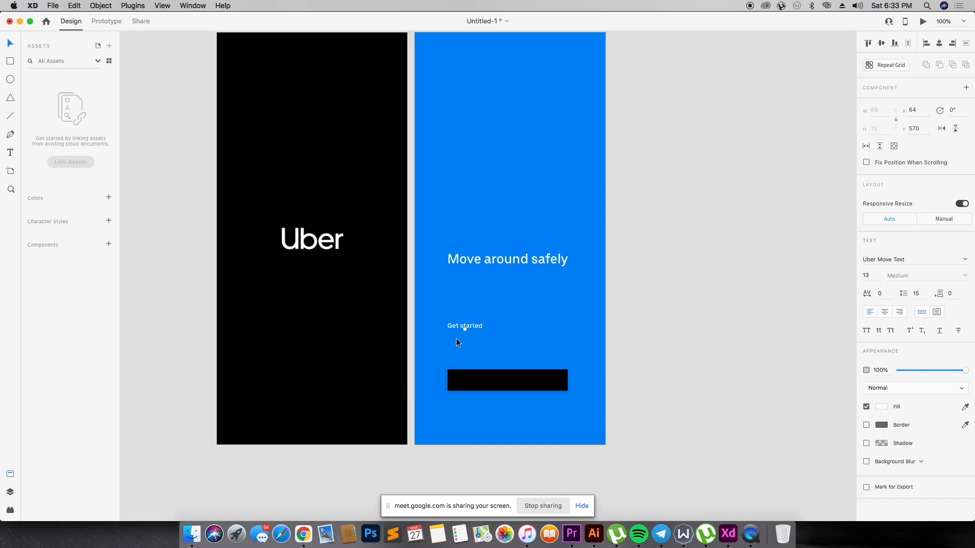
left_click_drag(471, 326, 504, 377)
key("super+Return")
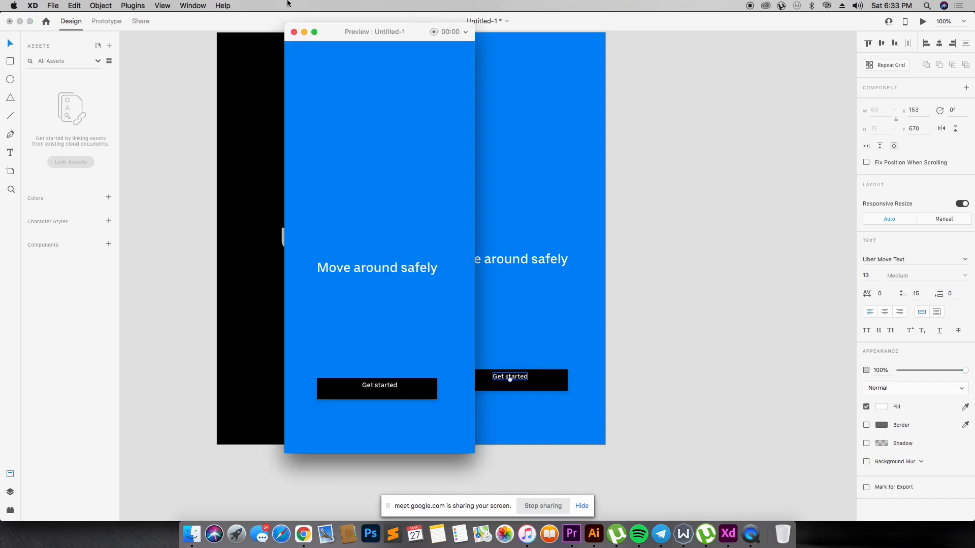
left_click(294, 32)
left_click_drag(514, 377, 519, 381)
left_click(463, 133)
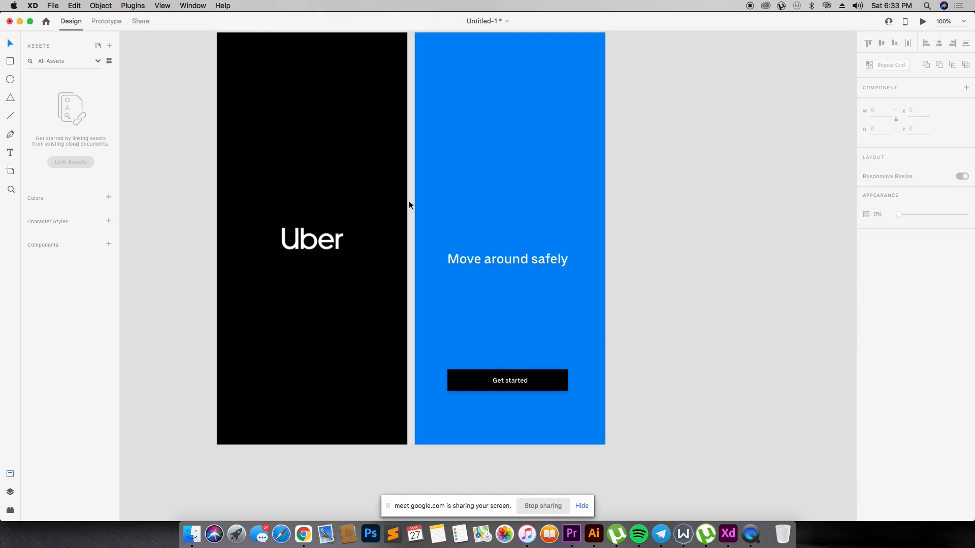
- Switch to Google Chrome and change the open Uber logo image search to "uber logo png"
key("super+Tab")
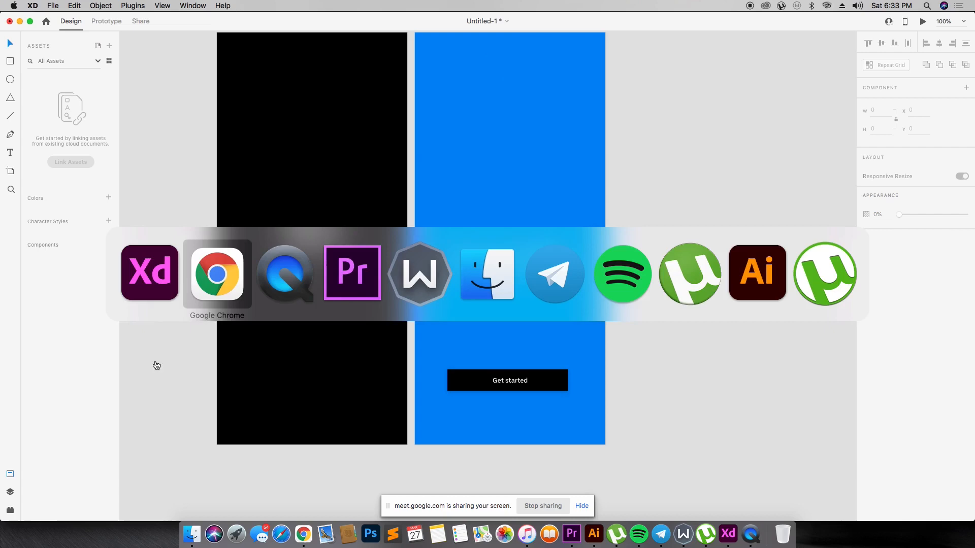
left_click(414, 24)
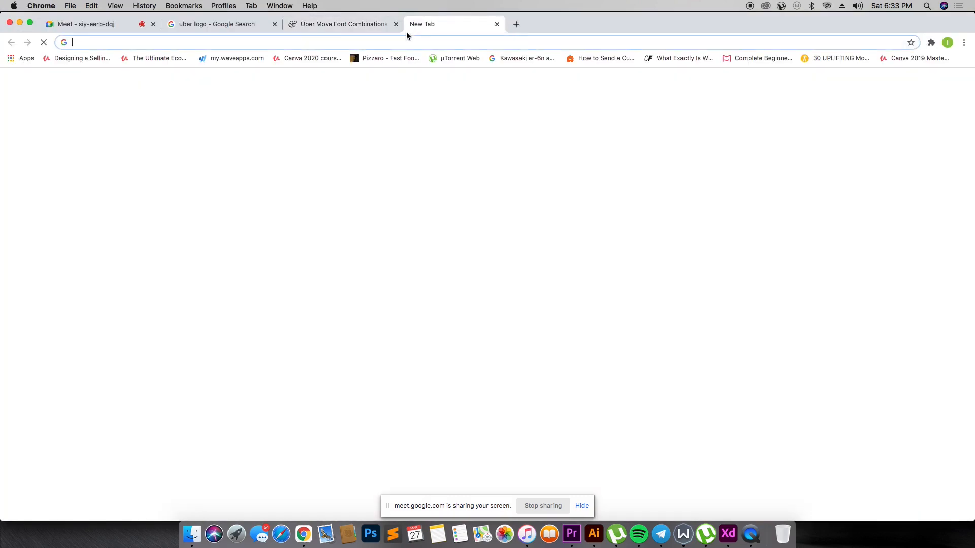
left_click(246, 25)
left_click(189, 82)
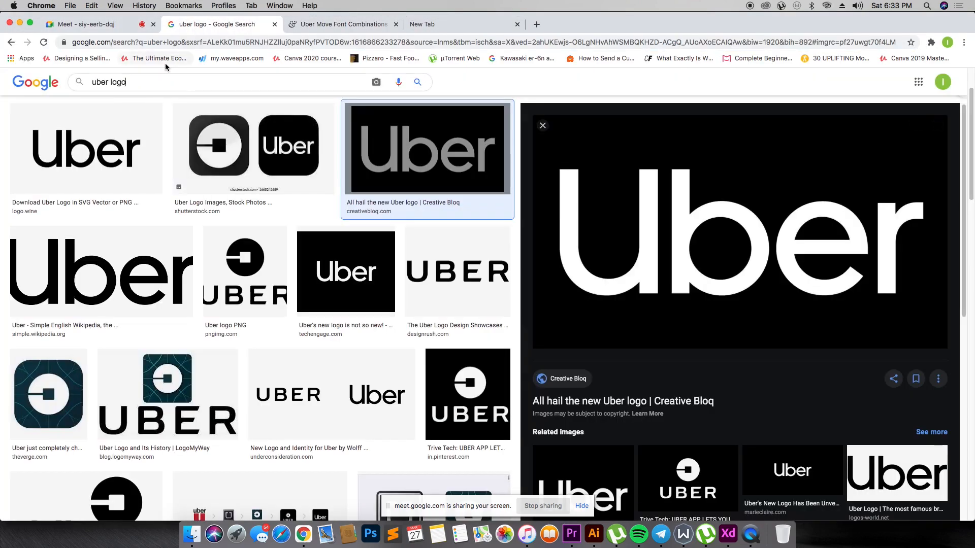
type("png")
key("Return")
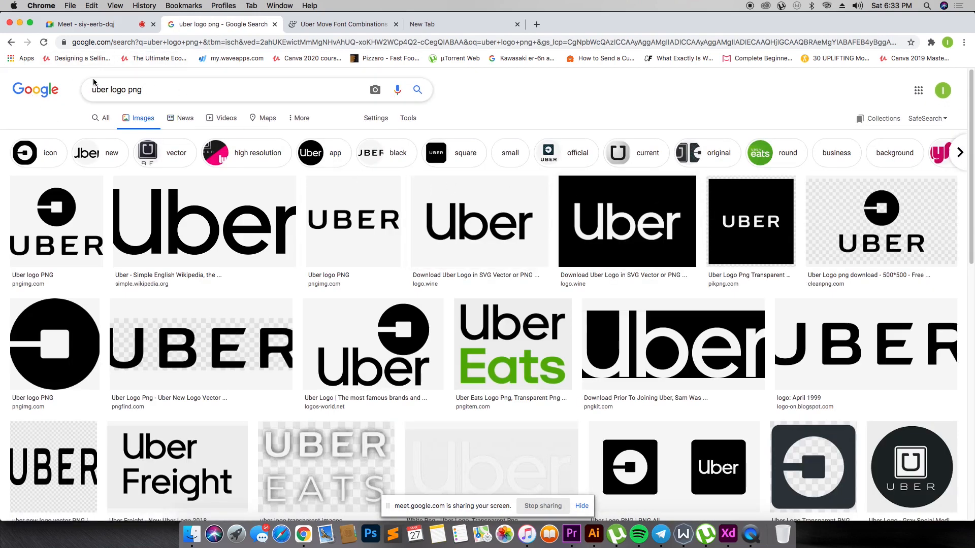
- Refine the Google image search to "uber white logo png"
type("wh")
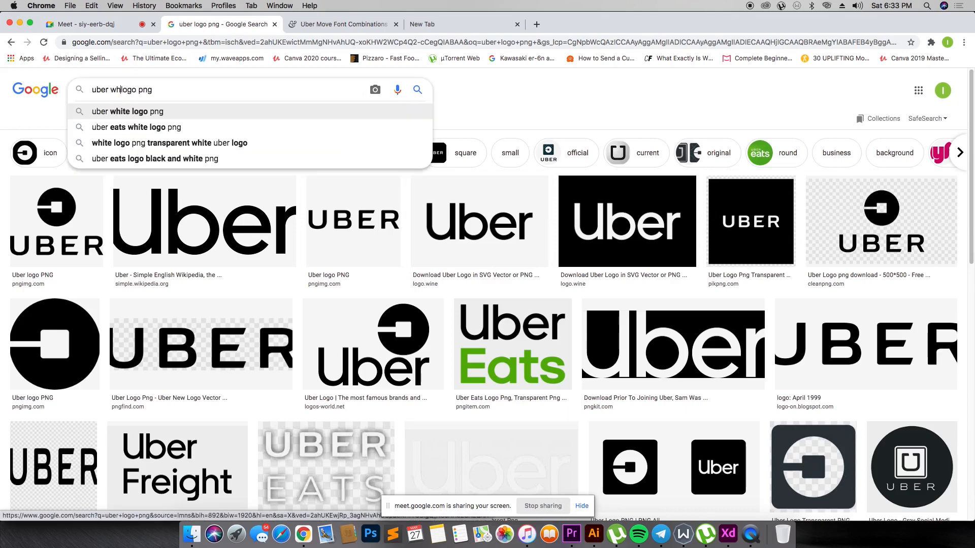
type("ite")
key("Return")
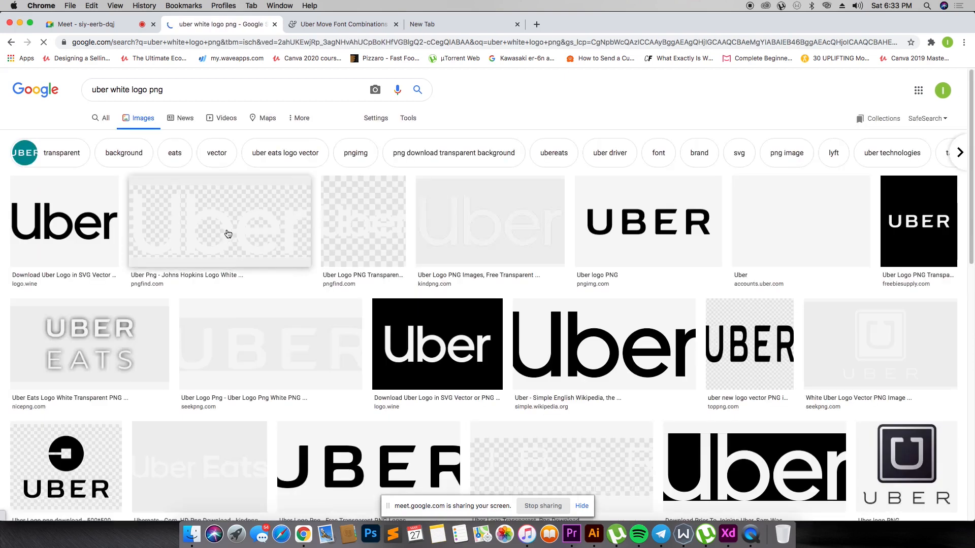
- Preview the white Uber logo results from pngfind, kindpng and accounts.uber.com to compare their backgrounds
left_click(313, 216)
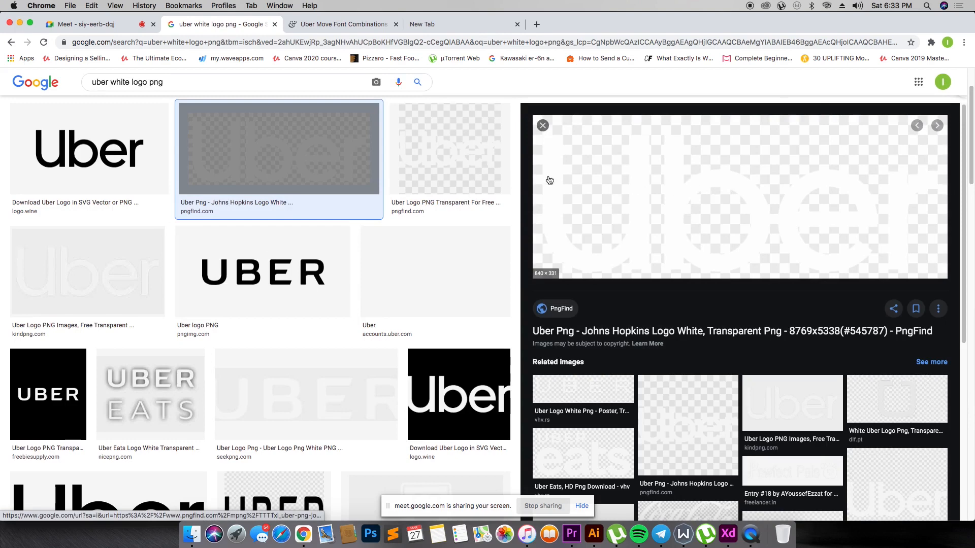
left_click(455, 157)
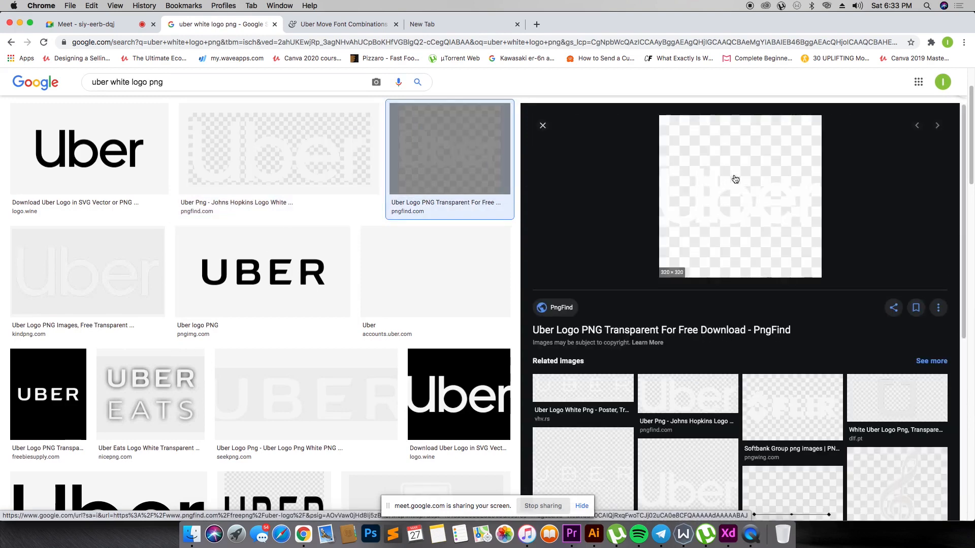
left_click(243, 164)
left_click(109, 239)
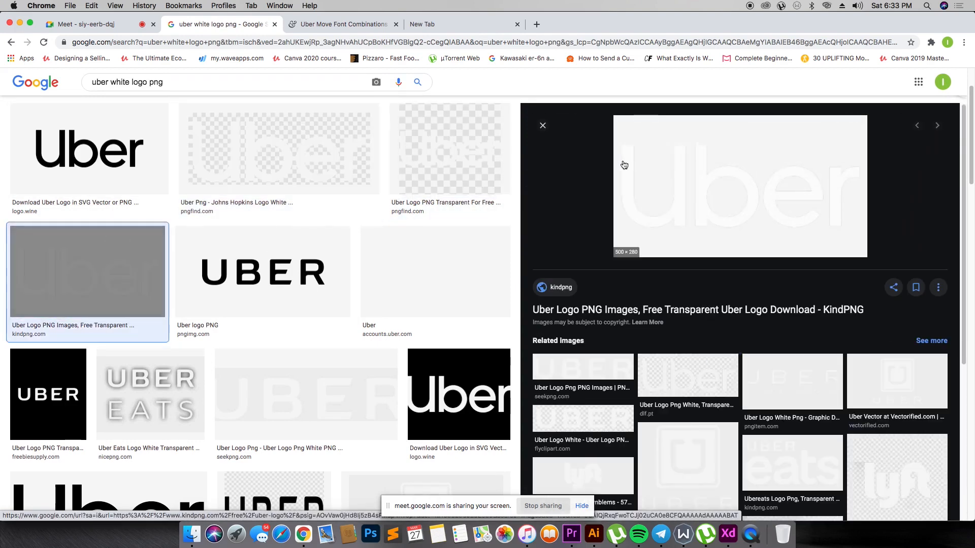
left_click(427, 257)
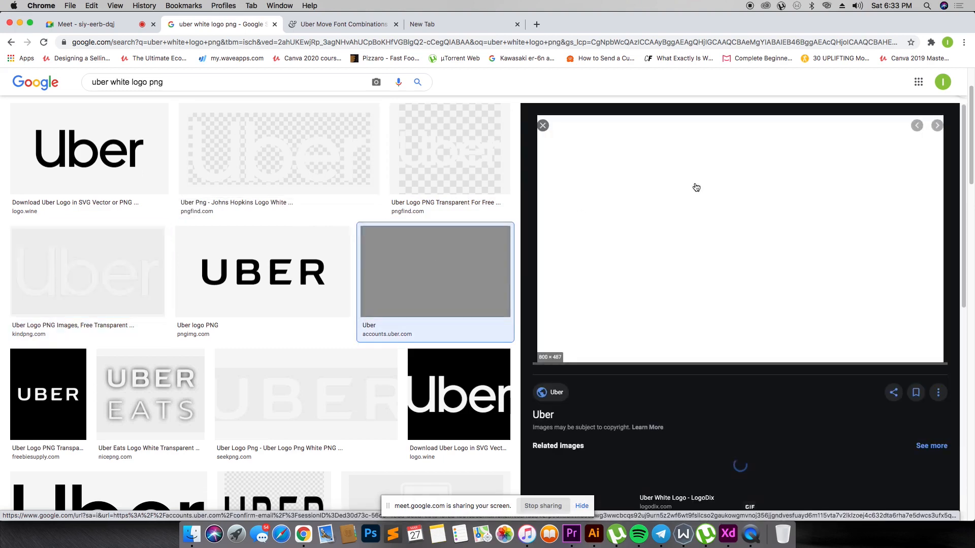
left_click_drag(685, 233, 686, 278)
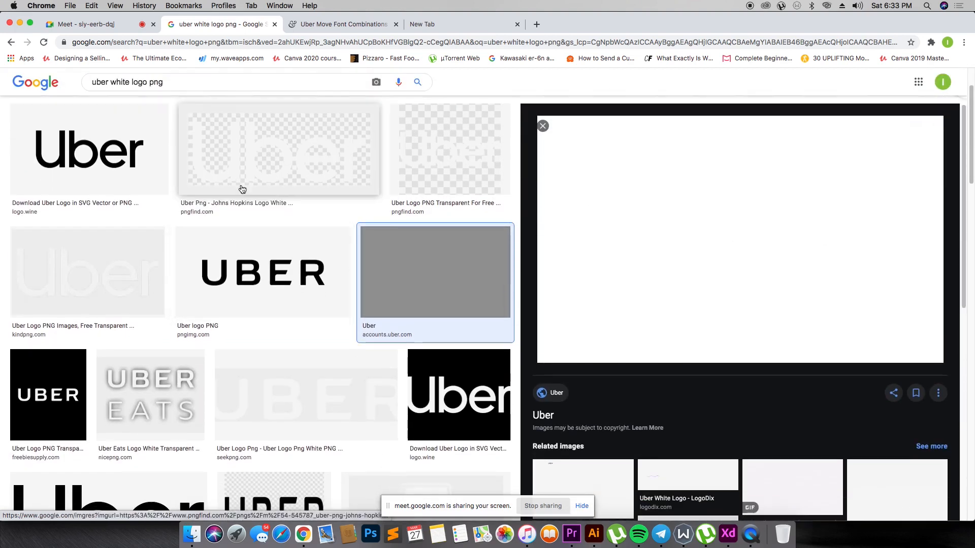
- Copy the wide white Uber logo image from pngfind, switch to Adobe XD and paste it into the design
left_click(239, 192)
right_click(785, 197)
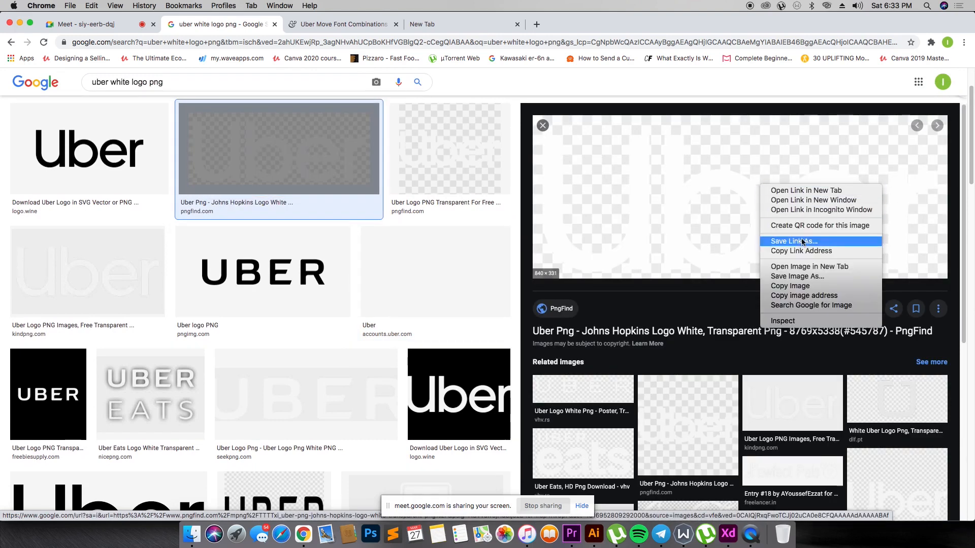
left_click(802, 287)
key("super+Tab")
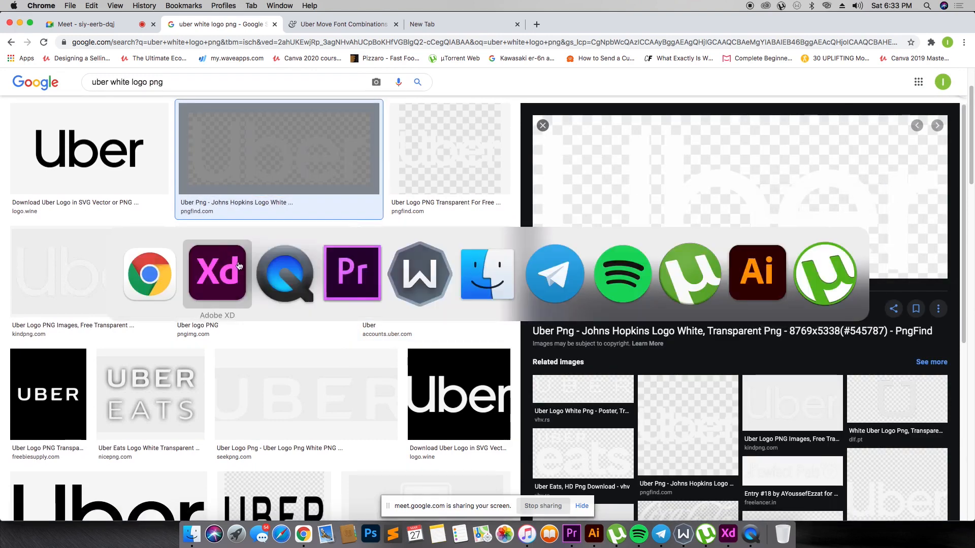
key("super+v")
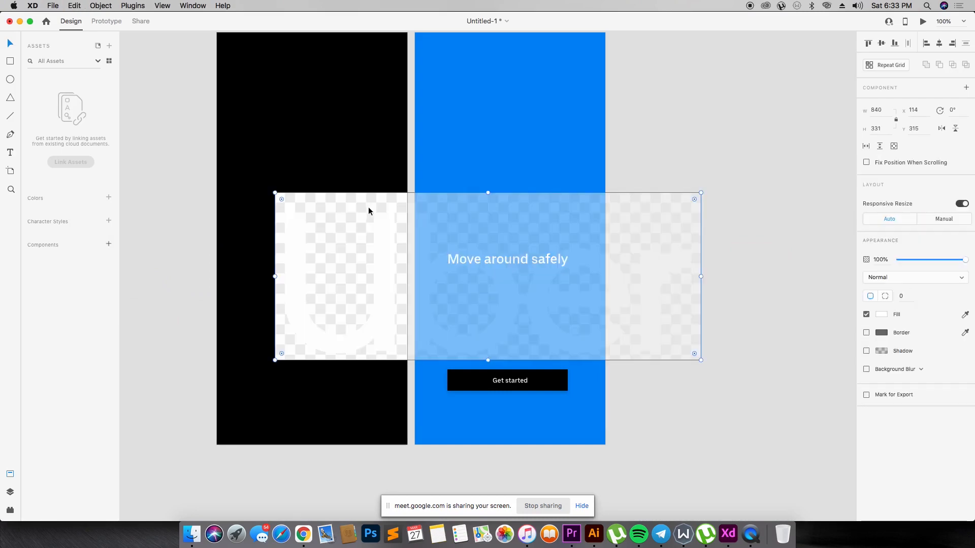
- Return to Chrome, copy the plain white image from accounts.uber.com and paste it into the Adobe XD design
key("super+Tab")
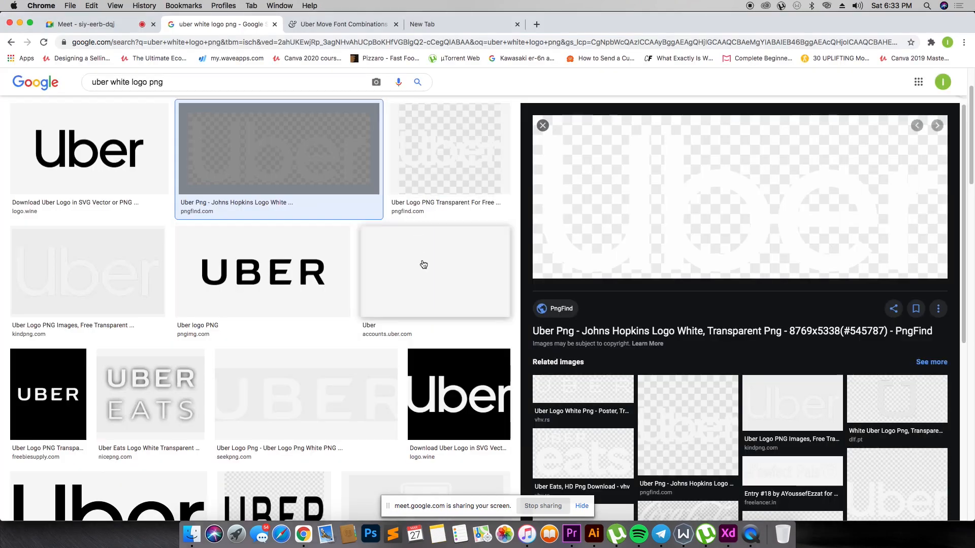
left_click(426, 267)
right_click(751, 211)
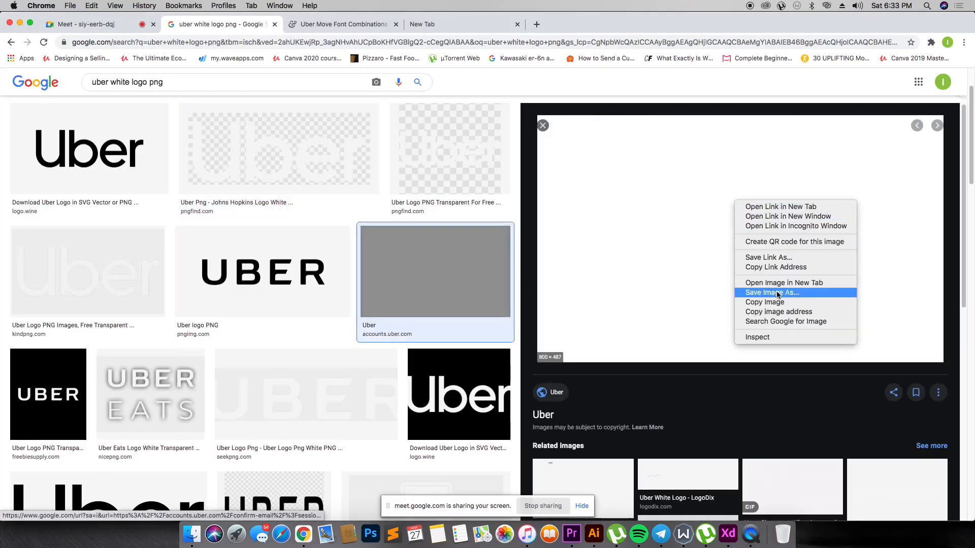
left_click(746, 300)
key("super+Tab")
key("super+v")
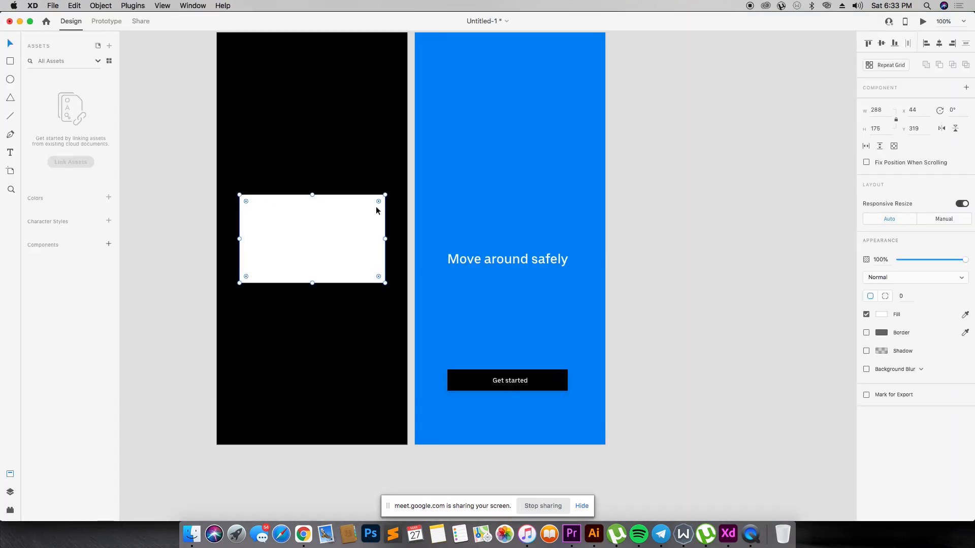
- Copy the black Uber logo from logo.wine in Chrome, try it in the Adobe XD design and delete it
key("super+Tab")
left_click(44, 138)
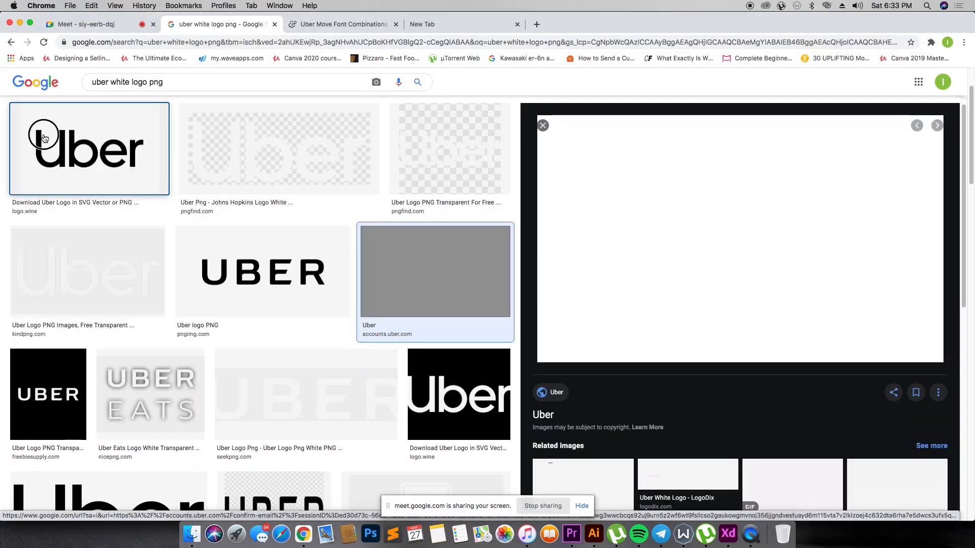
right_click(685, 222)
left_click(669, 198)
scroll(742, 250, "down", 4)
scroll(726, 162, "up", 4)
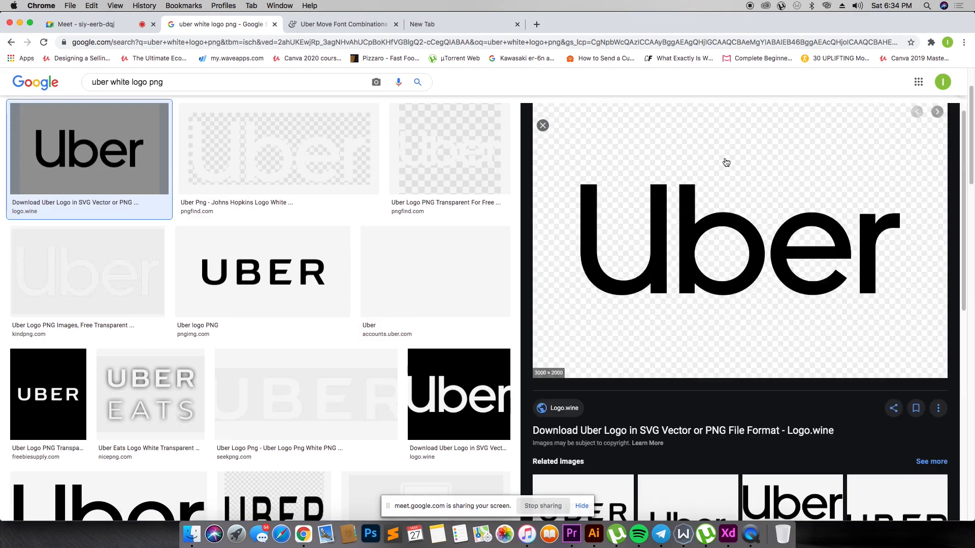
right_click(723, 186)
left_click(740, 292)
key("super+Tab")
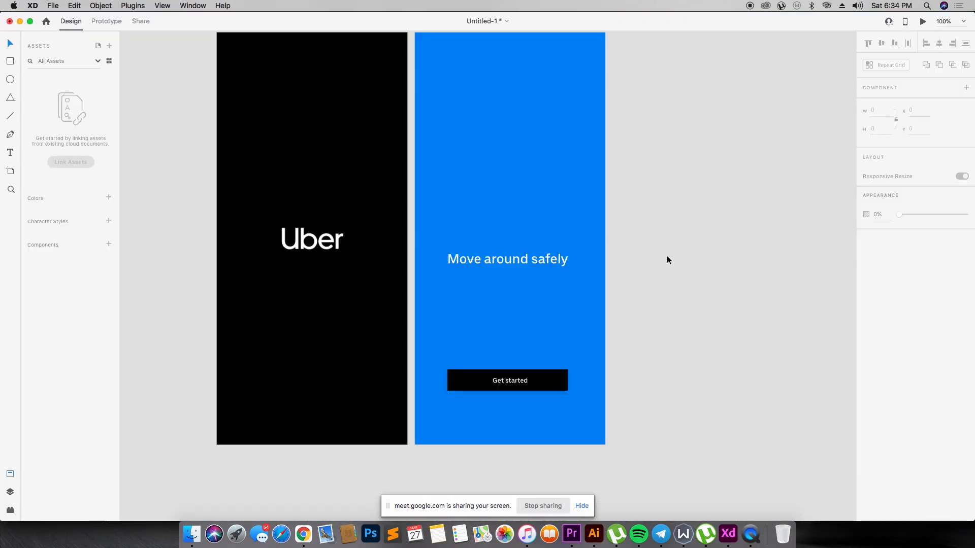
key("super+v")
left_click_drag(564, 260, 725, 230)
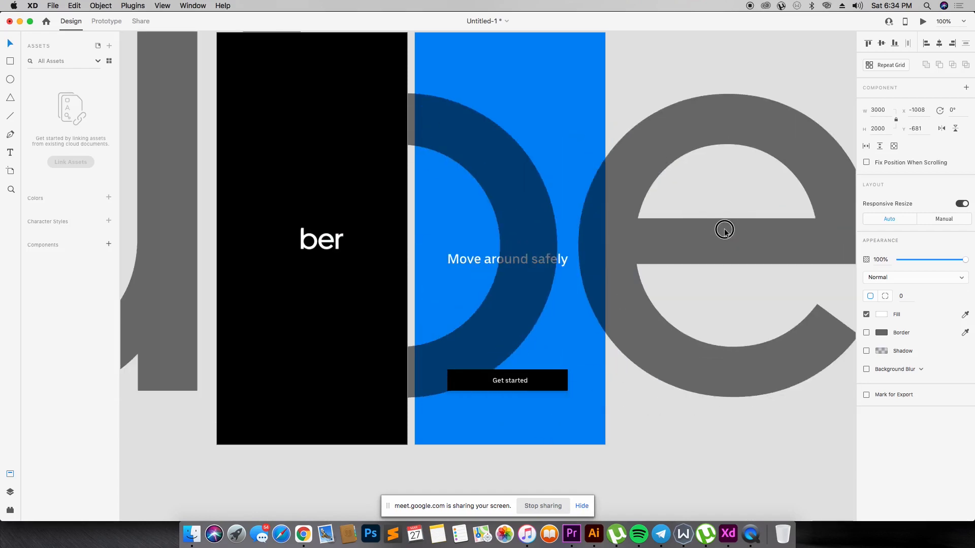
key("Delete")
- Add white "Uber" text at size 40 in the upper part of the blue artboard in Adobe XD
key("super+Tab")
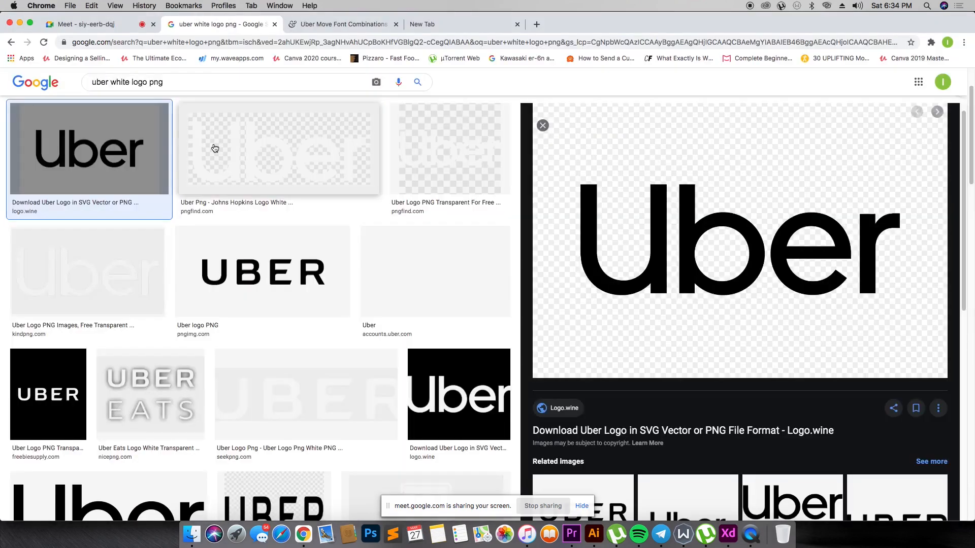
key("super+Tab")
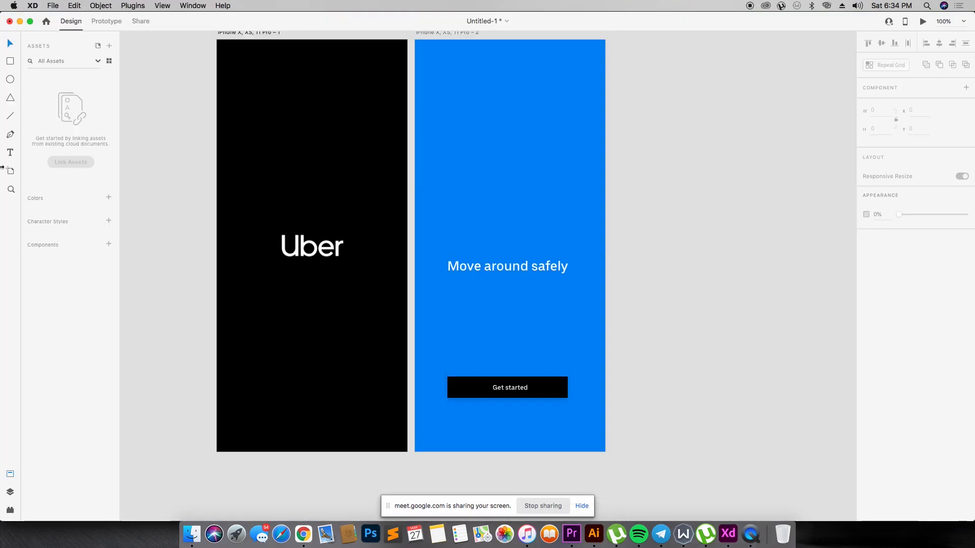
left_click(10, 154)
left_click(477, 140)
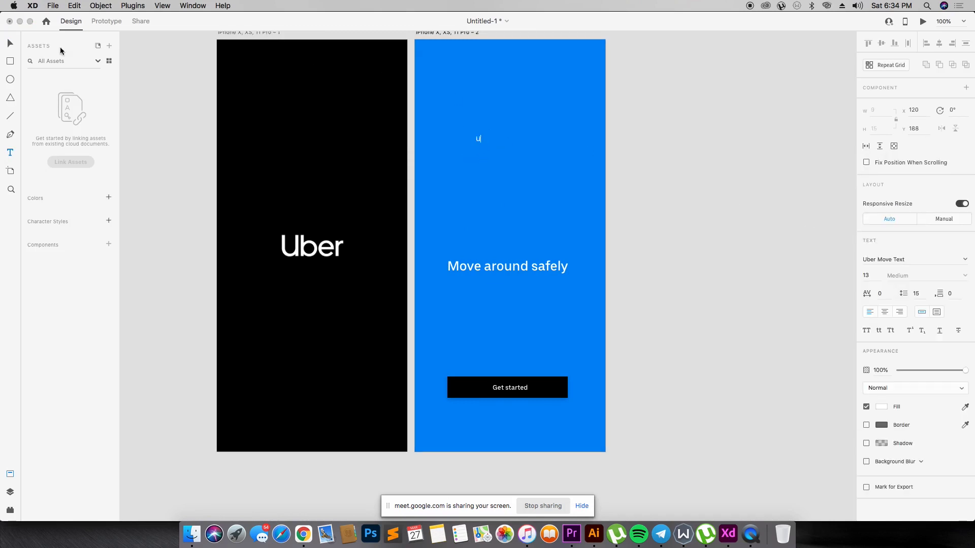
left_click(9, 44)
key("Return")
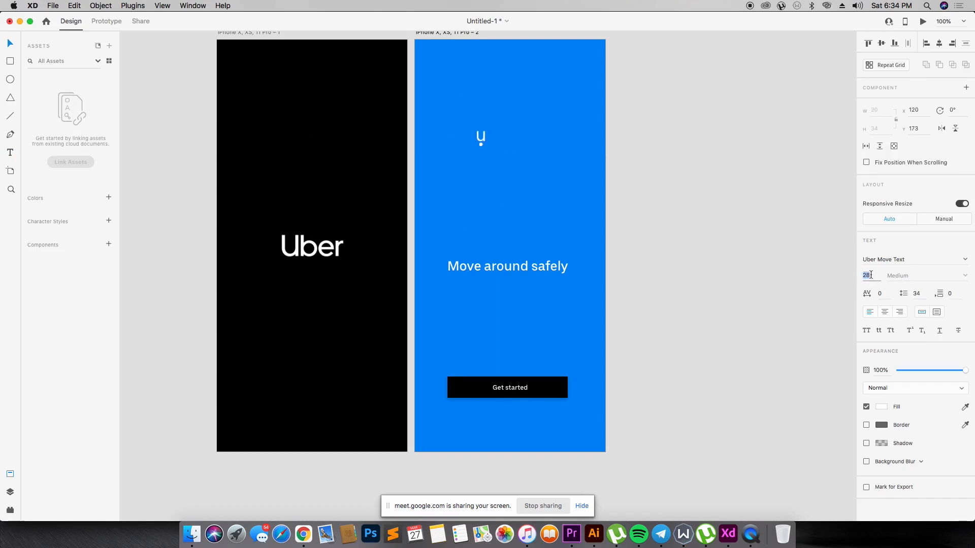
key("Return")
double_click(482, 134)
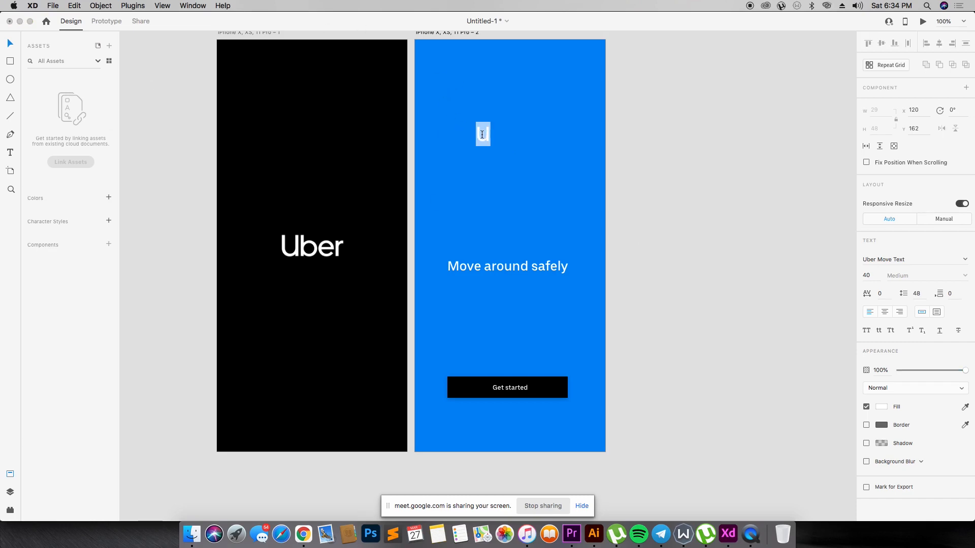
type("Uber")
left_click(614, 127)
- Copy the white Uber logo from kindpng in Chrome, try it in the Adobe XD design, delete it and return to Chrome
key("super+Tab")
left_click(78, 280)
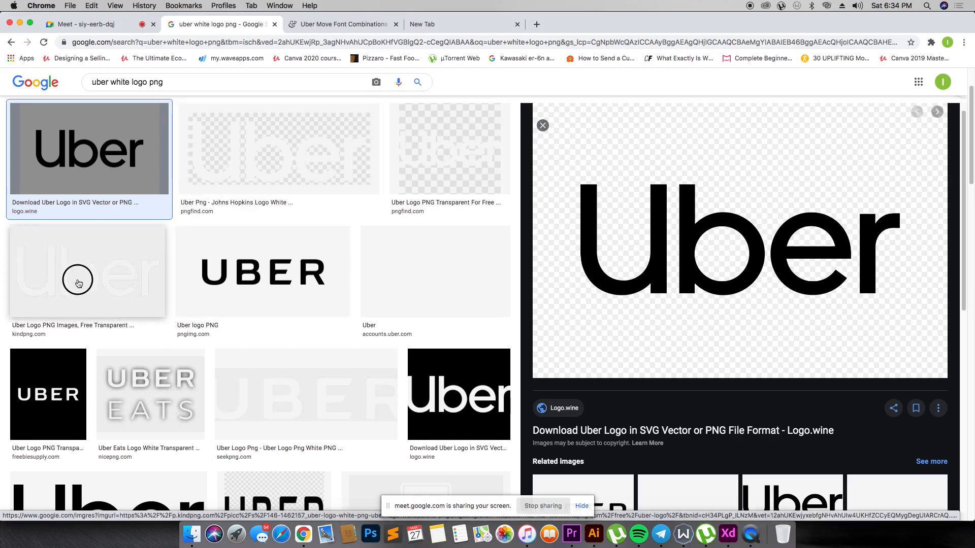
right_click(732, 197)
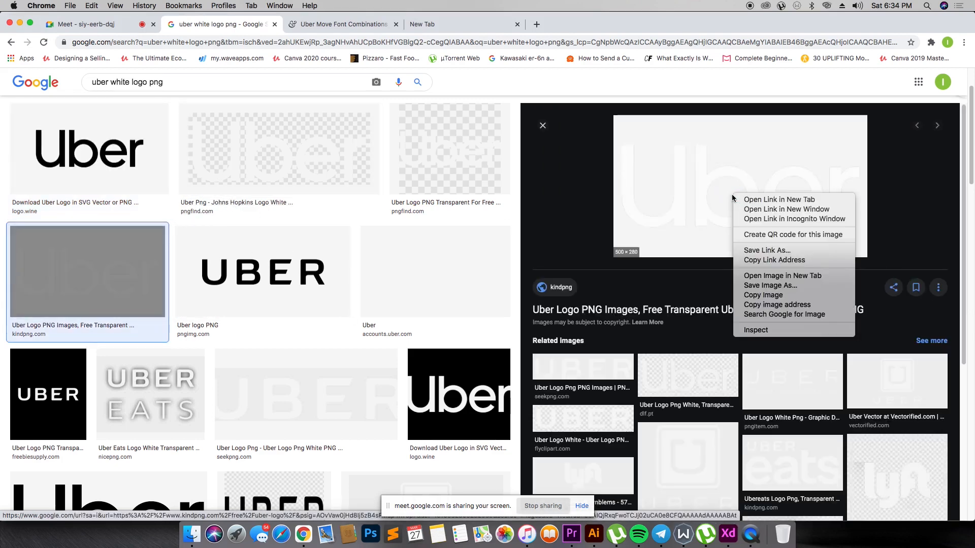
left_click(762, 295)
key("super+Tab")
key("cmd+v")
key("Delete")
key("super+Tab")
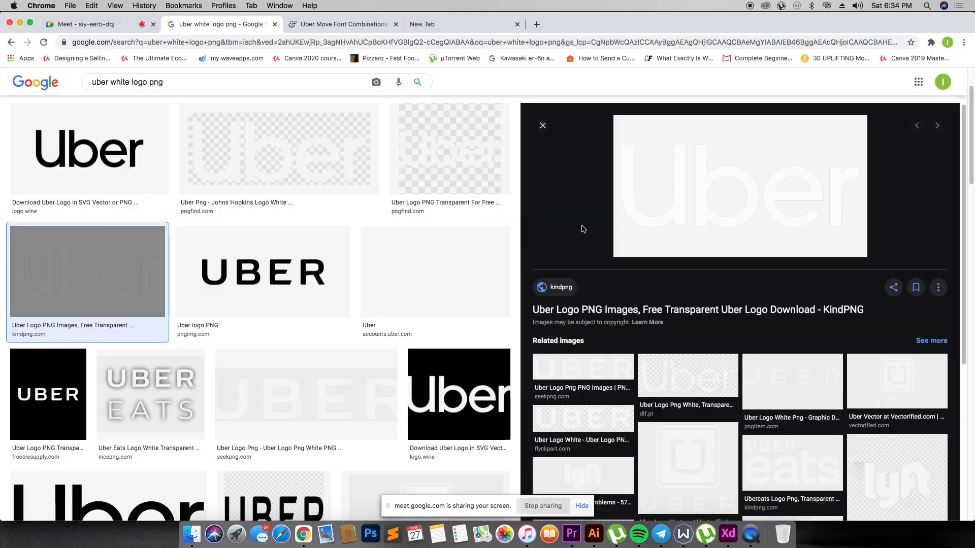
- Browse the Google Images results and related images for a usable transparent white Uber logo
scroll(447, 289, "down", 3)
scroll(447, 288, "down", 10)
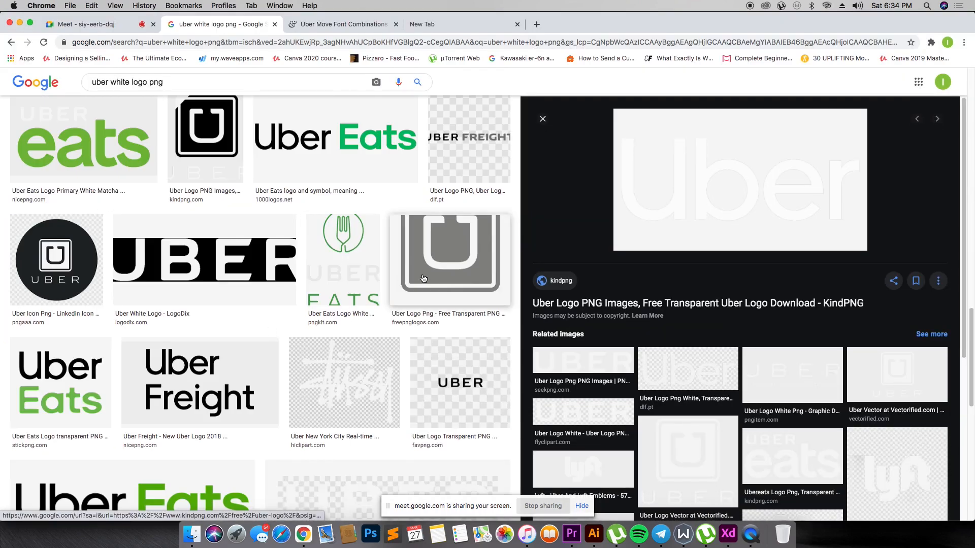
scroll(774, 304, "down", 4)
scroll(701, 257, "up", 4)
scroll(337, 207, "up", 12)
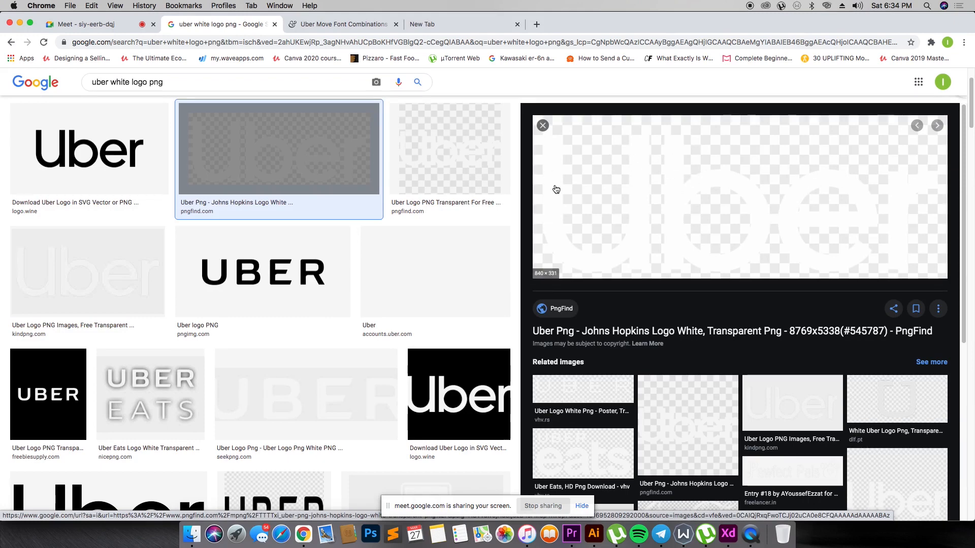
scroll(652, 229, "down", 4)
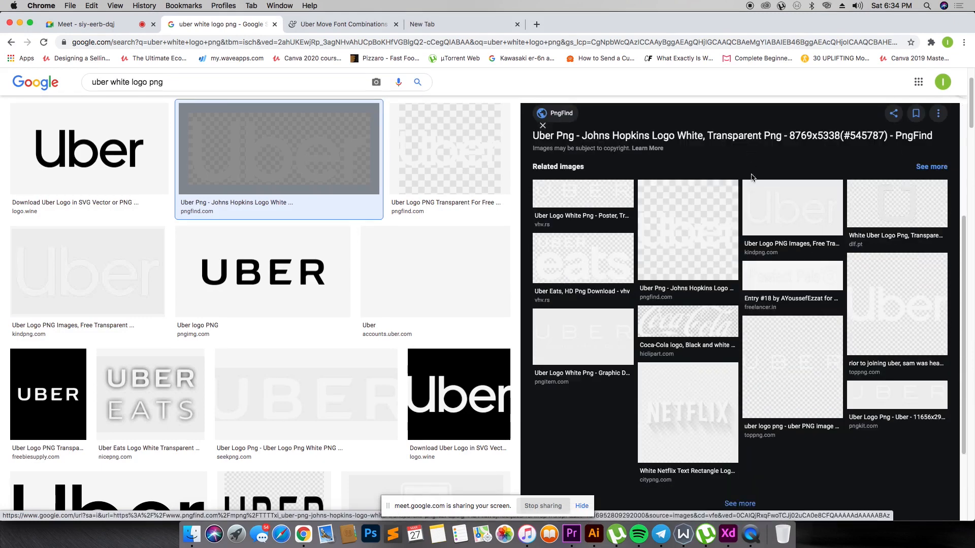
left_click(776, 276)
scroll(74, 211, "up", 3)
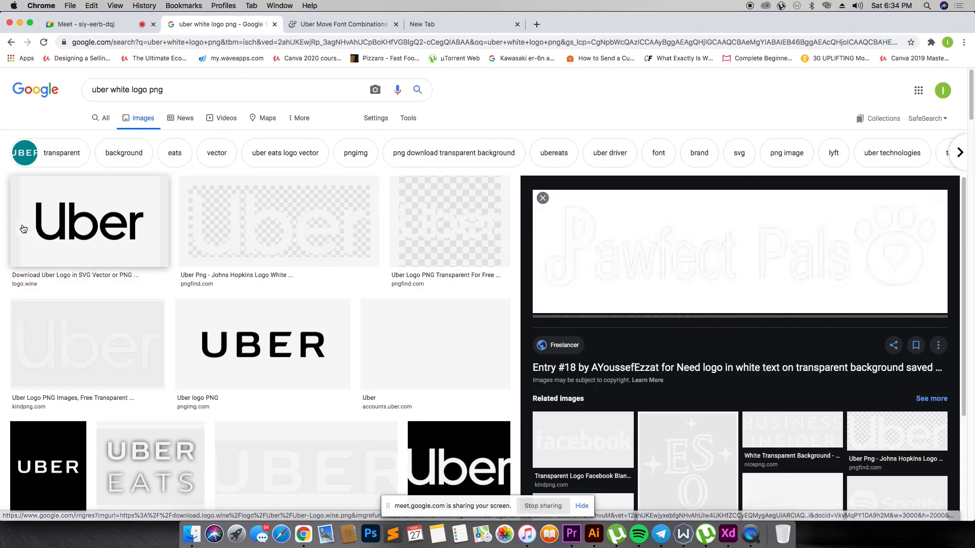
- Open the black Uber logo from logo.wine and save the image as Uber-Logo.wine.png
left_click(73, 211)
scroll(787, 218, "down", 4)
scroll(787, 219, "down", 4)
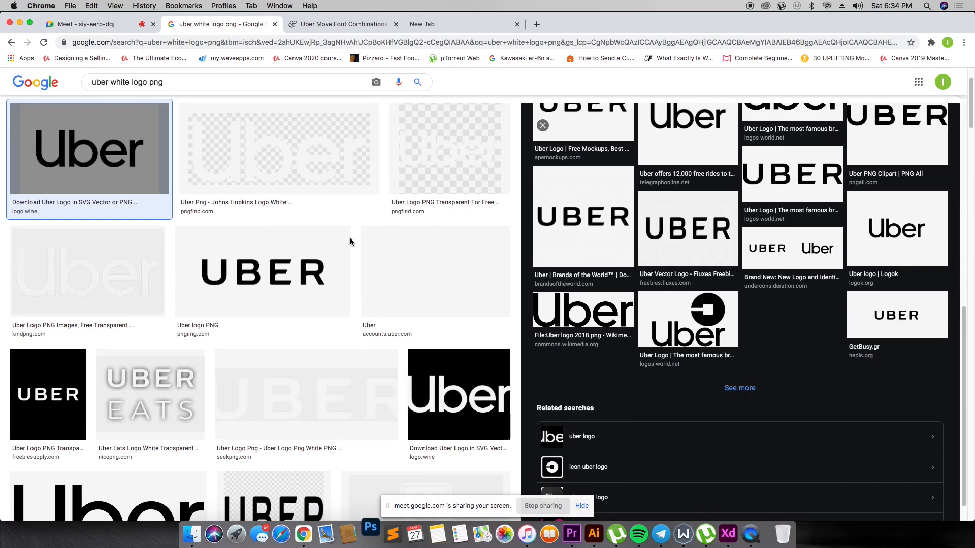
scroll(495, 200, "up", 2)
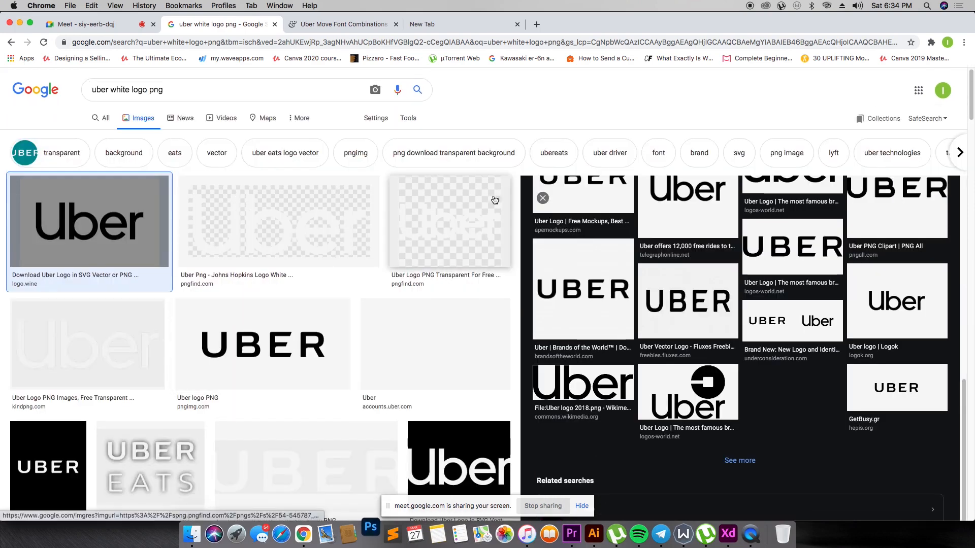
scroll(686, 345, "up", 5)
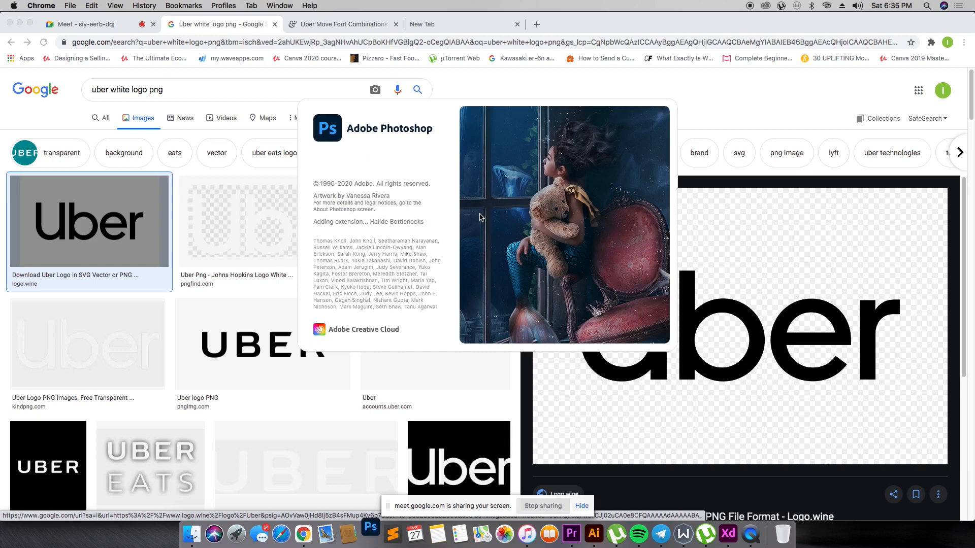
right_click(754, 250)
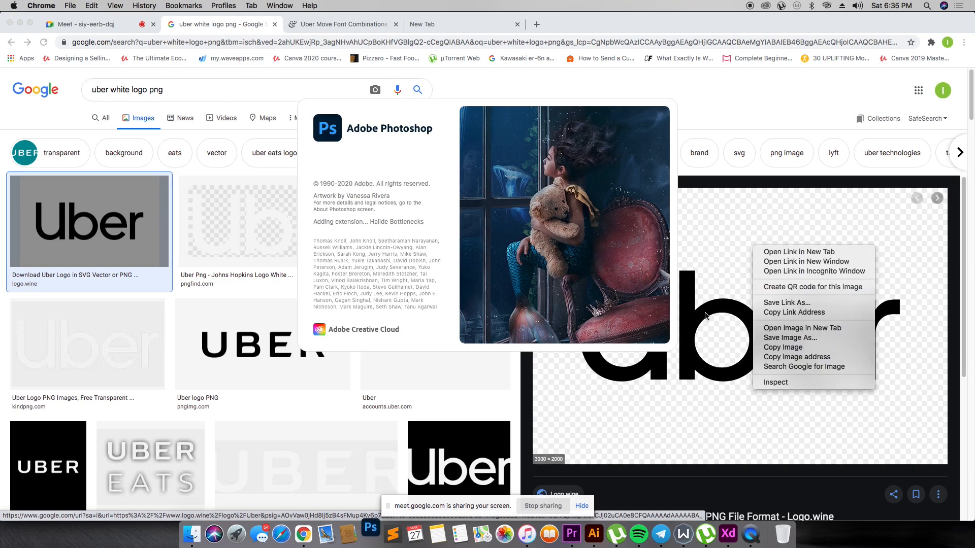
left_click(785, 333)
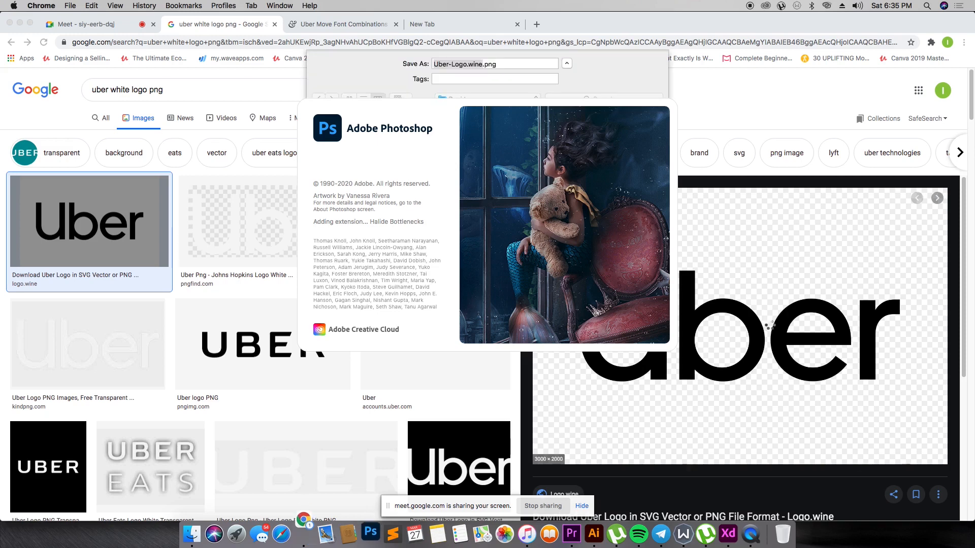
left_click(304, 535)
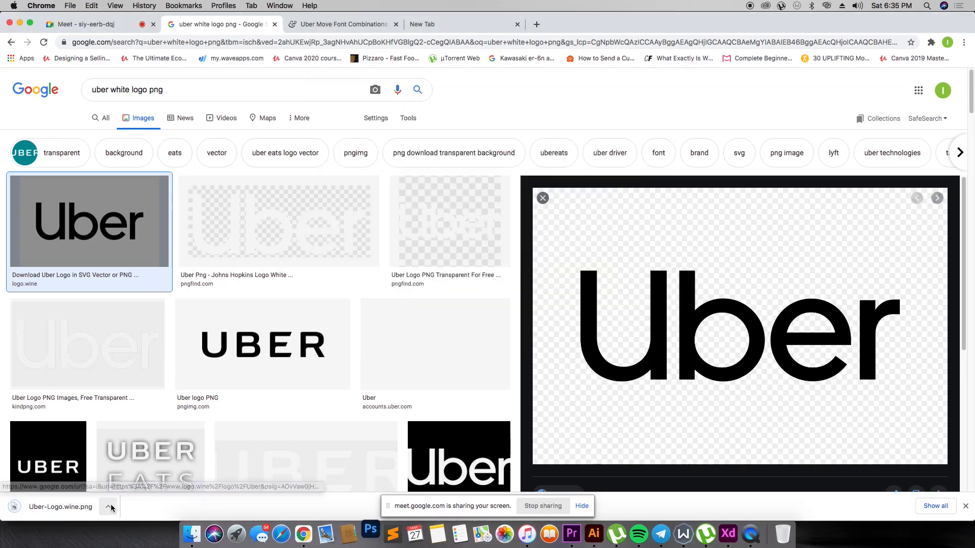
- Show the downloaded Uber-Logo.wine.png in Finder and open it with Adobe Photoshop
left_click(107, 507)
left_click(135, 500)
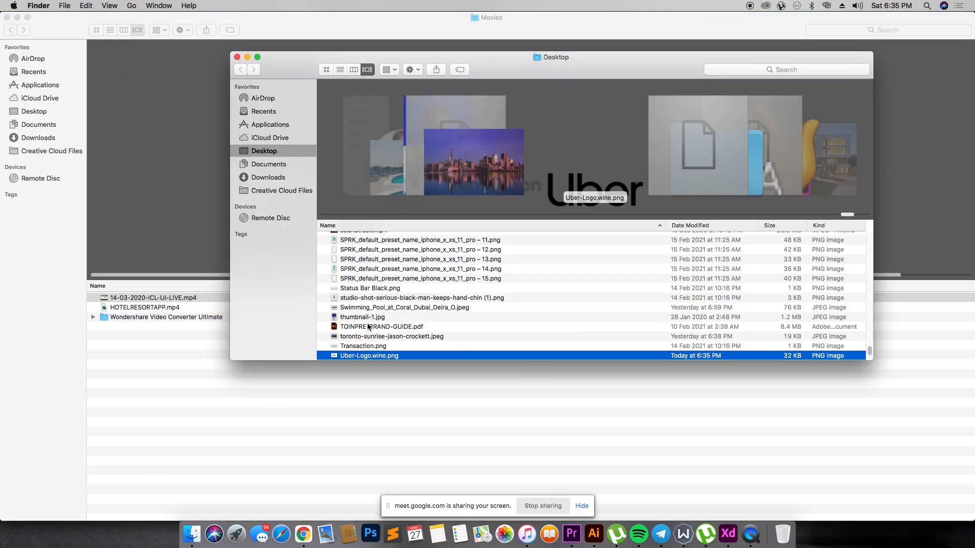
right_click(391, 355)
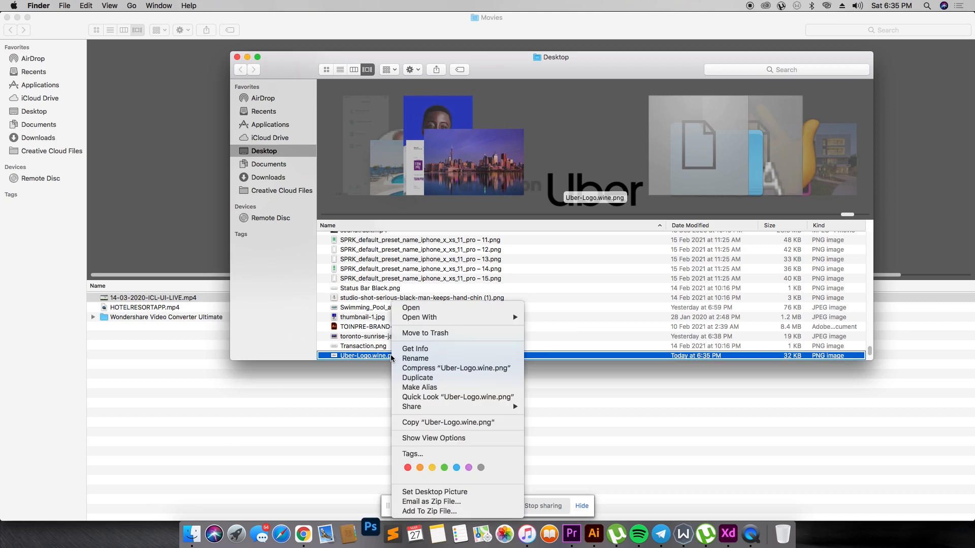
mouse_move(482, 321)
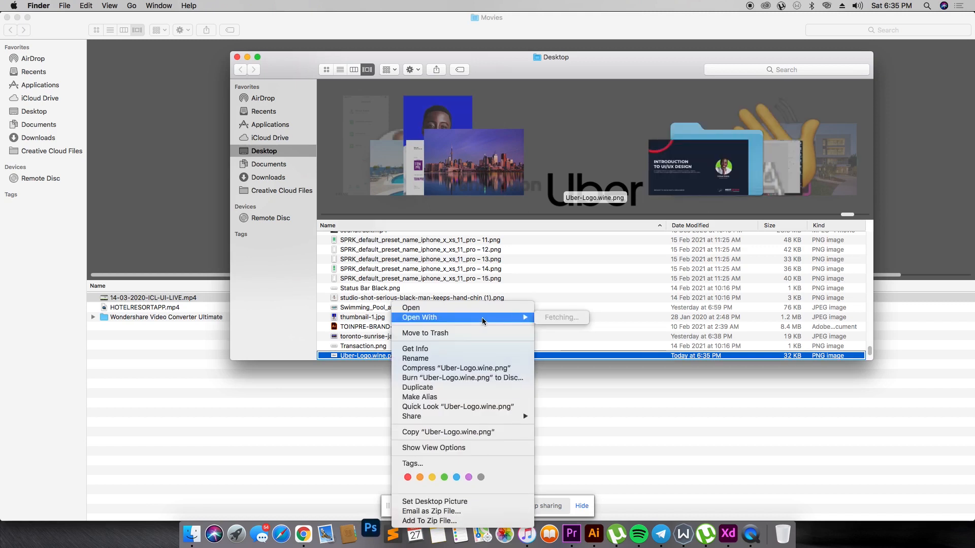
left_click(574, 345)
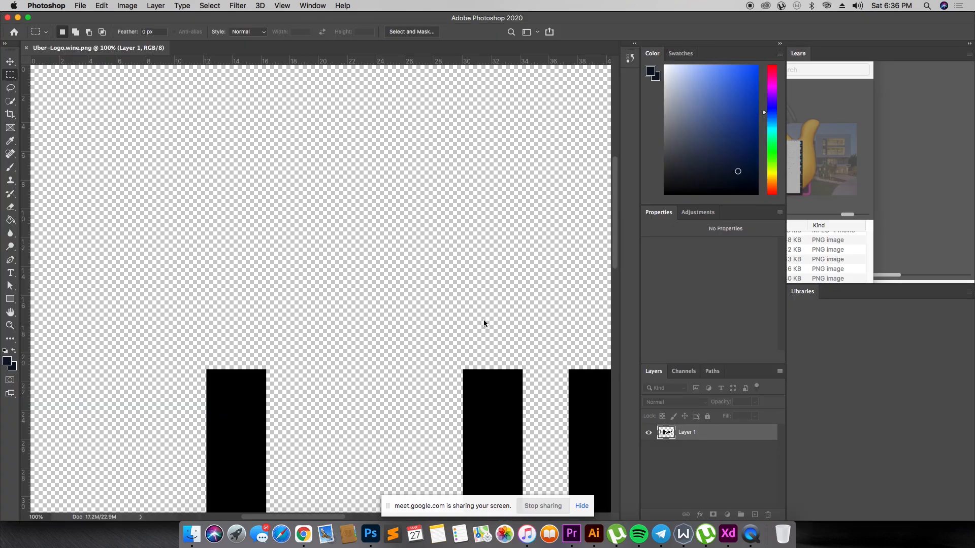
- Set both the foreground and background colours to white (ffffff) in Photoshop
key("super+0")
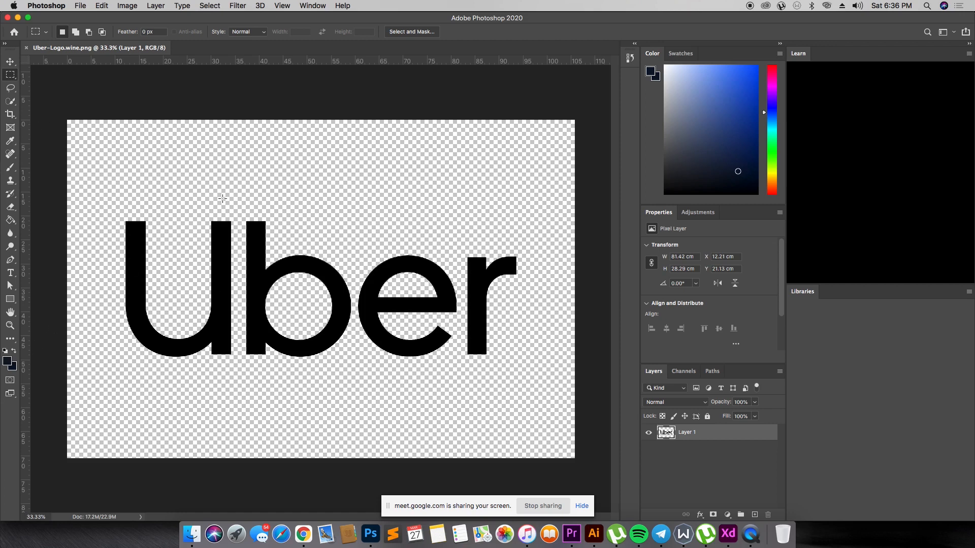
key("super+minus")
key("super+minus")
key("super+minus")
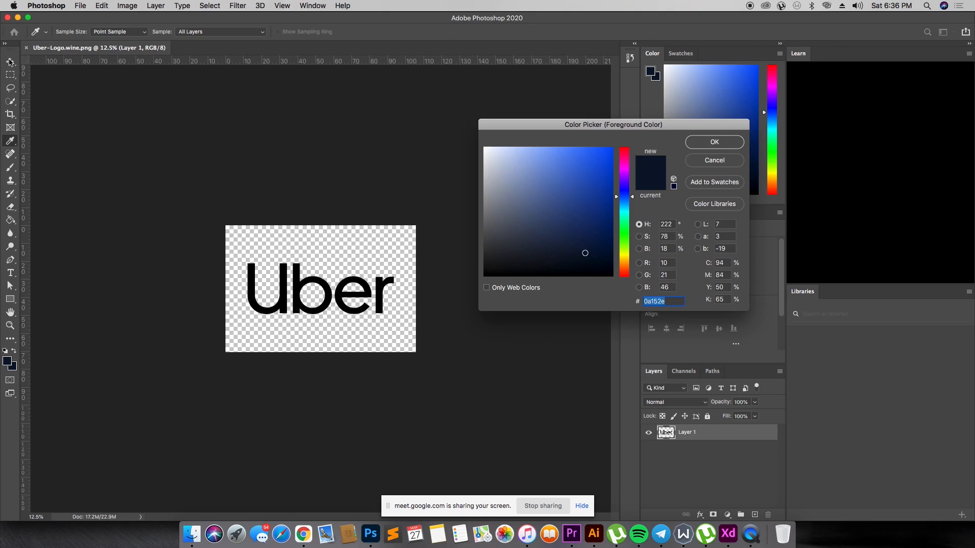
left_click_drag(493, 166, 472, 139)
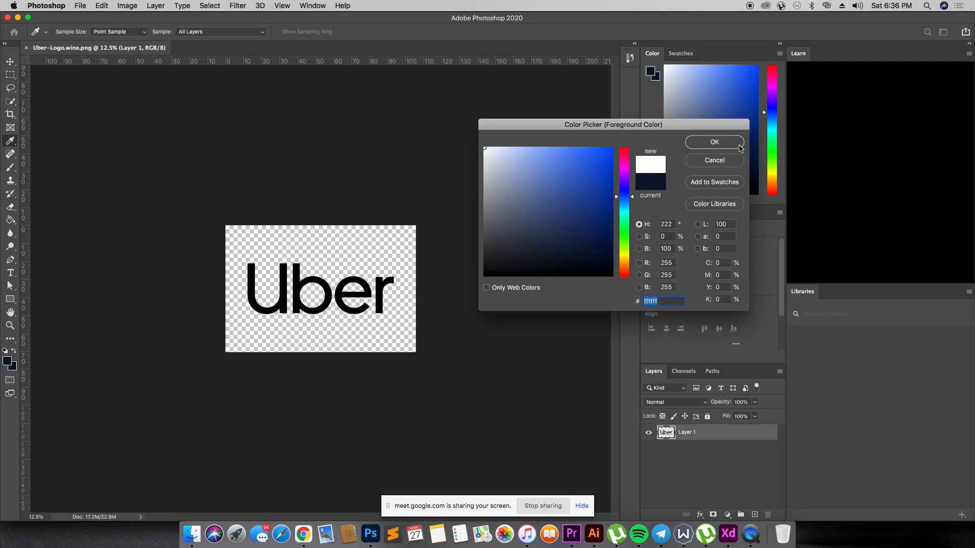
left_click(714, 142)
left_click(12, 367)
left_click_drag(555, 246, 476, 135)
left_click(715, 142)
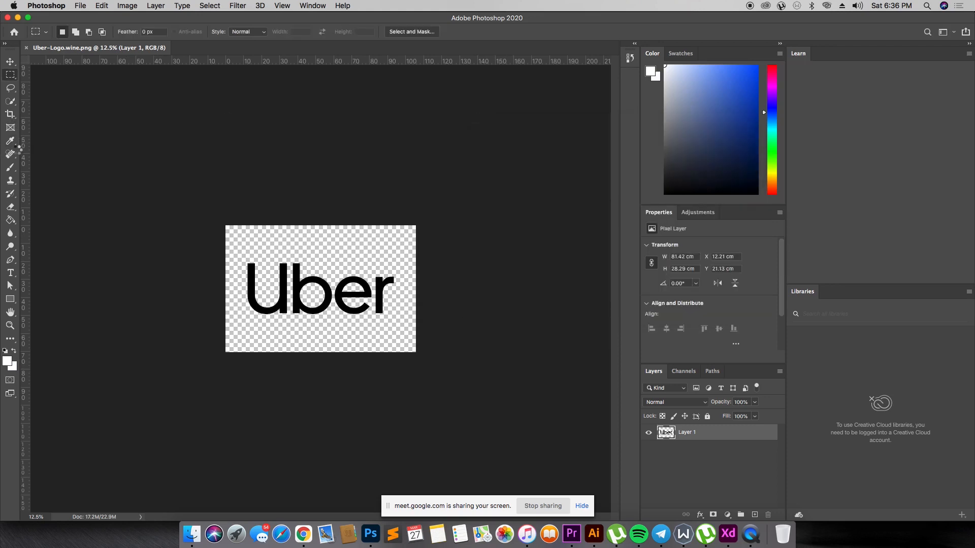
- Fill the black letters of the Uber logo with white using the Paint Bucket tool
left_click(10, 220)
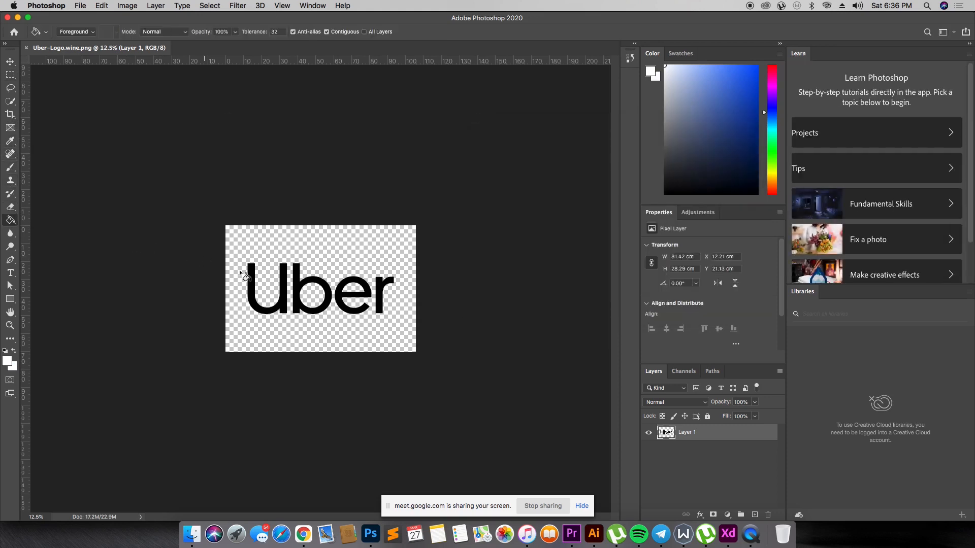
left_click(254, 279)
left_click(299, 282)
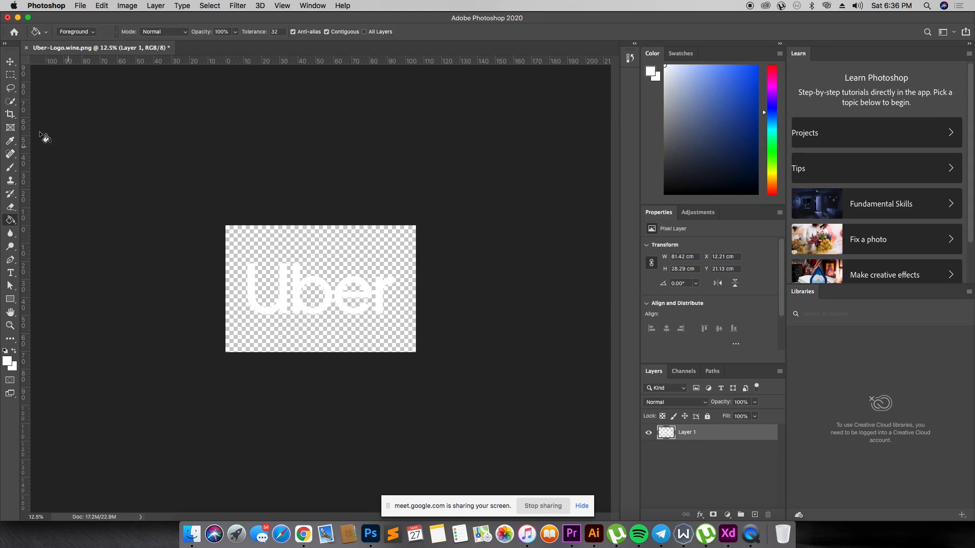
- Bring the white Uber logo from Photoshop onto the Adobe XD canvas
left_click(10, 61)
left_click_drag(356, 293, 526, 204)
key("super+Tab")
left_click_drag(517, 249, 413, 117)
- Scale the imported white logo down to about 93 × 32 and place it just below the "Uber" text on the blue artboard
key("super+minus")
key("super+minus")
key("super+minus")
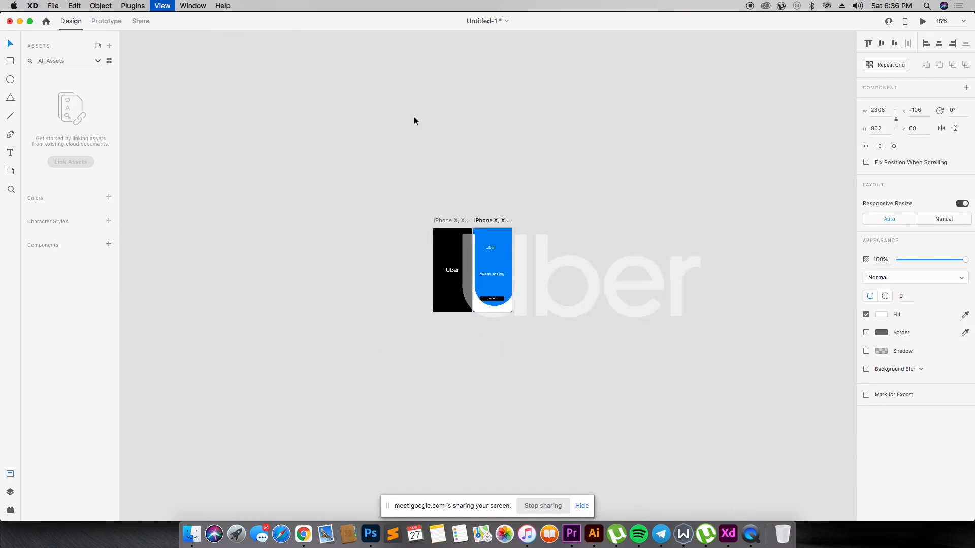
left_click_drag(641, 306, 492, 254)
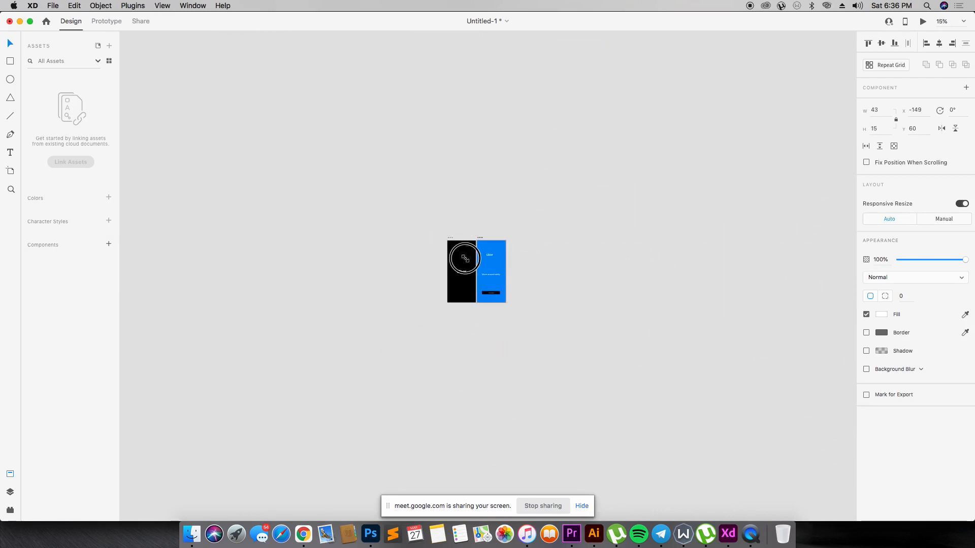
key("super+space")
left_click_drag(424, 229, 581, 324)
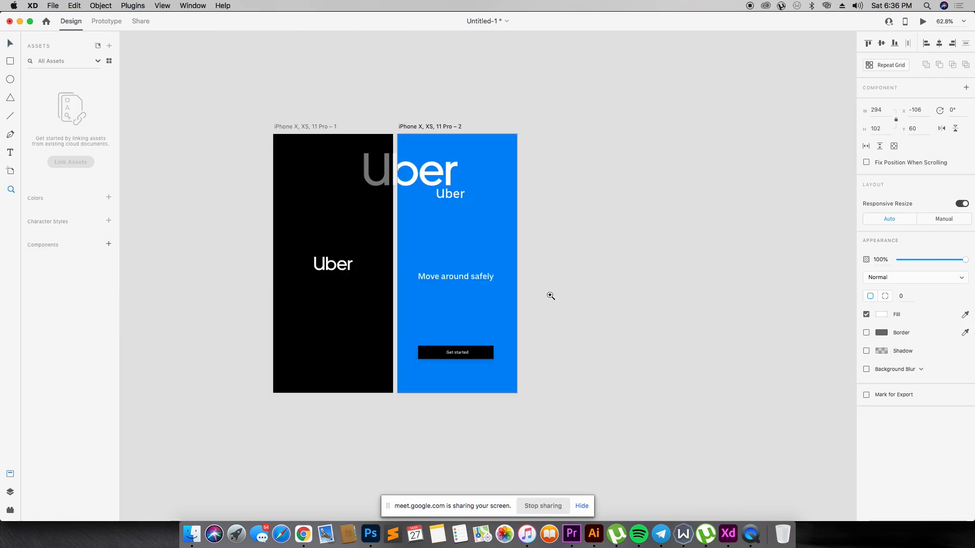
left_click_drag(418, 181, 462, 210)
left_click_drag(248, 102, 584, 432)
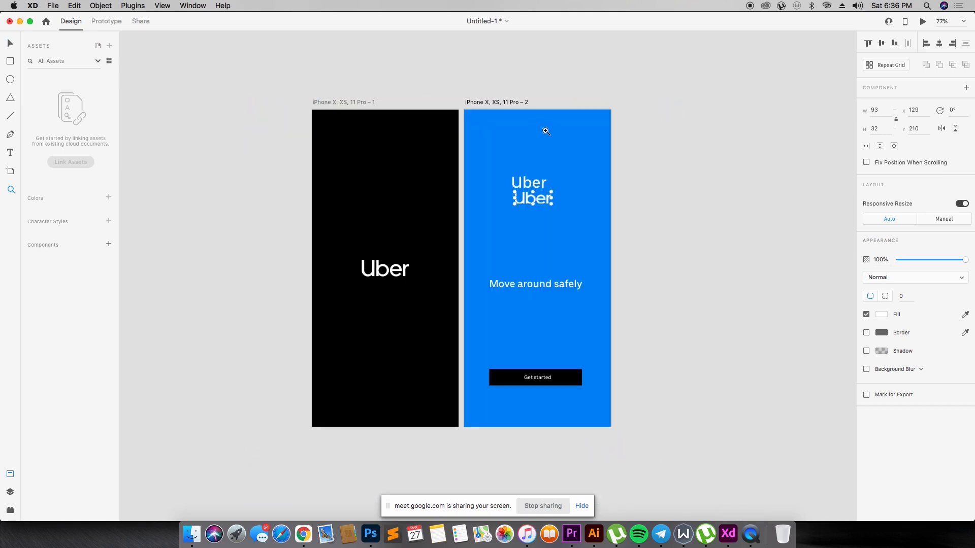
- Delete the "Uber" text on the blue artboard and move the white logo up into its place
key("v")
left_click(530, 186)
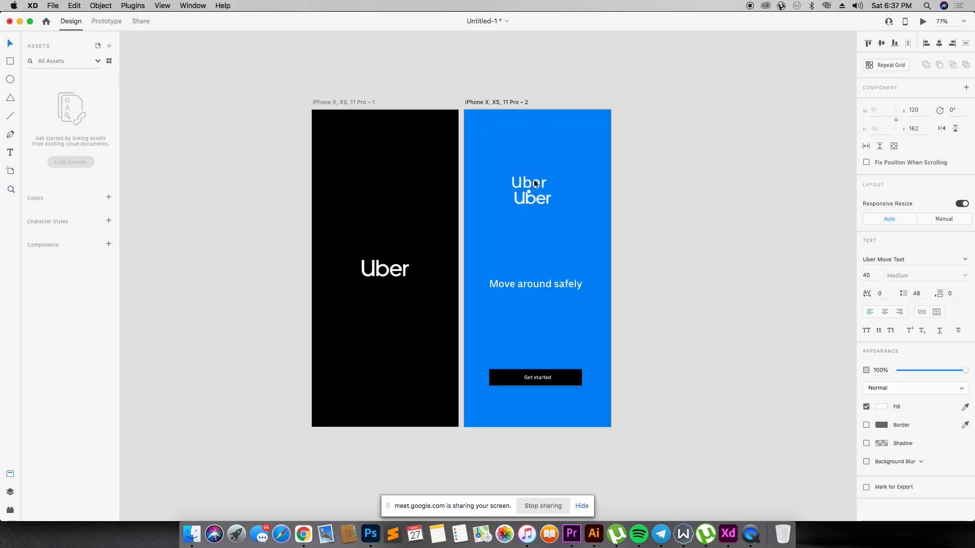
key("BackSpace")
left_click_drag(534, 196, 541, 163)
left_click(602, 194)
- Switch to Chrome and search Google Images for "driving svg"
key("super+Tab")
key("super+Tab")
key("super+Tab")
triple_click(245, 90)
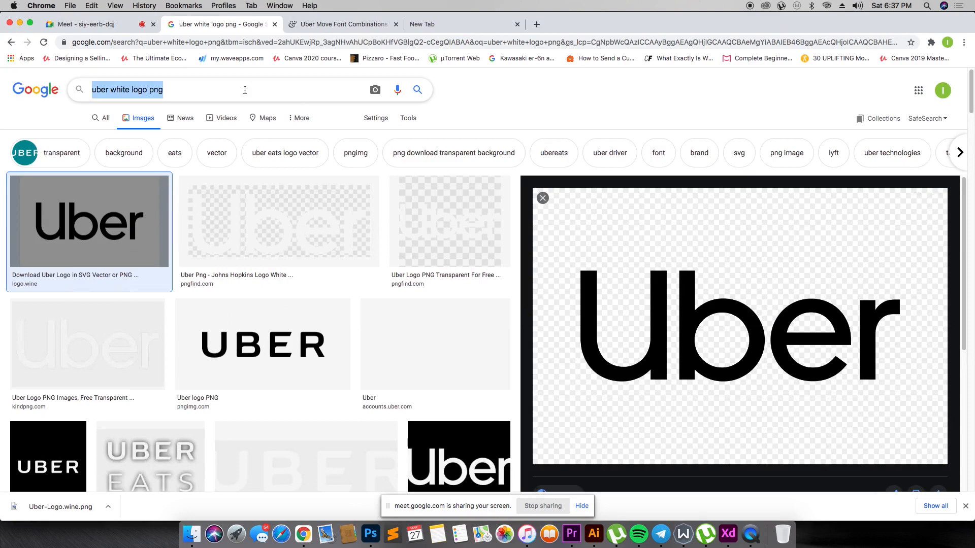
type("driving s")
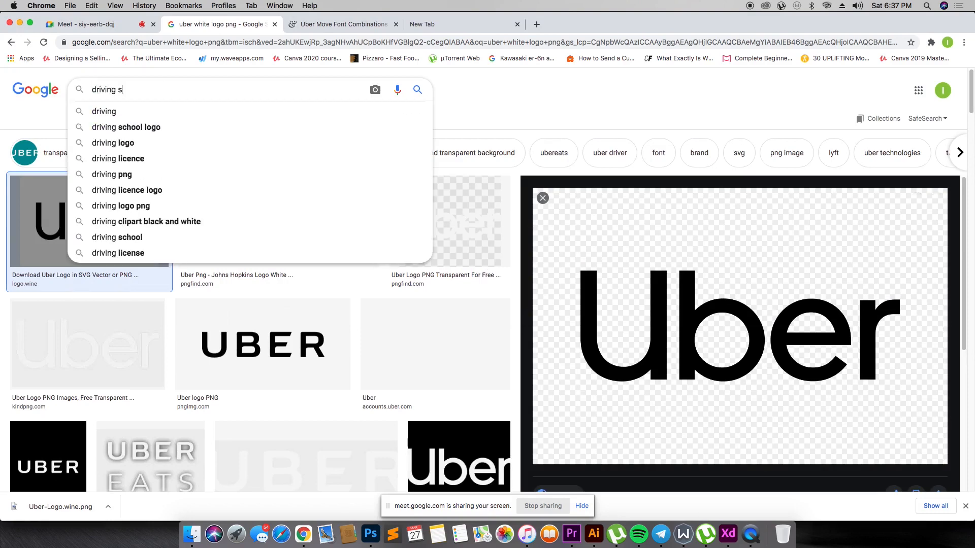
type("vg")
key("Return")
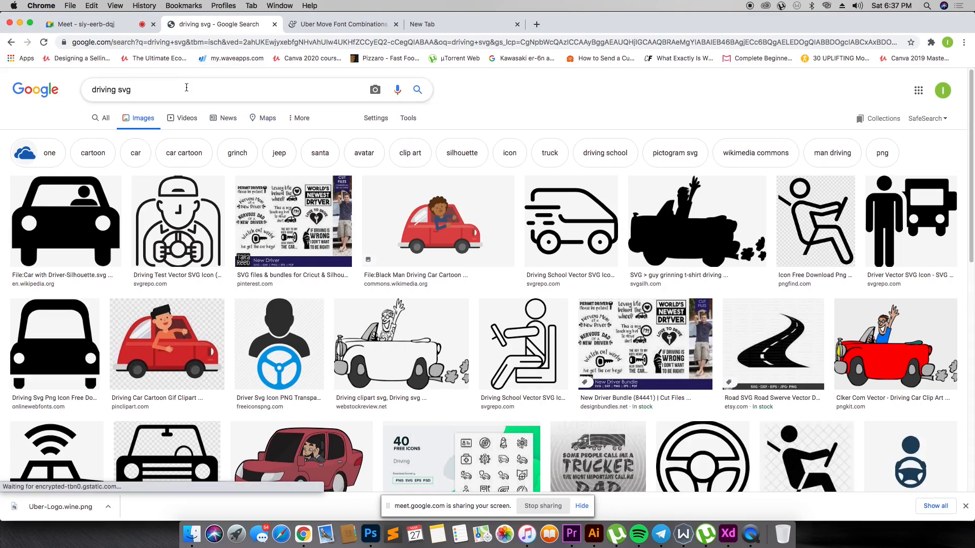
- Refine the image search to "uber driving svg"
triple_click(185, 88)
type("uber dr")
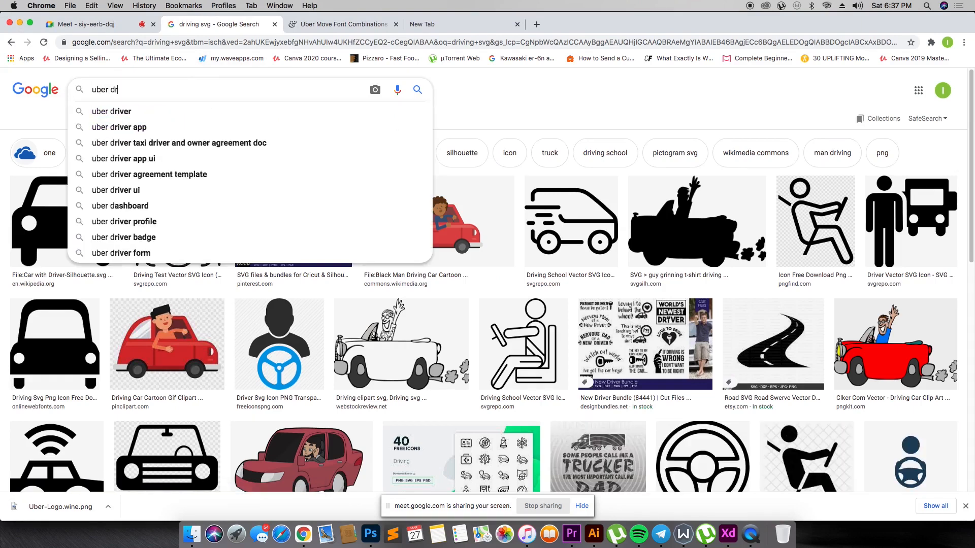
type("iving svf")
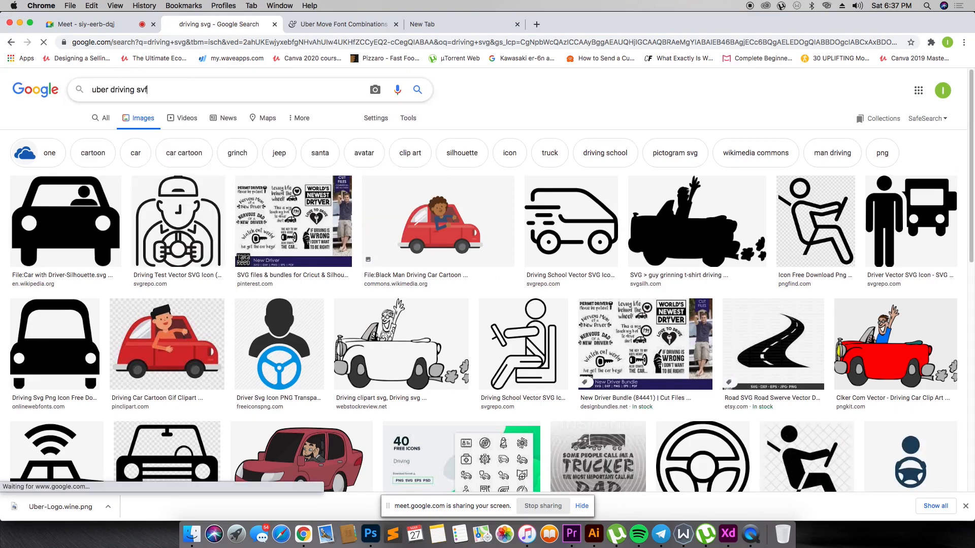
key("Return")
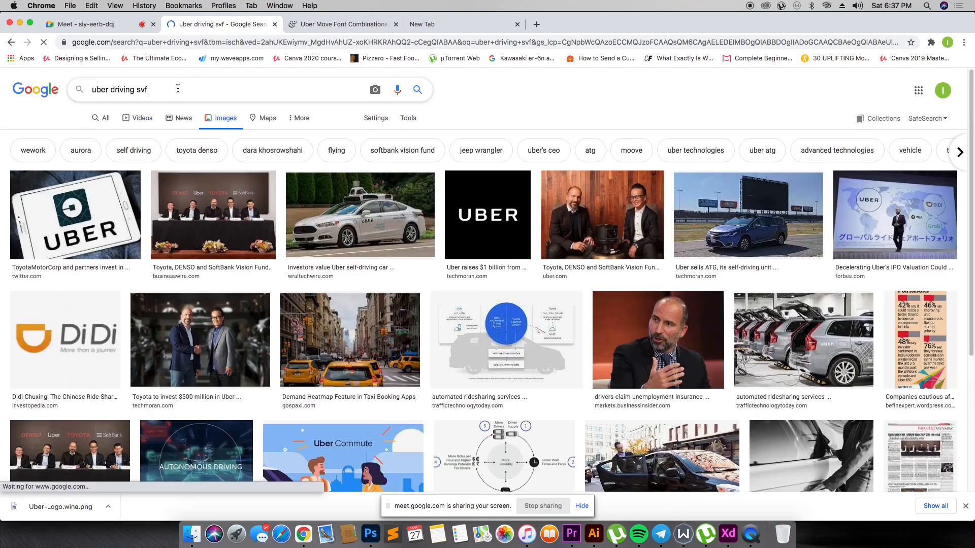
key("BackSpace")
key("BackSpace")
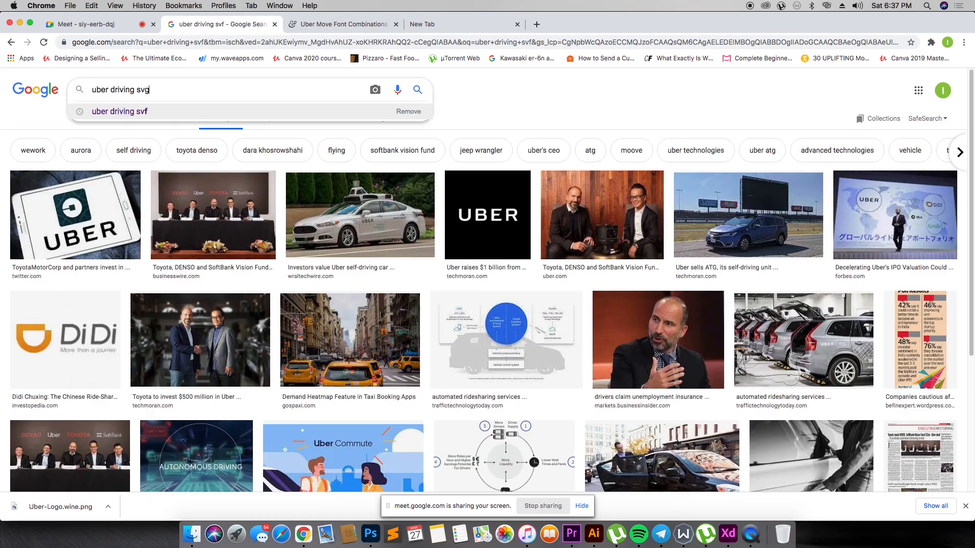
key("Return")
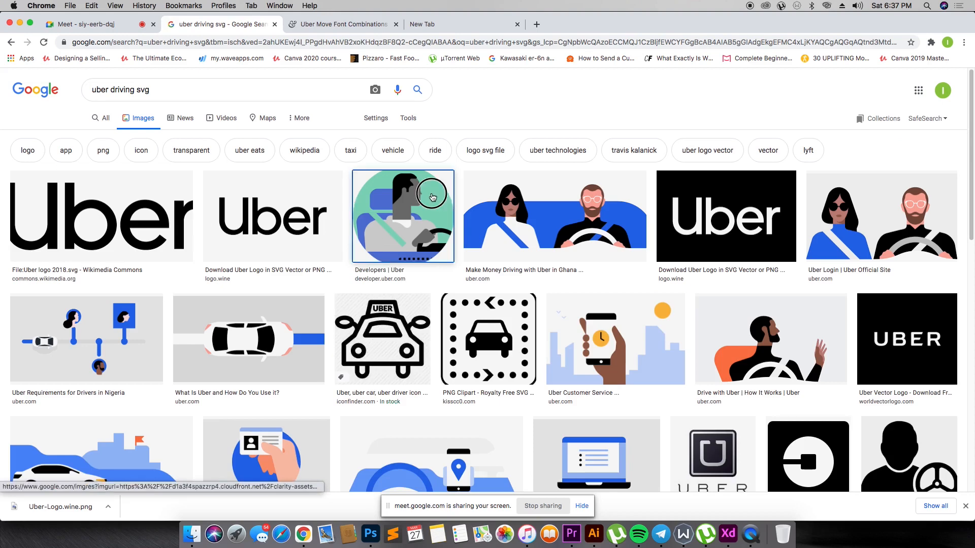
- Open the circular "Developers | Uber" driver illustration and save it to the Desktop as the PNG image "download (2)"
left_click(432, 197)
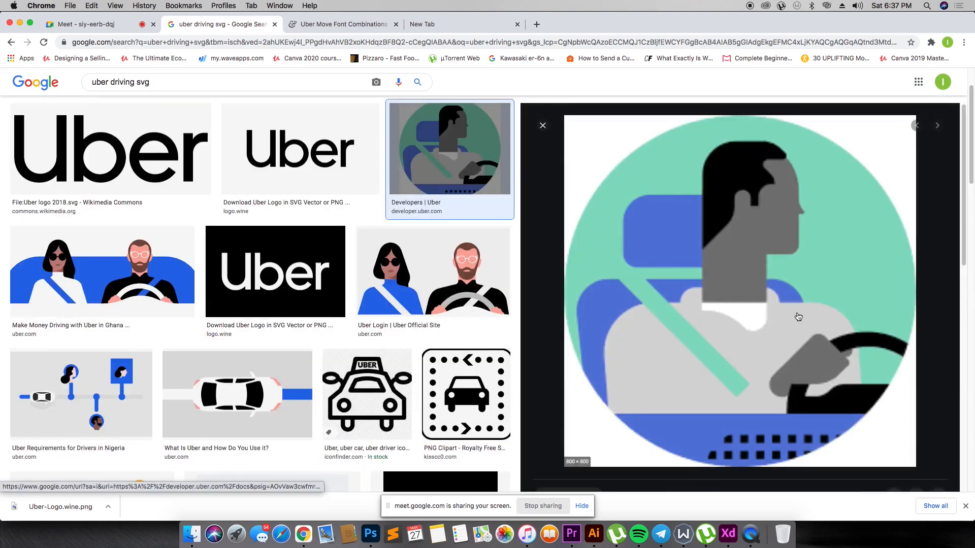
right_click(756, 239)
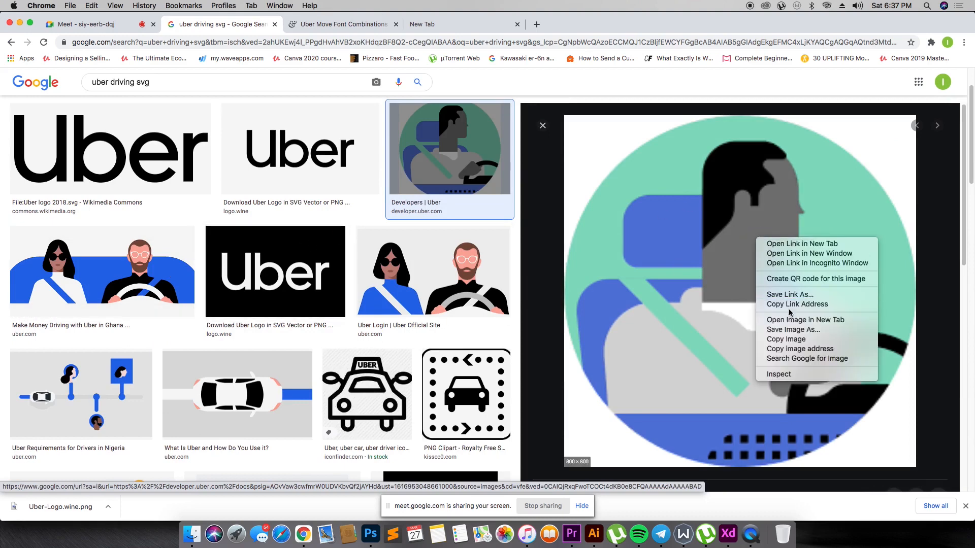
left_click(793, 330)
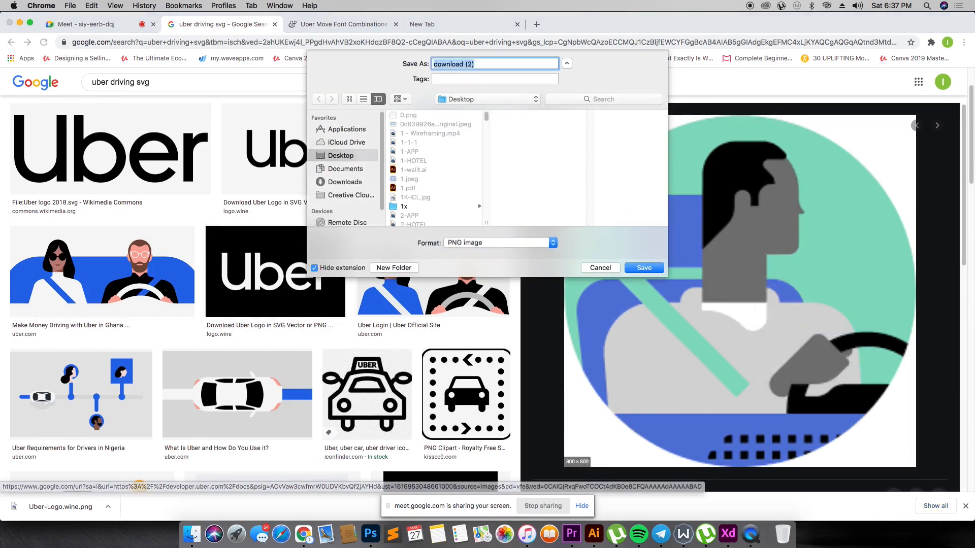
key("Return")
- Place download (2).png on the blue artboard in Adobe XD, between the logo and the "Move around safely" text
left_click_drag(56, 507, 519, 209)
key("super+Tab")
key("super+Tab")
key("super+Tab")
key("super+Tab")
key("super+Tab")
key("super+Tab")
key("super+Tab")
key("super+Tab")
key("super+Tab")
key("super+Tab")
key("super+Tab")
key("super+Tab")
key("super+Tab")
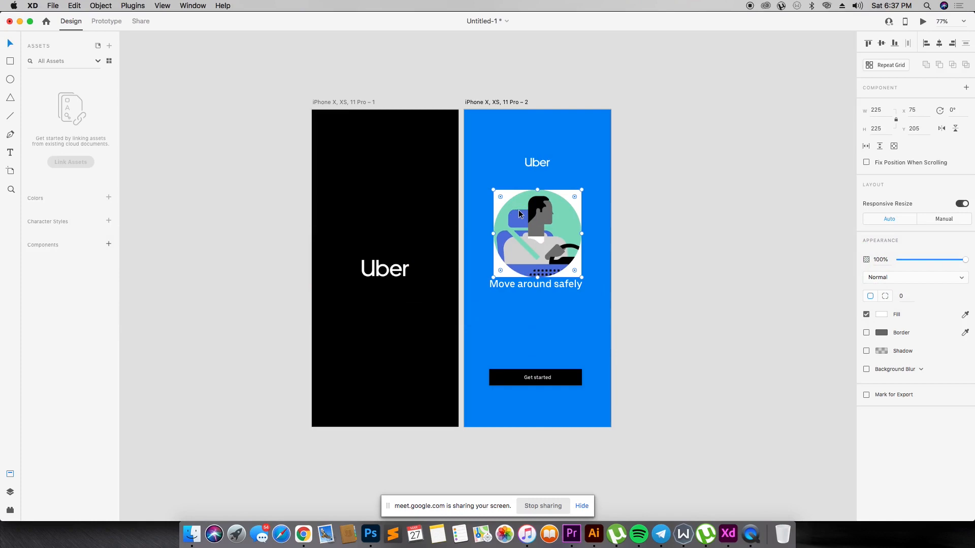
- Switch back to Chrome, show download (2).png in Finder and open it with Adobe Photoshop 2020
key("super+Tab")
left_click(106, 507)
left_click(142, 495)
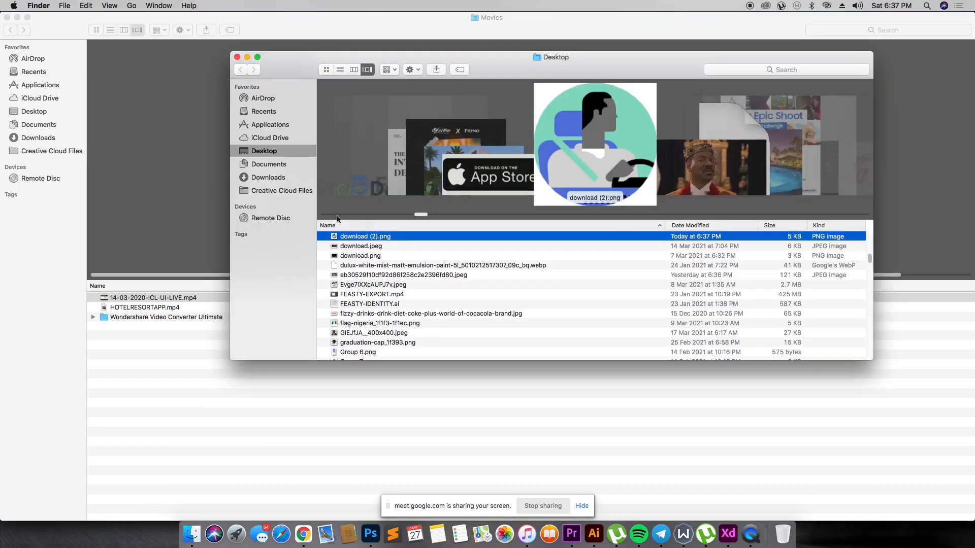
right_click(357, 238)
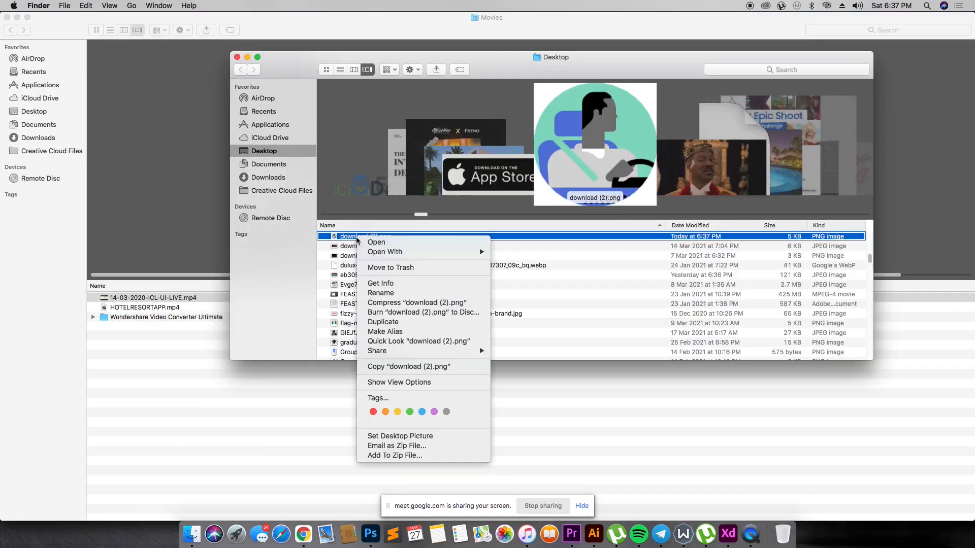
mouse_move(421, 253)
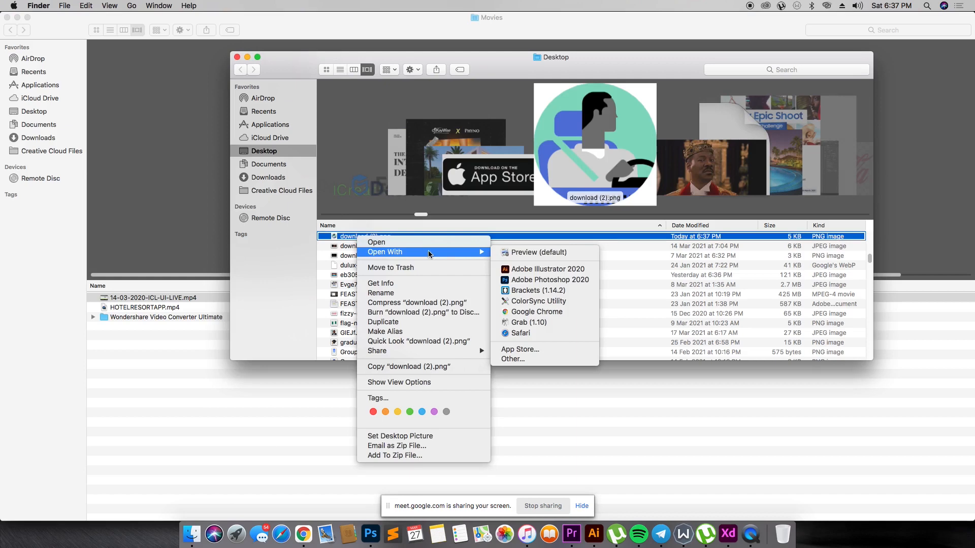
left_click(525, 280)
- Try to unlock the Index layer of download (2).png
left_click_drag(745, 428, 762, 516)
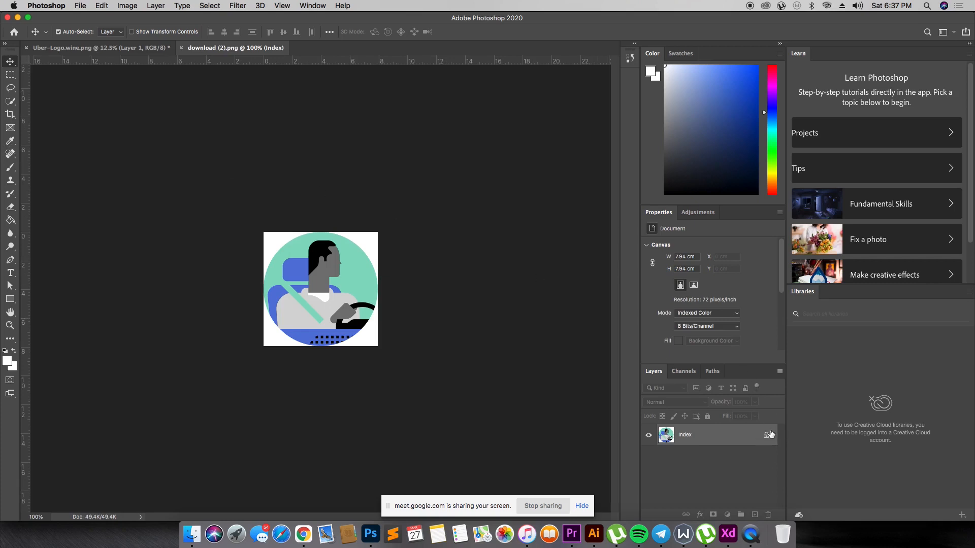
left_click_drag(760, 433, 770, 517)
left_click_drag(772, 437, 767, 515)
left_click_drag(661, 436, 768, 515)
left_click(746, 442)
left_click_drag(766, 435, 768, 504)
- Switch to Chrome, open the "Uber Login | Uber Official Site" illustration and save it to the Desktop as the SVG image singup_mobile
key("super+Tab")
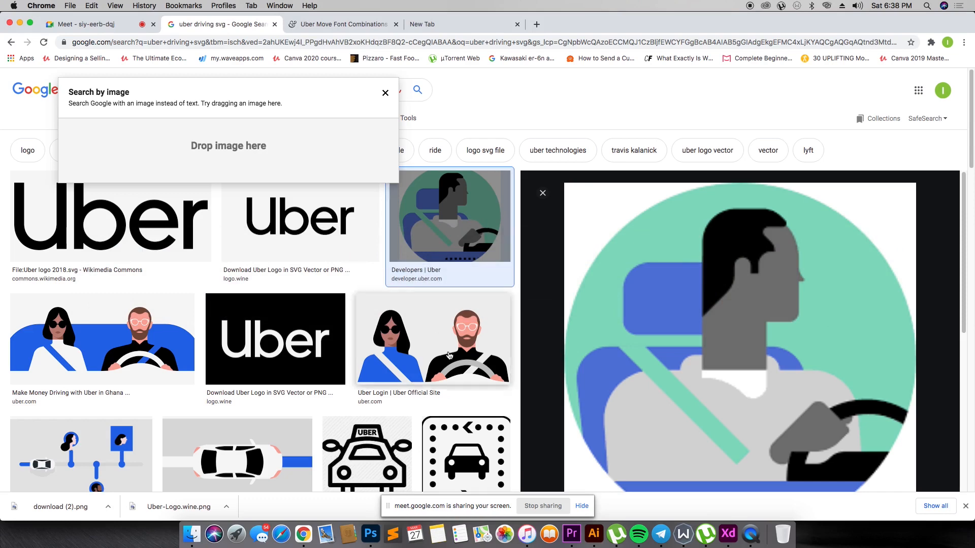
left_click(435, 339)
right_click(621, 261)
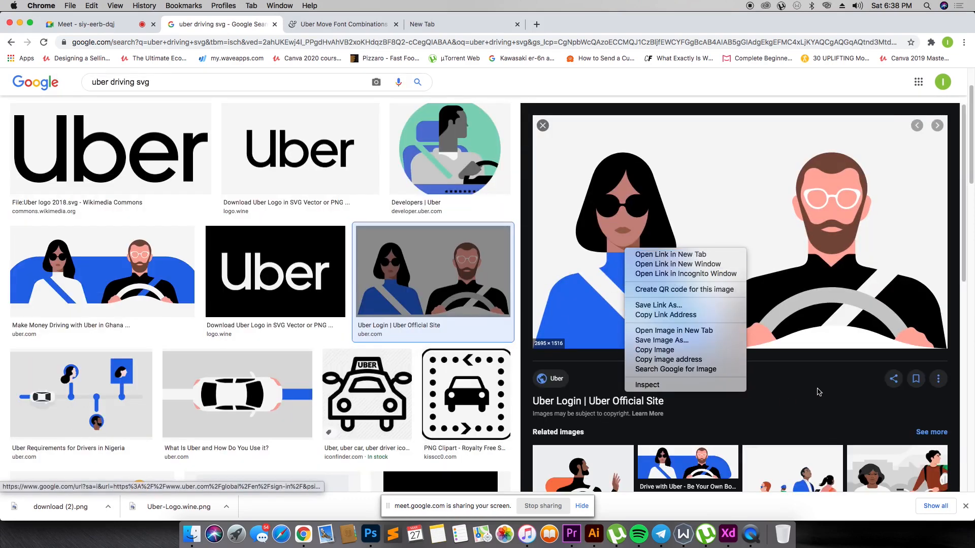
left_click(770, 358)
scroll(769, 358, "down", 4)
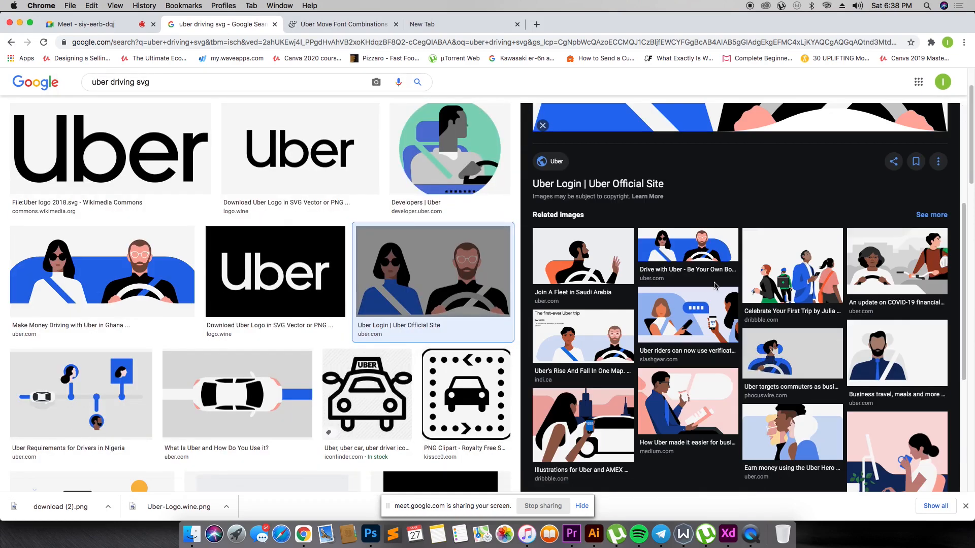
scroll(759, 262, "up", 4)
scroll(782, 274, "down", 4)
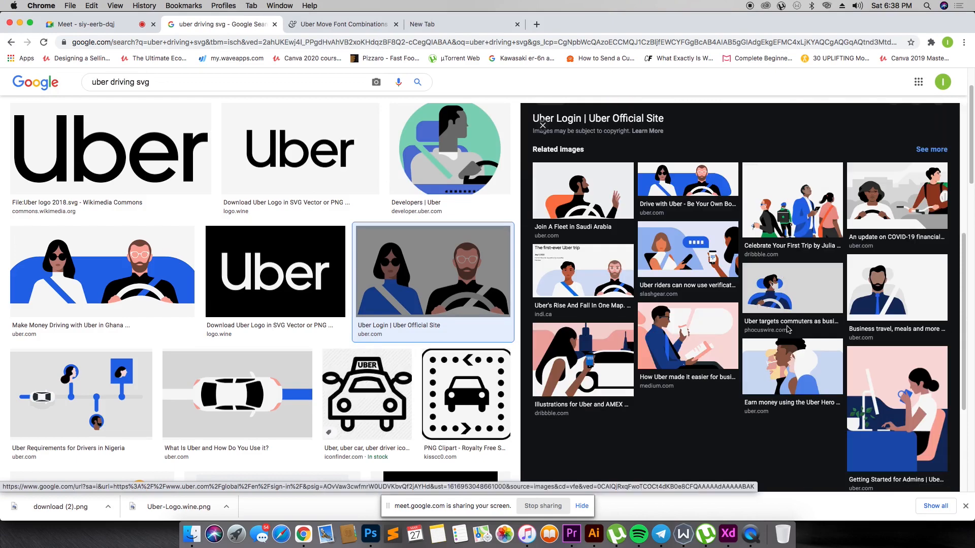
scroll(787, 298, "up", 4)
right_click(751, 228)
left_click(775, 320)
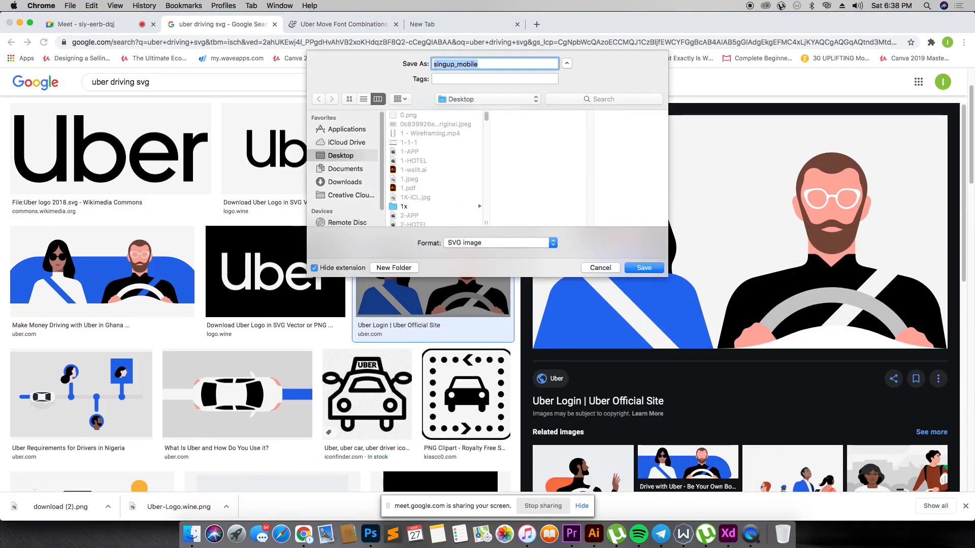
left_click(646, 268)
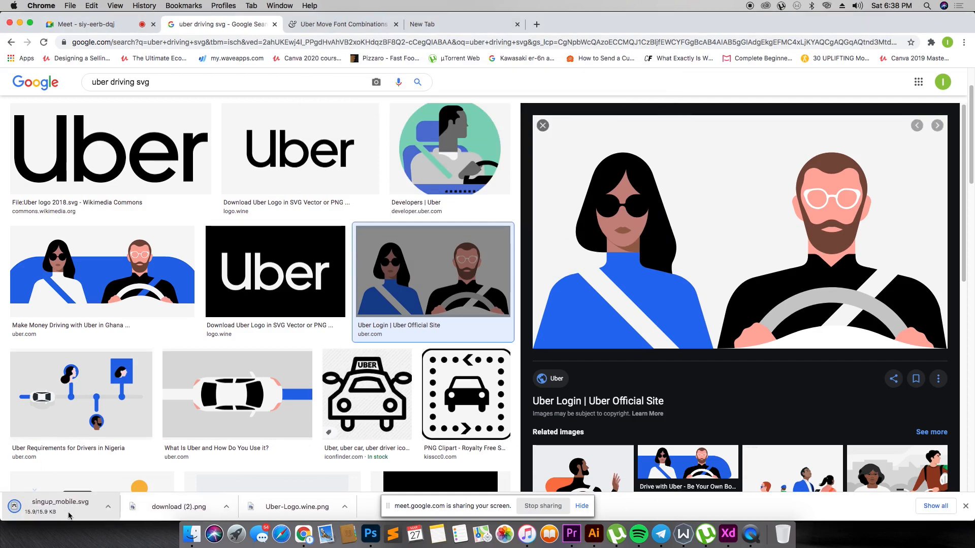
- Import singup_mobile.svg directly onto the blue artboard in Adobe XD
left_click_drag(71, 507, 557, 170)
key("super+Tab")
key("super+Tab")
key("super+Tab")
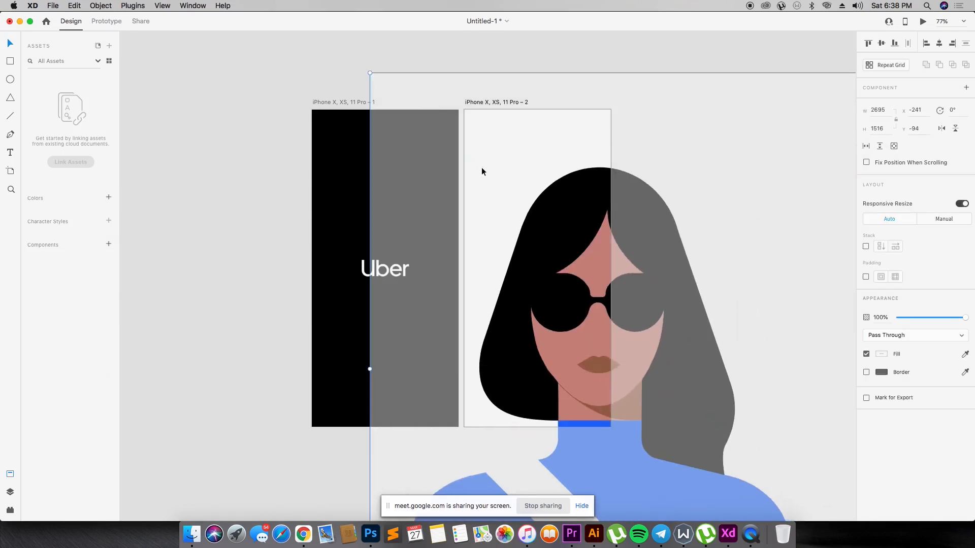
left_click_drag(574, 205, 440, 124)
left_click_drag(480, 150, 512, 136)
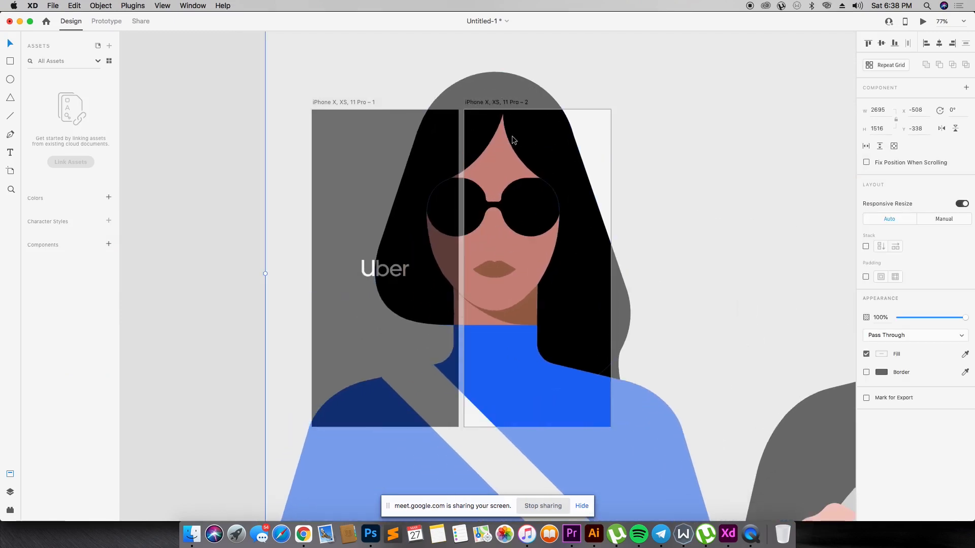
- Scale the imported two-person illustration down to about 524 × 295 beside the blue artboard and delete it
key("super+minus")
key("super+minus")
key("super+Tab")
key("super+Tab")
left_click_drag(459, 197, 385, 115)
left_click_drag(376, 71, 646, 258)
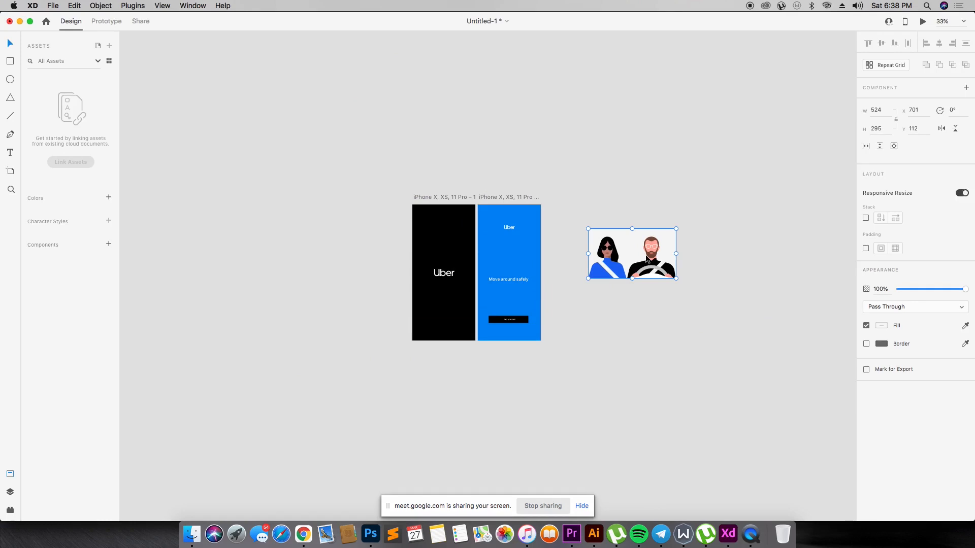
key("Delete")
- Draw a circle about 451 × 451 on the empty canvas beside the blue artboard, discarding the trial square
mouse_move(592, 223)
left_mouse_down()
mouse_move(646, 305)
mouse_move(640, 287)
left_mouse_up()
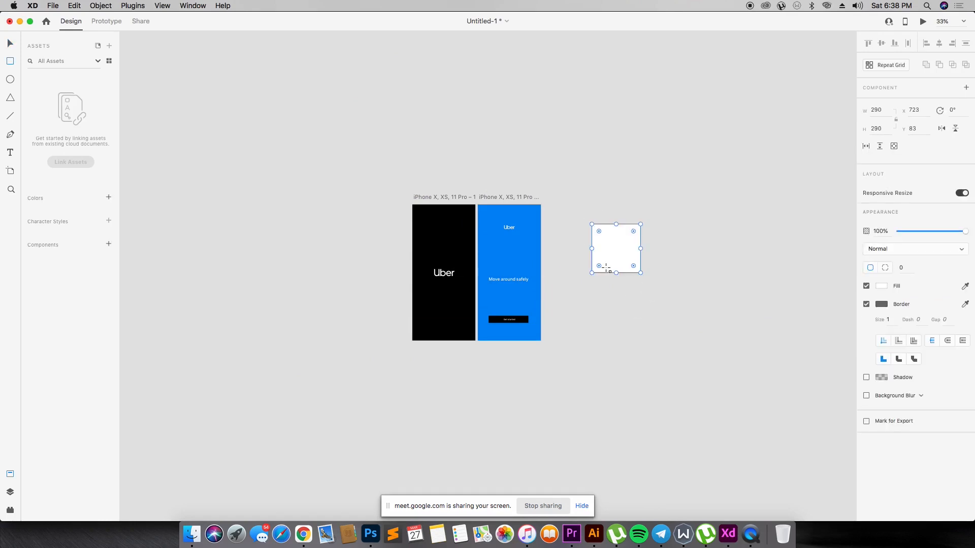
key("Delete")
key("e")
left_click_drag(620, 233, 694, 320)
- Bring singup_mobile.svg from Chrome into the circle in Adobe XD so the circle masks it
key("super+Tab")
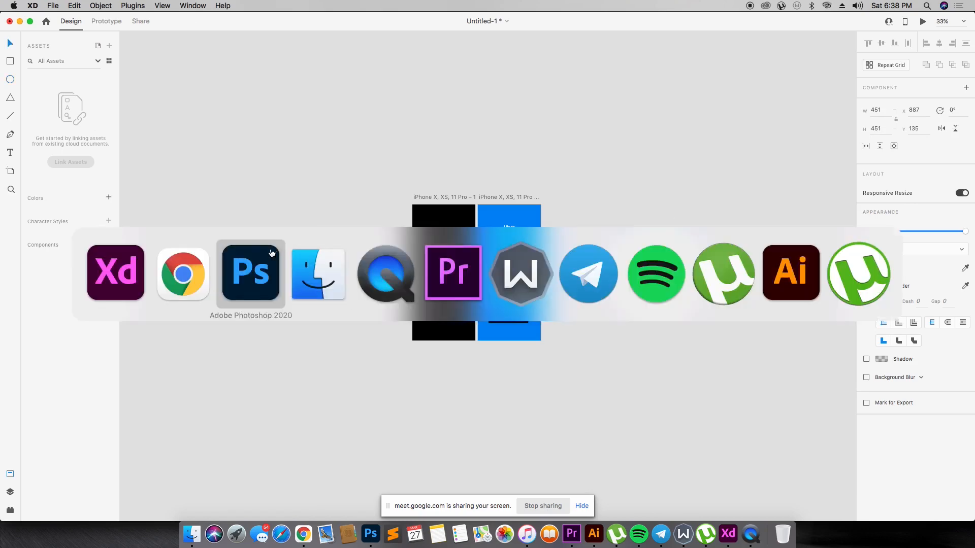
left_click_drag(84, 512, 685, 267)
key("super+Tab")
- Enlarge the two-person illustration inside the circular mask and reposition it so both figures show in the circle
double_click(649, 262)
left_click(651, 264)
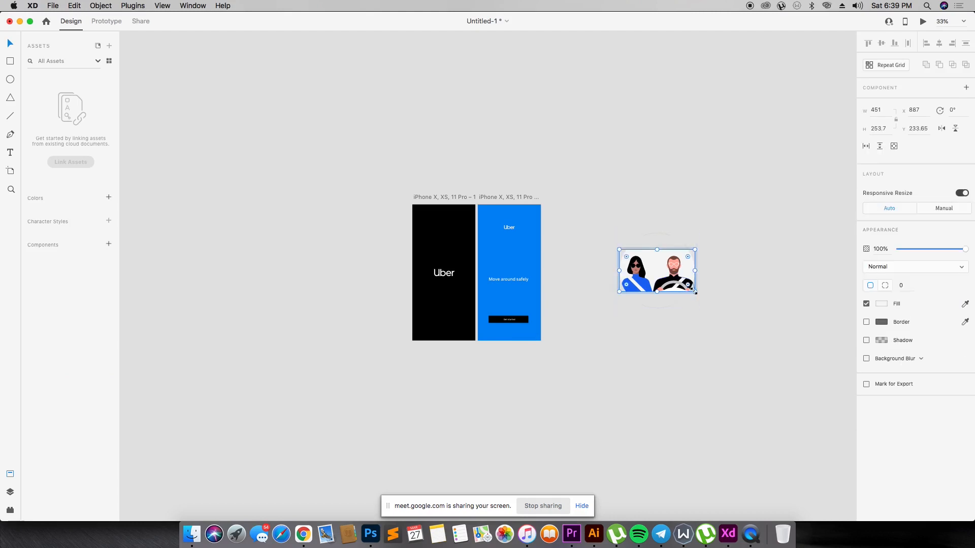
left_click_drag(694, 292, 730, 335)
left_click_drag(688, 298, 658, 277)
left_click(764, 272)
double_click(669, 284)
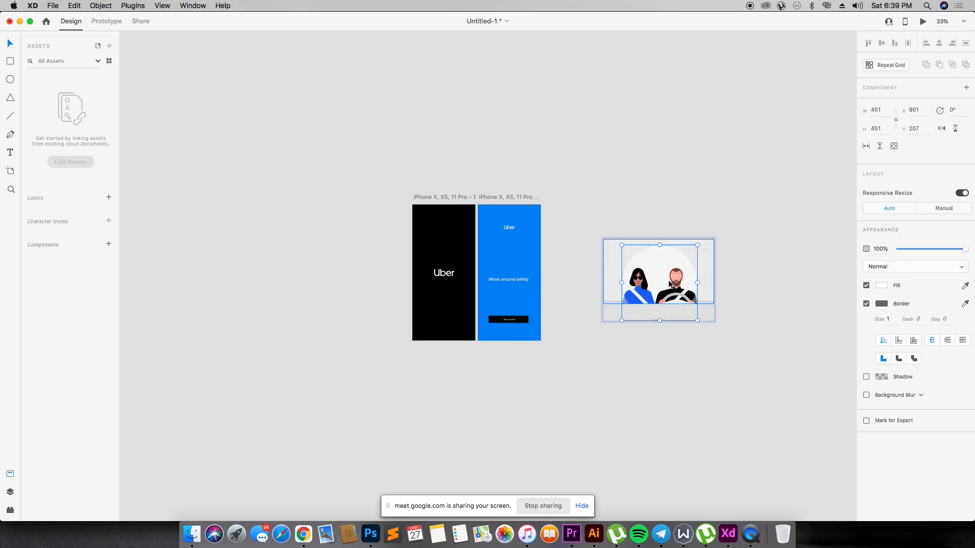
key("Escape")
mouse_move(714, 321)
left_mouse_down()
mouse_move(749, 343)
mouse_move(703, 311)
mouse_move(729, 316)
mouse_move(700, 317)
left_mouse_up()
- Move the masked illustration onto the blue artboard below the logo and scale its circle down to about 165 × 165
left_click(764, 252)
left_click_drag(625, 283, 478, 263)
left_click_drag(547, 305, 514, 255)
- Shift the two-person illustration slightly down inside its circular mask on the blue artboard
key("z")
left_click_drag(385, 163, 605, 352)
left_click_drag(224, 76, 631, 361)
left_click_drag(489, 207, 644, 339)
double_click(477, 229)
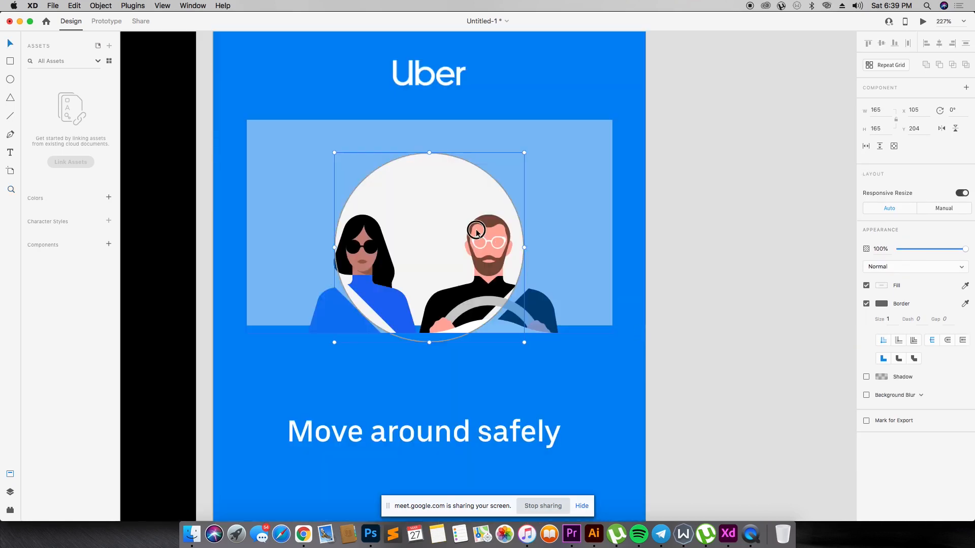
mouse_move(474, 230)
left_mouse_down()
mouse_move(476, 247)
mouse_move(476, 239)
left_mouse_up()
left_click(858, 411)
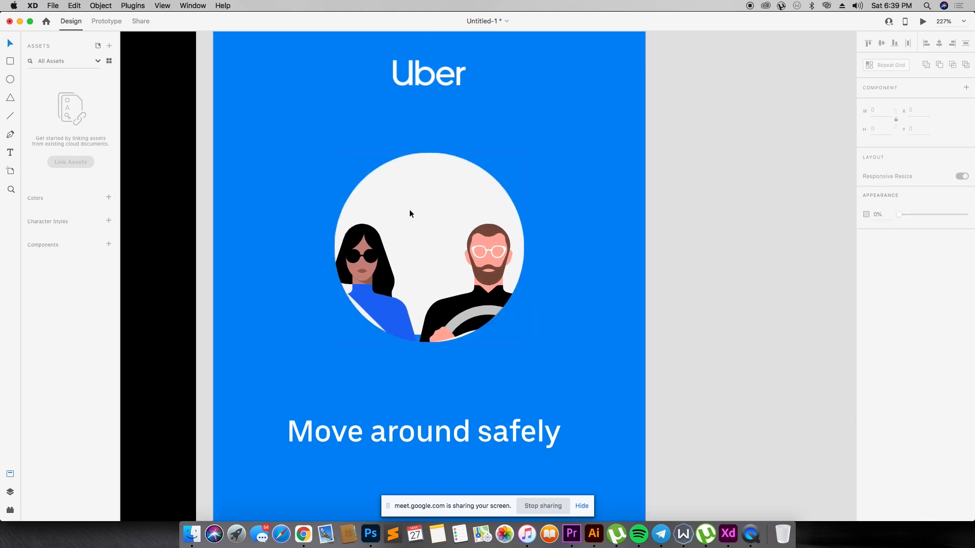
left_click(409, 209)
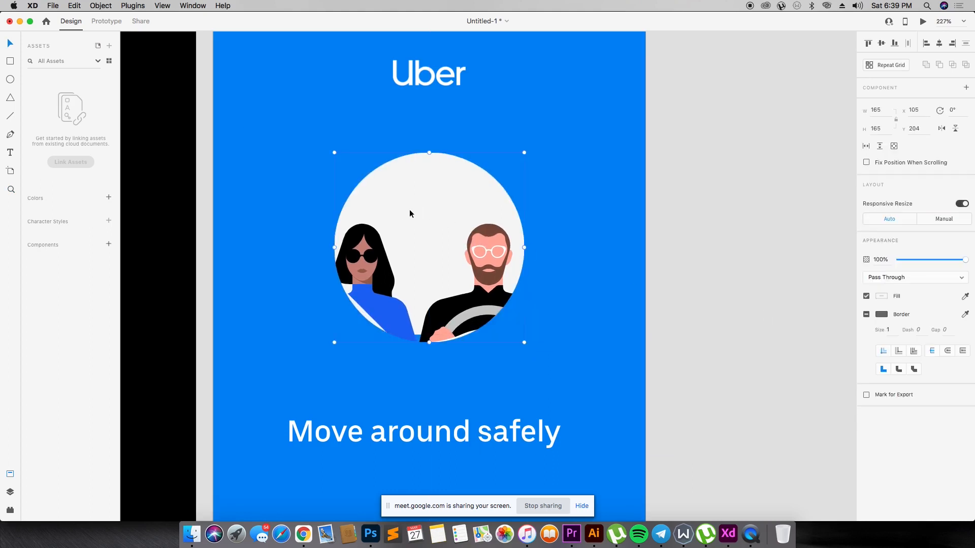
left_click(696, 279)
key("super+1")
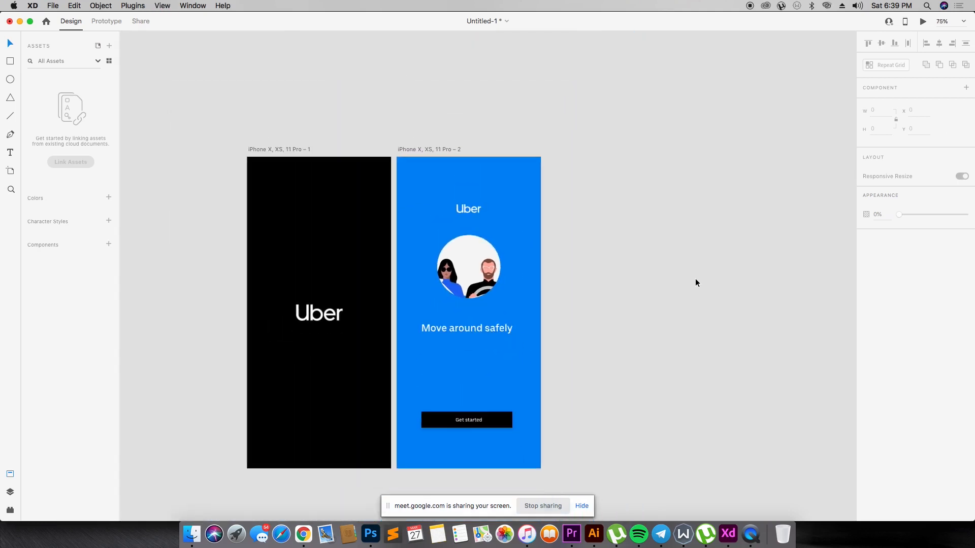
key("super+1")
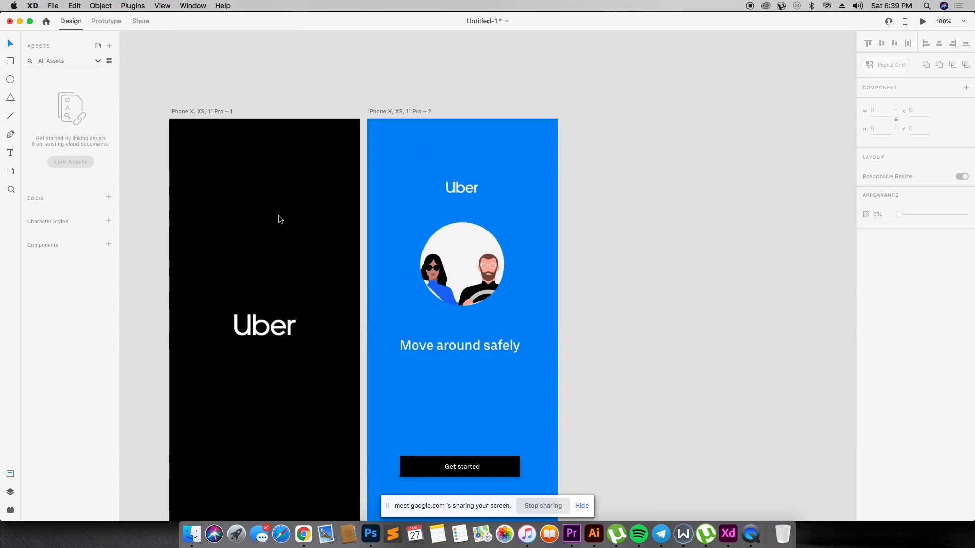
- Try a shadow on the "Move around safely" text and turn it off again
left_click(488, 346)
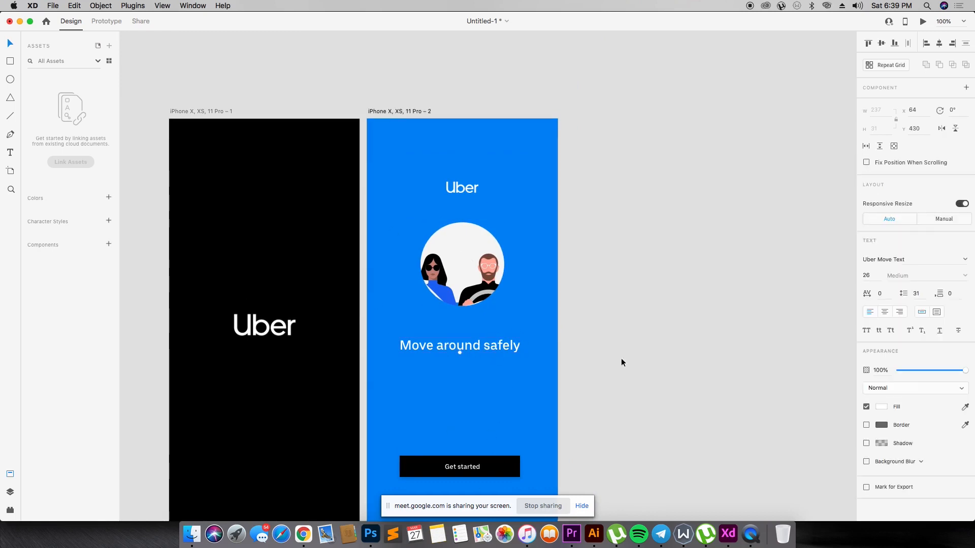
left_click(866, 444)
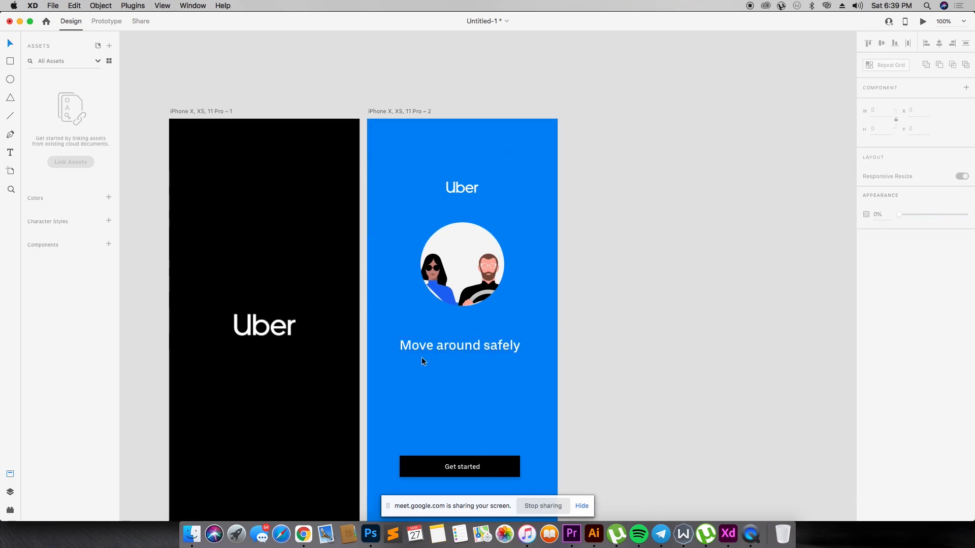
left_click_drag(906, 371, 962, 368)
left_click(574, 379)
left_click(456, 348)
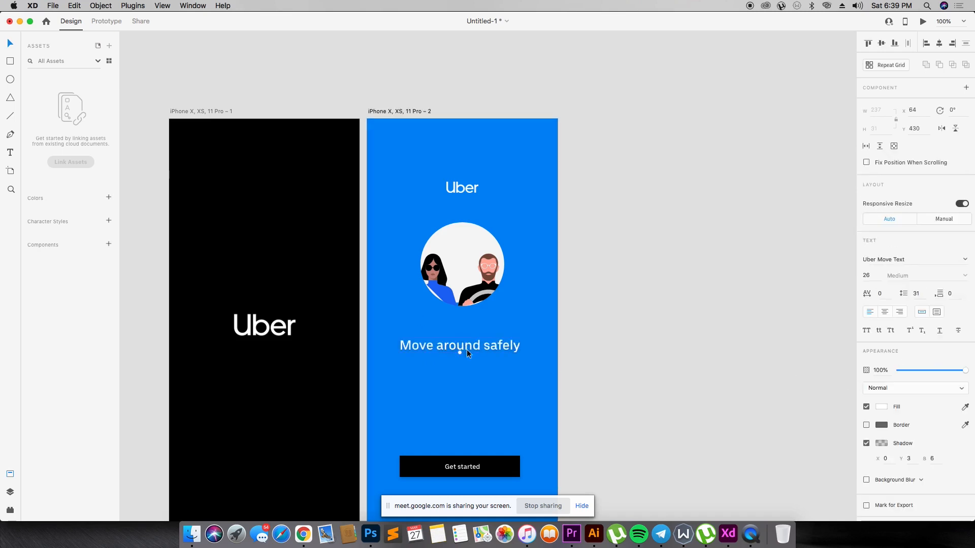
left_click(866, 444)
left_click(652, 384)
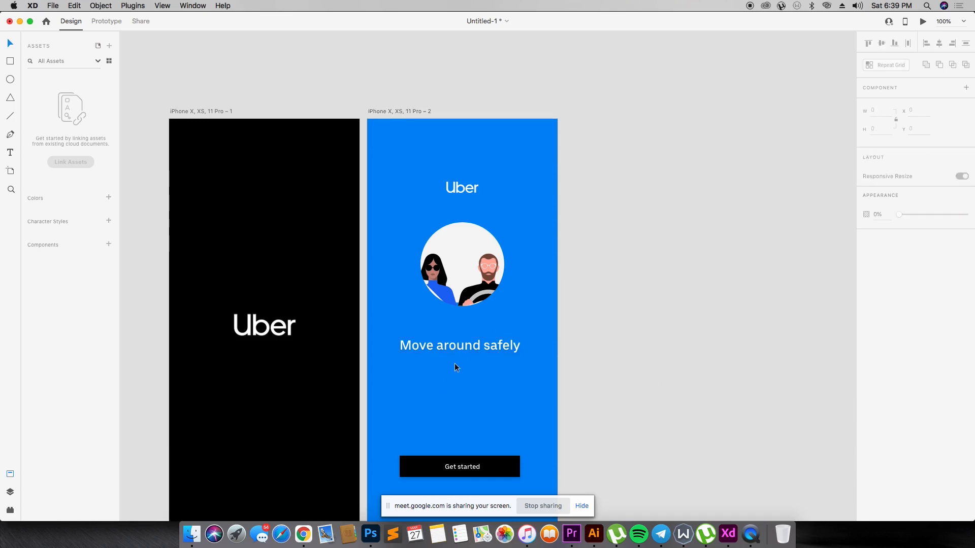
- Move the circular illustration down to about Y 241 and nudge the "Move around safely" text up closer beneath it
left_click(457, 350)
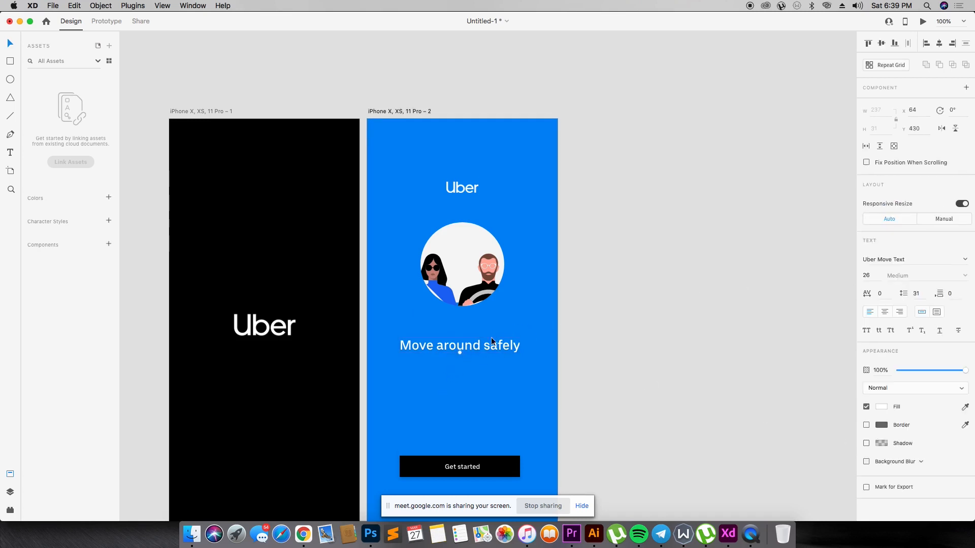
left_click_drag(465, 287, 463, 304)
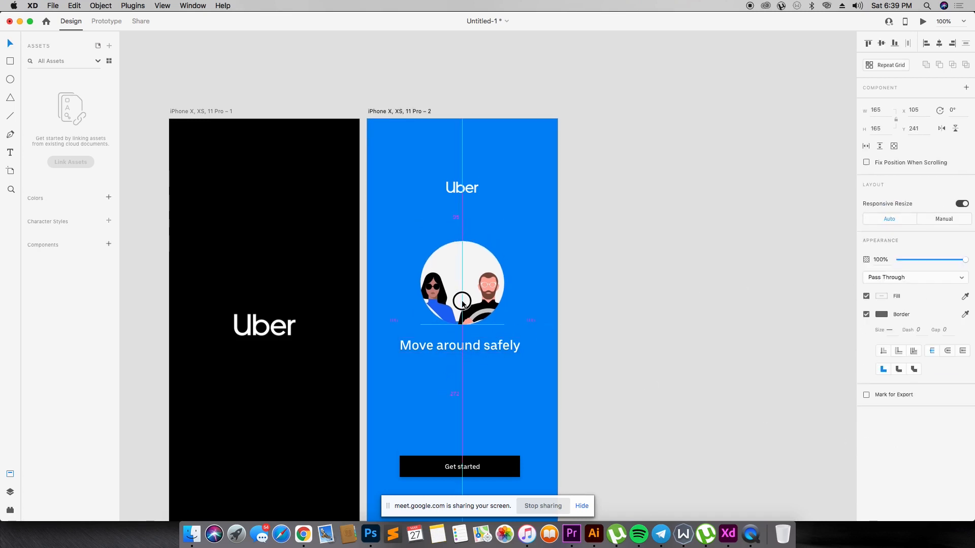
left_click_drag(477, 347, 477, 342)
left_click(521, 326)
- Move the "Get started" button and its label slightly down on the blue artboard
scroll(521, 328, "down", 3)
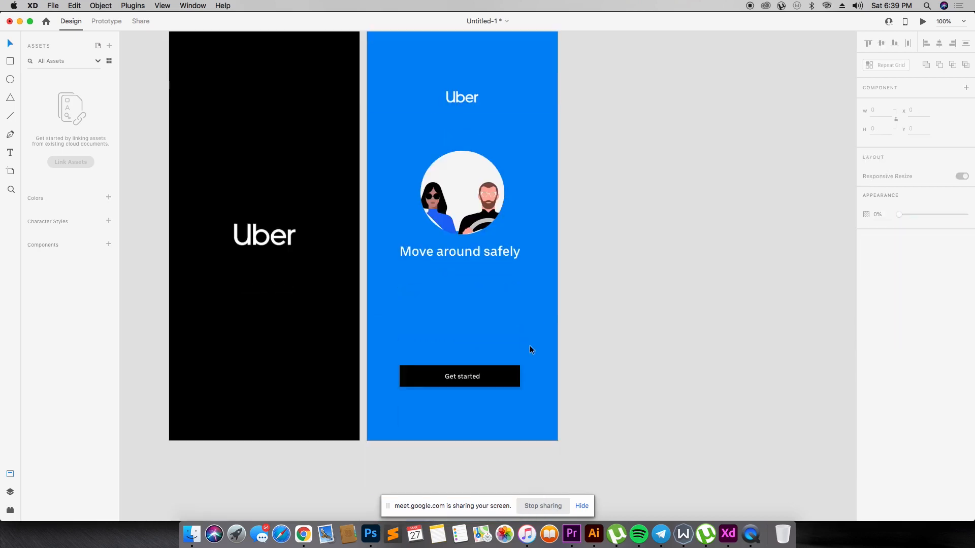
left_click_drag(595, 339, 441, 394)
left_click(516, 401)
left_click_drag(589, 360, 446, 378)
left_click(510, 349)
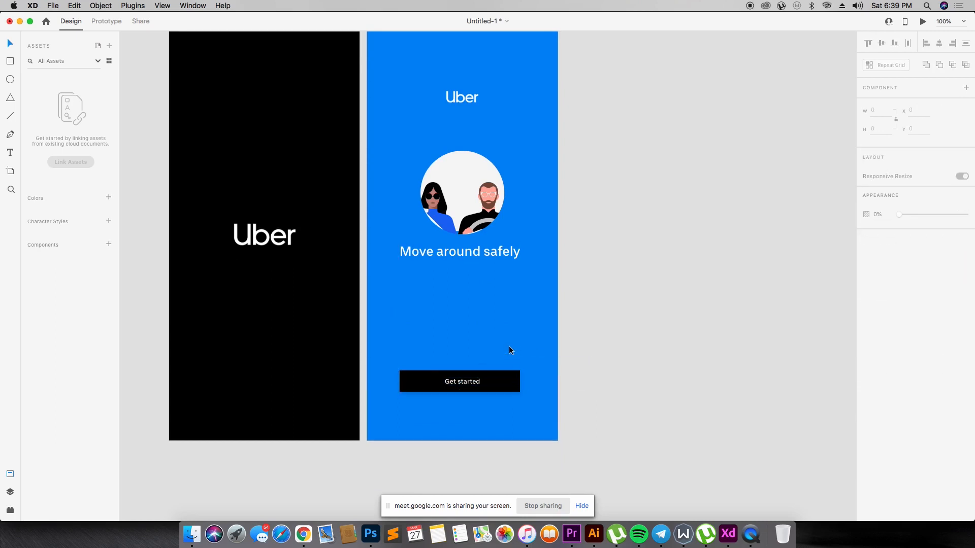
- Move the Uber logo down to about Y 137 and the circular illustration down to about Y 249 on the blue artboard
key("super+minus")
key("z")
left_click_drag(310, 94, 620, 402)
left_click_drag(503, 189, 505, 199)
left_click(522, 202)
left_click_drag(513, 270, 512, 274)
- Align the logo, circular illustration and "Move around safely" text horizontally on a common centre on the blue artboard
left_click(511, 298, "shift")
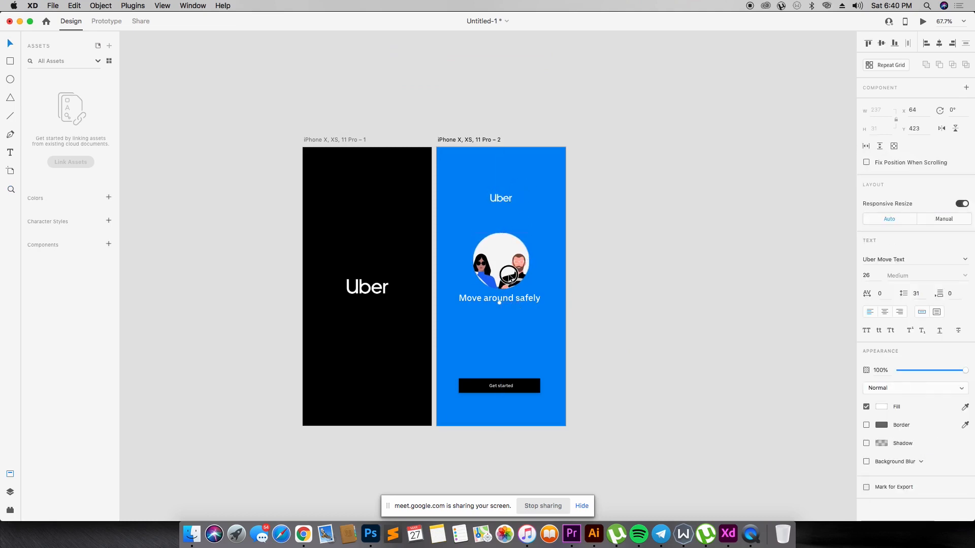
left_click(940, 43)
left_click(706, 117)
left_click(504, 194)
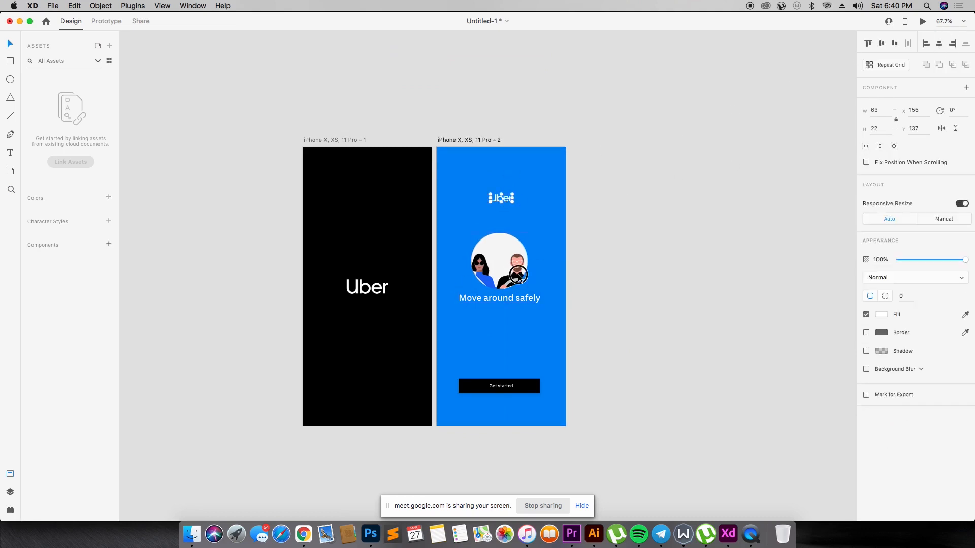
left_click(519, 277, "shift")
left_click(523, 299, "shift")
left_click(938, 43)
left_click(508, 174)
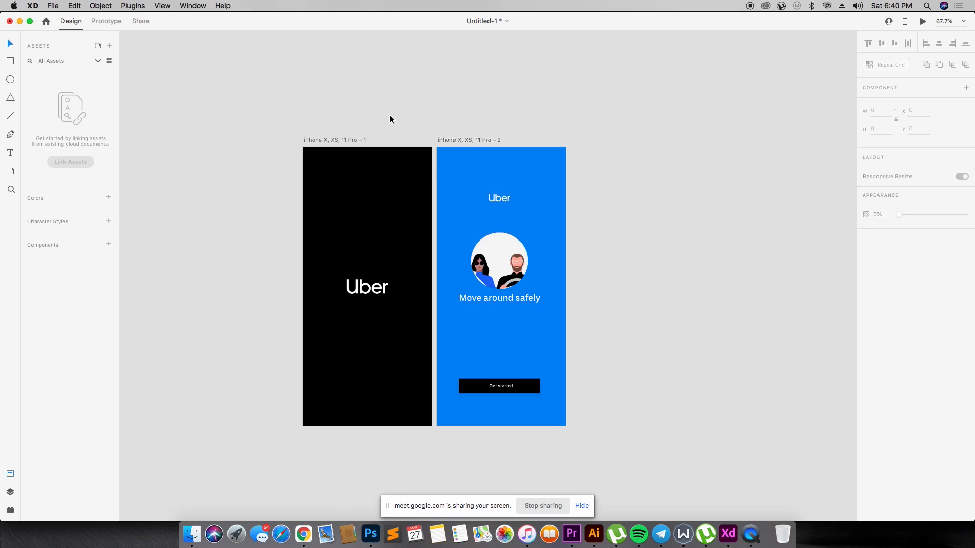
- Duplicate the blue artboard beside the original and set the copy's "Move around safely" text fill to black
left_click(477, 139)
left_click_drag(479, 140, 614, 134)
left_click(643, 304)
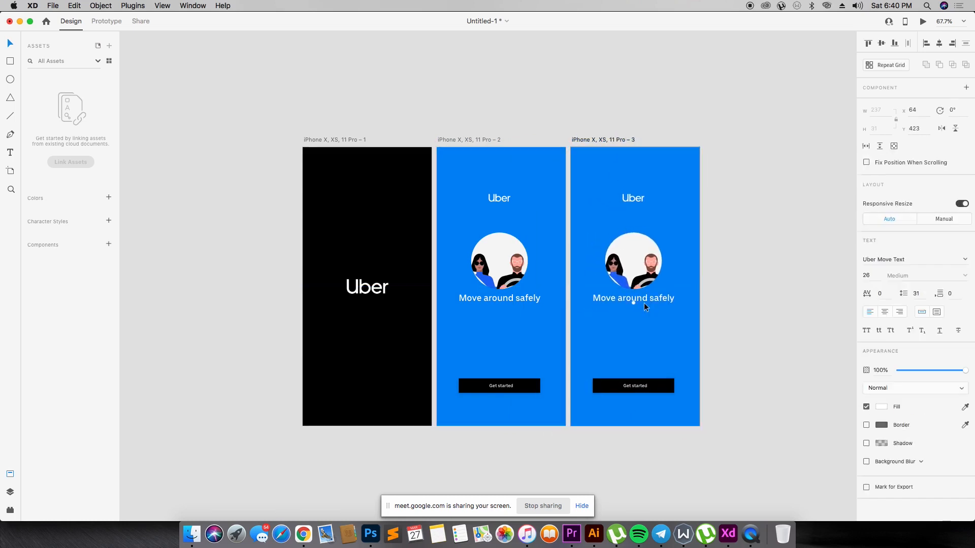
left_click(882, 407)
left_click_drag(759, 346, 725, 433)
left_click(785, 161)
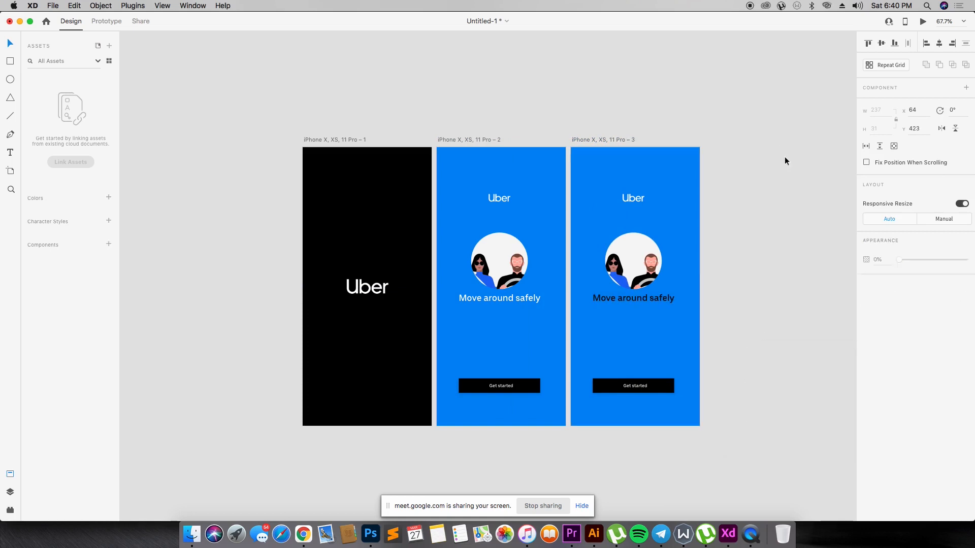
- Delete the Uber logo and the circular illustration from the third artboard
left_click(636, 202)
key("Delete")
left_click(638, 244)
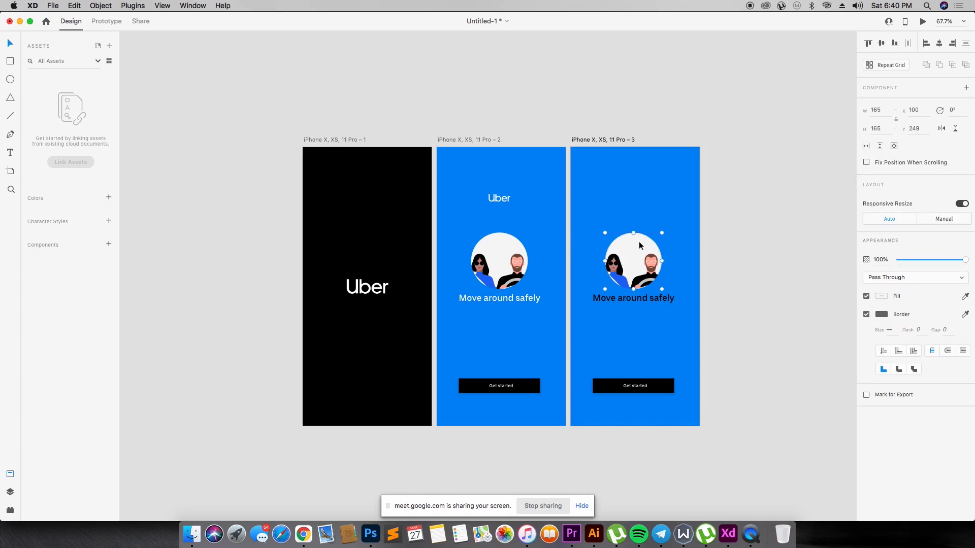
key("Delete")
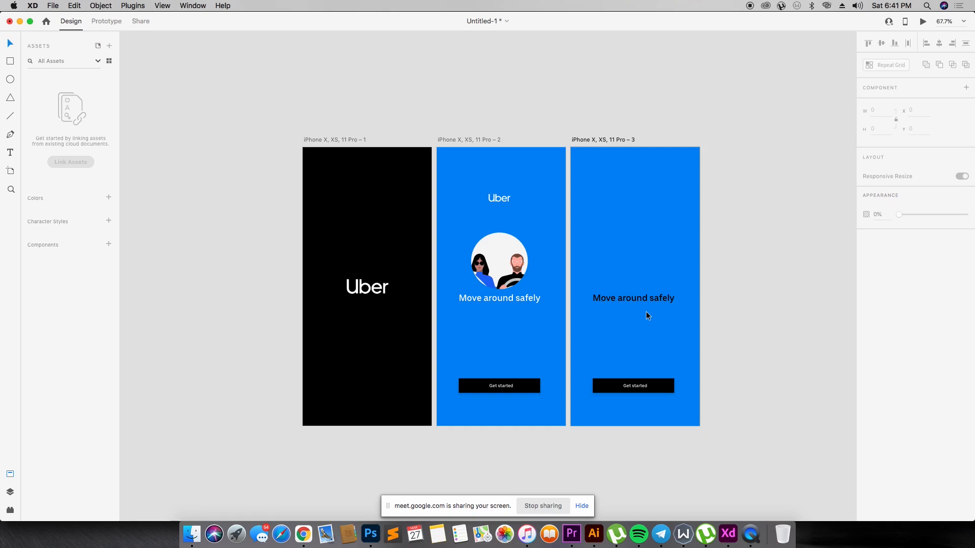
- Set the third artboard's background fill to white, #FFFFFF
left_click(617, 140)
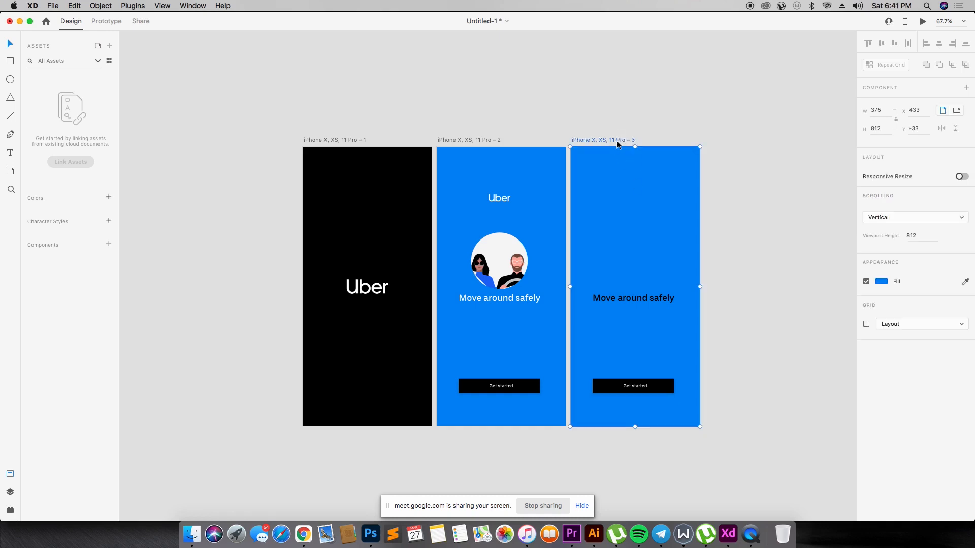
left_click(881, 282)
left_click_drag(775, 240, 681, 178)
left_click(723, 146)
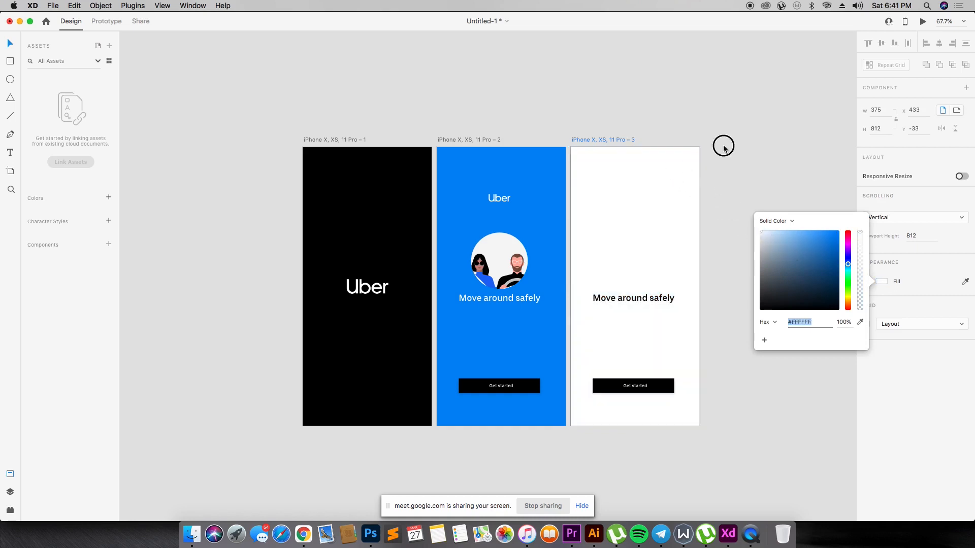
- Move the third artboard's heading up to about X 35, Y 63 and change its text to "Enter your mobile number"
left_click(630, 301)
left_click_drag(630, 301, 622, 177)
double_click(620, 176)
type("Enter")
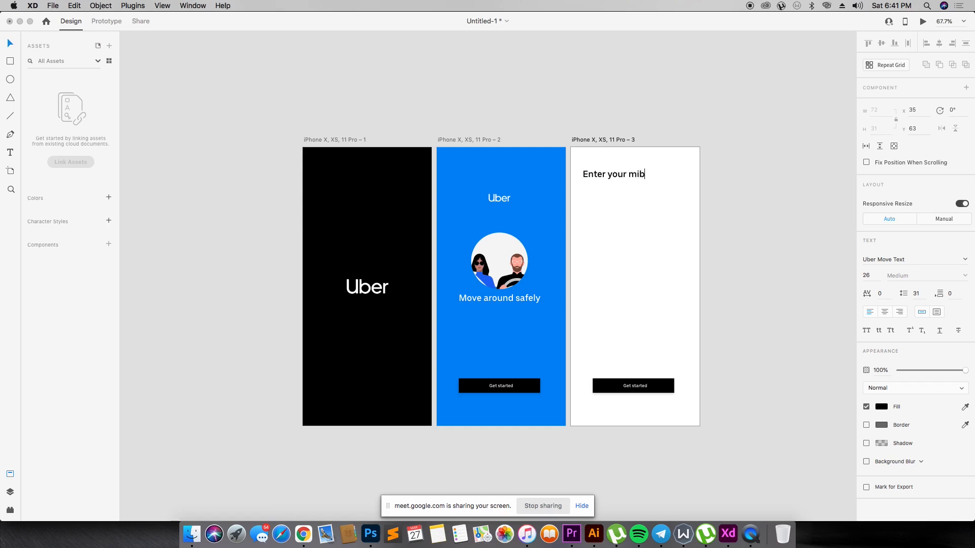
type(" your mobile number")
key("Escape")
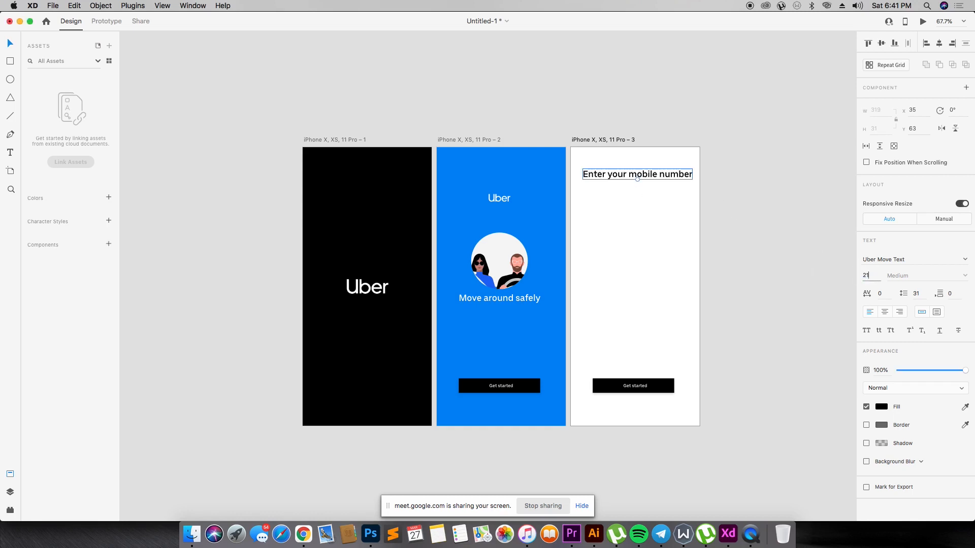
- Set the "Enter your mobile number" heading's font size to 21
type("21")
key("Return")
left_click(642, 191)
left_click(642, 176)
left_click(586, 199)
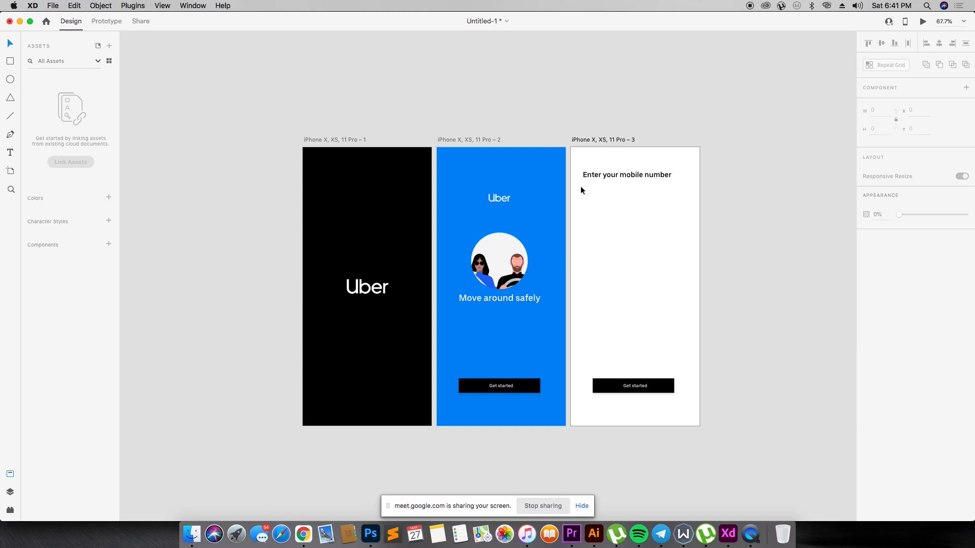
- Draw an input-field rectangle about 286 × 56 below the heading, with its left edge flush with the text at X 35
key("r")
mouse_move(586, 212)
left_mouse_down()
mouse_move(669, 215)
mouse_move(681, 194)
left_mouse_up()
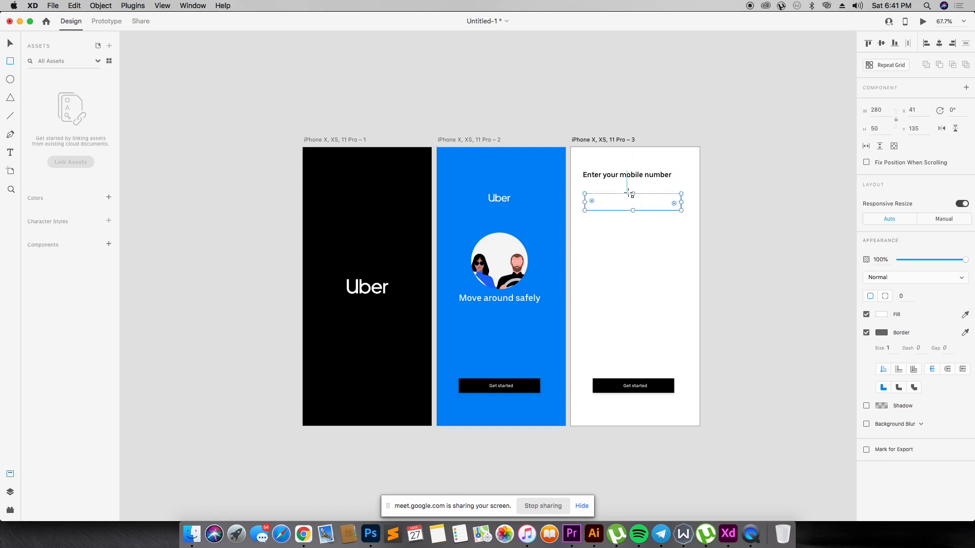
left_click_drag(585, 201, 583, 202)
left_click_drag(632, 211, 632, 213)
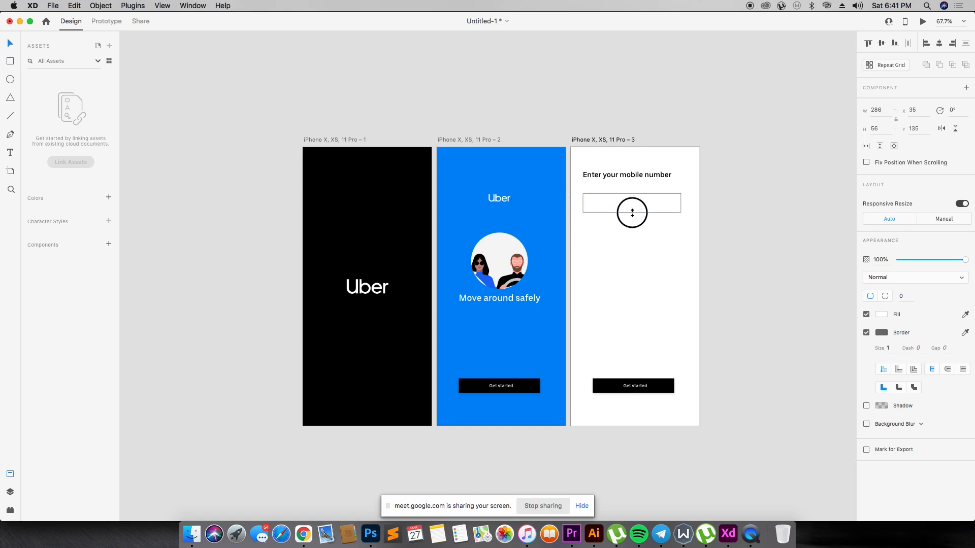
- Delete the "Get started" button and its label from the third artboard
left_click(641, 247)
left_click_drag(609, 365, 685, 411)
key("Delete")
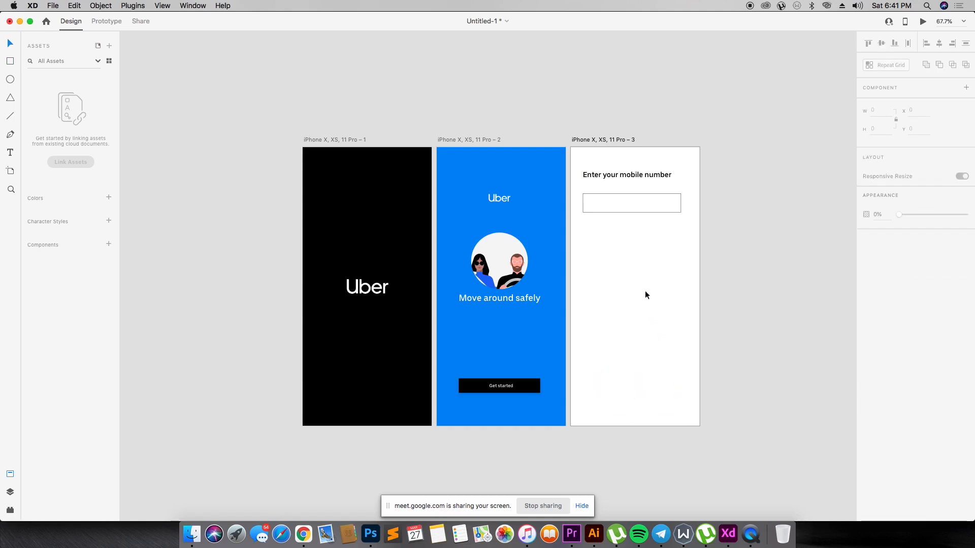
- Add a shadow to the input-field rectangle under the "Enter your mobile number" heading
key("z")
left_click_drag(553, 127, 736, 274)
key("v")
left_click(416, 255)
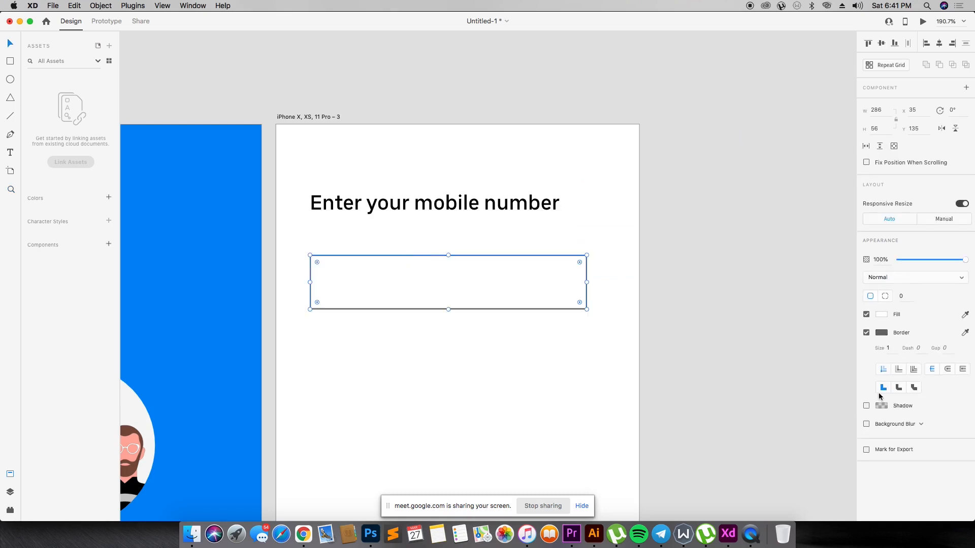
left_click(866, 406)
left_click(426, 356)
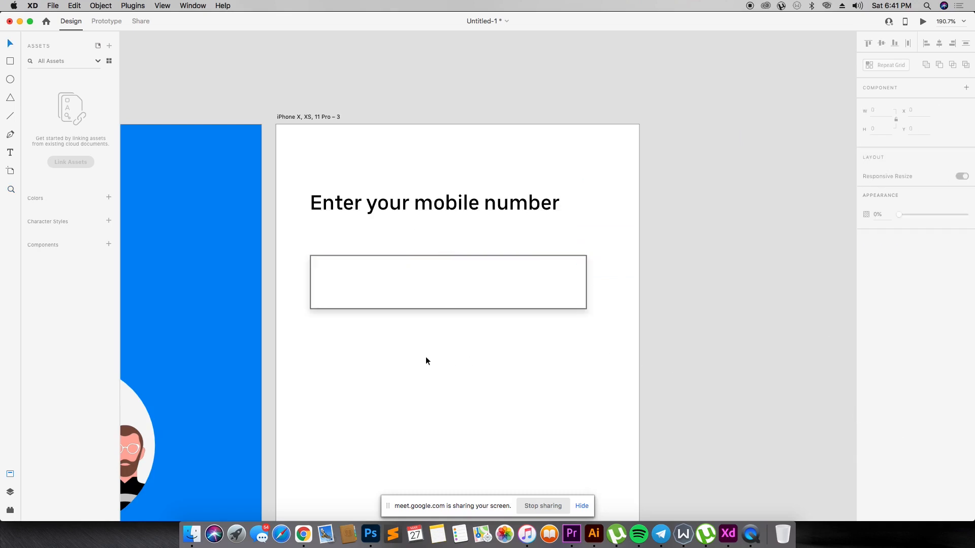
- Draw a borderless bar about 286 × 3 along the input field's bottom edge, filled with the blue sampled from the second artboard
left_click(10, 61)
left_click_drag(311, 303, 588, 309)
key("i")
left_click(202, 198)
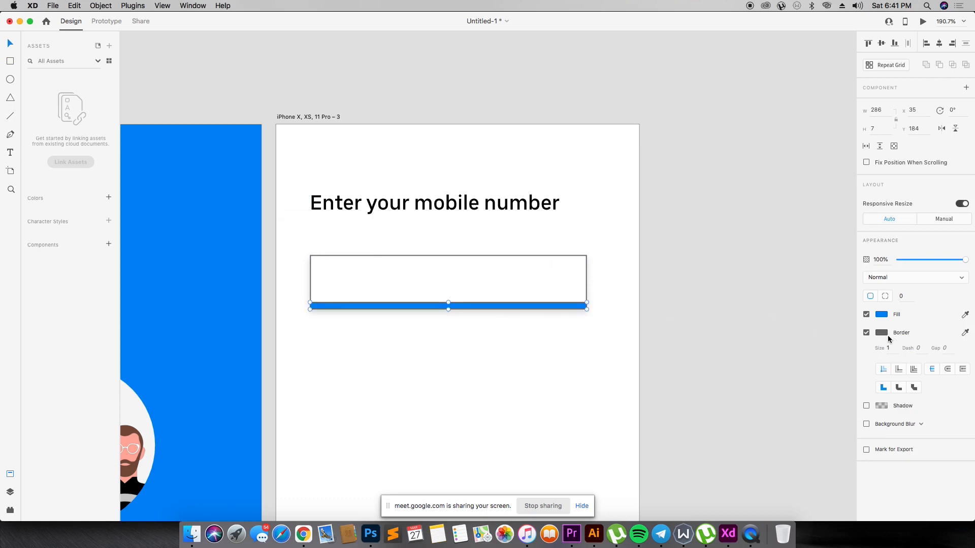
left_click(867, 333)
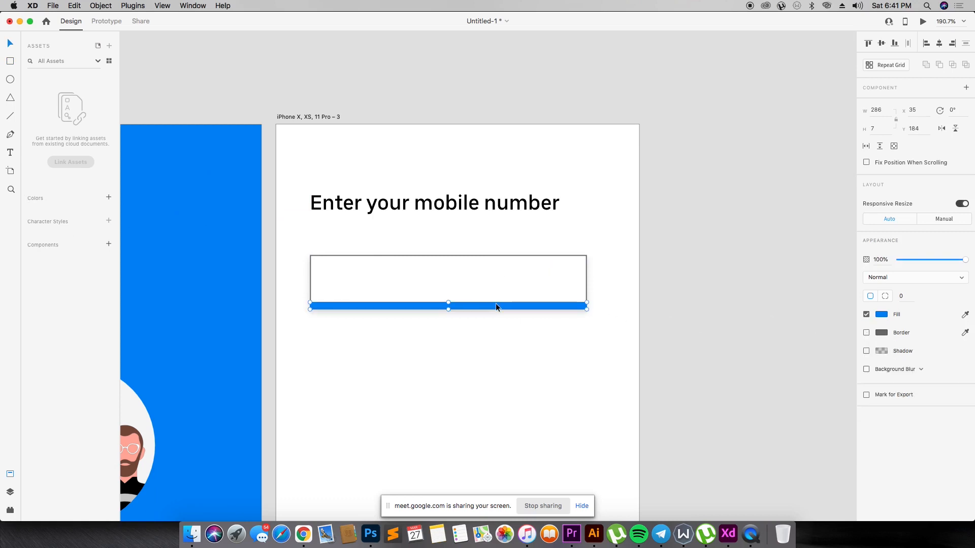
left_click_drag(449, 303, 451, 307)
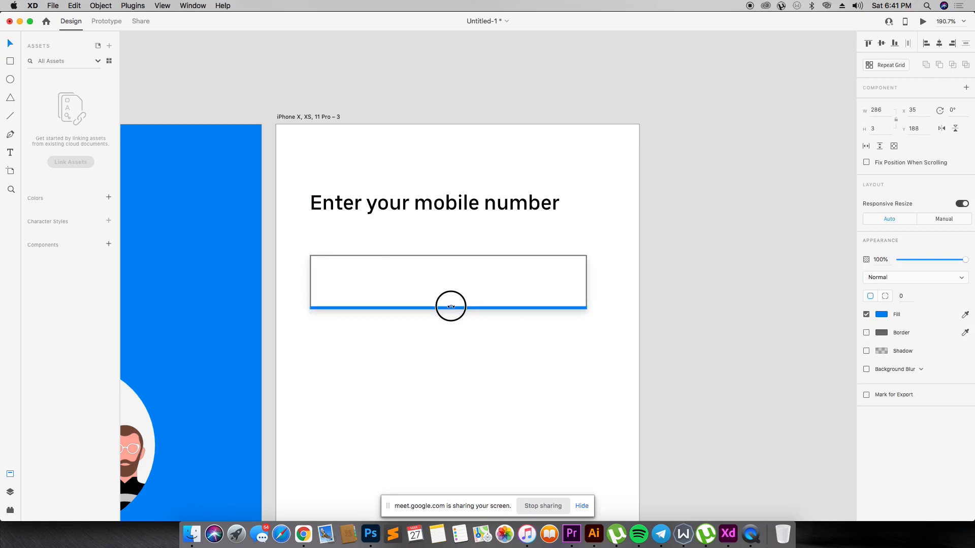
- Remove the border from the input-field rectangle
left_click(449, 281)
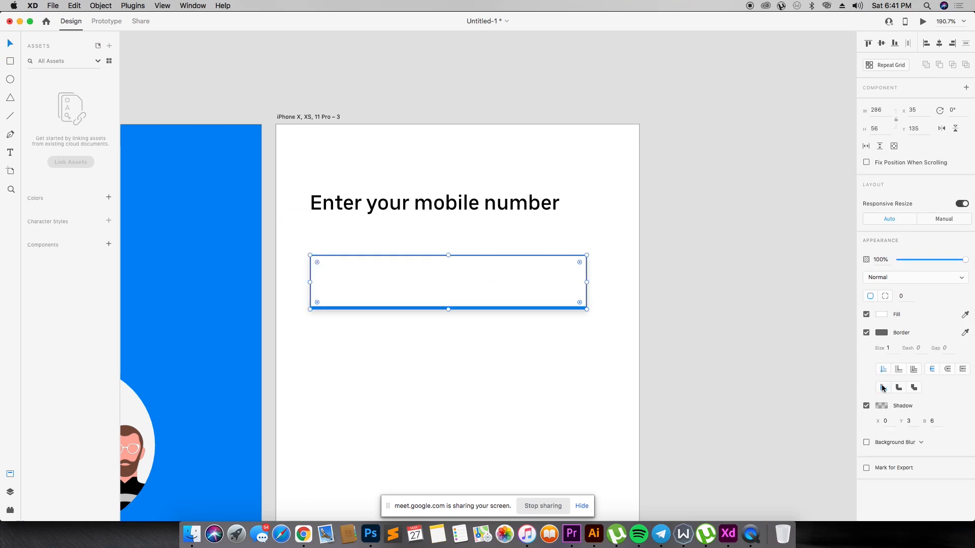
left_click(866, 333)
left_click(467, 278)
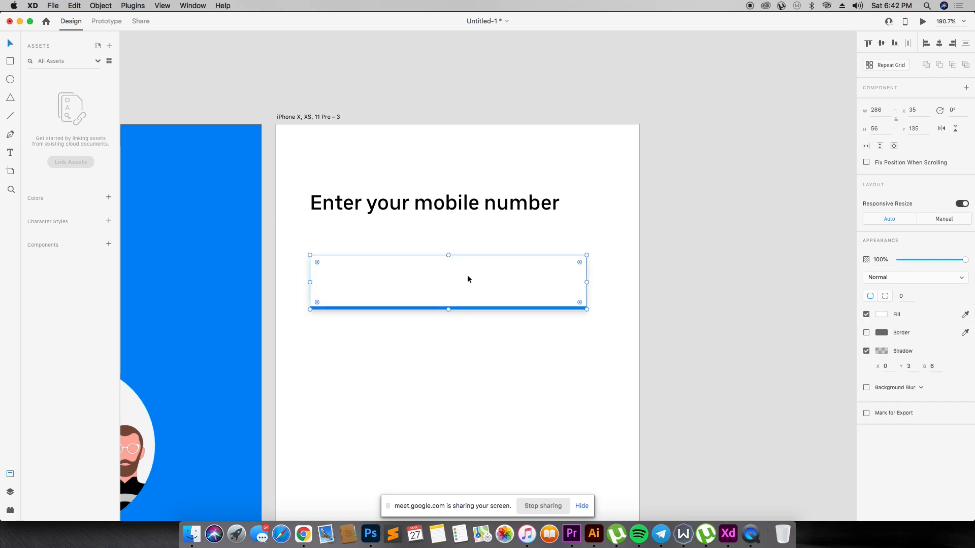
- Fill the input-field rectangle with the second artboard's blue and reduce its opacity to 5%
key("i")
left_click(179, 203)
key("2")
key("1")
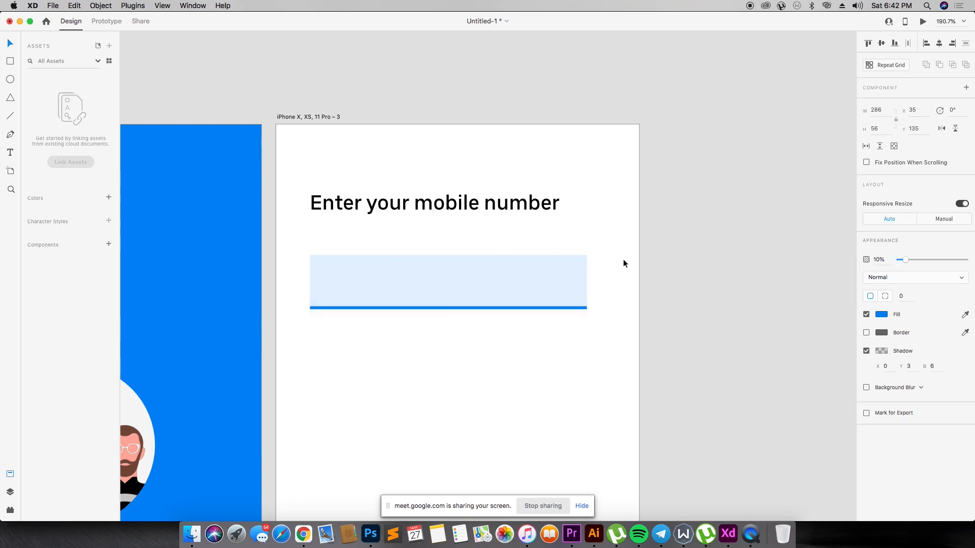
key("0")
left_click(900, 260)
left_click_drag(901, 262, 903, 262)
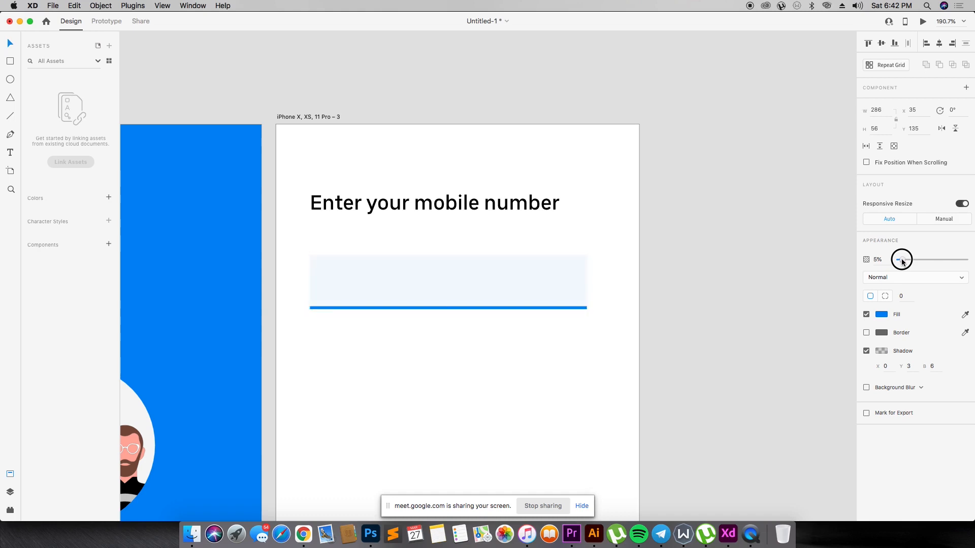
left_click(636, 335)
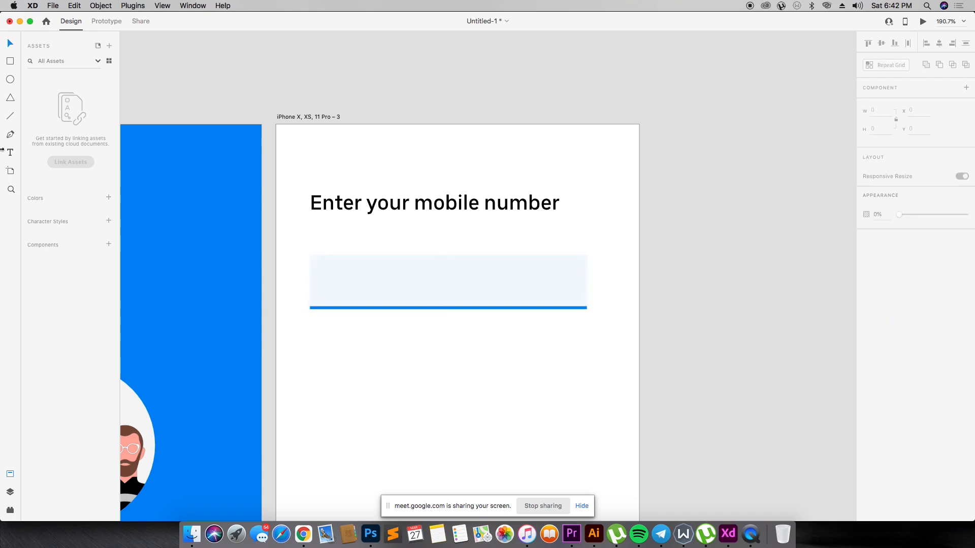
- Draw a rectangle about 19 × 29 at the input field's left end and duplicate it into three adjoining flag stripes
key("r")
mouse_move(318, 270)
left_mouse_down()
mouse_move(335, 298)
mouse_move(347, 284)
left_mouse_up()
key("v")
left_click_drag(348, 284, 365, 285)
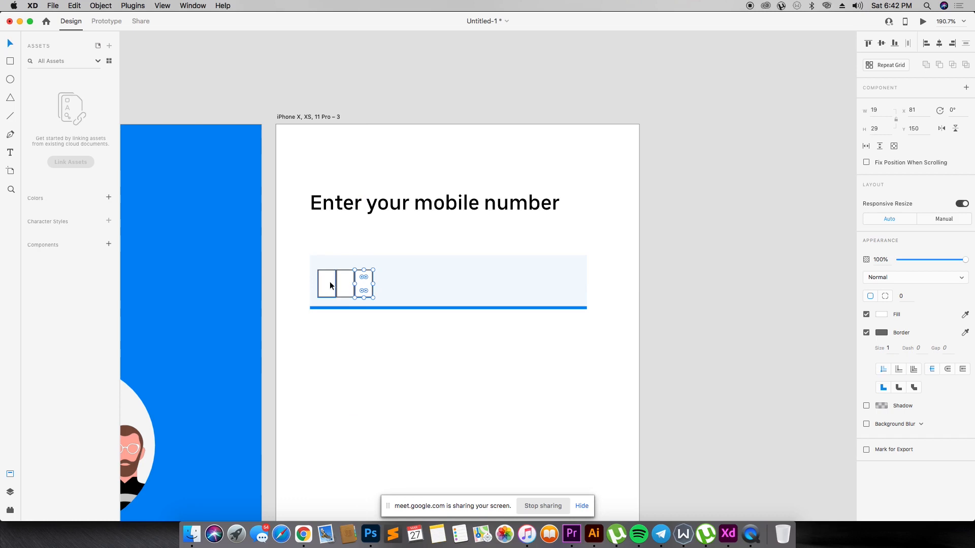
- Remove the first flag stripe's border and fill it with green #09902D
left_click(330, 283)
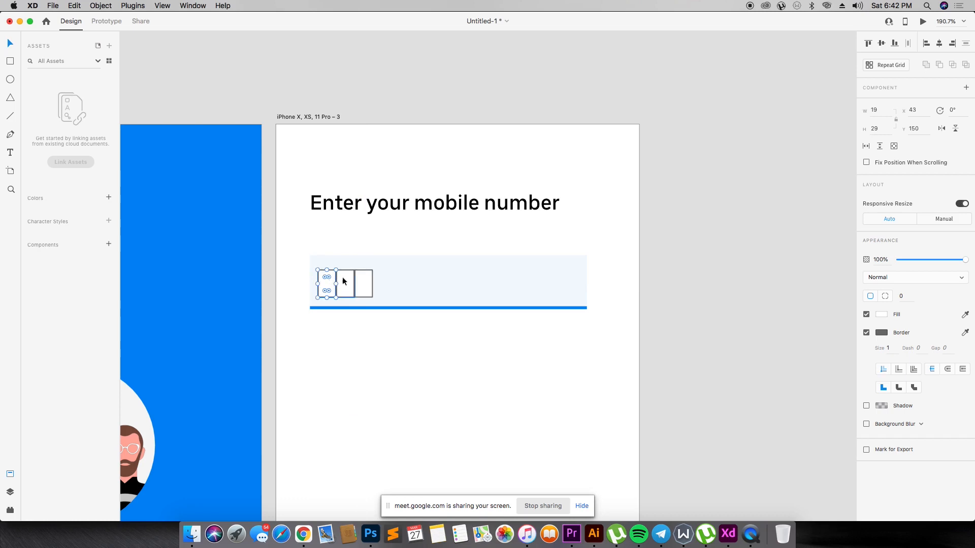
left_click(867, 333)
left_click(881, 313)
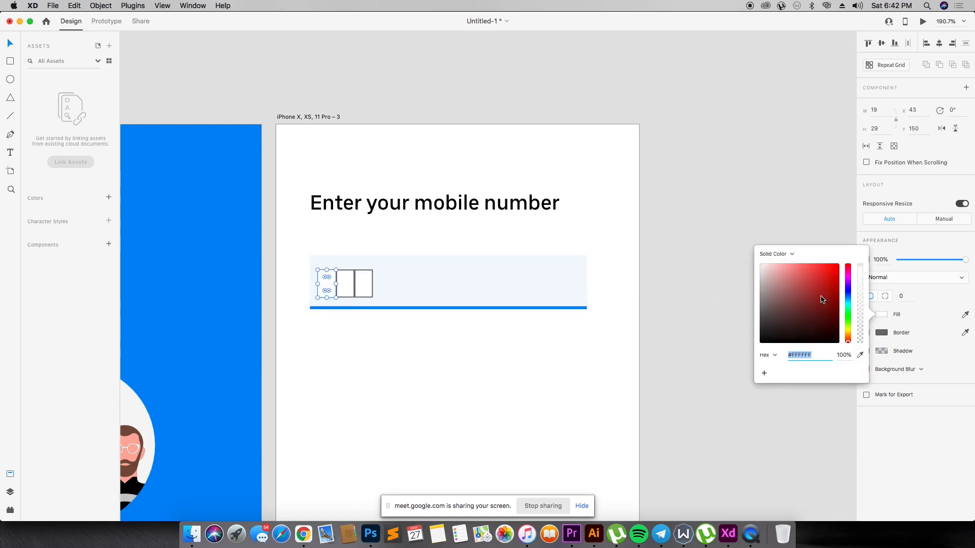
left_click_drag(847, 314, 834, 300)
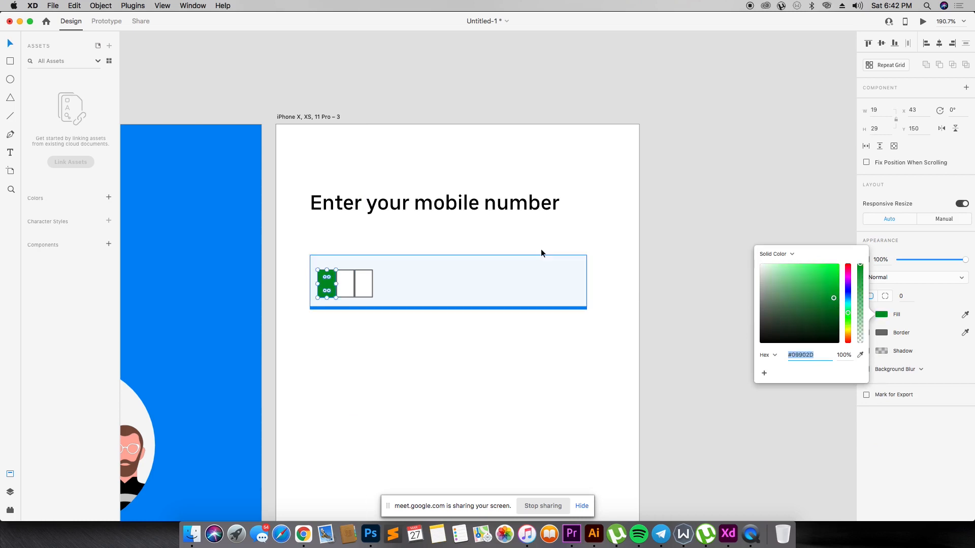
- Fill the third flag stripe with the first stripe's green and remove the borders from the third and middle stripes
left_click(361, 279)
left_click(866, 332)
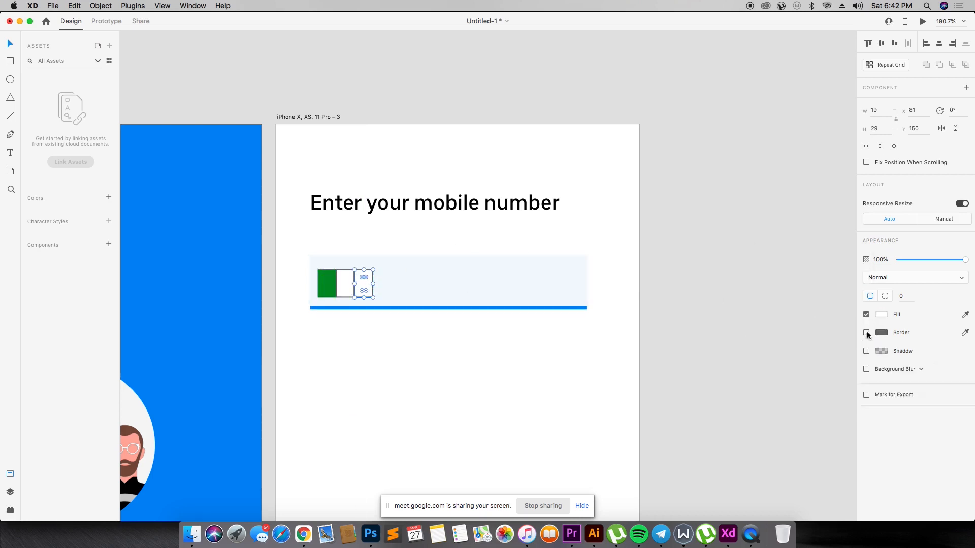
key("i")
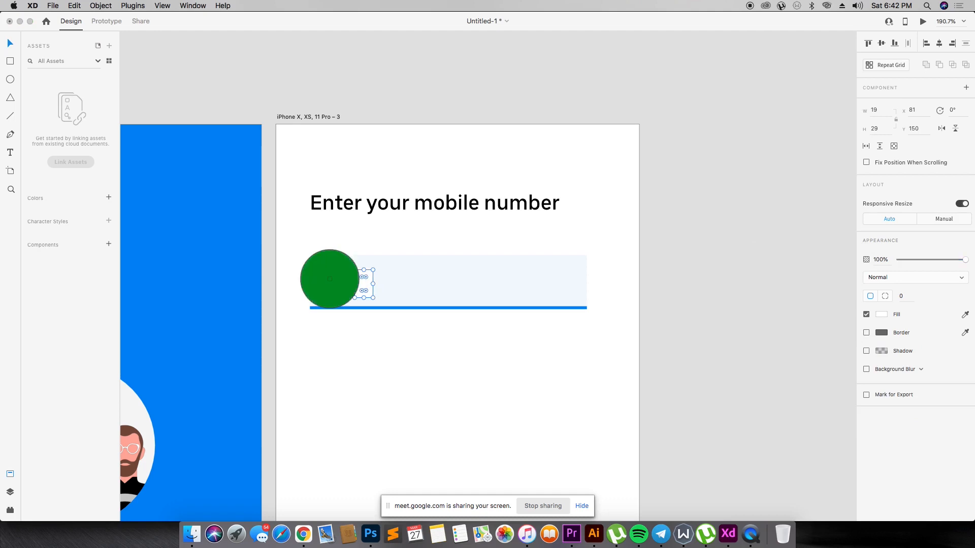
left_click(331, 277)
left_click(344, 279)
left_click(867, 333)
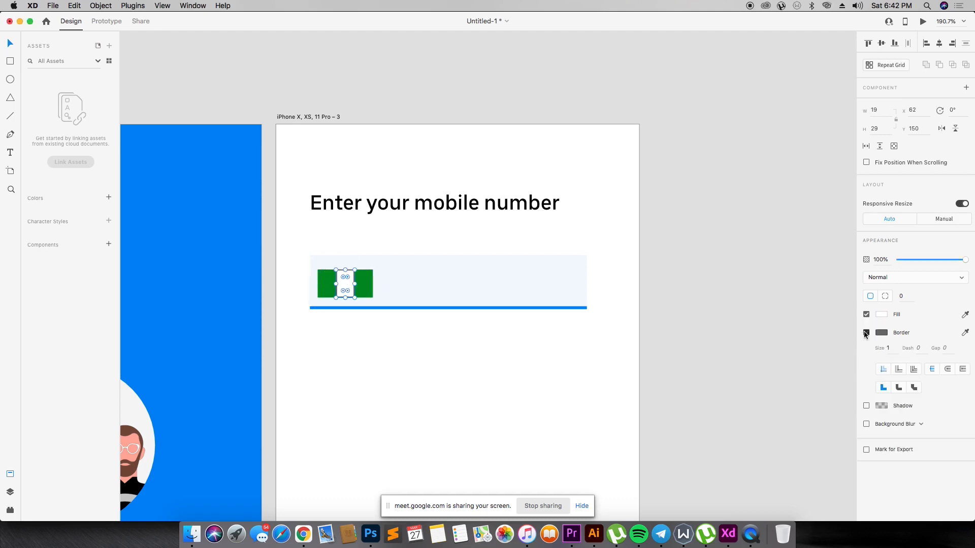
- Scale the three flag stripes down together to about 26 × 17, positioned at about X 50, Y 157 in the input field
left_click(366, 280)
left_click(345, 282, "shift")
left_click(325, 282, "shift")
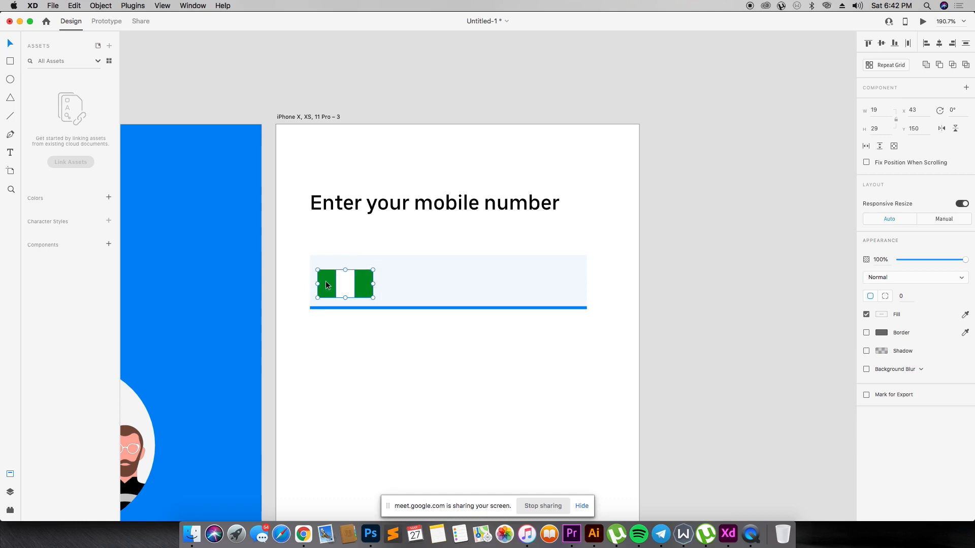
left_click_drag(373, 298, 337, 292)
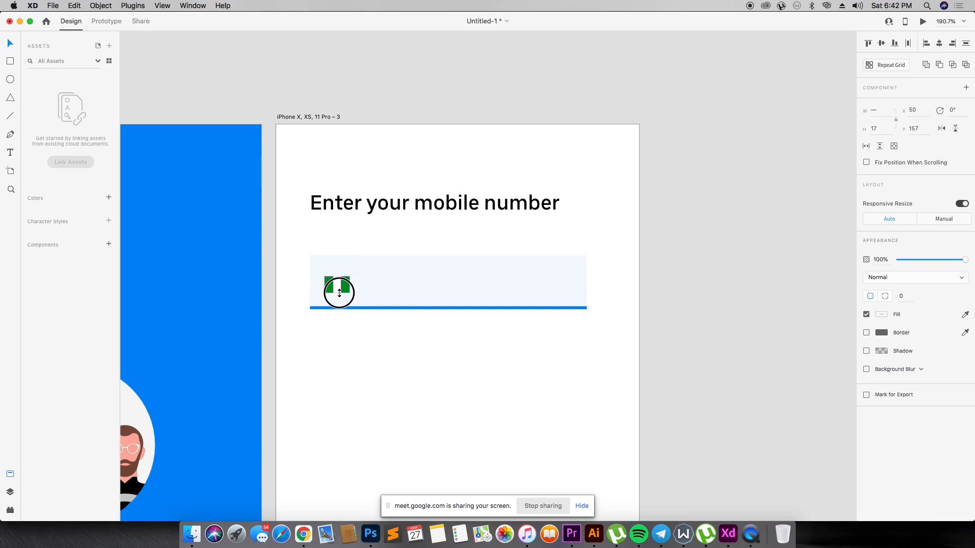
- Add a shadow to the three flag stripes and group them into one object
left_click(865, 351)
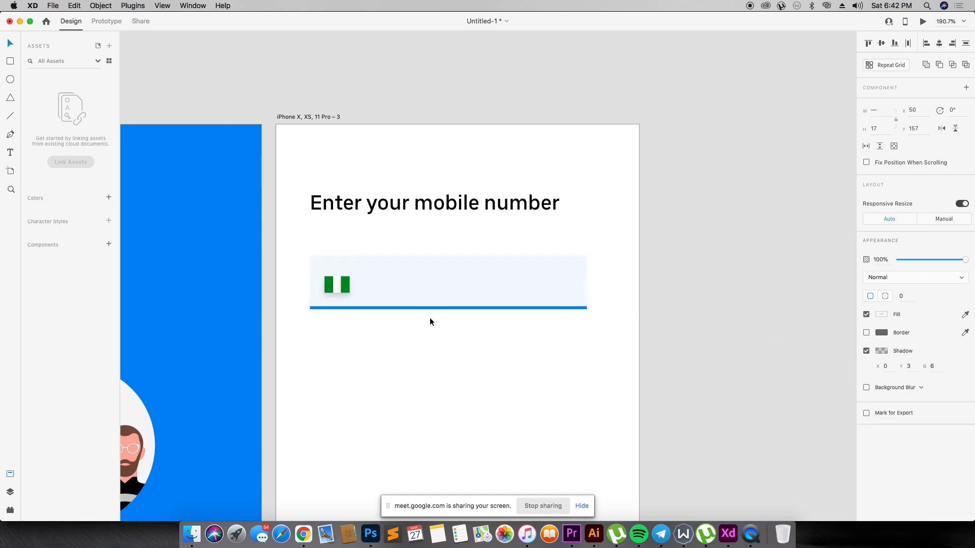
key("super+g")
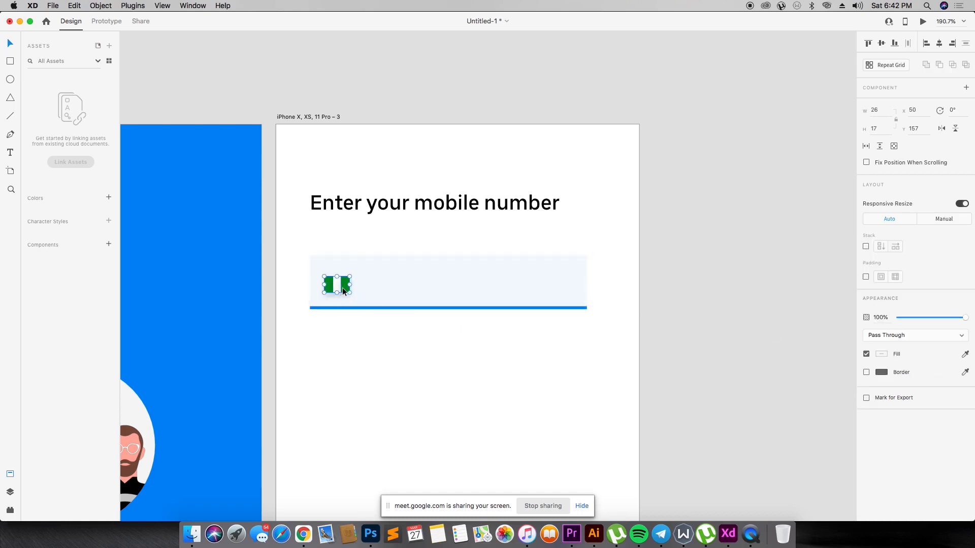
- Duplicate the "Enter your mobile number" heading below the input field and change the copy's text to "+234"
left_click(444, 452)
left_click_drag(404, 203, 421, 356)
double_click(422, 356)
type("+234")
key("Escape")
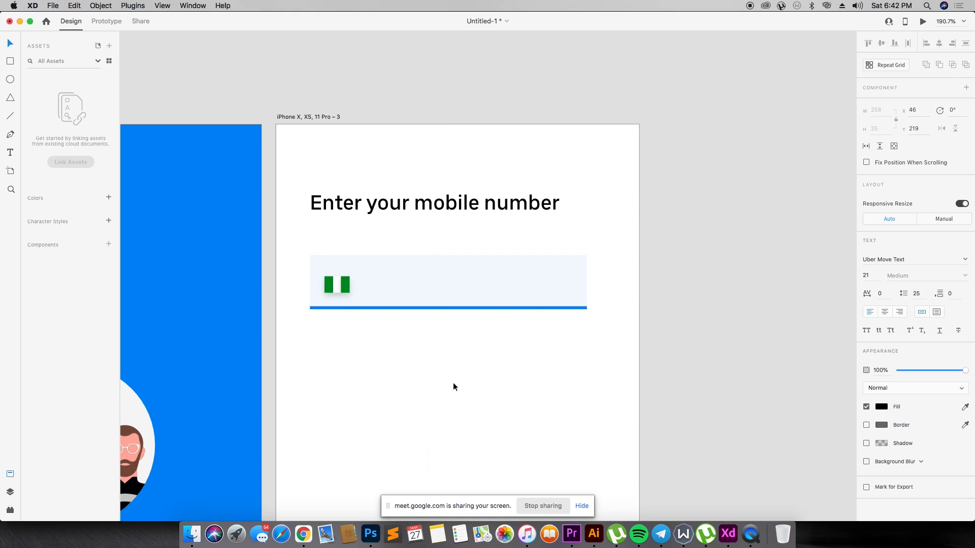
- Place the "+234" text beside the flag in the input field and set its font size to 13
left_click_drag(358, 345, 401, 293)
left_click(873, 276)
type("16")
key("Return")
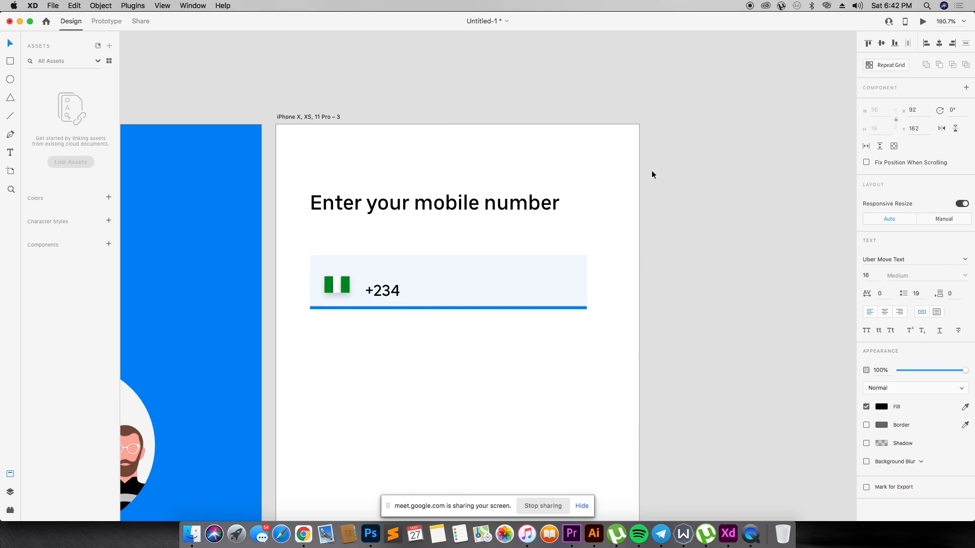
left_click(871, 277)
type("13")
key("Return")
left_click_drag(390, 299, 385, 285)
key("super+z")
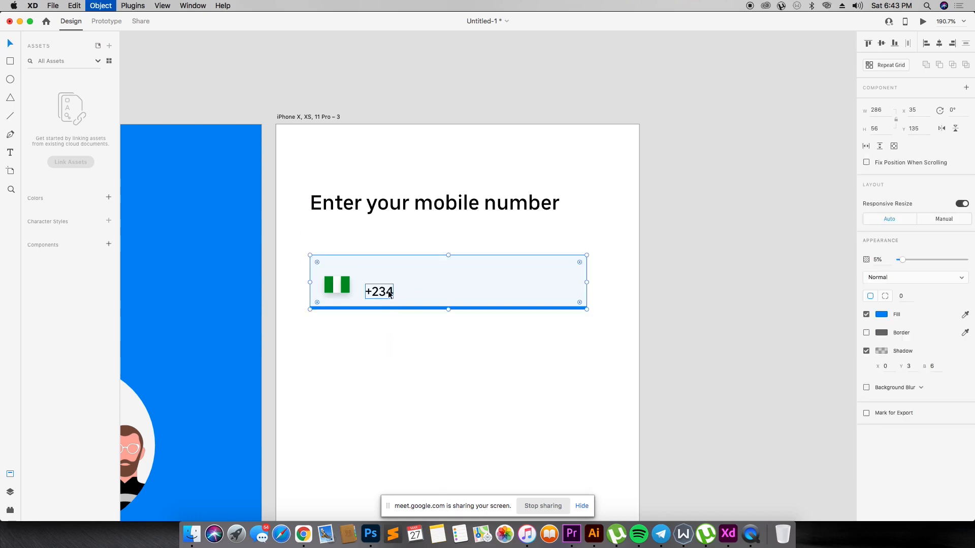
- Duplicate "+234" to about X 127, Y 159 in the input field and replace the copy's text with a sample mobile number
left_click(389, 293)
left_click_drag(389, 294, 423, 287)
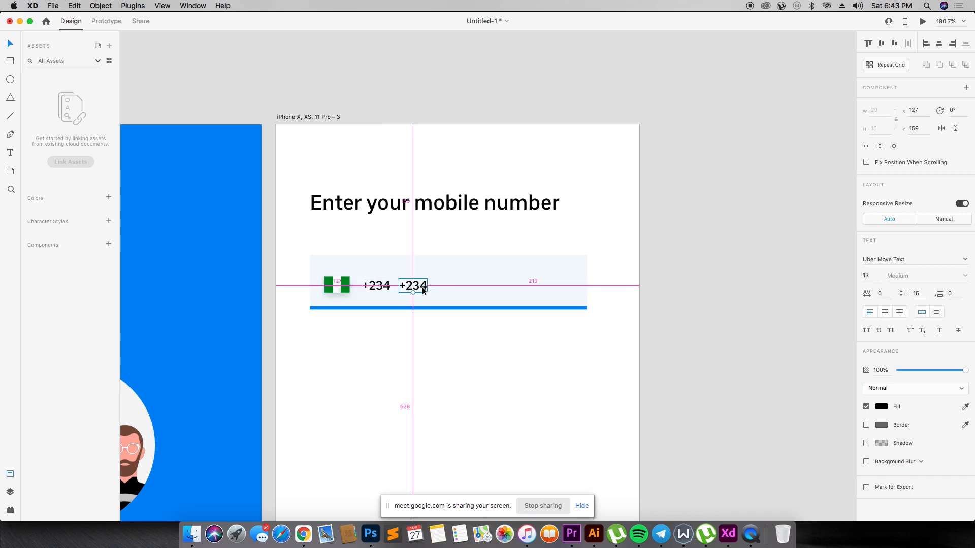
double_click(412, 285)
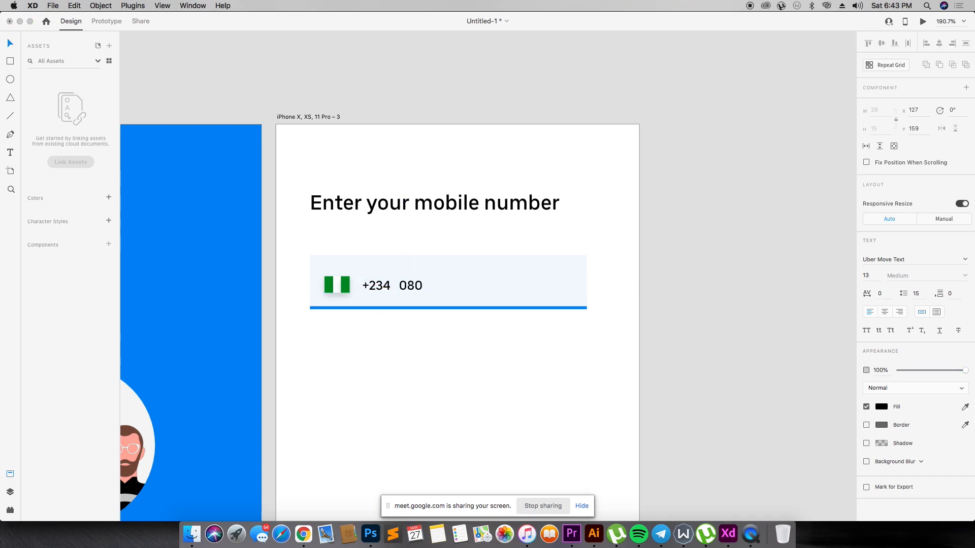
key("Escape")
- Set the sample mobile number's opacity to 45%
key("2")
key("3")
key("4")
left_click(514, 373)
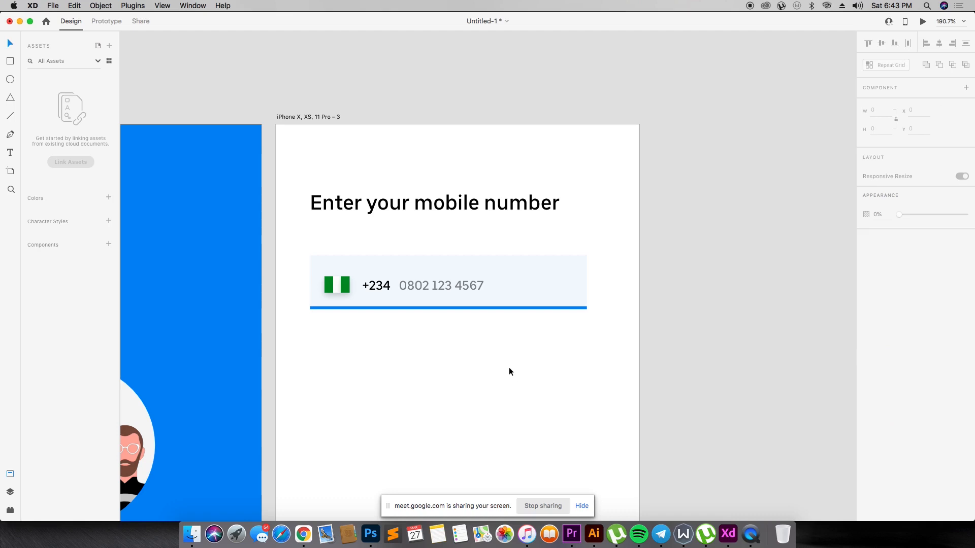
- Duplicate the sample number to X 35, Y 201 below the input field and change the copy to "or connect using social media"
double_click(442, 287)
left_click_drag(441, 289, 357, 332)
double_click(356, 330)
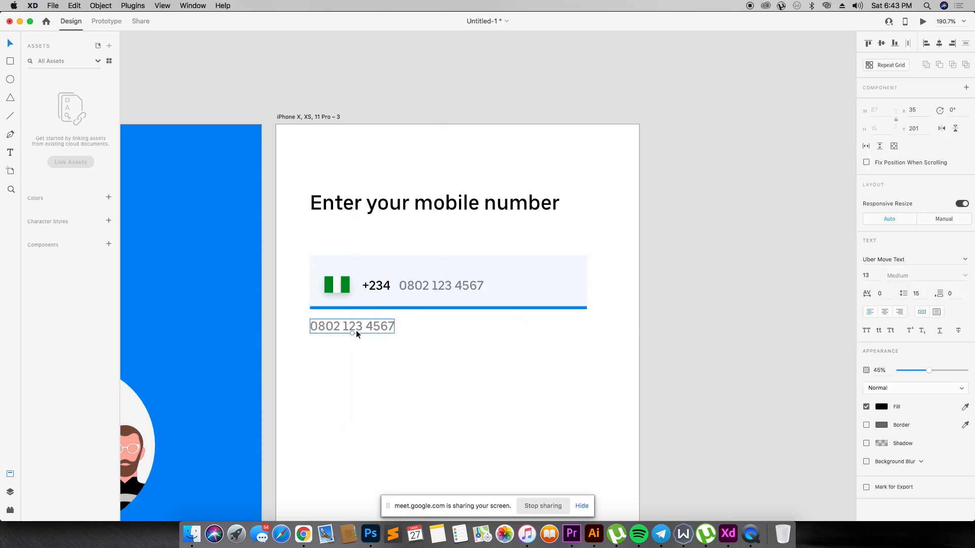
key("super+a")
type("or connec")
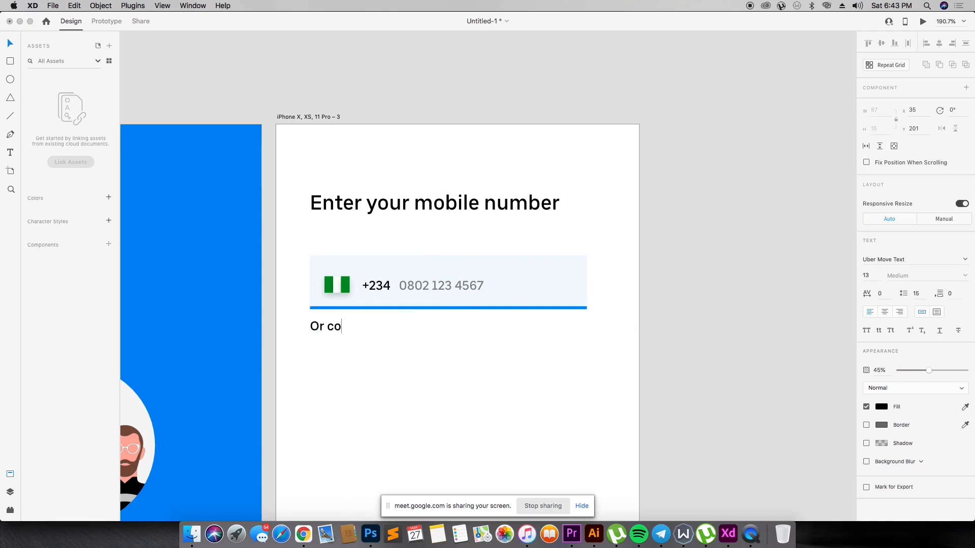
key("BackSpace")
key("BackSpace")
key("BackSpace")
key("BackSpace")
key("BackSpace")
key("BackSpace")
key("BackSpace")
type("or conne")
key("BackSpace")
key("BackSpace")
type("nect using social media")
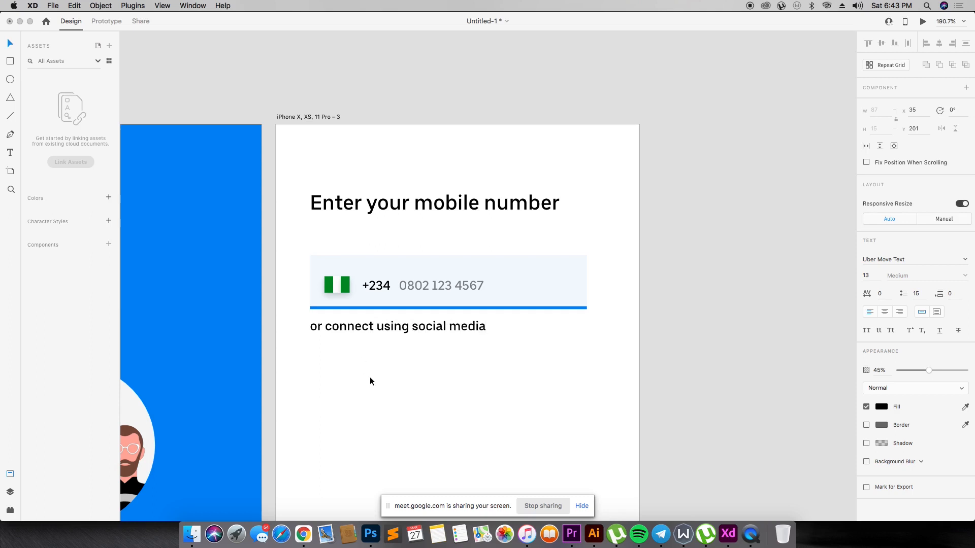
key("Escape")
- Fill the social media line with the blue sampled from the input underline and set its font size to 12
key("i")
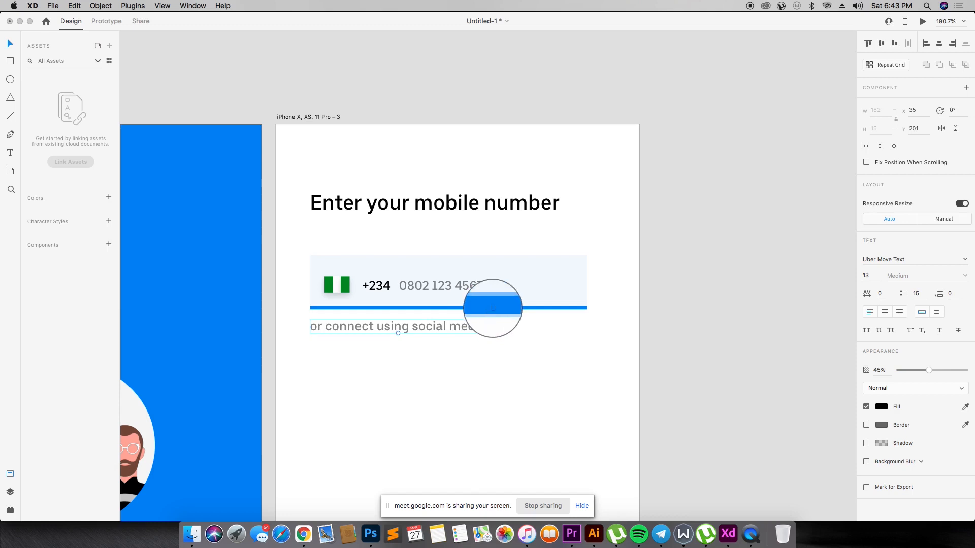
left_click(493, 308)
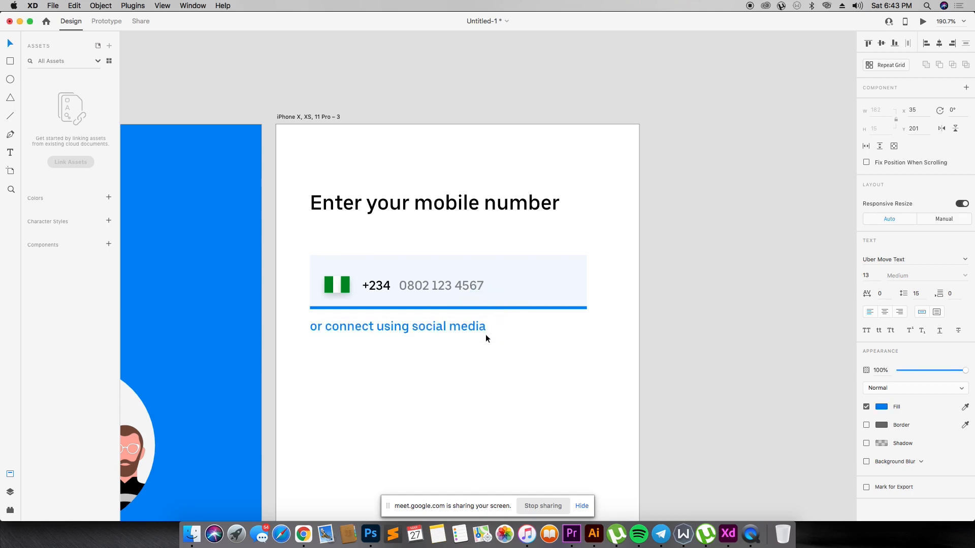
left_click_drag(872, 275, 805, 279)
type("12")
key("Return")
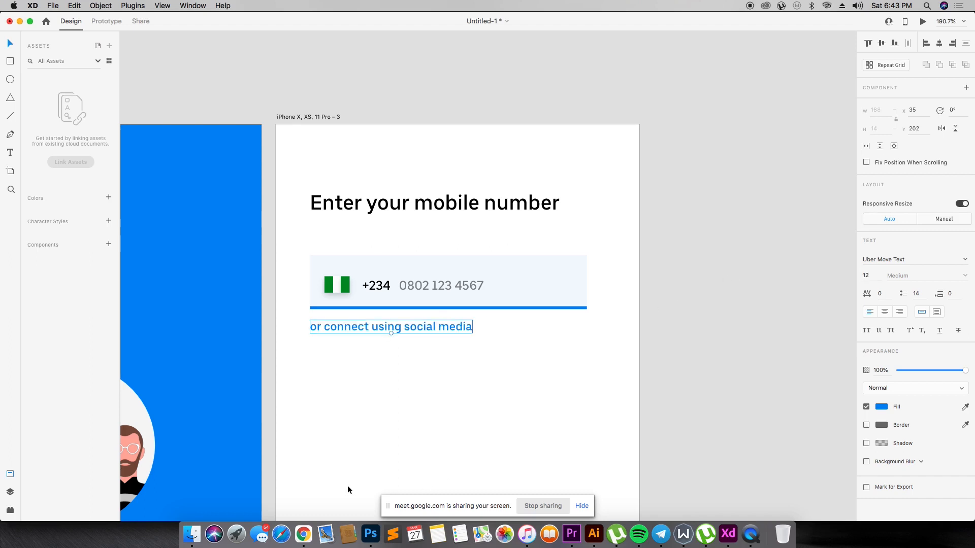
left_click(286, 472)
- Duplicate the "or connect using social media" line lower on the artboard, at about X 30, Y 332
left_click(440, 328)
left_click_drag(440, 327, 434, 452)
scroll(434, 452, "down", 5)
left_click(433, 243)
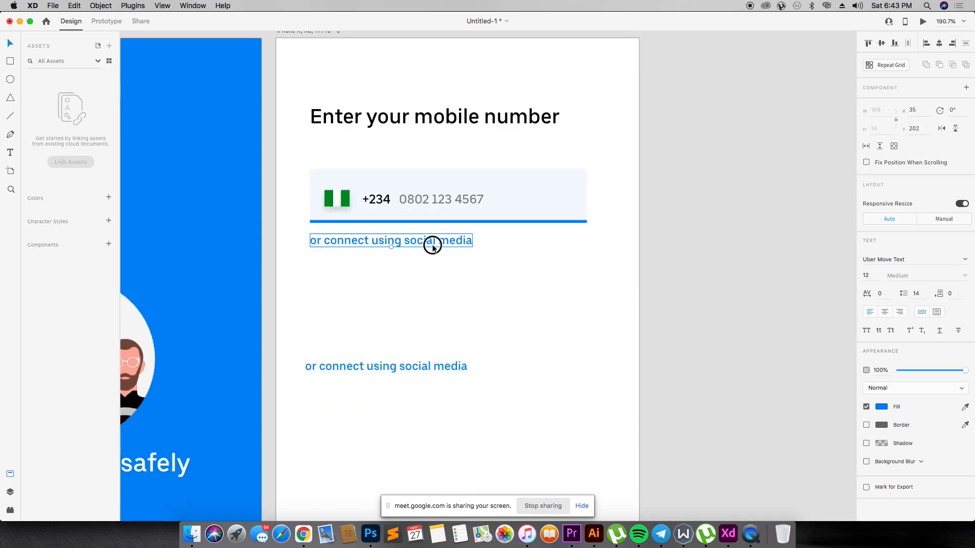
scroll(562, 237, "up", 1)
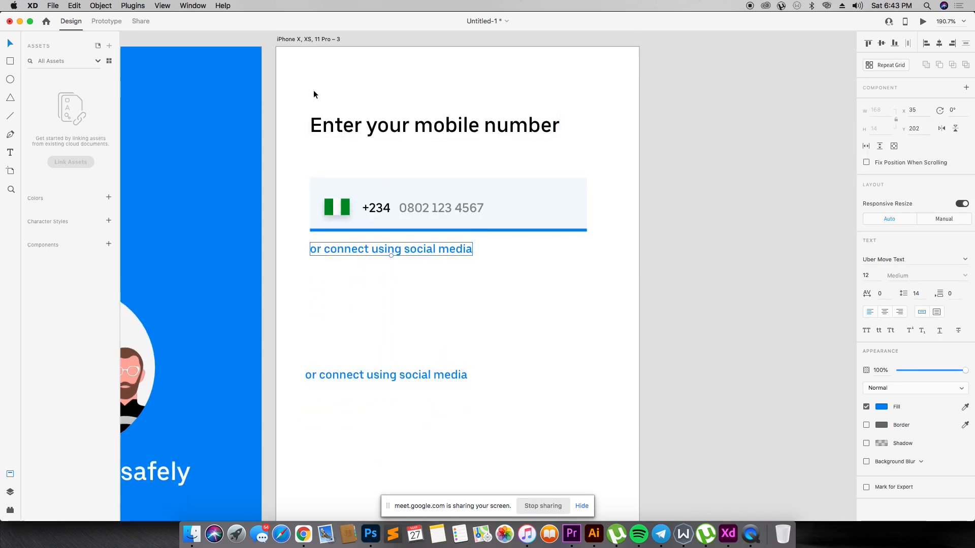
left_click_drag(294, 55, 356, 100)
left_click_drag(544, 248, 579, 259)
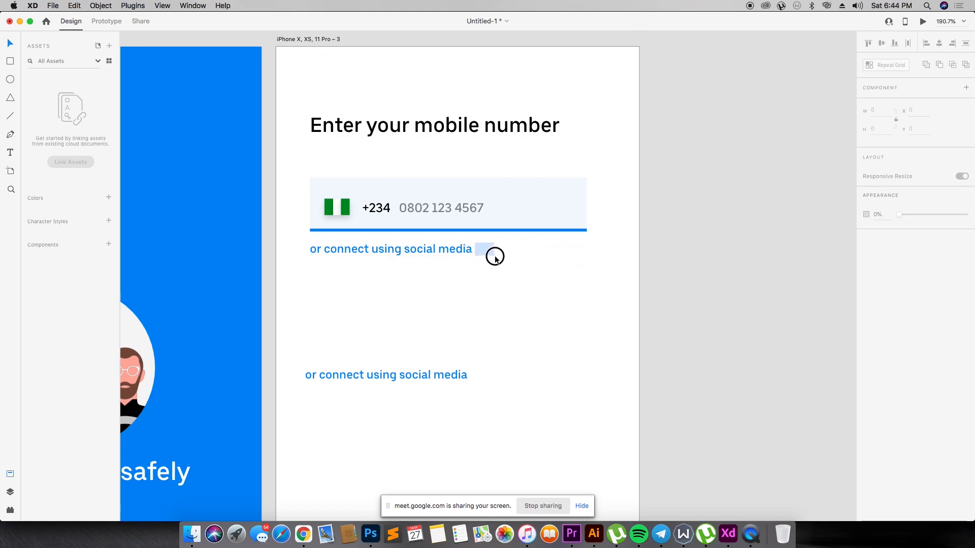
- Replace the lower copy's text with "By", fill it with black #000000 and nudge it to about X 33, Y 330
double_click(338, 376)
type("By")
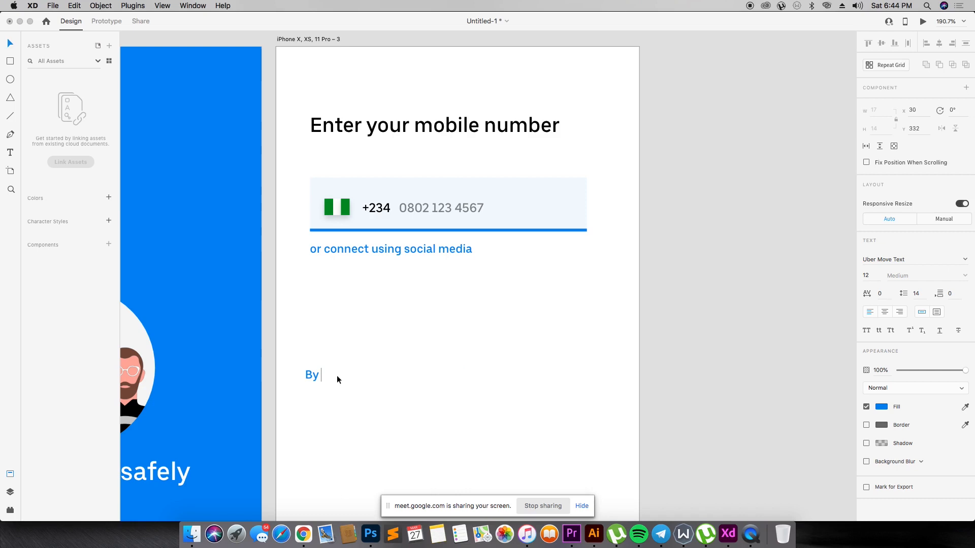
left_click(886, 407)
left_click_drag(791, 381, 725, 439)
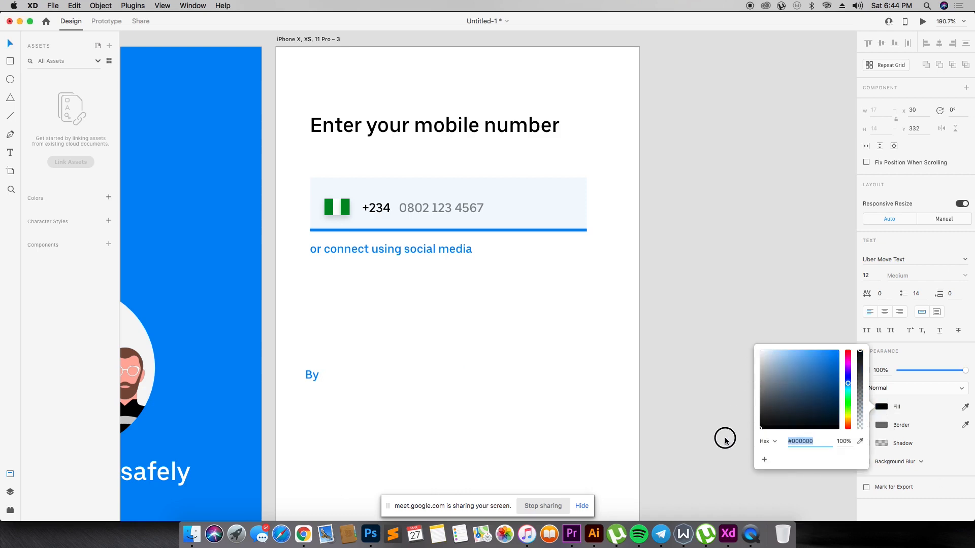
left_click(565, 386)
key("super+z")
left_click(883, 408)
left_click_drag(785, 391, 737, 439)
key("Escape")
left_click_drag(316, 379, 320, 377)
- Extend the "By" text with "continuing you may receive an" and a second line reading "SMS for verification"
double_click(320, 377)
key("Right")
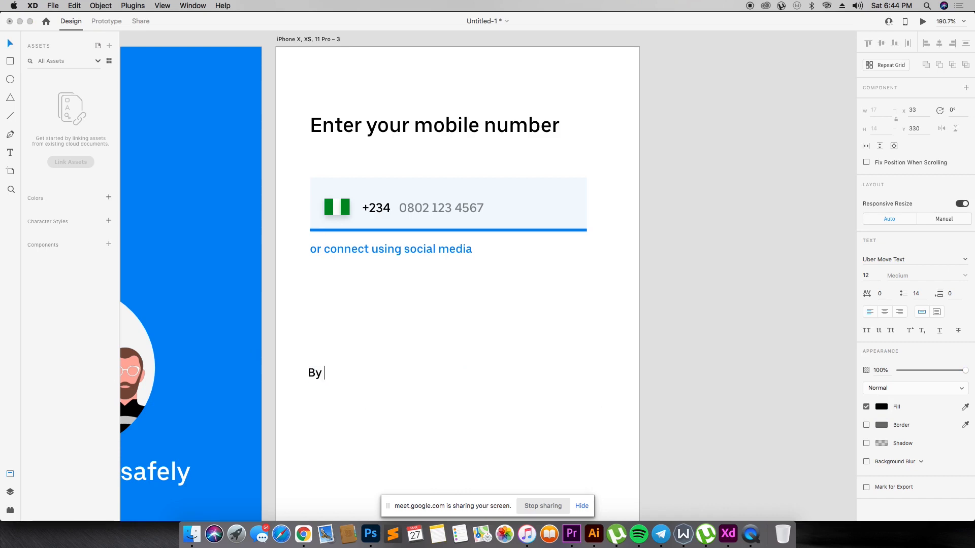
type("conttinuing")
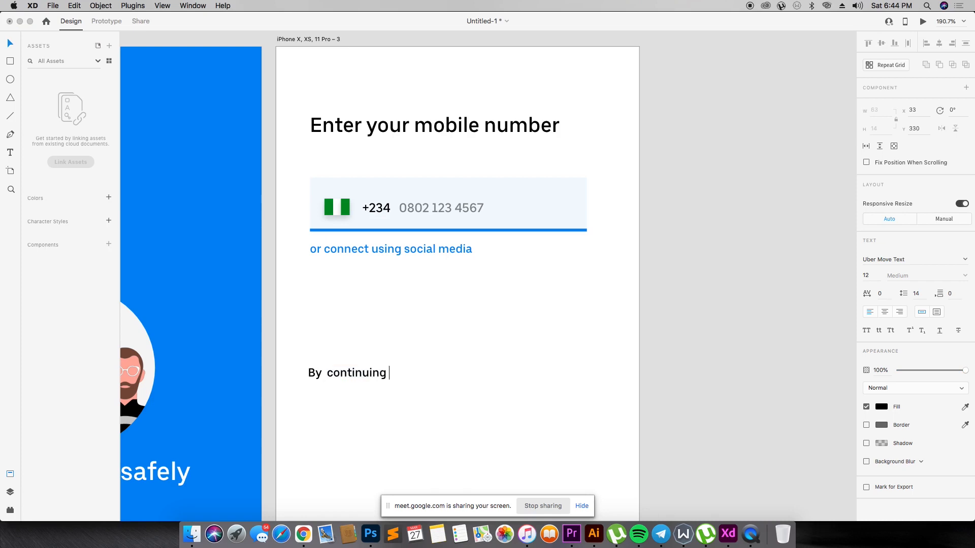
type(" you may receive an")
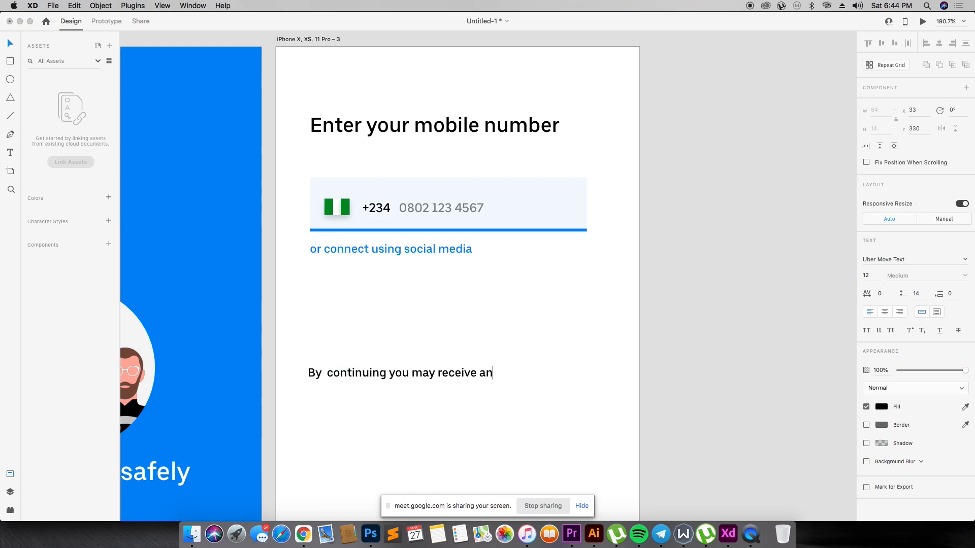
type("SMS for verificatio")
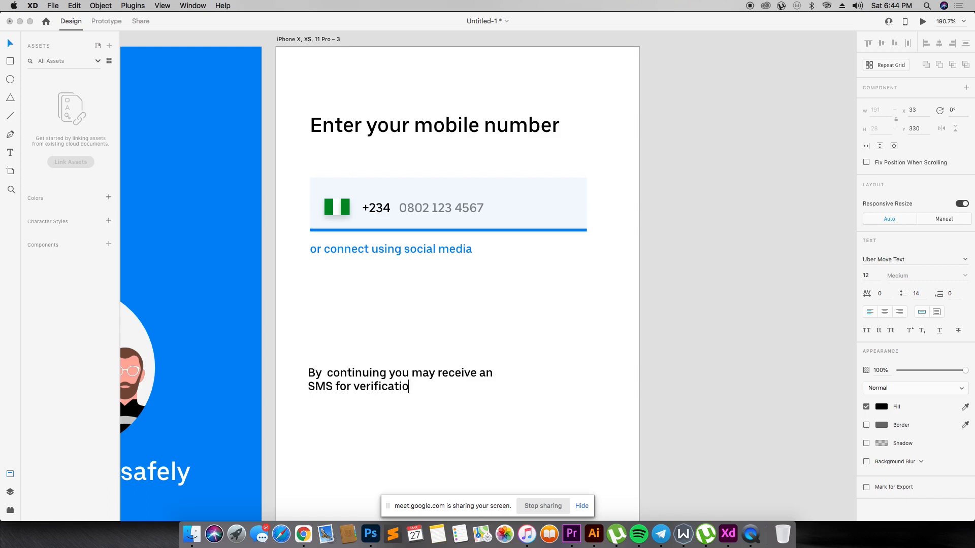
type("n. Message anddata")
- Complete the verification notice with ". Message and data rates may apply.", breaking the line before "data"
key("BackSpace")
type("a")
key("BackSpace")
key("BackSpace")
key("BackSpace")
key("BackSpace")
key("BackSpace")
type("data ")
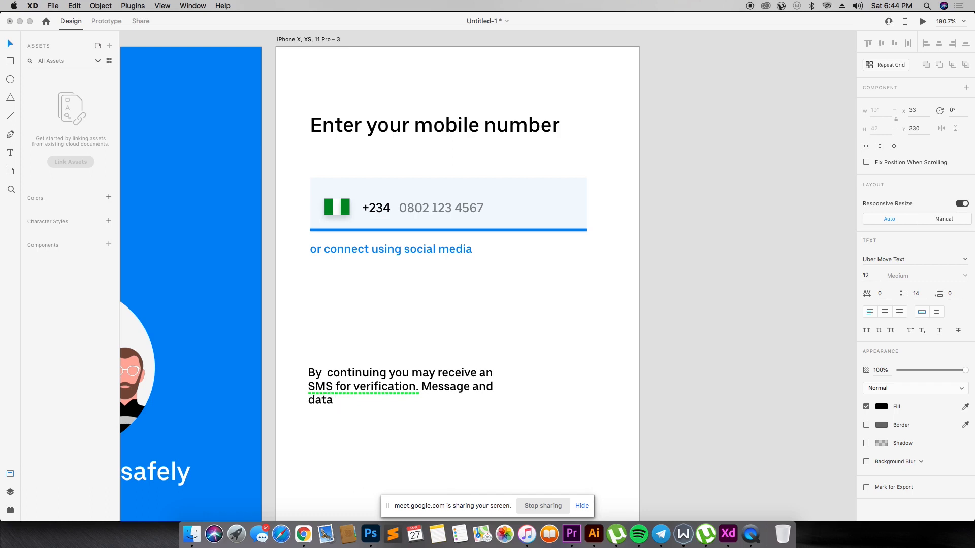
type("rates may apply.")
key("Escape")
key("r")
left_click_drag(549, 366, 583, 410)
key("BackSpace")
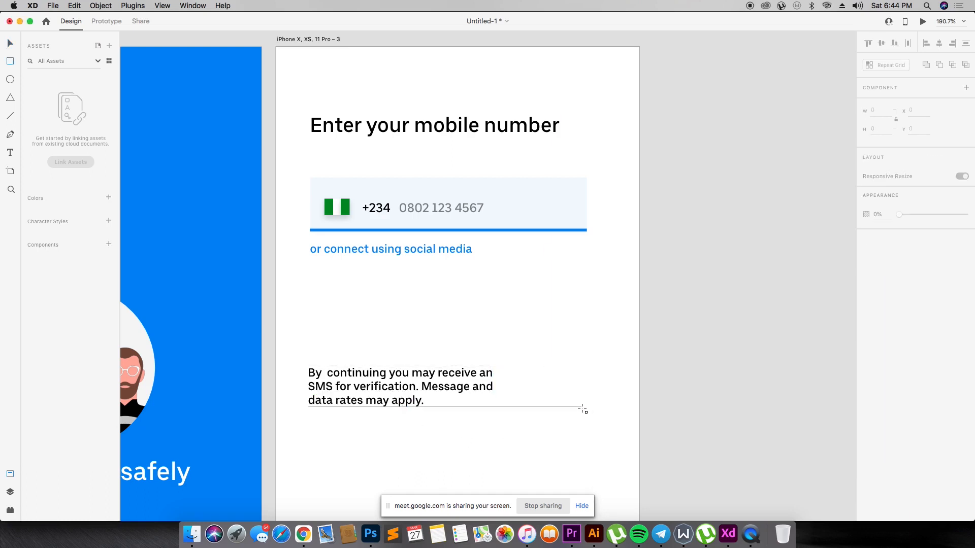
- Draw a 42 × 42 circle at X 286, Y 330 beside the verification notice and replace its border with a shadow
left_click_drag(553, 366, 604, 408)
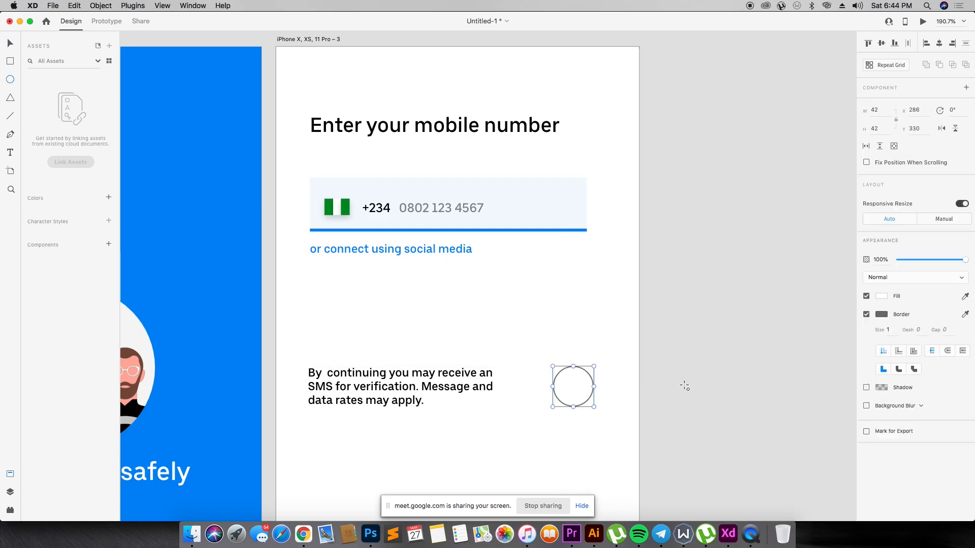
left_click(866, 314)
left_click(867, 333)
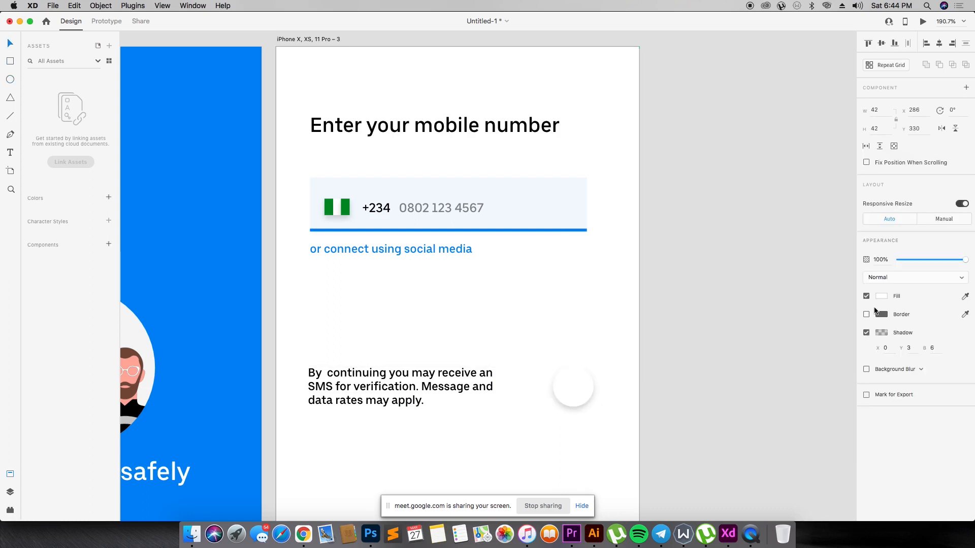
- Fill the circle beside the verification notice with black
left_click(876, 296)
left_click(759, 328)
left_click(596, 386)
left_click(572, 388)
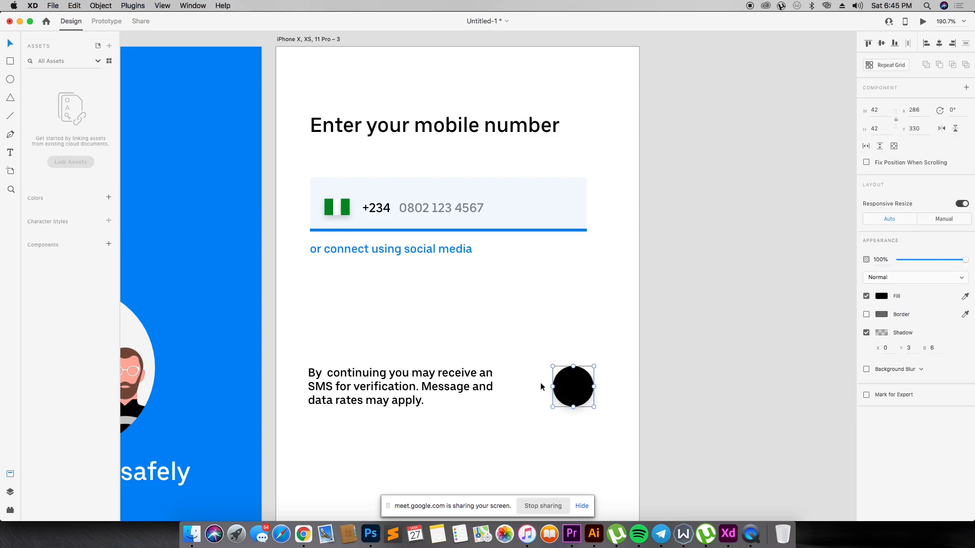
- Shift the black circle slightly to the right, keeping it level with the verification notice
key("super+minus")
key("super+minus")
key("super+plus")
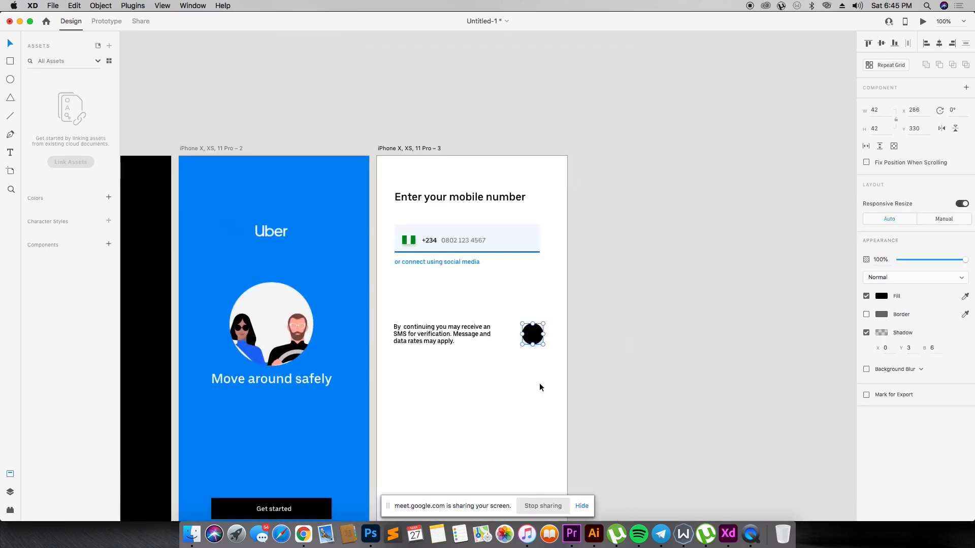
left_click_drag(532, 340, 536, 338)
- Reduce the verification notice's font size to 9
left_click(470, 335)
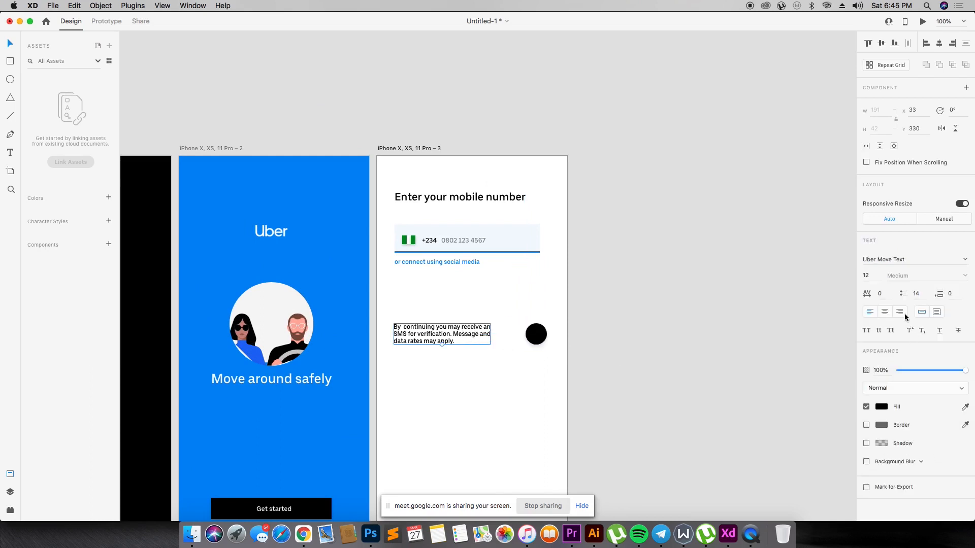
left_click(874, 278)
key("Return")
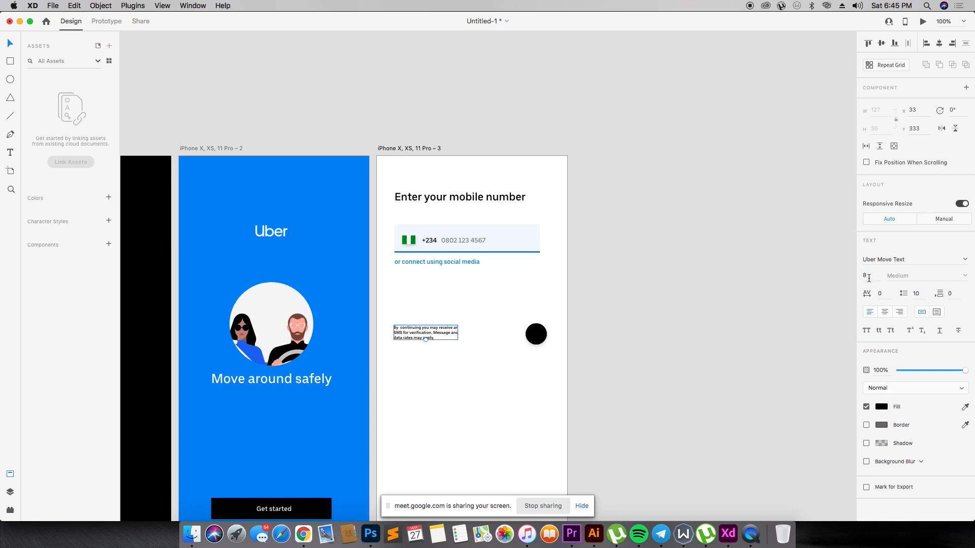
key("Return")
left_click(759, 304)
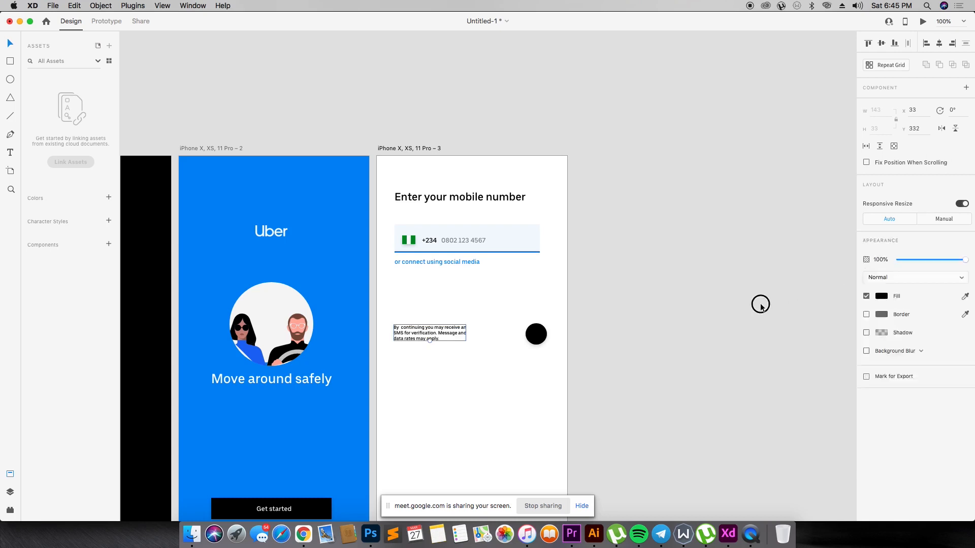
- Preview the mobile-number artboard and close the preview window
left_click(538, 337)
left_click(435, 151)
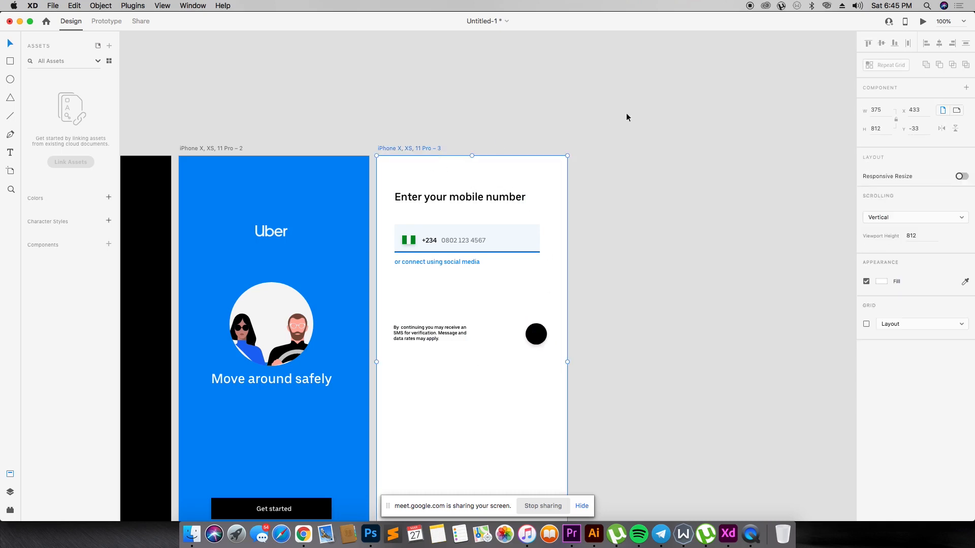
left_click(924, 20)
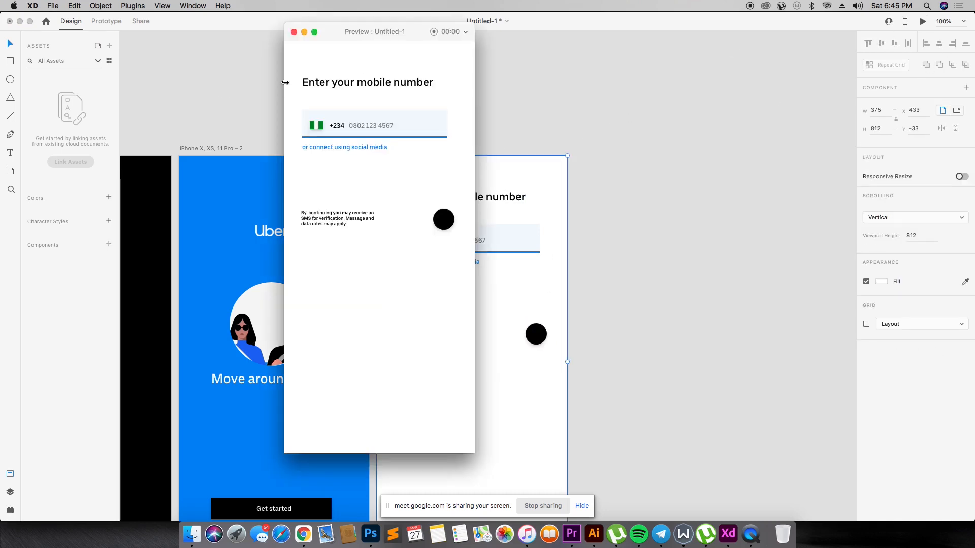
left_click(294, 32)
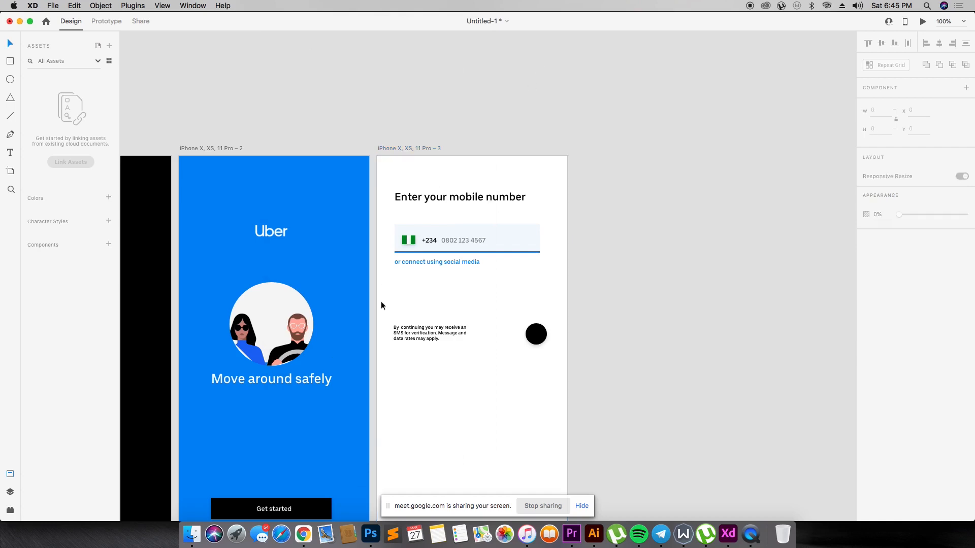
- Set the verification notice's font size to 10
left_click(428, 330)
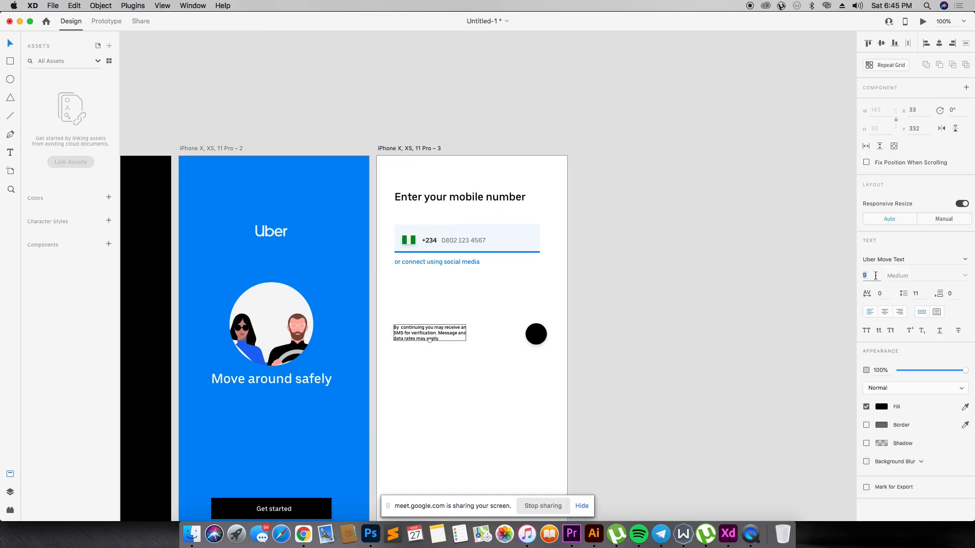
type("10")
key("Return")
left_click(536, 334)
left_click(495, 331)
- Find and open the Material_Icons_Google XD document through the system search
key("super+space")
type("materialcicons")
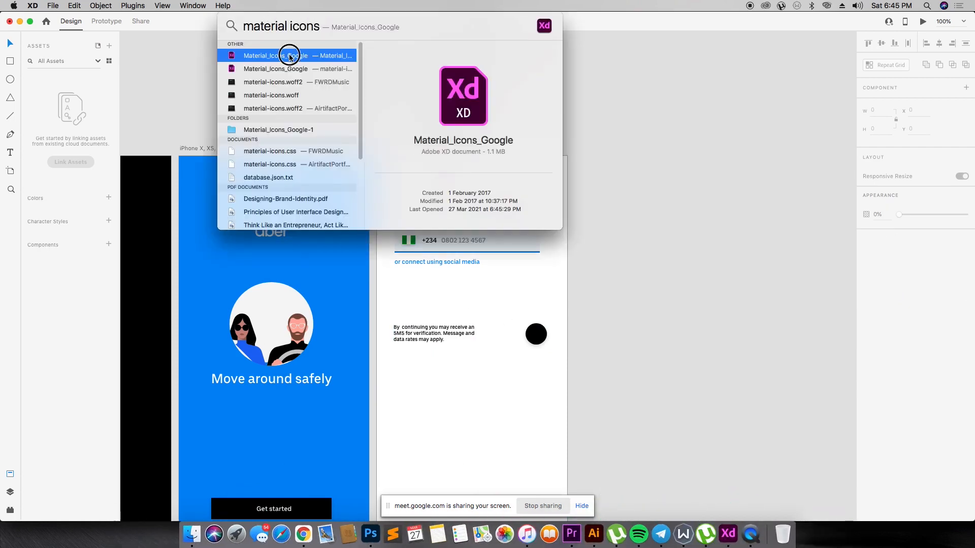
left_click(290, 57)
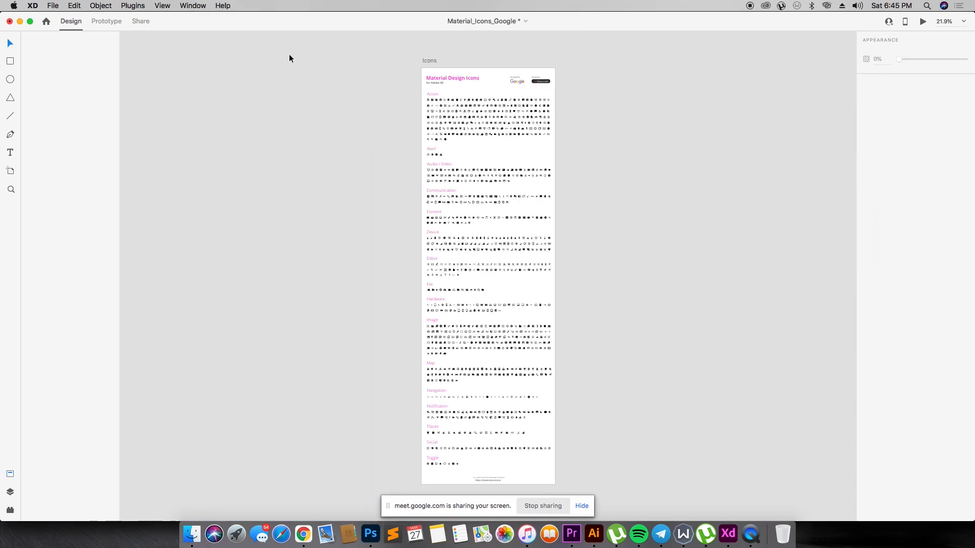
- Look through the Material icon categories, from Action through Hardware, for suitable arrow icons
key("z")
left_click_drag(400, 78, 580, 180)
left_click_drag(221, 123, 712, 364)
scroll(344, 253, "down", 2)
scroll(344, 252, "down", 2)
scroll(344, 253, "down", 5)
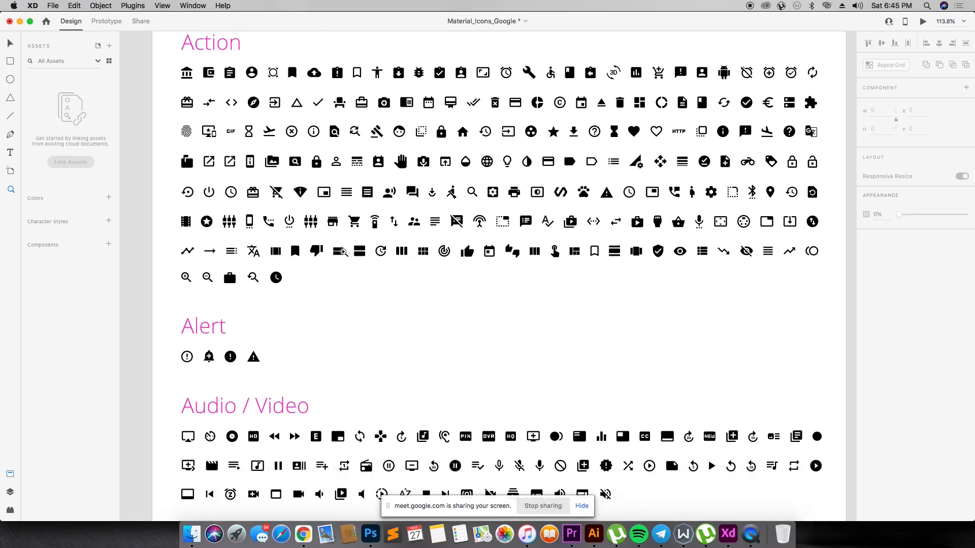
scroll(332, 228, "up", 6)
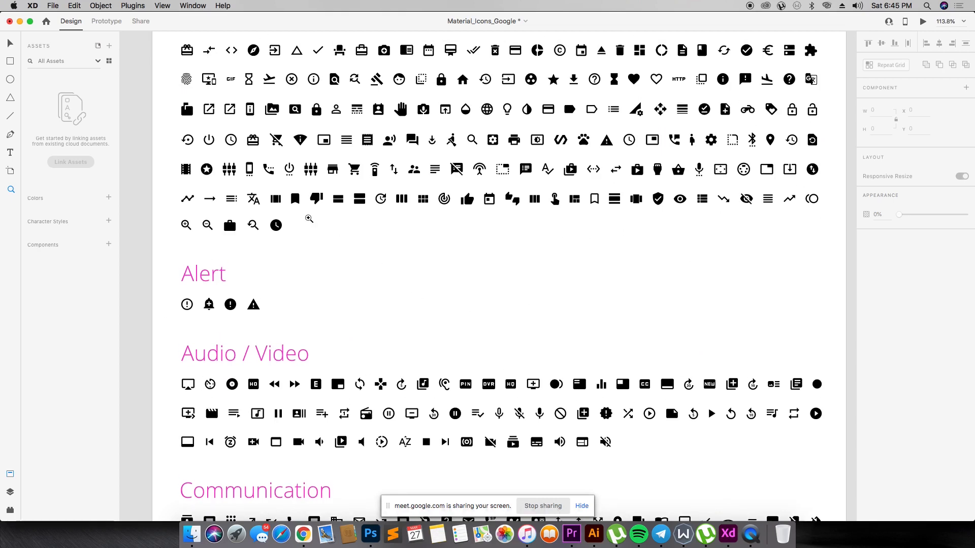
scroll(409, 239, "down", 4)
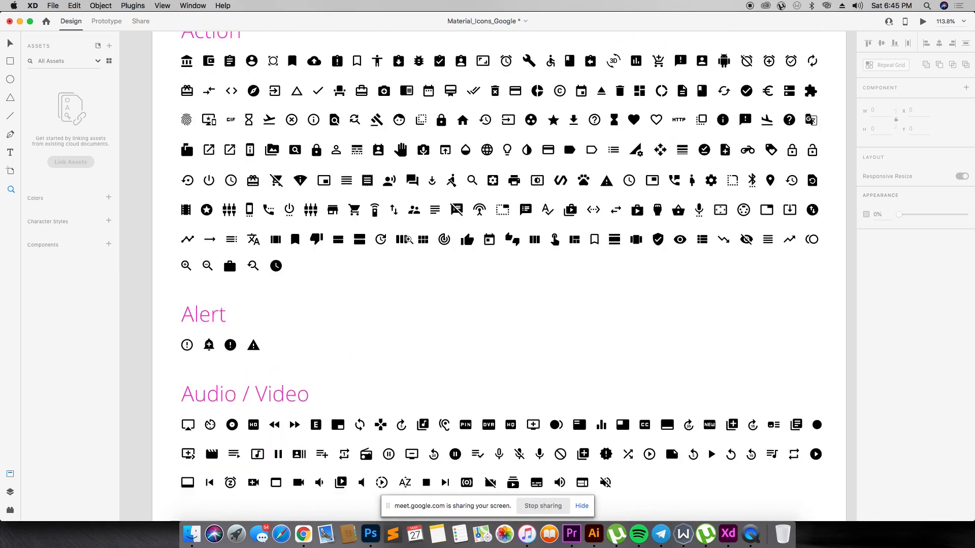
scroll(408, 239, "down", 10)
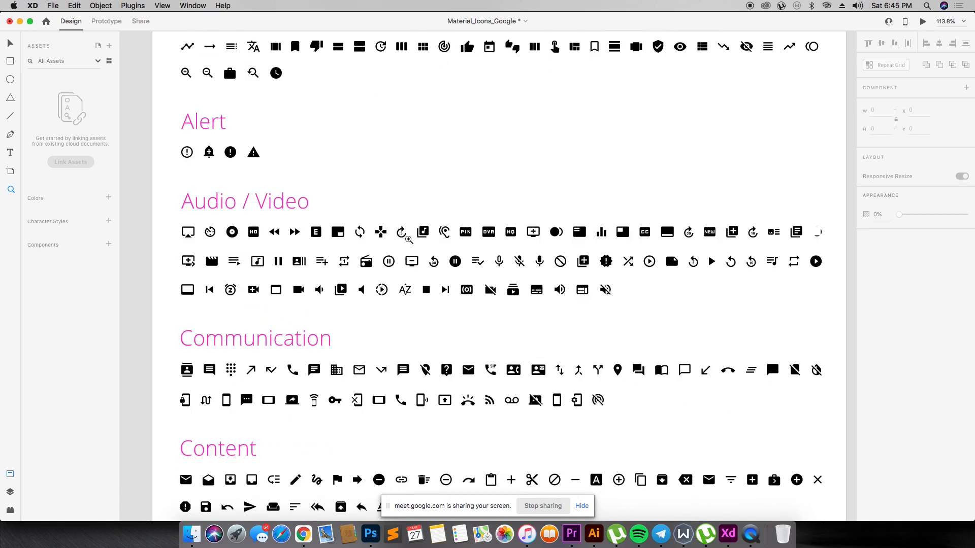
scroll(409, 239, "down", 1)
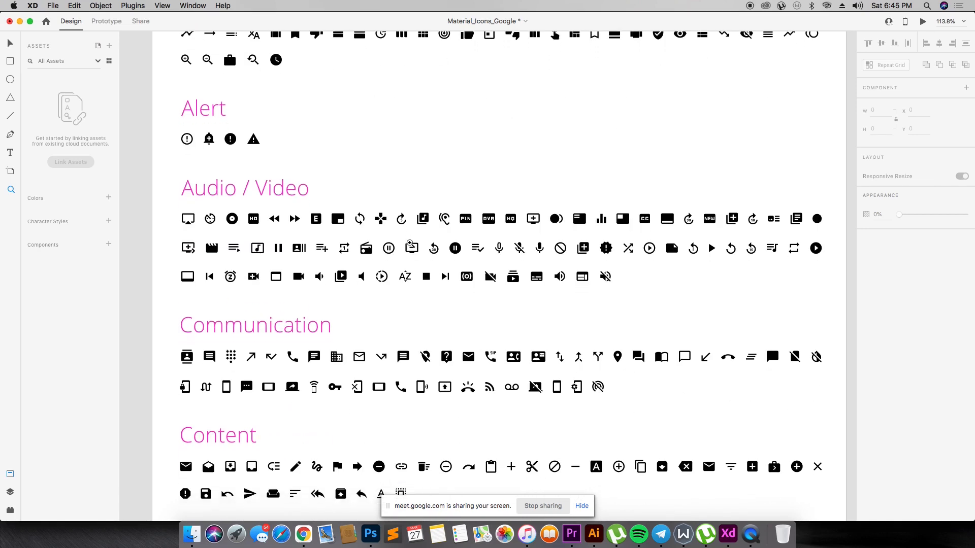
scroll(410, 244, "down", 18)
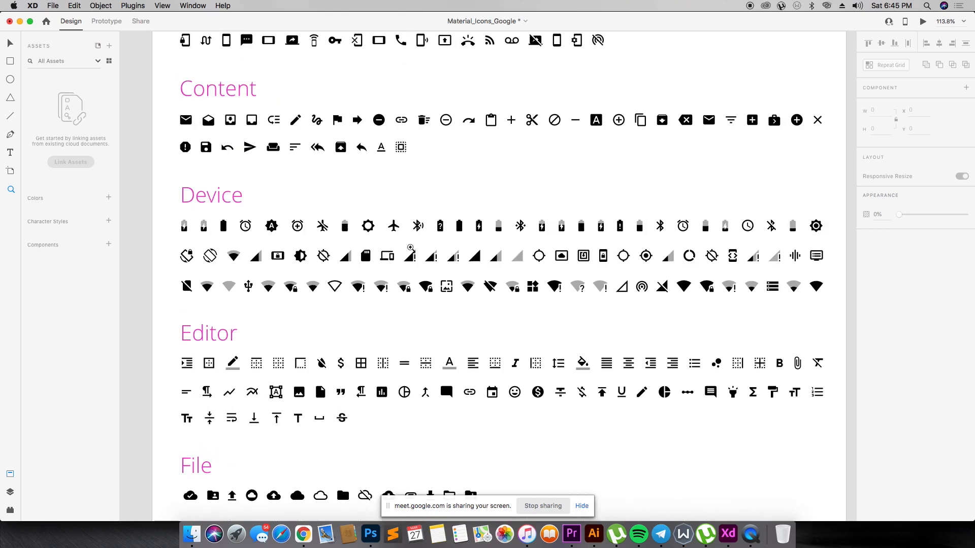
scroll(411, 248, "down", 10)
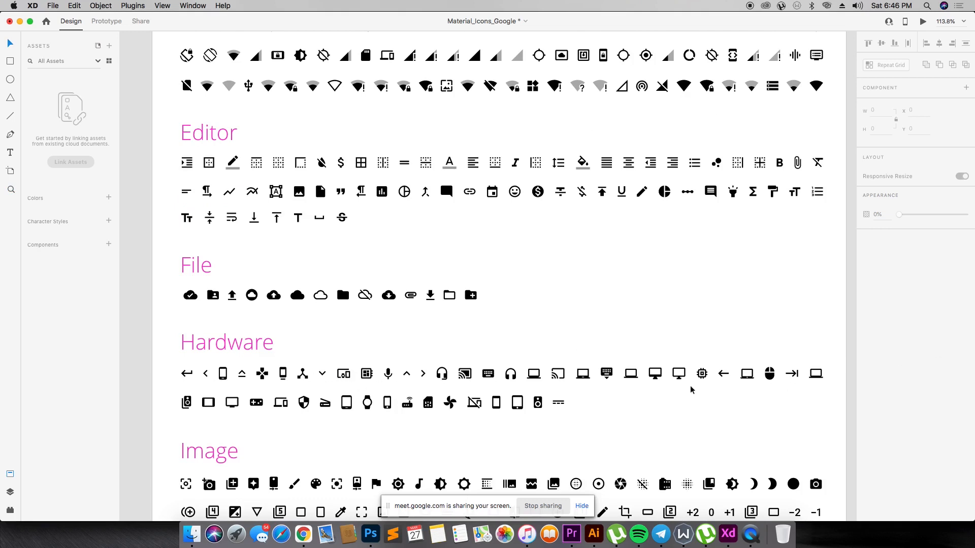
- Copy the left-arrow icon from the Navigation set into Untitled-1 and place it above the mobile-number heading at X 25, Y 33
left_click(723, 375)
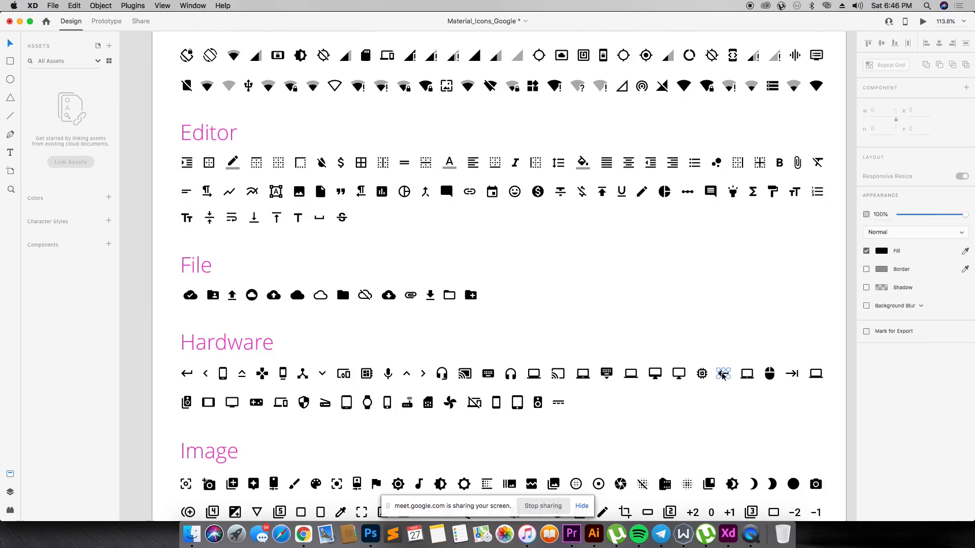
key("super+c")
scroll(720, 374, "down", 10)
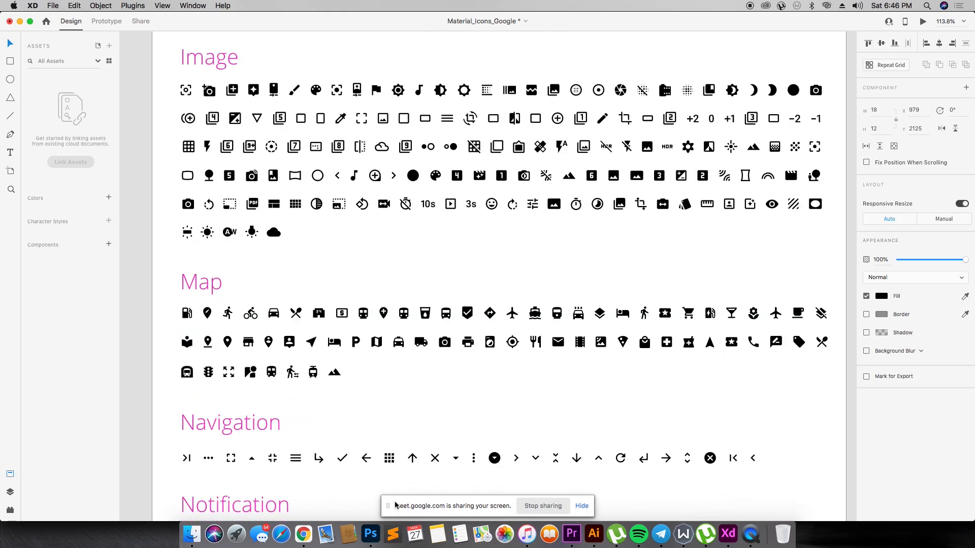
left_click(366, 459)
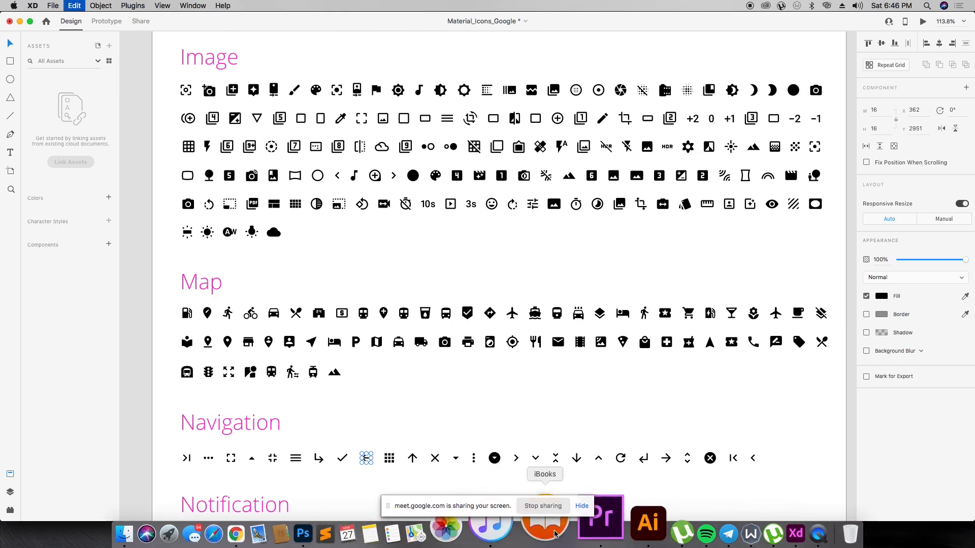
right_click(732, 537)
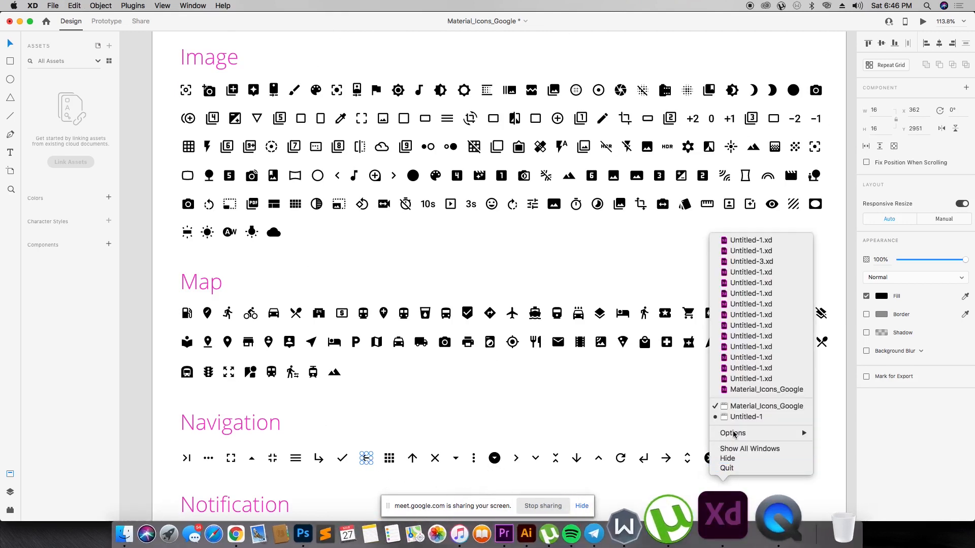
left_click(733, 407)
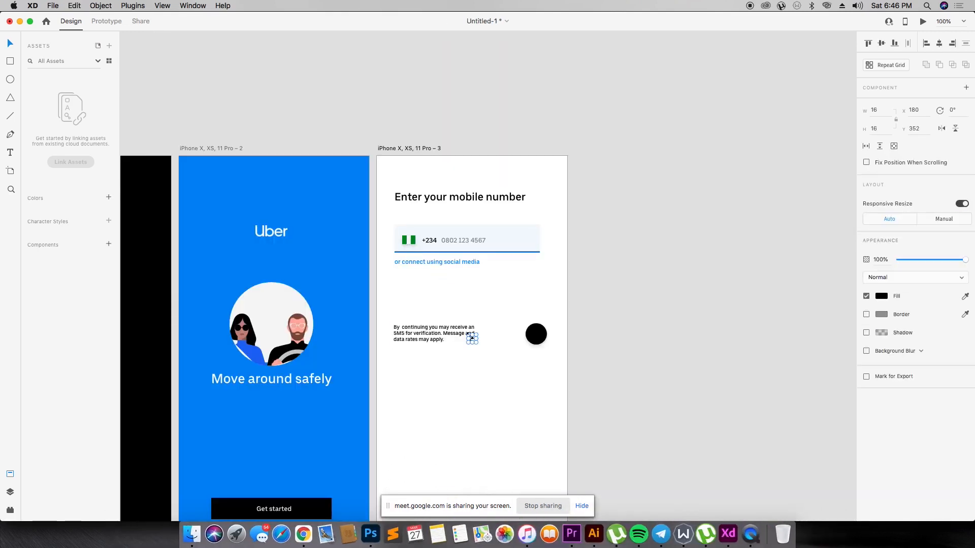
left_click_drag(472, 338, 393, 173)
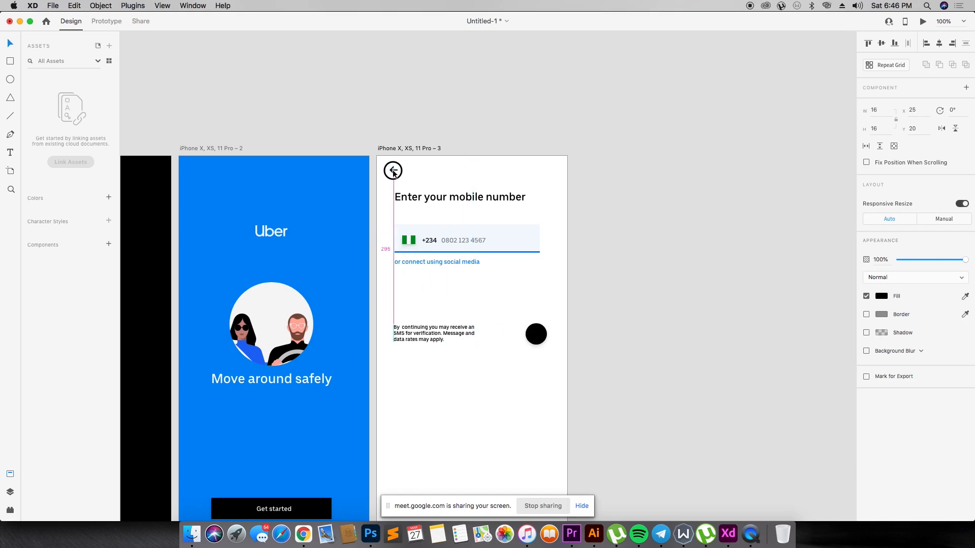
left_click_drag(394, 173, 395, 179)
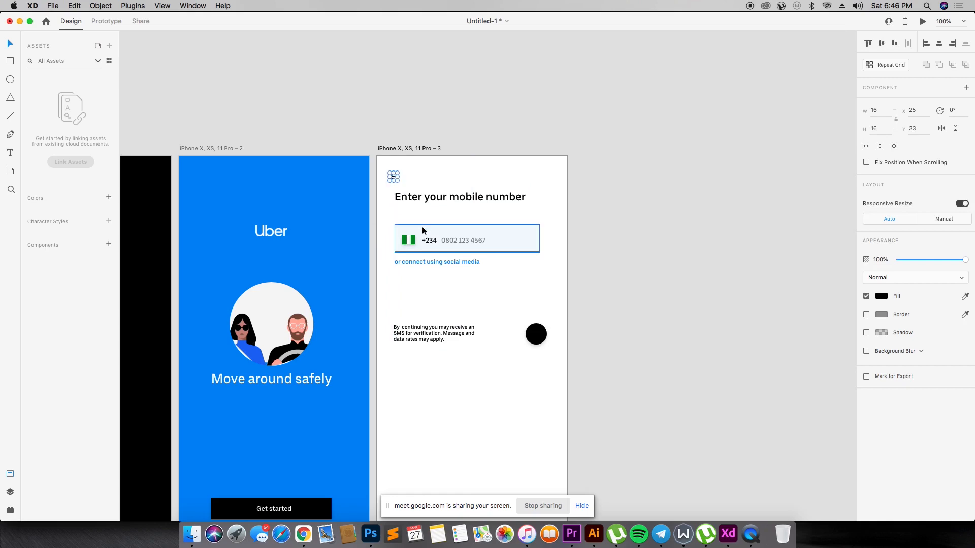
- Copy the right-arrow icon from the Navigation set in Material_Icons_Google and paste it into the mobile-number artboard of Untitled-1
right_click(742, 515)
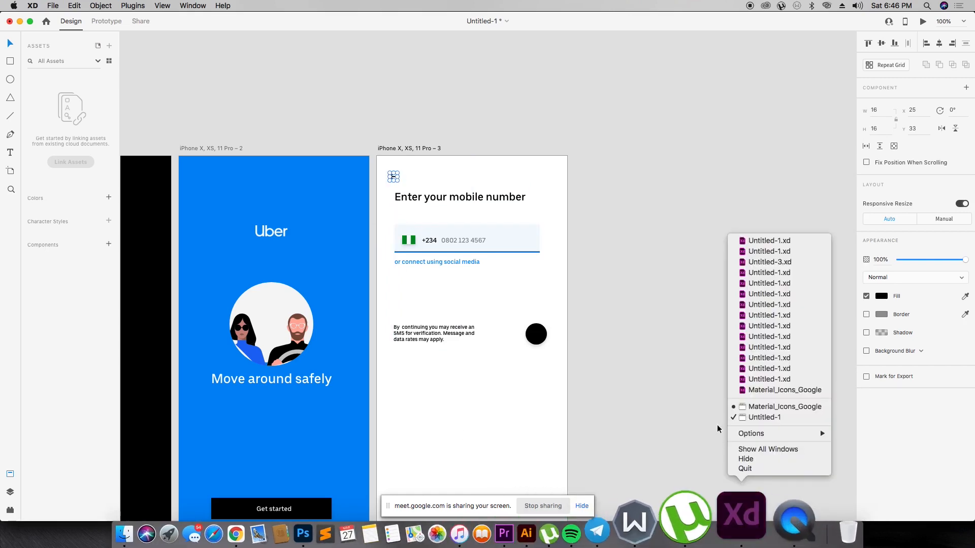
left_click(742, 408)
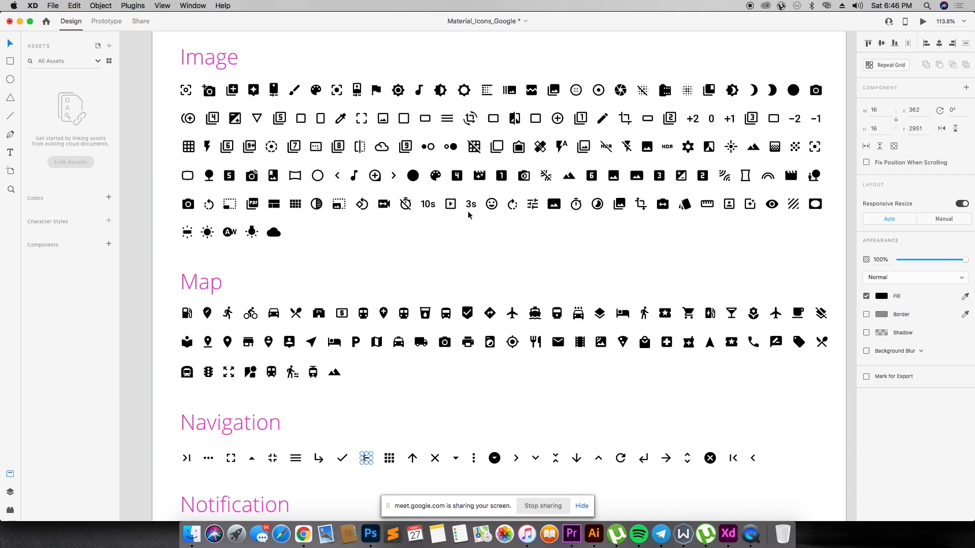
left_click(667, 459)
right_click(729, 534)
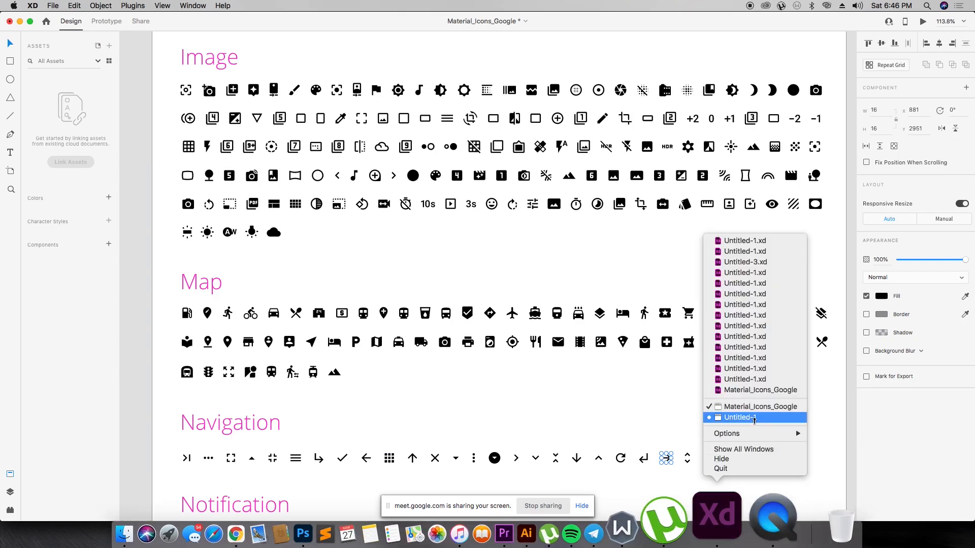
left_click(742, 414)
left_click(485, 330)
key("super+v")
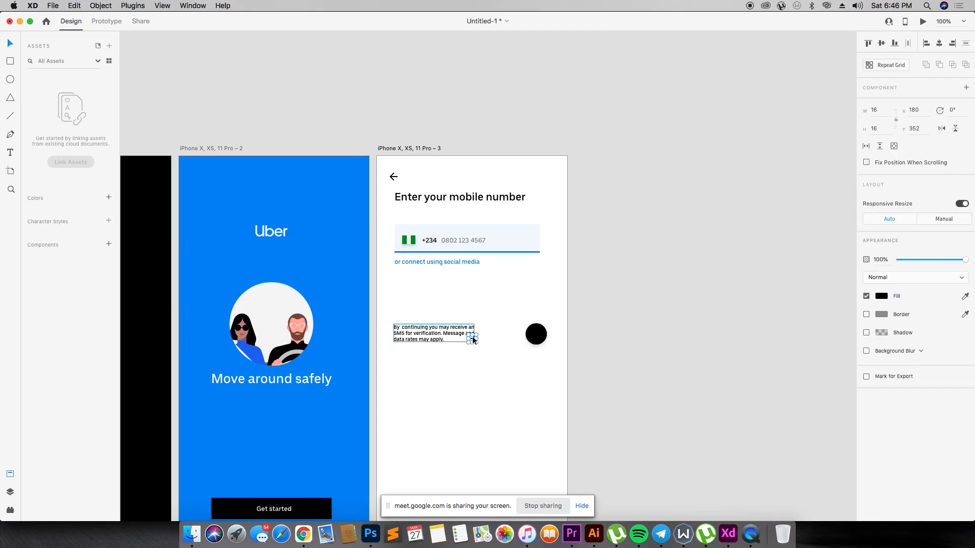
- Centre a white right arrow on the black circle and fill a second arrow with the blue sampled from the social-media link
key("z")
left_click_drag(360, 297, 679, 398)
left_click_drag(492, 290, 619, 132)
left_click(704, 314)
key("i")
left_click(445, 59)
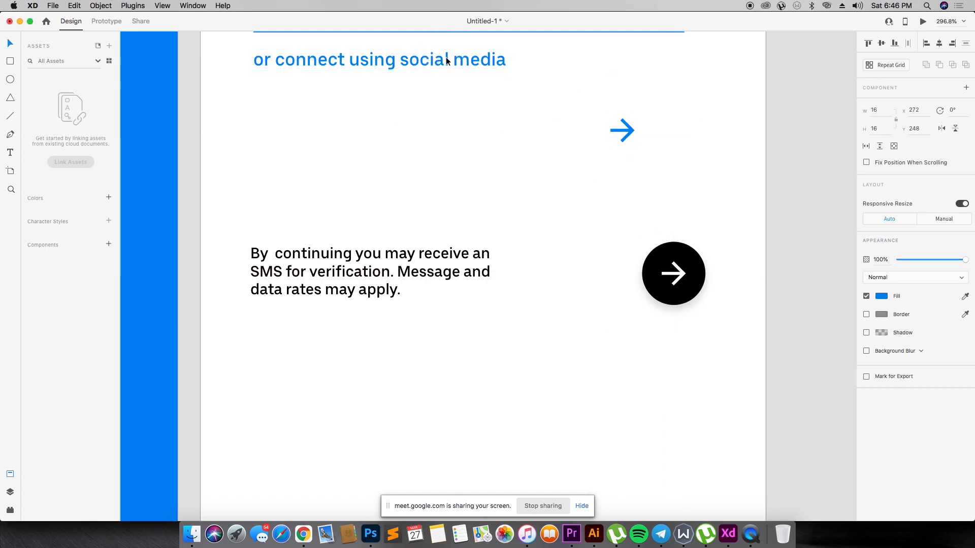
- Place the blue arrow, scaled to about 11 px, just after the social-media link and enable its shadow
left_click_drag(628, 133, 536, 65)
left_click(867, 333)
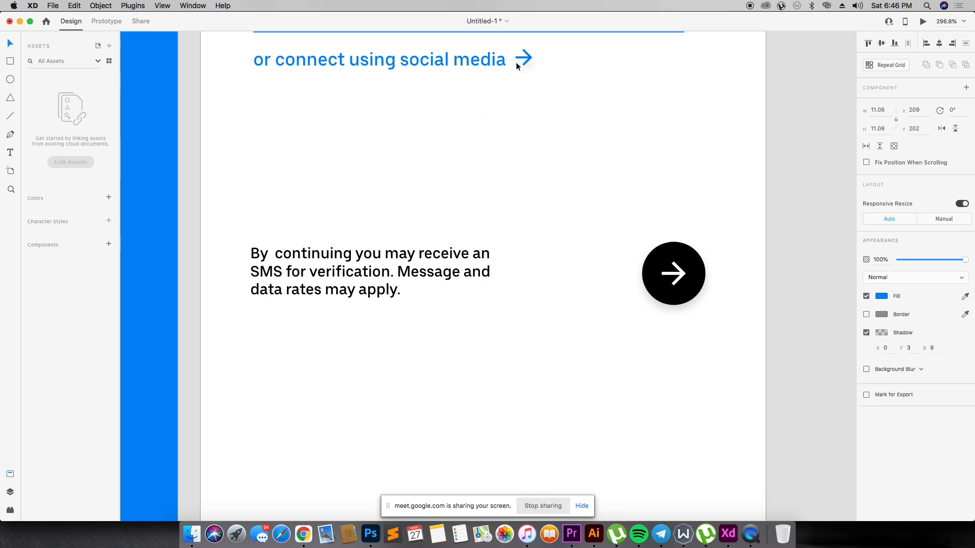
left_click(539, 83)
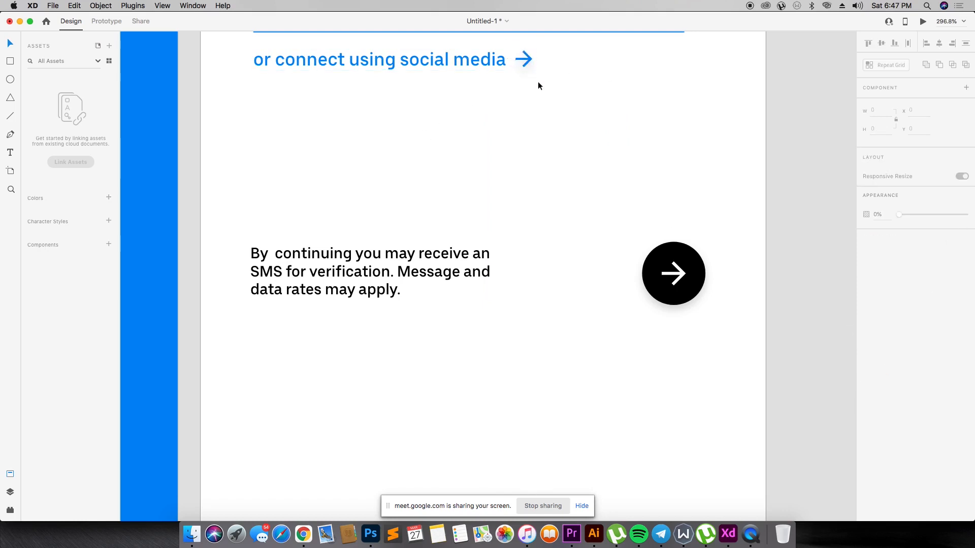
- Review the complete onboarding and mobile-number artboards side by side
key("super+minus")
key("super+minus")
key("super+minus")
key("super+minus")
key("z")
left_click_drag(197, 86, 779, 407)
left_click_drag(382, 83, 624, 366)
key("v")
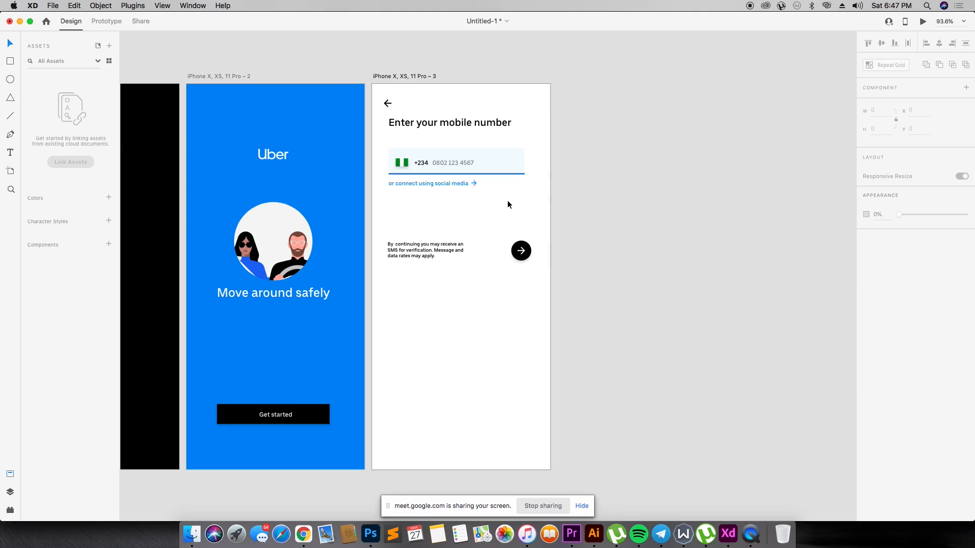
- Duplicate the mobile-number artboard and place the copy beside the original
left_click_drag(423, 75, 611, 75)
left_click(738, 93)
left_click(614, 126)
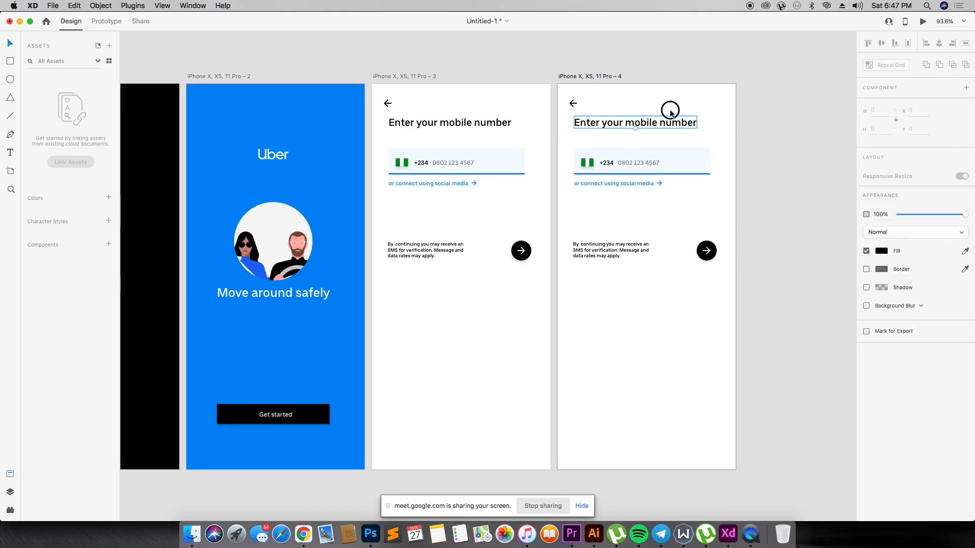
left_click_drag(711, 107, 576, 305)
left_click_drag(618, 123, 616, 144)
key("super+z")
left_click(634, 102)
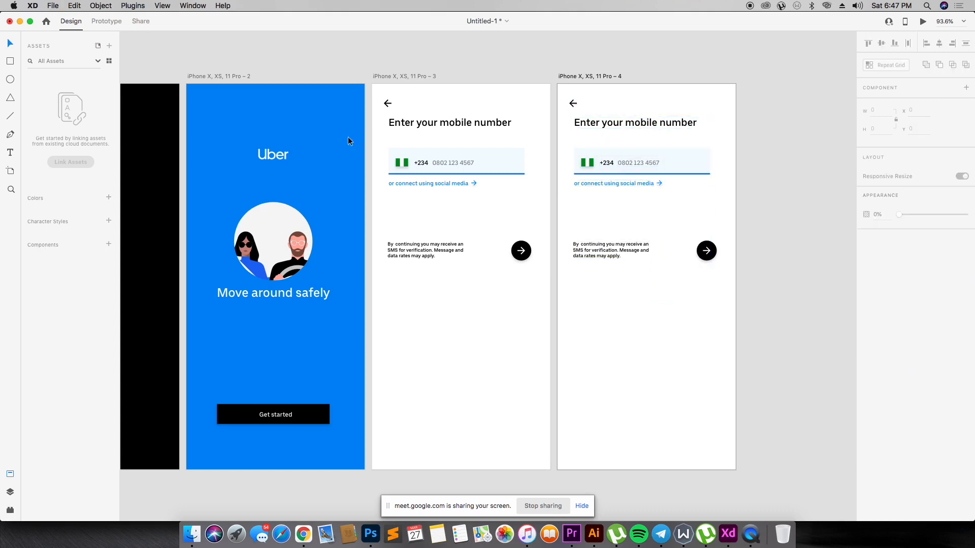
- Move everything except the back arrow down slightly on the original mobile-number artboard, leaving more space above the heading
left_click_drag(481, 105, 402, 293)
left_click_drag(533, 101, 392, 268)
left_click_drag(460, 124, 461, 144)
left_click(477, 116)
- Change the heading on the duplicated artboard to "Choose an account"
left_click_drag(673, 104, 591, 281)
left_click(630, 405)
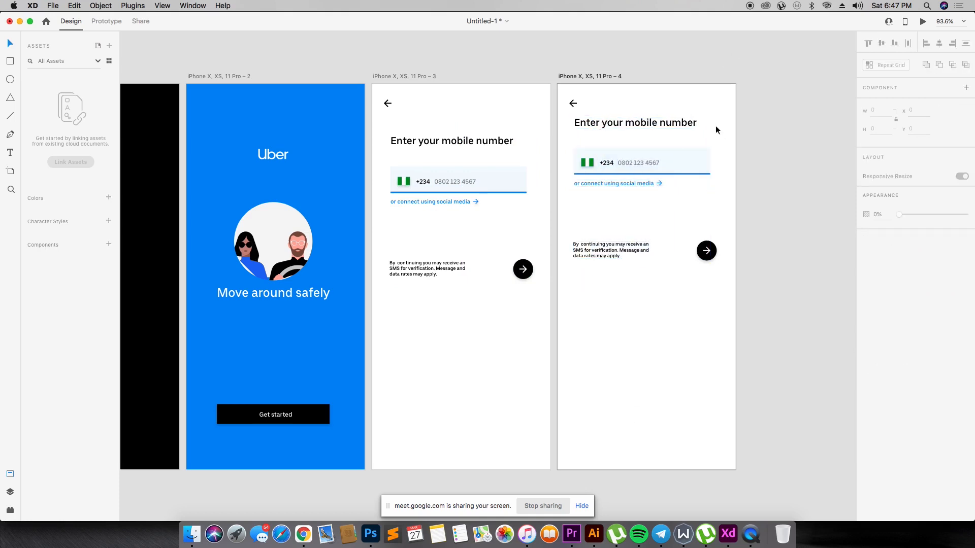
left_click(670, 120)
double_click(670, 122)
type("C")
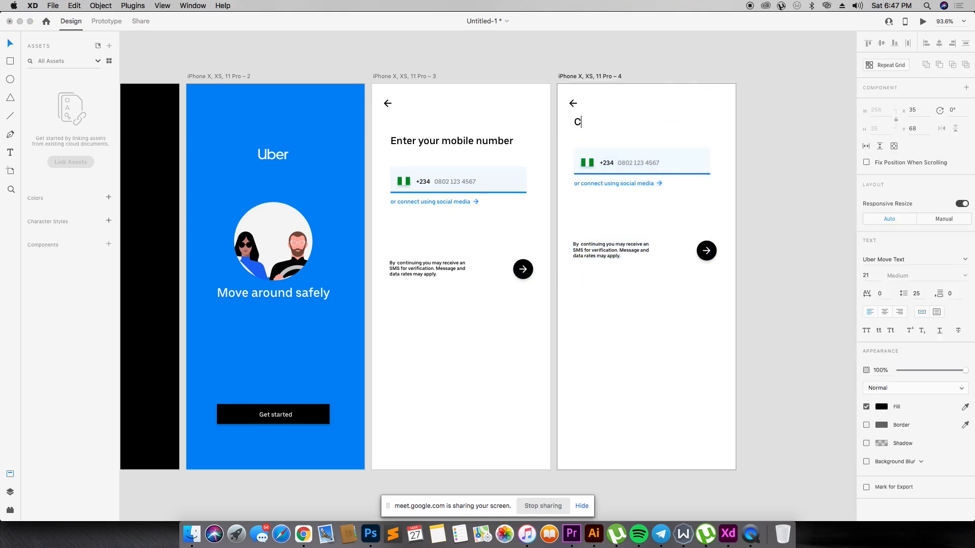
type("hoose an account")
left_click(749, 119)
- Move the heading, phone field, social-media link, notice and arrow button down below the back arrow on the duplicated artboard
left_click_drag(707, 113, 579, 282)
left_click(750, 102)
left_click_drag(750, 99, 568, 301)
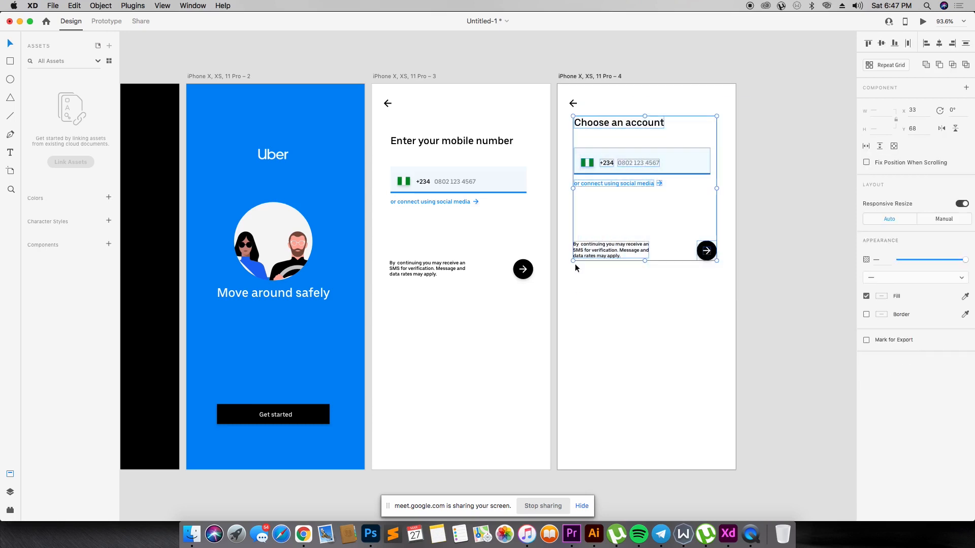
left_click_drag(625, 126, 623, 141)
left_click(626, 154)
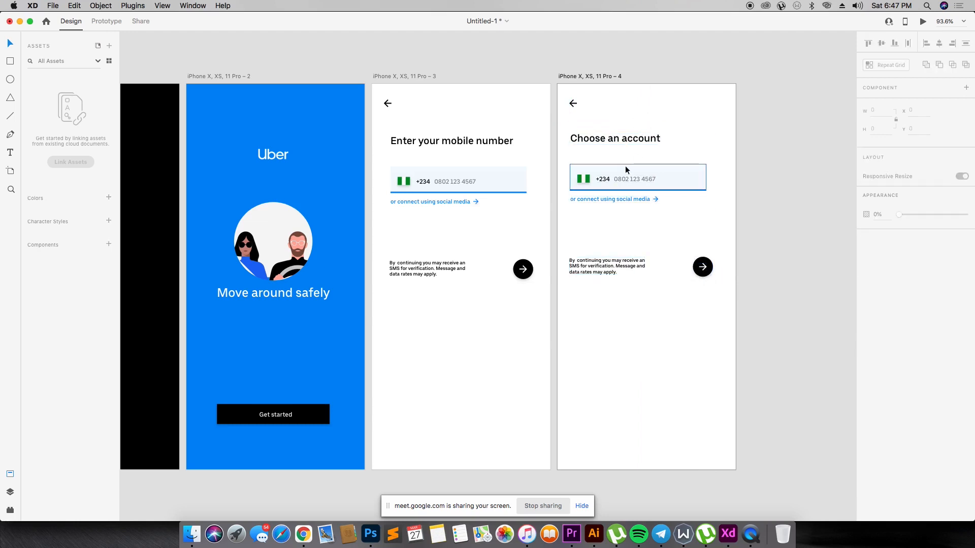
- Delete the round black arrow button from the "Choose an account" artboard
left_click_drag(579, 233, 729, 298)
left_click_drag(690, 240, 726, 308)
key("Delete")
- Try the SMS notice centred horizontally on the artboard, with centred and left-aligned text
left_click(599, 263)
left_click(886, 313)
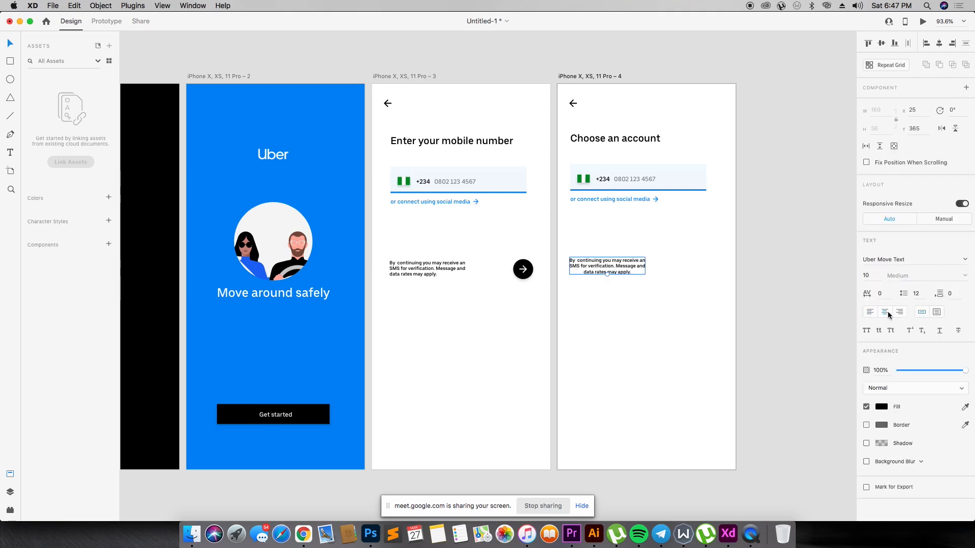
left_click(938, 43)
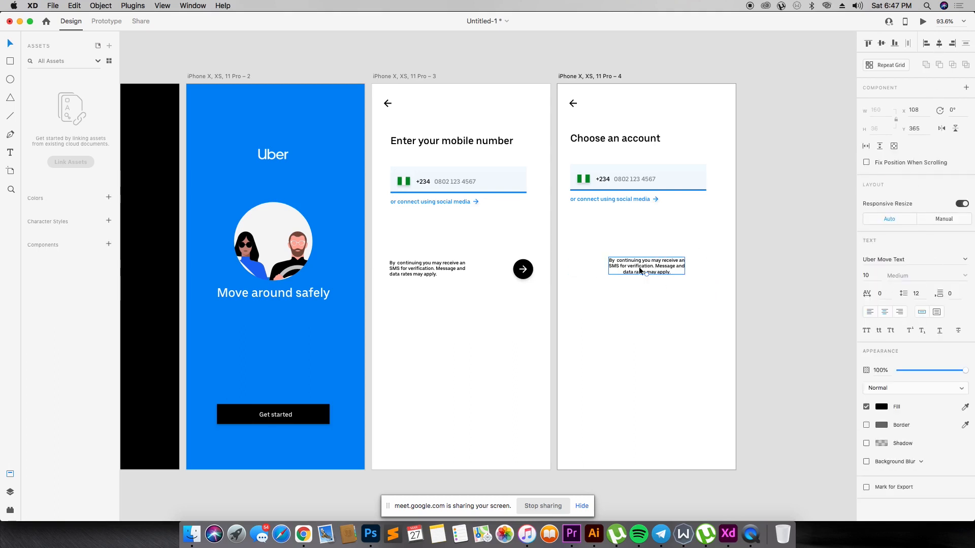
double_click(640, 271)
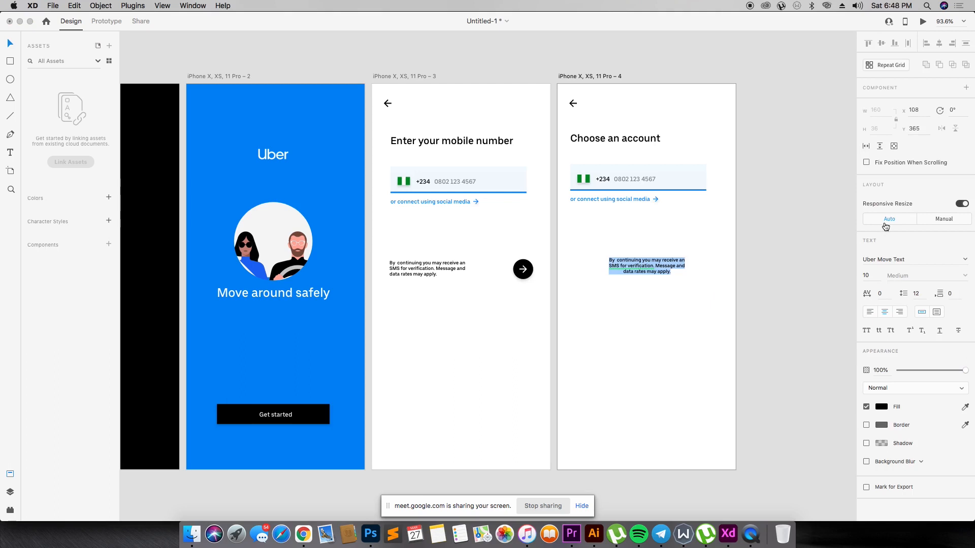
left_click(870, 312)
key("Escape")
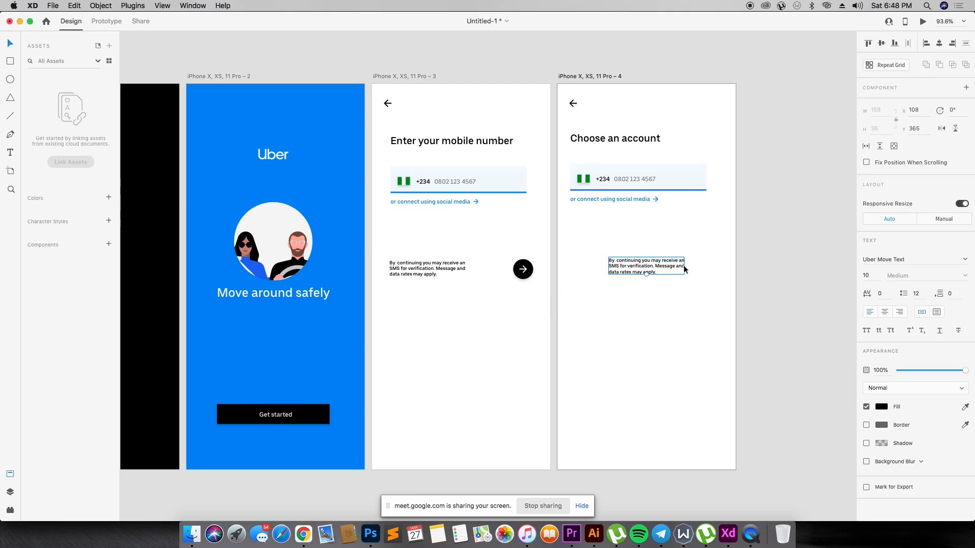
- Restyle the phone field's rectangle with no fill, a visible border, 85% opacity and a corner radius of 8
left_click_drag(539, 92, 762, 374)
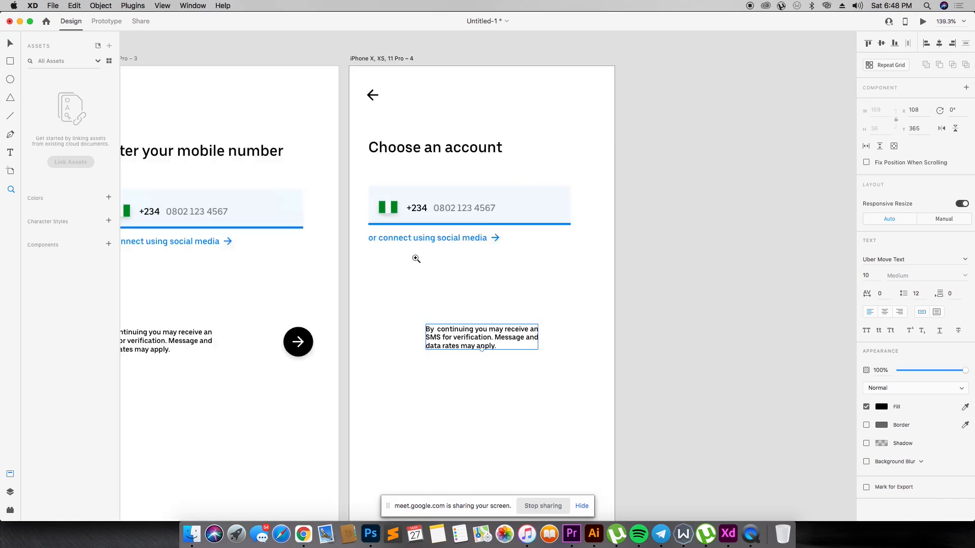
left_click(423, 190)
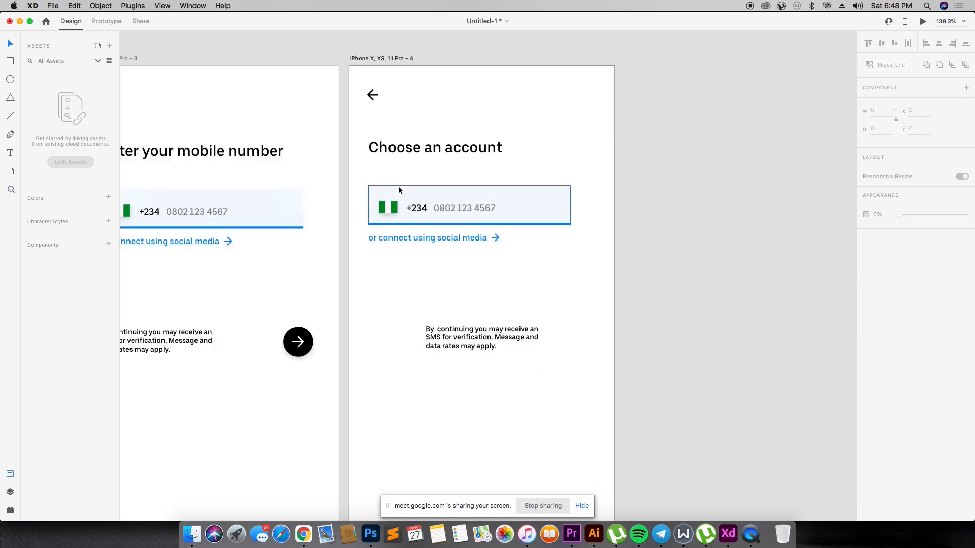
left_click(866, 333)
left_click(866, 315)
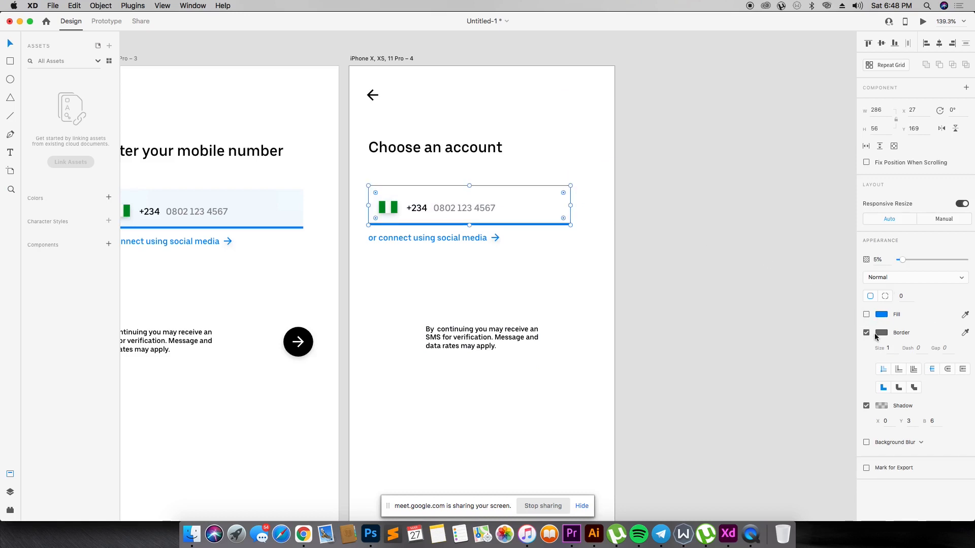
left_click_drag(924, 261, 955, 255)
type("8")
left_click(466, 261)
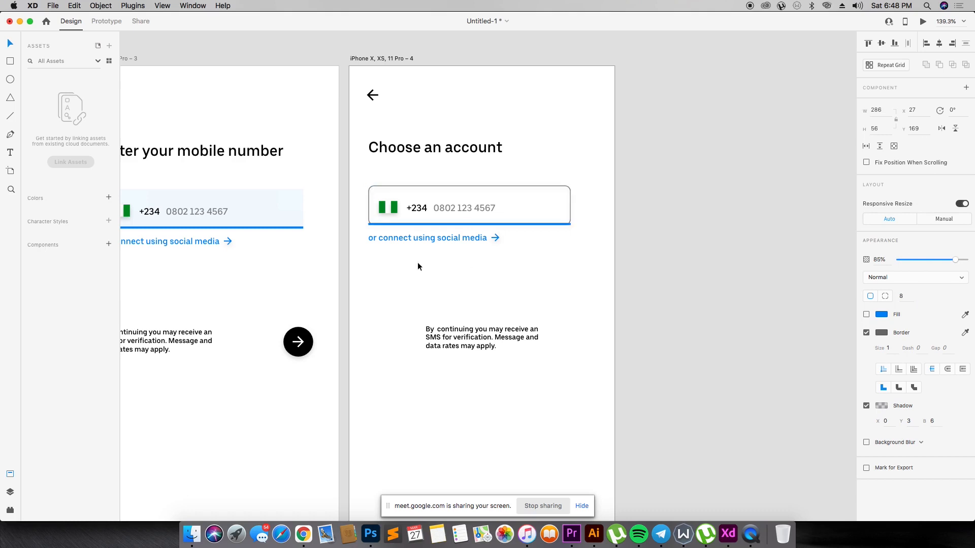
- Delete the blue underline, the flag, and the social-media link with its arrow from the "Choose an account" artboard
left_click(508, 222)
left_click(511, 223)
key("Delete")
left_click(392, 202)
key("Delete")
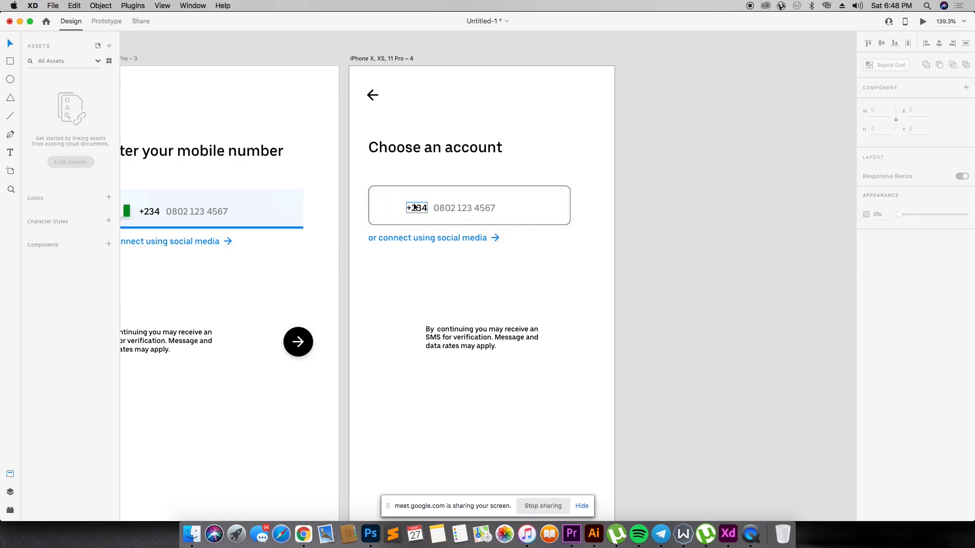
left_click(420, 235)
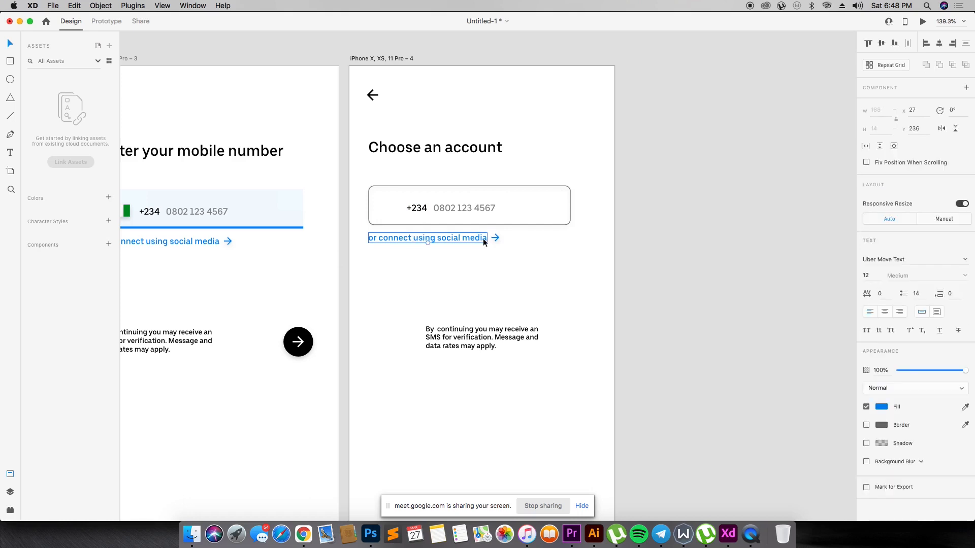
key("Delete")
left_click(494, 238)
key("Delete")
- Move the SMS notice to line up with the left edge of the outlined box
left_click(462, 330)
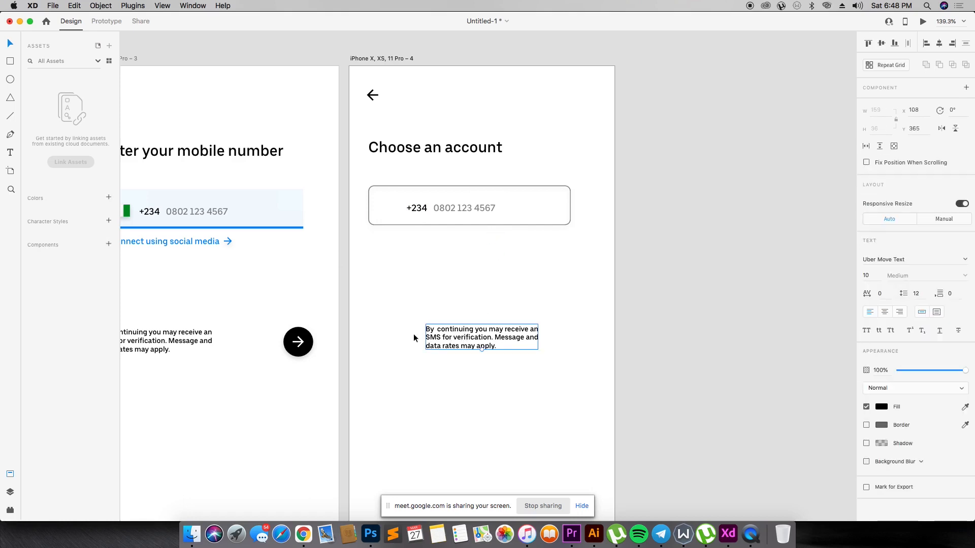
left_click_drag(427, 337, 370, 332)
left_click(421, 284)
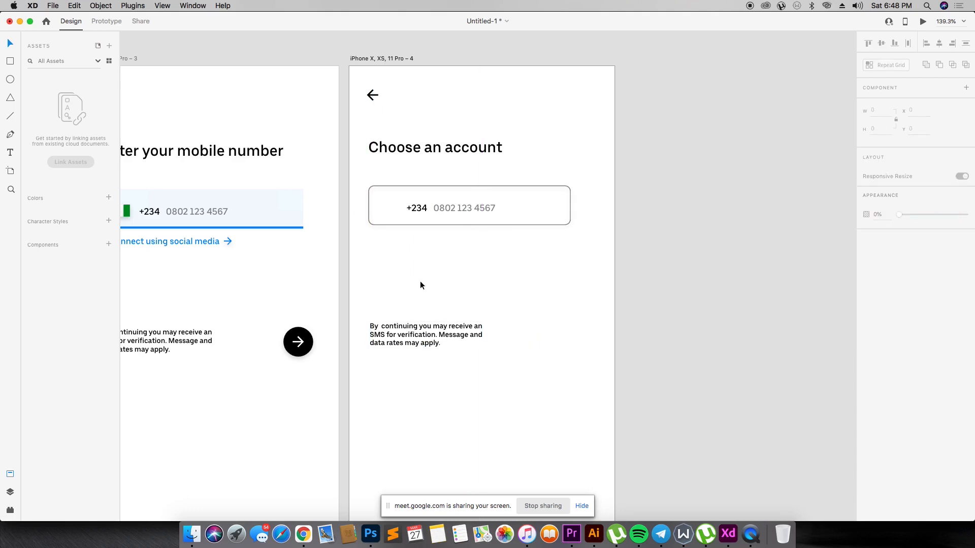
- Delete the country code and replace the placeholder number in the outlined box with "Continue with Facebook"
left_click(420, 210)
key("Delete")
double_click(452, 210)
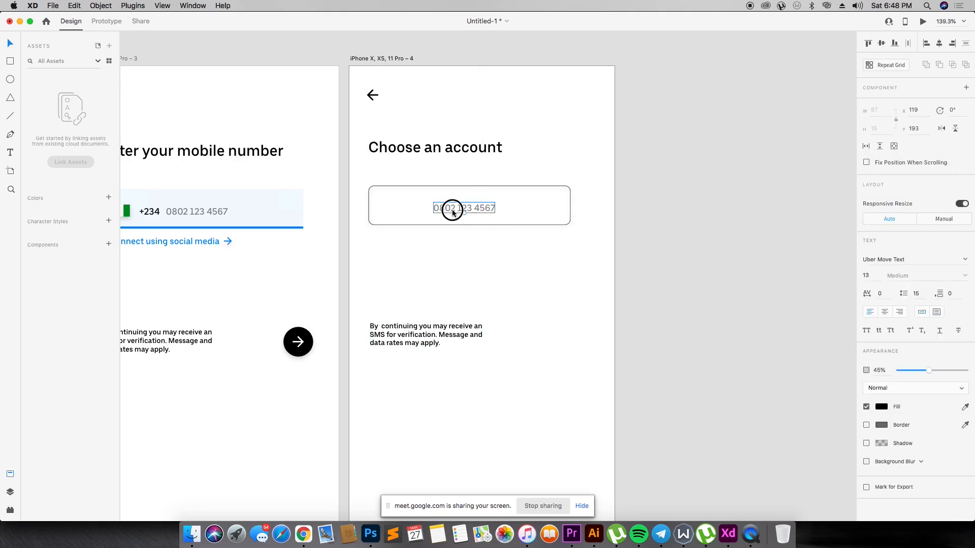
type("Continue with Facebook")
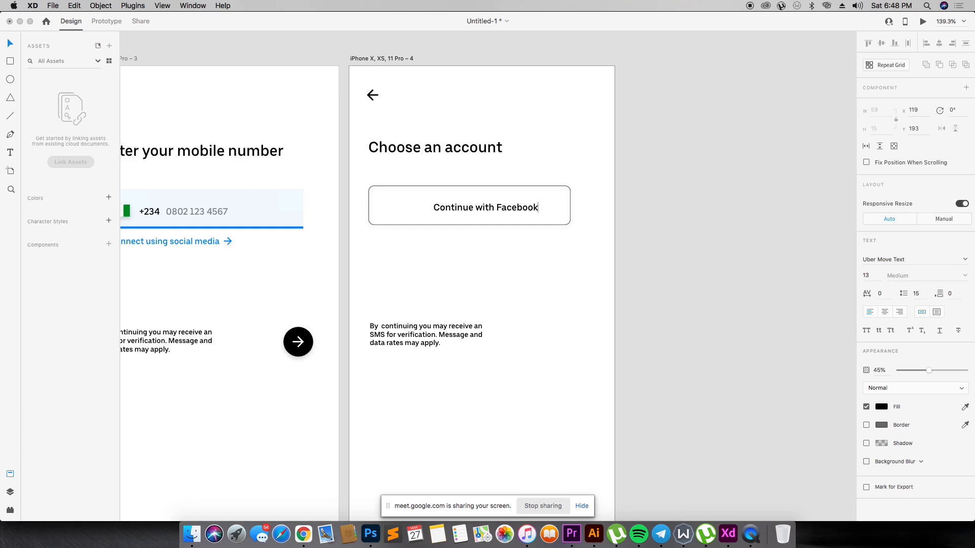
left_click(447, 282)
- Position the "Continue with Facebook" label in the middle of the outlined box and raise its opacity to 100%
left_click_drag(528, 206, 505, 203)
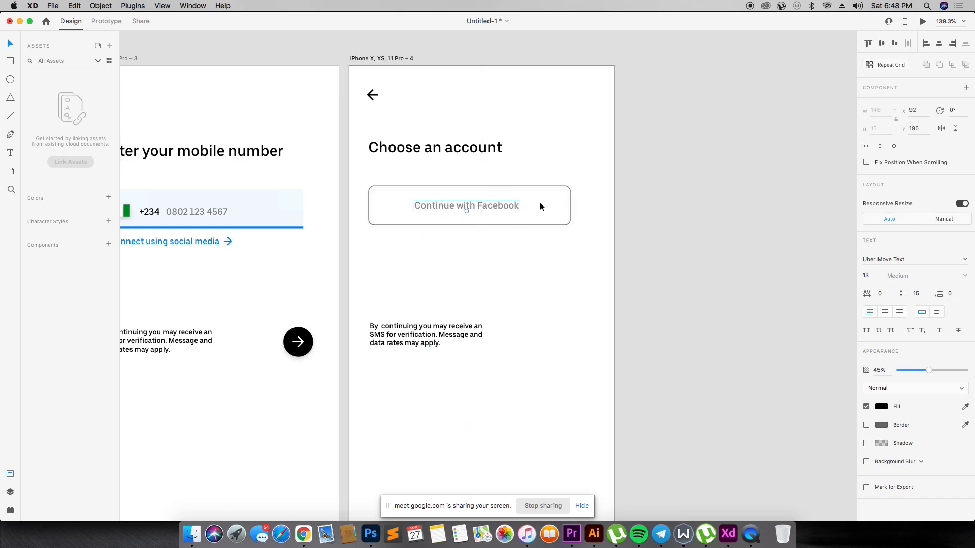
left_click_drag(934, 376, 967, 371)
left_click_drag(487, 208, 485, 213)
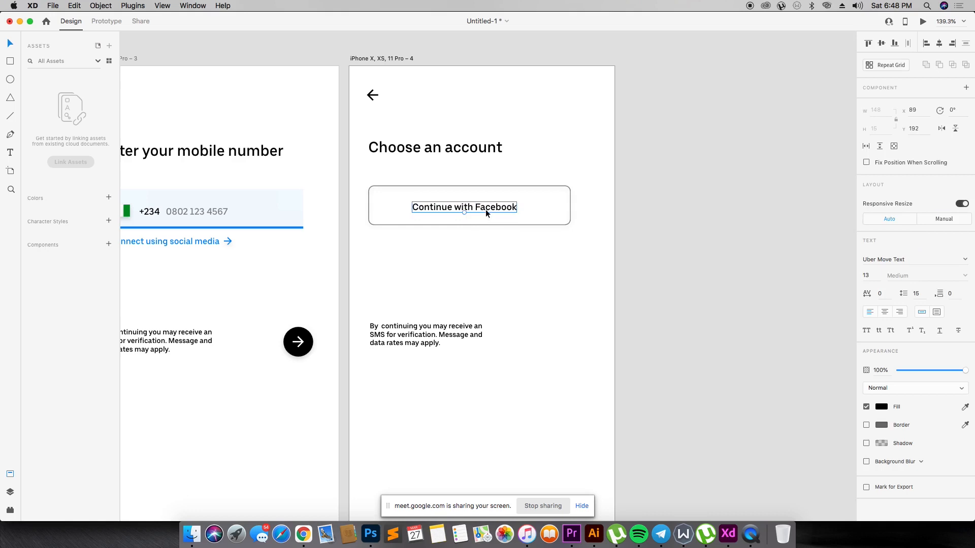
key("Up")
key("Left")
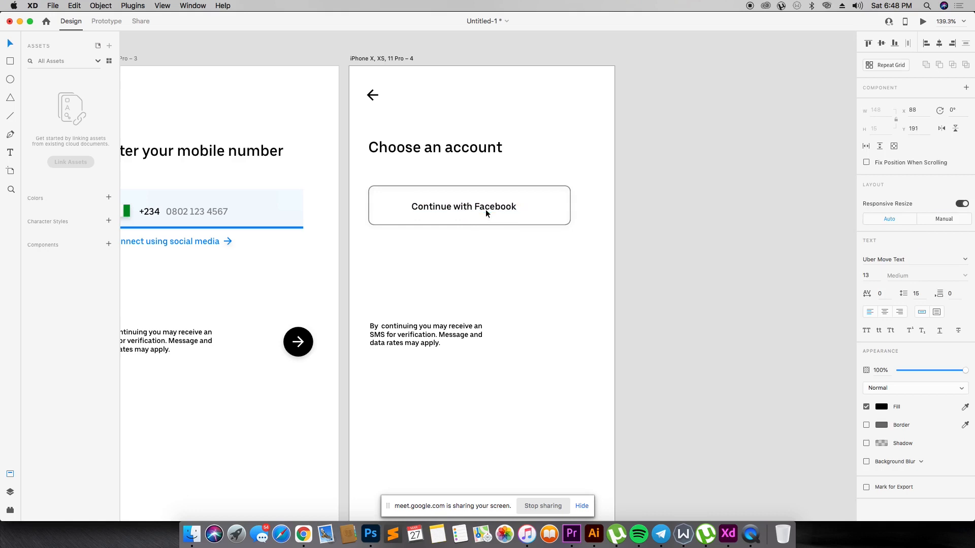
- Set the font size of the "Continue with Facebook" label to 14
left_click(869, 275)
type("15")
key("Return")
left_click(867, 274)
type("14")
key("Return")
left_click(541, 267)
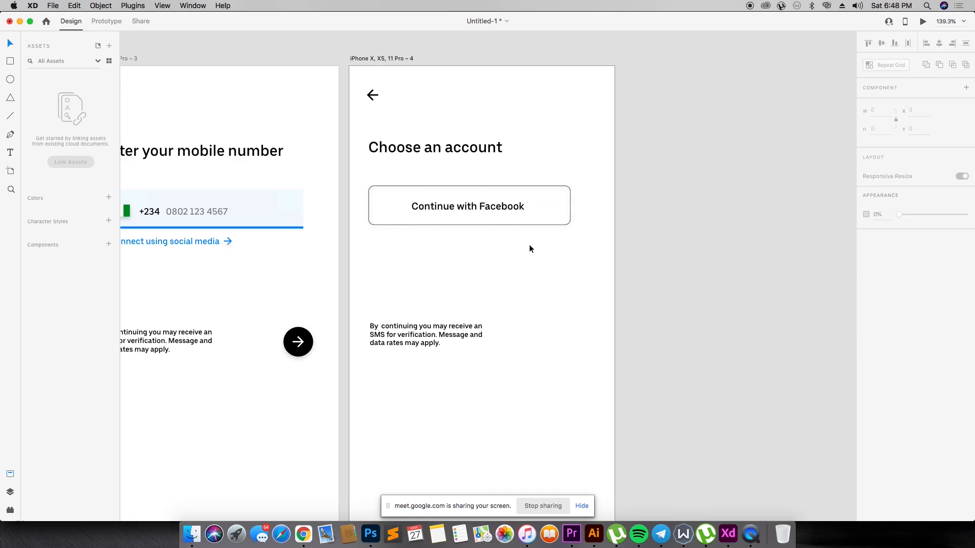
- Nudge the enlarged "Continue with Facebook" label back to the centre of its box
left_click_drag(515, 211, 514, 213)
key("Escape")
left_click_drag(368, 170, 574, 262)
left_click(574, 261)
left_click(491, 210)
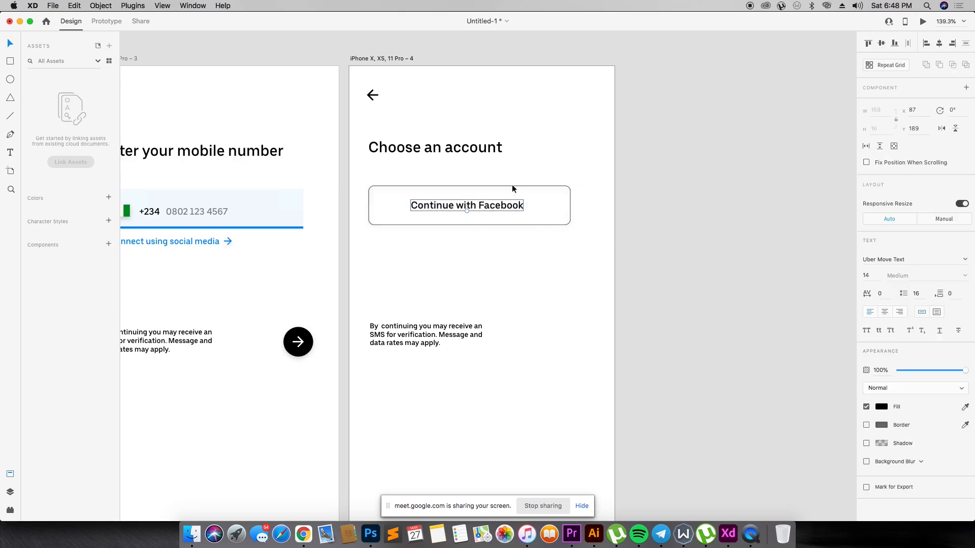
- Set the Facebook button rectangle's opacity to 100% and its border colour to black
left_click(513, 187)
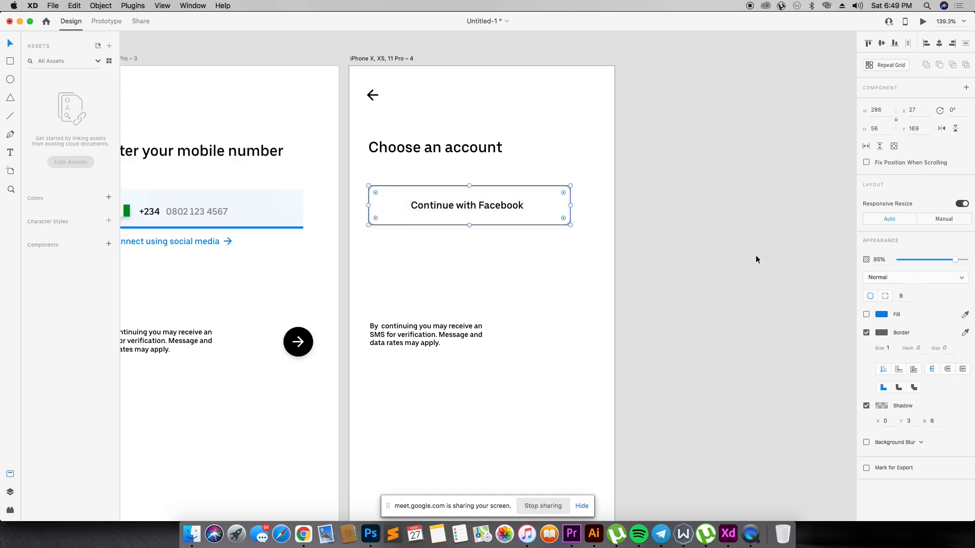
left_click_drag(956, 260, 968, 260)
left_click(510, 195)
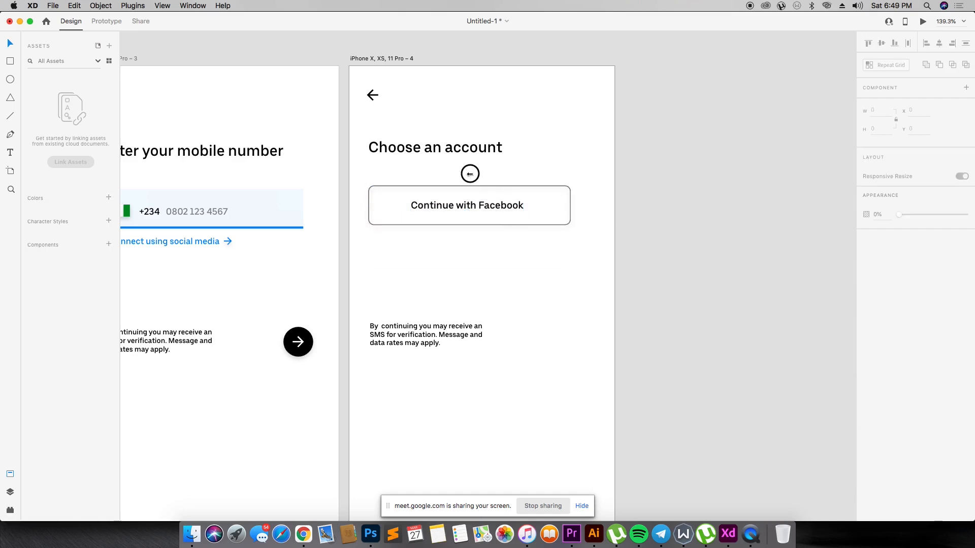
left_click(471, 186)
left_click(881, 333)
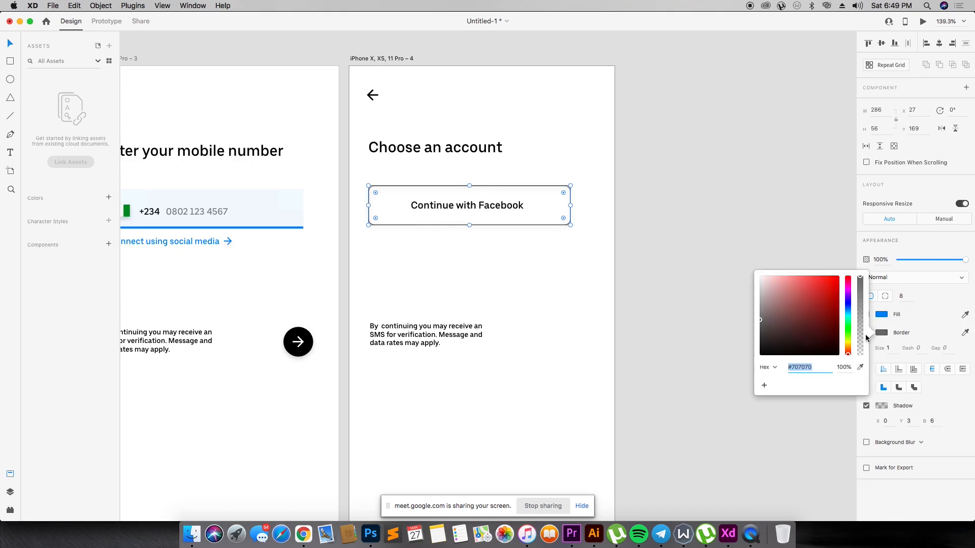
left_click(660, 321)
- Stack two copies of the "Continue with Facebook" button below the original and move the SMS notice just beneath them
left_click(485, 206)
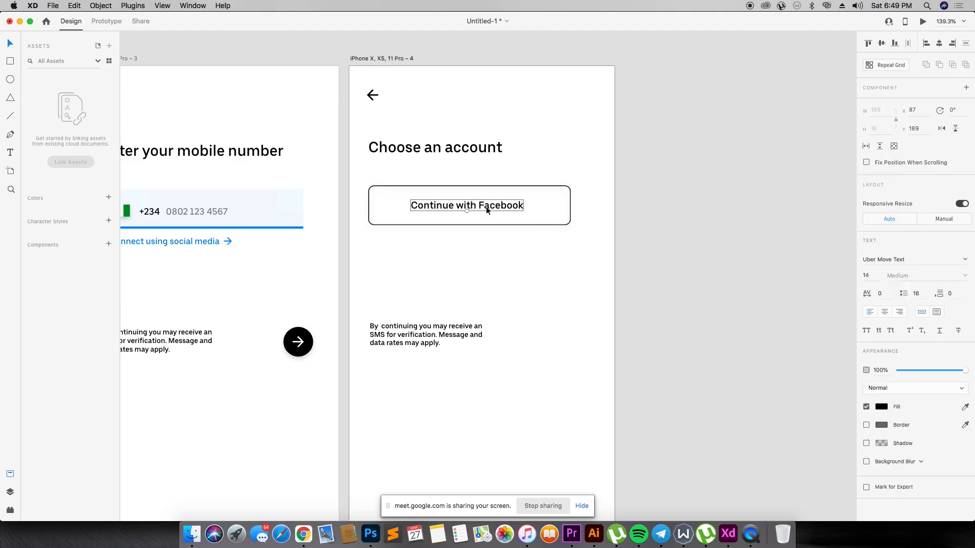
left_click(508, 187, "shift")
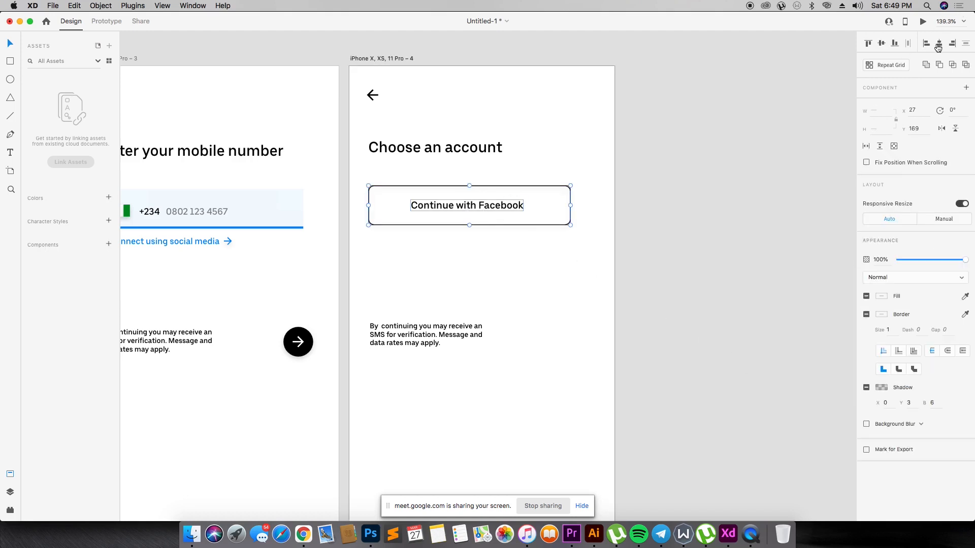
left_click(651, 152)
left_click_drag(513, 175, 396, 271)
left_click_drag(482, 212, 483, 255)
left_click(598, 244)
left_click_drag(621, 244, 409, 279)
left_click_drag(456, 255, 456, 301)
left_click_drag(464, 335, 464, 342)
- Change the second button's label to "Continue with Google"
double_click(482, 253)
left_click(479, 253)
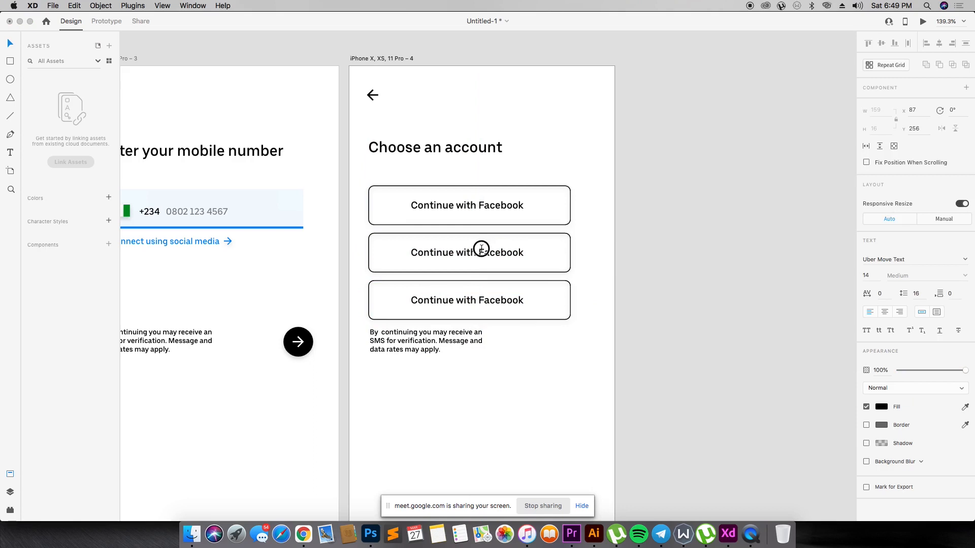
left_click_drag(480, 253, 542, 255)
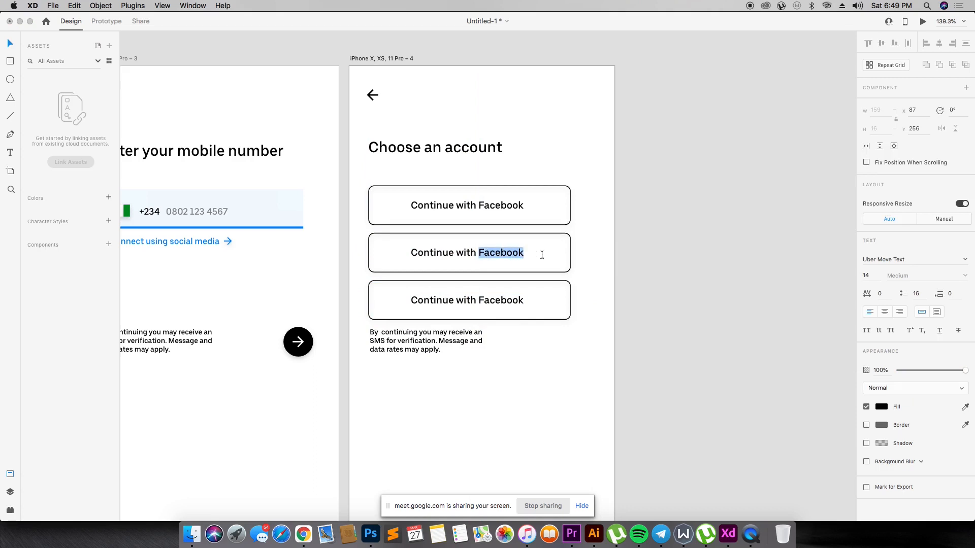
type("Gooe")
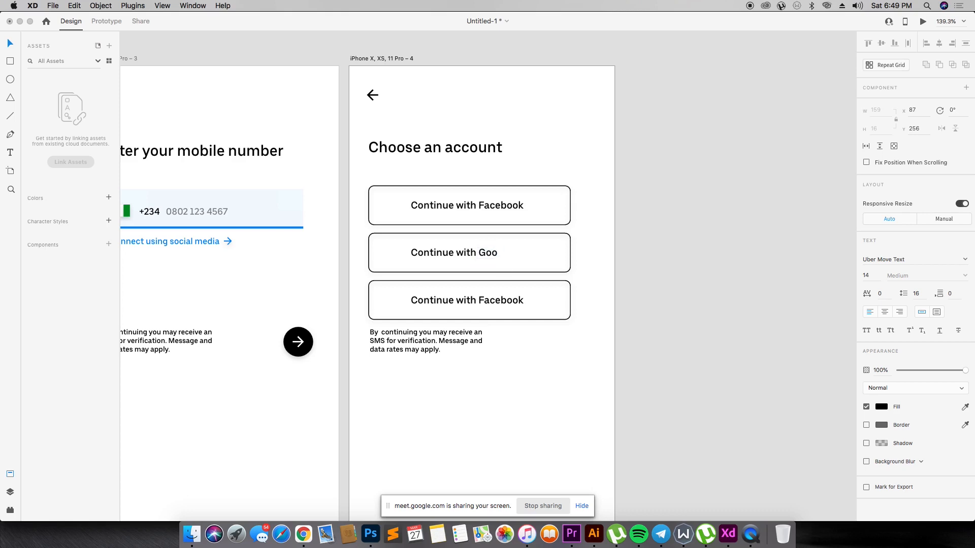
- Change the third button's label to "Continue with Apple"
double_click(515, 294)
left_click(479, 300)
left_click_drag(479, 300, 633, 297)
type("Apple")
key("Escape")
left_click(531, 353)
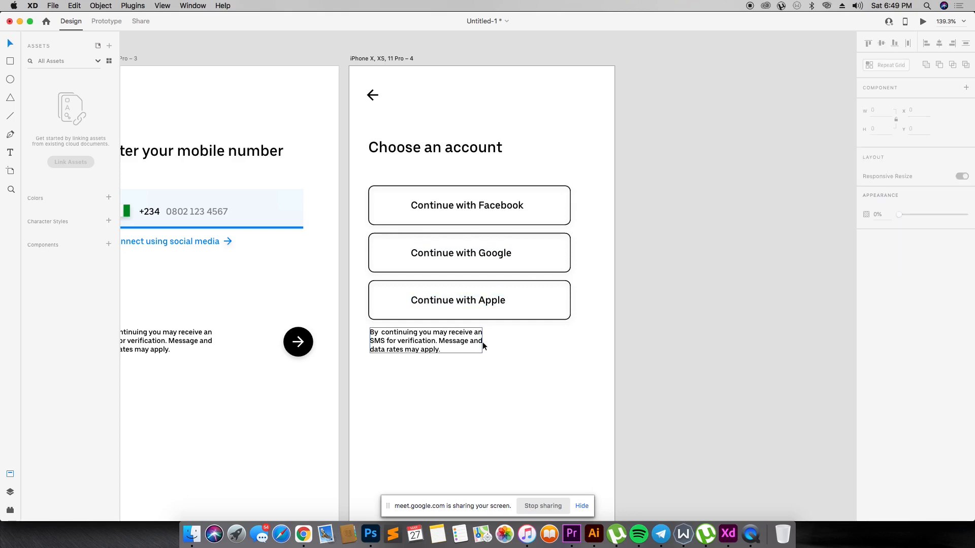
left_click(228, 242)
mouse_move(230, 246)
left_mouse_down()
mouse_move(548, 202)
mouse_move(370, 219)
mouse_move(243, 249)
mouse_move(227, 242)
left_mouse_up()
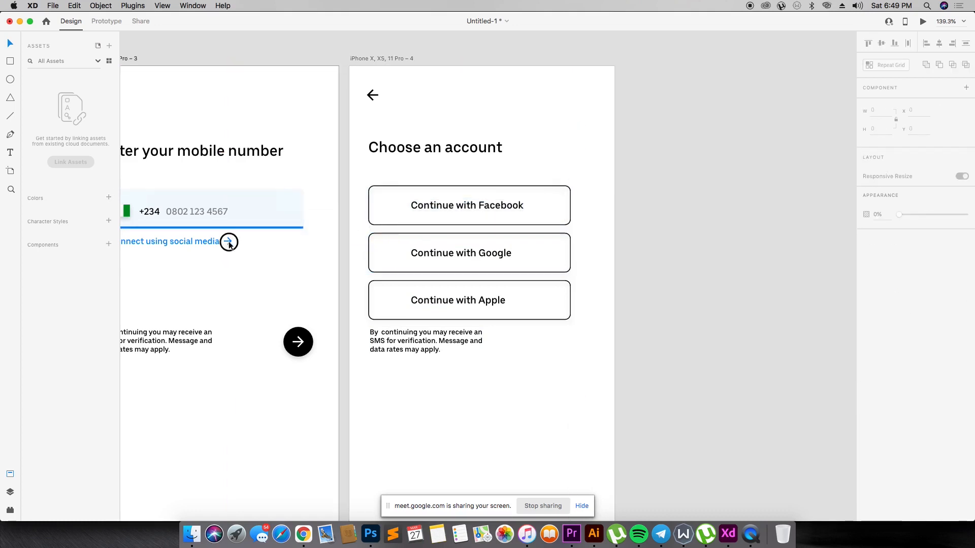
- Copy the right-pointing chevron from the Navigation icons in Material_Icons_Google and paste it into the Untitled-1 document
left_click(228, 241)
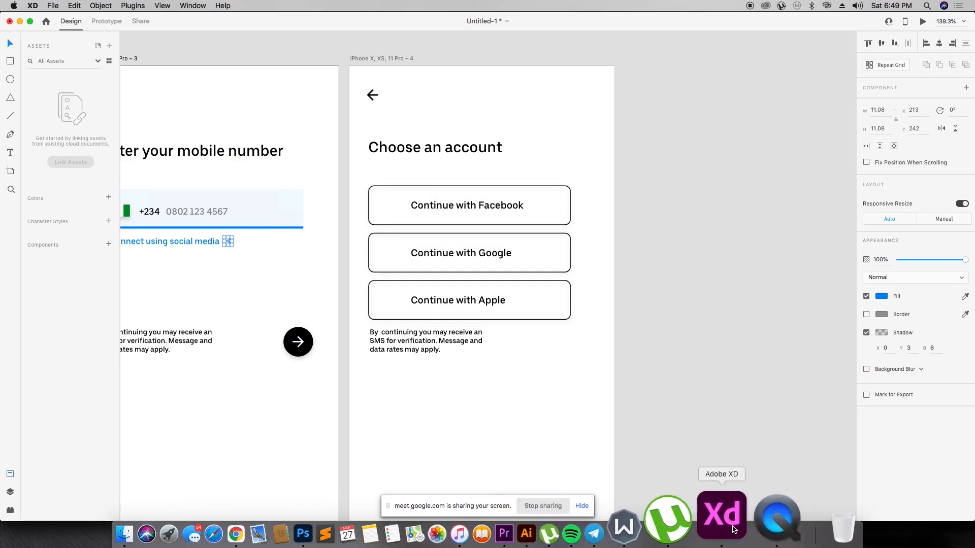
right_click(734, 528)
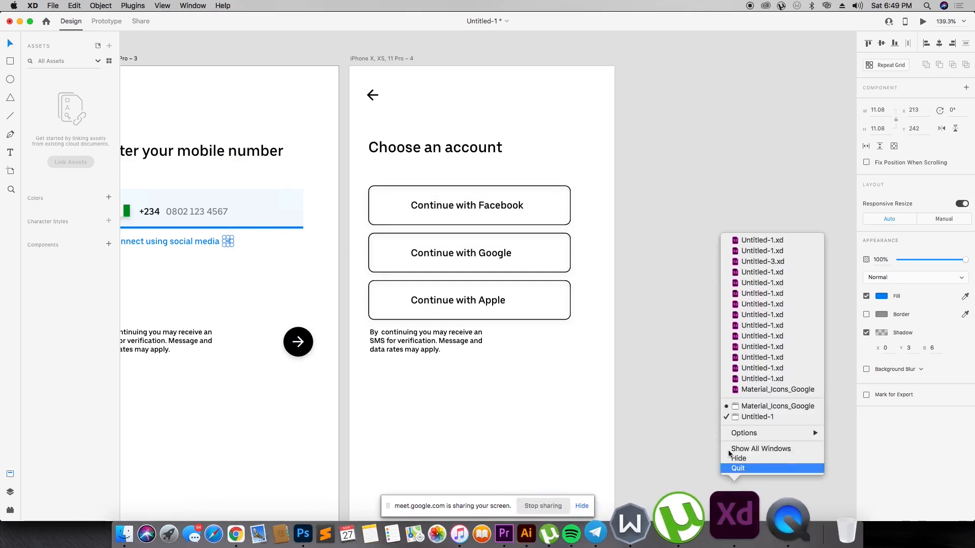
left_click(745, 407)
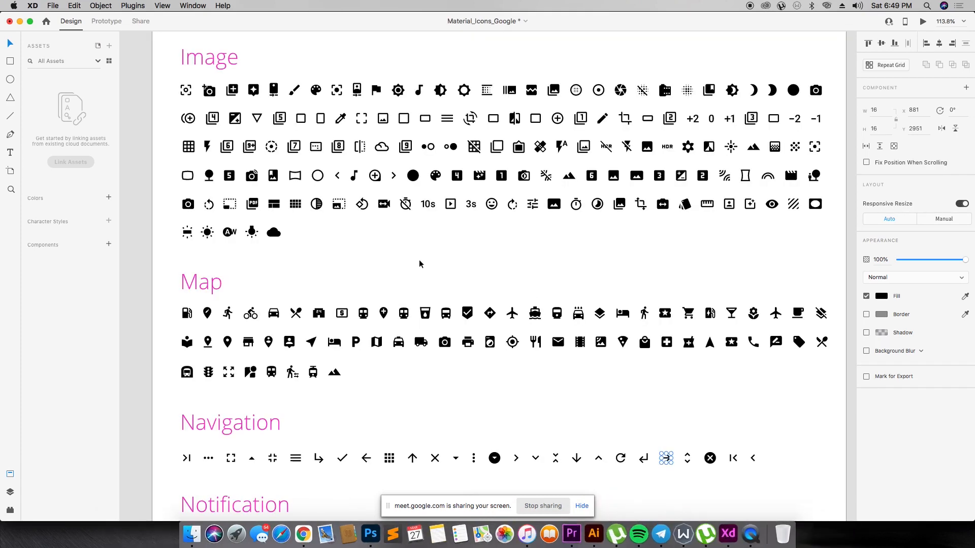
left_click(516, 460)
right_click(728, 528)
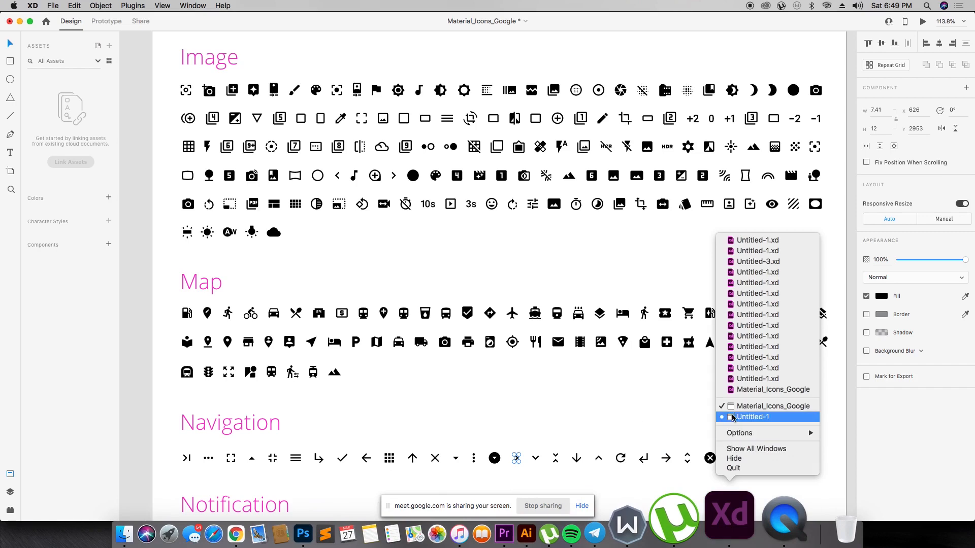
left_click(753, 416)
key("super+v")
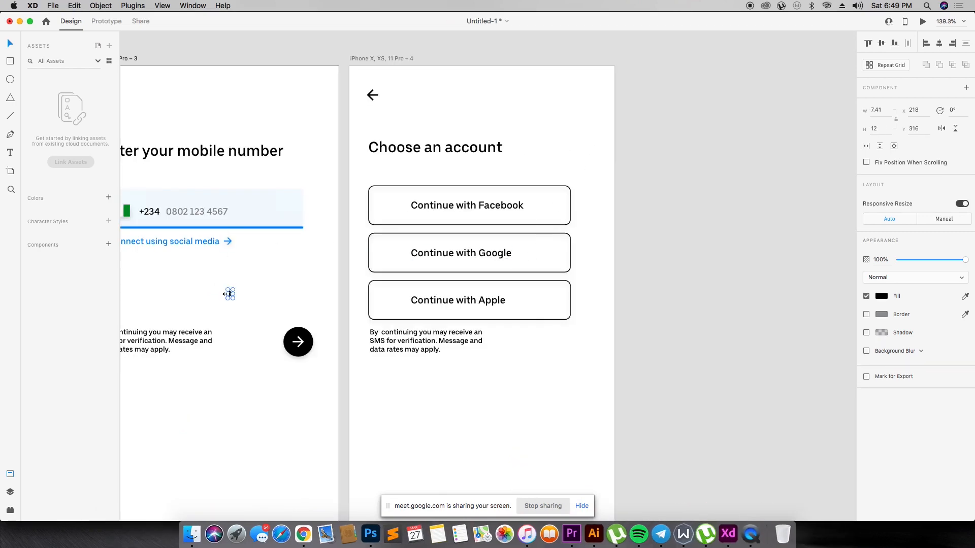
- Move the pasted chevron onto the "Continue with Google" button on the Choose an account artboard
key("z")
left_click_drag(179, 252, 448, 359)
key("v")
left_click_drag(283, 252, 841, 114)
left_click(768, 119)
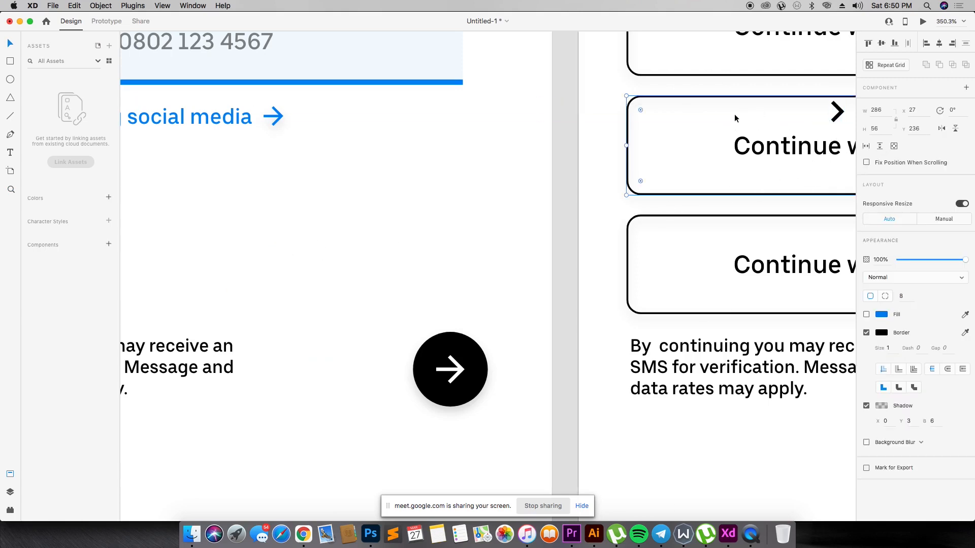
- Place a chevron near the right end of each of the Facebook, Google and Apple buttons, vertically centred on its label
key("super+1")
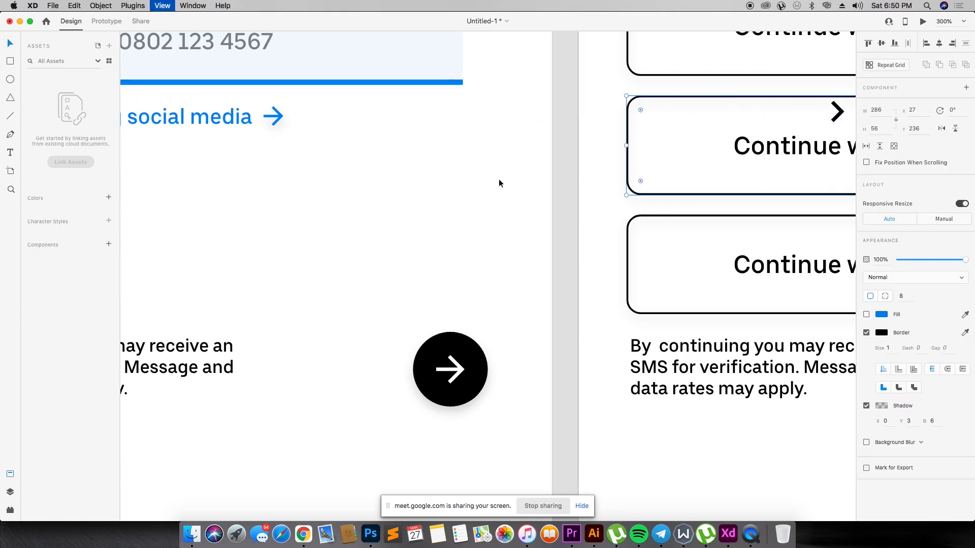
key("super+minus")
key("z")
left_click_drag(488, 190, 642, 316)
key("v")
left_click(482, 245)
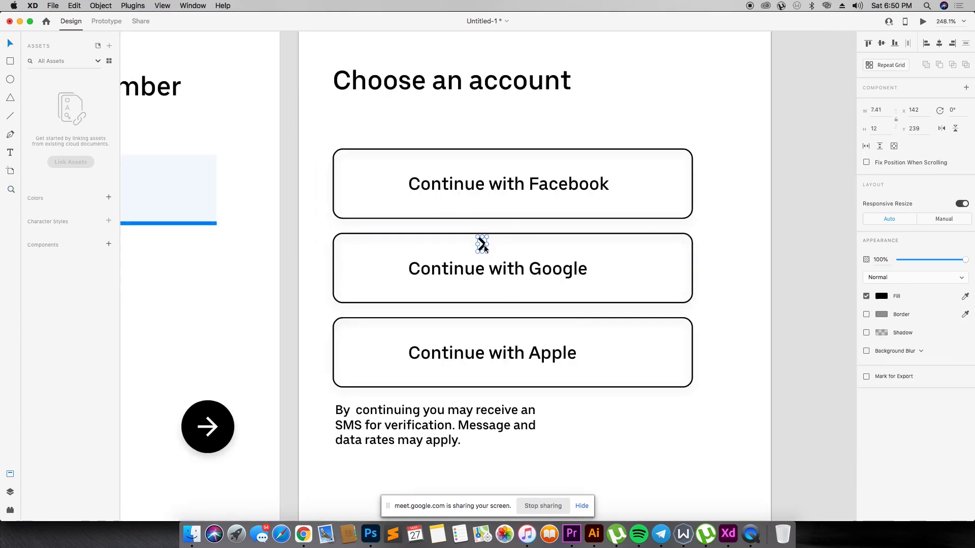
left_click_drag(485, 248, 671, 189)
left_click_drag(481, 246, 668, 356)
left_click(736, 326)
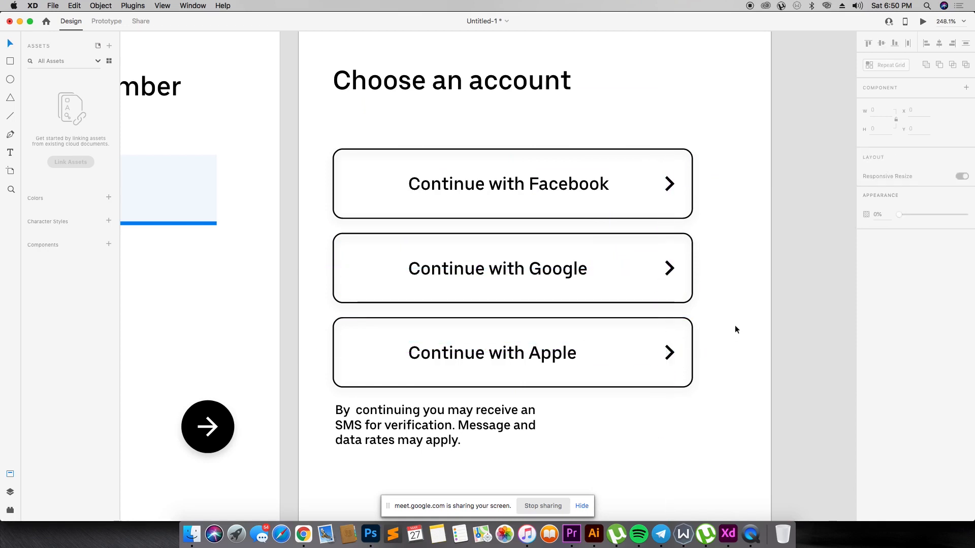
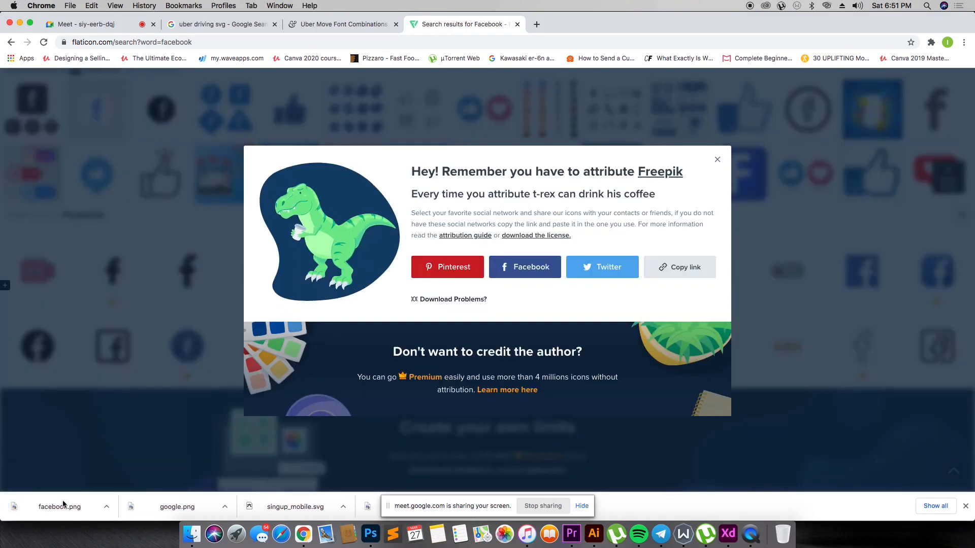
- Bring the downloaded Facebook logo onto the Choose an account artboard, shrink it to a small icon and place it before "Continue with Facebook"
left_click_drag(64, 504, 553, 230)
key("super+Tab")
left_click_drag(591, 363, 491, 394)
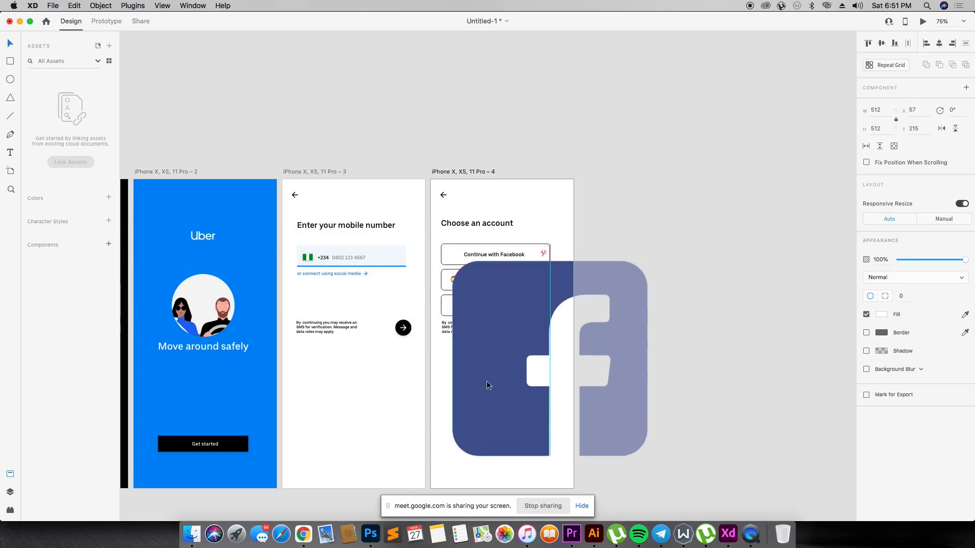
left_click_drag(646, 457, 471, 269)
key("z")
left_click_drag(427, 222, 470, 230)
key("v")
left_click(497, 228)
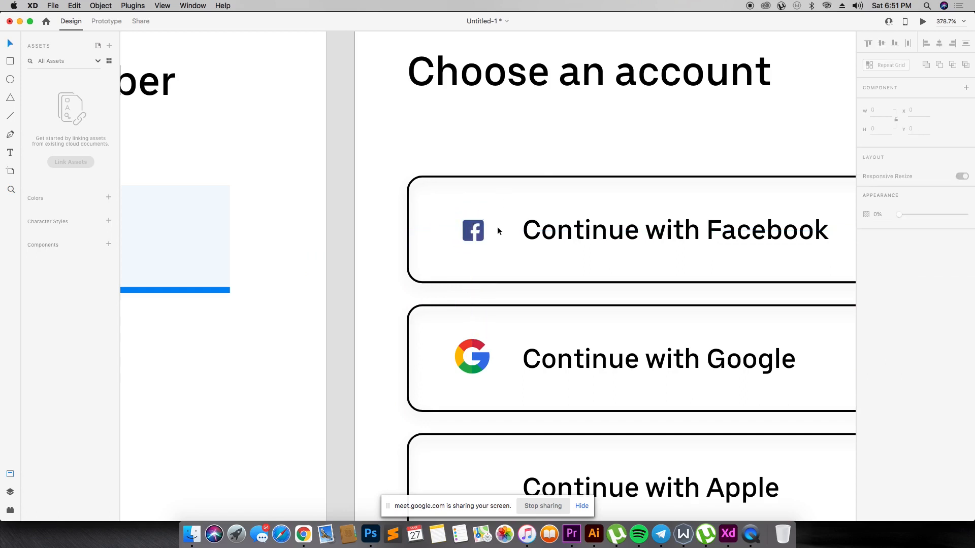
- Switch to Flaticon in Chrome and search its icons for "apple icon"
scroll(492, 267, "down", 4)
scroll(492, 266, "down", 1)
key("super+Tab")
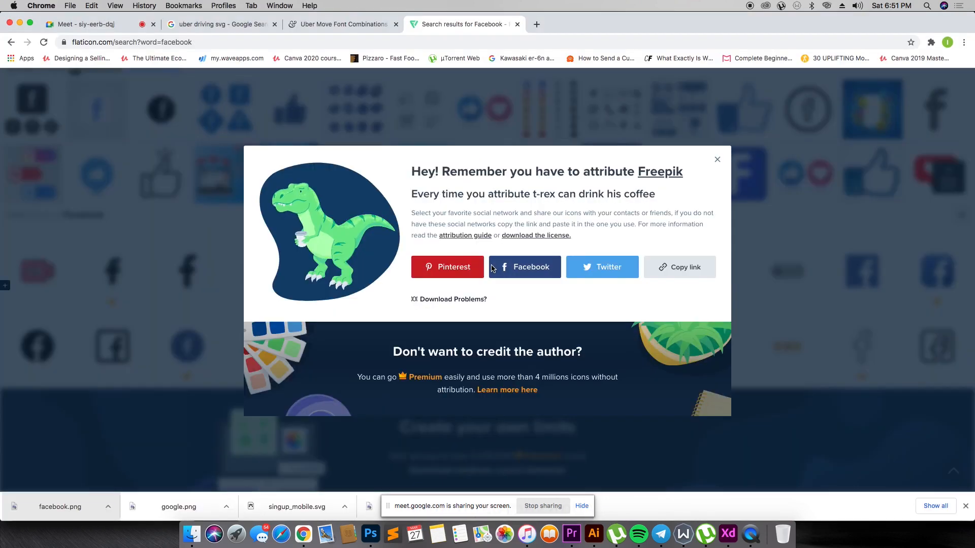
left_click(543, 58)
left_click(12, 42)
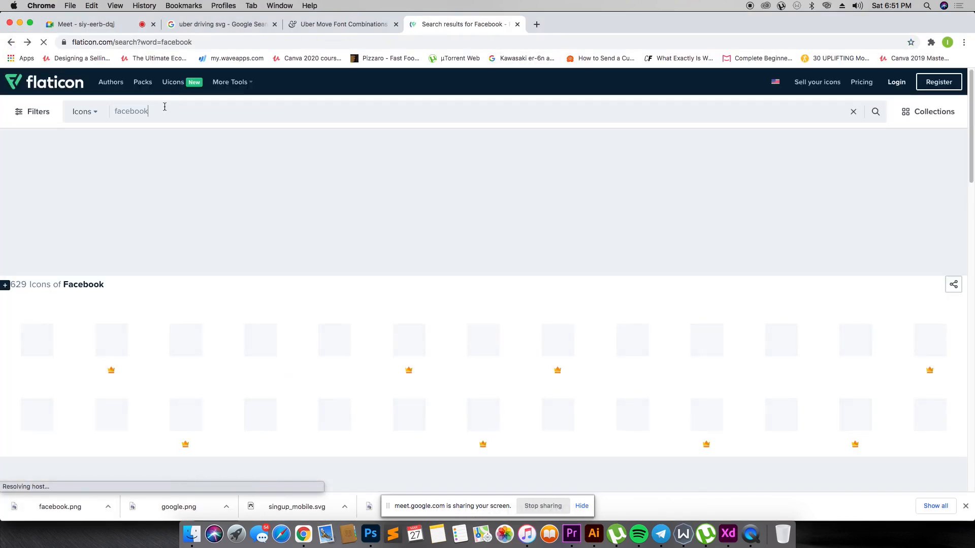
type("apple icon")
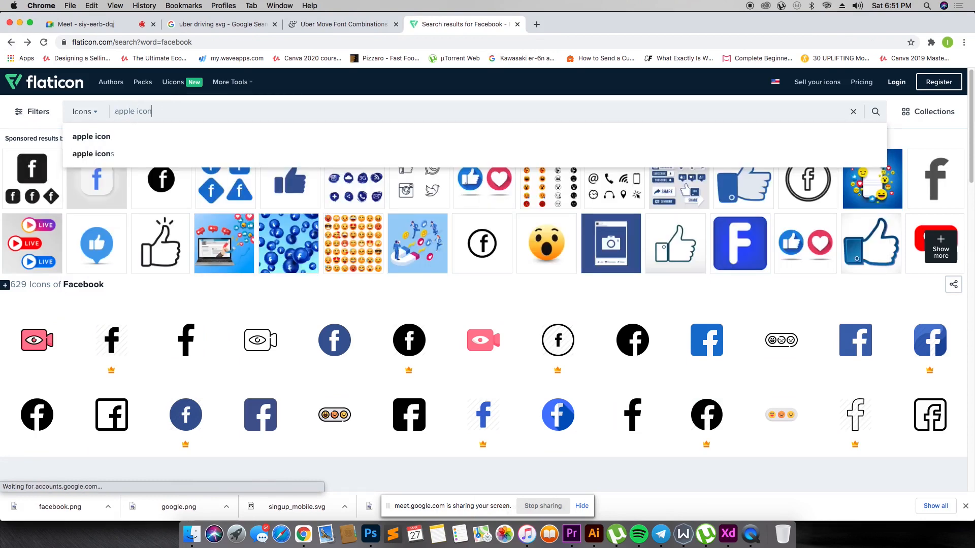
key("Return")
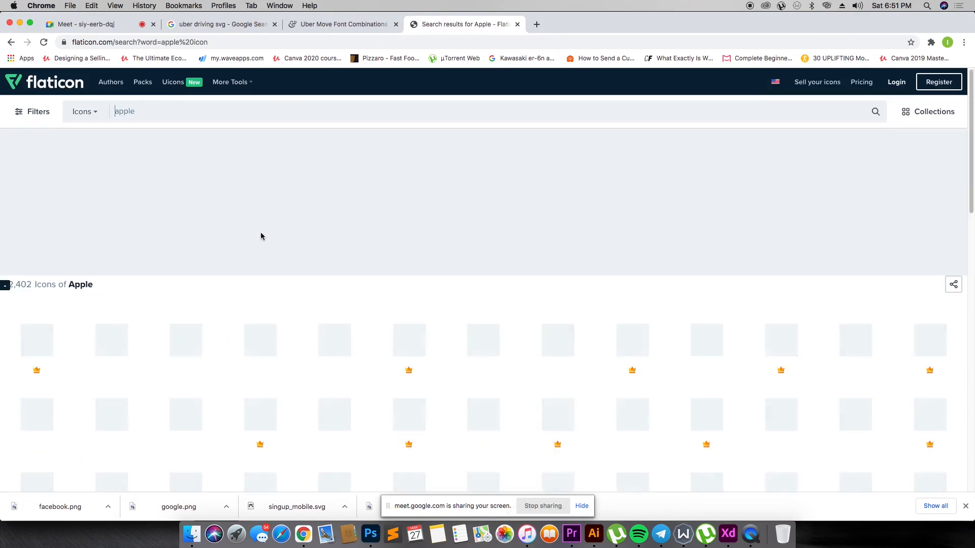
- Download the fifth icon in the first row of results, a solid Apple logo, as a free PNG
scroll(260, 232, "down", 2)
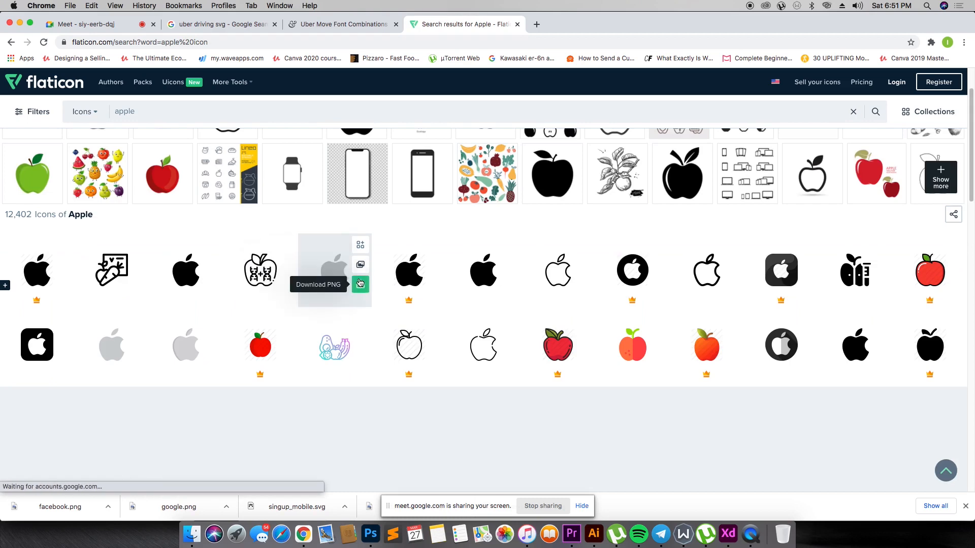
left_click(360, 284)
left_click(658, 262)
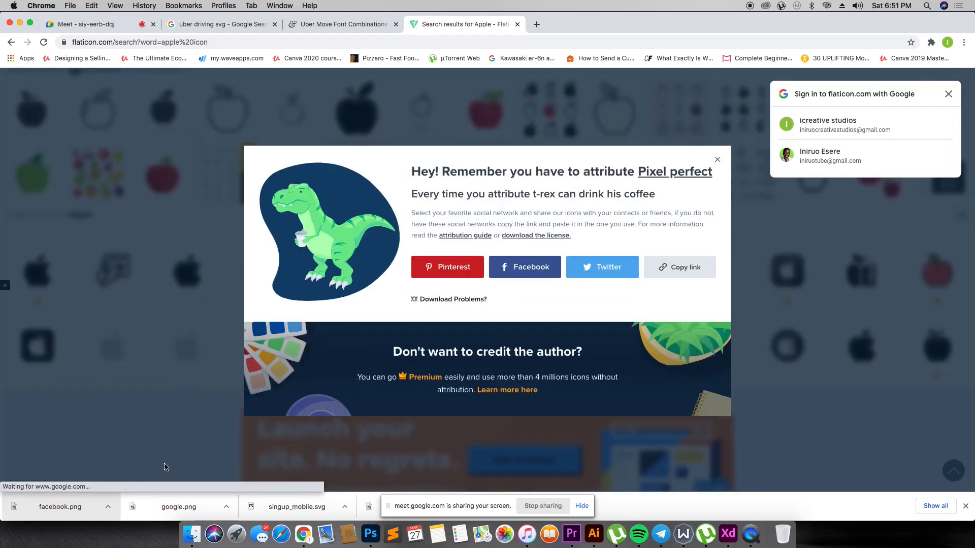
- Bring apple.png into the XD design, shrink it to a small icon and place it before the "Continue with Apple" label
left_click_drag(56, 507, 344, 333)
key("super+Tab")
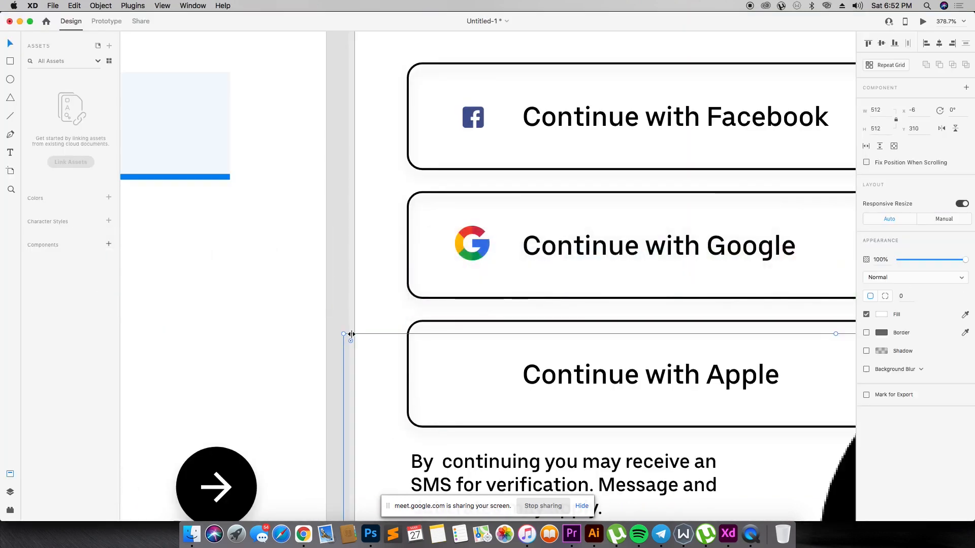
key("super+minus")
key("super+minus")
key("super+minus")
key("super+minus")
key("super+minus")
left_click_drag(531, 419, 696, 305)
left_click_drag(821, 366, 487, 296)
key("z")
left_click_drag(463, 225, 584, 320)
key("v")
left_click_drag(312, 408, 284, 399)
left_click(298, 381)
- Reflow the disclaimer below the Apple button into two lines, breaking after "verification." and joining "Message and" with "data rates may apply."
key("super+minus")
scroll(163, 325, "down", 2)
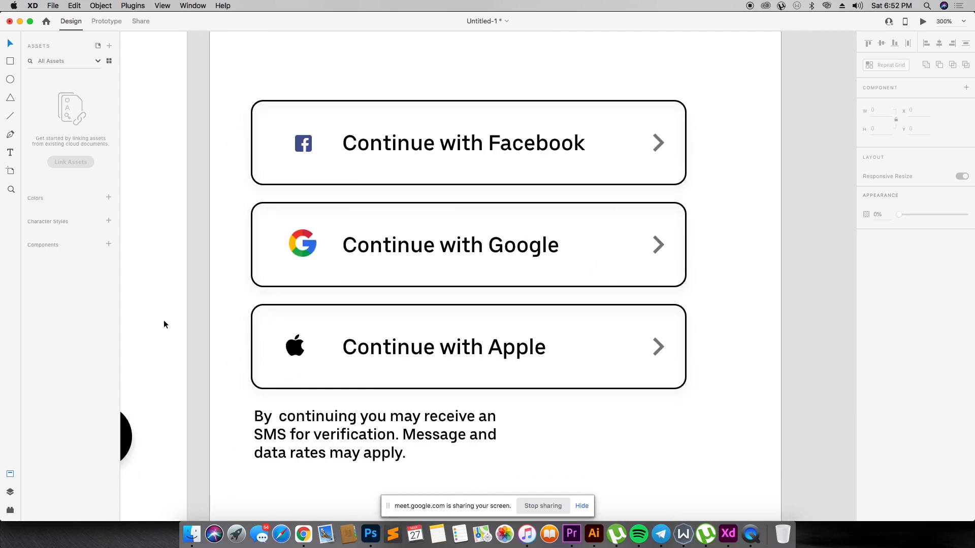
double_click(346, 454)
left_click(253, 436)
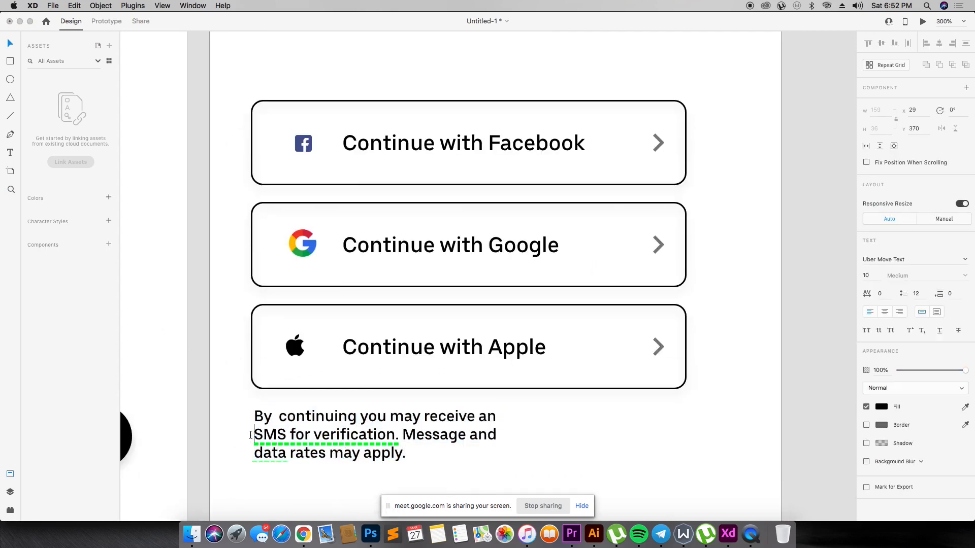
key("BackSpace")
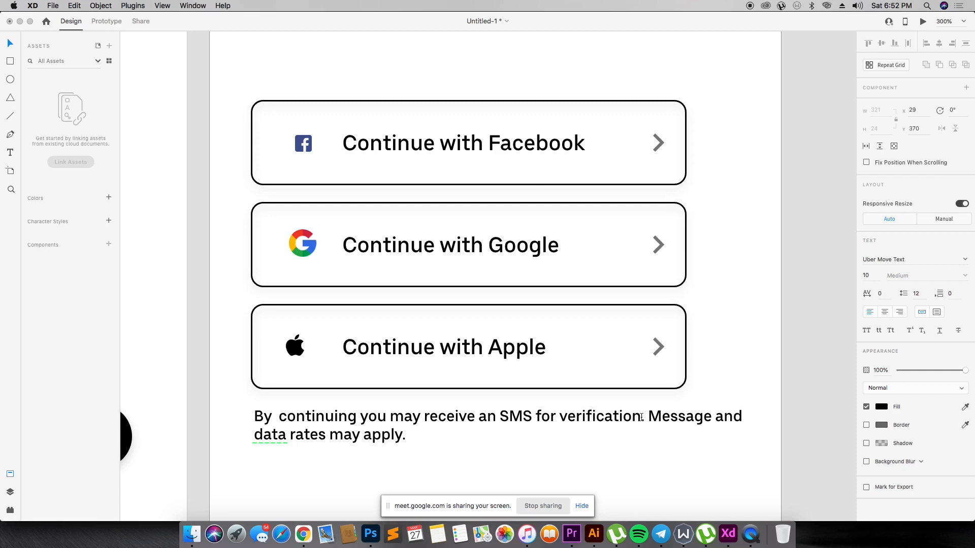
key("Return")
key("Delete")
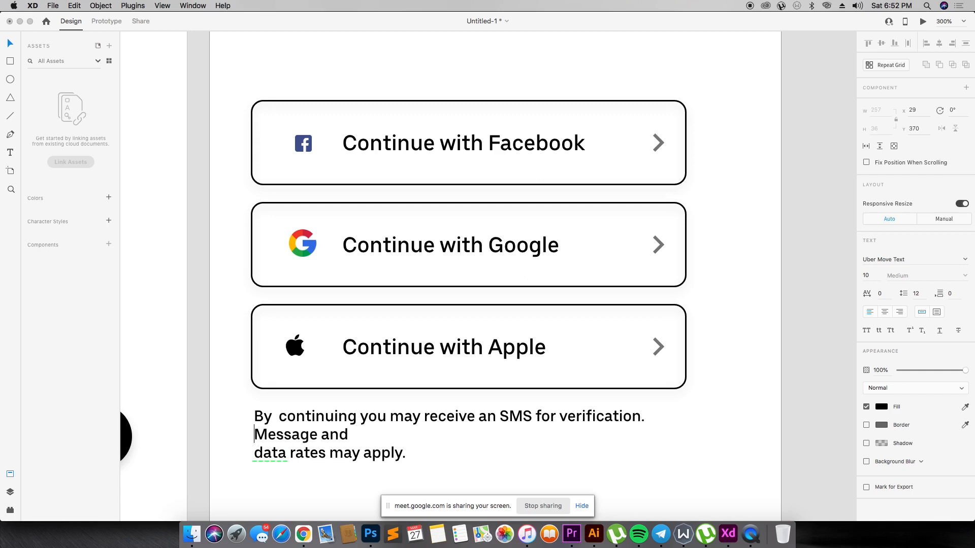
key("BackSpace")
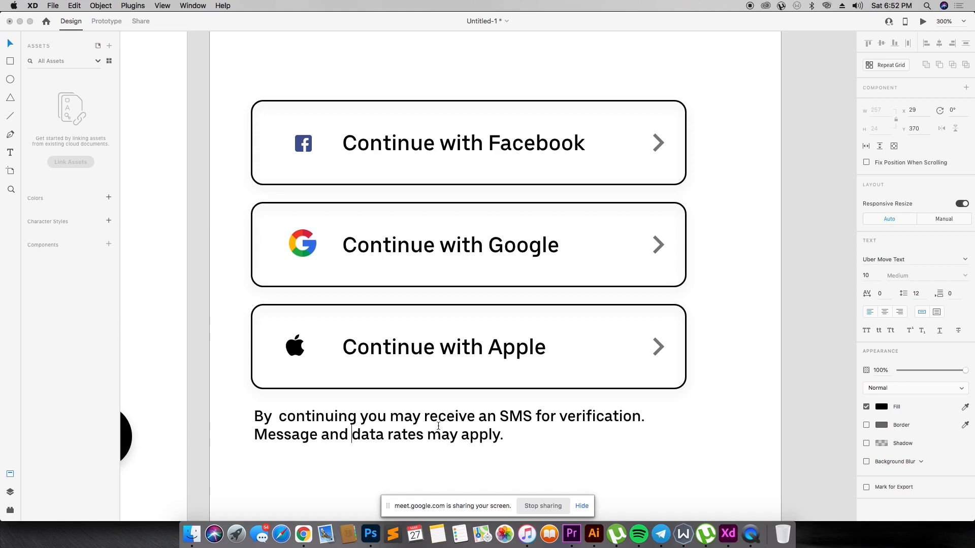
left_click(885, 293)
left_click(555, 455)
- Nudge the disclaimer text on the Choose an account artboard to X 30
key("super+minus")
key("super+minus")
key("super+minus")
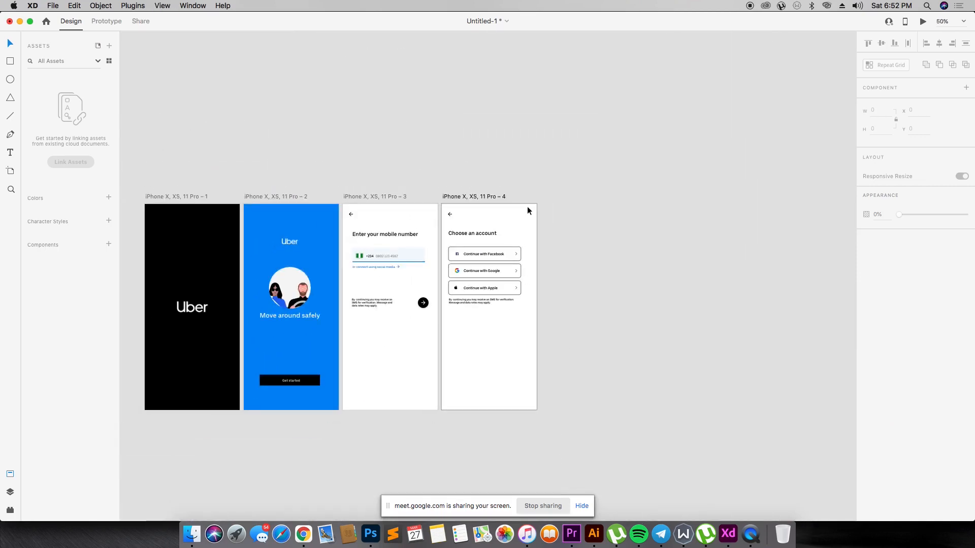
left_click(476, 303)
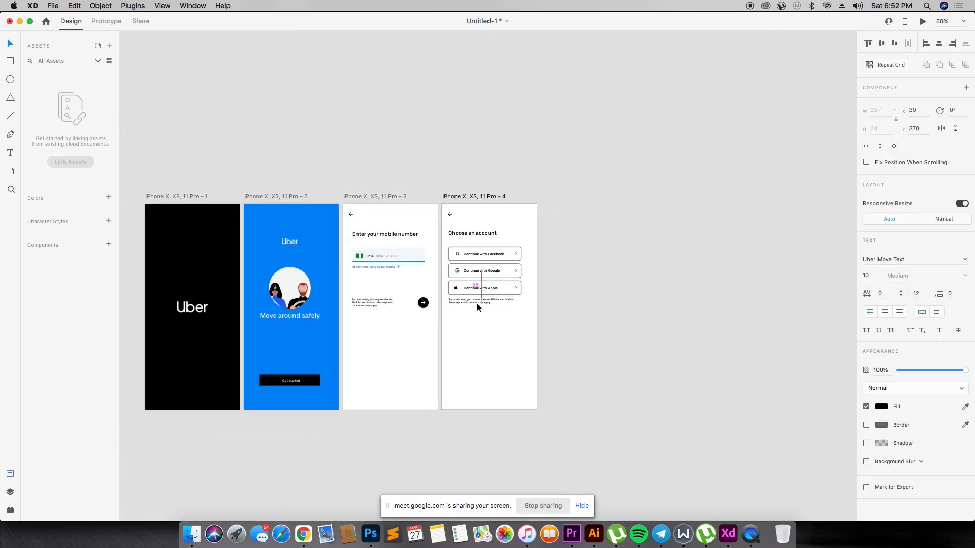
left_click(614, 231)
- Duplicate the "Enter your mobile number" artboard and place the copy just after the Choose an account artboard
key("z")
left_click_drag(137, 179, 598, 447)
left_click_drag(365, 101, 827, 427)
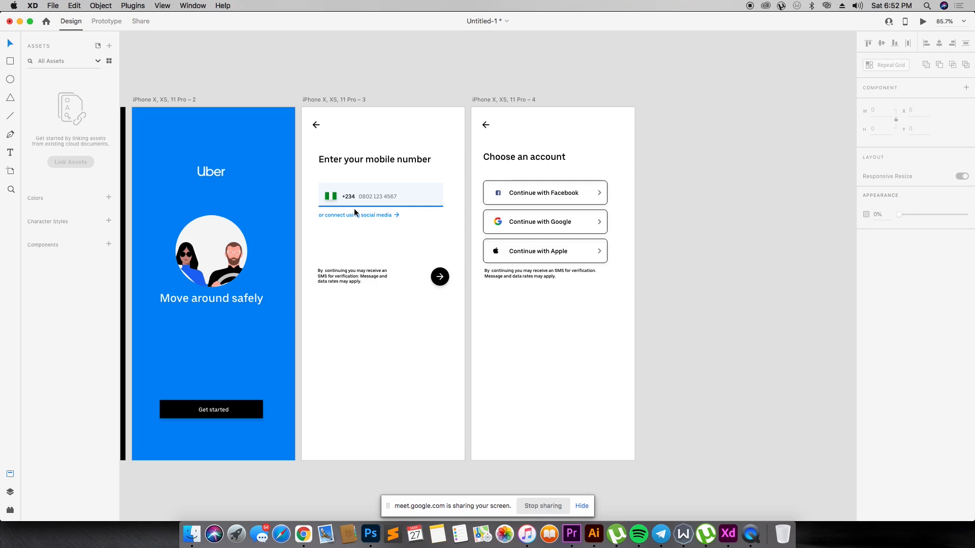
left_click_drag(335, 102, 679, 98)
- Switch to the Meet call in Chrome, admit the waiting participant and return to the XD design
key("super+Tab")
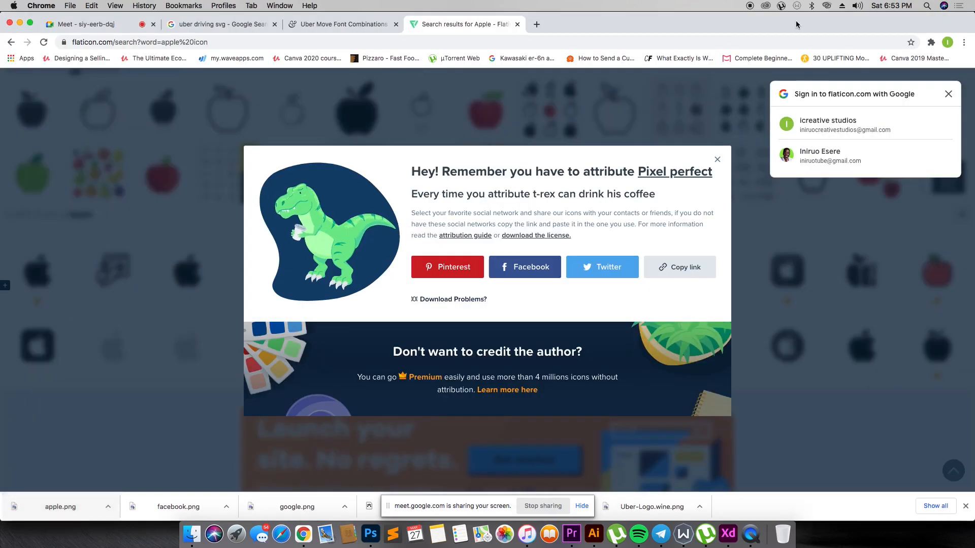
left_click(122, 25)
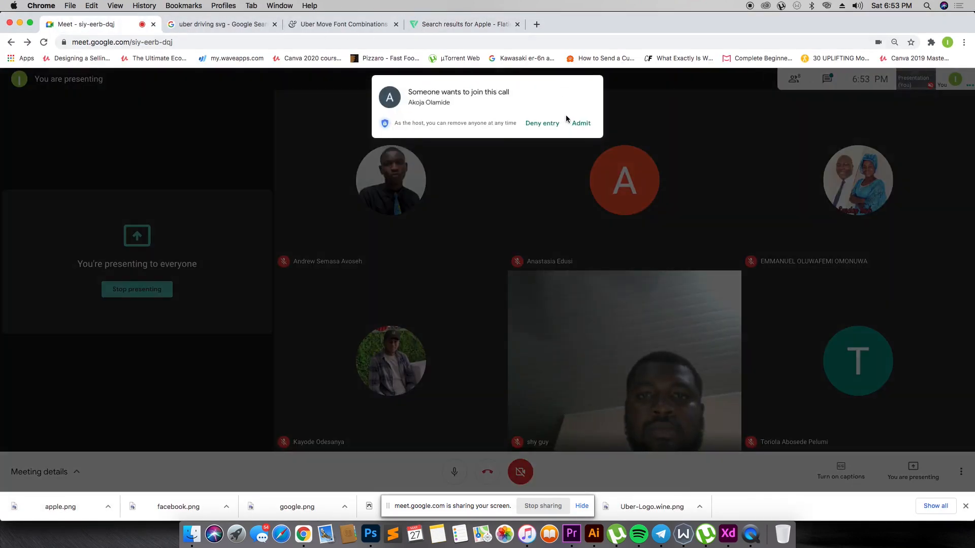
left_click(582, 123)
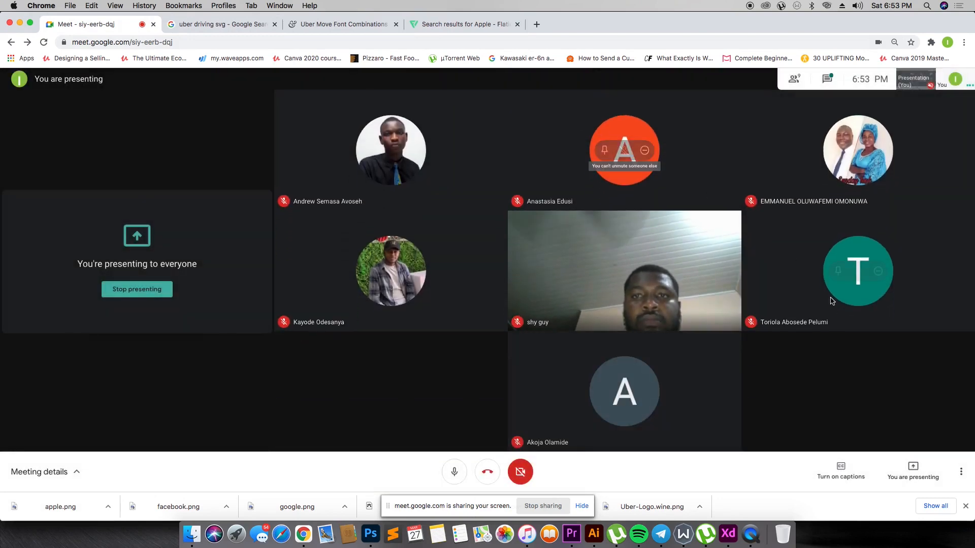
key("super+Tab")
key("Tab")
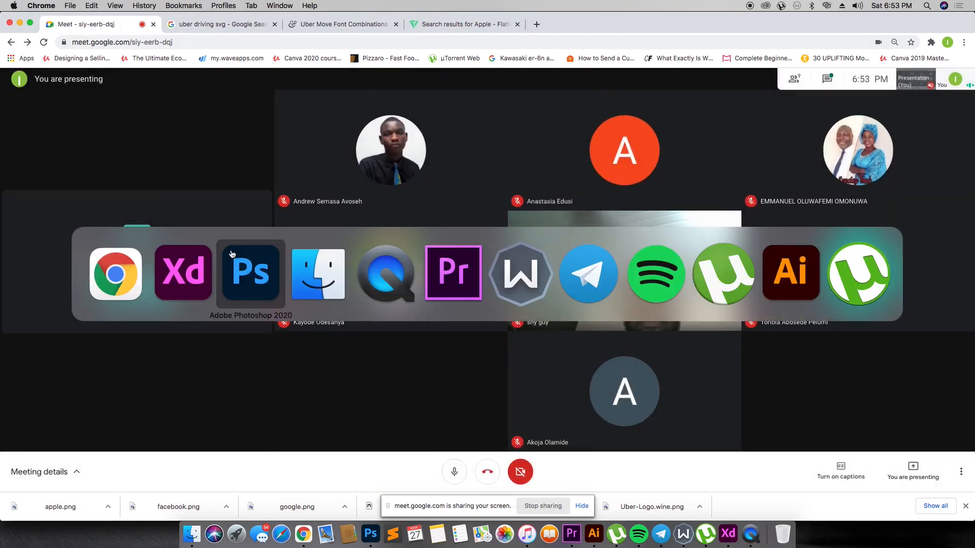
key("super+shift+Tab")
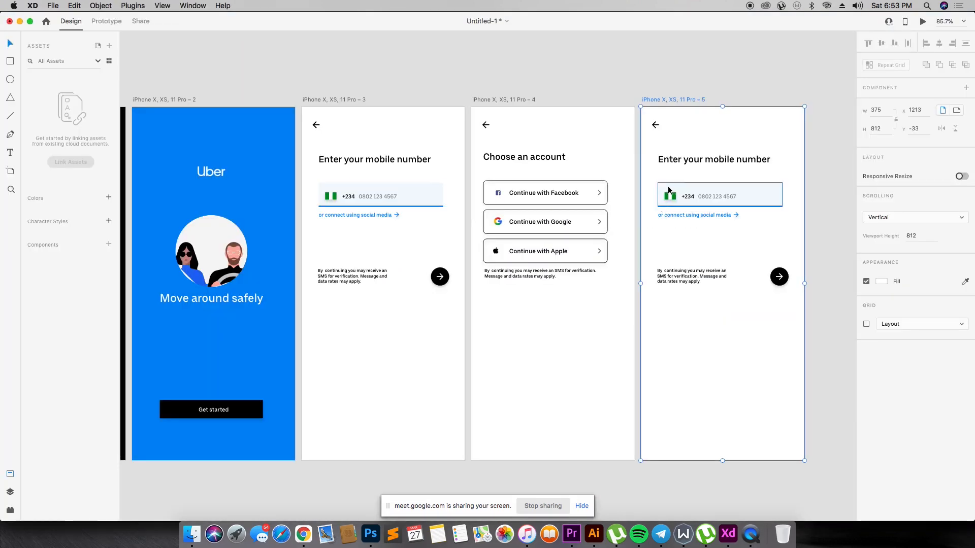
key("z")
left_click_drag(265, 93, 654, 430)
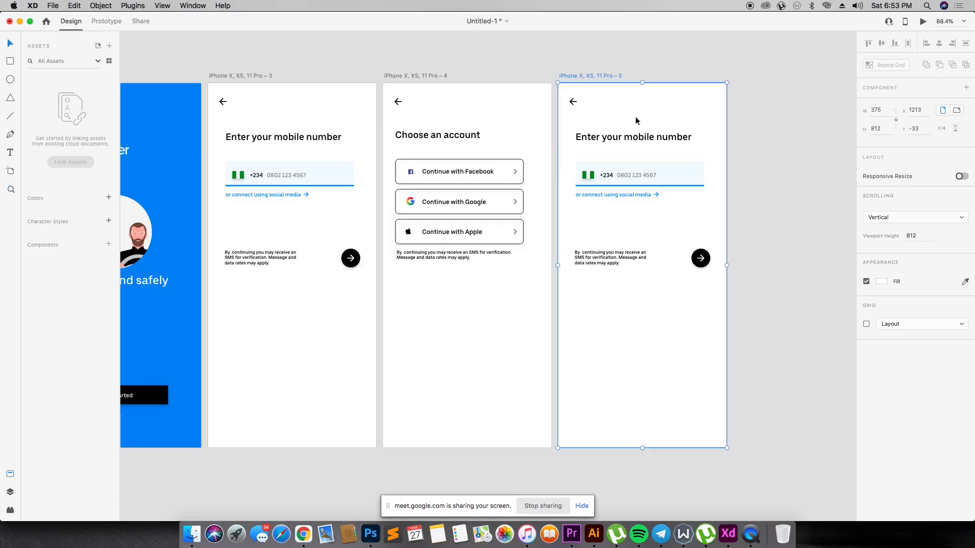
double_click(601, 140)
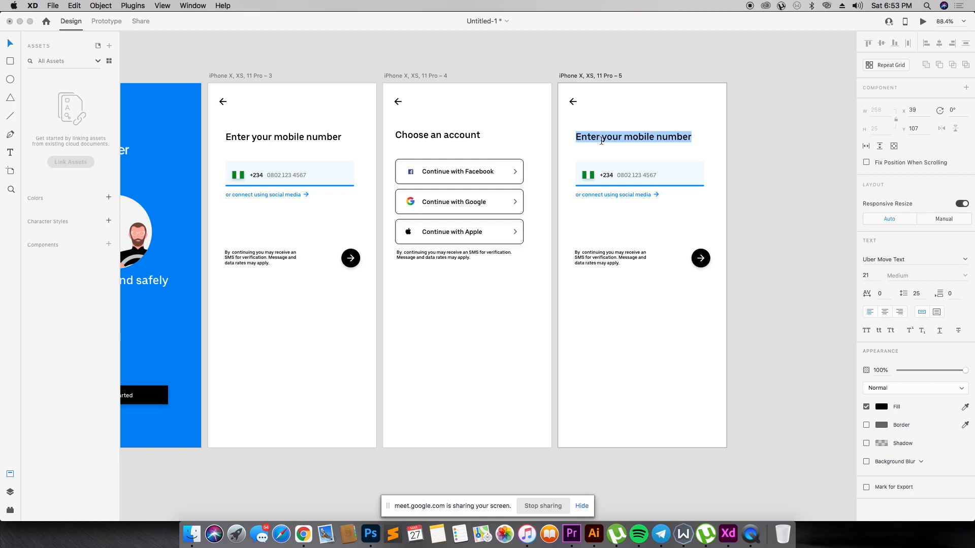
left_click(325, 145)
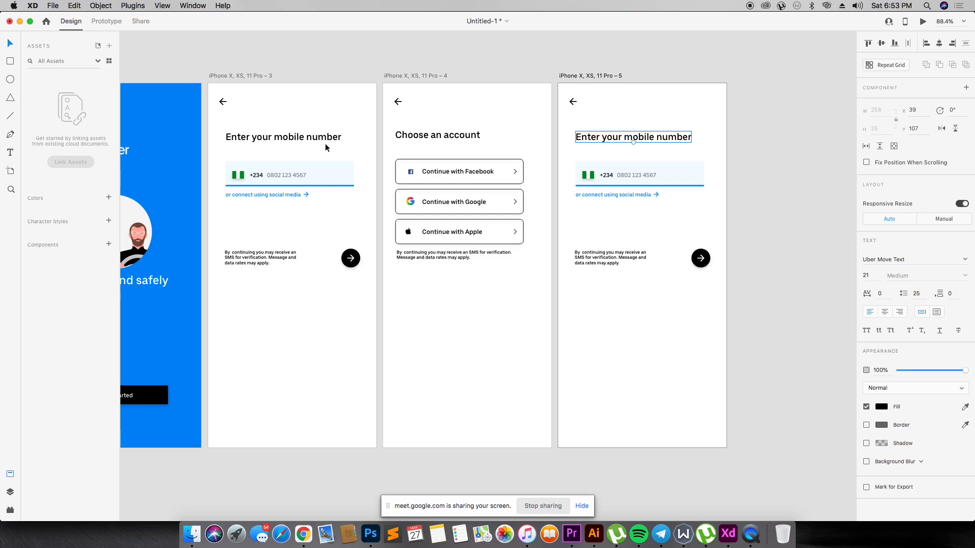
left_click(302, 101)
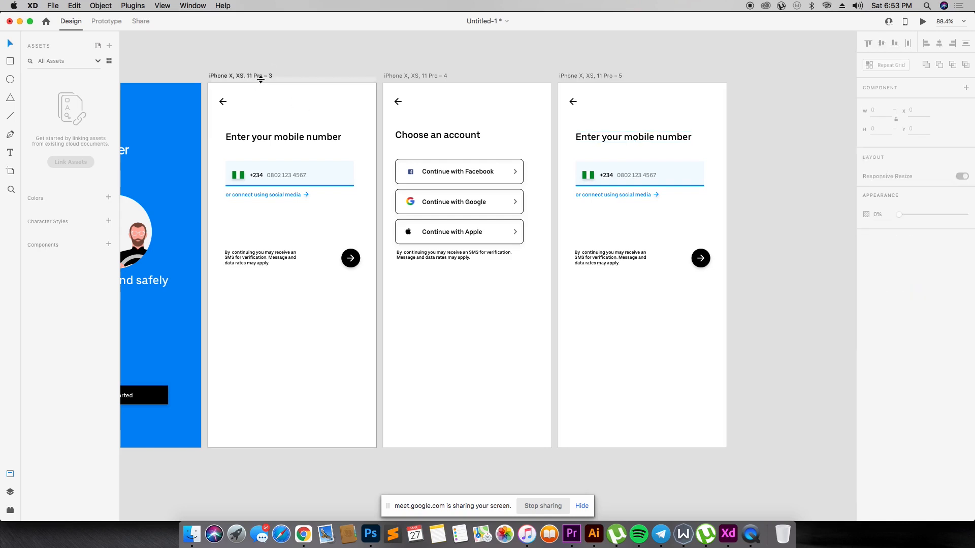
- Replace the heading on the duplicated artboard with "Welcome back. Please sign in to continue", keeping "continue" in lowercase on the second line
double_click(670, 135)
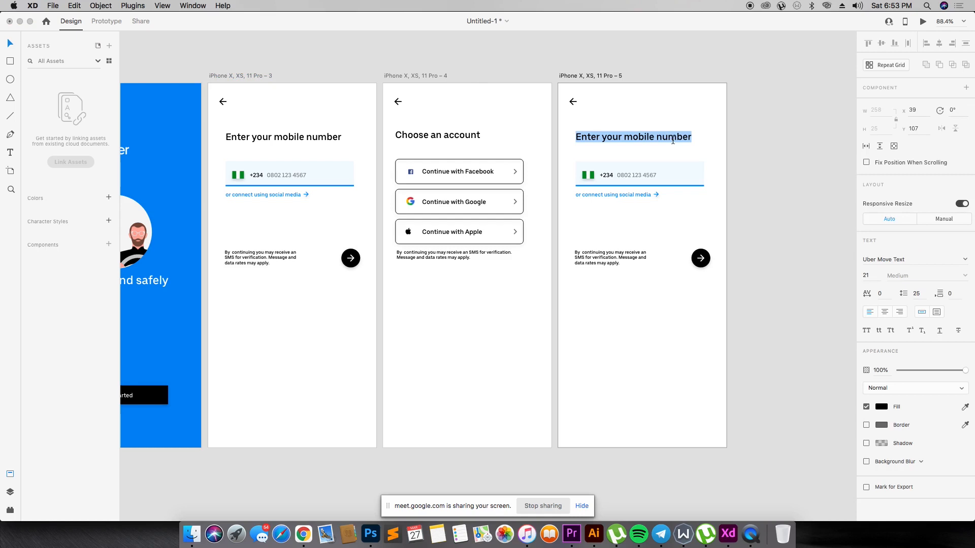
type("Welcome b")
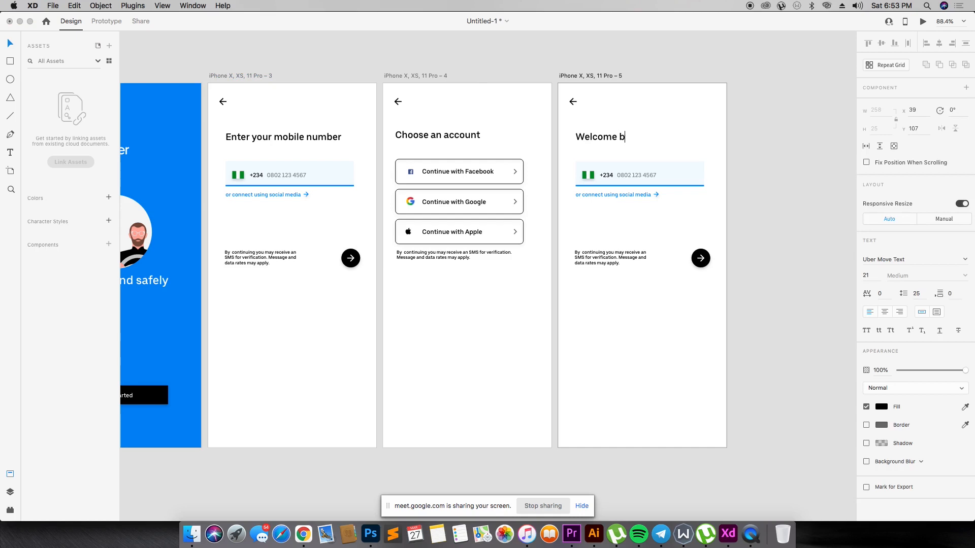
type("ack. Pleaser")
type("ign in to continue")
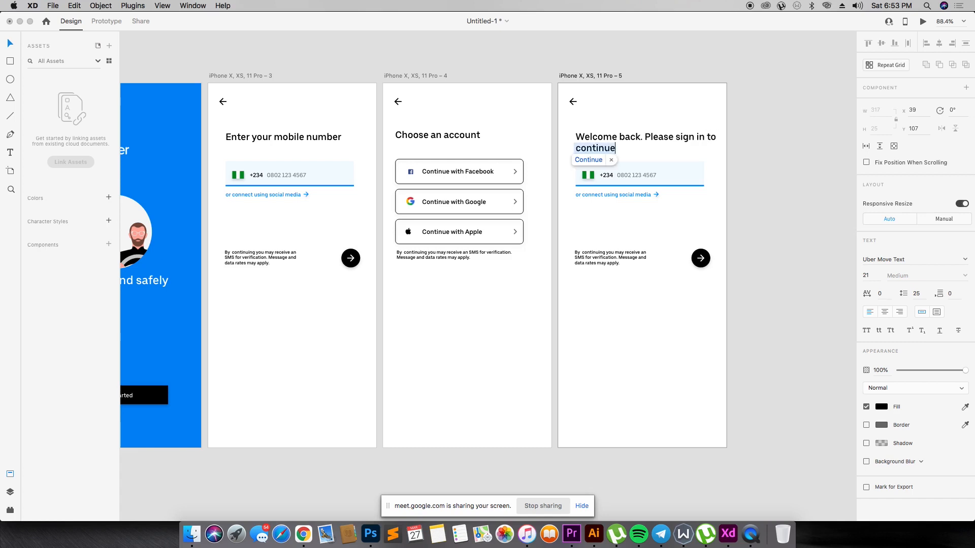
left_click(767, 148)
double_click(581, 148)
left_click_drag(581, 148, 568, 149)
type("c")
key("Escape")
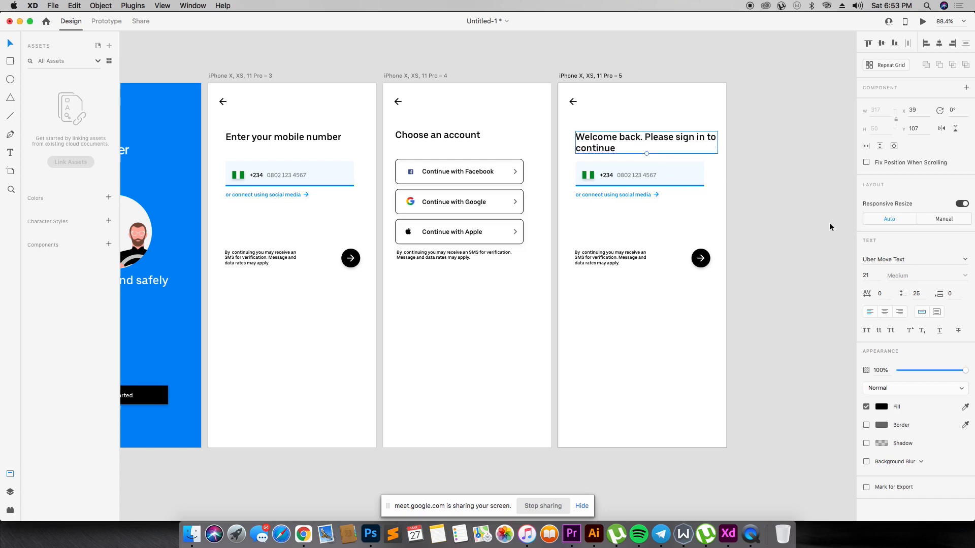
- Set the "Welcome back. Please sign in to continue" heading's font size to 16
double_click(873, 277)
type("16")
key("Return")
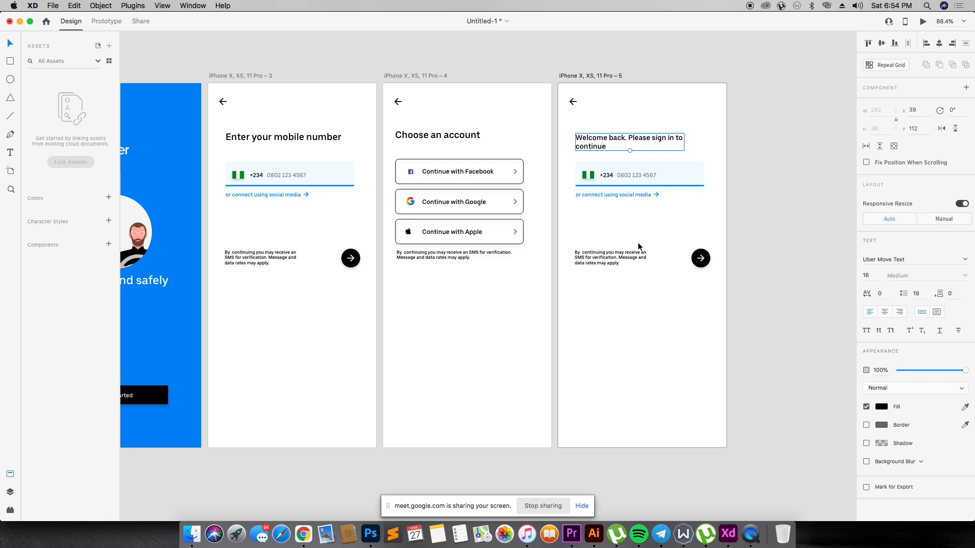
left_click(651, 278)
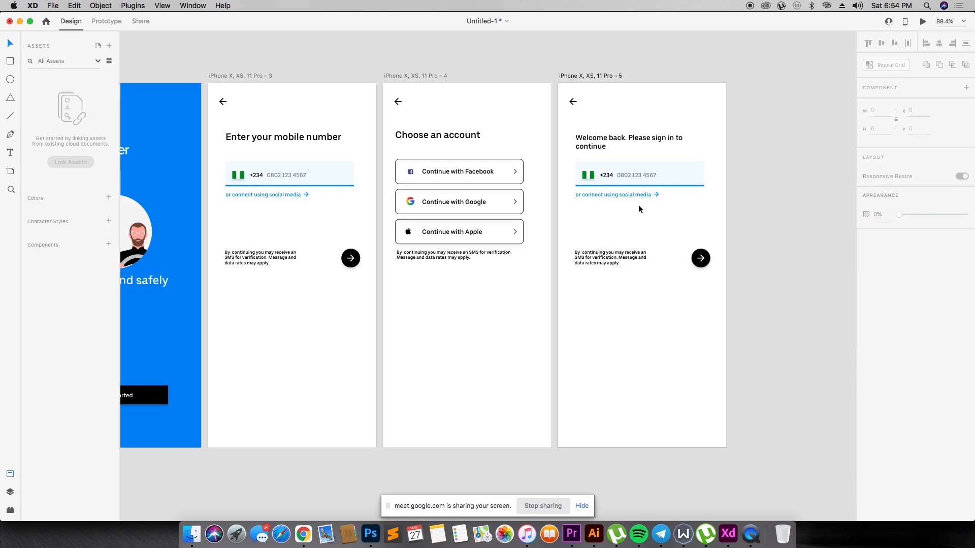
- Delete the Nigerian flag and the +234 country code from the input field on the "Welcome back" artboard
left_click(593, 175)
key("Delete")
left_click(603, 174)
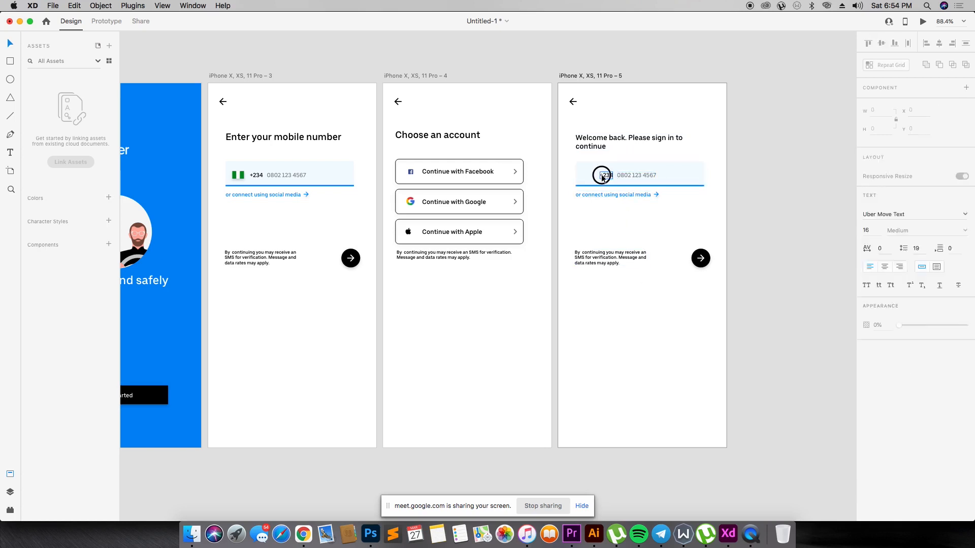
key("Delete")
- Move the sample phone number to the start of the field at X 56 and replace it with "Enter your password"
left_click_drag(628, 177, 595, 176)
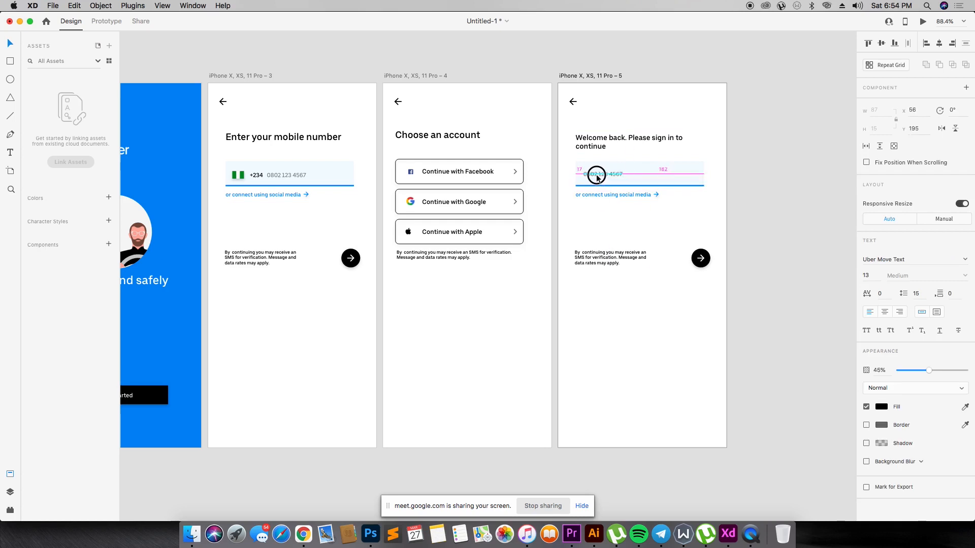
double_click(596, 175)
type("Enter your password")
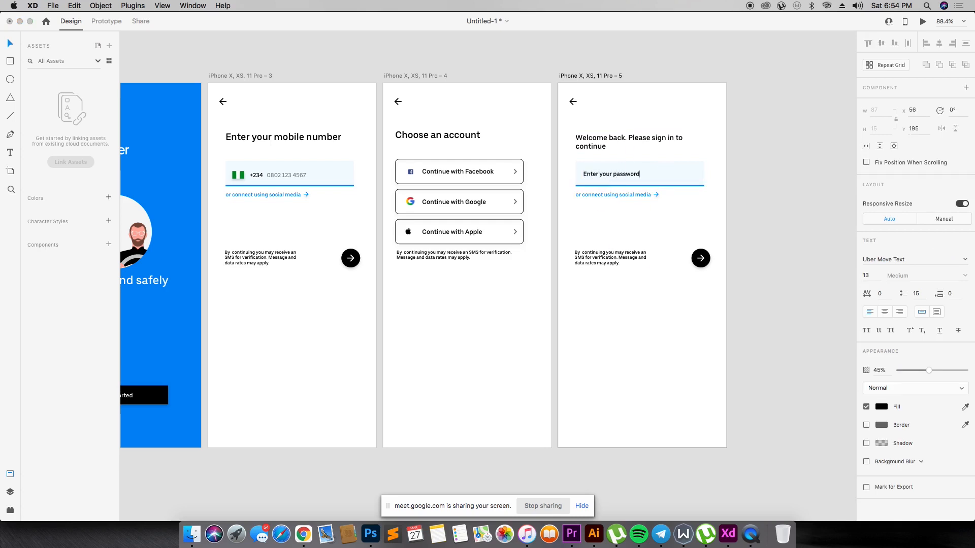
- Set the "Enter your password" placeholder's font size to 16
key("Escape")
left_click(866, 276)
type("2")
key("Return")
left_click(872, 277)
type("16")
key("Return")
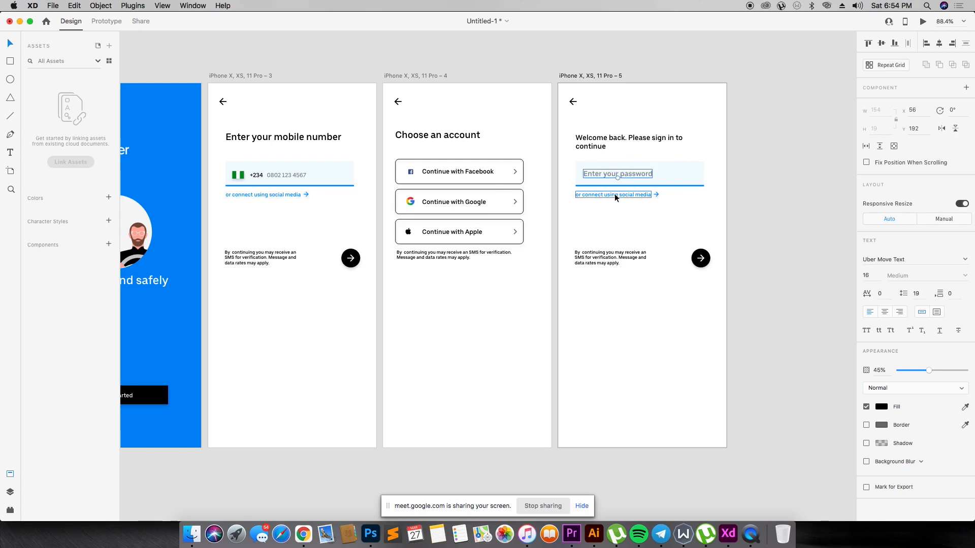
- Delete the small blue arrow beside the social media link and the SMS verification note from the "Welcome back" artboard
left_click(656, 195)
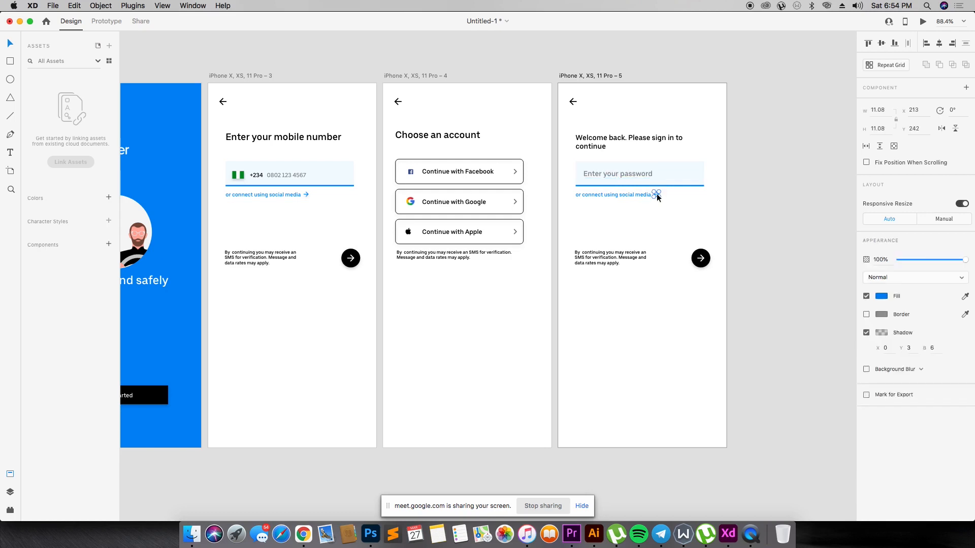
key("Delete")
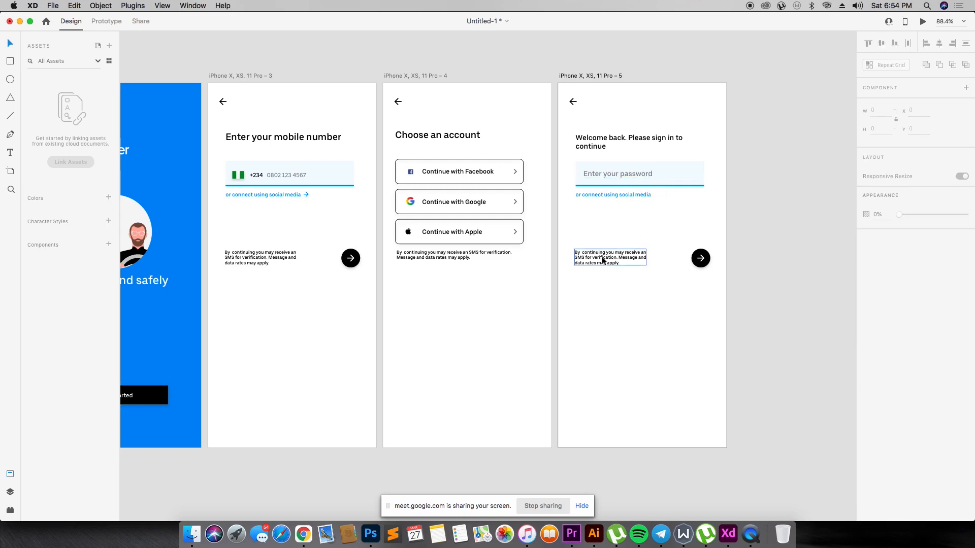
left_click_drag(613, 248, 708, 295)
left_click(697, 298)
left_click_drag(576, 233, 618, 288)
key("Delete")
left_click(701, 258)
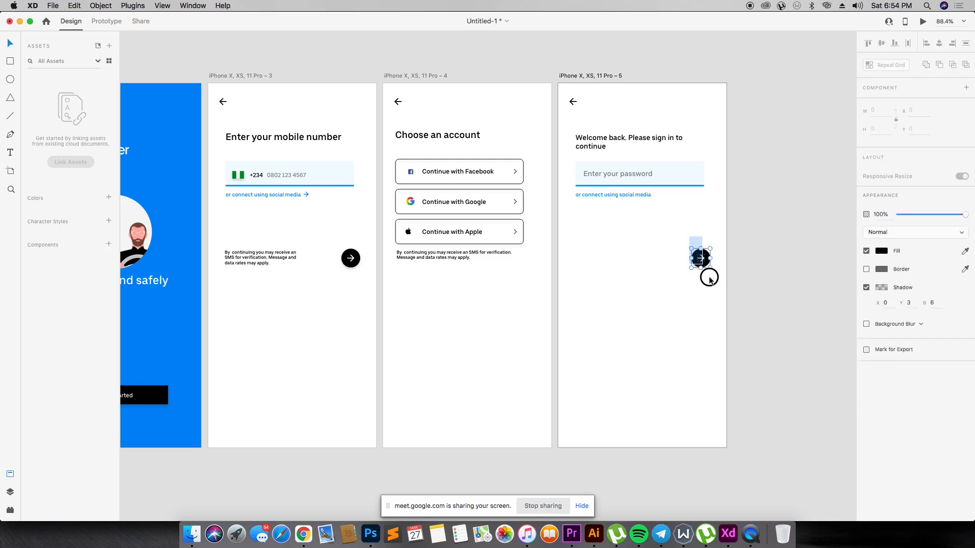
- Duplicate the blue social media link twice below itself and replace the first link's text with "I forgot my password"
left_click(630, 198)
left_click_drag(632, 197, 634, 218)
double_click(627, 196)
type("I forgot my password")
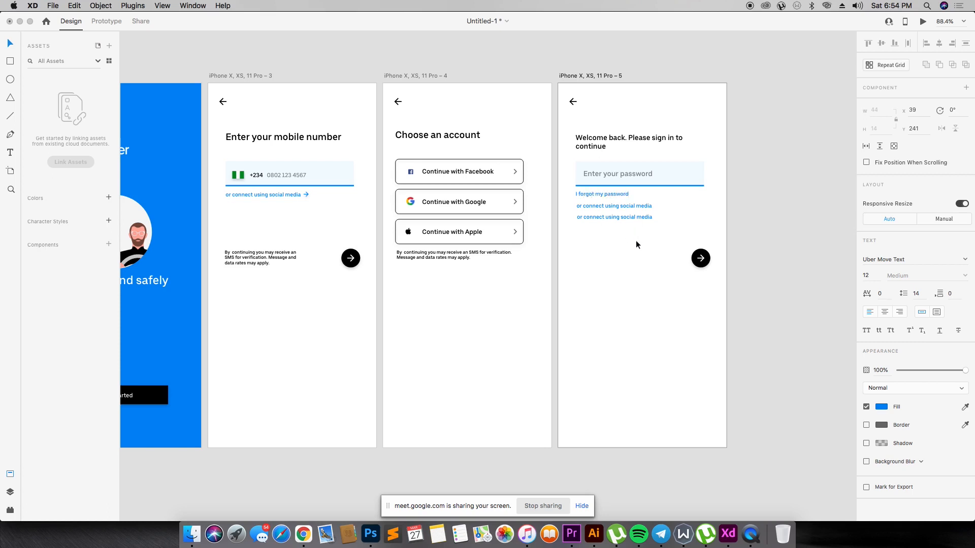
key("Escape")
- Replace the second blue link's text with "I don't have an account"
key("z")
left_click_drag(512, 123, 774, 344)
key("v")
double_click(402, 224)
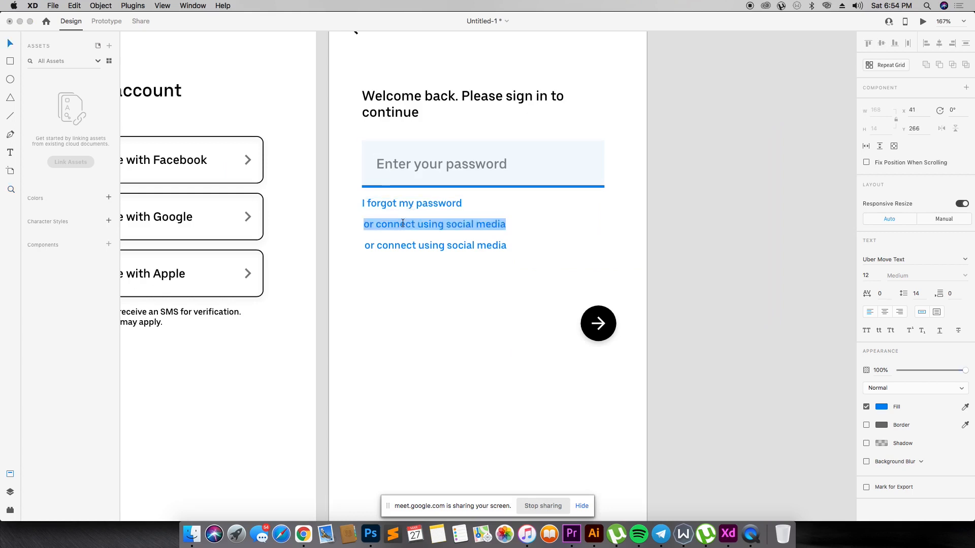
type("I don't h")
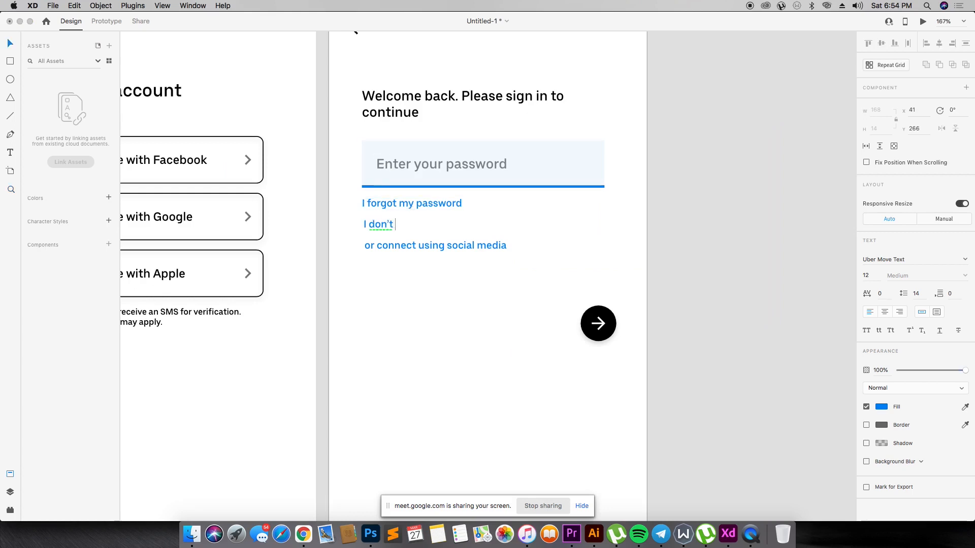
type("ave an account")
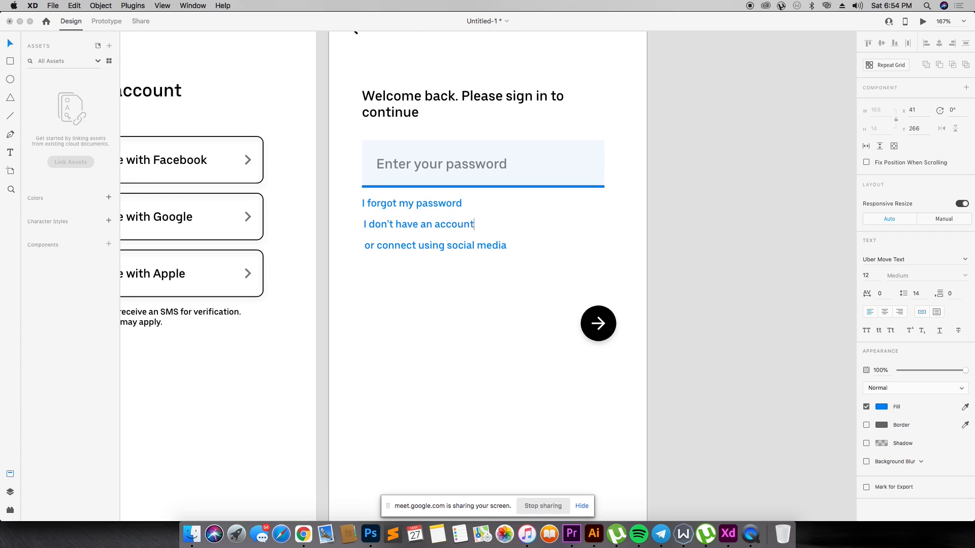
key("Escape")
- Replace the third blue link's text with "I can't sign in"
double_click(440, 246)
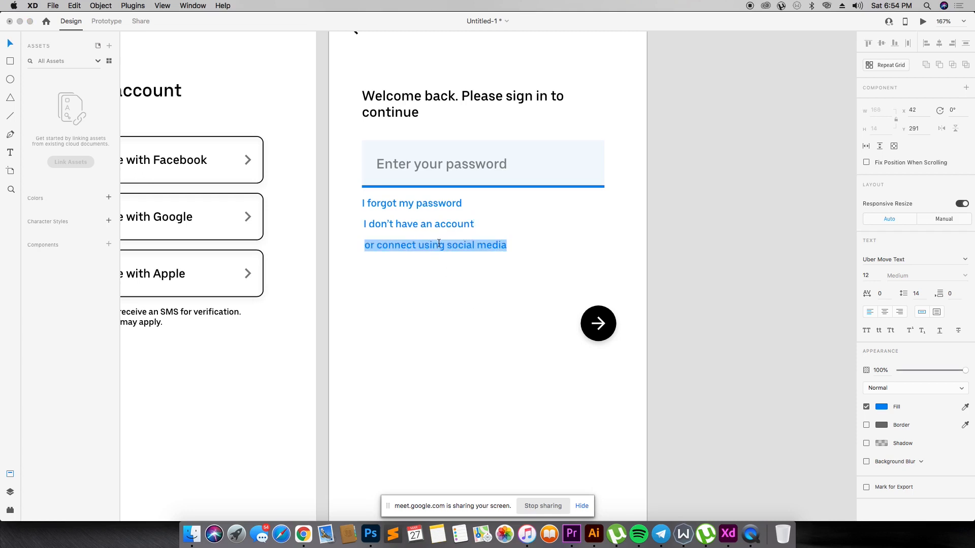
type("I c")
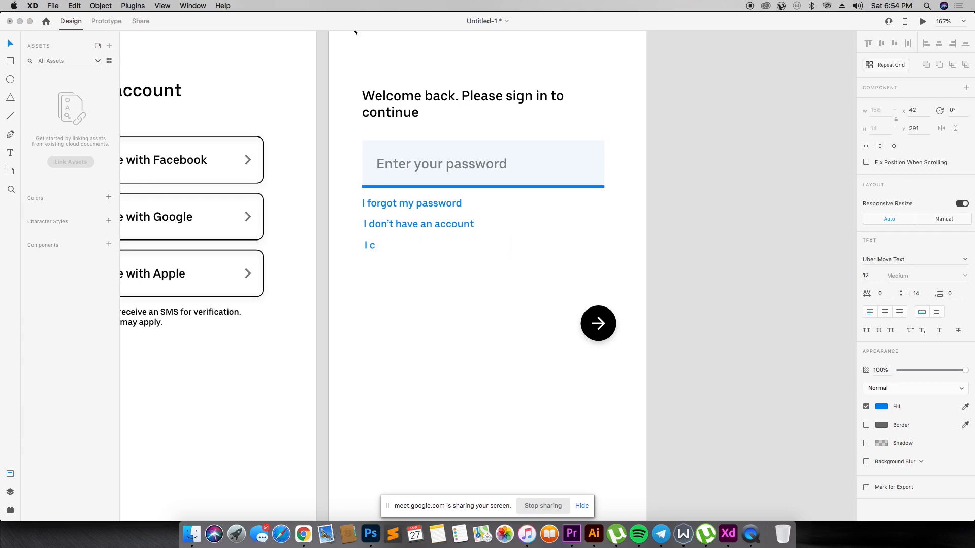
type("an't signi")
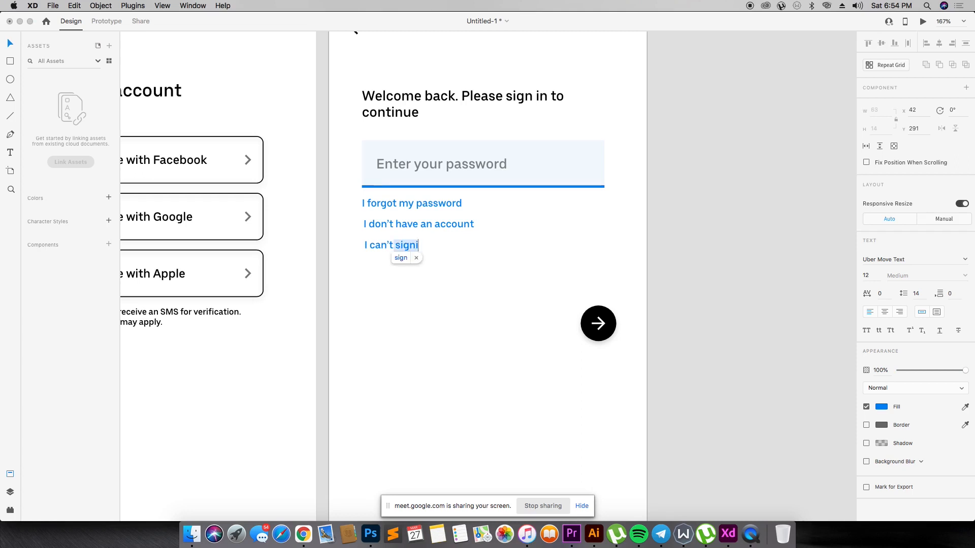
type(" in")
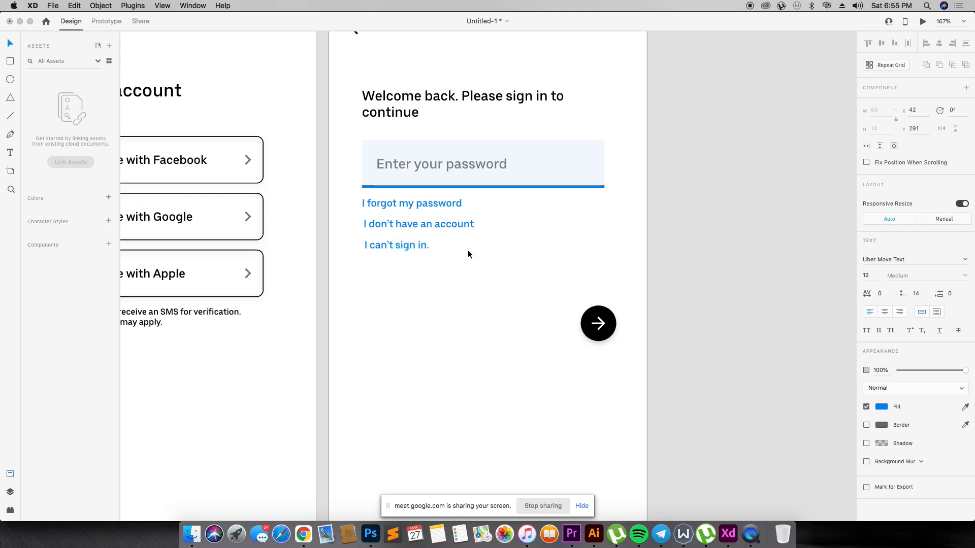
key("Escape")
- Move the black circular arrow button up beside the links, to X 283, Y 273
left_click(603, 328)
left_click_drag(604, 328, 589, 234)
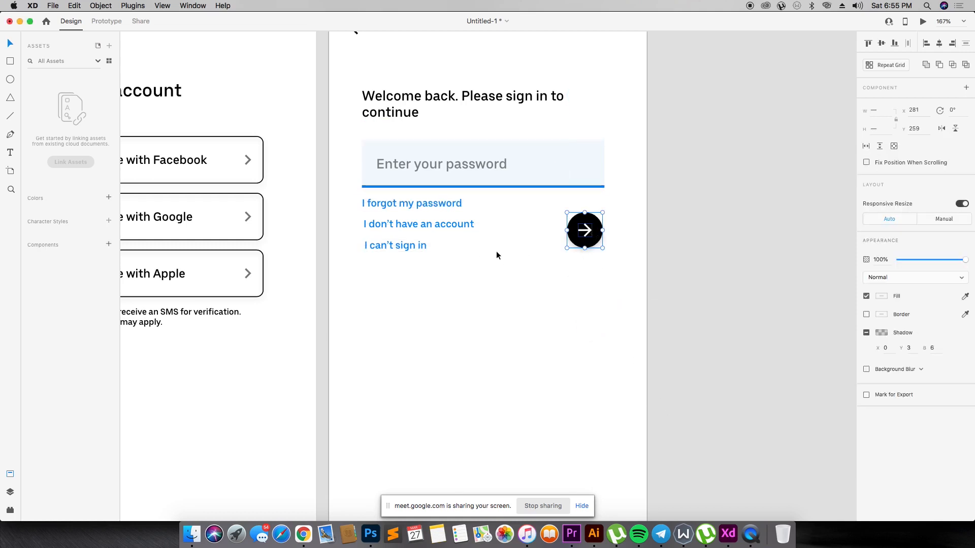
left_click_drag(583, 234, 584, 246)
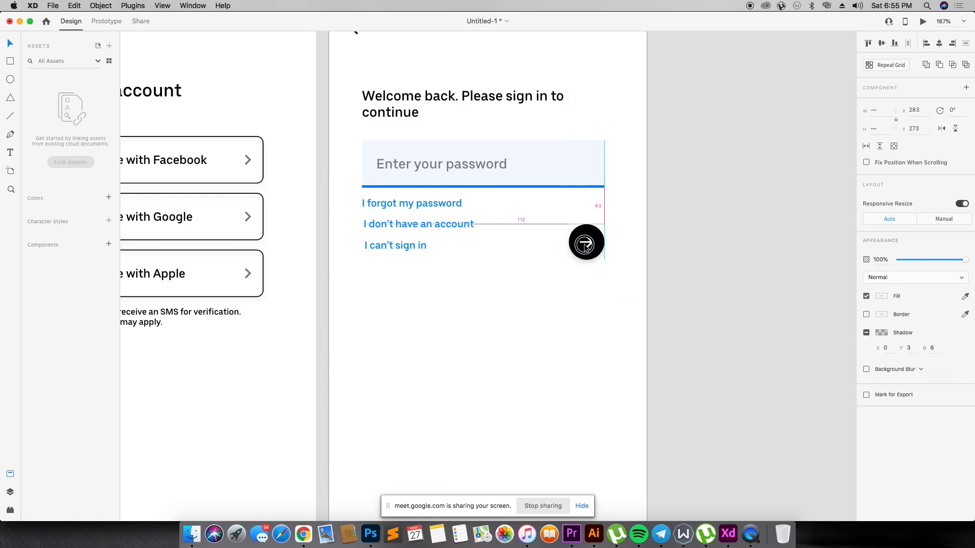
- Left-align the three blue links at X 39 and tighten the vertical spacing between them evenly
left_click(395, 207)
key("Down")
key("Down")
key("Down")
key("Down")
key("Down")
left_click(399, 244)
key("Up")
key("Up")
key("Up")
key("Up")
key("Up")
key("Up")
key("Left")
key("Left")
left_click(407, 224, "shift")
left_click(412, 208, "shift")
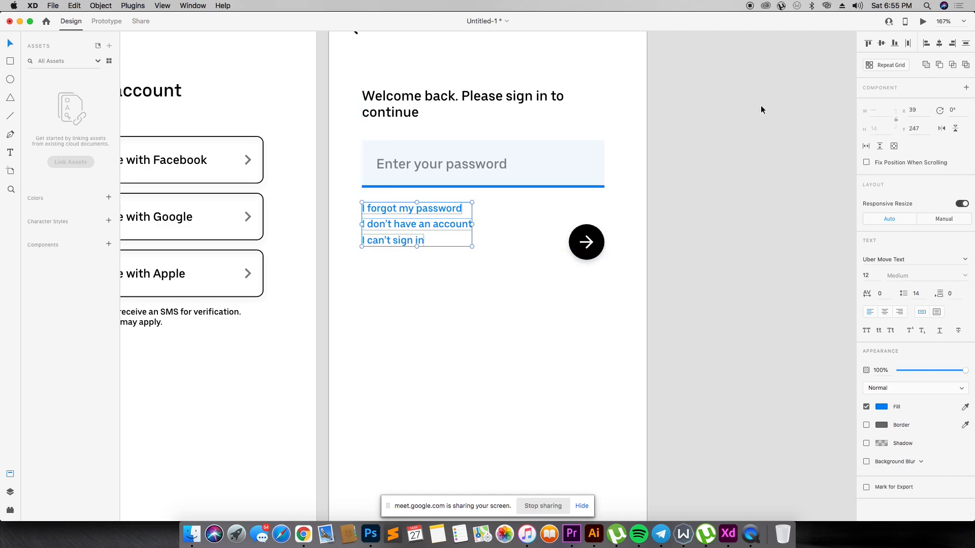
- Move the three links down as one block and align it with the arrow button along their vertical middles
left_click(389, 251)
left_click_drag(358, 202, 475, 277)
left_click_drag(404, 230, 405, 238)
left_click(585, 240, "shift")
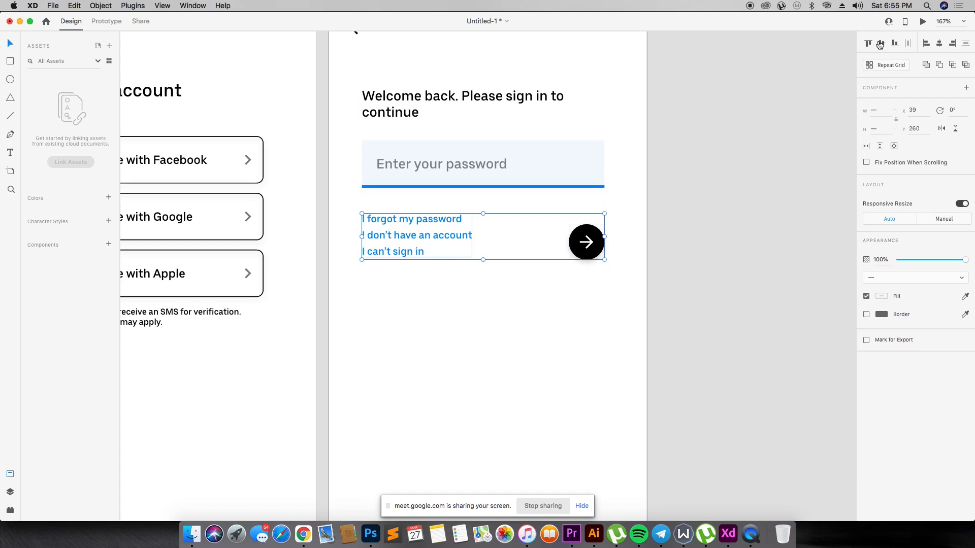
left_click(881, 44)
left_click(663, 211)
- Center the white arrow vertically inside its black circle and select the links group together with the button to check their alignment
left_click(596, 227)
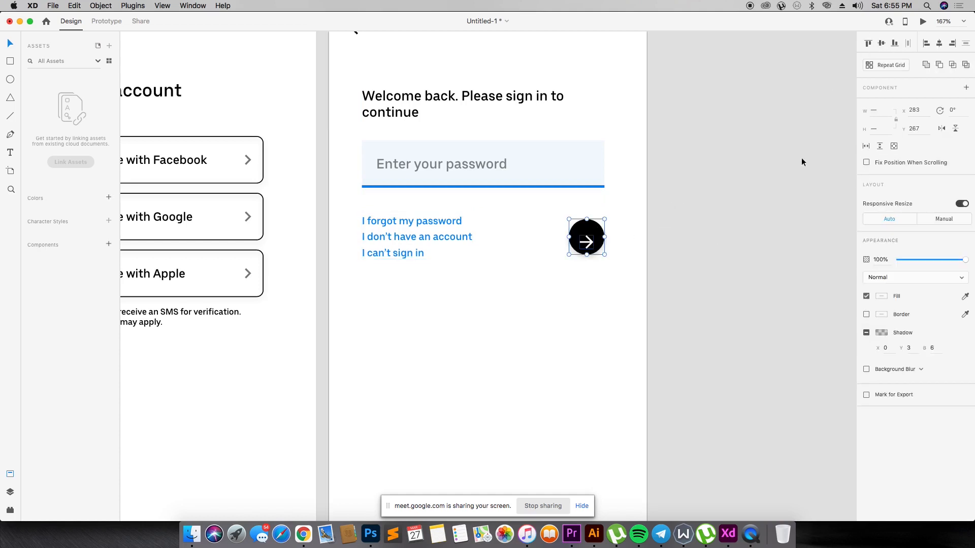
left_click(884, 45)
left_click(459, 229)
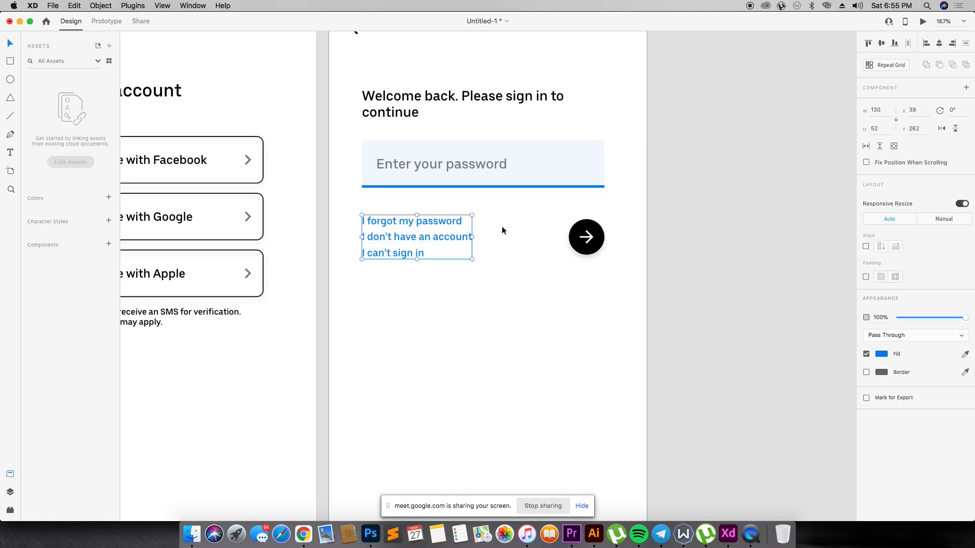
left_click(586, 237, "shift")
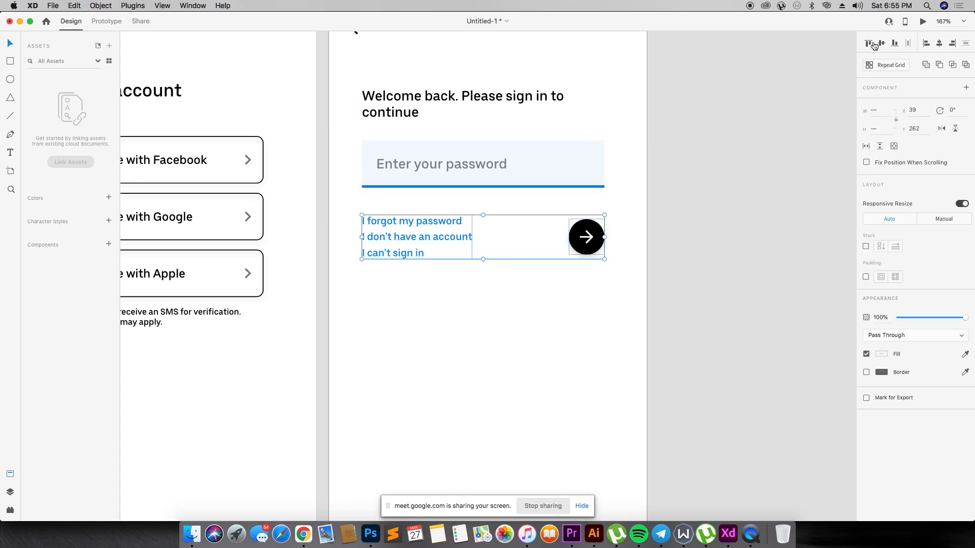
left_click(473, 216)
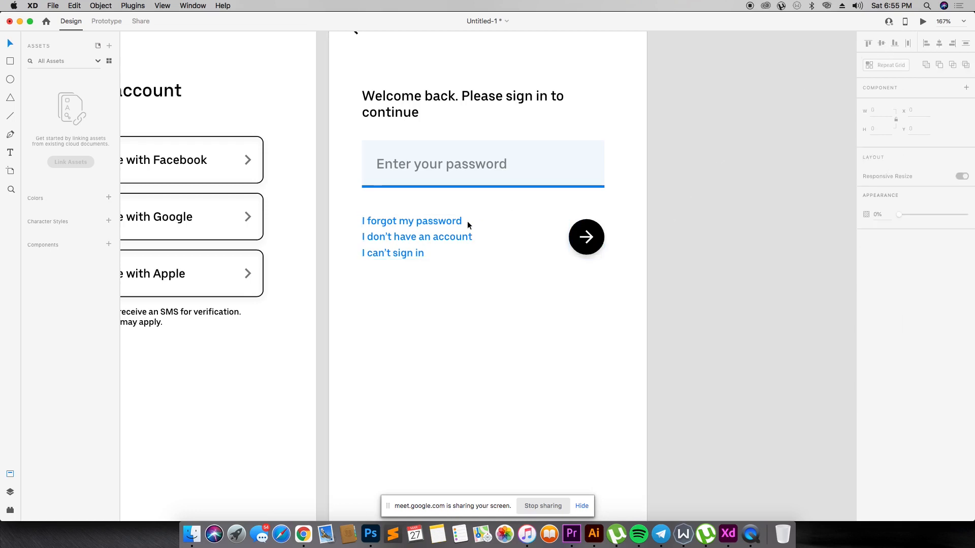
- Duplicate the "Welcome back" artboard and place the copy directly beside the original
left_click(470, 170)
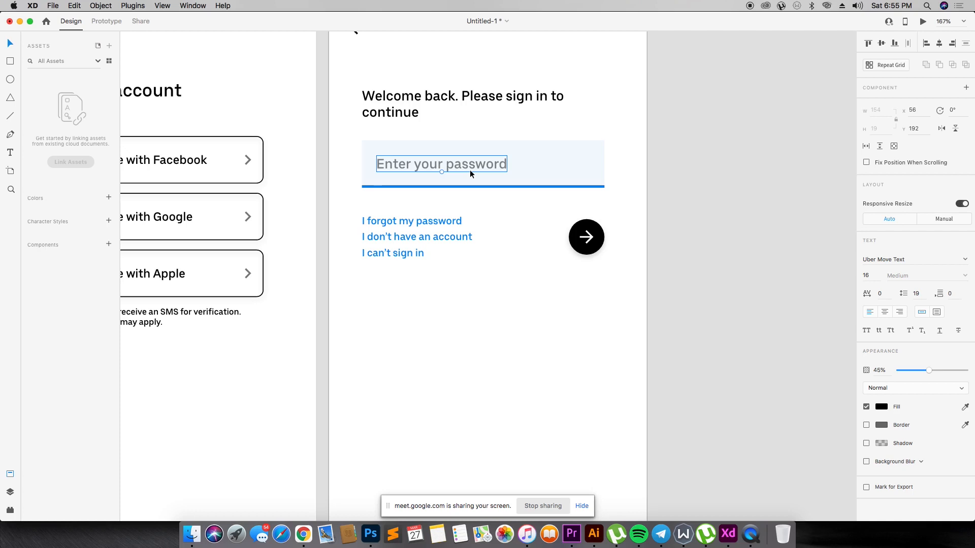
key("super+minus")
key("super+minus")
key("super+minus")
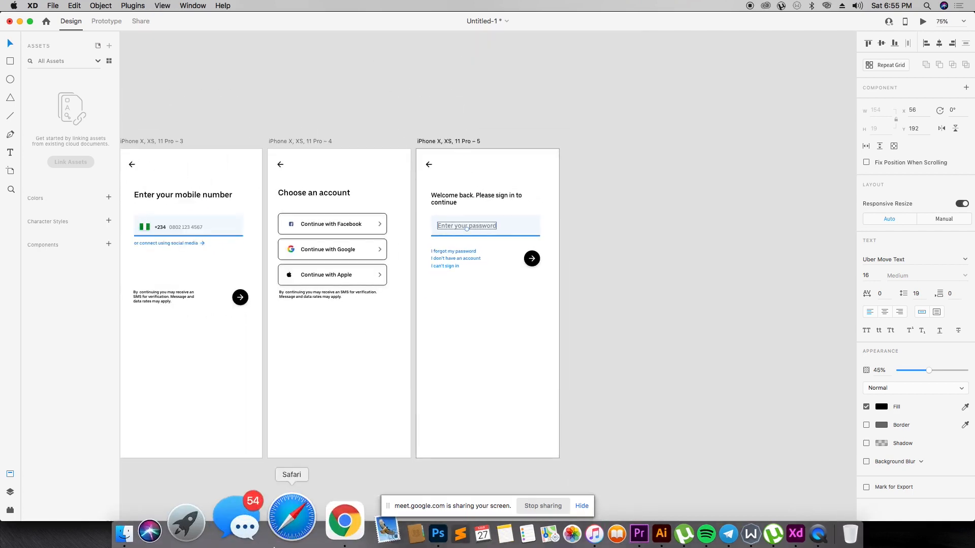
left_click(453, 142)
left_click_drag(453, 143, 603, 140)
key("z")
left_click_drag(523, 124, 737, 498)
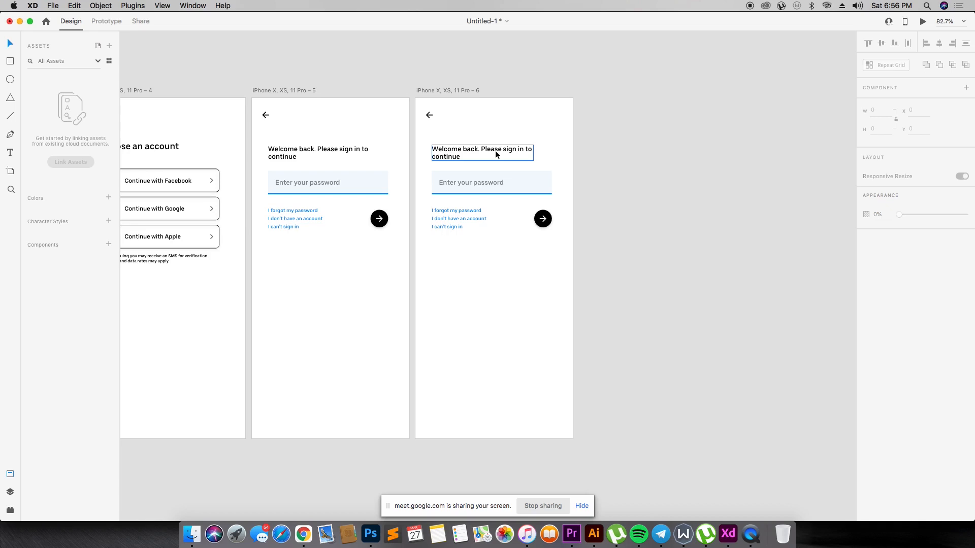
- Replace the duplicated artboard's heading with "Welcome to" and move it to X 143, Y 98
double_click(495, 150)
type("W")
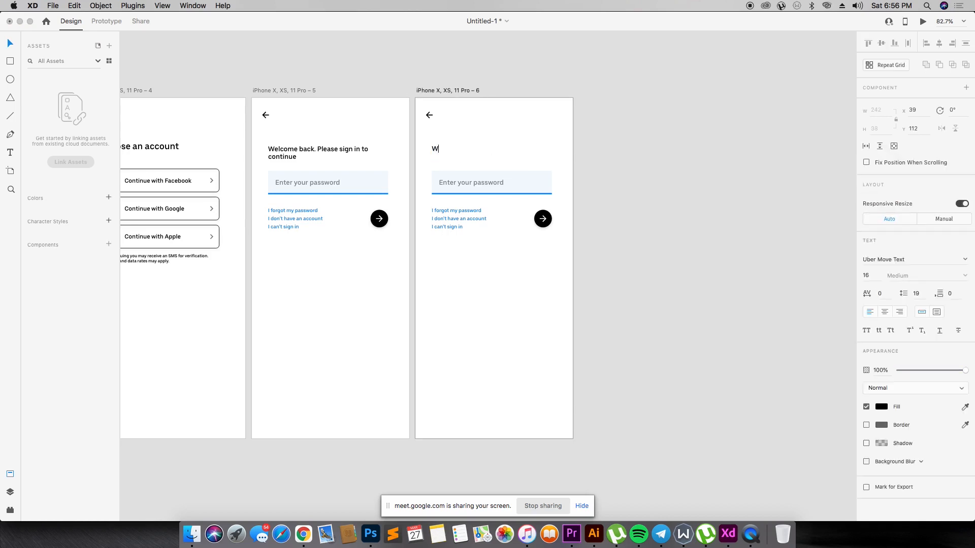
left_click(511, 130)
left_click_drag(465, 153, 501, 145)
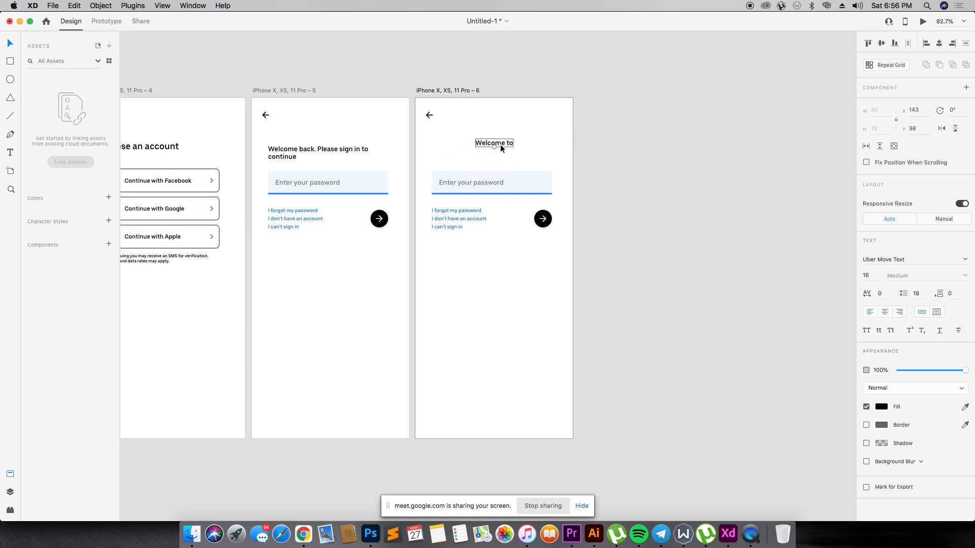
- Switch to Chrome and bring the downloaded Uber-Logo.wine.png image onto the Adobe XD canvas
key("super+minus")
key("super+minus")
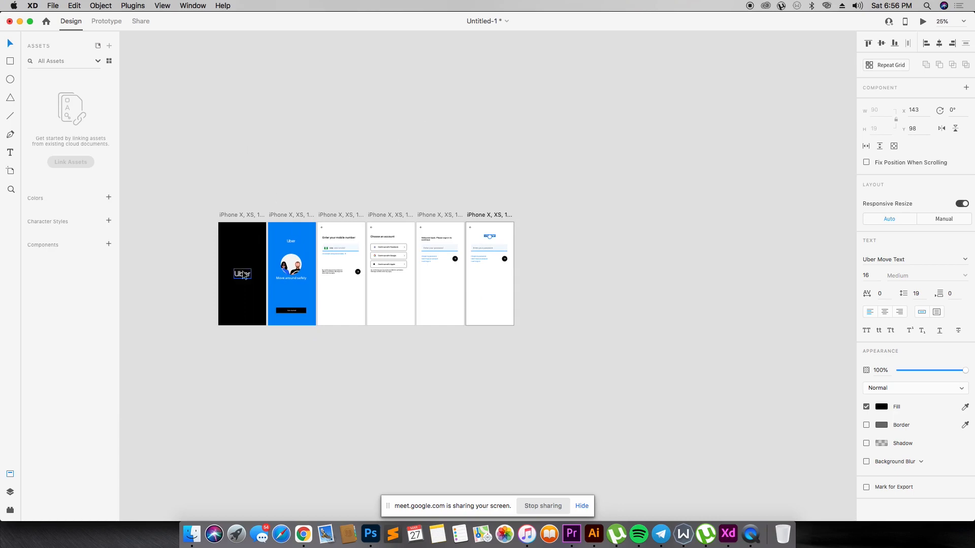
left_click(243, 275)
key("super+Tab")
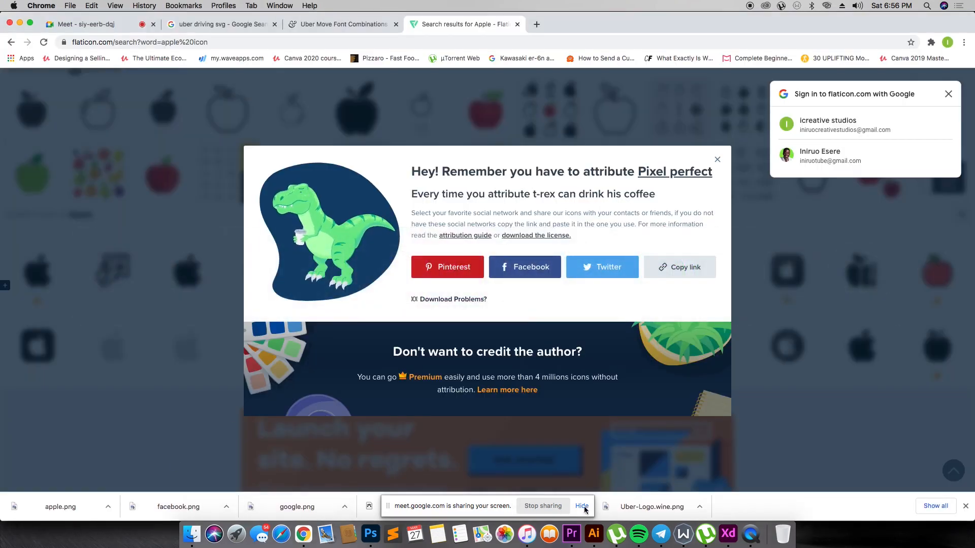
left_click_drag(650, 503, 629, 320)
key("super+Tab")
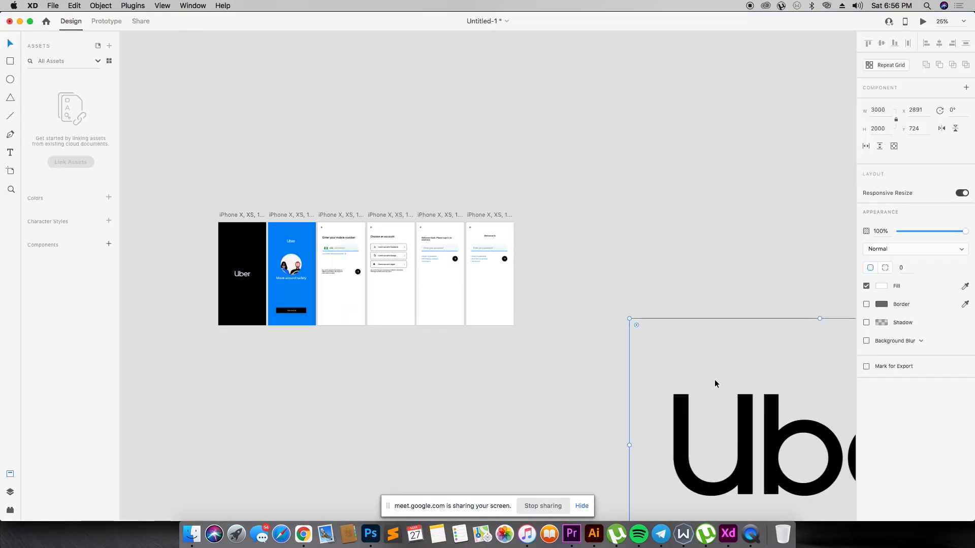
- Scale the Uber logo down to 162 by 108 and place it on the "Welcome to" artboard at X 107, Y 352
left_click_drag(742, 410, 385, 268)
left_click_drag(372, 165, 490, 273)
left_click_drag(522, 325, 538, 341)
mouse_move(389, 94)
left_mouse_down()
mouse_move(406, 138)
mouse_move(560, 330)
mouse_move(615, 362)
left_mouse_up()
key("v")
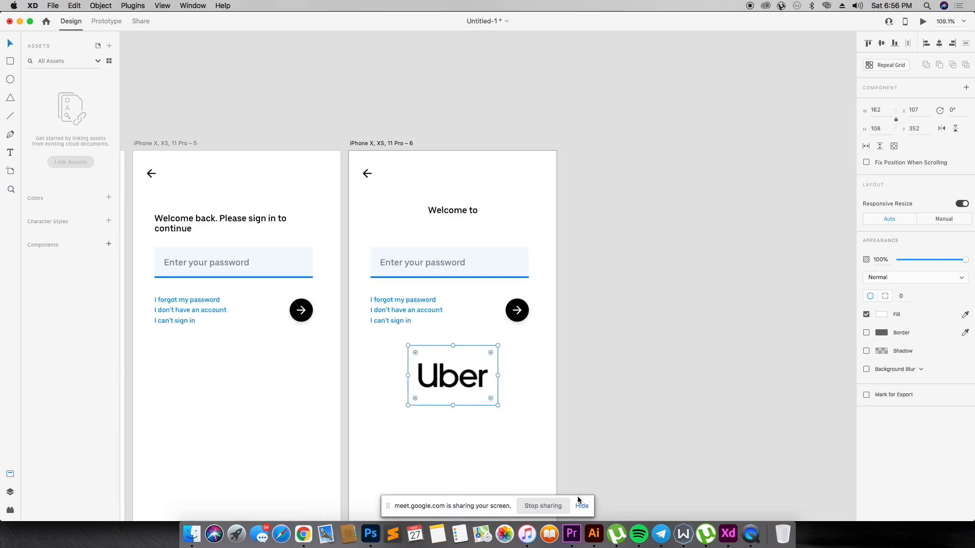
- Save the password field underline's blue and the arrow button's #000000 and #FFFFFF as color assets
left_click(471, 277)
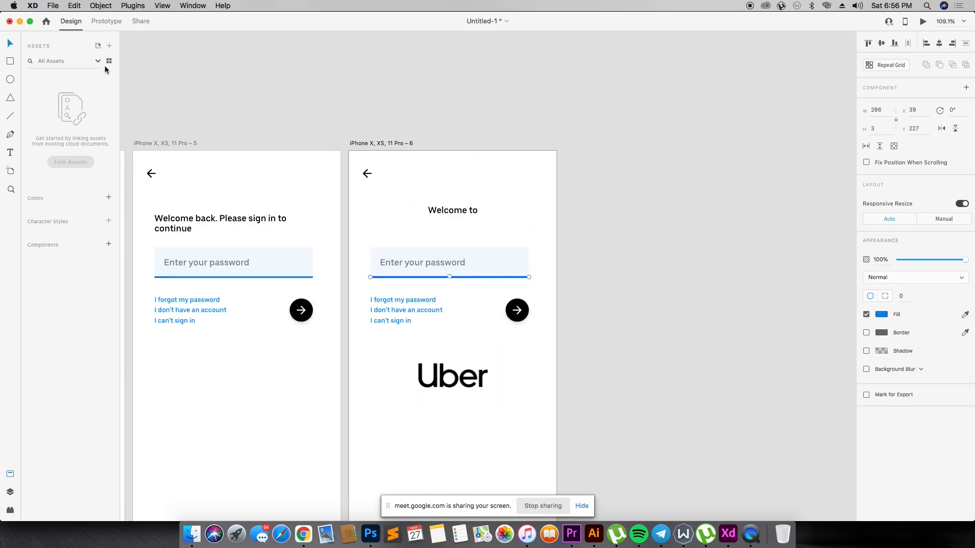
left_click(107, 197)
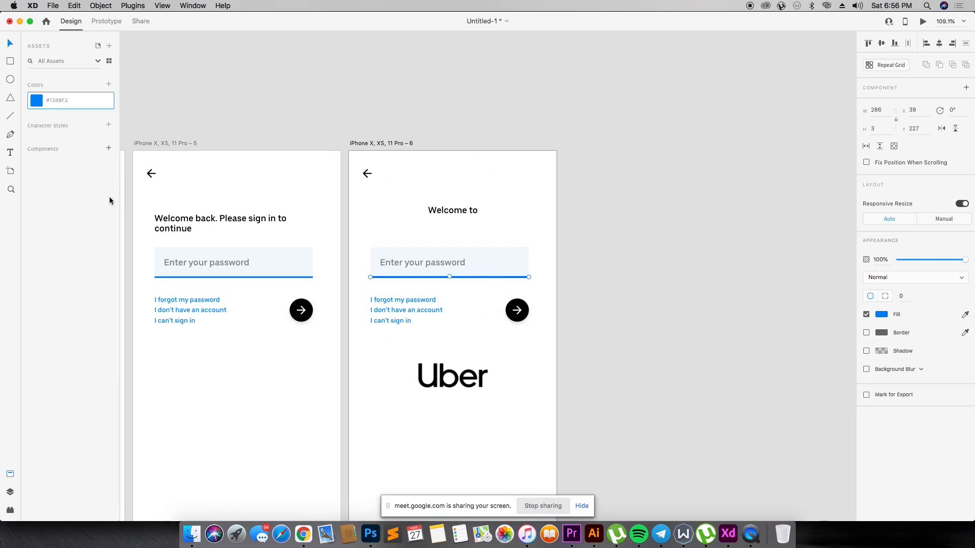
left_click(300, 298)
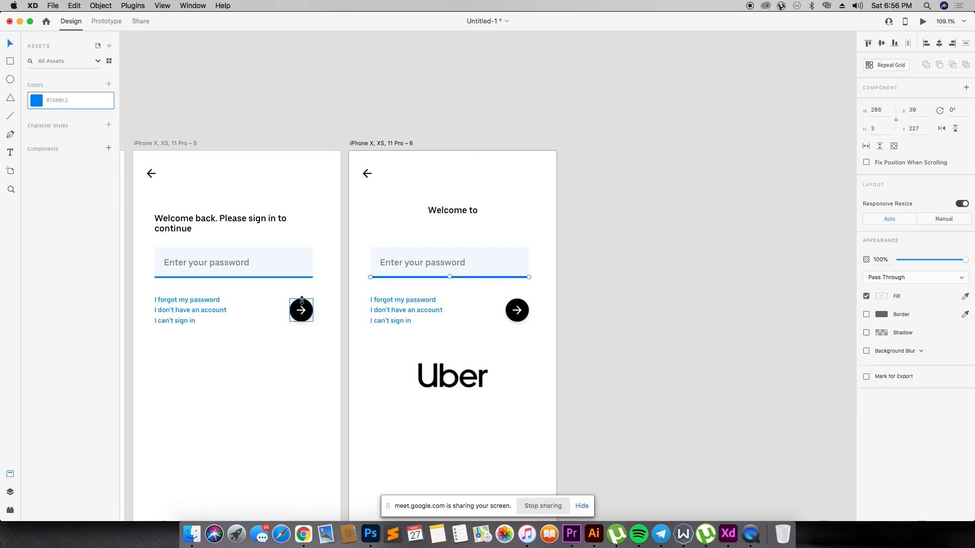
left_click(109, 85)
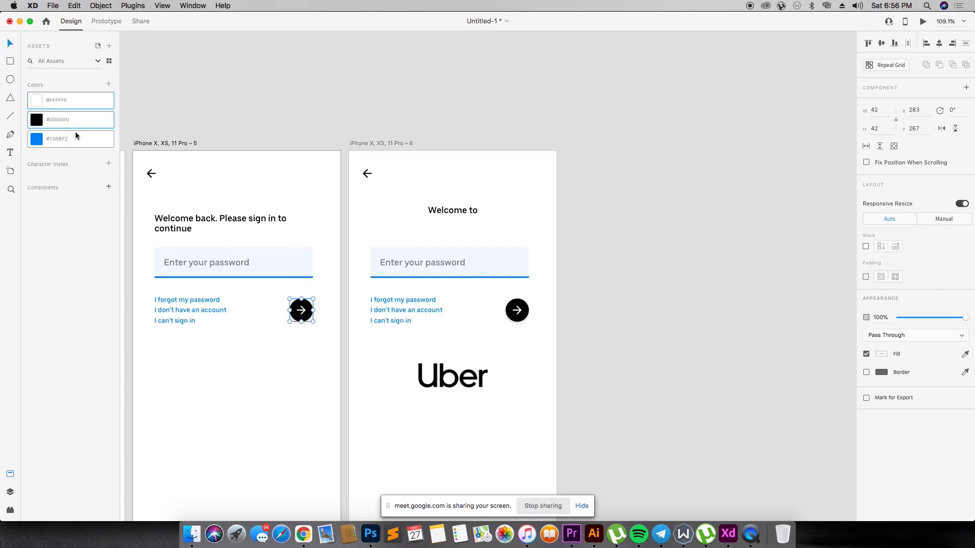
- Turn the black Uber logo on the "Welcome to" artboard into a reusable component
left_click(453, 361)
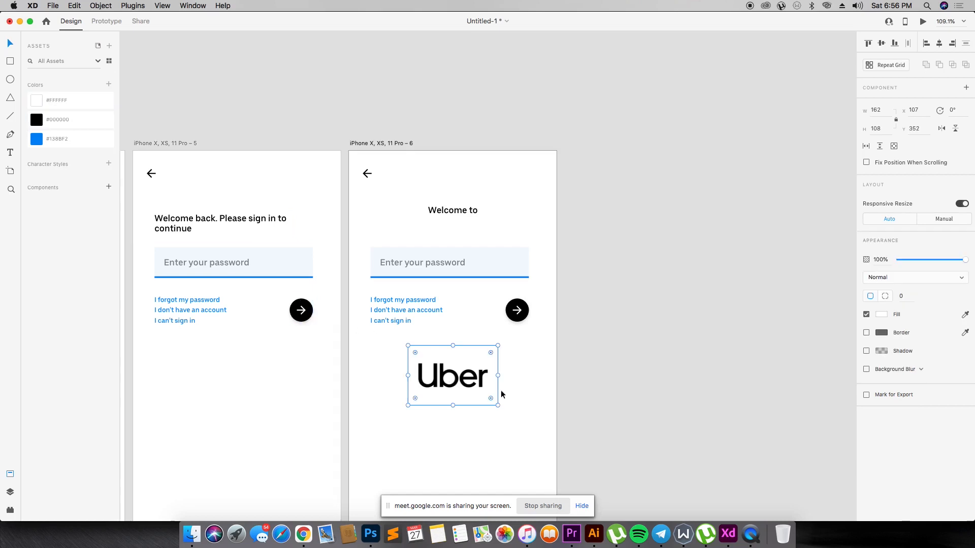
left_click(108, 187)
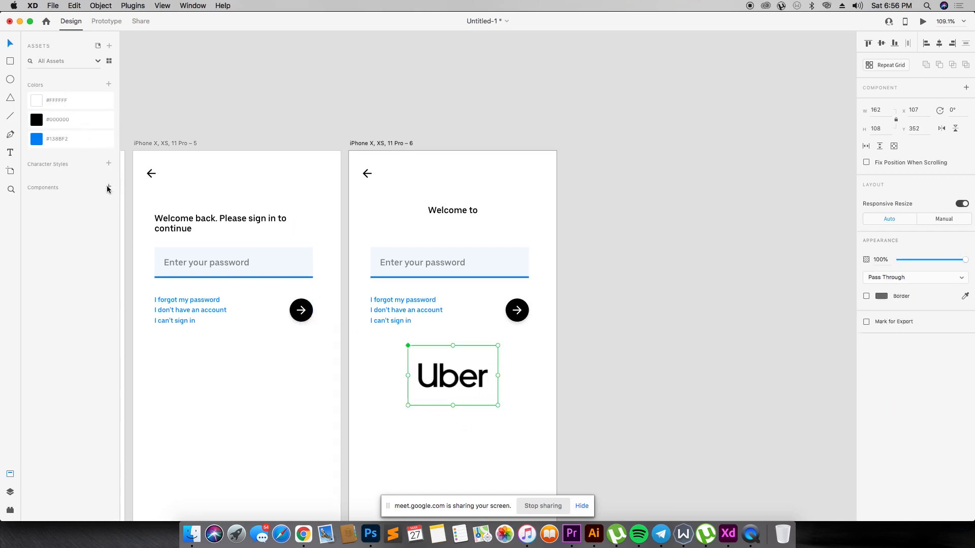
- Turn the circular illustration of two people on the blue onboarding artboard into a reusable component
left_click(246, 100)
key("super+1")
key("super+minus")
key("super+minus")
key("z")
left_click_drag(171, 205, 398, 382)
left_click_drag(287, 131, 669, 416)
key("v")
left_click(496, 264)
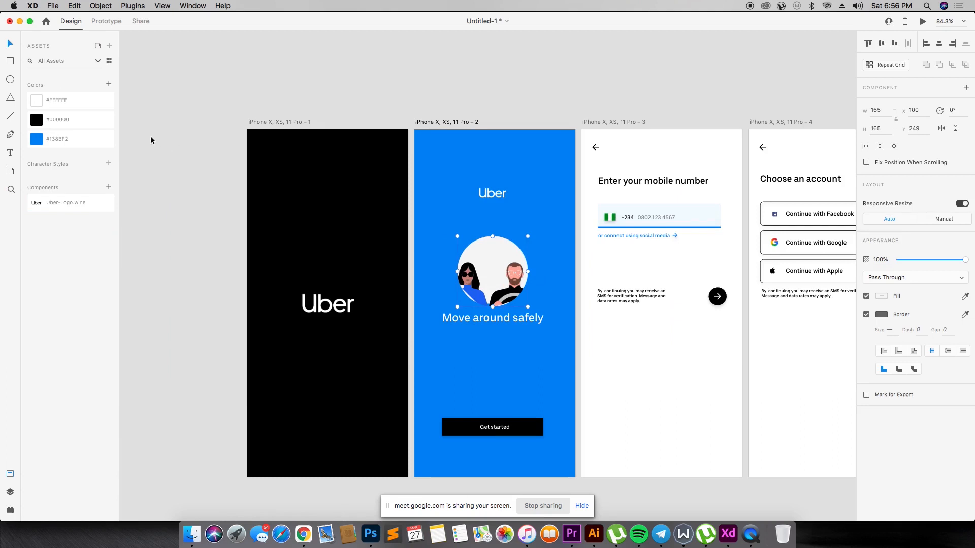
left_click(109, 188)
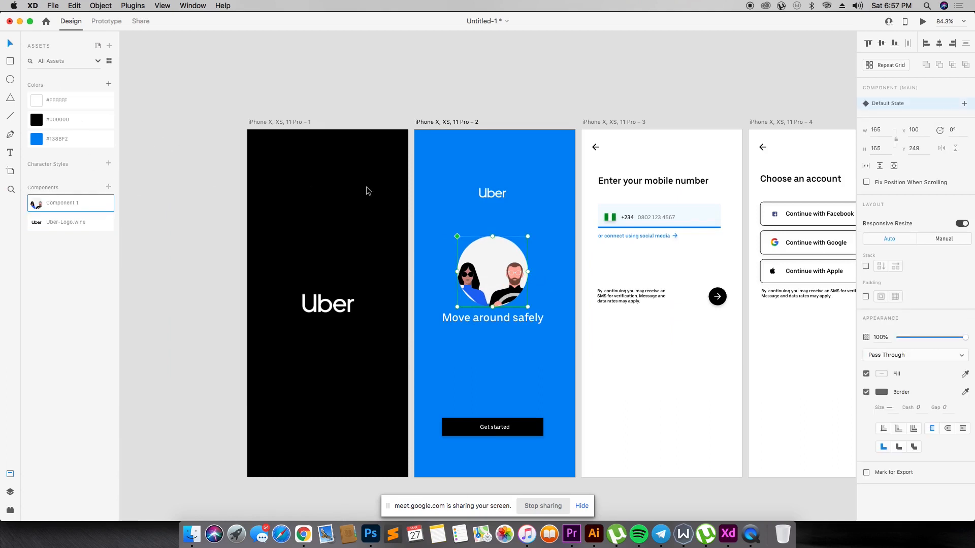
- Turn the green-and-white flag icon on the "Enter your mobile number" artboard into a reusable component
left_click(495, 194)
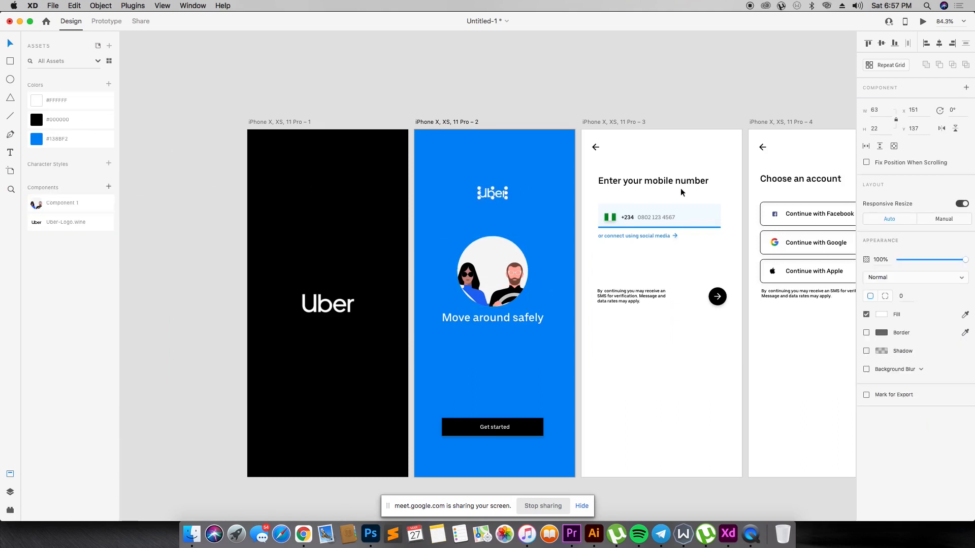
left_click(609, 217)
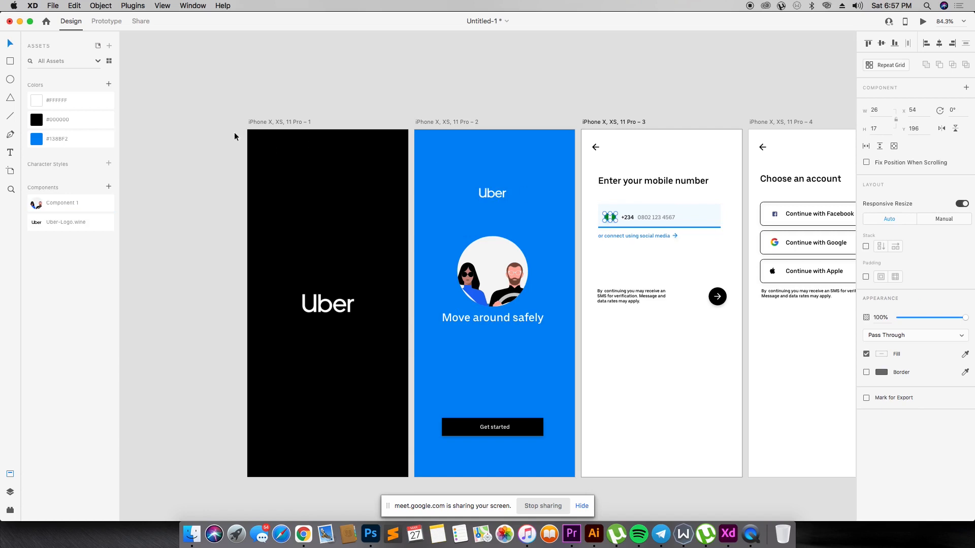
left_click(111, 187)
left_click(176, 184)
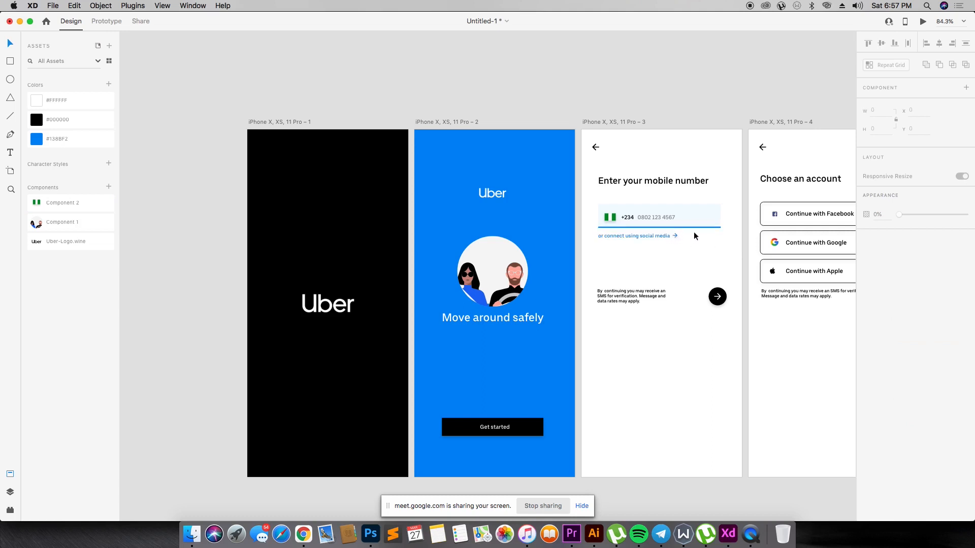
- Turn the Facebook, Google and Apple icons on the "Choose an account" artboard into separate reusable components
left_click(773, 216)
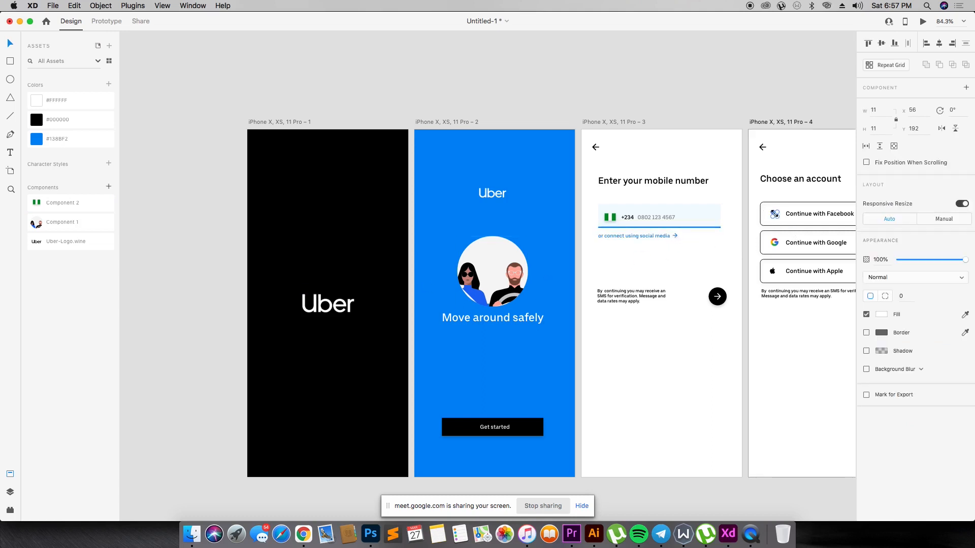
left_click(108, 187)
left_click(774, 243)
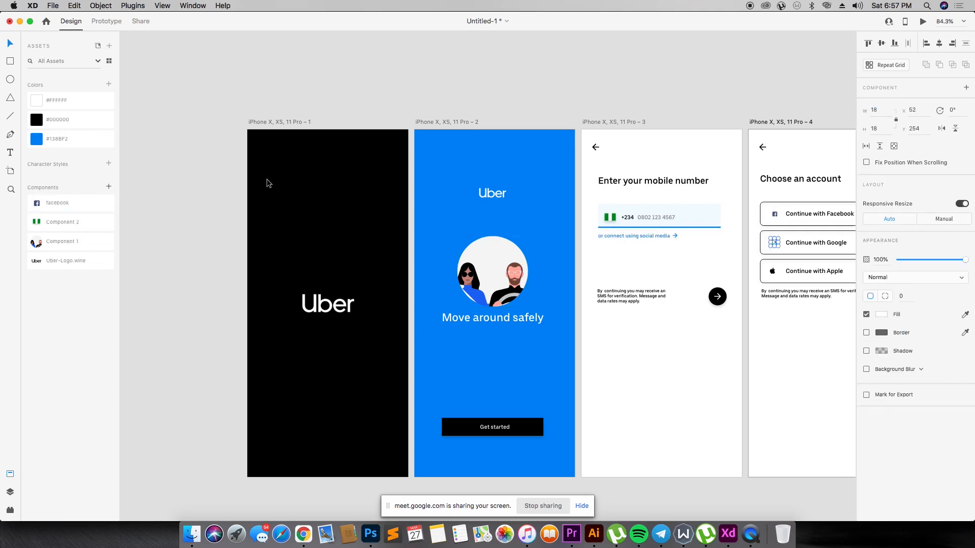
left_click(108, 187)
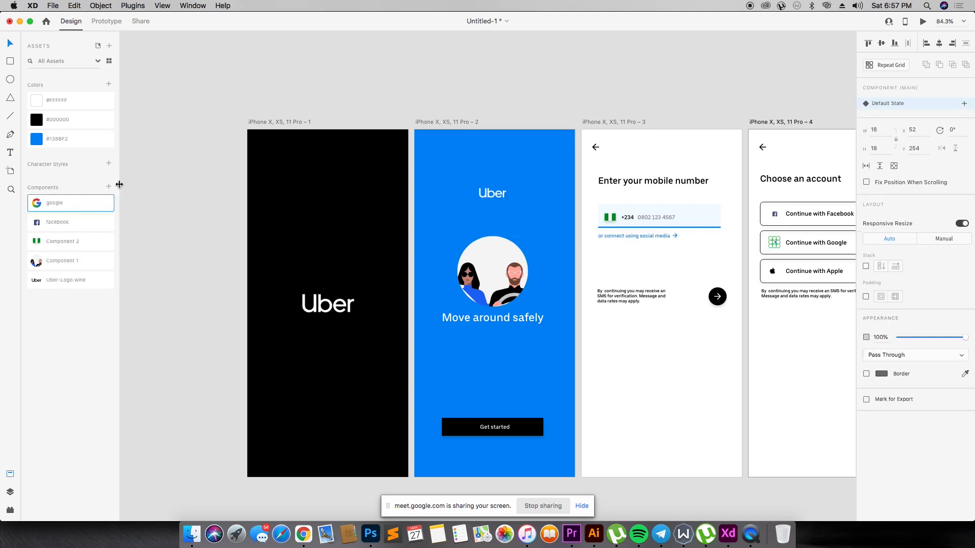
left_click(773, 272)
left_click(108, 187)
left_click(172, 178)
- Set the "Welcome to" heading's font size to 21 and center it on its artboard at X 129, Y 96
key("z")
left_click_drag(212, 99, 858, 488)
left_click(680, 231)
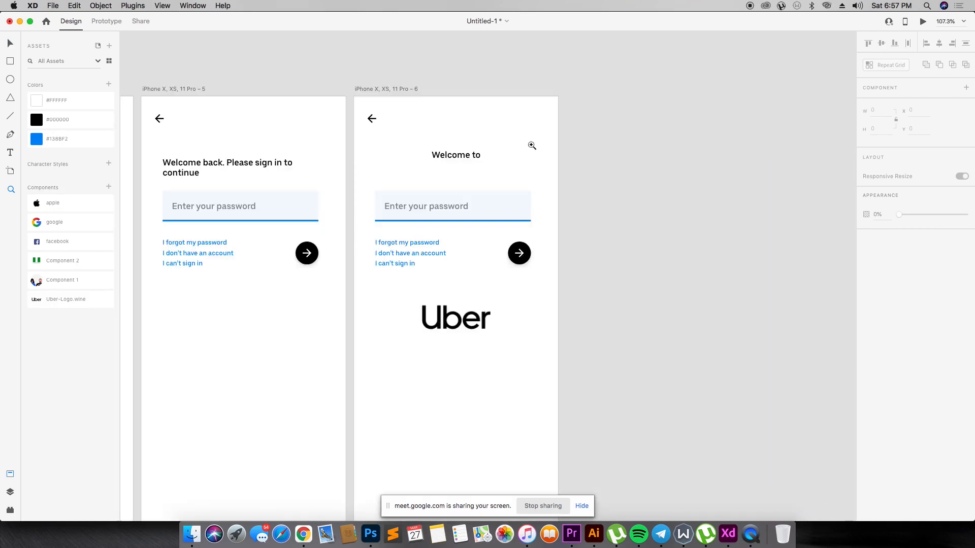
key("v")
left_click(455, 155)
left_click(875, 278)
type("21")
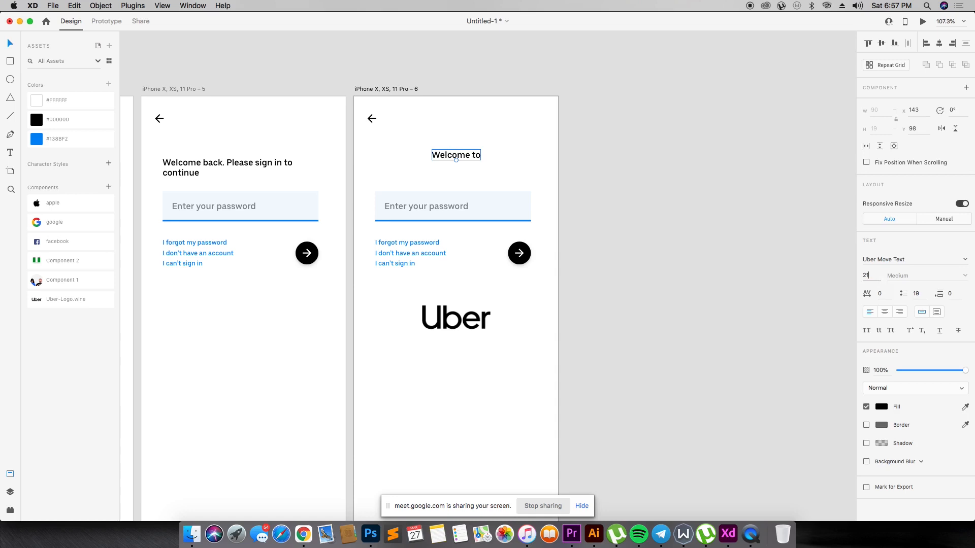
key("Return")
left_click_drag(483, 152, 478, 156)
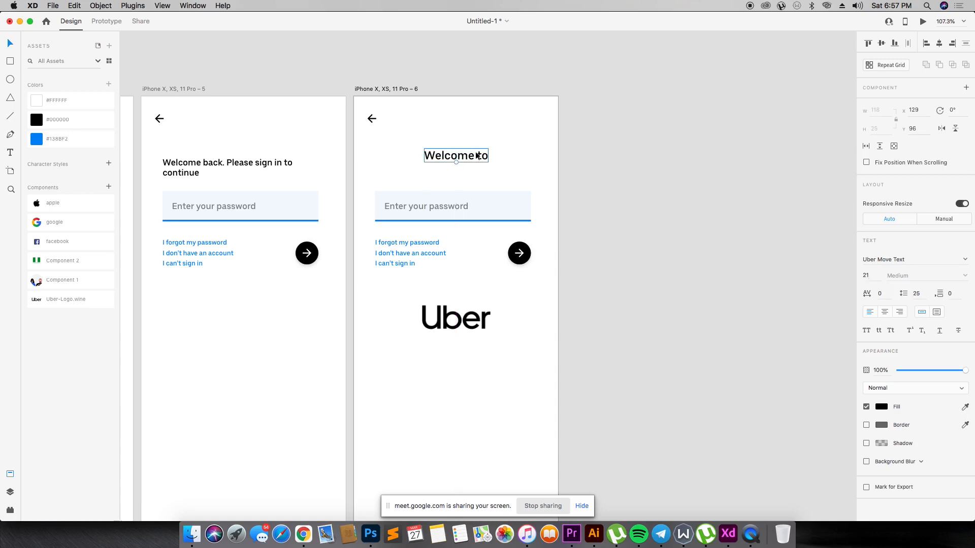
- Delete the back arrow from the "Welcome to" artboard
left_click(371, 120)
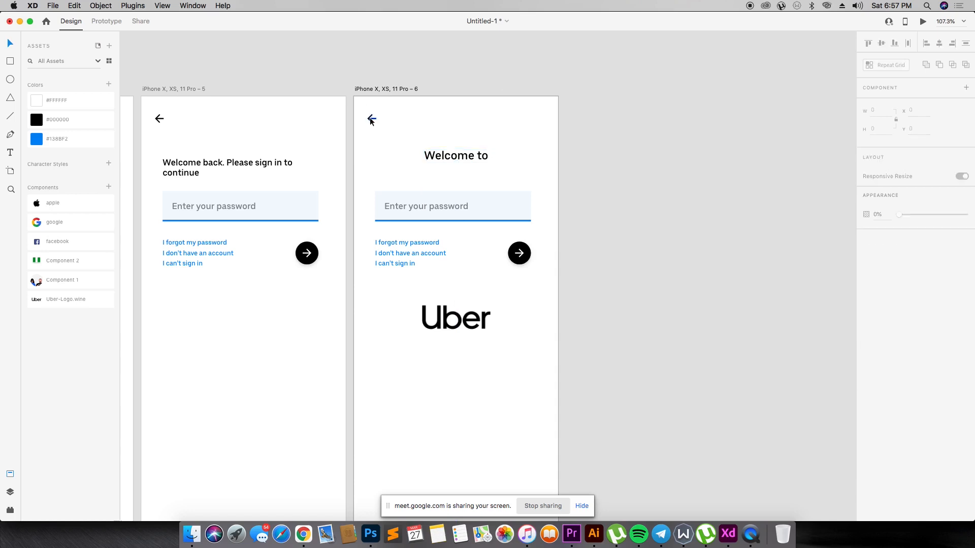
key("BackSpace")
left_click(521, 256)
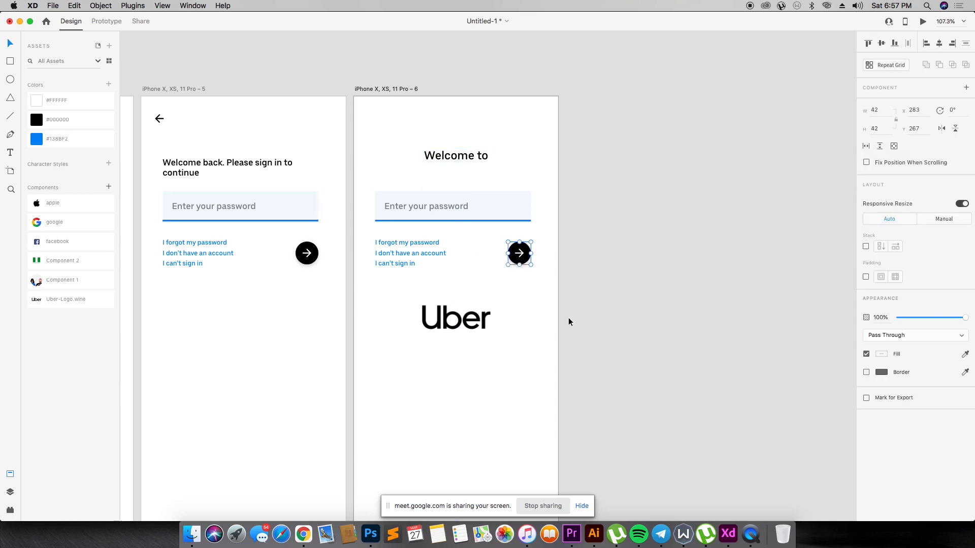
left_click(528, 307)
- Ungroup the round arrow button on the "Welcome to" artboard and move its arrow below the black circle
double_click(311, 259)
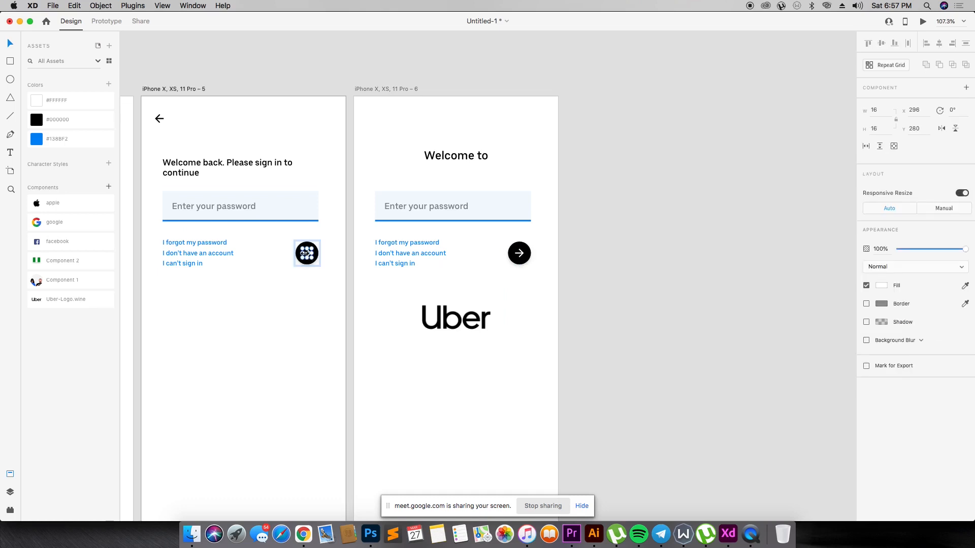
left_click(340, 283)
left_click(519, 255)
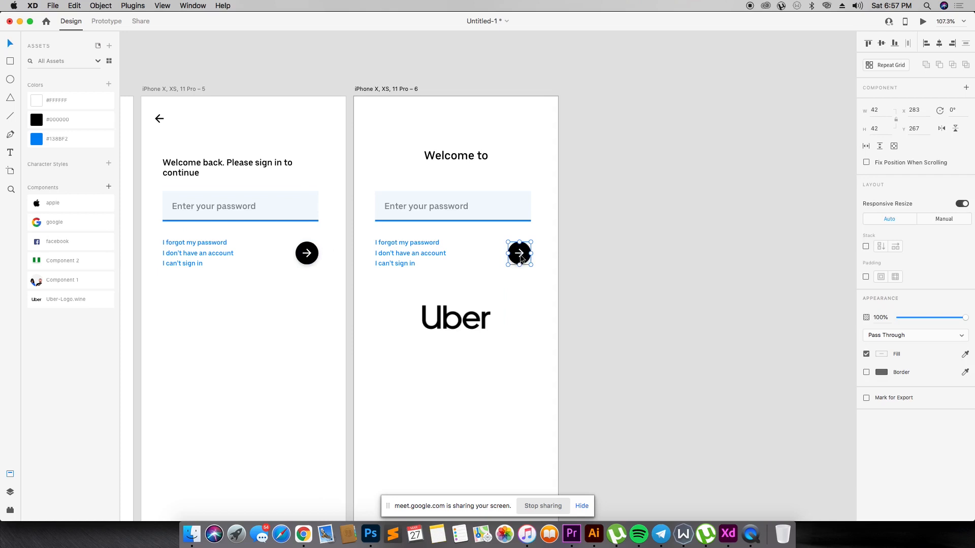
right_click(521, 258)
left_click(555, 354)
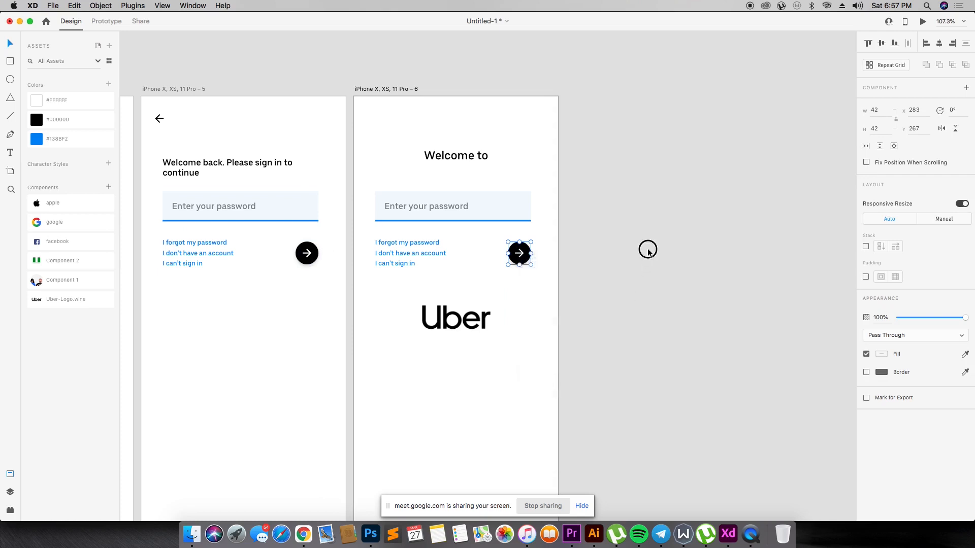
left_click(518, 259)
left_click_drag(518, 254, 513, 280)
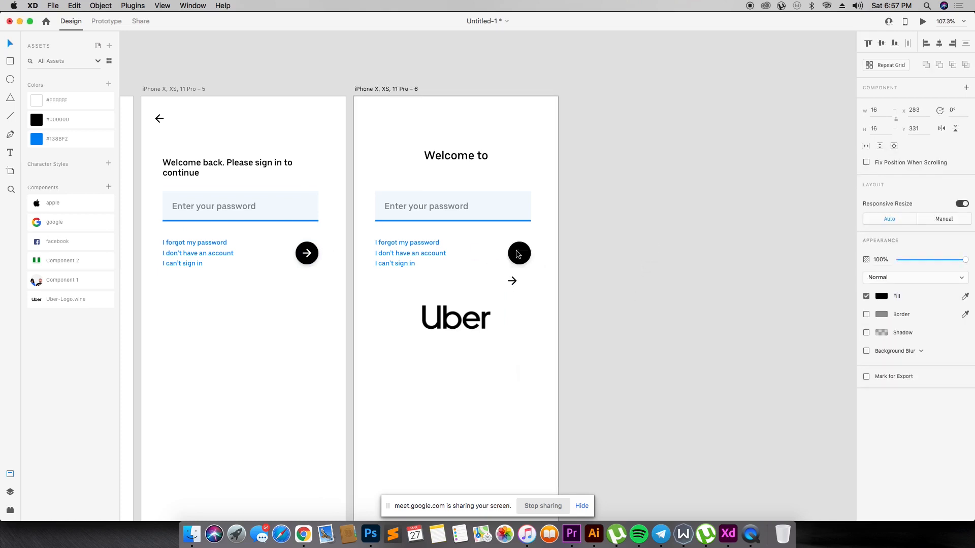
- Enlarge the loose arrow to about 33 by 33, save it as a component, and remove it from the artboard
left_click(513, 283)
left_click_drag(518, 287, 526, 297)
left_click(109, 186)
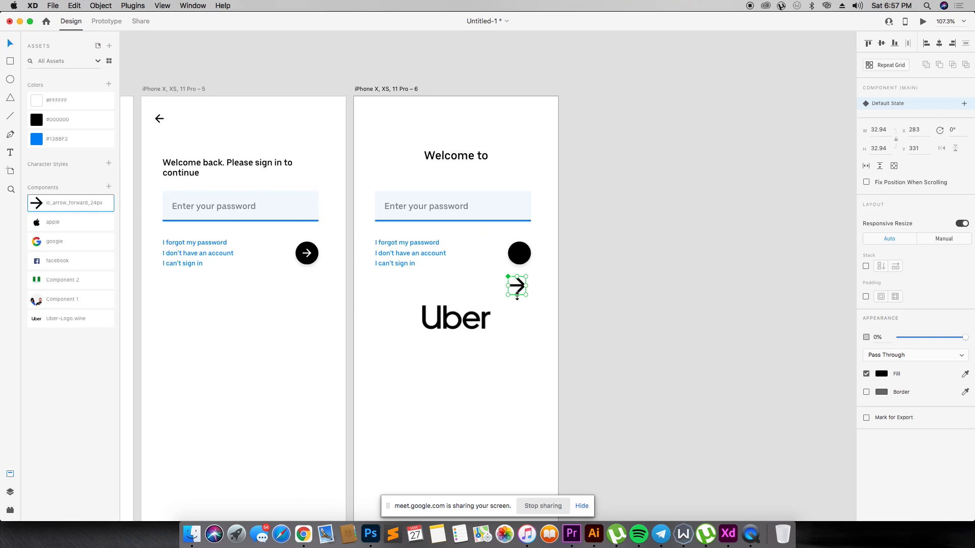
key("BackSpace")
left_click(510, 254)
left_click(517, 286)
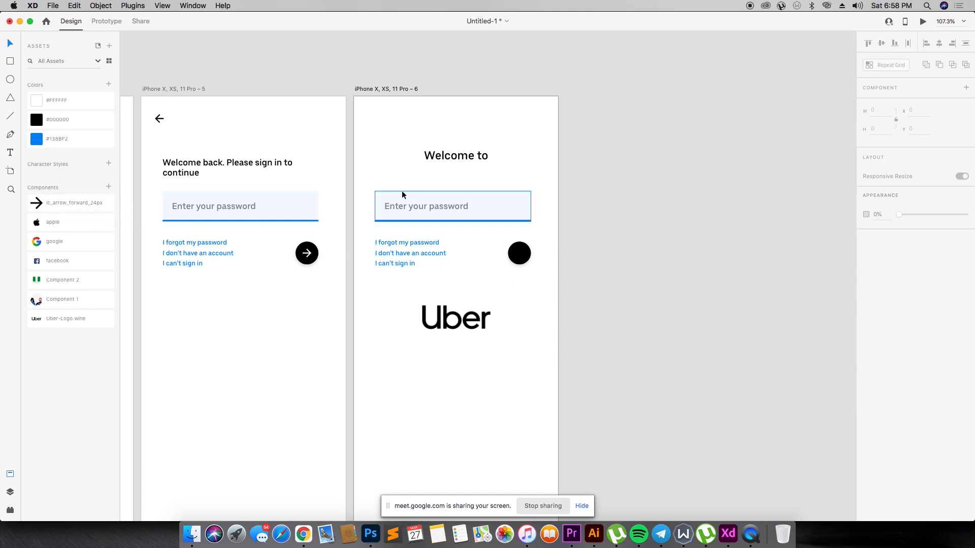
- Scale down the black Uber logo and place it centered directly beneath the "Welcome to" heading
left_click(495, 343)
left_click_drag(496, 345, 466, 180)
left_click(509, 178)
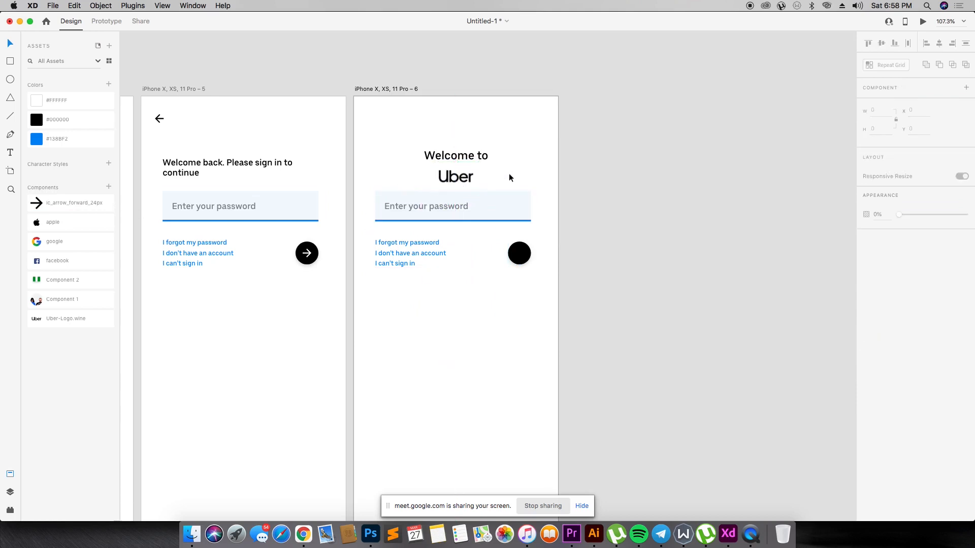
- Set the "Welcome to" heading's font size to 27 and center it above the Uber logo
left_click(460, 156)
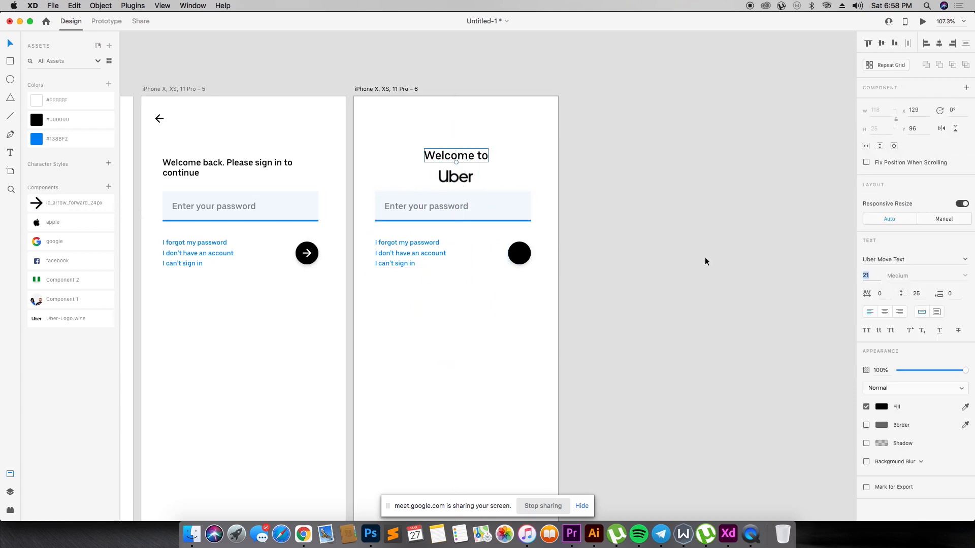
type("27")
key("Return")
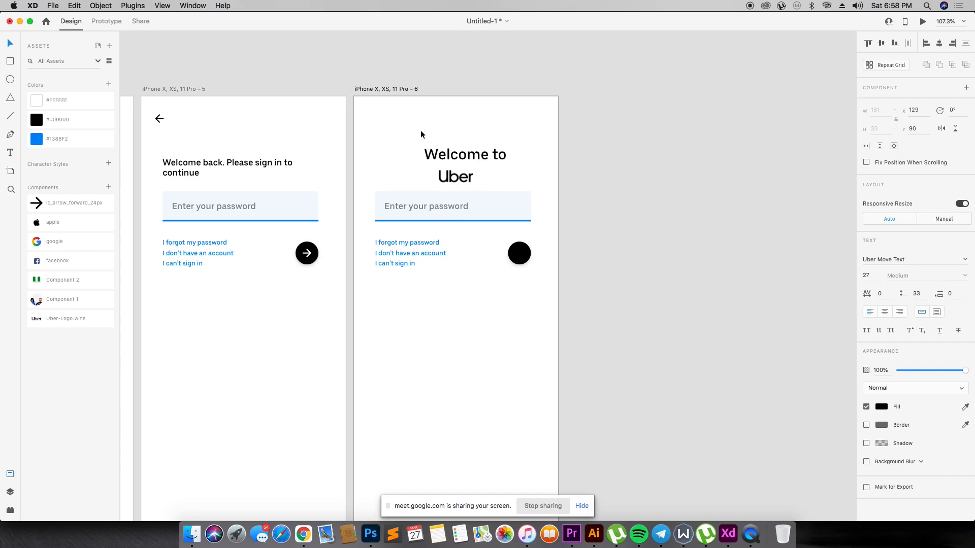
left_click_drag(463, 150, 455, 148)
left_click(498, 193)
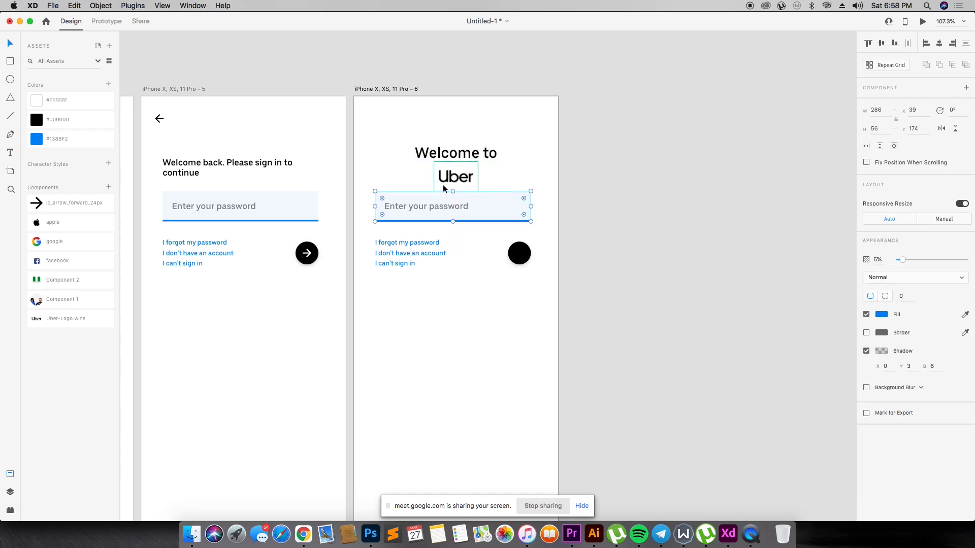
- Move the "Enter your password" text aside and delete the password field, blue links and black circle from the "Welcome to" artboard
left_click_drag(387, 176, 433, 274)
left_click(542, 228)
left_click_drag(381, 187, 447, 121)
left_click(422, 243)
left_click_drag(390, 170, 412, 310)
key("BackSpace")
left_click_drag(486, 235, 530, 285)
key("BackSpace")
- Place the "Enter your password" text below the Uber logo at X 105, Y 222, with 100% opacity and #000000 fill
left_click_drag(461, 122, 472, 226)
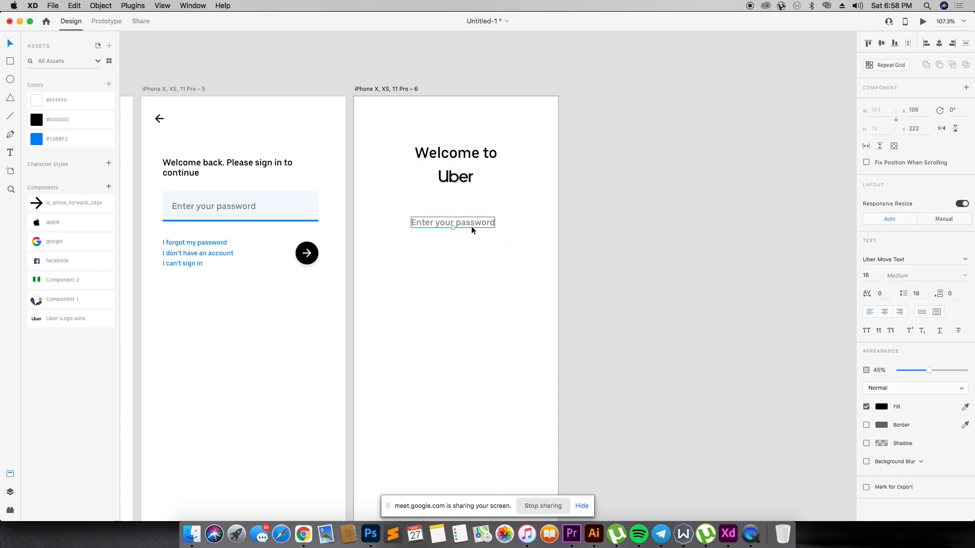
double_click(71, 115)
left_click_drag(931, 379, 969, 375)
left_click(96, 136)
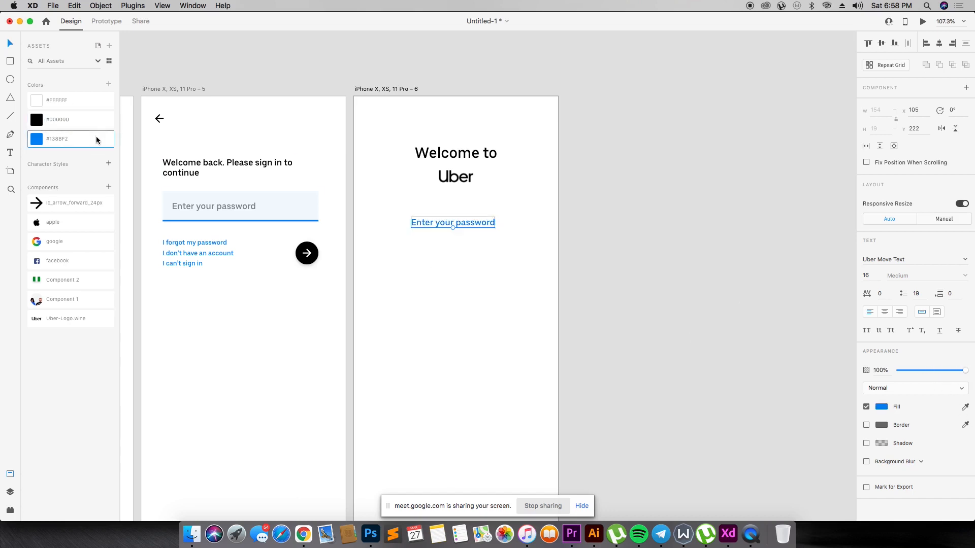
left_click(90, 117)
left_click(87, 102)
left_click(85, 117)
- Replace the "Enter your password" text beneath the Uber logo with "Customising your experience..."
double_click(474, 224)
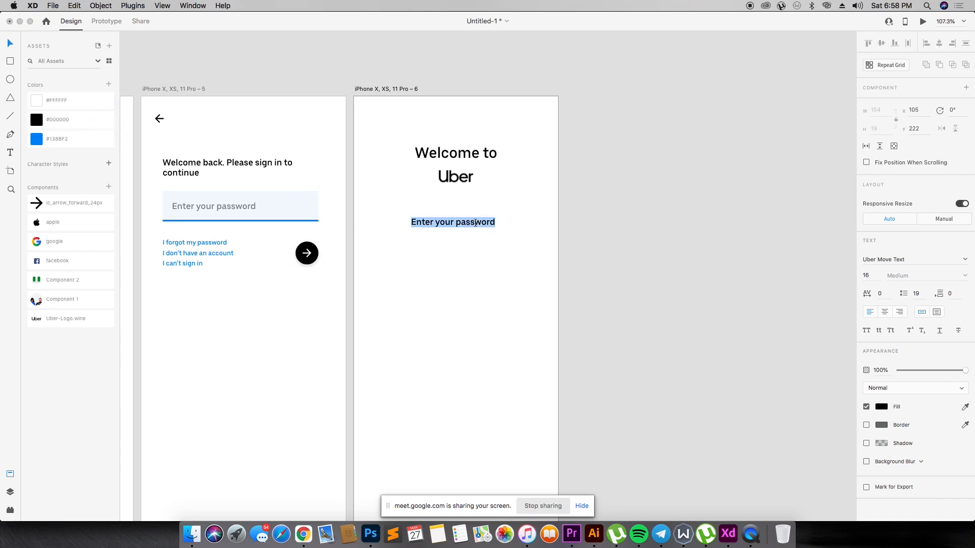
type("Cusot")
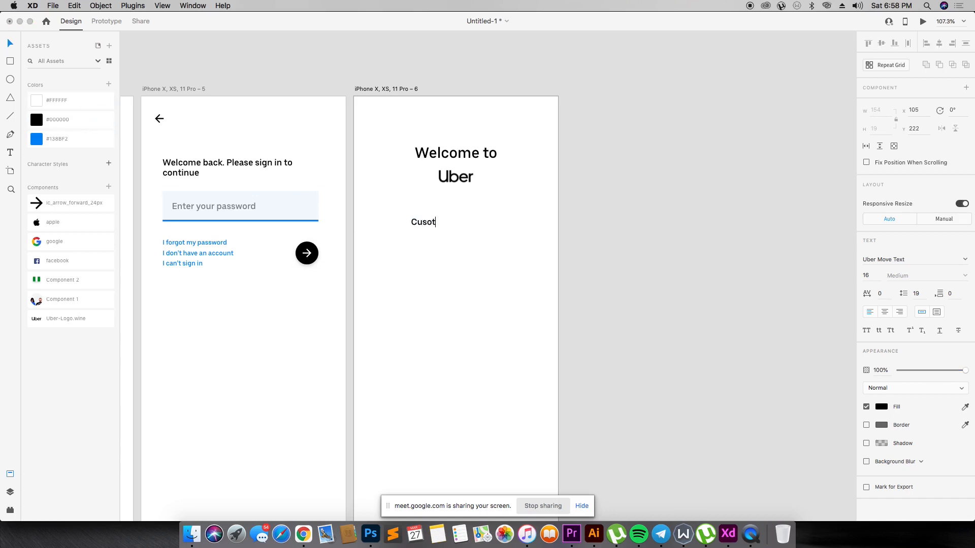
type("omising yo")
key("BackSpace")
key("BackSpace")
key("BackSpace")
type("er")
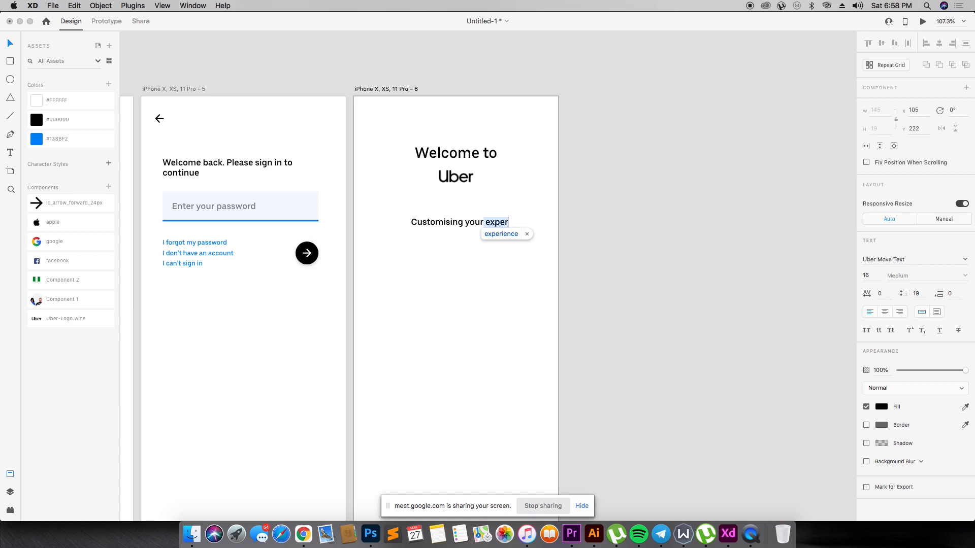
type("ience...")
key("Escape")
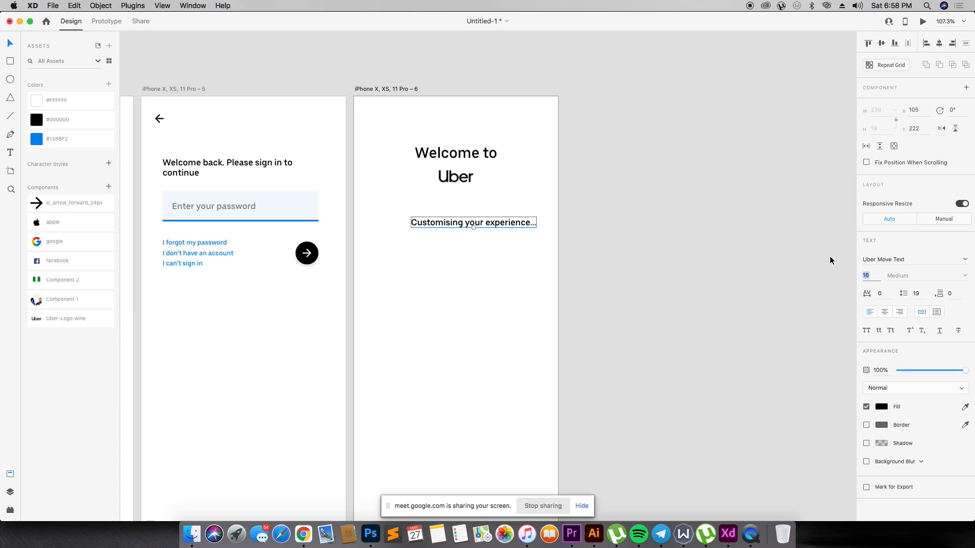
- Set the "Customising your experience..." text's font size to 13 and center it below the logo
type("13")
key("Return")
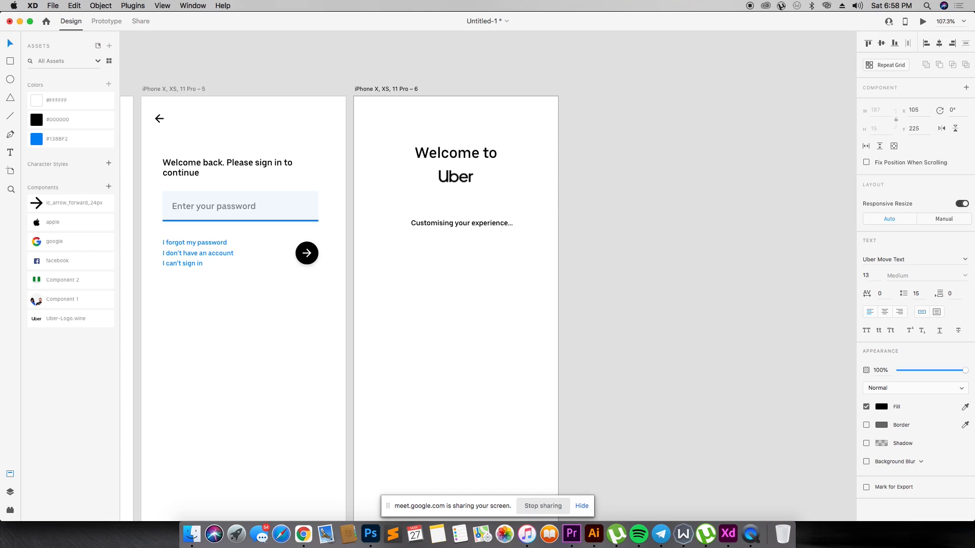
mouse_move(476, 227)
left_mouse_down()
mouse_move(461, 172)
mouse_move(483, 218)
left_mouse_up()
- Duplicate the "Welcome to" heading below the "Customising your experience..." text and change the copy to read "Uber"
left_click(466, 139)
left_click(466, 148)
double_click(485, 215)
type("Uber")
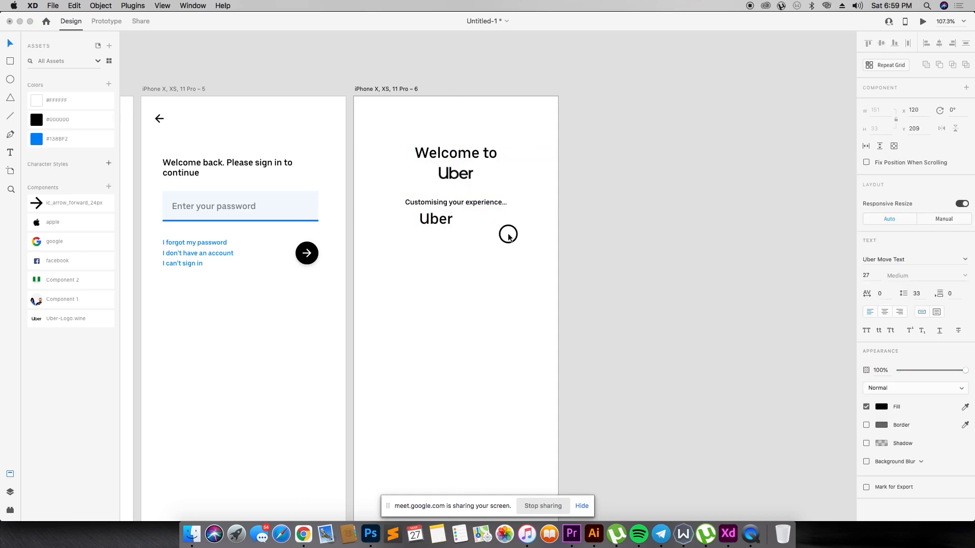
- Delete the Uber logo image and put the "Uber" text in its place, centered beneath "Welcome to"
left_click_drag(450, 222, 462, 176)
key("Delete")
left_click(452, 173)
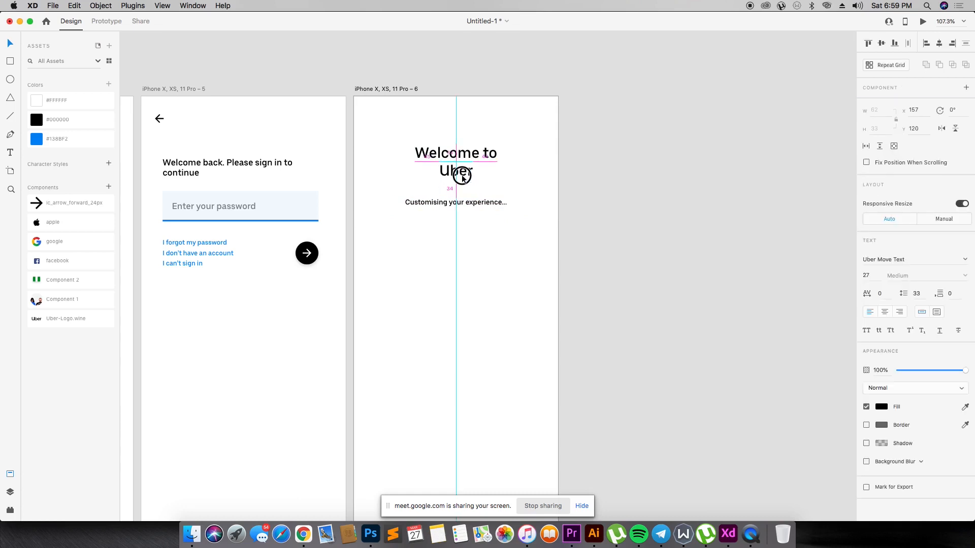
- Enlarge the "Welcome to" and "Uber" heading lines together, keeping them centered above the "Customising your experience..." text
left_click(576, 188)
left_click(460, 167)
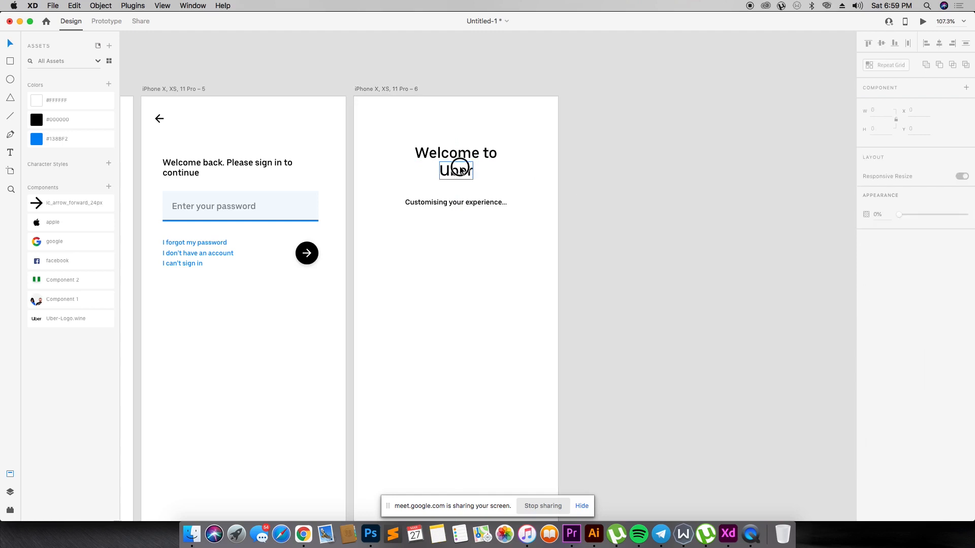
left_click(464, 154, "shift")
left_click_drag(498, 179, 470, 181)
- Add an instance of the forward arrow component centered below the "Customising your experience..." text
left_click(474, 204)
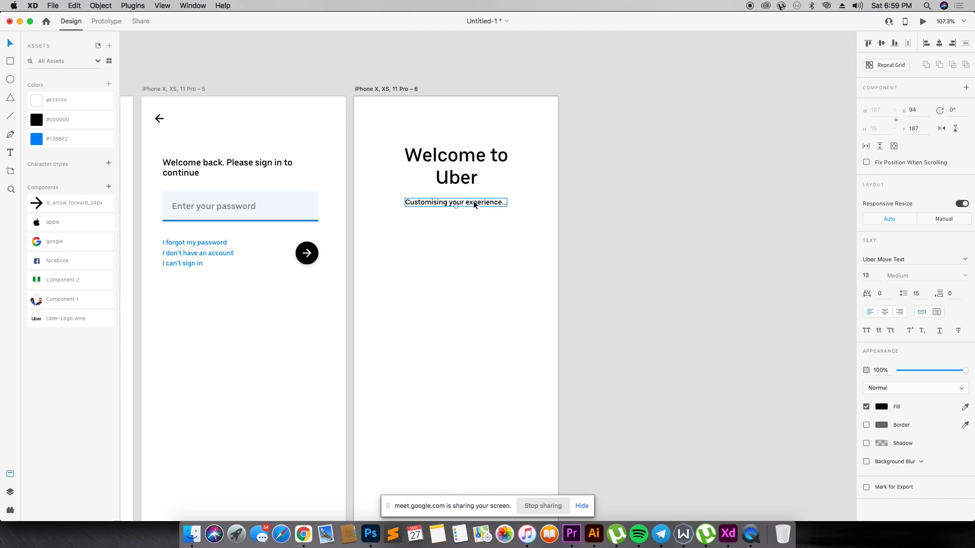
left_click(495, 329)
left_click_drag(80, 206, 473, 293)
left_click(502, 232)
left_click(486, 206)
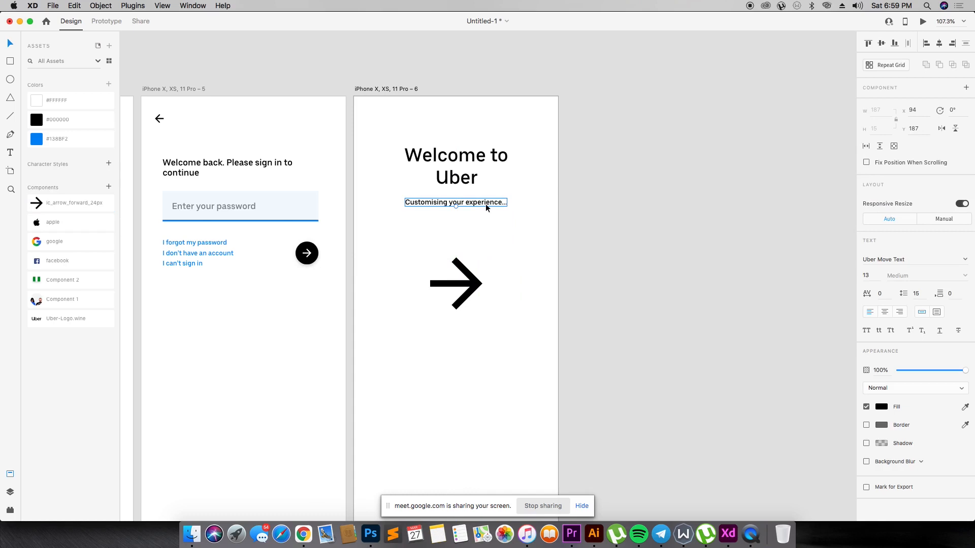
- Shrink the forward arrow to about 48 × 48 and move it up closer beneath the "Customising your experience..." text
mouse_move(473, 289)
left_mouse_down()
mouse_move(482, 288)
mouse_move(473, 287)
left_mouse_up()
left_click(495, 271)
left_click(472, 278)
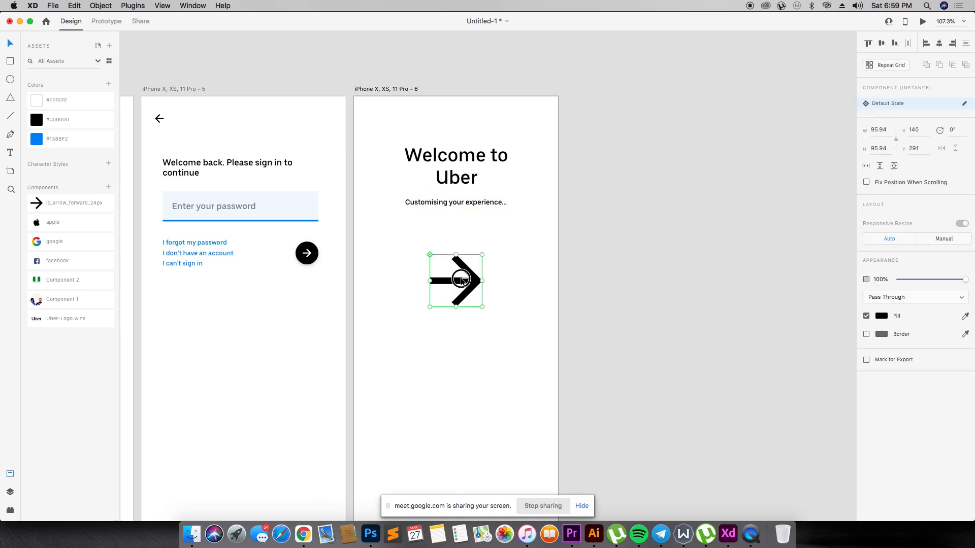
left_click_drag(468, 282, 473, 282)
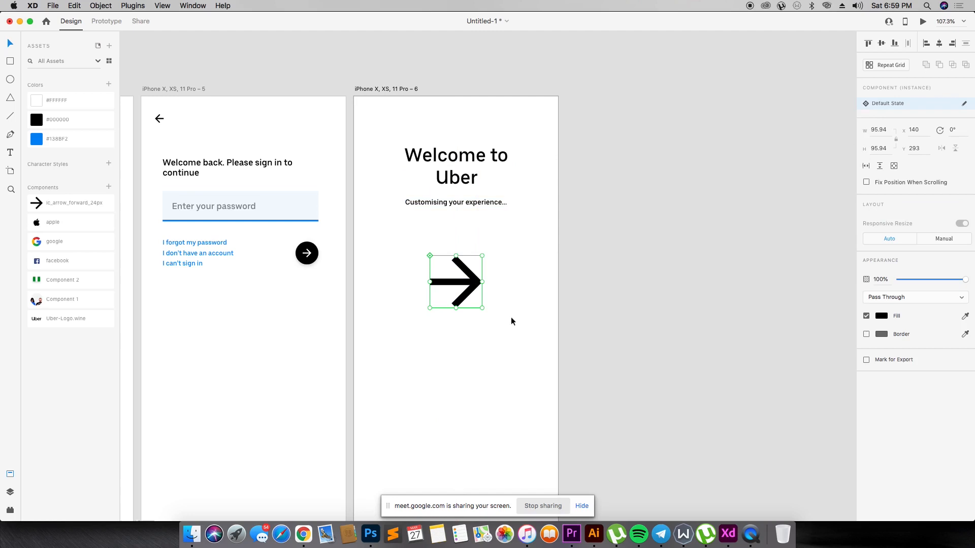
left_click_drag(483, 309, 457, 282)
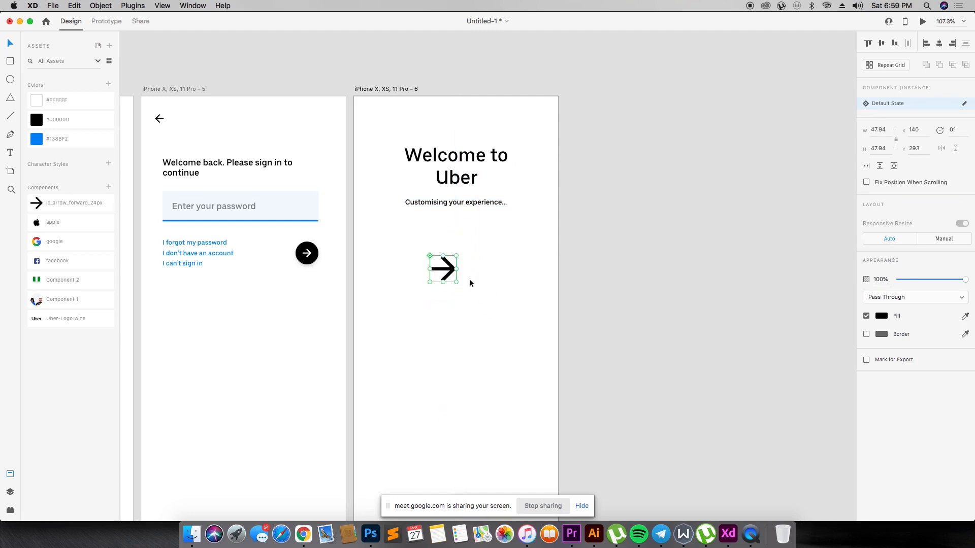
left_click(513, 269)
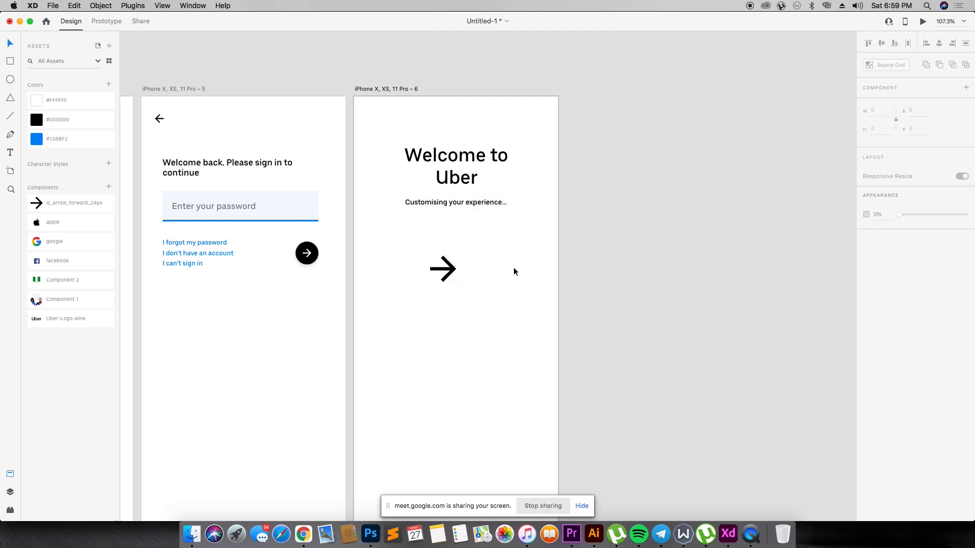
key("super+1")
key("super+minus")
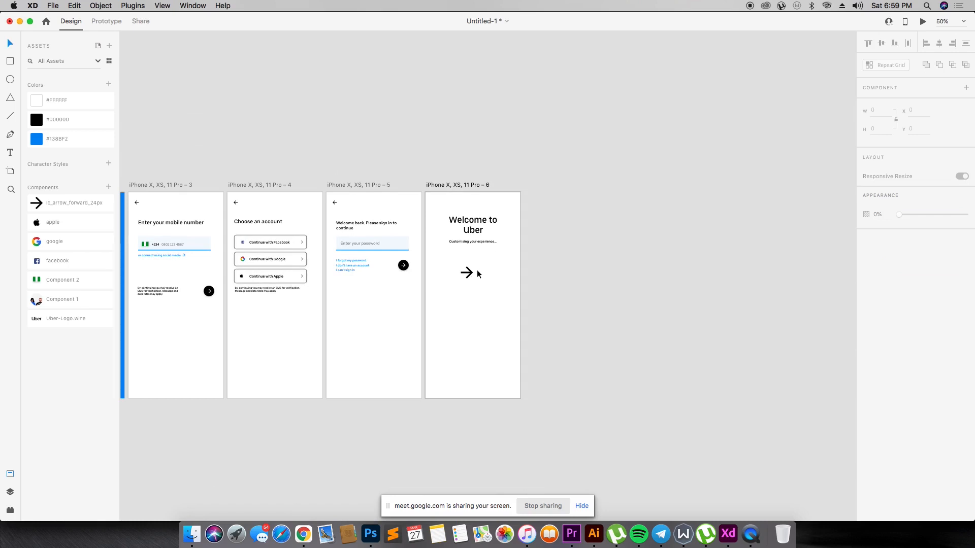
mouse_move(470, 276)
left_mouse_down()
mouse_move(491, 305)
mouse_move(505, 379)
mouse_move(461, 273)
mouse_move(474, 249)
mouse_move(470, 261)
left_mouse_up()
- Set the font size of the "Customising your experience..." text to 12
key("z")
left_click_drag(403, 177, 522, 320)
left_click_drag(432, 171, 709, 376)
key("v")
left_click(499, 294)
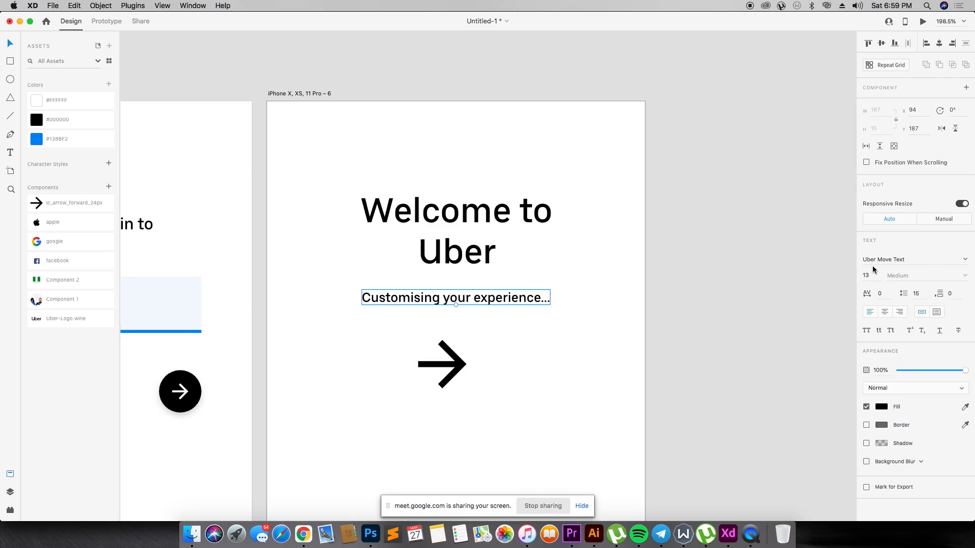
left_click(503, 223)
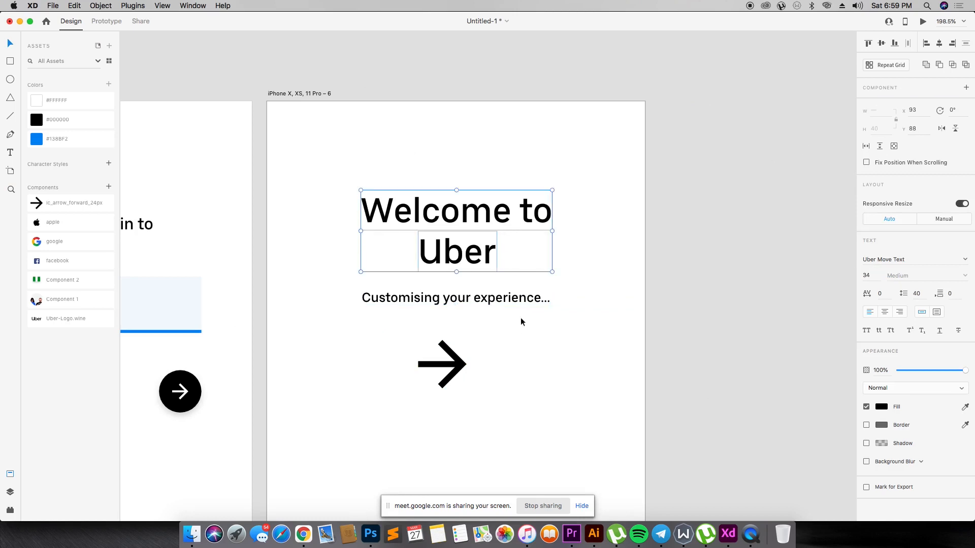
left_click(766, 182)
left_click(533, 297)
left_click(874, 277)
type("12")
key("Return")
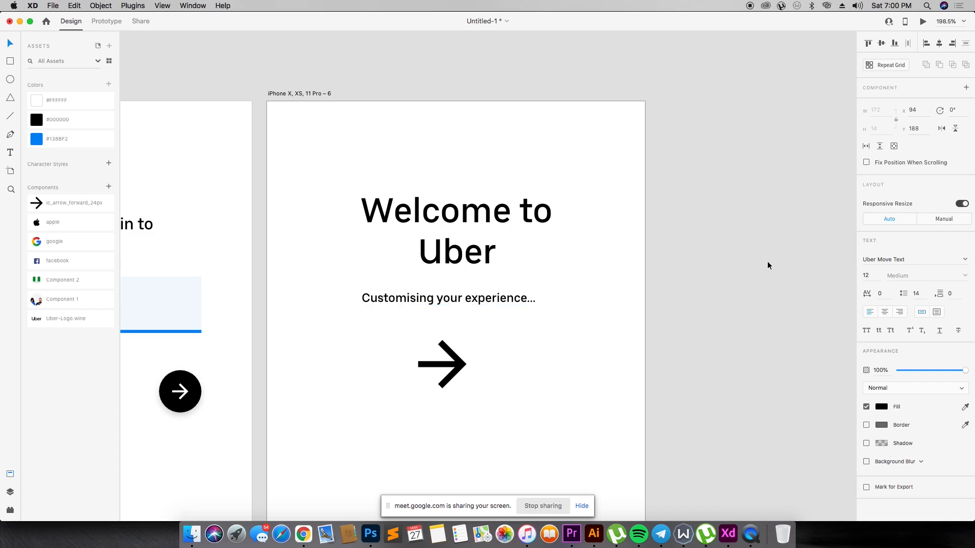
- Center the "Welcome to" and "Uber" lines, the "Customising your experience..." text and the arrow horizontally on one another, and group them
left_click_drag(456, 301, 464, 300)
left_click(465, 255)
left_click(469, 210, "shift")
left_click(477, 298, "shift")
left_click(442, 363, "shift")
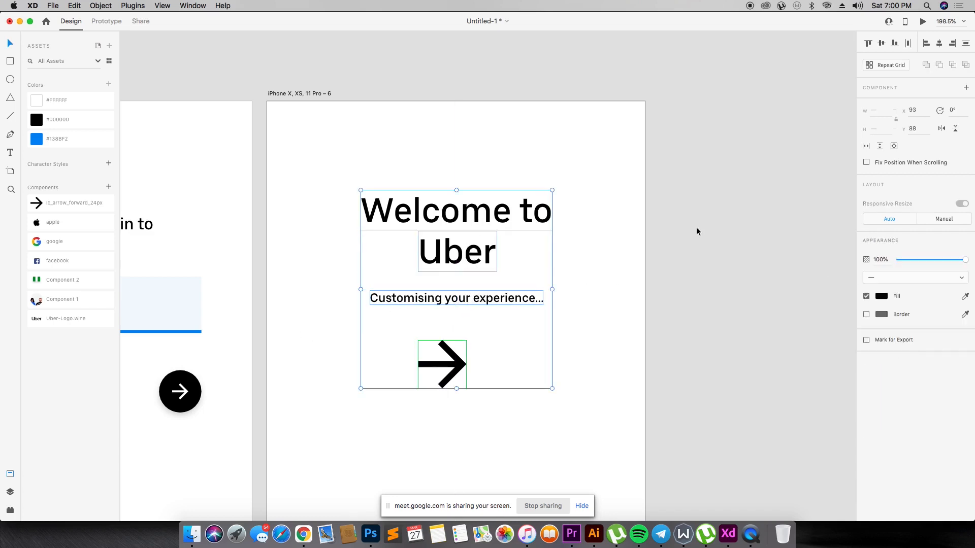
left_click(940, 45)
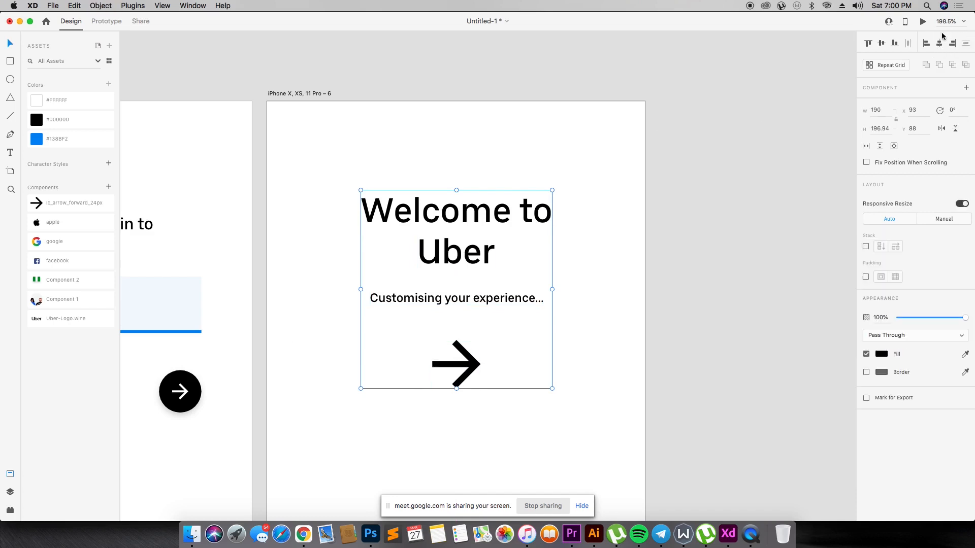
- Review the full row of artboards, and open and close a preview of the "Move around safely" screen
left_click(556, 187)
key("super+0")
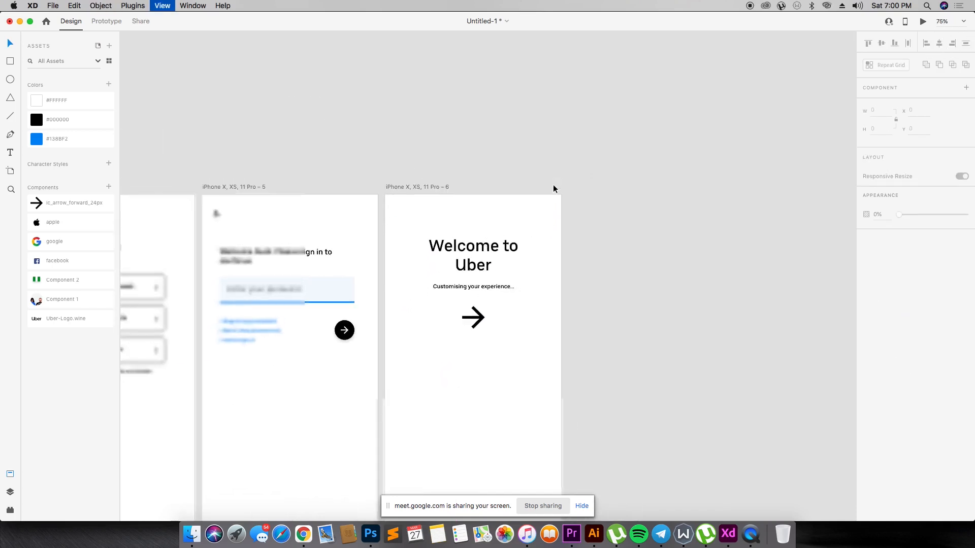
key("z")
left_click_drag(431, 218, 598, 399)
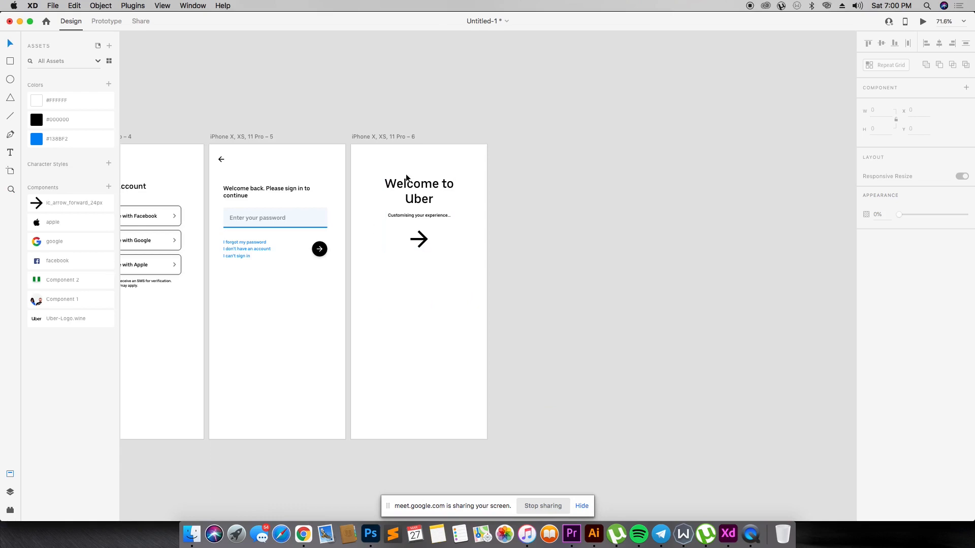
key("super+minus")
key("super+minus")
key("super+minus")
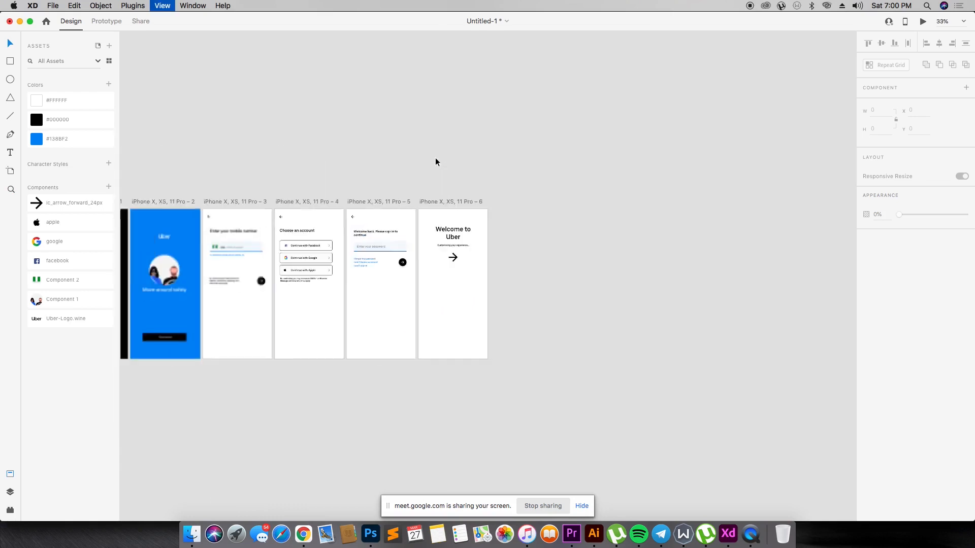
left_click_drag(180, 203, 555, 359)
left_click_drag(237, 153, 791, 409)
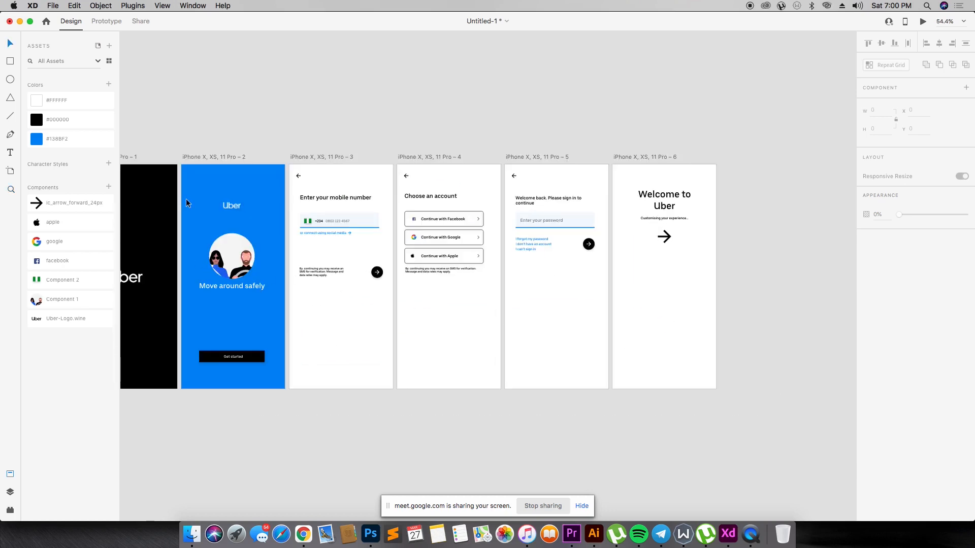
left_click(923, 22)
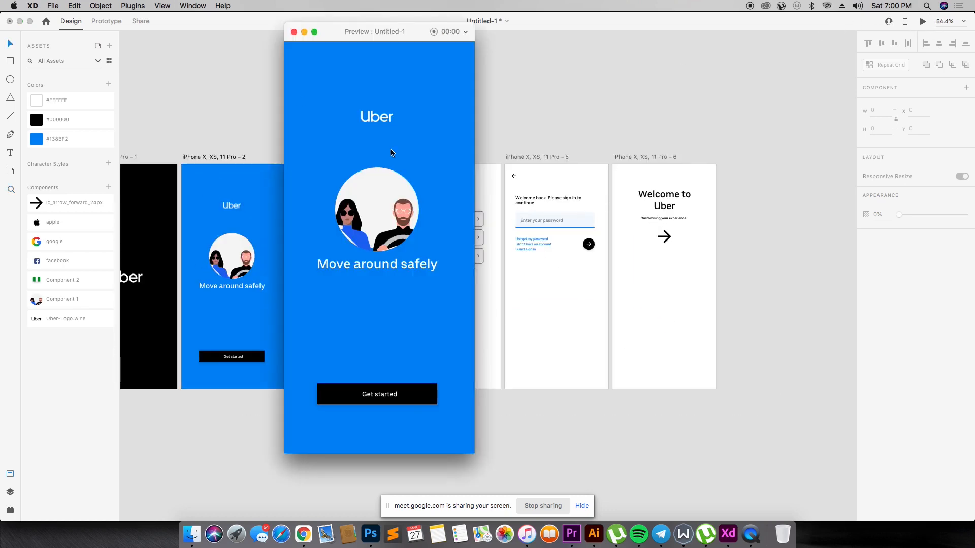
left_click(294, 31)
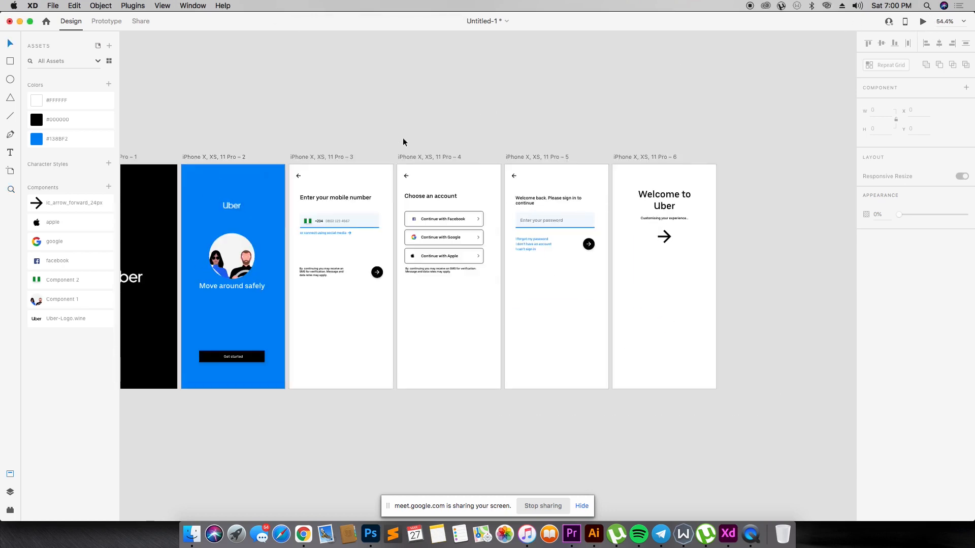
- Move the password and "Welcome to Uber" artboards into a second row beneath the black and blue artboards
key("super+minus")
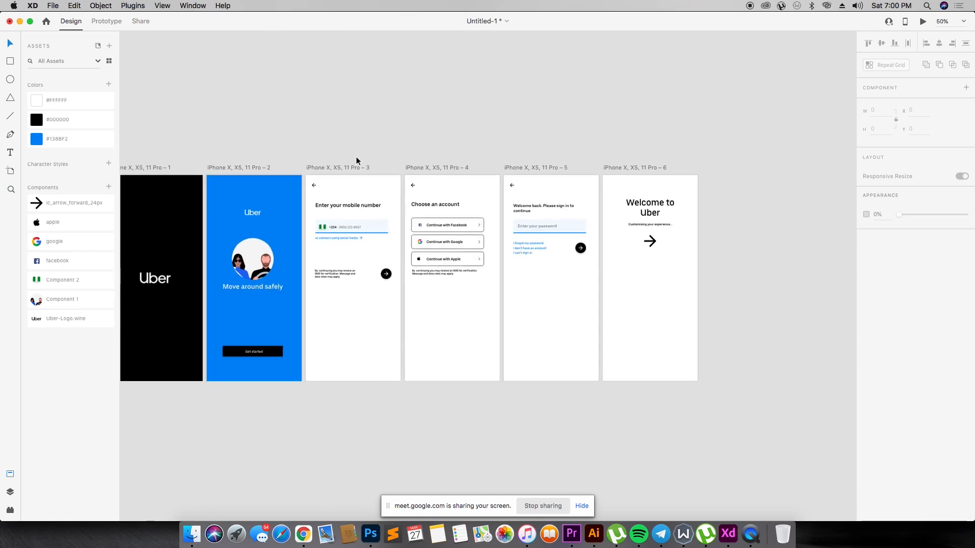
key("super+minus")
left_click_drag(535, 203, 281, 341)
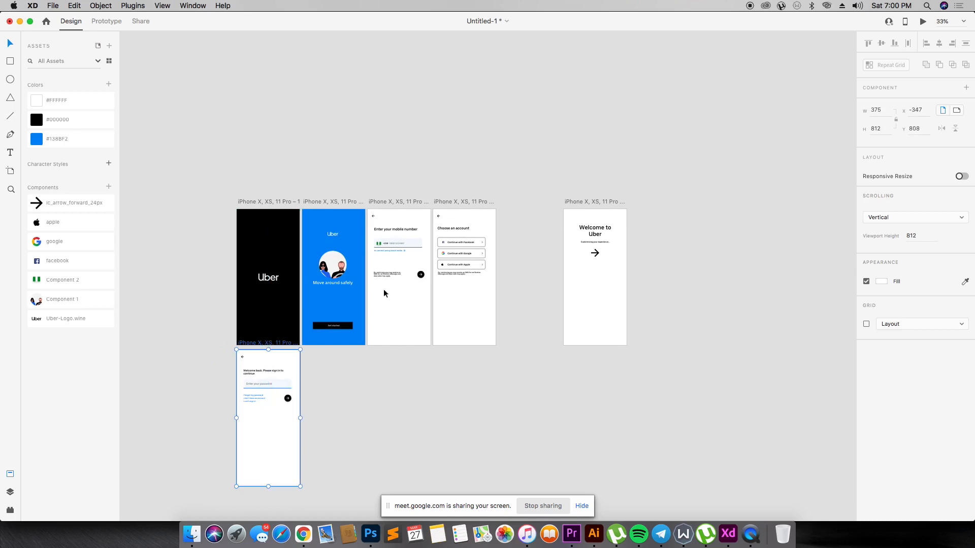
left_click_drag(578, 201, 324, 347)
- Duplicate the "Welcome to Uber" artboard beside the original and delete the copy's grouped text and arrow
key("z")
left_click_drag(224, 198, 540, 366)
scroll(485, 375, "down", 8)
scroll(464, 338, "down", 4)
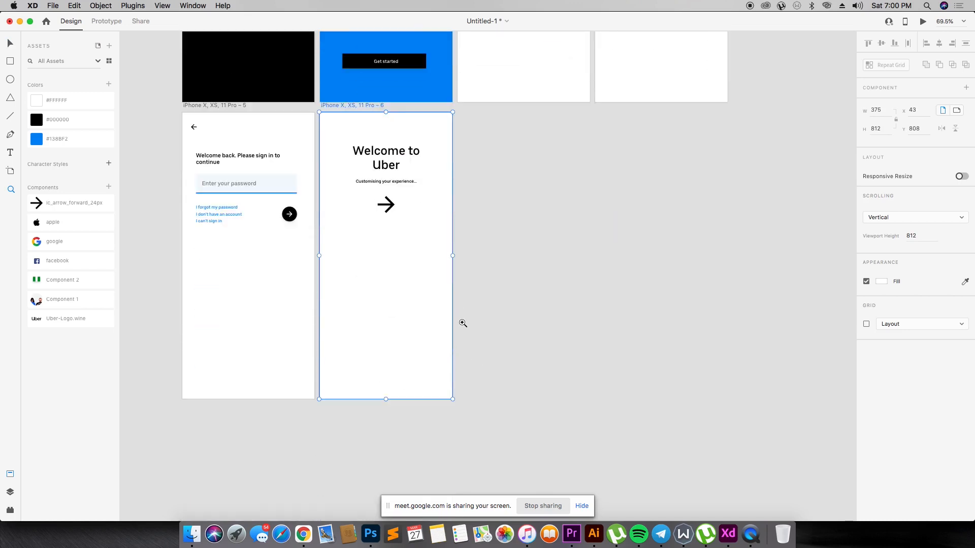
scroll(467, 212, "up", 2)
left_click(489, 181)
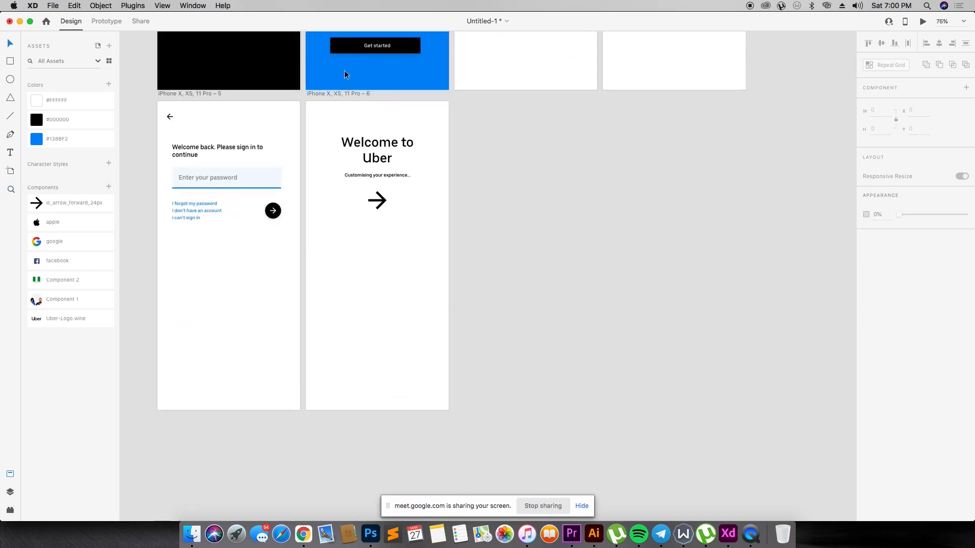
left_click_drag(336, 98, 493, 99)
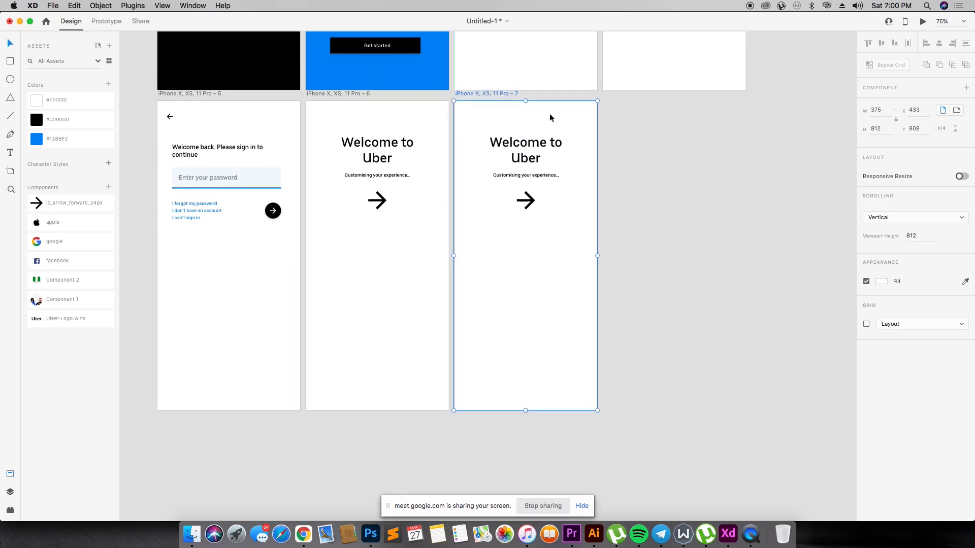
left_click_drag(659, 118, 496, 244)
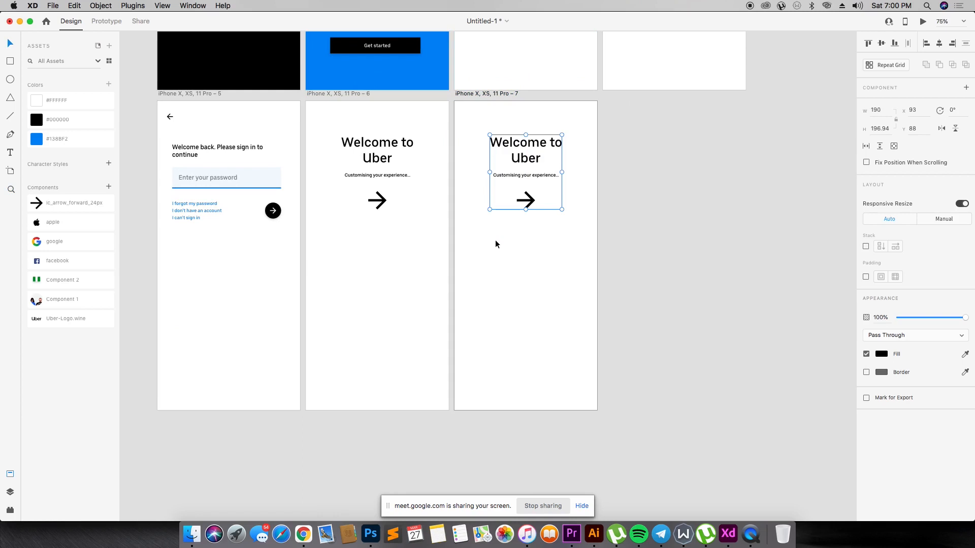
key("Delete")
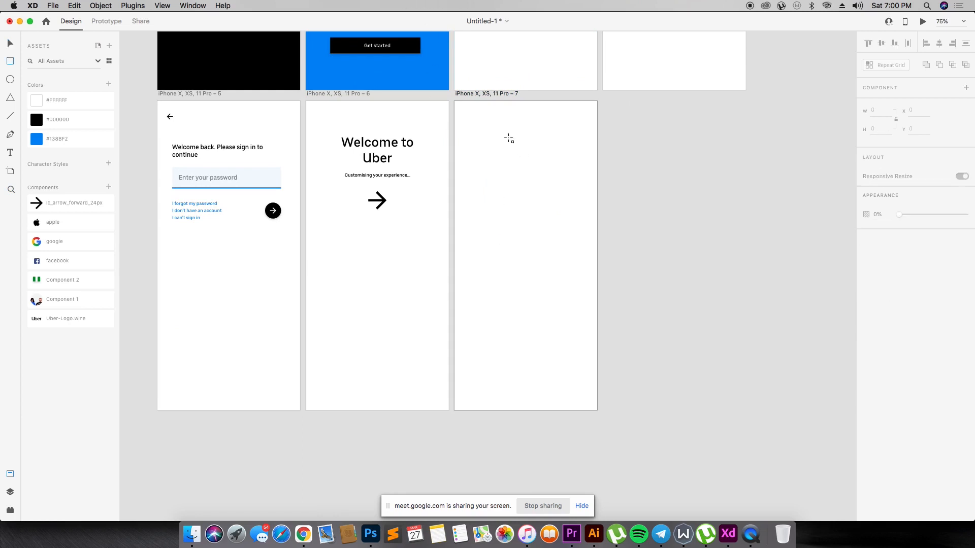
- Draw a full-width rectangle of about 375 × 183 across the top of the empty artboard and fill it with the saved blue
left_click_drag(459, 106, 597, 171)
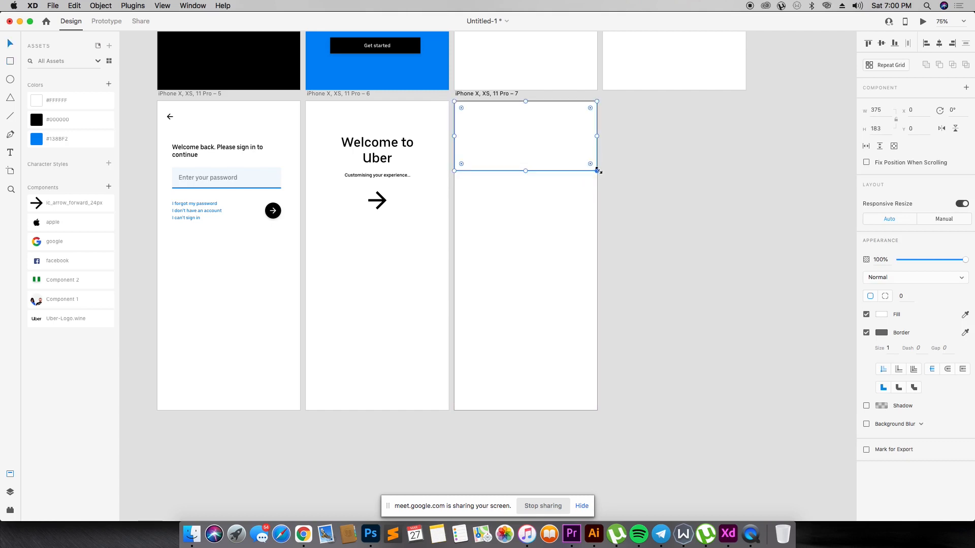
left_click(69, 135)
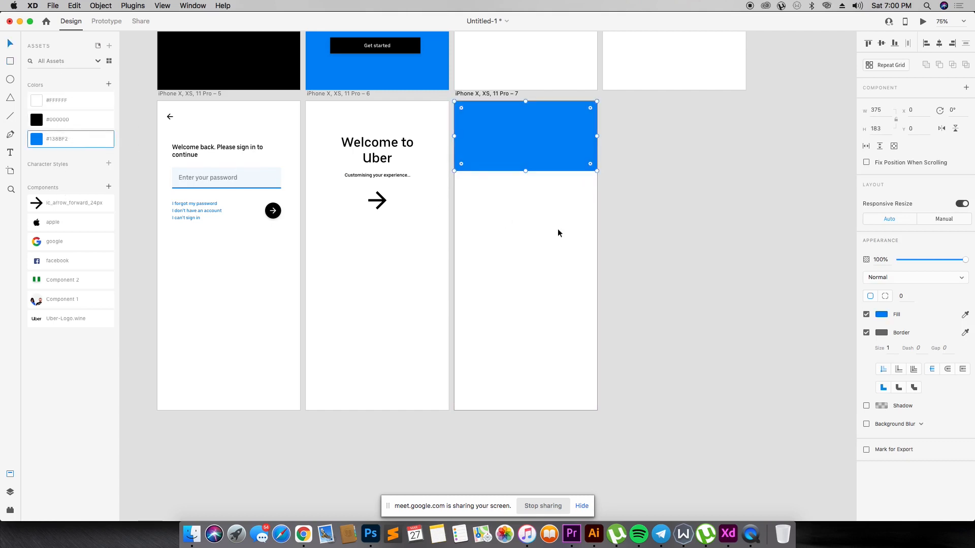
left_click(614, 207)
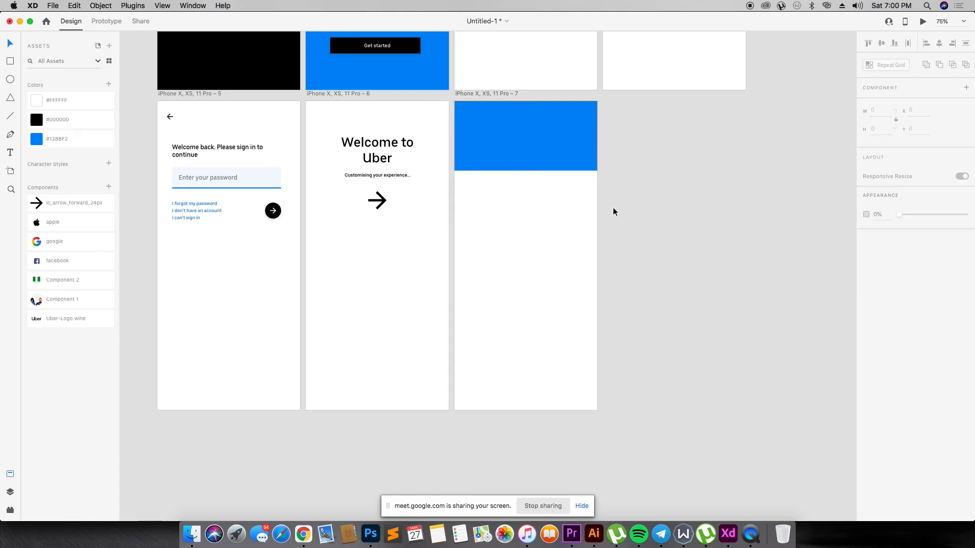
left_click(536, 140)
- Switch to Chrome and search Google for "uber car svg" in a new tab
key("super+Tab")
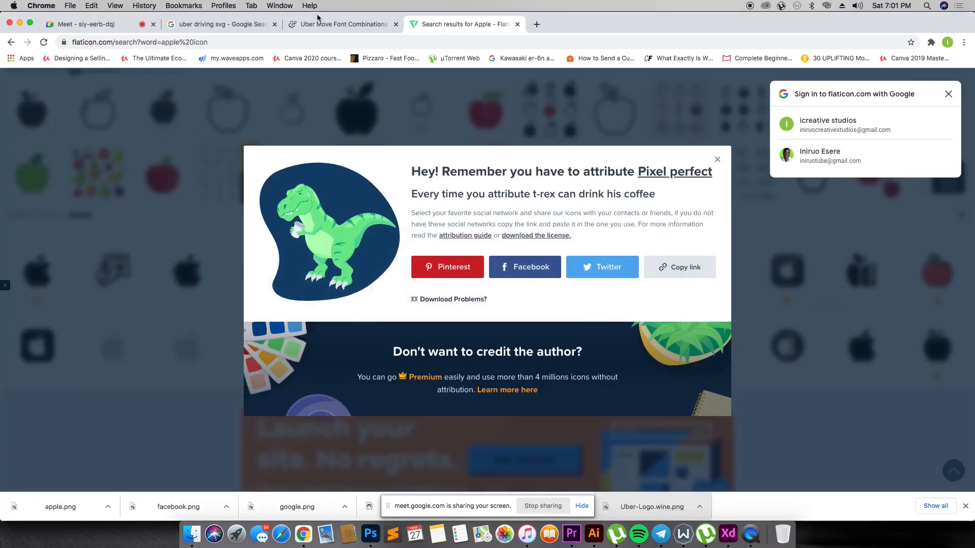
left_click(416, 77)
left_click(414, 42)
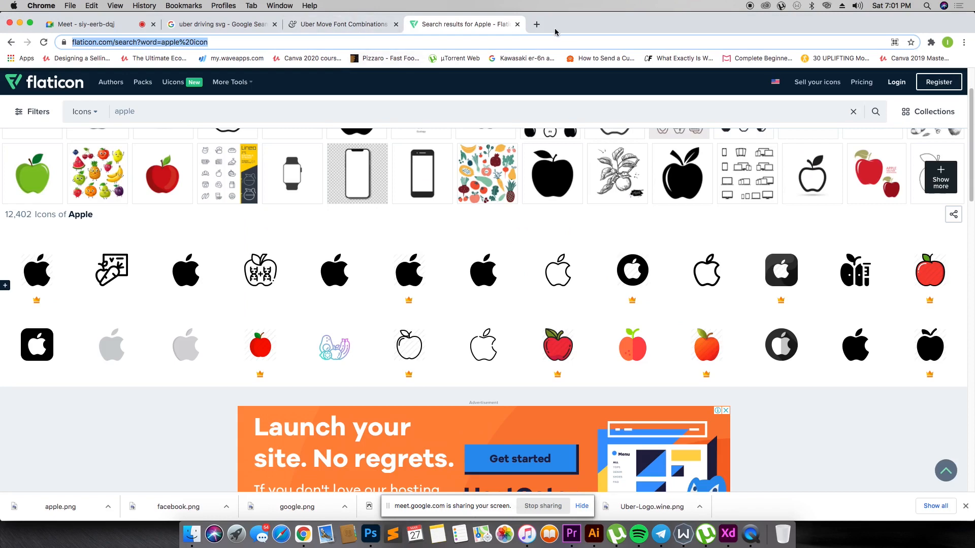
left_click(538, 27)
type("uber car sv")
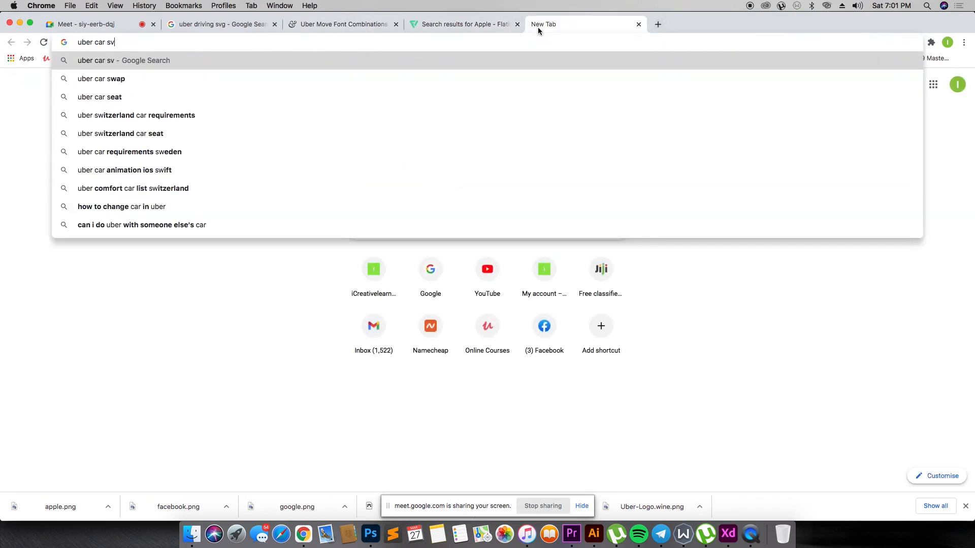
type("g")
key("Return")
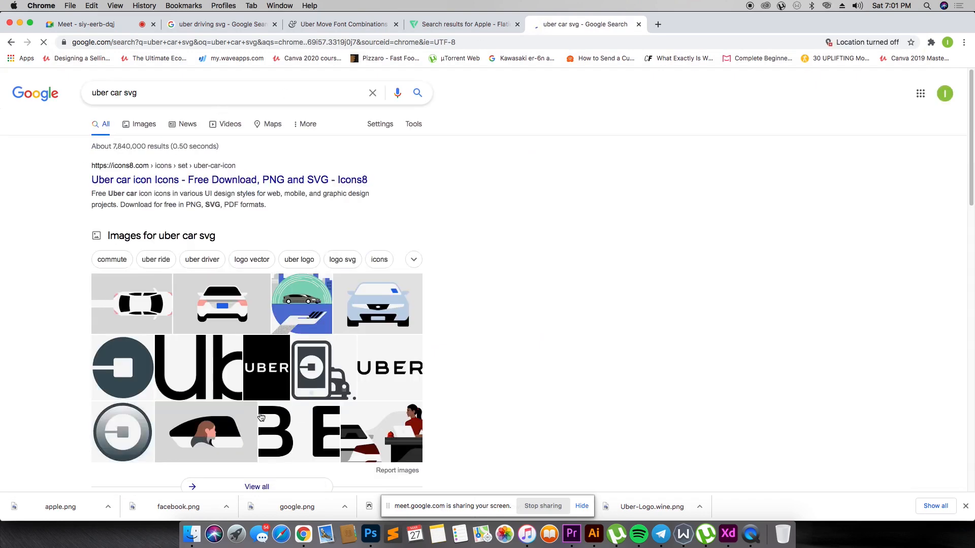
- Open the overhead Uber car illustration in the image results and look through related images for a usable car graphic
left_click(135, 304)
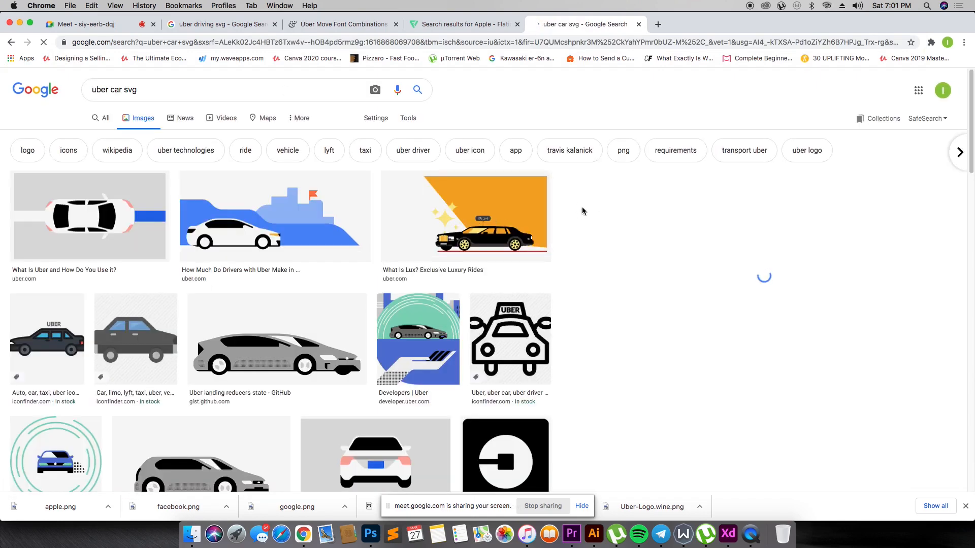
left_click(124, 206)
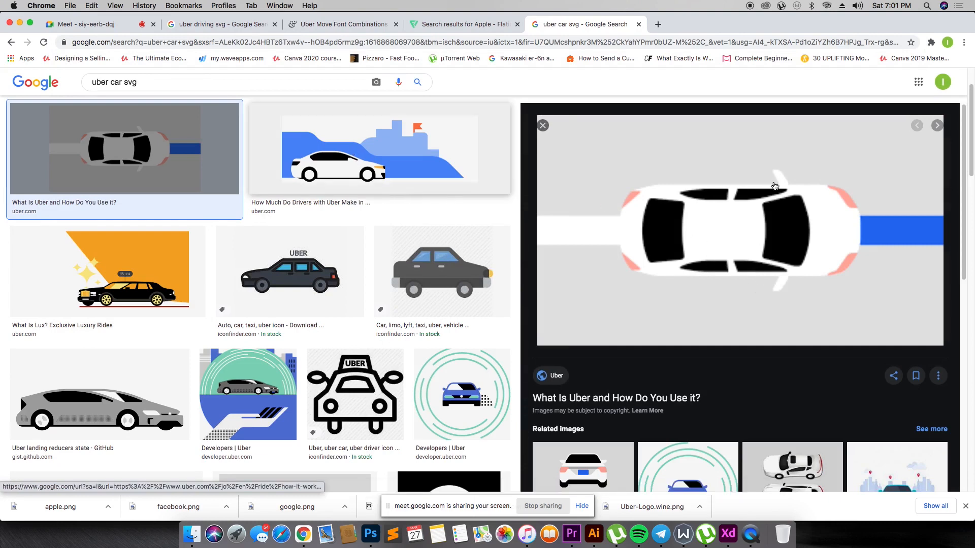
left_click_drag(740, 212, 646, 328)
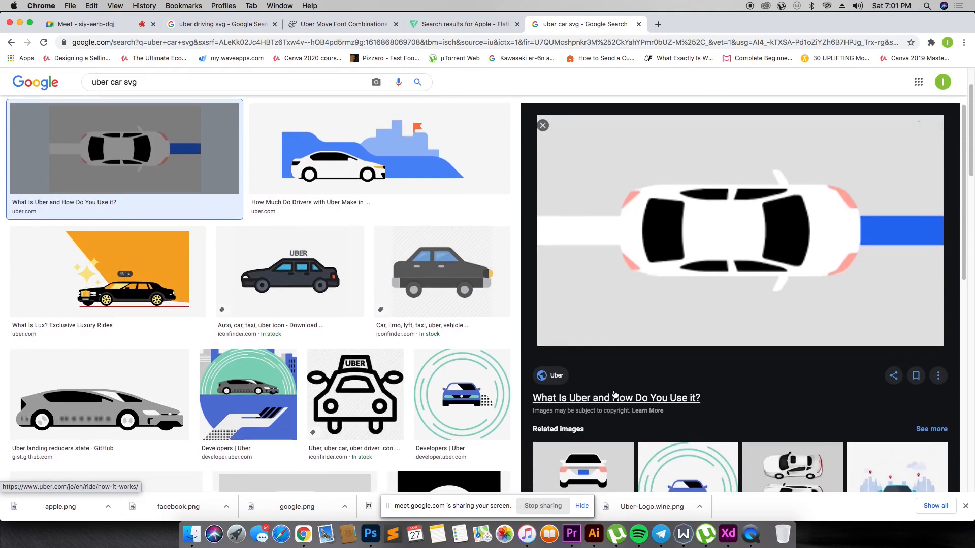
scroll(646, 328, "down", 5)
scroll(314, 348, "down", 3)
scroll(329, 349, "down", 10)
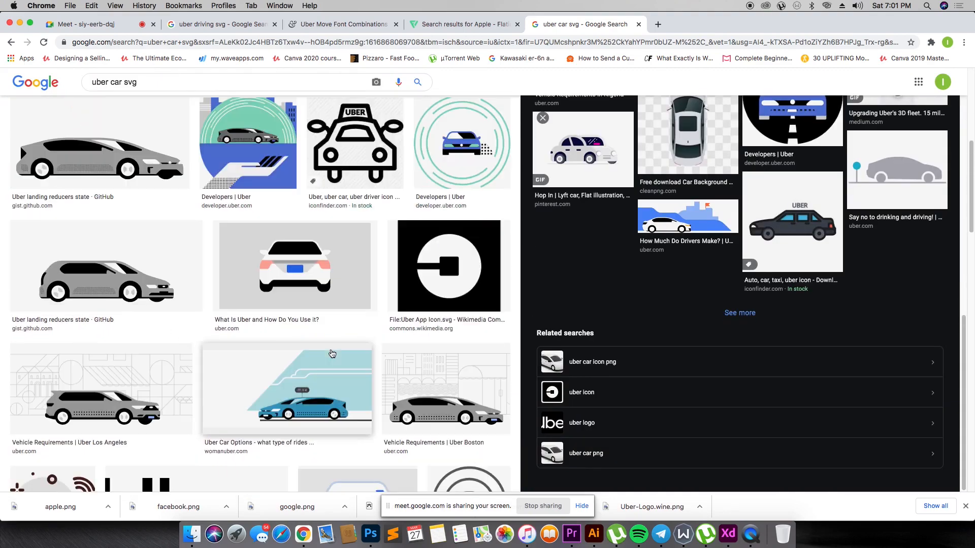
scroll(327, 345, "down", 5)
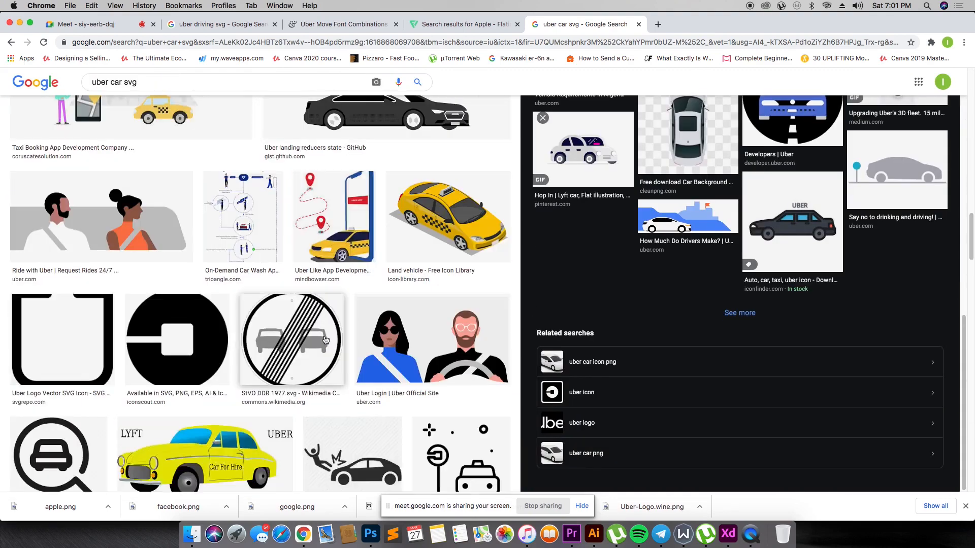
scroll(322, 333, "up", 15)
scroll(679, 275, "up", 10)
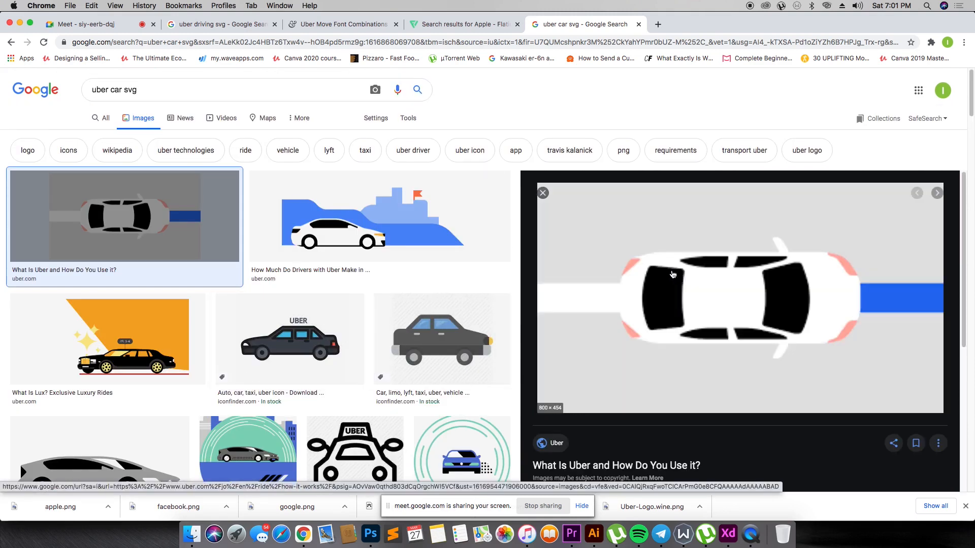
- Open the overhead car image's source page on uber.com and look through its illustrations for the car graphic
left_click(675, 275)
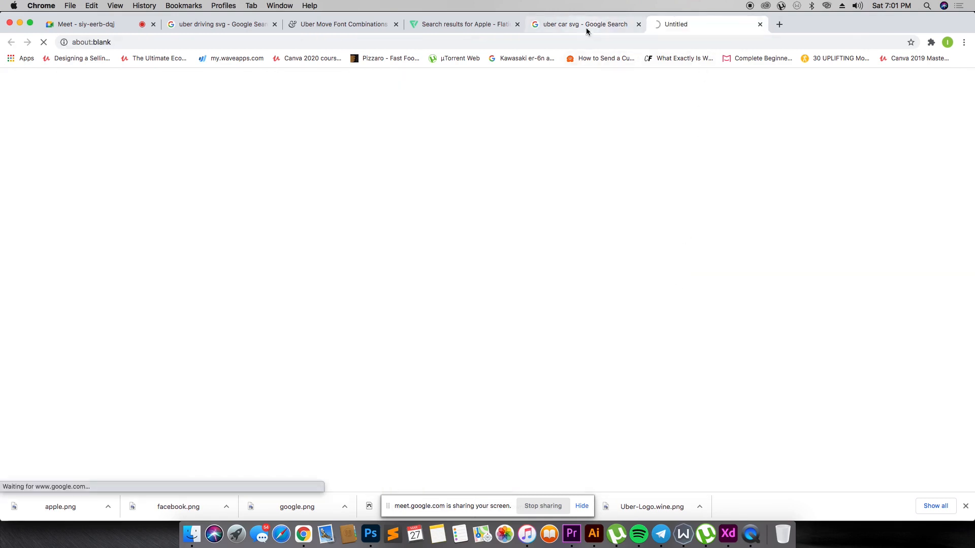
left_click(585, 26)
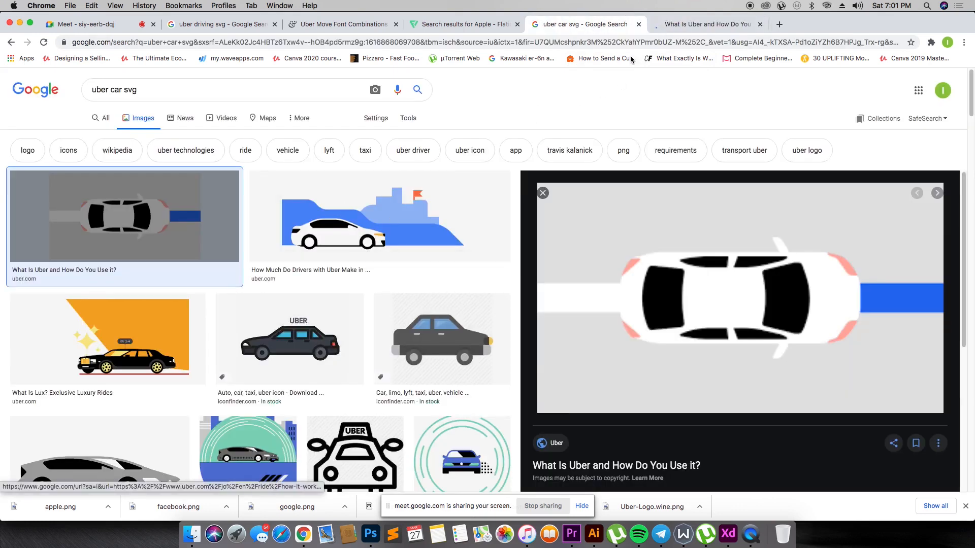
left_click(721, 25)
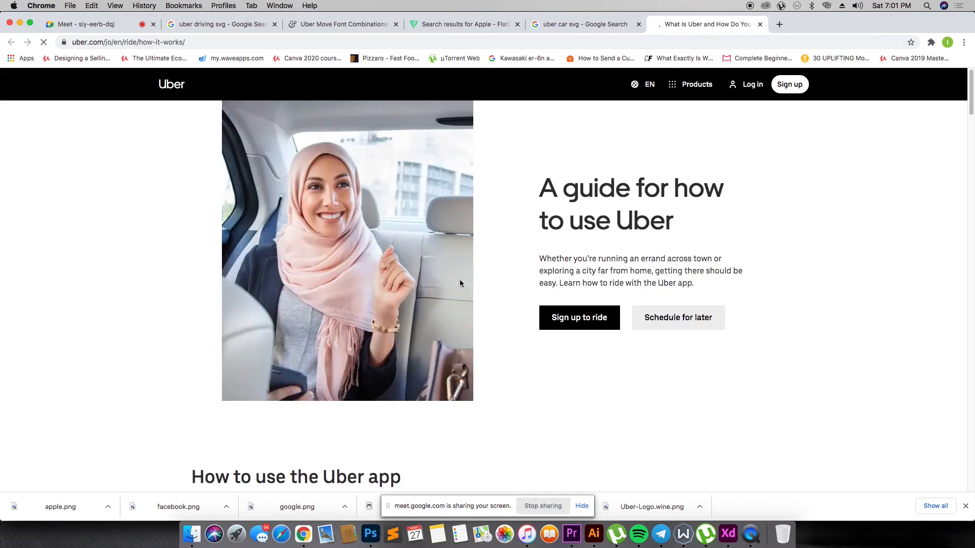
scroll(455, 266, "down", 10)
scroll(449, 233, "down", 10)
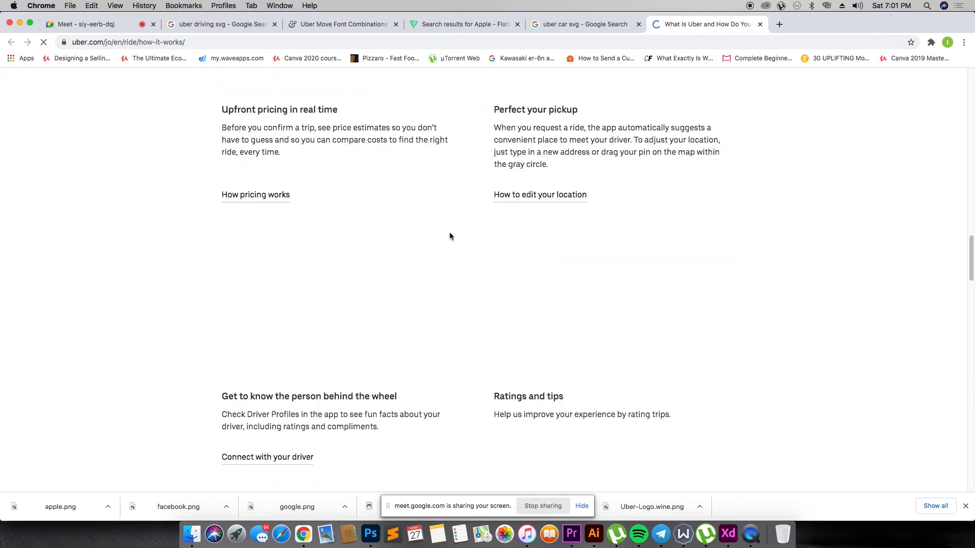
scroll(451, 224, "down", 10)
scroll(452, 228, "down", 10)
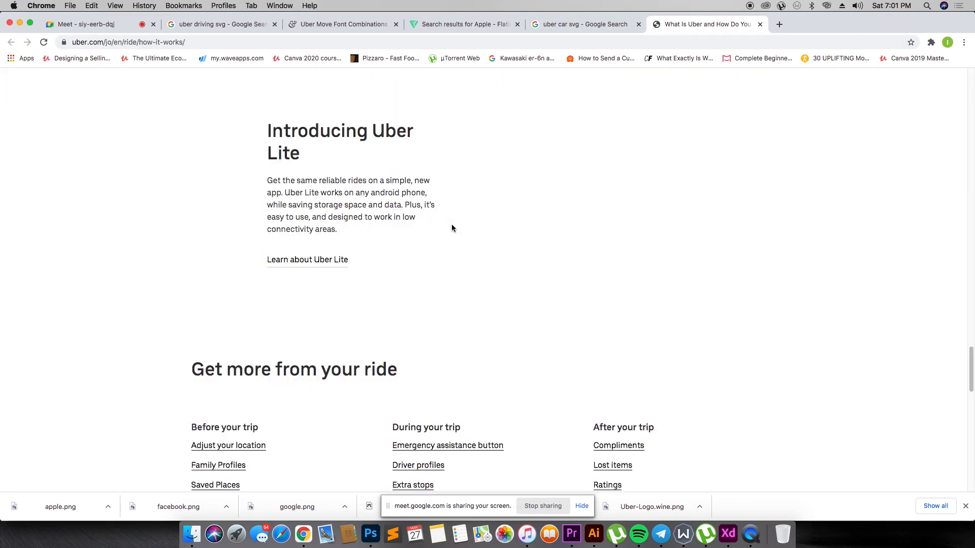
scroll(452, 228, "up", 15)
scroll(452, 228, "down", 5)
scroll(452, 224, "down", 10)
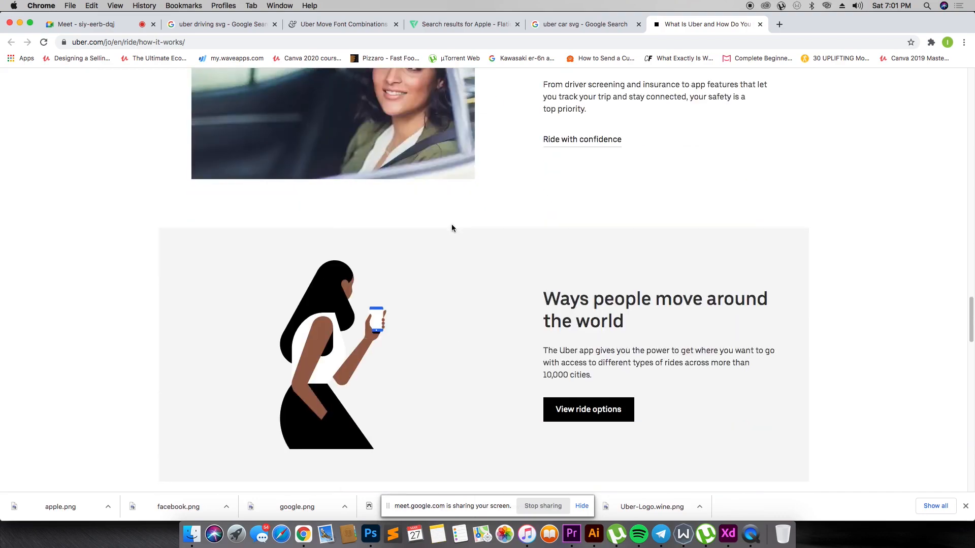
scroll(452, 223, "up", 15)
scroll(452, 227, "up", 15)
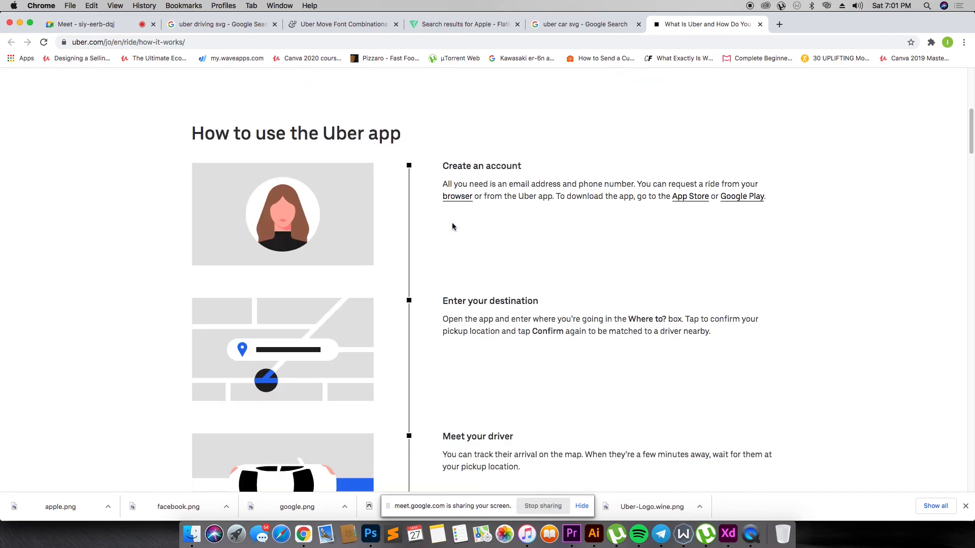
scroll(455, 223, "down", 10)
scroll(456, 229, "up", 3)
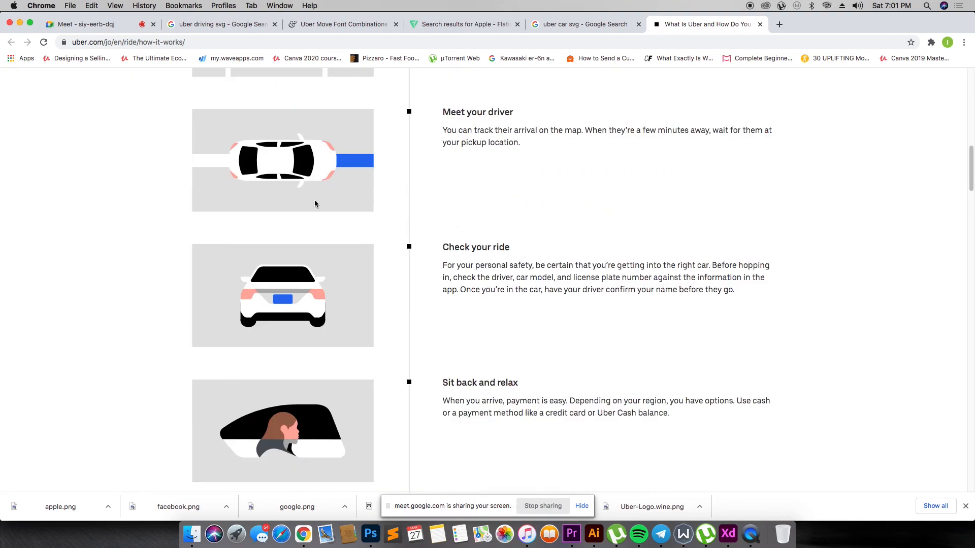
- Save the "Meet your driver" car illustration to the Desktop as the SVG image Global-Rider-Meet-driver
right_click(273, 168)
left_click(299, 180)
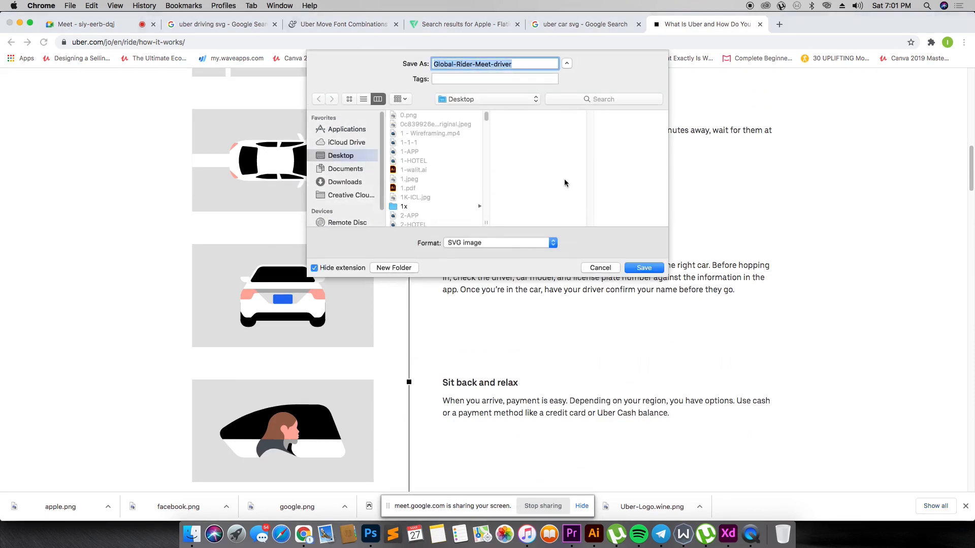
left_click(664, 268)
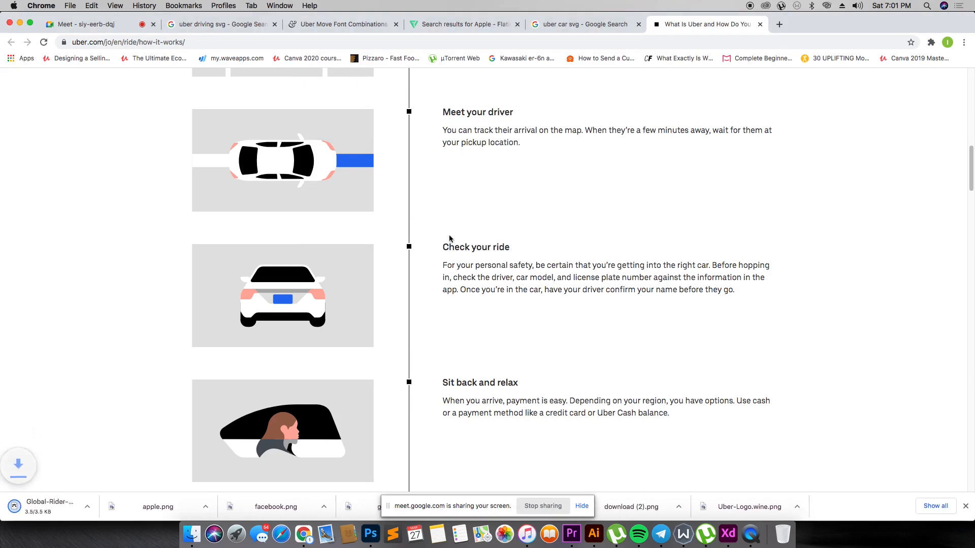
- Switch to Adobe XD and try to place the downloaded car SVG in the blue rectangle on the new artboard
scroll(326, 214, "up", 1)
scroll(326, 214, "up", 5)
scroll(327, 213, "down", 1)
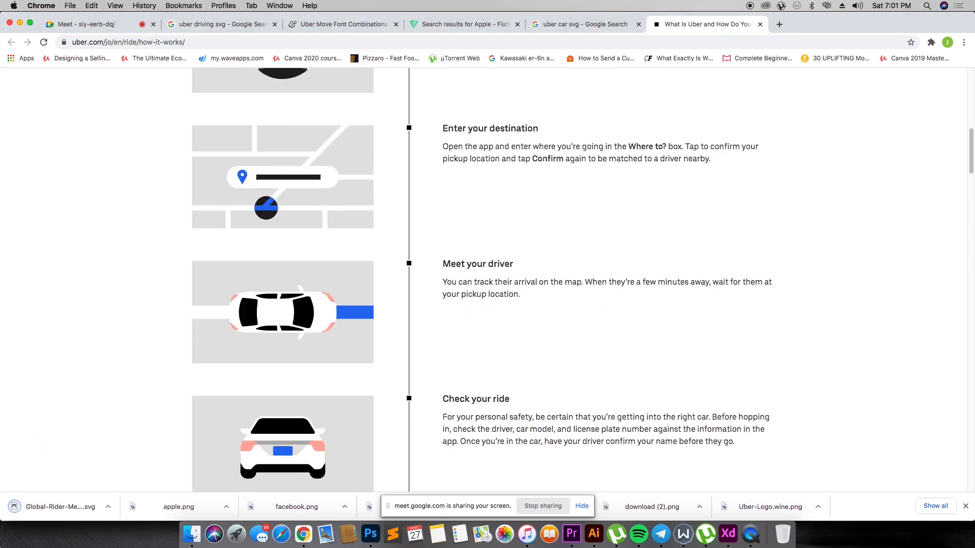
left_click_drag(54, 507, 569, 235)
key("super+Tab")
key("super+z")
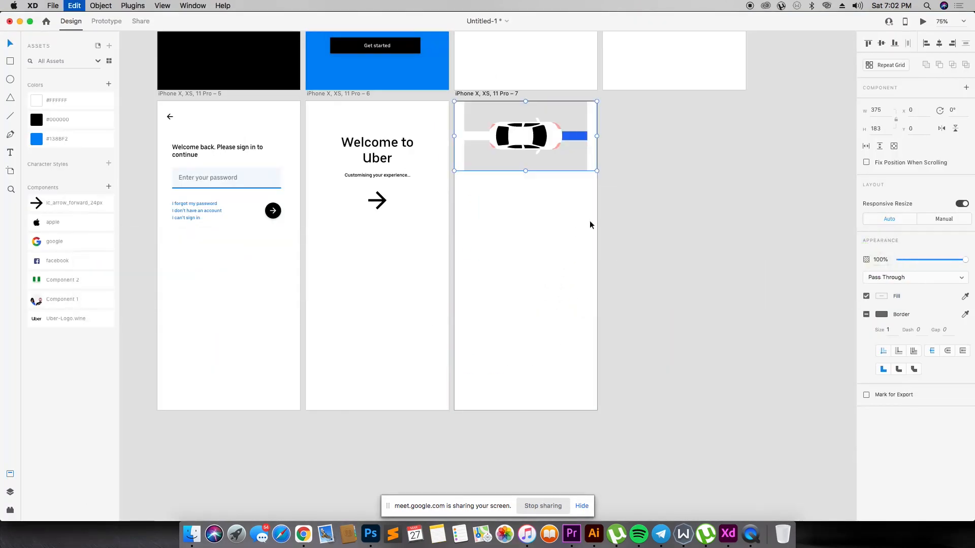
key("super+z")
left_click(649, 191)
key("super+Tab")
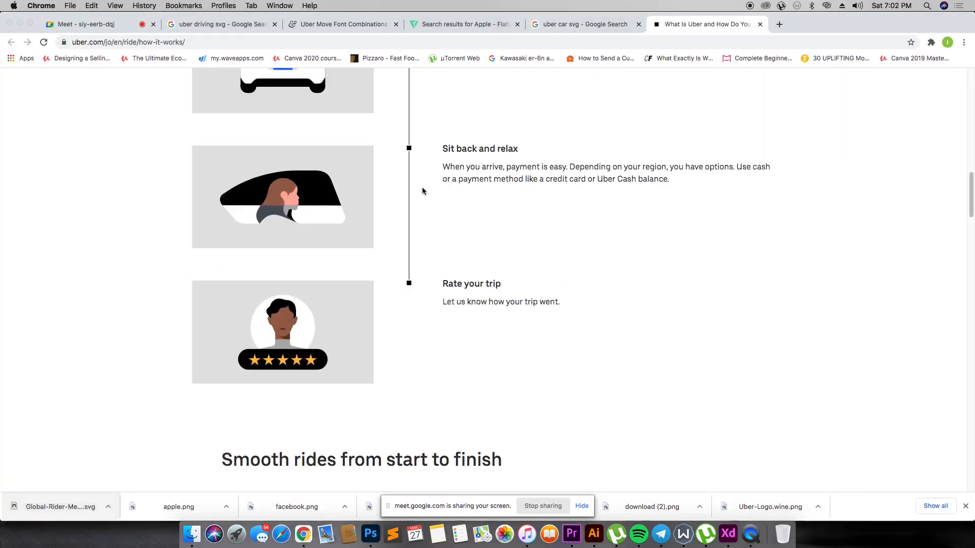
key("super+Tab")
- Remove the border from the blue rectangle across the top of the new artboard
key("z")
left_click_drag(413, 76, 700, 222)
left_click(578, 211)
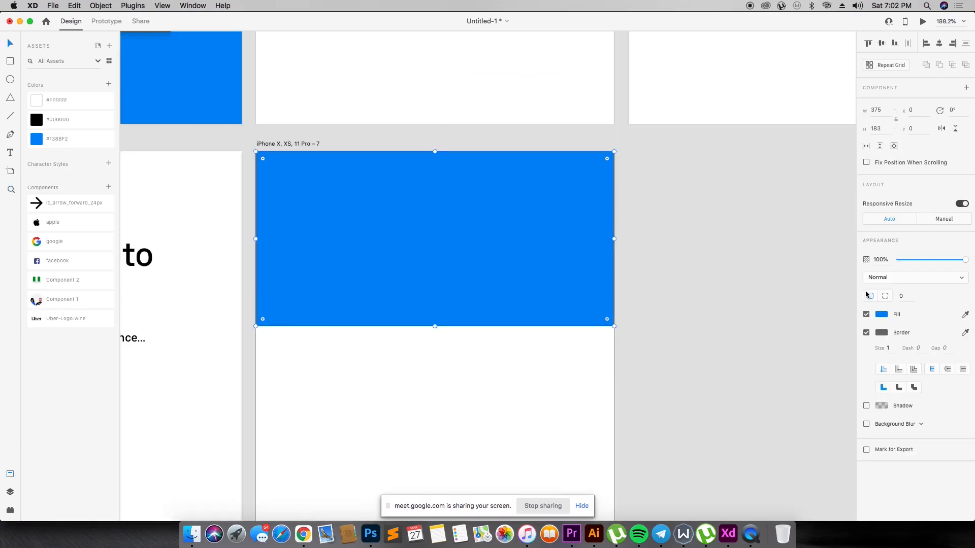
left_click(866, 334)
left_click(510, 298)
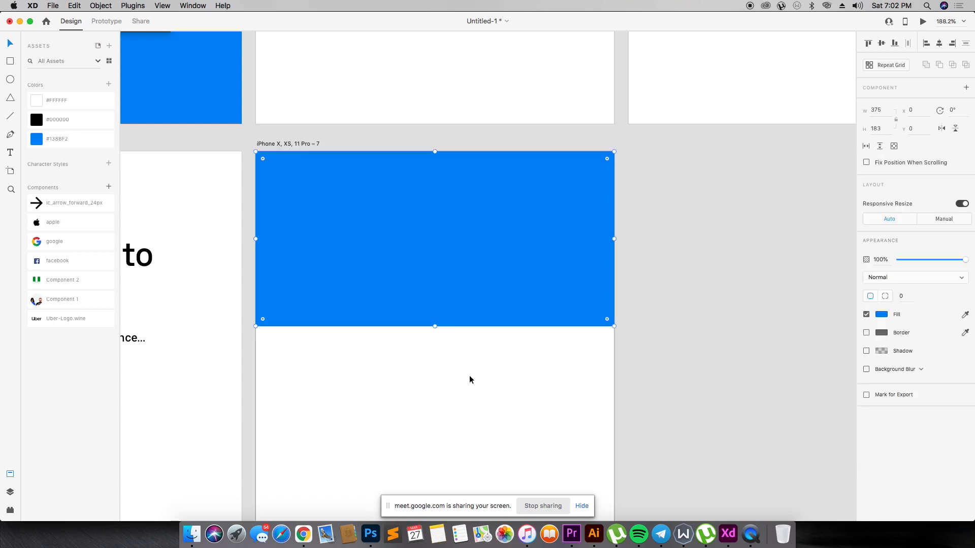
- Add the heading "Ready when you are" on the blue rectangle at font size 15 and color it with the saved white
left_click(10, 152)
left_click(325, 205)
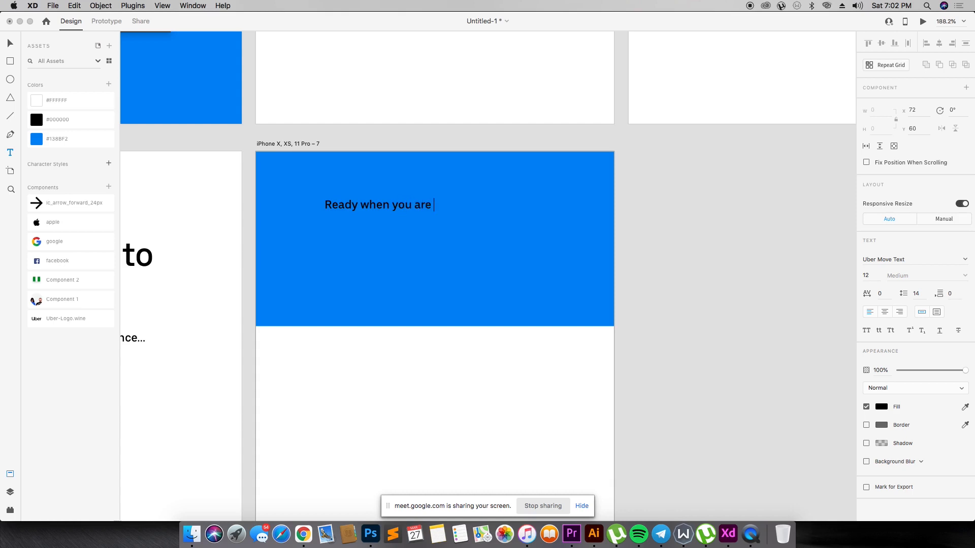
left_click(10, 43)
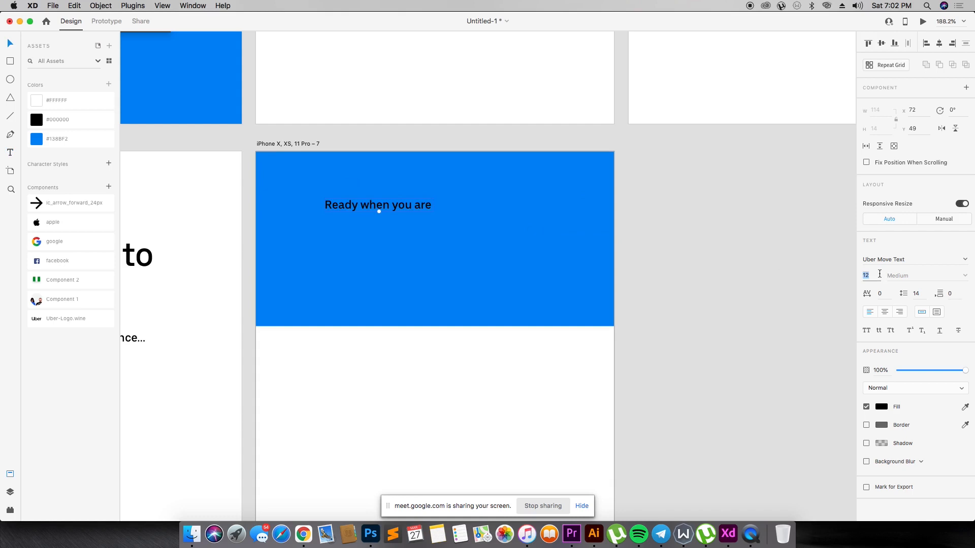
type("15")
key("Return")
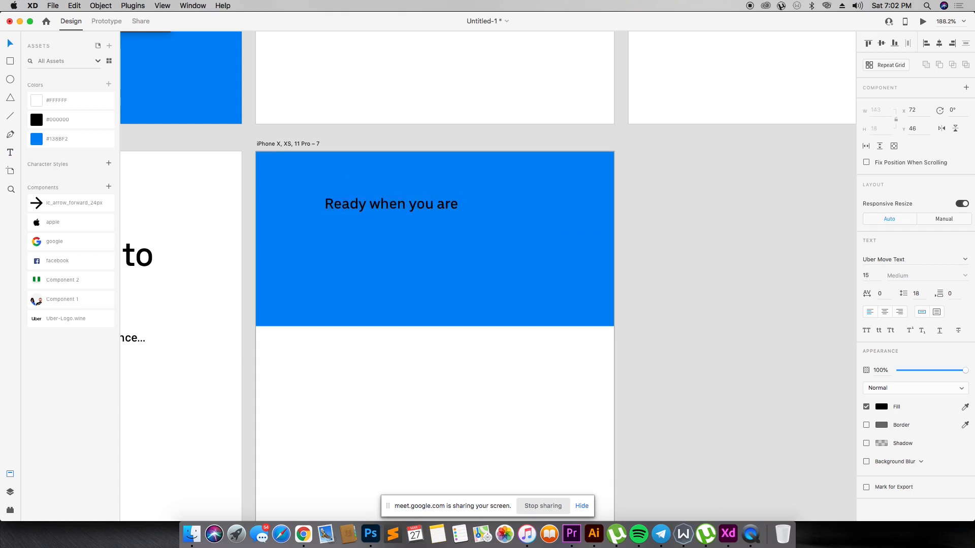
left_click_drag(383, 201, 371, 211)
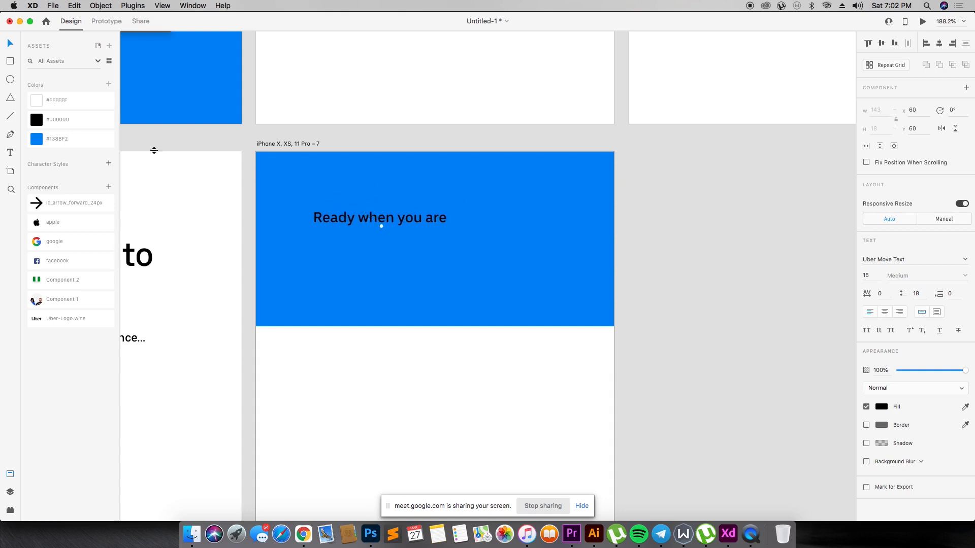
left_click(57, 101)
- Duplicate the heading directly below itself and replace the copy's text with "Here to help you move safely in the new Everyday"
left_click_drag(386, 219, 372, 235)
key("Return")
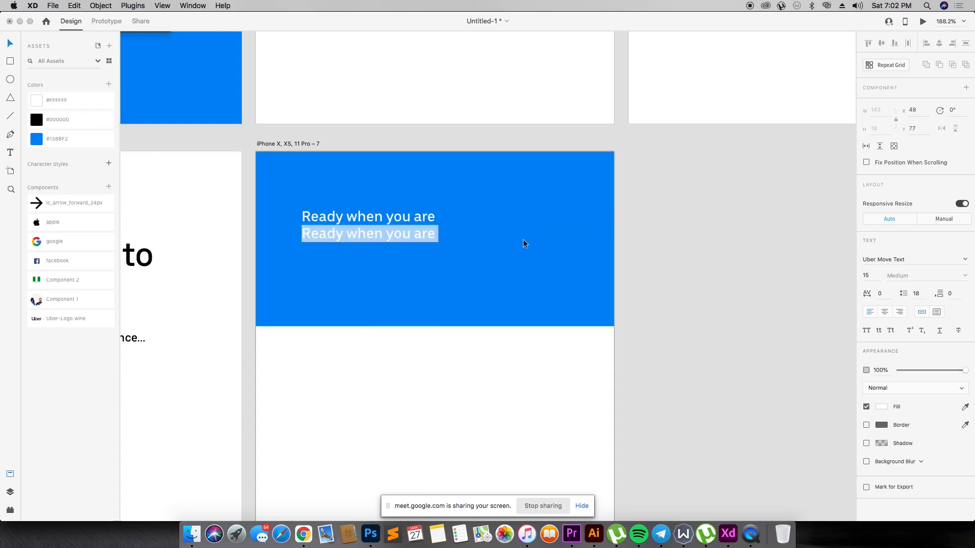
type("GH")
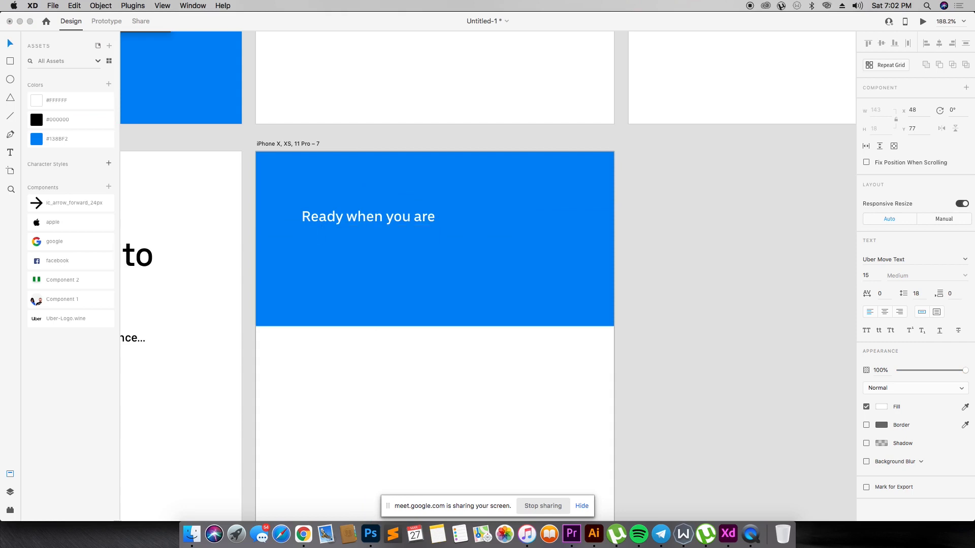
type("ere tp")
type("you mov")
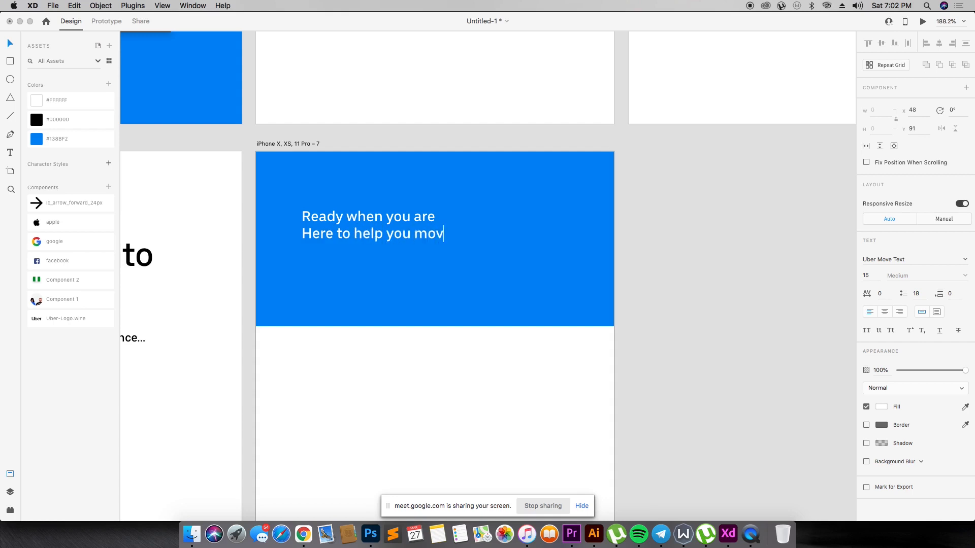
type("e safely in the ne")
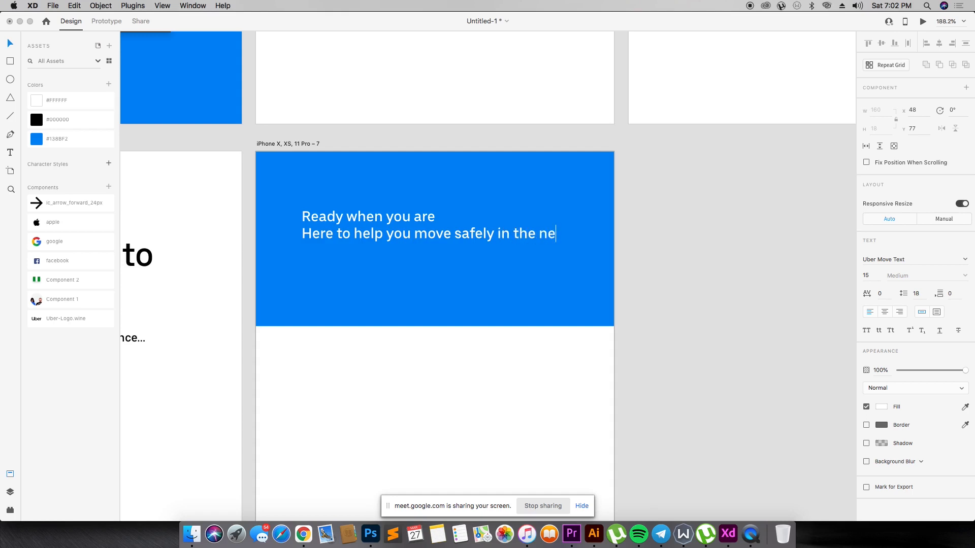
type("w everyda")
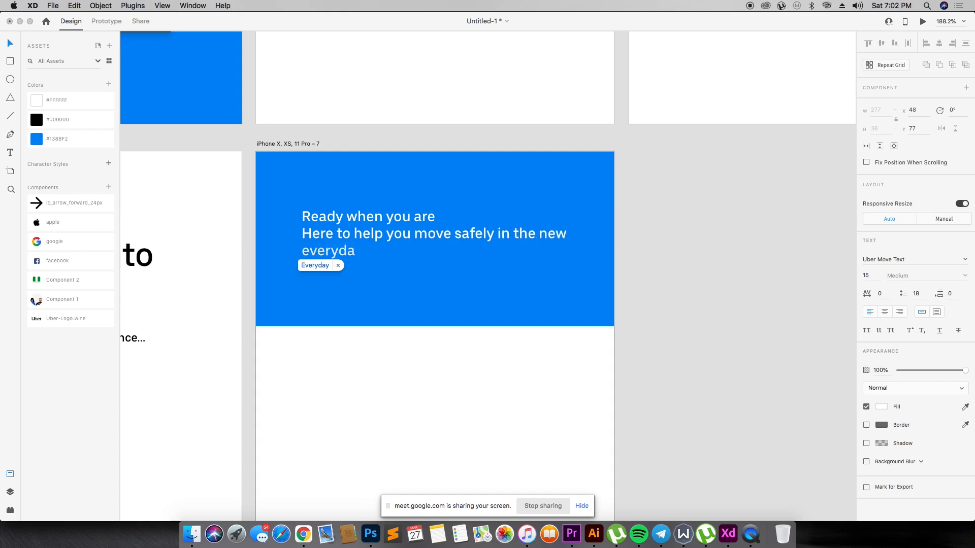
type("y")
- Correct the second text's last word to lowercase "everyday" and set that text's font size to 9
left_click(663, 282)
triple_click(310, 251)
left_click_drag(310, 251, 296, 251)
type("e")
key("Escape")
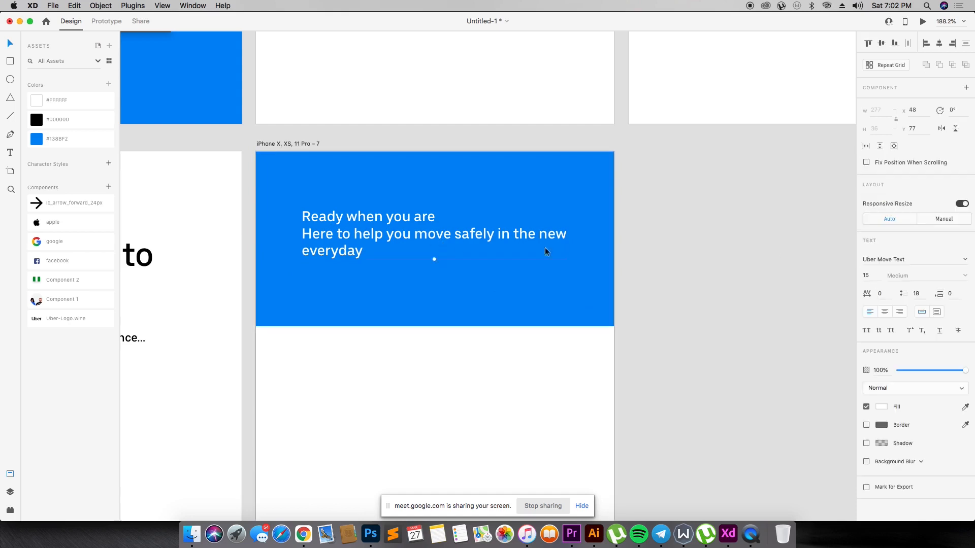
left_click(869, 276)
key("Return")
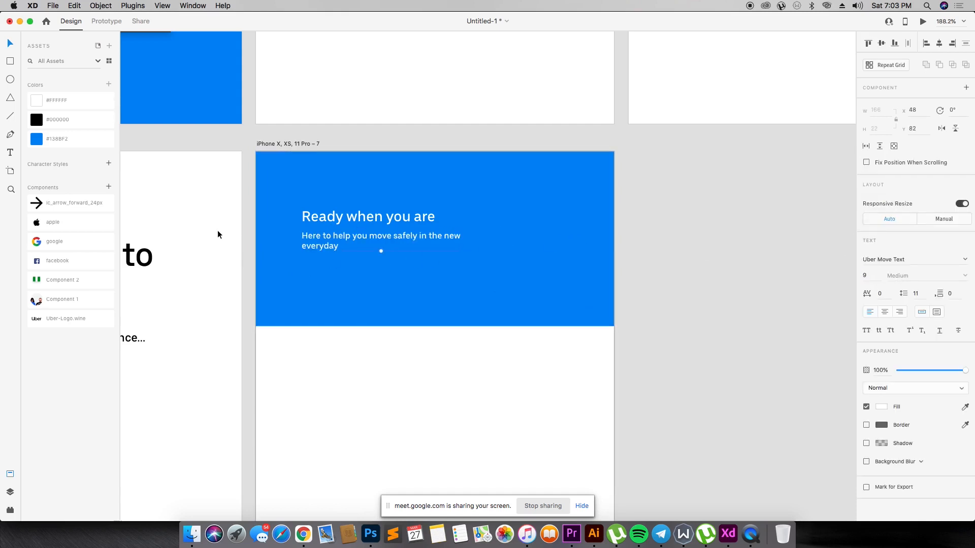
- Draw a borderless button rectangle of about 61 × 22 below the subtext, filled with saved black and given a corner radius of 8
key("r")
left_click_drag(302, 260, 359, 280)
left_click(107, 122)
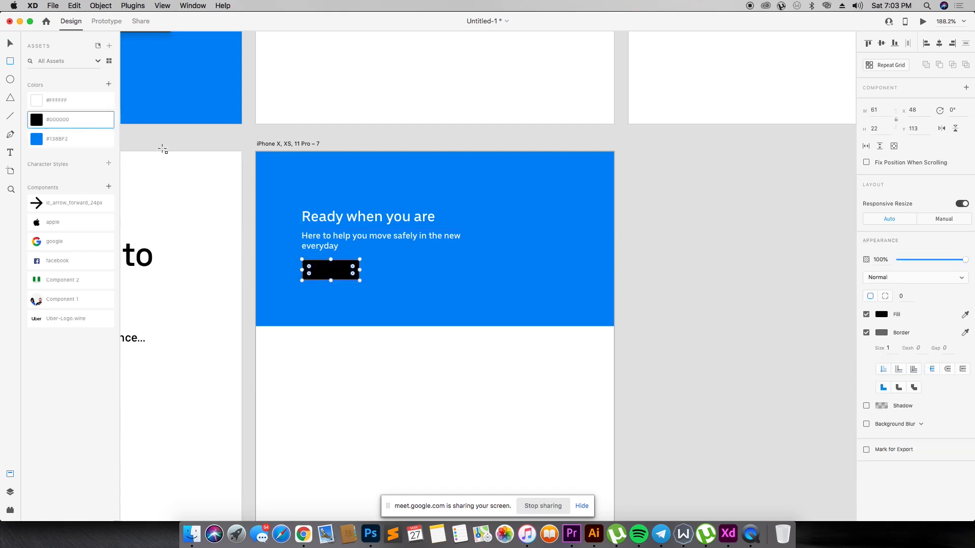
left_click(866, 334)
left_click(867, 350)
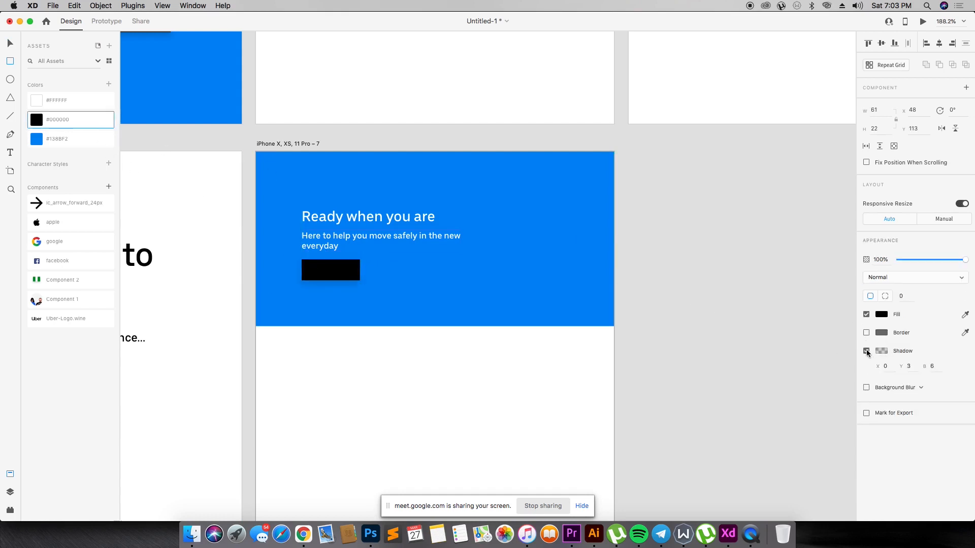
type("8")
key("Return")
key("v")
- Duplicate the subtext below the black button, replace the copy's text with "Ride now" and place it on the button
left_click(416, 256)
left_click_drag(395, 241, 401, 287)
double_click(401, 287)
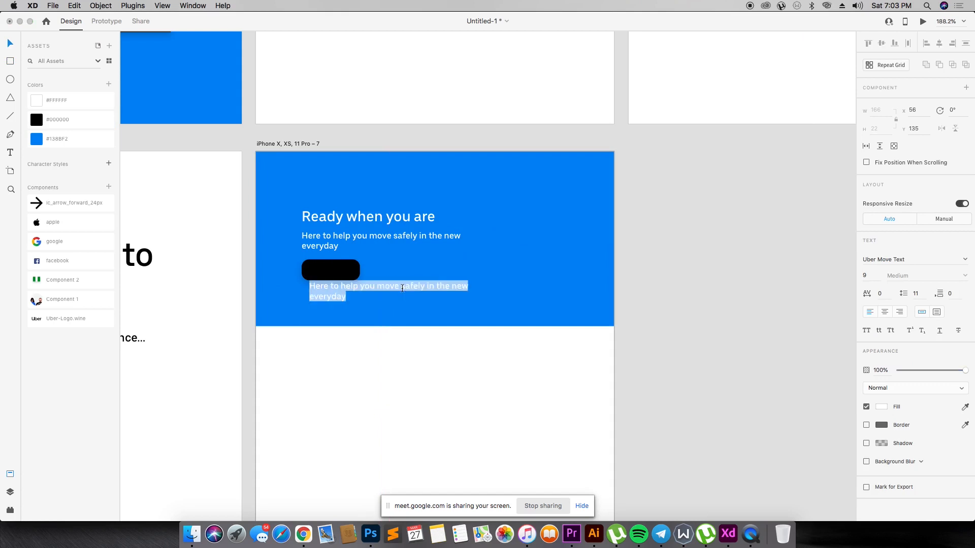
type("Ride now")
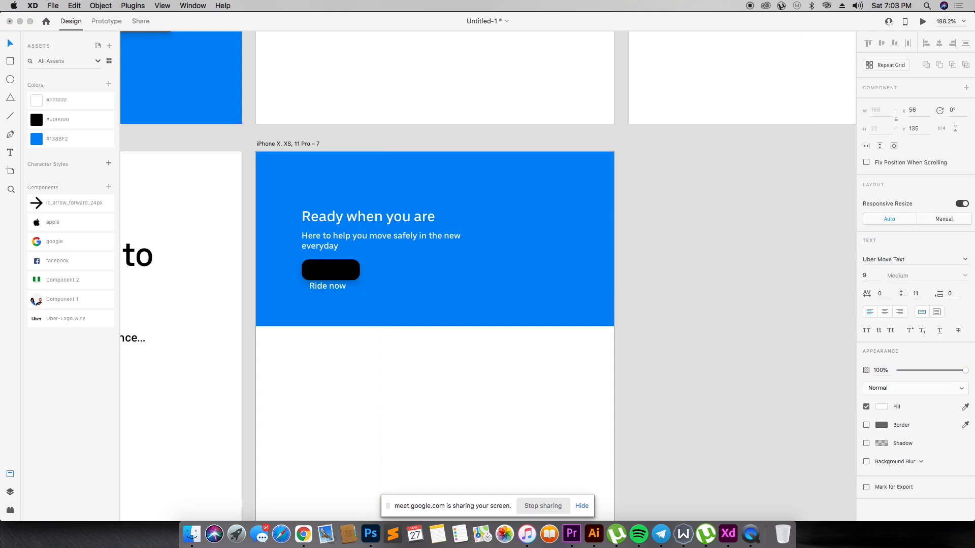
left_click(525, 303)
left_click_drag(323, 283, 337, 273)
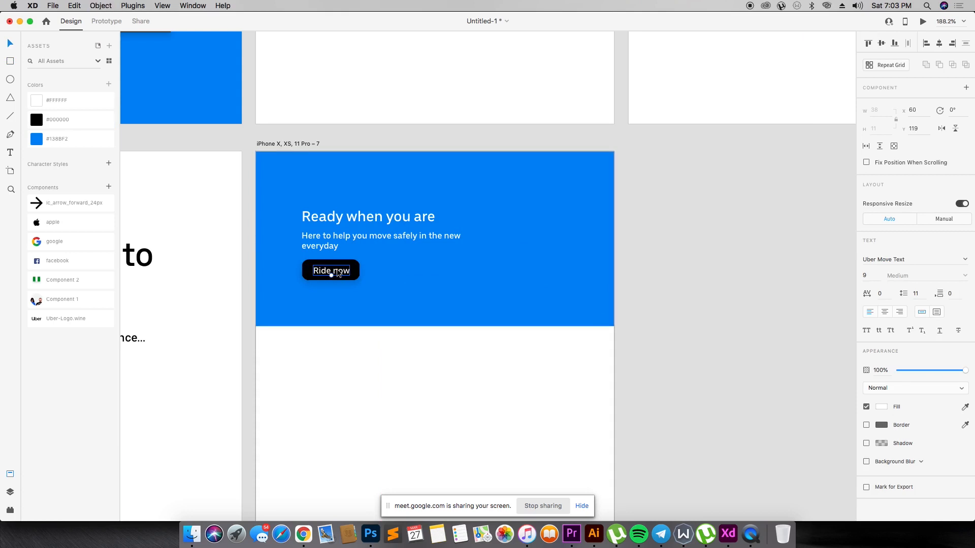
- Set the "Ride now" label's font size to 7 and center the label on the black button
left_click(418, 258)
left_click(330, 271)
type("7")
key("Return")
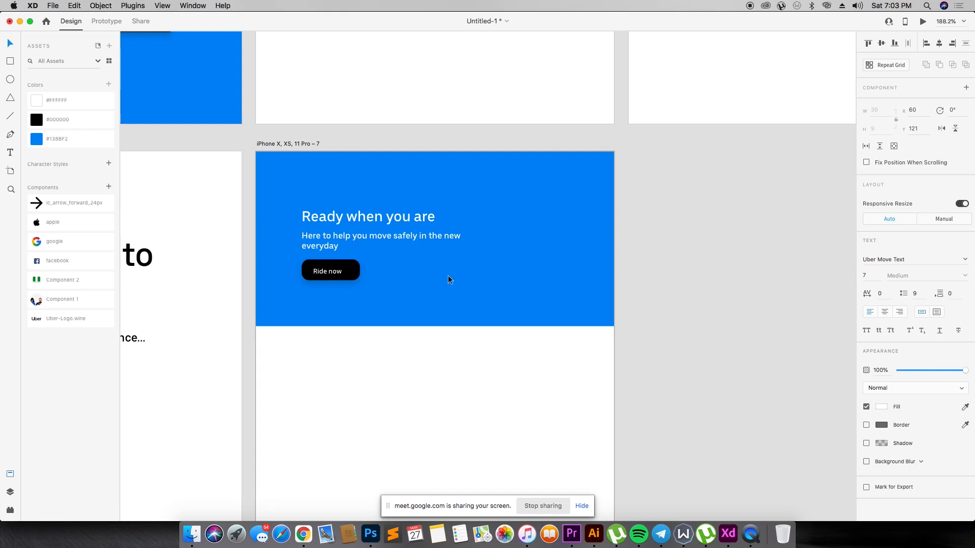
left_click_drag(339, 272, 342, 271)
left_click(417, 251)
left_click(418, 294)
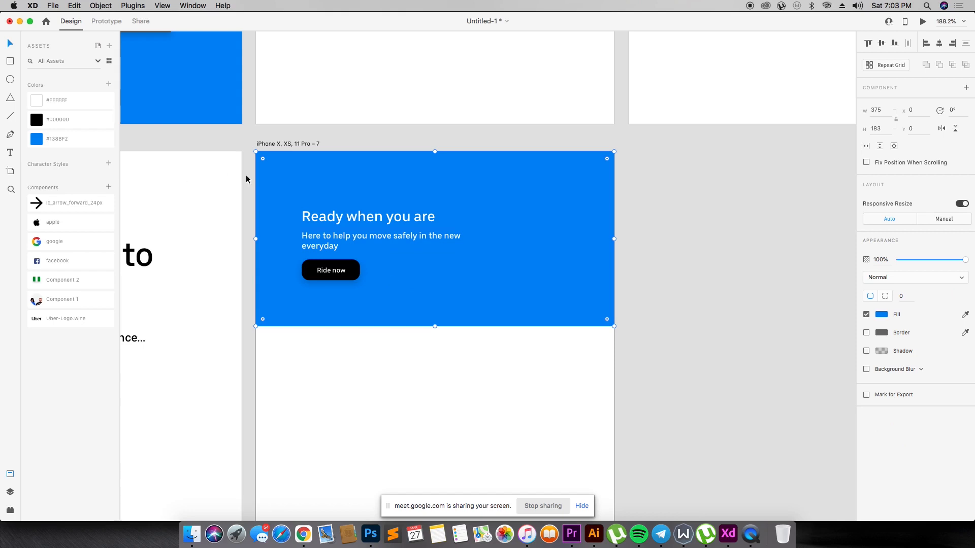
- Draw a small white borderless bar of about 15 × 3 near the blue header's upper-left corner
left_click_drag(231, 135, 696, 362)
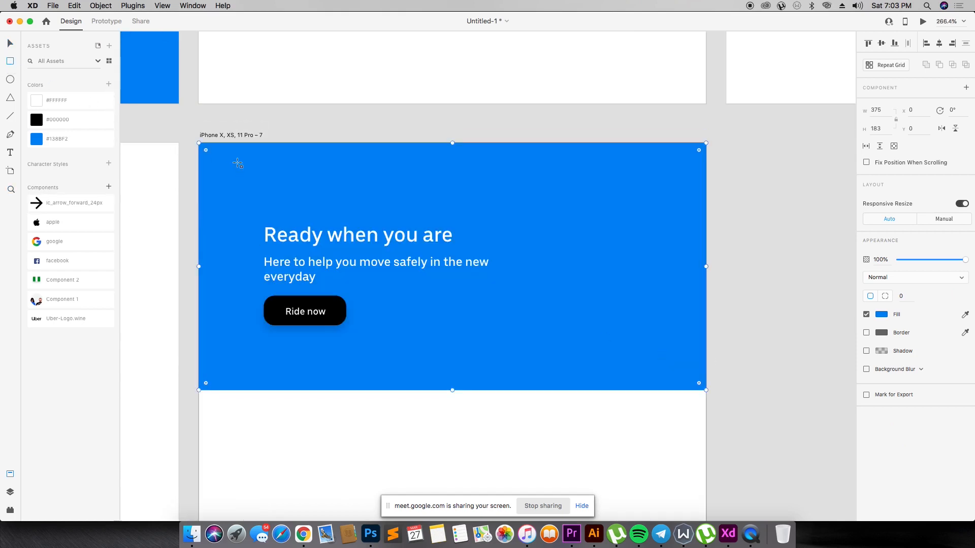
left_click_drag(256, 167, 278, 170)
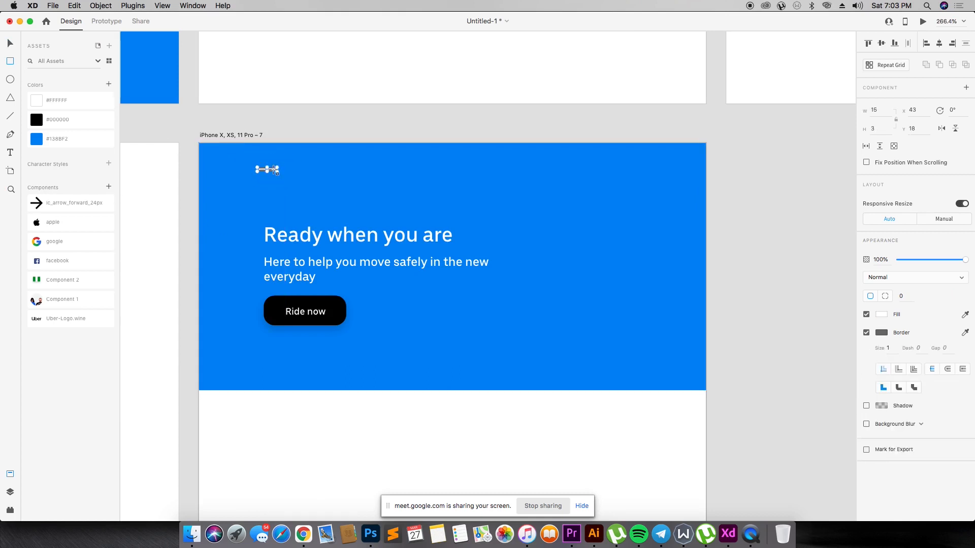
left_click(867, 333)
key("z")
left_click_drag(199, 137, 388, 262)
key("v")
- Duplicate the bar twice below itself, widen the lower bars to about 21, and group all three as a menu icon
left_click_drag(435, 197, 436, 213)
left_click_drag(436, 212, 465, 229)
left_click(436, 213)
left_click(440, 231)
left_click(441, 208, "shift")
left_click(431, 196, "shift")
key("super+g")
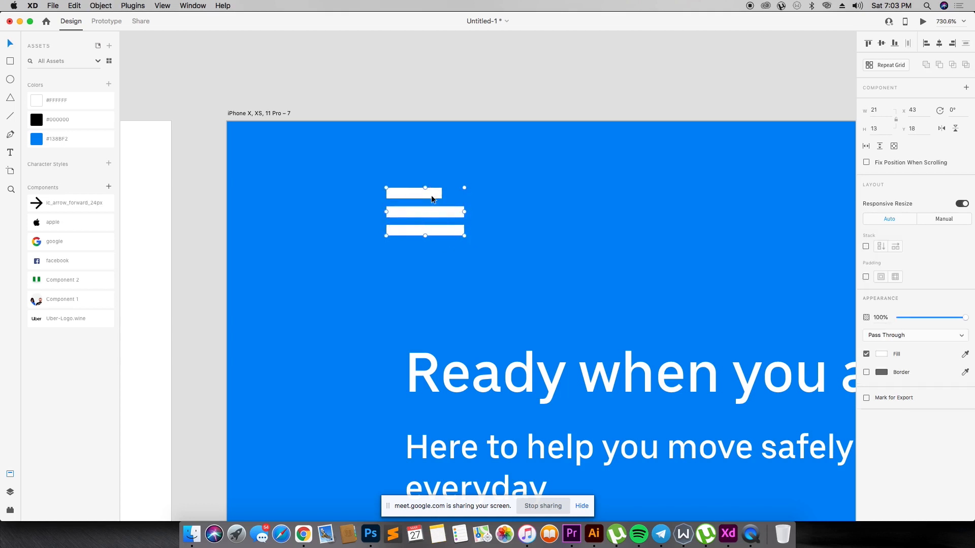
- Shorten the menu icon's top bar to about half the width of the two bars below it
key("super+1")
key("z")
left_click_drag(447, 241, 635, 415)
left_click_drag(285, 151, 335, 186)
left_click(293, 146)
key("z")
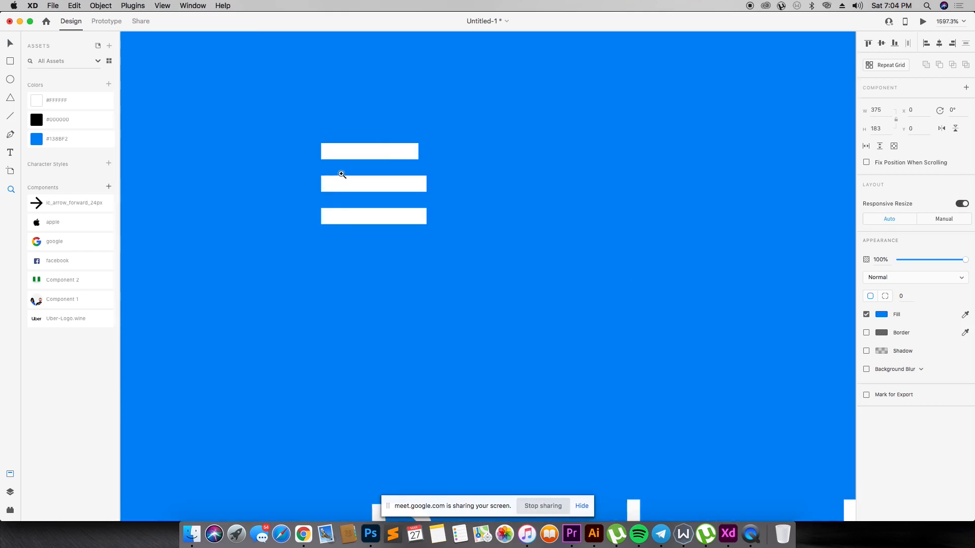
left_click(396, 150)
key("v")
double_click(399, 152)
left_click_drag(442, 154, 361, 156)
left_click(519, 116)
- Move the grouped menu icon slightly further left within the blue header
key("super+minus")
key("super+minus")
key("super+minus")
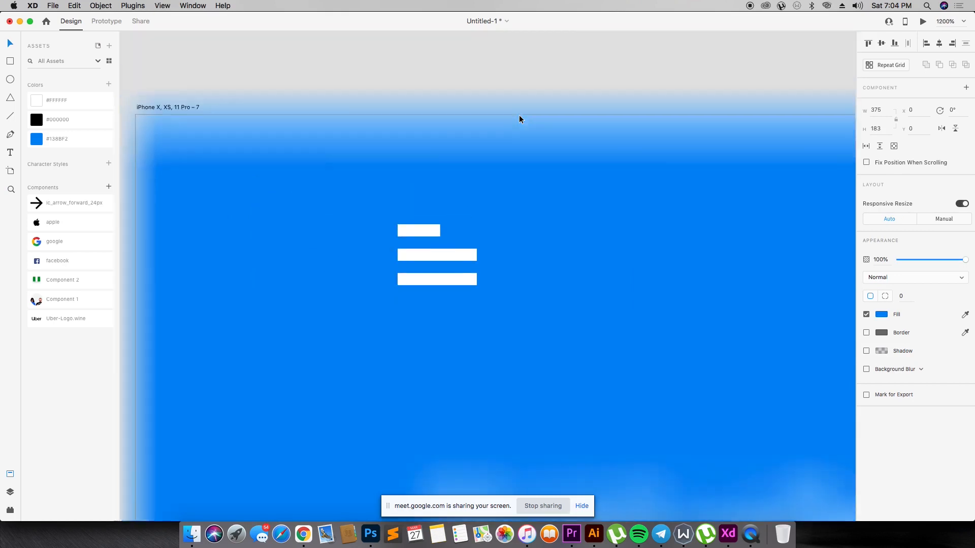
scroll(396, 202, "down", 4)
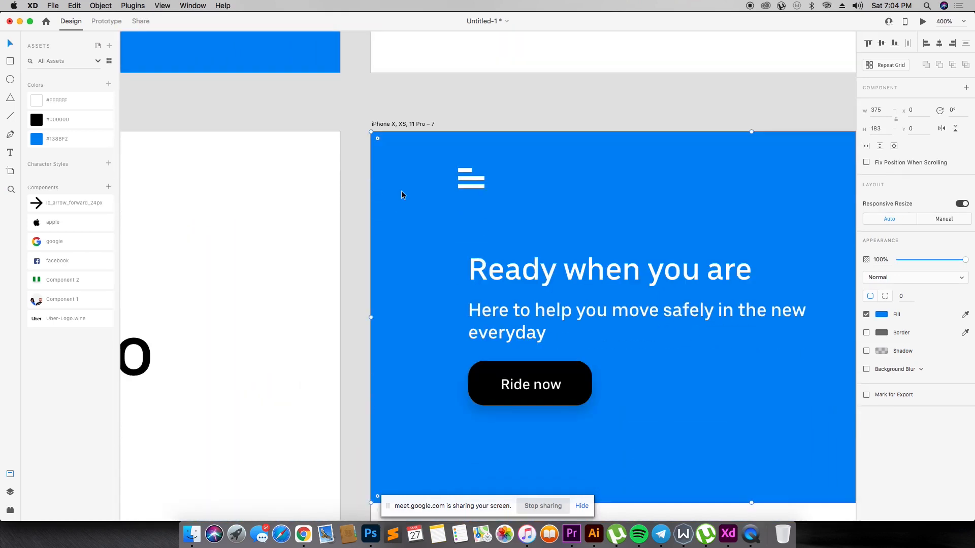
double_click(473, 186)
left_click_drag(474, 186, 457, 181)
- Shift the heading, subtext and "Ride now" button left together to line up with the menu icon's left edge
left_click(512, 292)
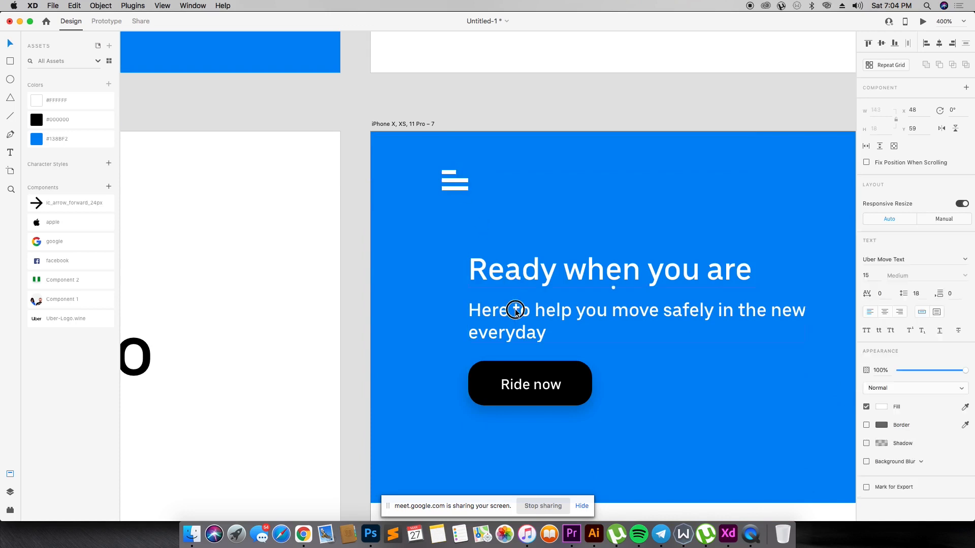
left_click(537, 370, "shift")
left_click_drag(537, 370, 520, 372)
left_click(556, 198)
key("super+1")
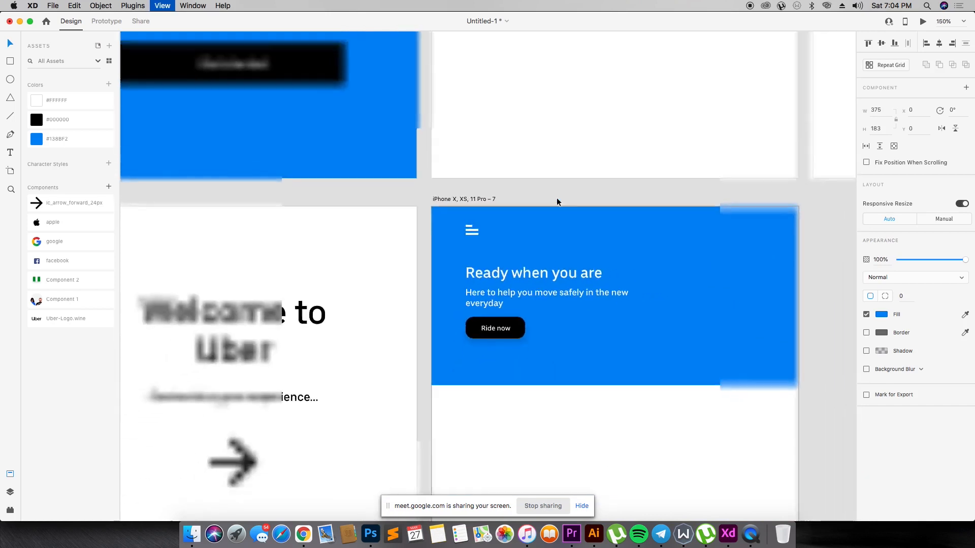
key("z")
left_click_drag(436, 224, 724, 410)
left_click_drag(224, 131, 708, 363)
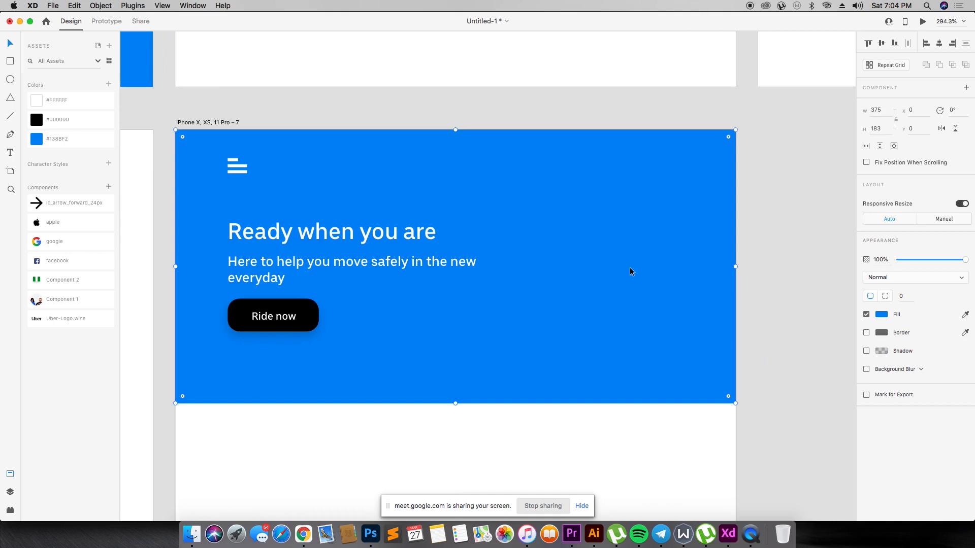
- Switch to the Meet call in Chrome, admit the waiting participant, and return to the design in Adobe XD
key("super+Tab")
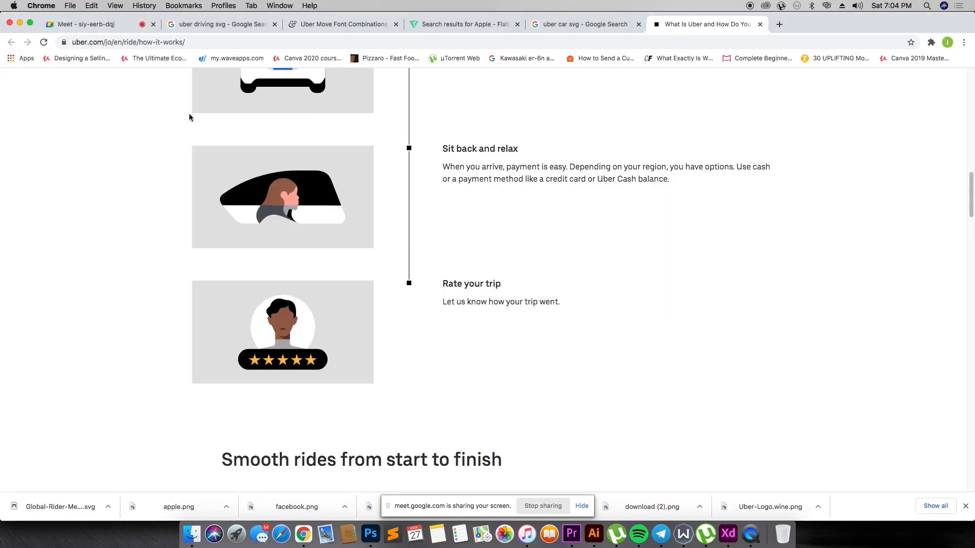
left_click(84, 24)
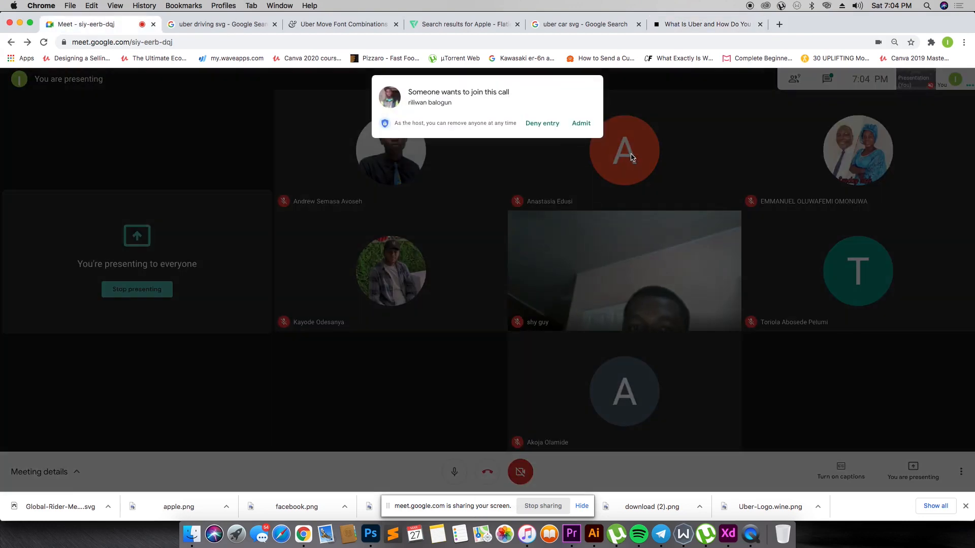
left_click(581, 123)
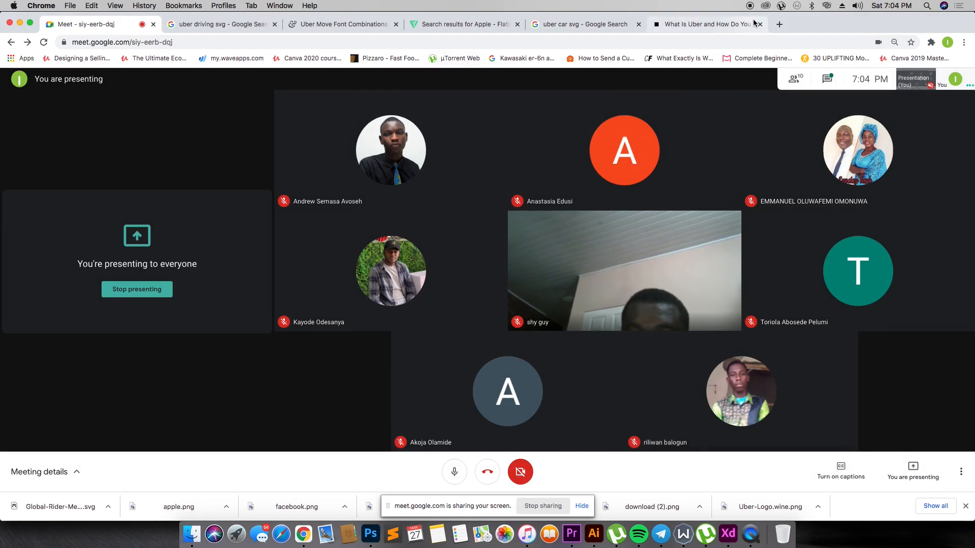
left_click(584, 24)
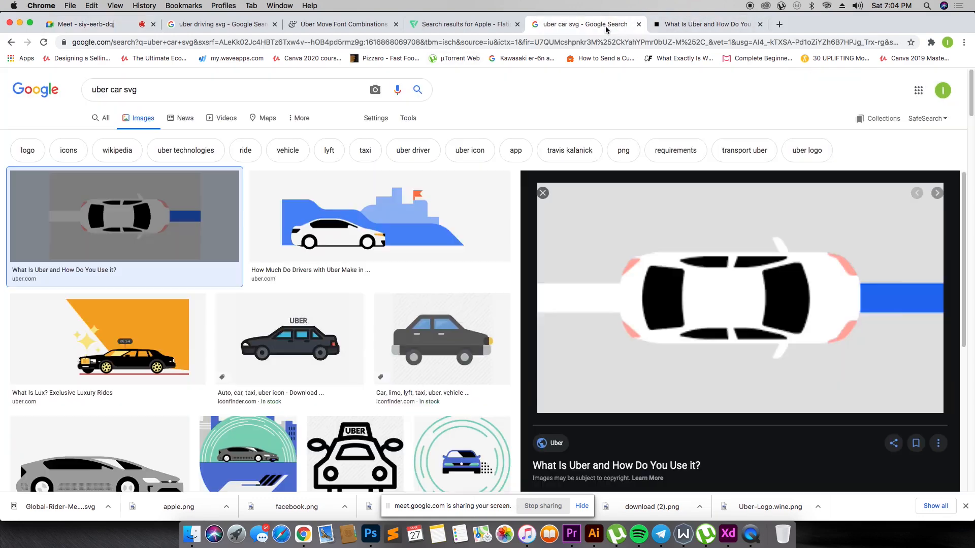
key("super+Tab")
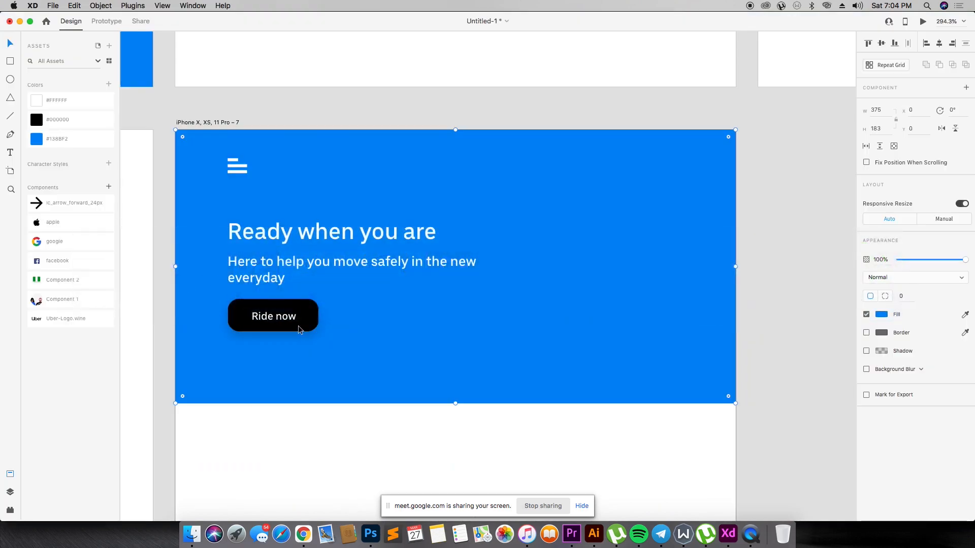
- Examine the home screen's header layout alongside the other artboards
scroll(298, 328, "down", 1)
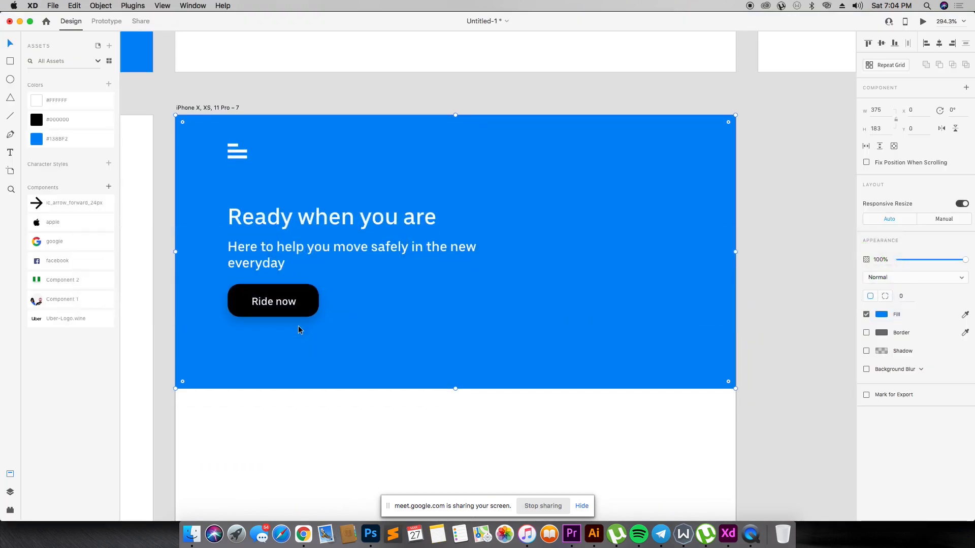
key("super+minus")
scroll(297, 326, "down", 2)
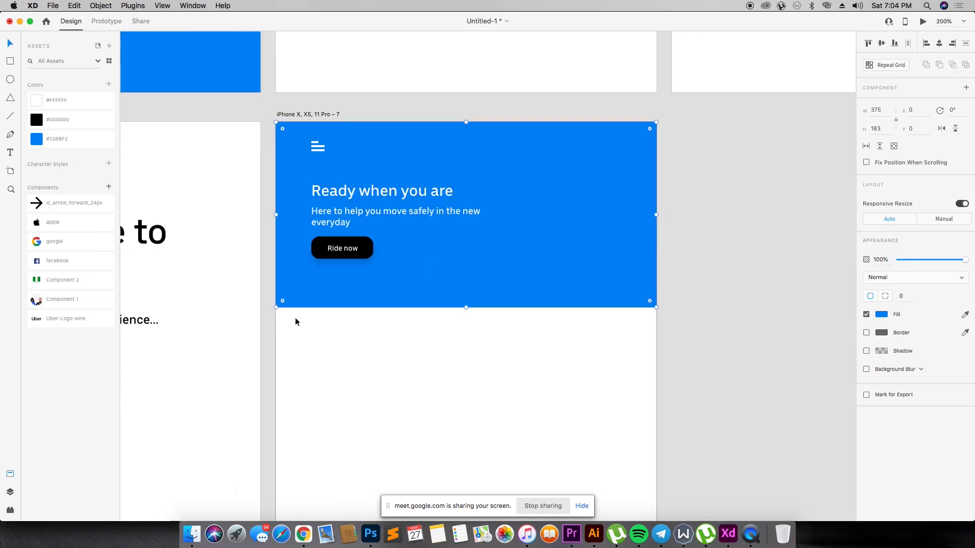
left_click(364, 218)
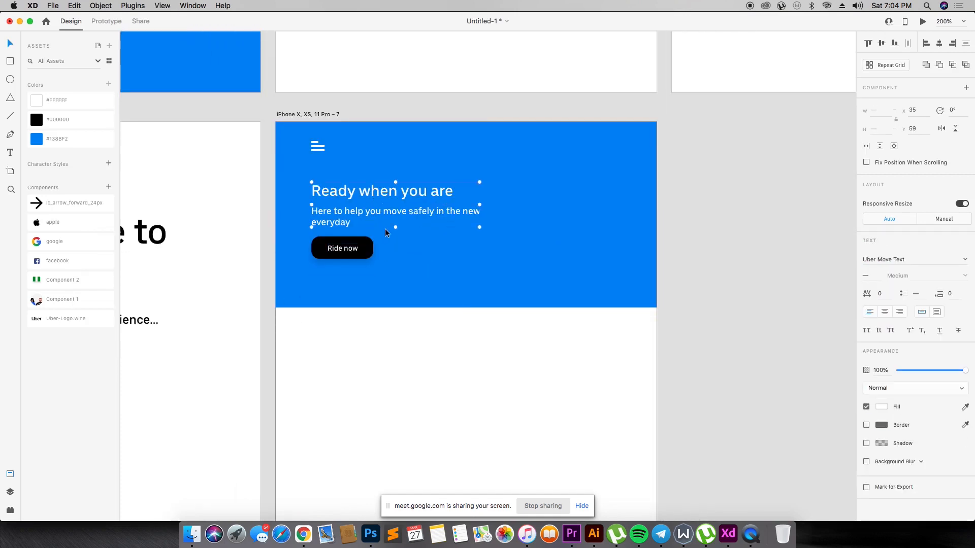
key("super+minus")
key("super+minus")
key("super+minus")
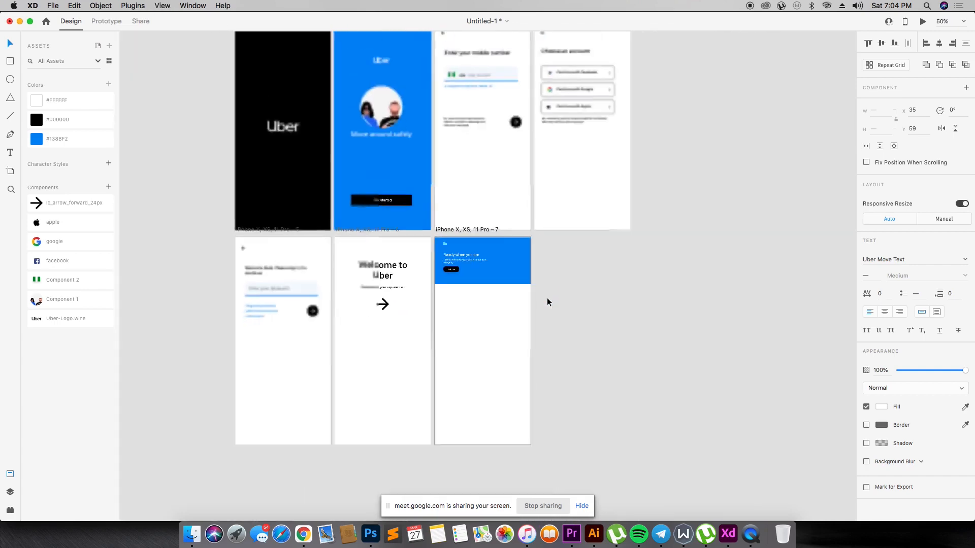
scroll(328, 179, "up", 5)
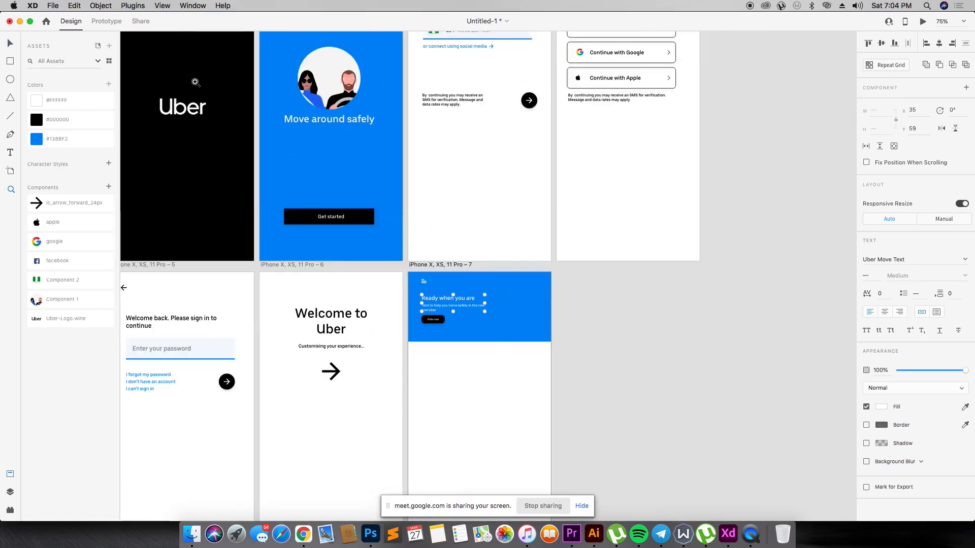
- Draw a borderless input field rectangle of about 295 × 39 below the blue header and fill it with light grey #F2F2F2
left_click_drag(387, 320, 588, 459)
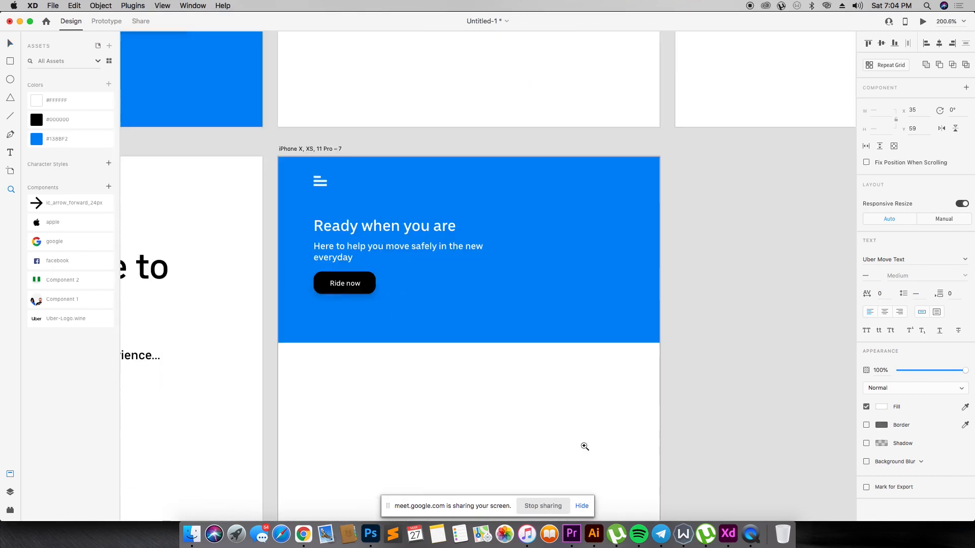
key("v")
scroll(366, 231, "down", 1)
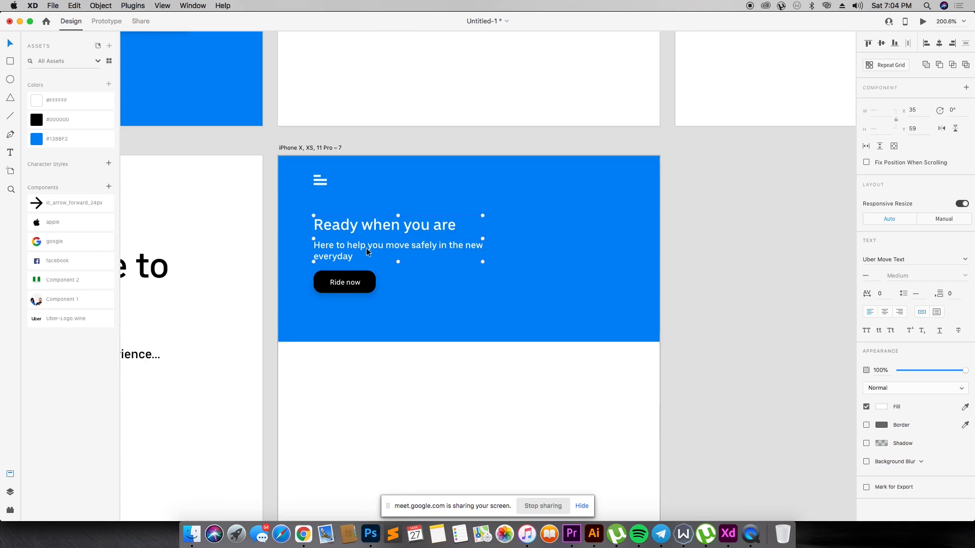
scroll(380, 272, "down", 3)
key("r")
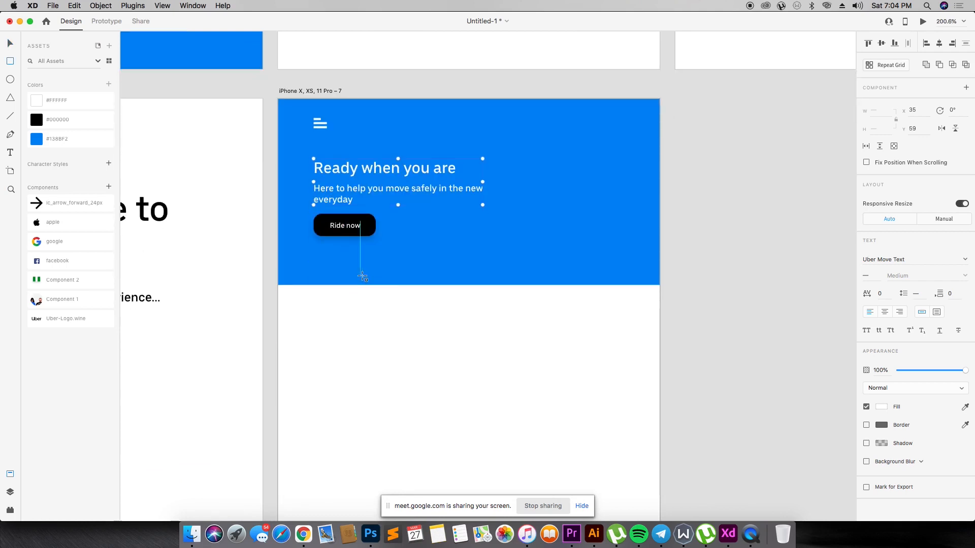
mouse_move(314, 314)
left_mouse_down()
mouse_move(624, 325)
mouse_move(608, 338)
mouse_move(615, 352)
left_mouse_up()
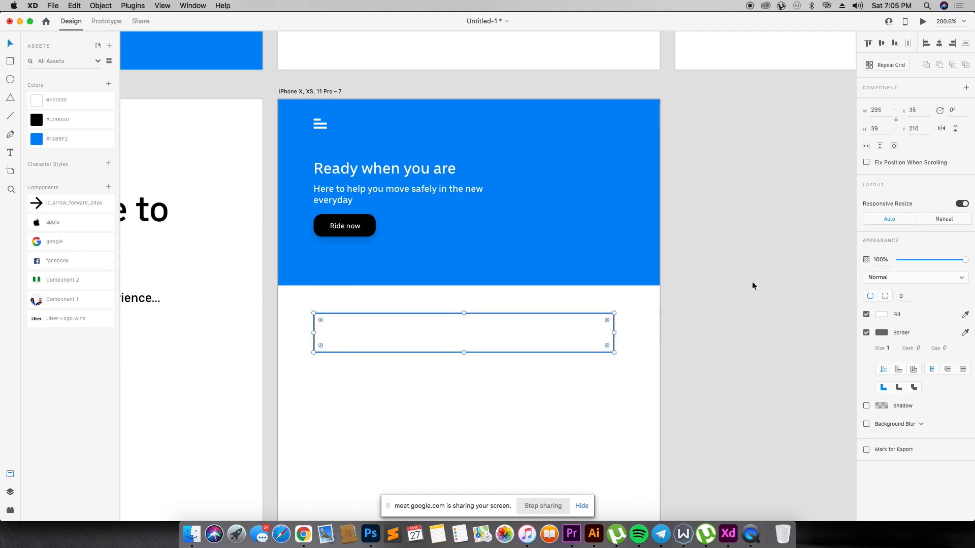
left_click(866, 332)
left_click(882, 315)
left_click_drag(805, 292, 748, 268)
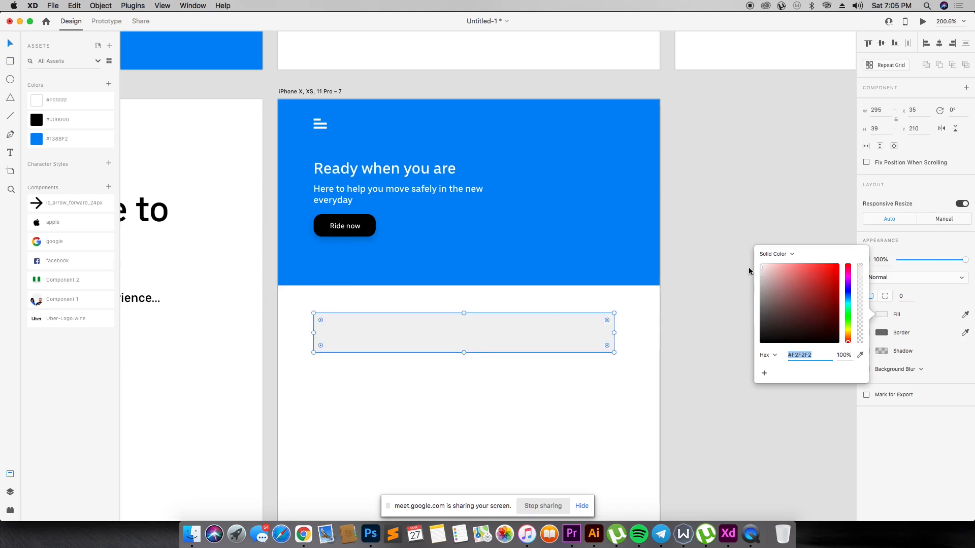
- Duplicate the heading below the grey field, color the copy with the saved black and replace its text with "Where to?"
left_click(386, 289)
left_click(355, 191)
left_click_drag(361, 167, 384, 386)
left_click(76, 121)
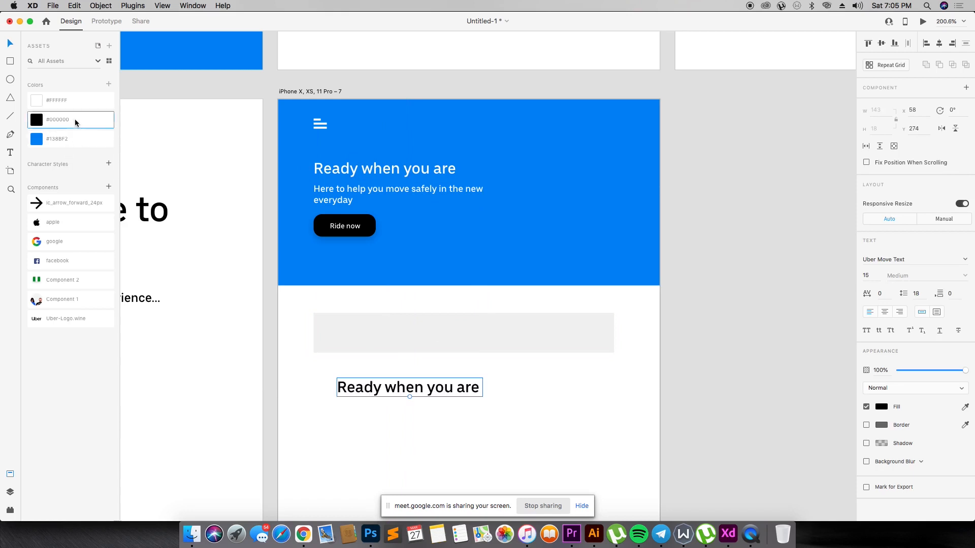
double_click(412, 386)
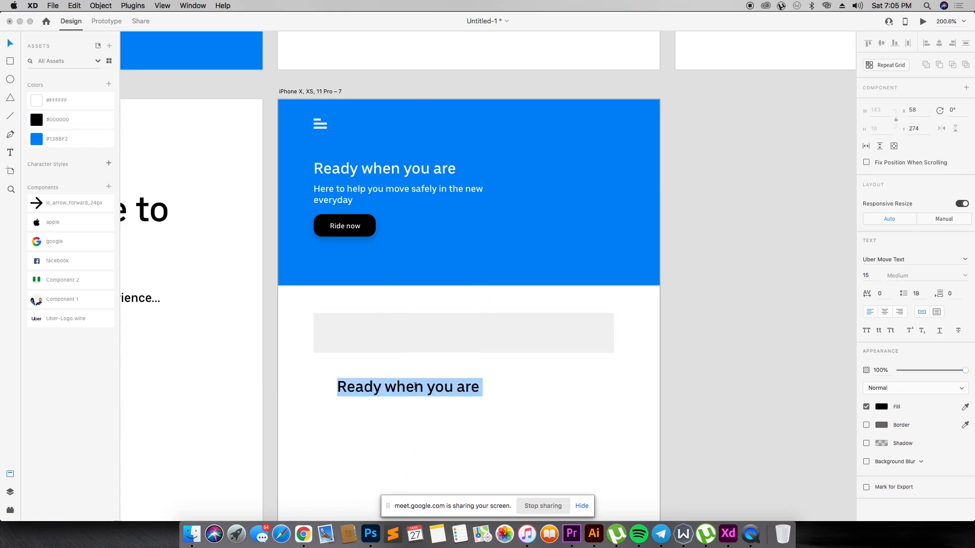
type("Where to")
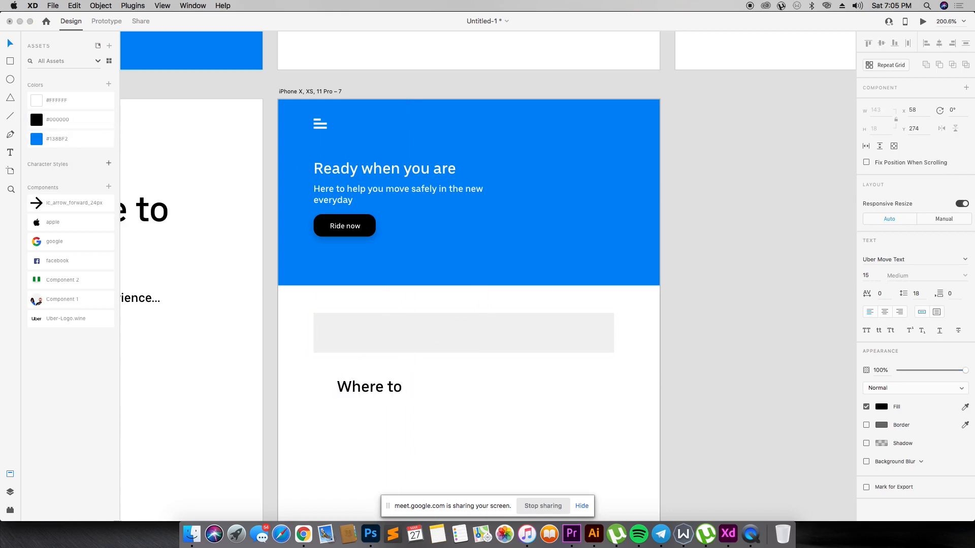
- Place the "Where to?" text inside the grey field, bring it forward and set its font size to 12
left_click_drag(395, 387, 389, 333)
key("super+bracketright")
key("super+bracketright")
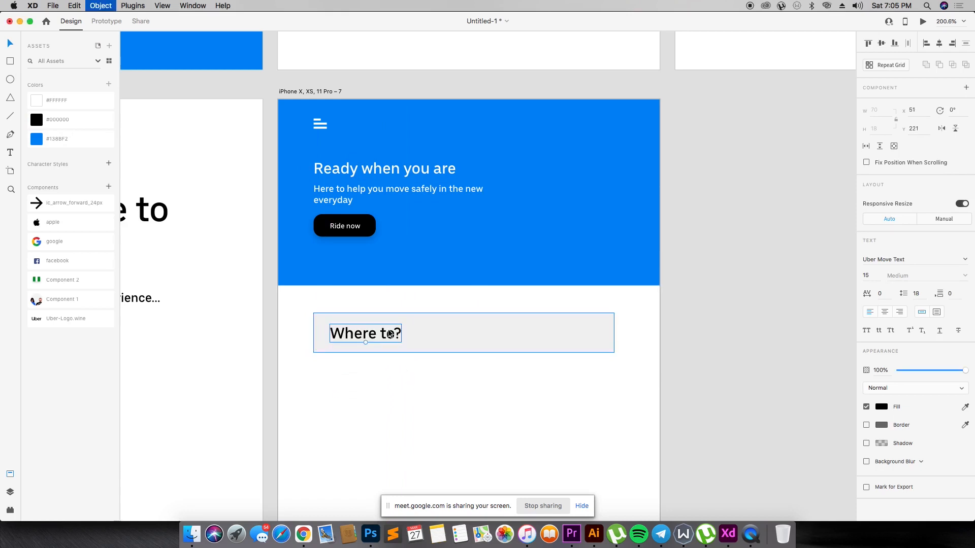
left_click(872, 275)
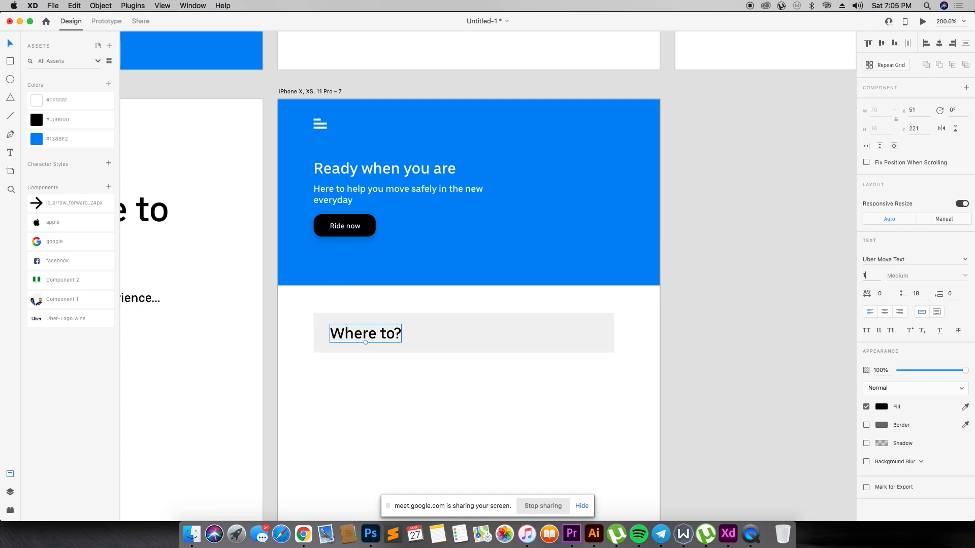
type("12")
key("Return")
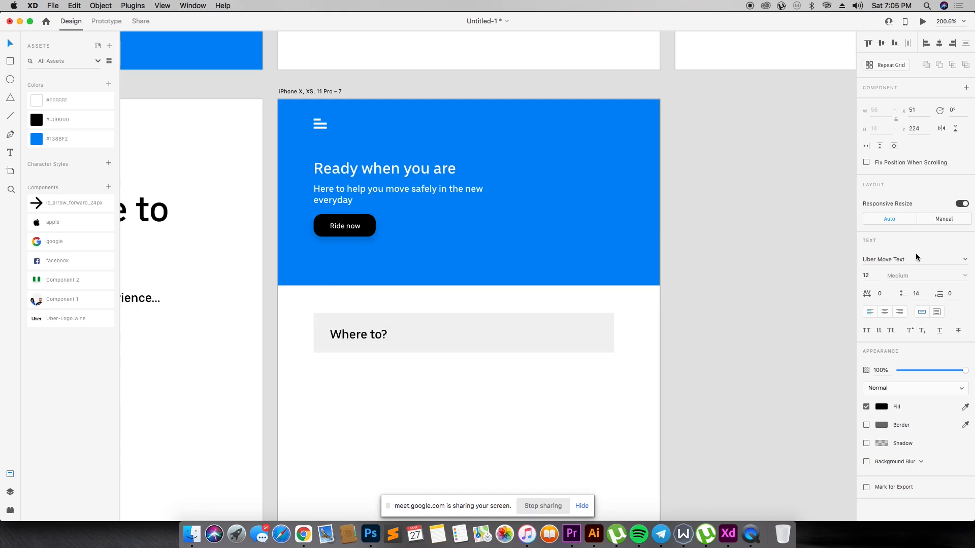
- Add a drop shadow to the light grey "Where to?" input field
left_click(193, 350)
left_click(491, 341)
left_click(867, 353)
left_click(568, 355)
left_click(513, 342)
left_click(515, 419)
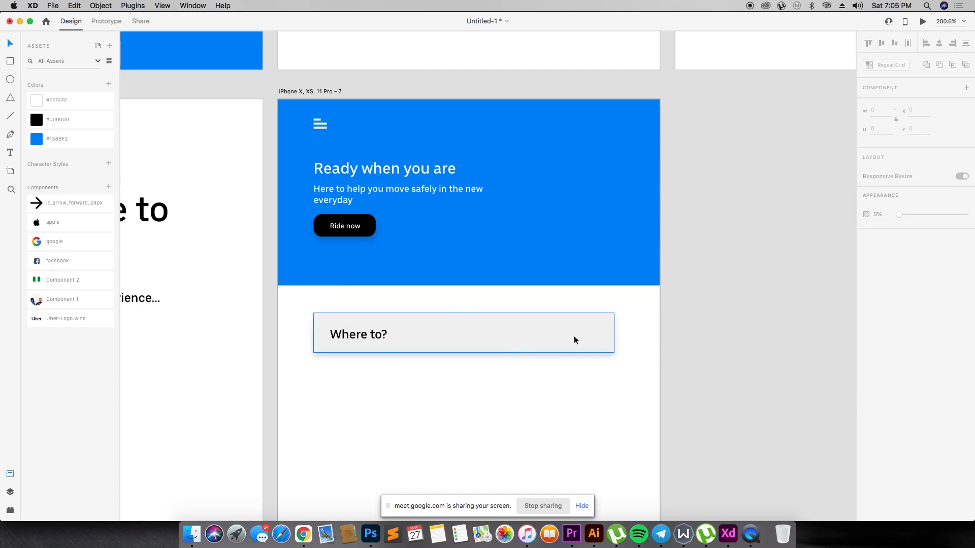
- Duplicate the black "Ride now" button and place the copy inside the right end of the grey "Where to?" field
left_click(359, 227)
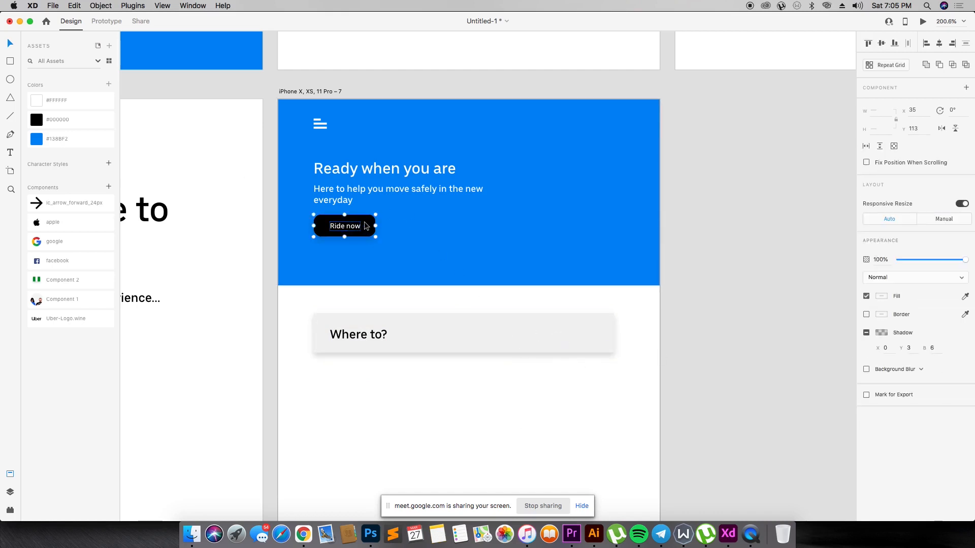
left_click_drag(363, 227, 593, 334)
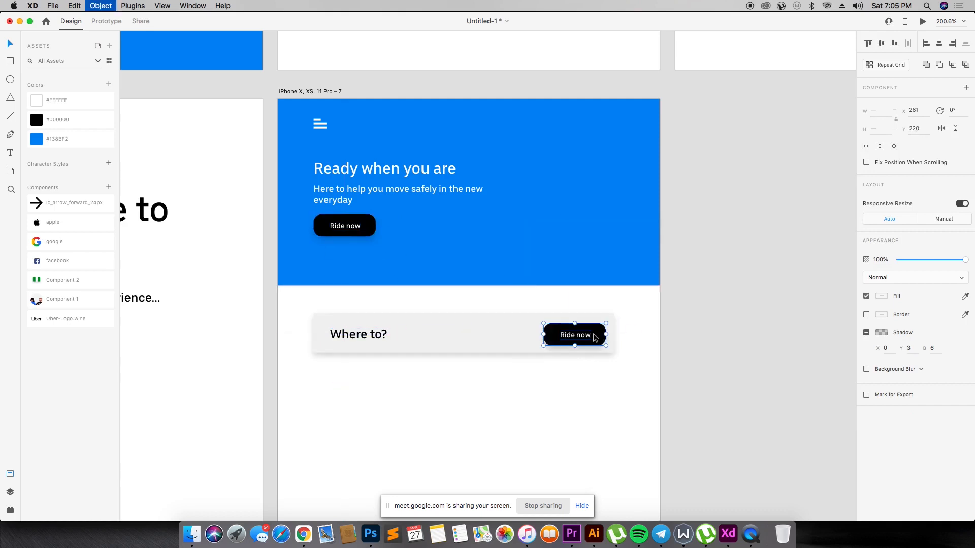
left_click_drag(604, 337, 599, 336)
left_click(638, 323)
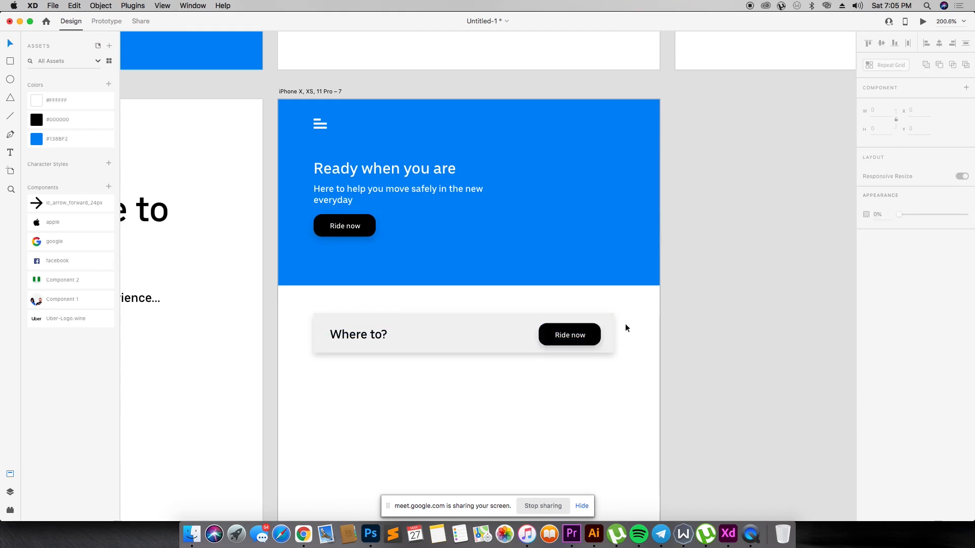
- Recolor the copied button with the saved white #FFFFFF and its label with the saved black #000000
double_click(572, 336)
double_click(573, 336)
left_click(670, 350)
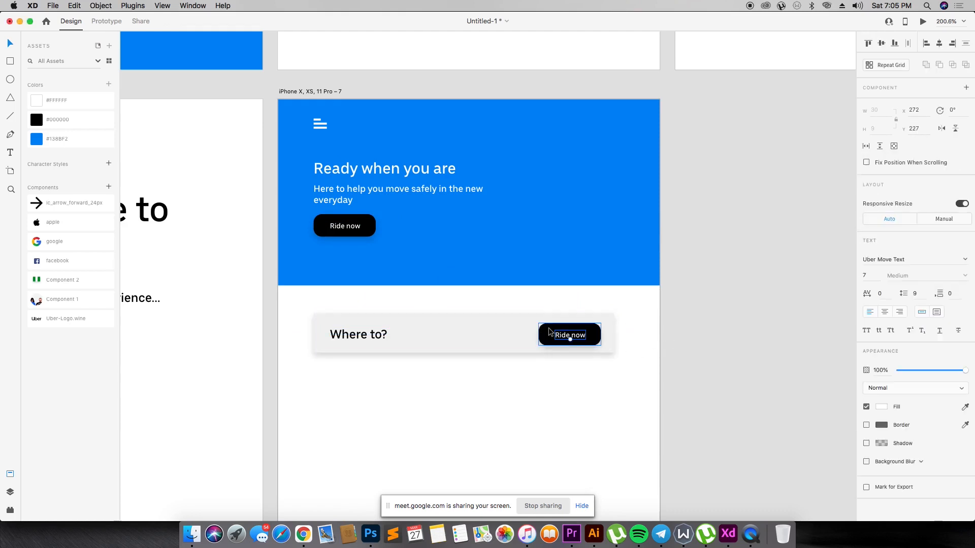
left_click(584, 335)
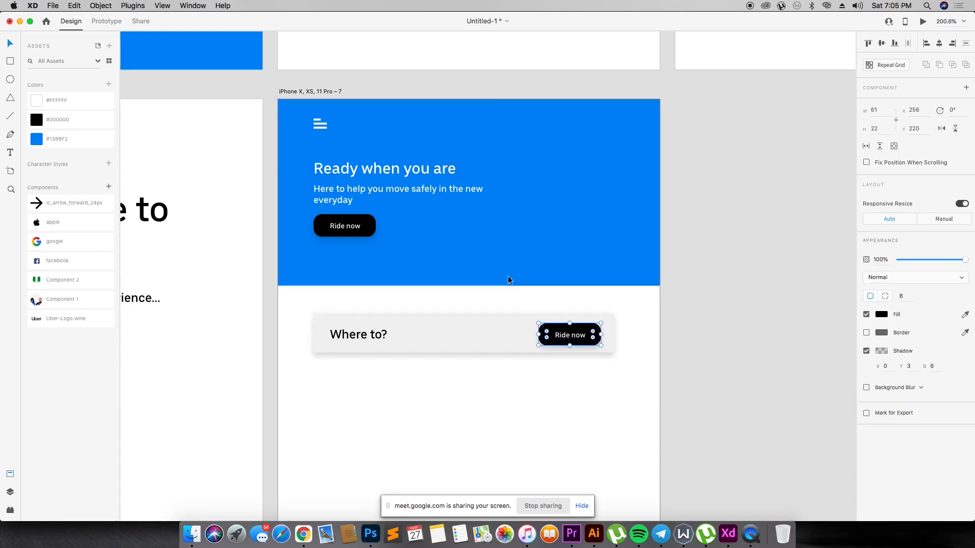
left_click(71, 100)
double_click(572, 334)
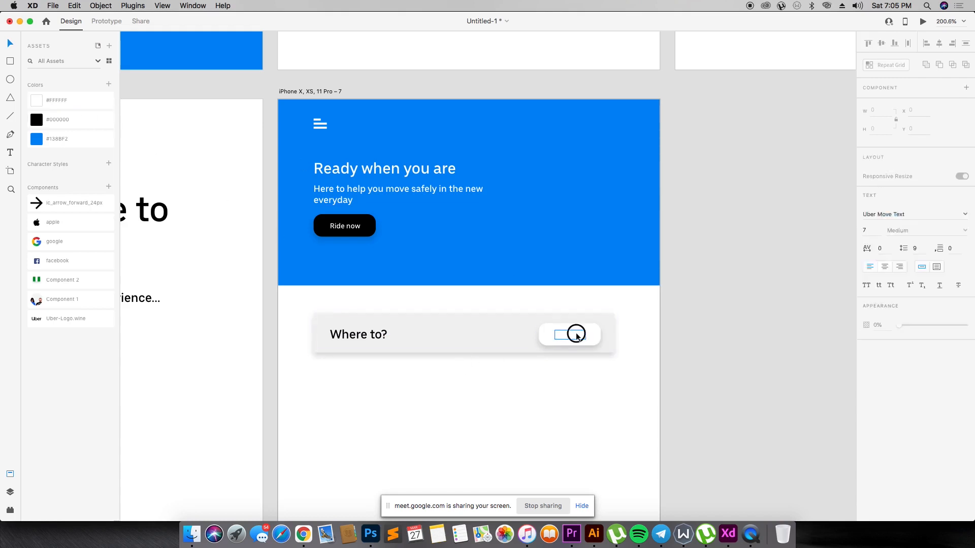
left_click(92, 121)
- Replace the white button's label with "Now"
left_click(437, 417)
double_click(578, 335)
double_click(577, 334)
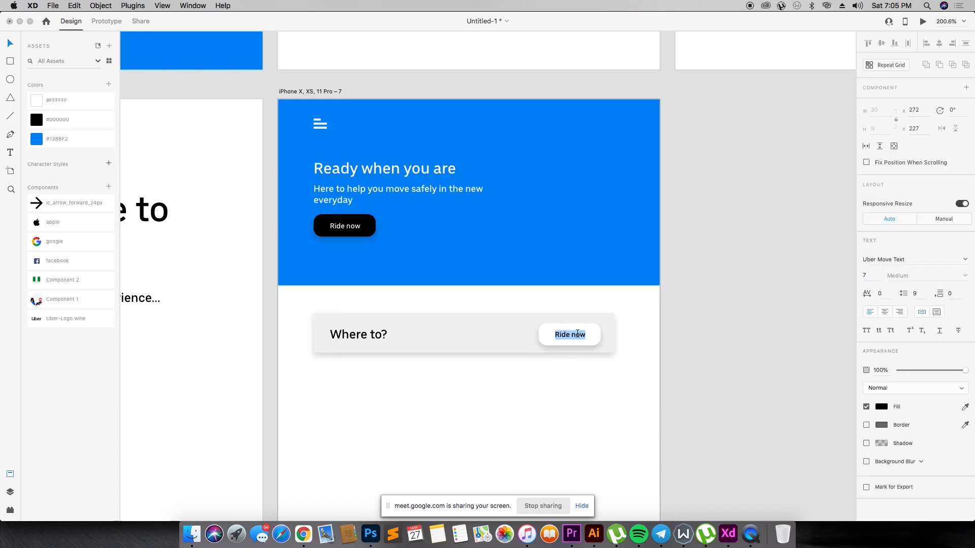
type("Now")
key("Escape")
- Draw a borderless circle of about 7 × 7 before the "Now" label, with a shadow and a black #000000 fill
key("z")
left_click_drag(582, 361, 655, 376)
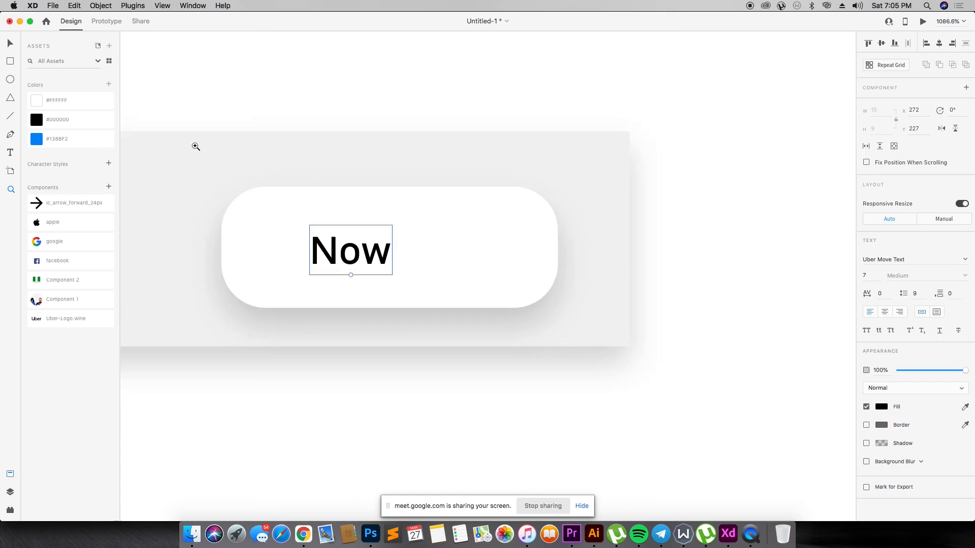
left_click(10, 80)
mouse_move(263, 232)
left_mouse_down()
mouse_move(279, 269)
mouse_move(300, 283)
left_mouse_up()
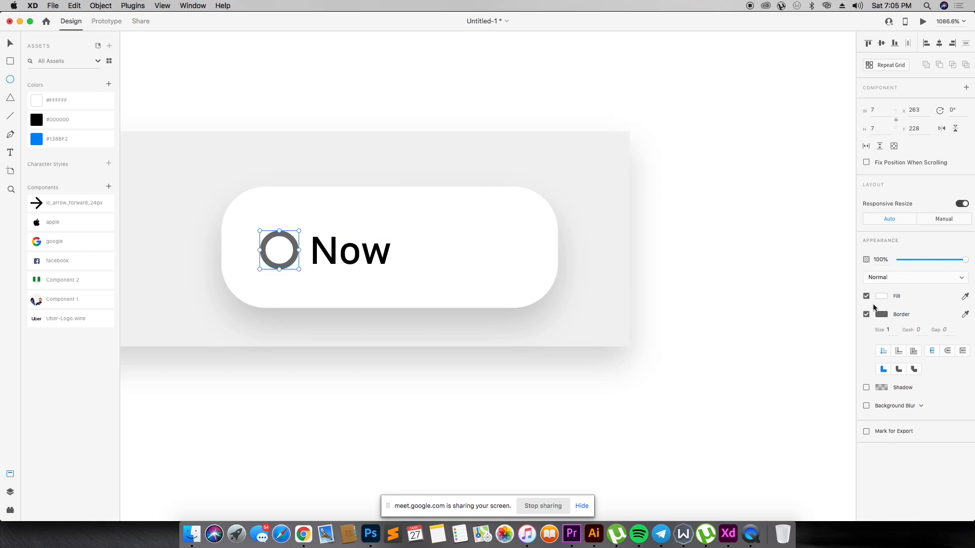
left_click(867, 315)
left_click(866, 333)
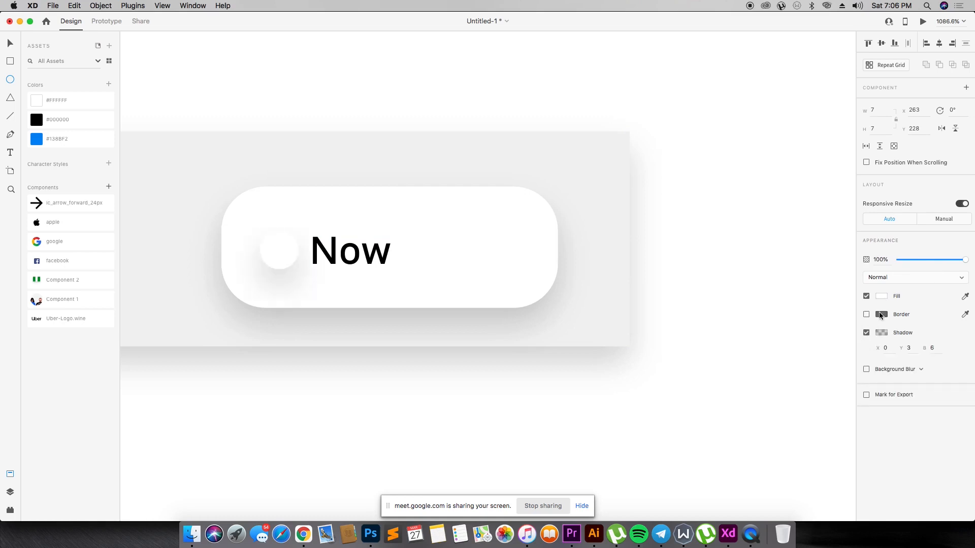
left_click(882, 296)
left_click_drag(777, 321, 694, 379)
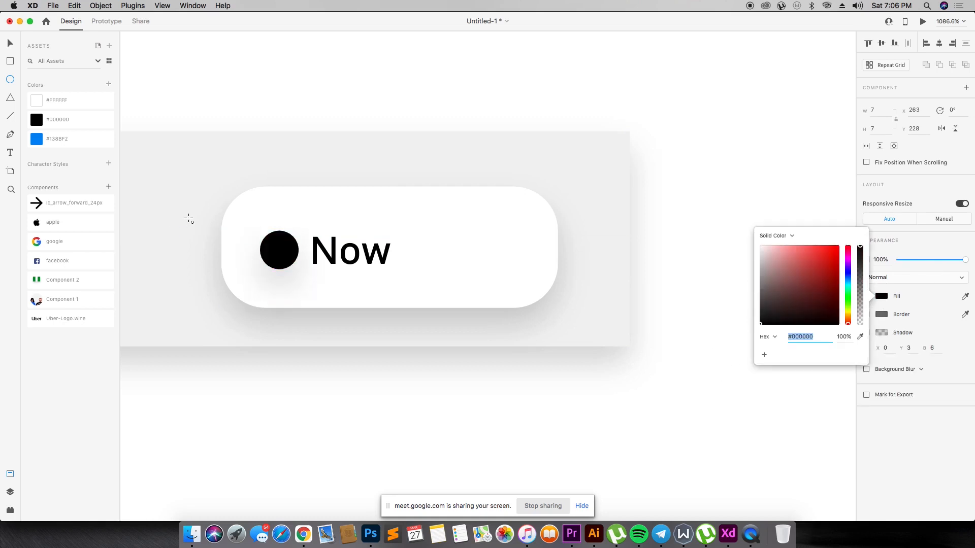
type("z")
left_click_drag(239, 214, 303, 268)
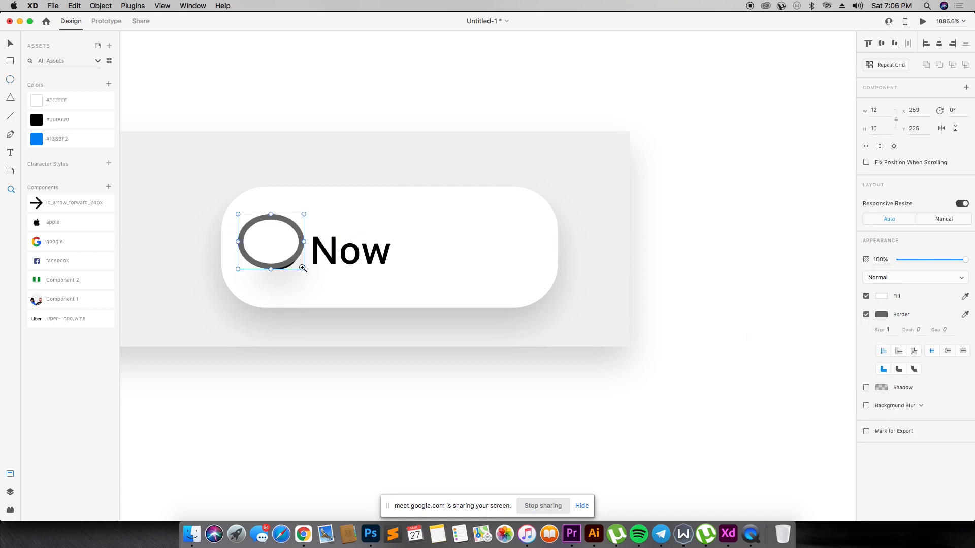
key("super+z")
- Draw a white borderless rectangle of about 1 × 2 inside the black circle as the vertical clock hand
key("z")
left_click_drag(228, 199, 342, 318)
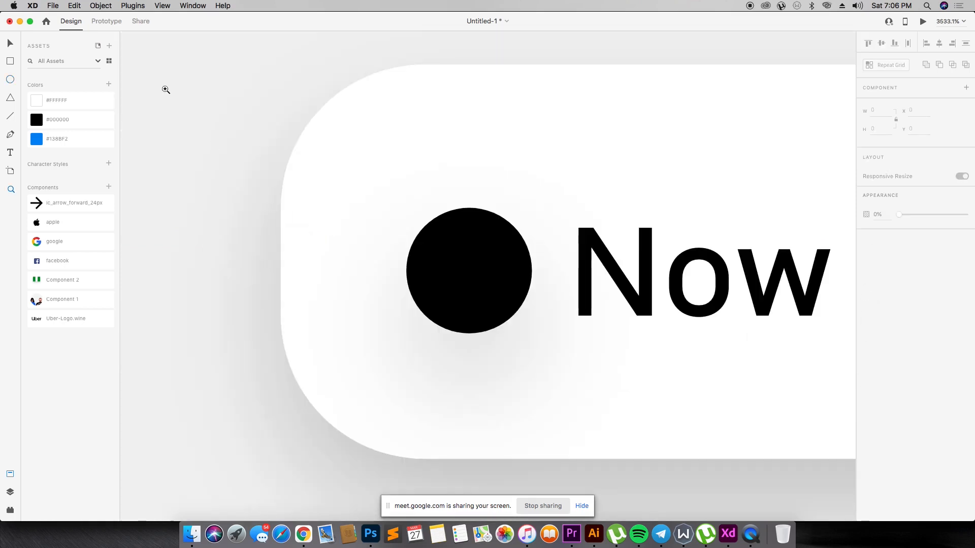
left_click_drag(469, 244, 473, 273)
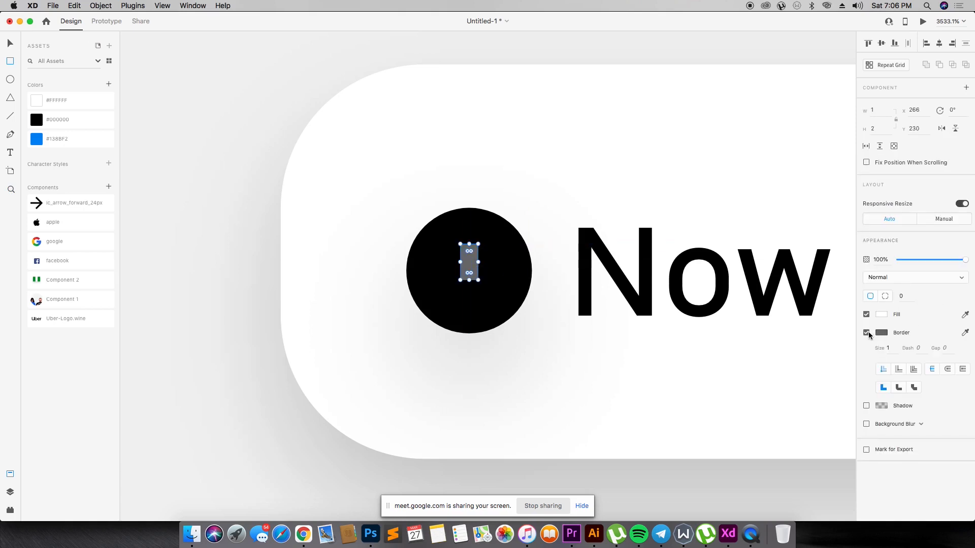
left_click(867, 333)
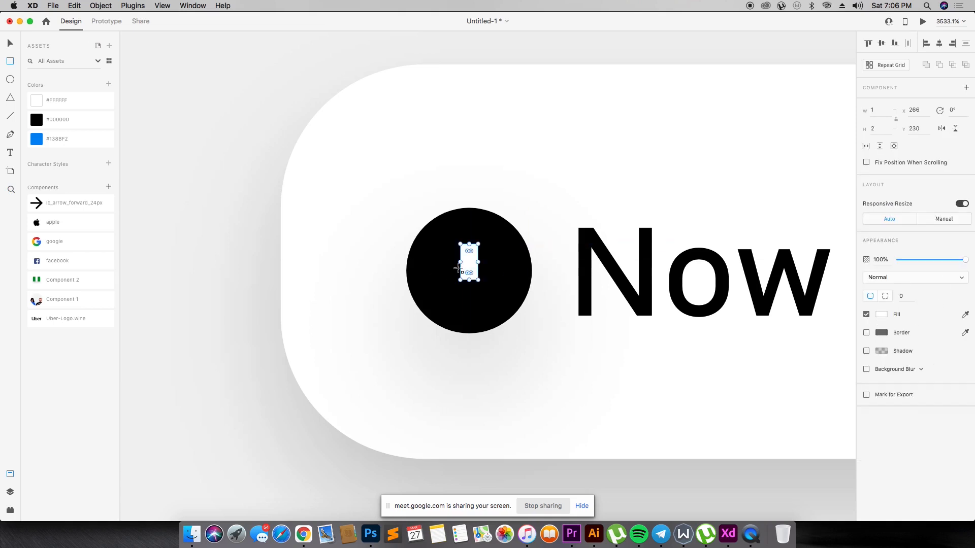
- Draw a white borderless horizontal hand of about 3 × 1 from the vertical hand's base and extend the vertical hand upward
left_click_drag(462, 265, 500, 275)
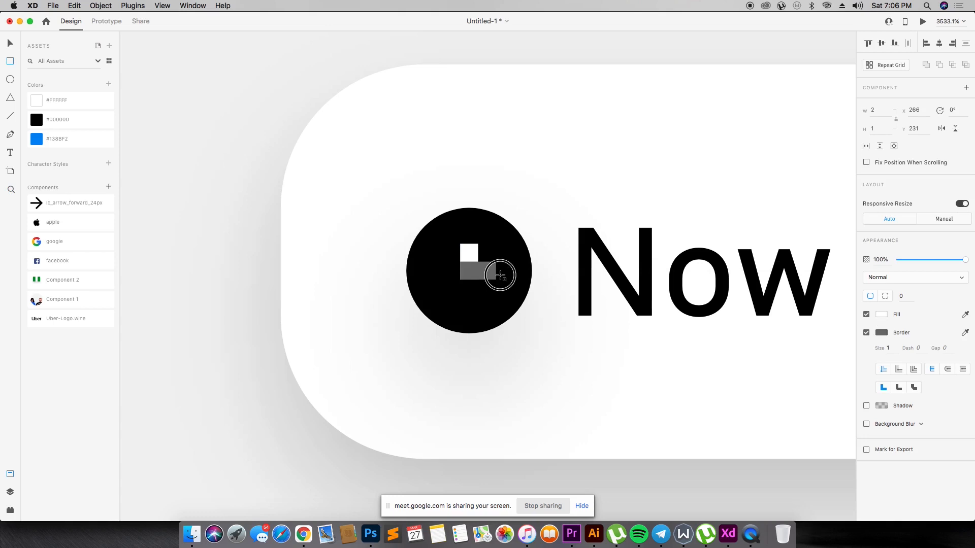
left_click_drag(500, 276, 509, 275)
left_click(471, 252)
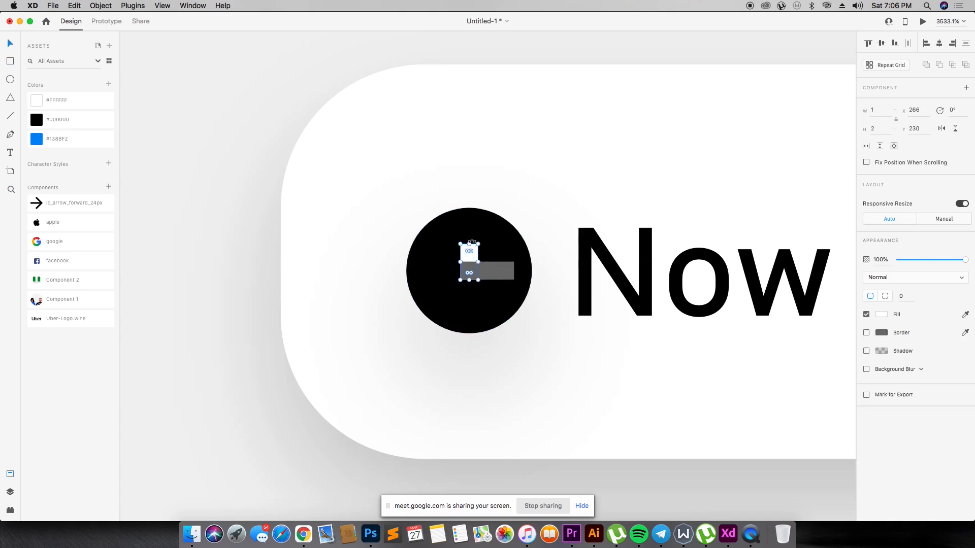
left_click(507, 266)
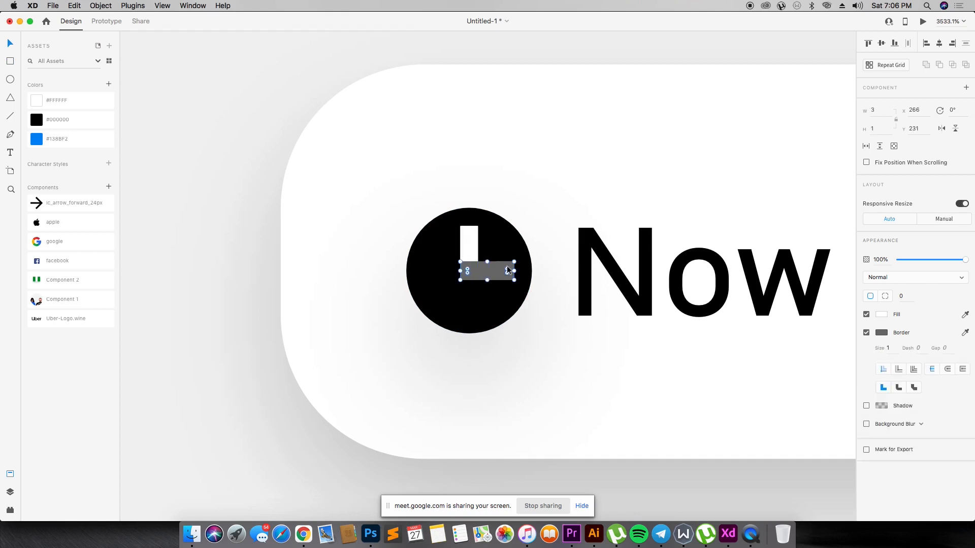
left_click(867, 334)
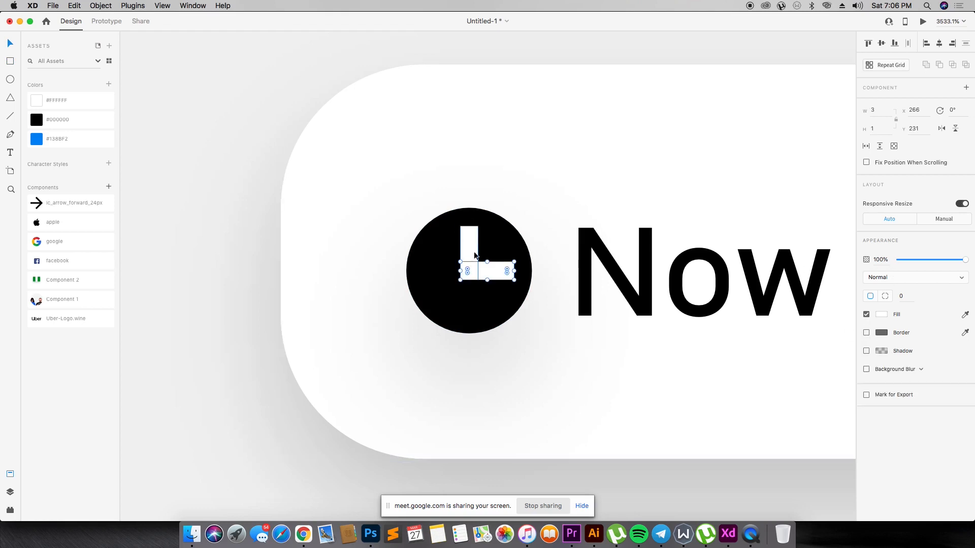
- Shorten the horizontal clock hand to a width of about 2
left_click(478, 254, "shift")
left_click(508, 250)
left_click(474, 239)
left_click(496, 271)
left_click_drag(514, 270, 500, 270)
left_click(492, 249)
left_click(473, 249, "shift")
left_click(480, 269, "shift")
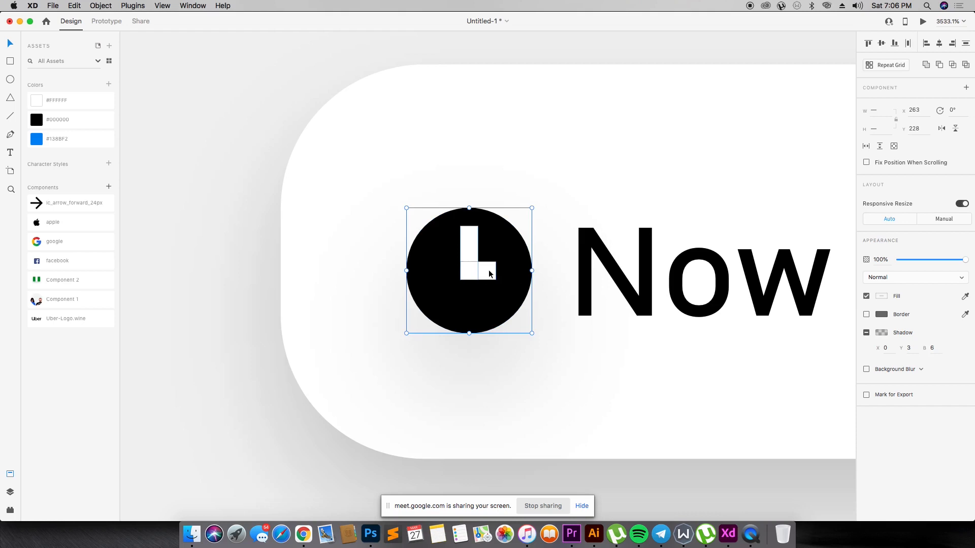
key("super+g")
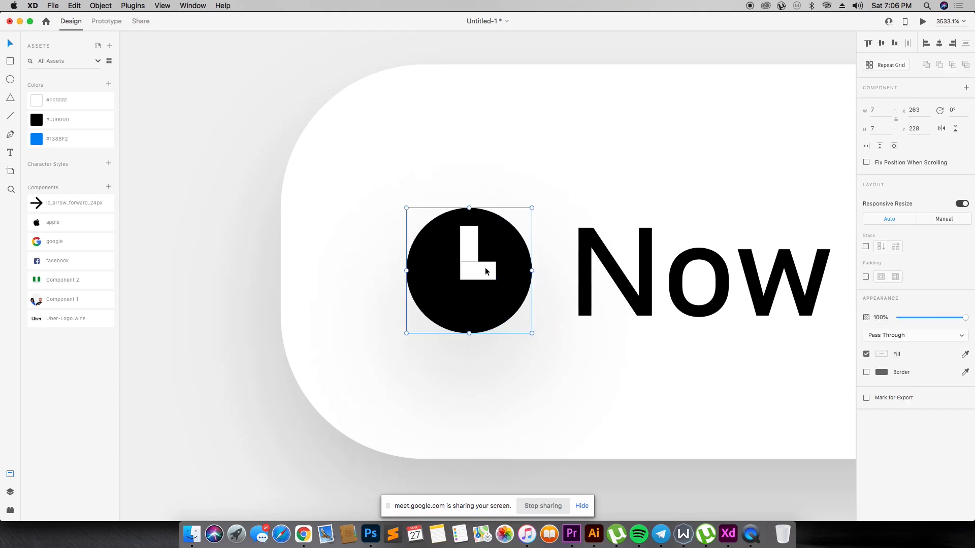
right_click(493, 264)
left_click(512, 362)
left_click(262, 259)
- Group the two white clock hands and align the group to the vertical middle of the black circle
left_click(459, 261)
left_click(486, 267, "shift")
key("super+g")
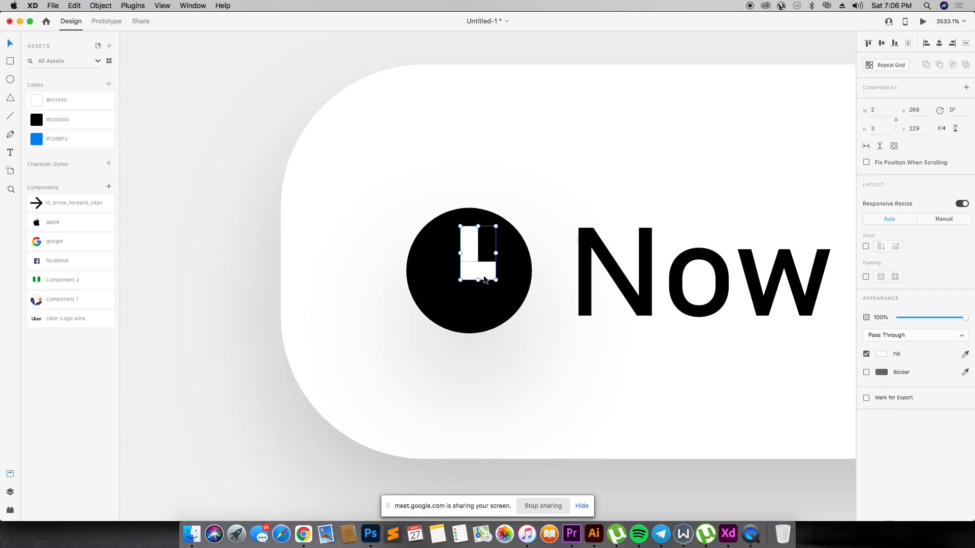
left_click(507, 270, "shift")
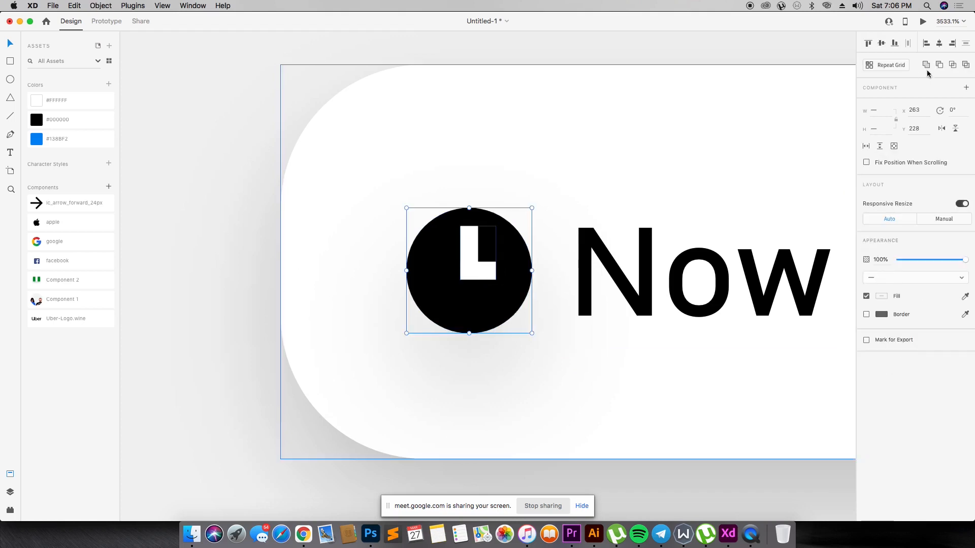
left_click(881, 43)
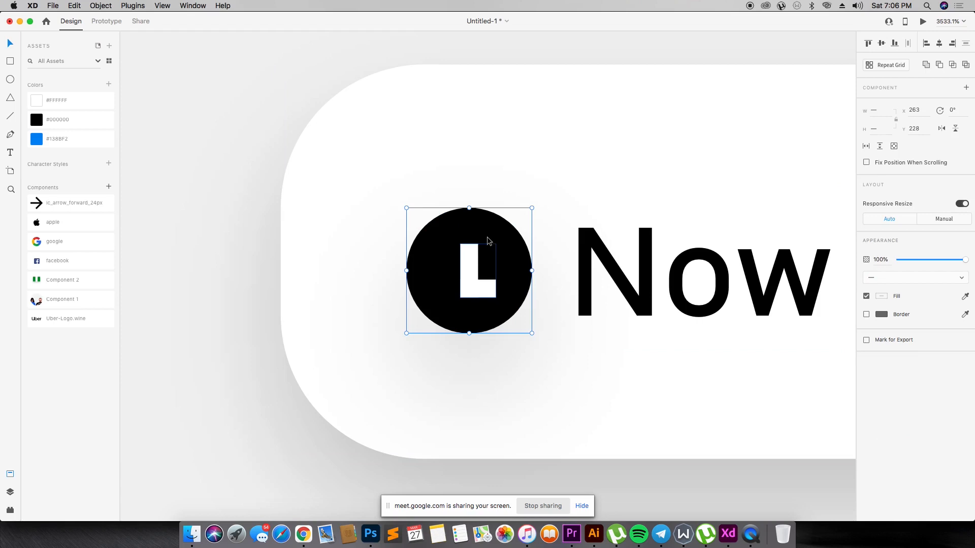
left_click(668, 259, "shift")
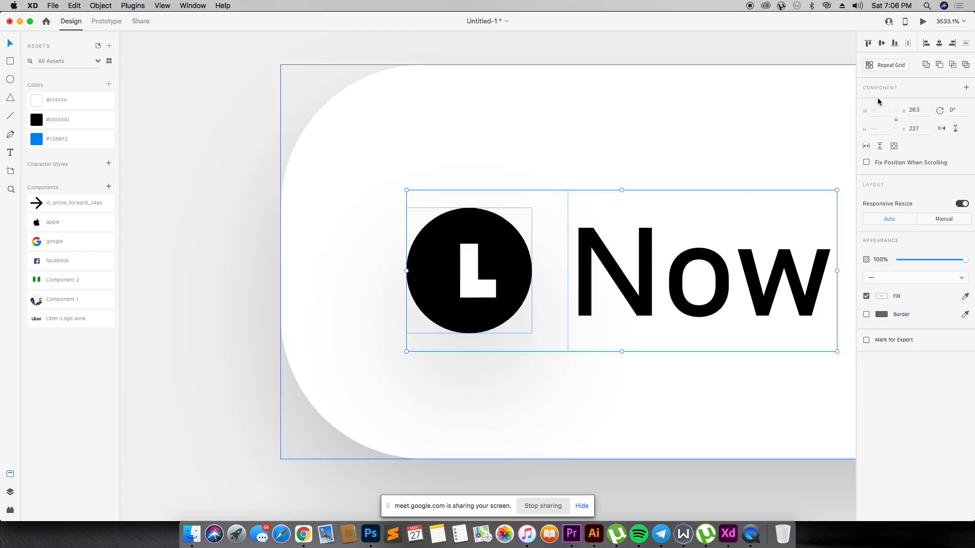
left_click(518, 126)
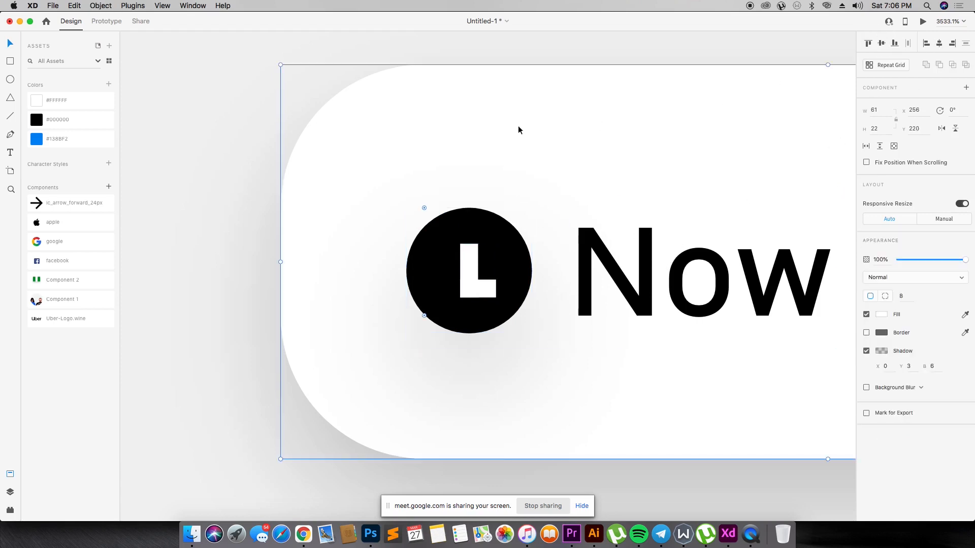
- Examine the clock icon up close and at reduced scale next to the "Now" label
key("super+equal")
key("super+minus")
key("super+minus")
key("super+minus")
key("super+minus")
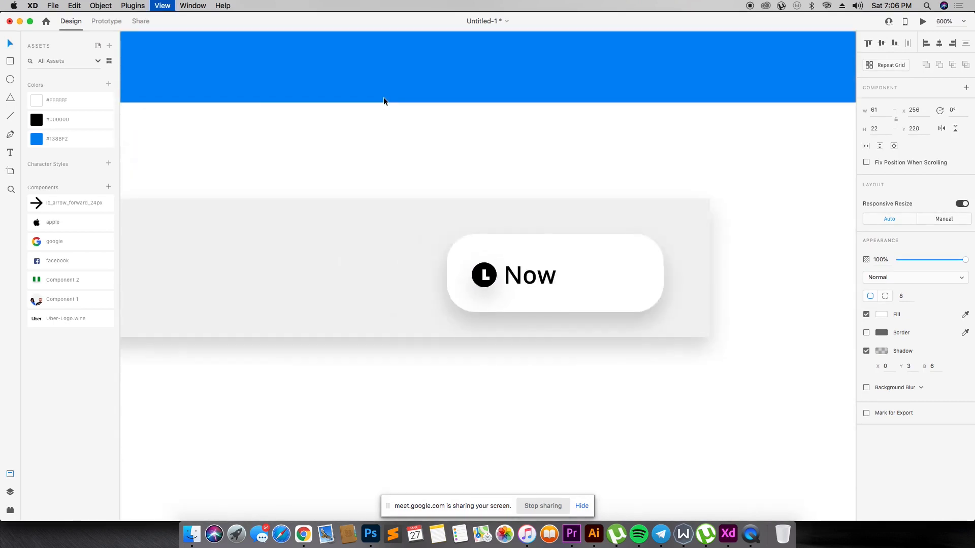
key("super+equal")
key("super+equal")
key("super+equal")
key("super+equal")
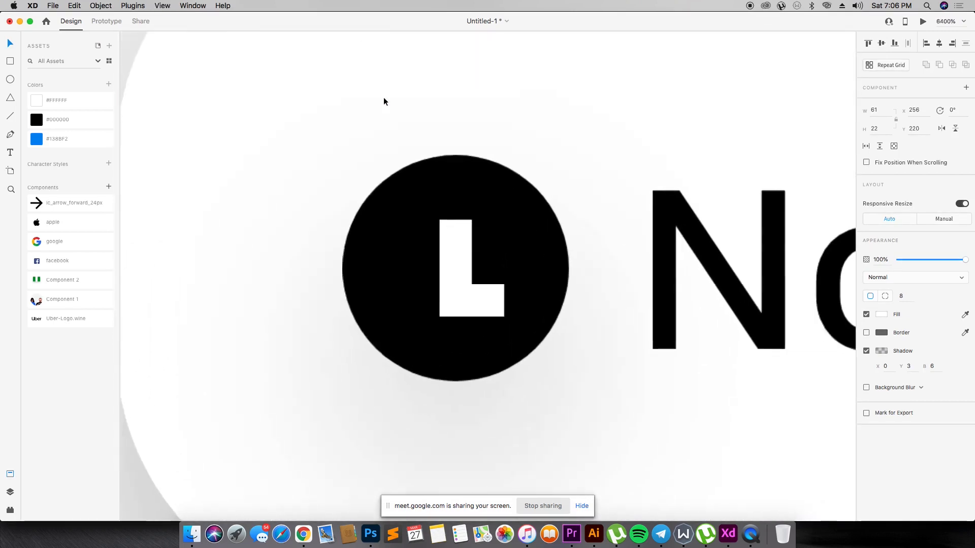
key("super+minus")
key("super+minus")
key("super+minus")
key("super+equal")
key("super+equal")
key("super+equal")
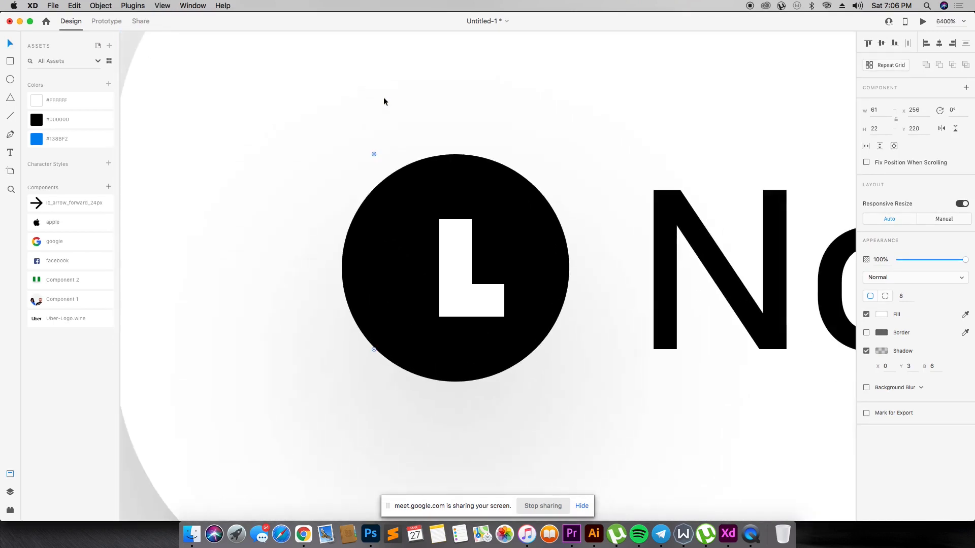
- Try to resize the grouped clock hands inside the black circle
left_click(476, 281)
right_click(481, 298)
left_click(522, 395)
left_click(442, 284)
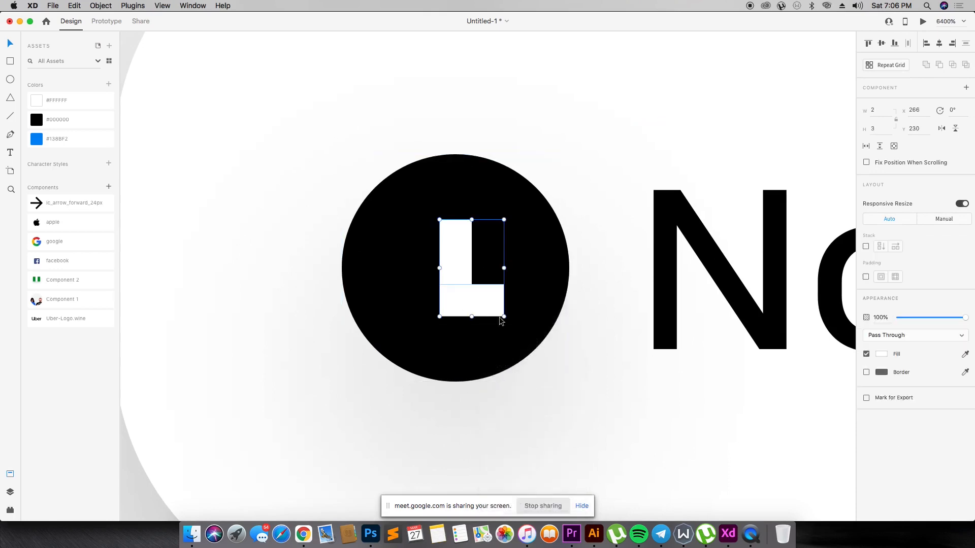
mouse_move(505, 318)
left_mouse_down()
mouse_move(474, 283)
mouse_move(496, 318)
left_mouse_up()
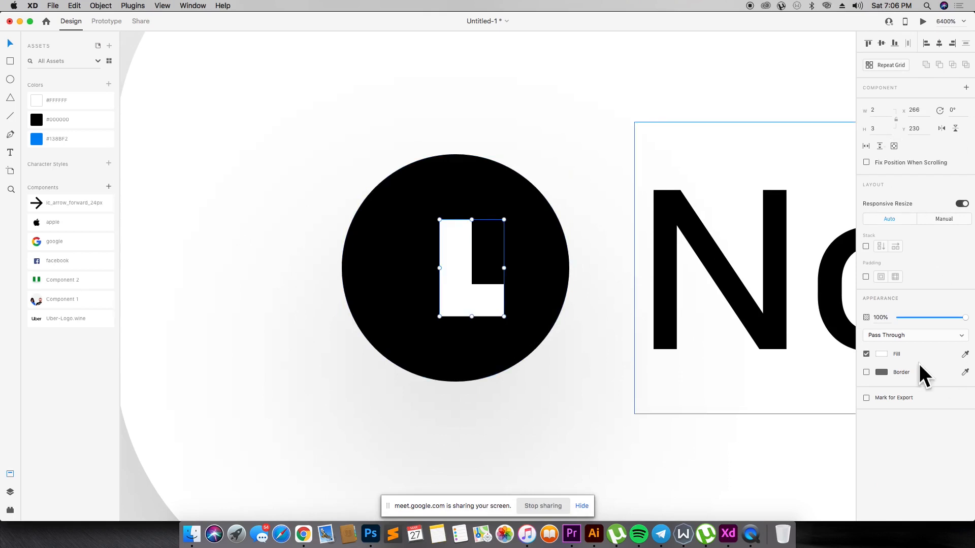
left_click(471, 290)
left_click(467, 287)
- Shift the "Now" label away from the clock icon to X 279 inside the white button
key("super+minus")
key("super+2")
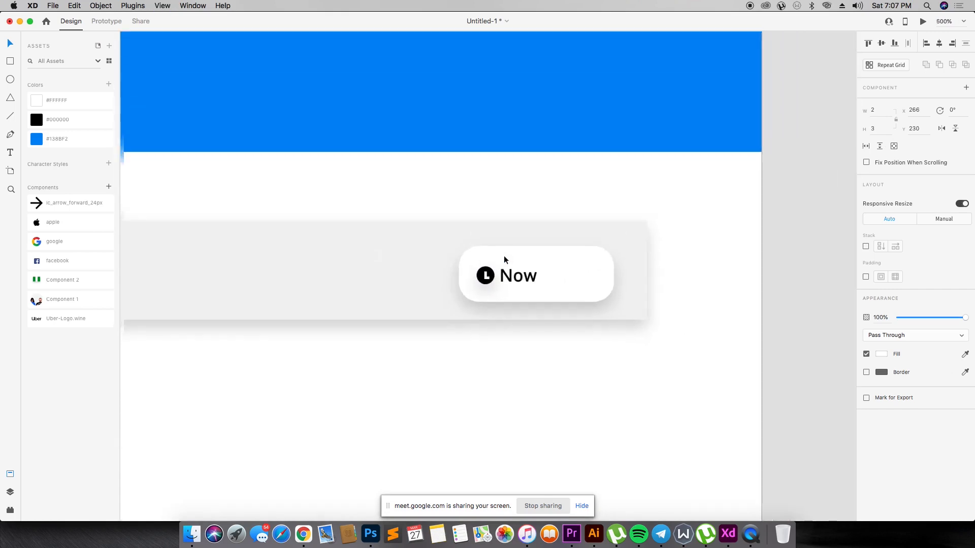
left_click(634, 272)
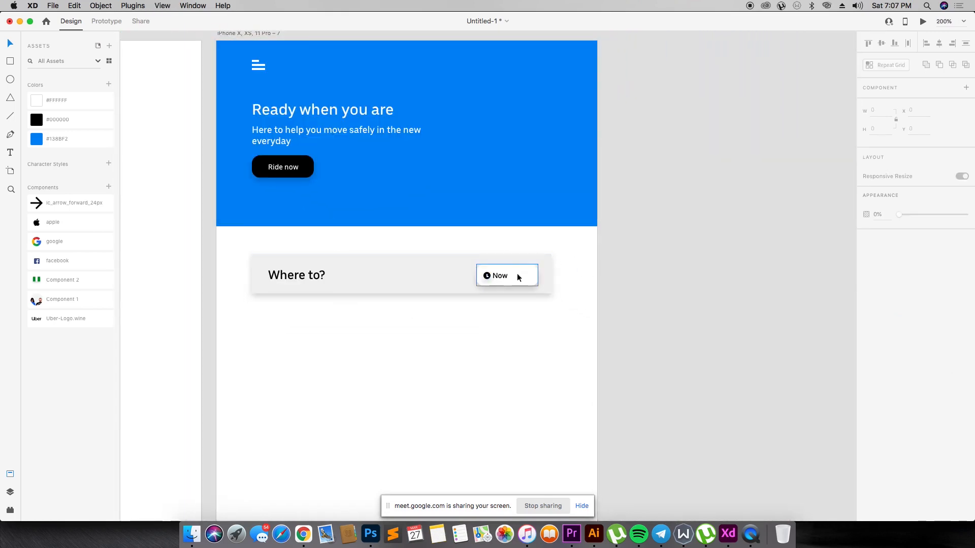
double_click(504, 279)
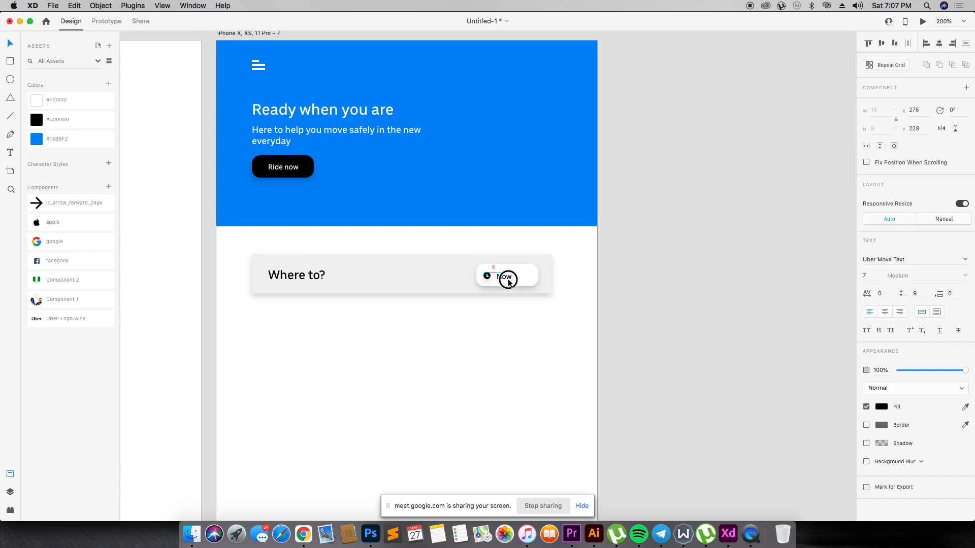
- Duplicate the "Where to?" text below the search bar and change the copy to "Saved places"
left_click(567, 273)
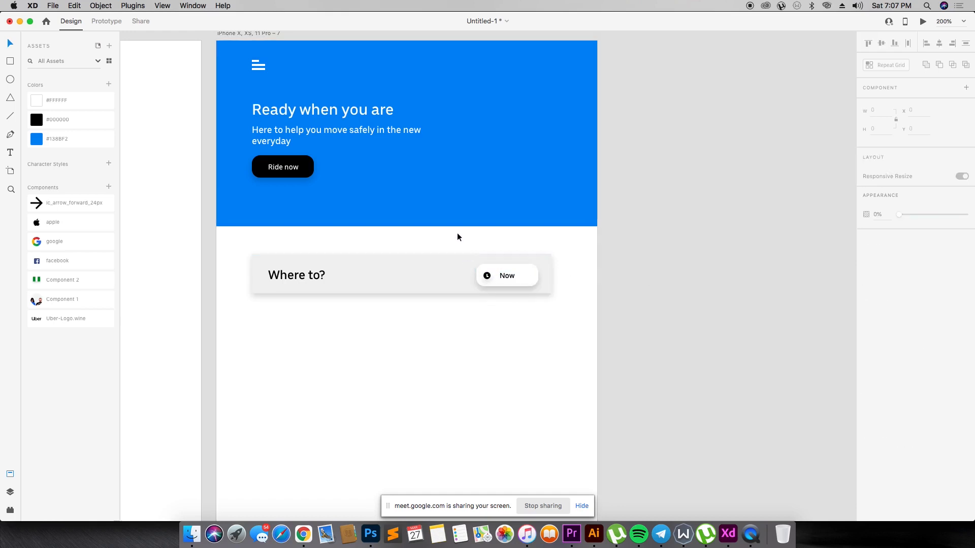
left_click(528, 278)
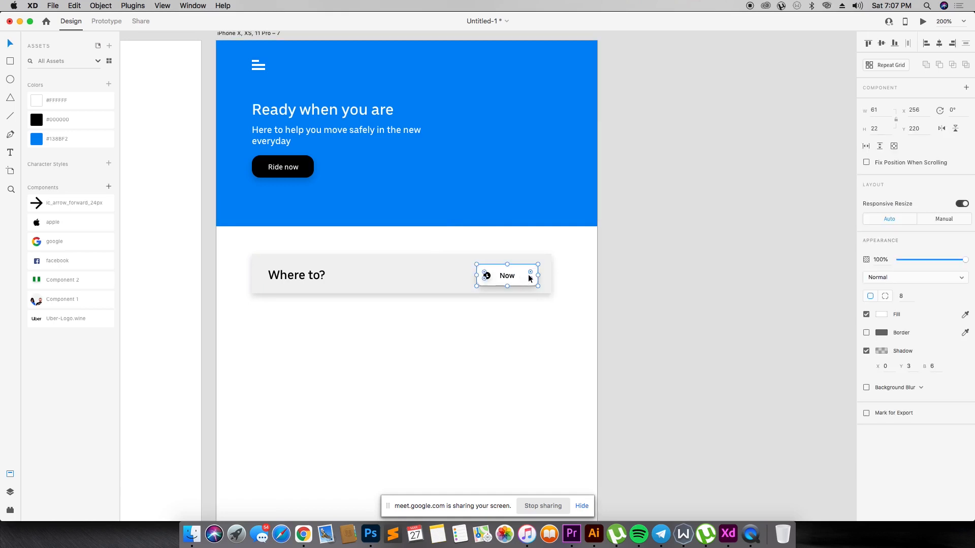
left_click_drag(281, 277, 346, 342)
double_click(346, 342)
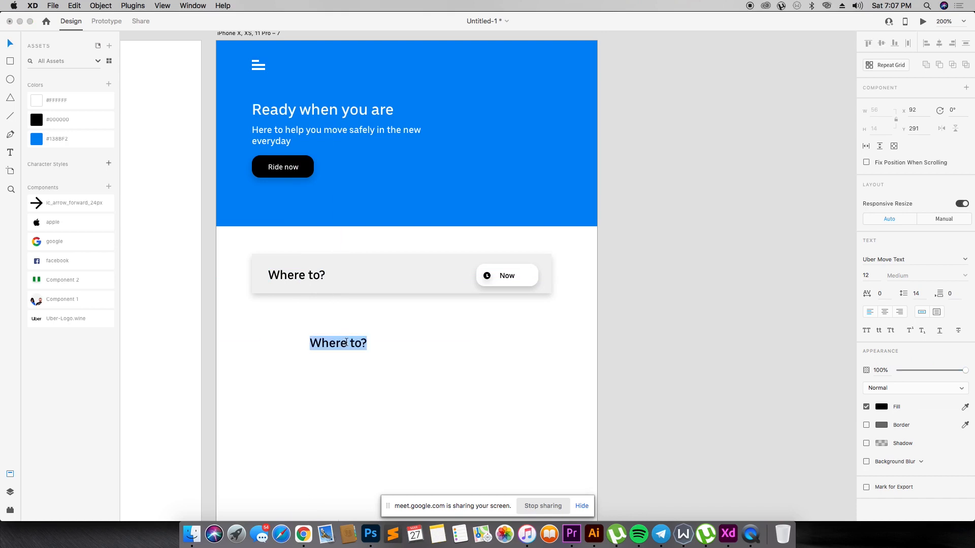
type("Saved places")
key("Escape")
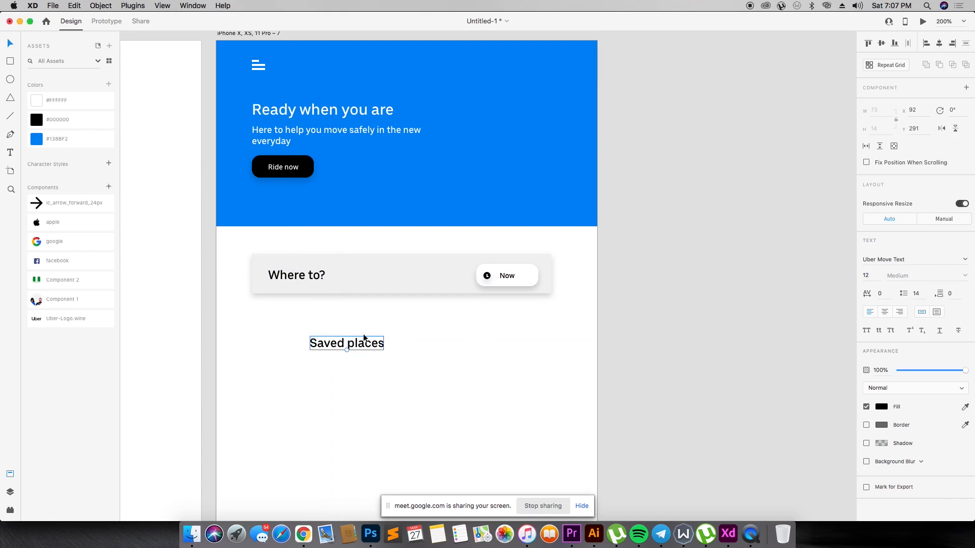
- Draw a circle about 16 px wide beside "Saved places" with the search bar's grey fill, no border and a shadow
key("r")
mouse_move(261, 327)
left_mouse_down()
mouse_move(296, 364)
mouse_move(277, 340)
mouse_move(288, 361)
mouse_move(303, 361)
mouse_move(276, 349)
left_mouse_up()
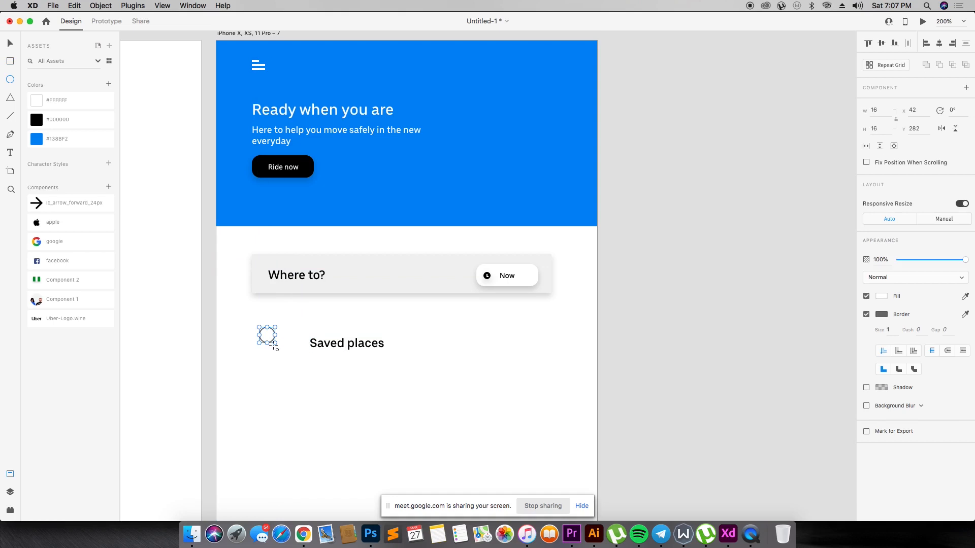
left_click(414, 275)
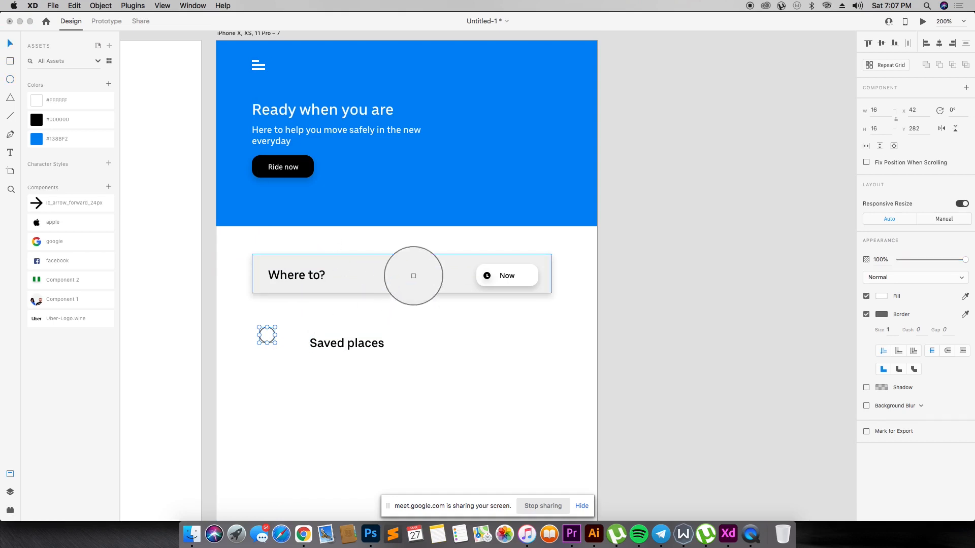
left_click(866, 314)
left_click(866, 332)
left_click(631, 359)
left_click_drag(267, 337, 266, 350)
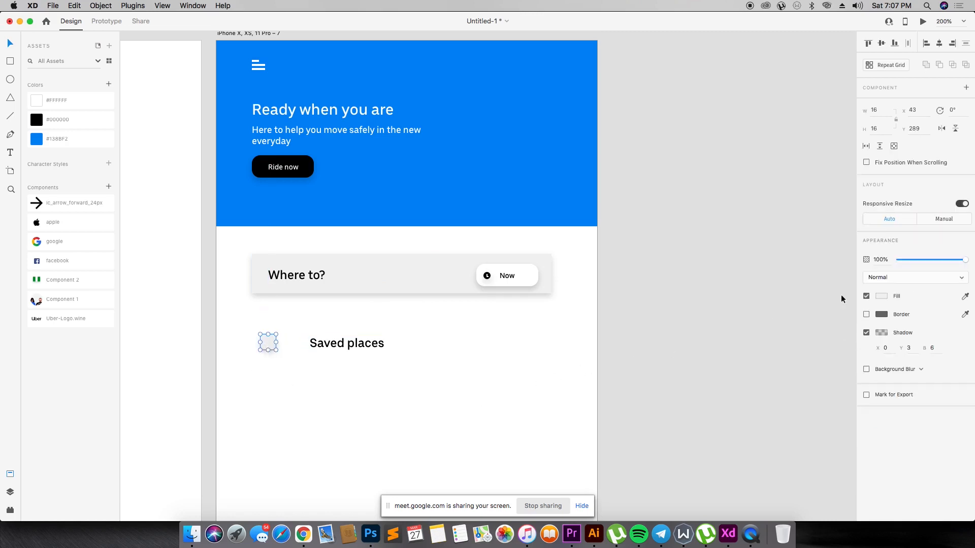
- Darken the circle's grey fill and enlarge the circle to about 19 px
left_click(881, 296)
left_click_drag(761, 260, 757, 264)
left_click(557, 371)
left_click(270, 340)
left_click_drag(275, 350, 279, 355)
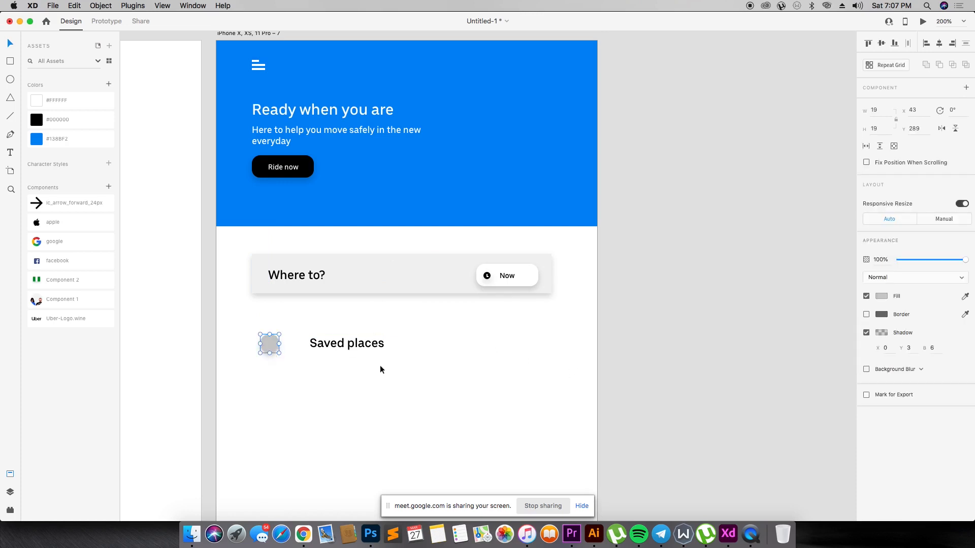
- Move "Saved places" next to the grey circle, set its font size to 10 and align it with the circle
left_click(359, 364)
left_click_drag(339, 349, 318, 344)
type("10")
key("Return")
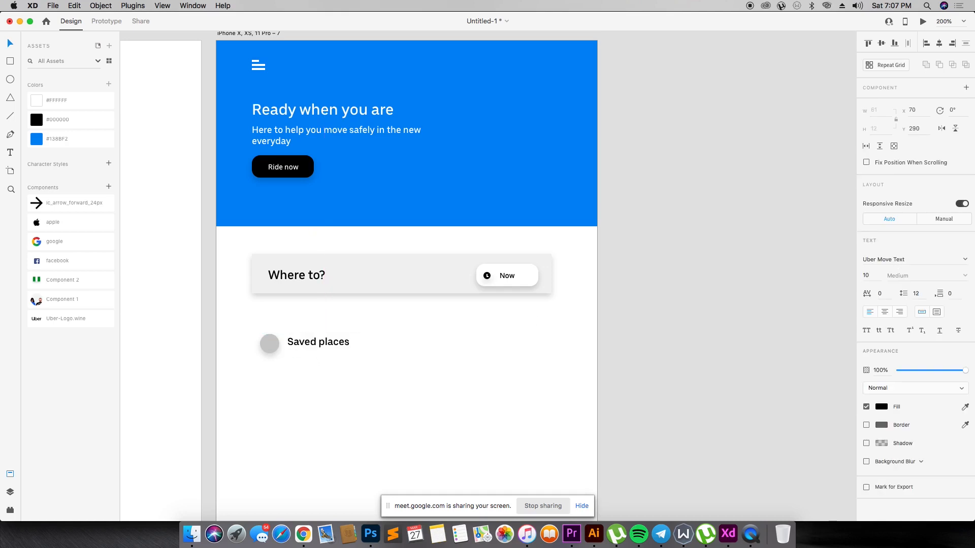
left_click_drag(341, 341, 344, 345)
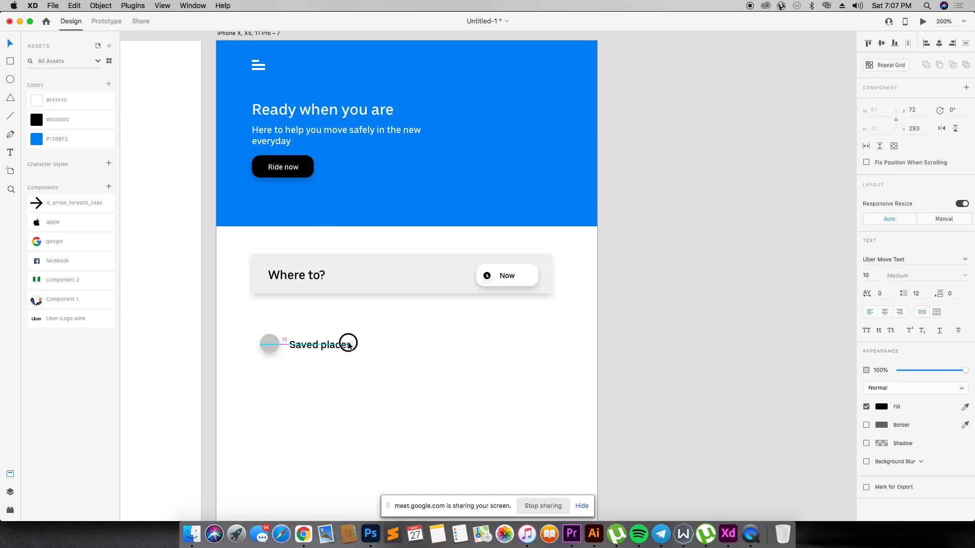
left_click(398, 326)
- Draw a divider about 307 px wide and 1 px high below "Saved places" and set its opacity to 20%
key("r")
left_click_drag(290, 373, 601, 375)
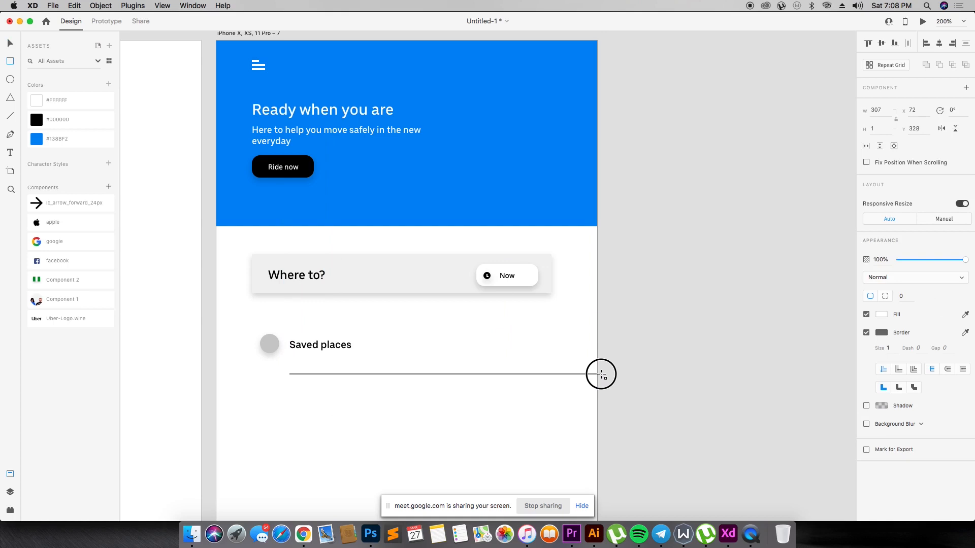
key("4")
key("3")
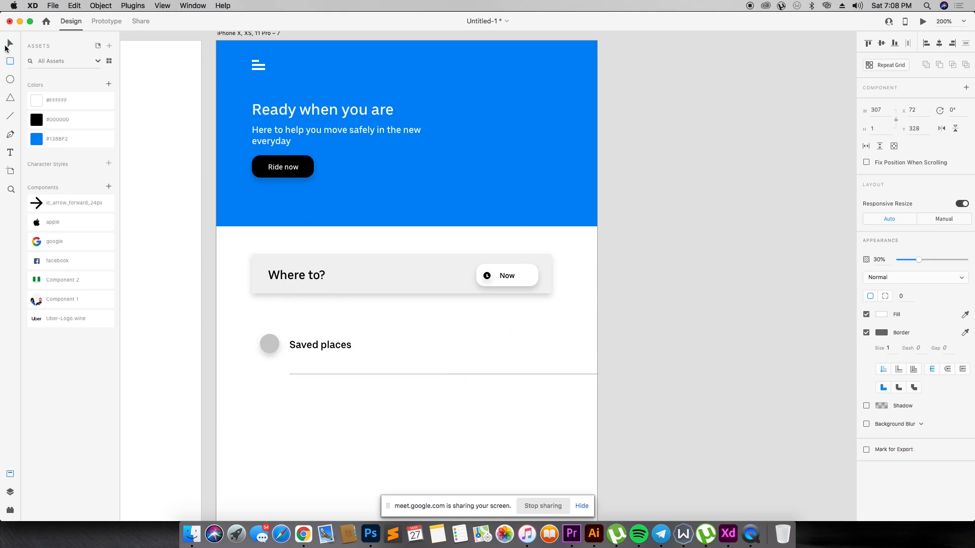
key("2")
left_click(522, 368)
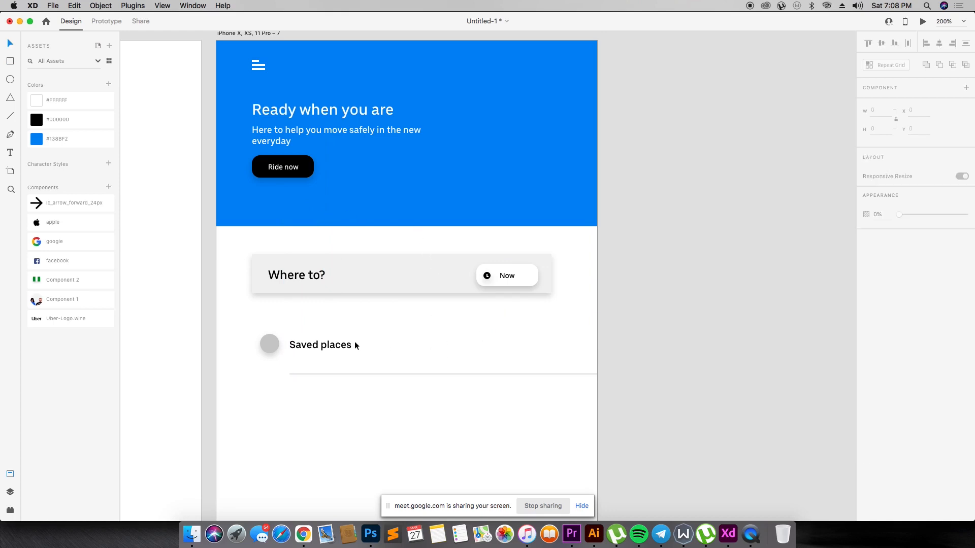
- Duplicate the circle and "Saved places" text below the divider and change the copied text to "Set location on map"
left_click_drag(243, 325, 429, 359)
left_click_drag(322, 345, 320, 406, "alt")
left_click(376, 401)
left_click(331, 409)
double_click(330, 410)
type("Set locatio")
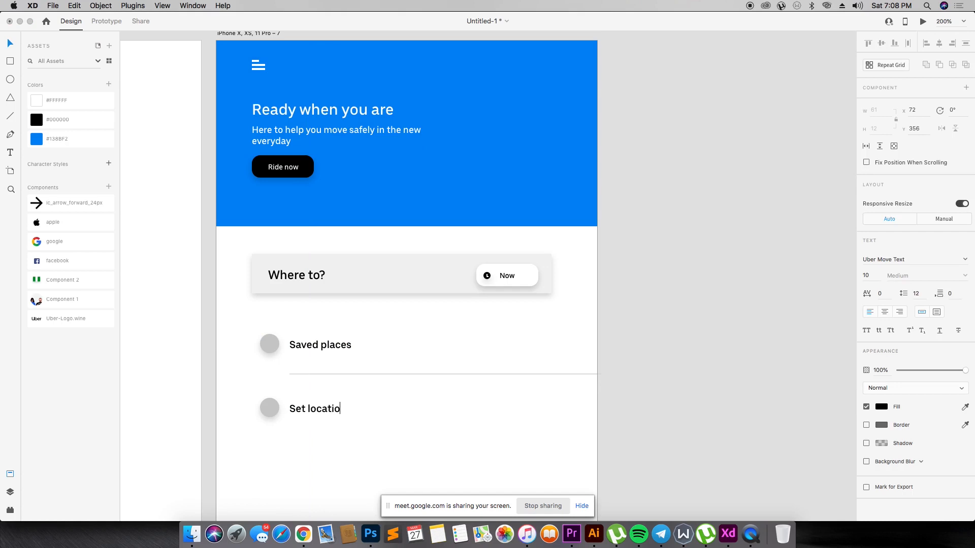
left_click(601, 477)
left_click(600, 476)
- Change the fill of the iPhone X, XS, 11 Pro – 7 artboard to a very light grey
key("super+minus")
key("super+minus")
key("super+minus")
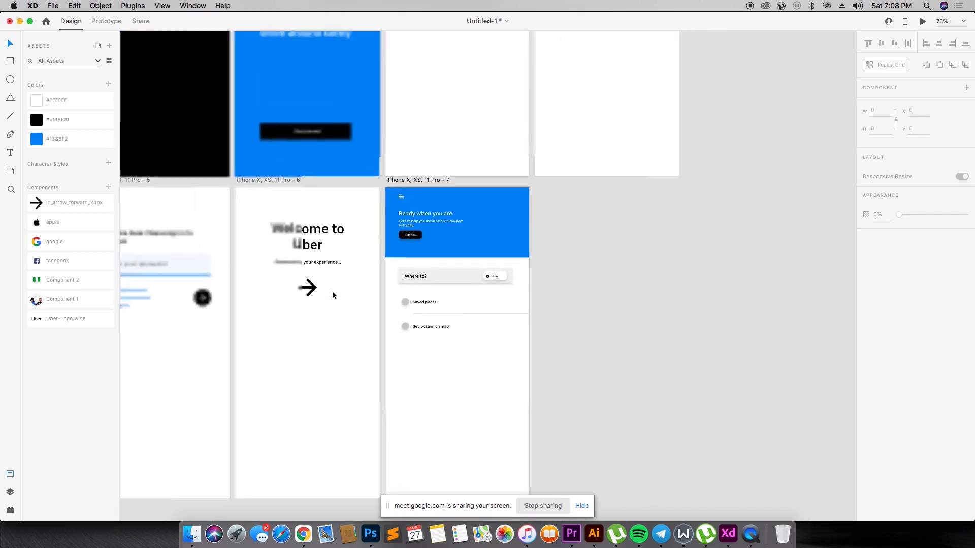
key("super+equal")
key("super+equal")
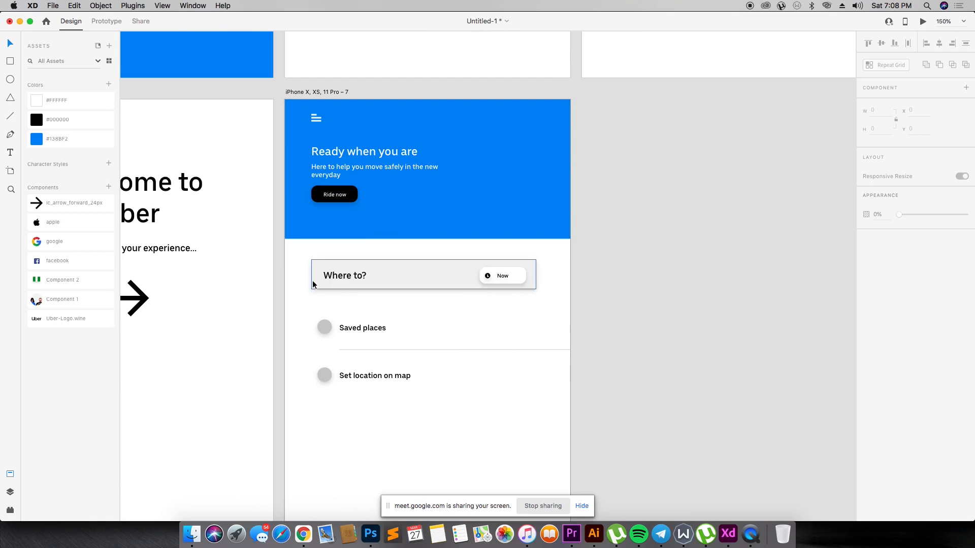
left_click(334, 90)
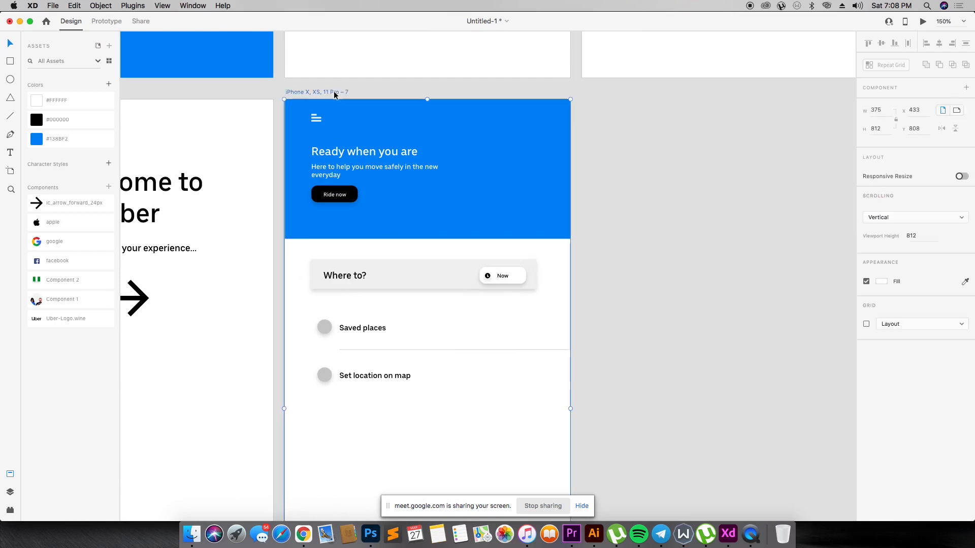
left_click(883, 281)
left_click_drag(768, 235, 750, 236)
- Draw a borderless white rectangle of 375 by 218 px directly below the blue header, across the artboard's full width
type("r")
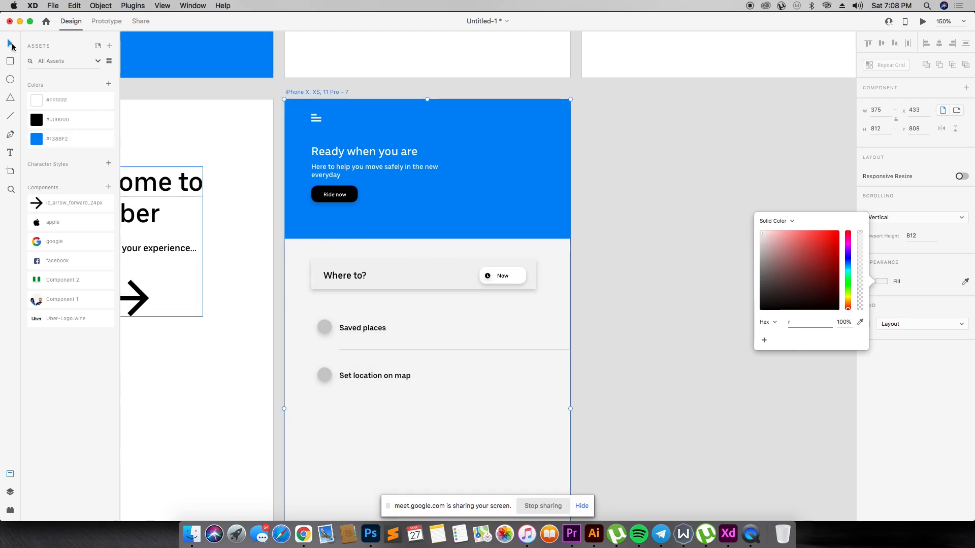
left_click(9, 61)
left_click_drag(284, 239, 570, 405)
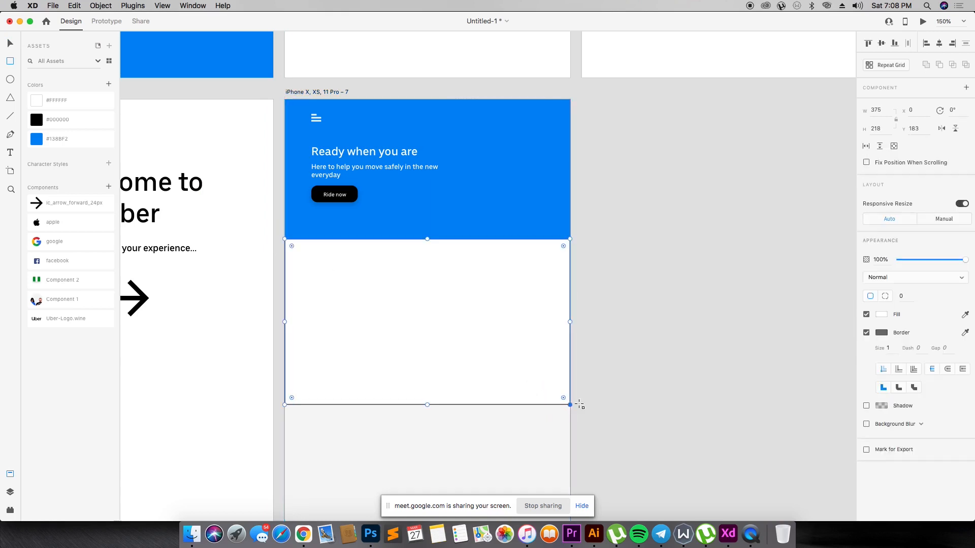
left_click(867, 333)
- Send the white rectangle backward behind the search bar and the two location rows
key("super+[")
key("super+[")
key("super+[")
key("super+[")
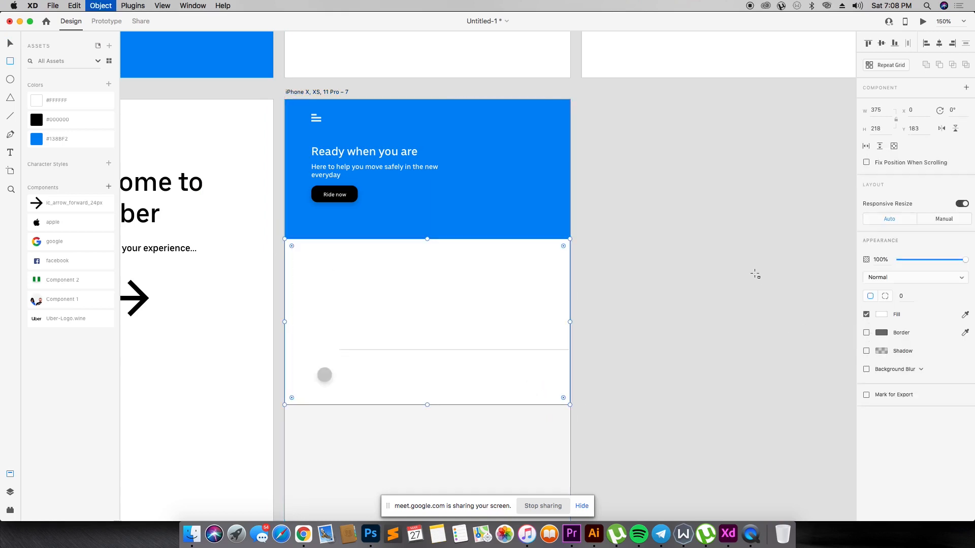
key("super+[")
key("super+[")
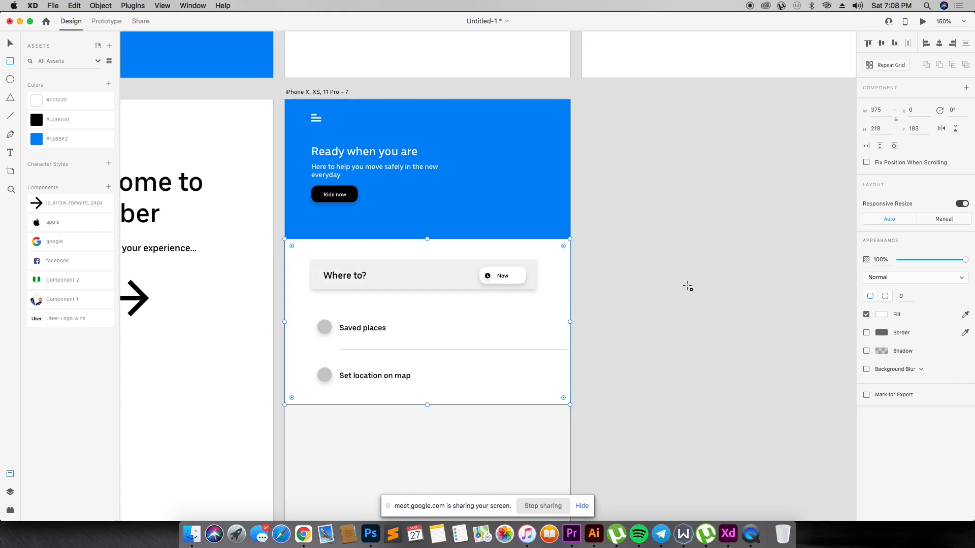
left_click(649, 334)
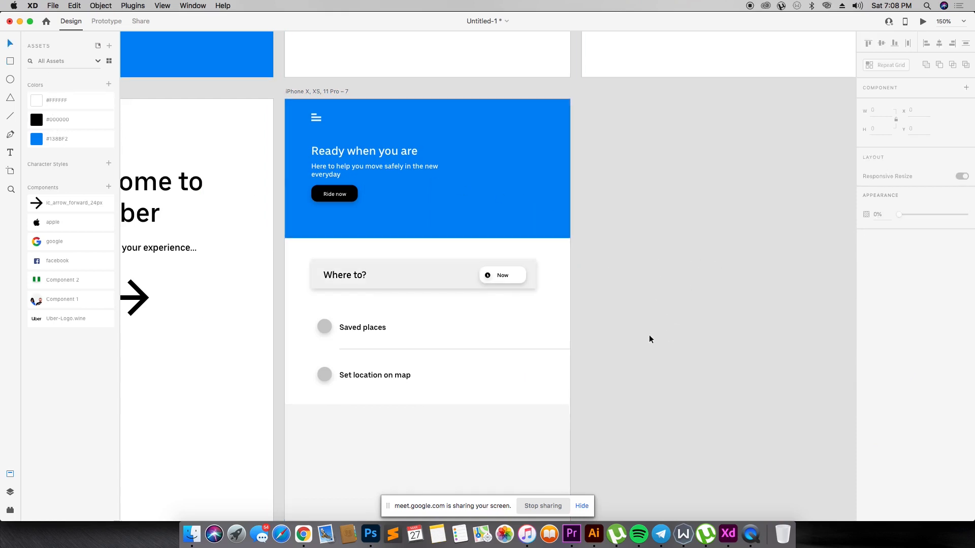
- Duplicate the white panel below the first one at Y 406, leaving a thin grey gap between them
scroll(653, 333, "down", 3)
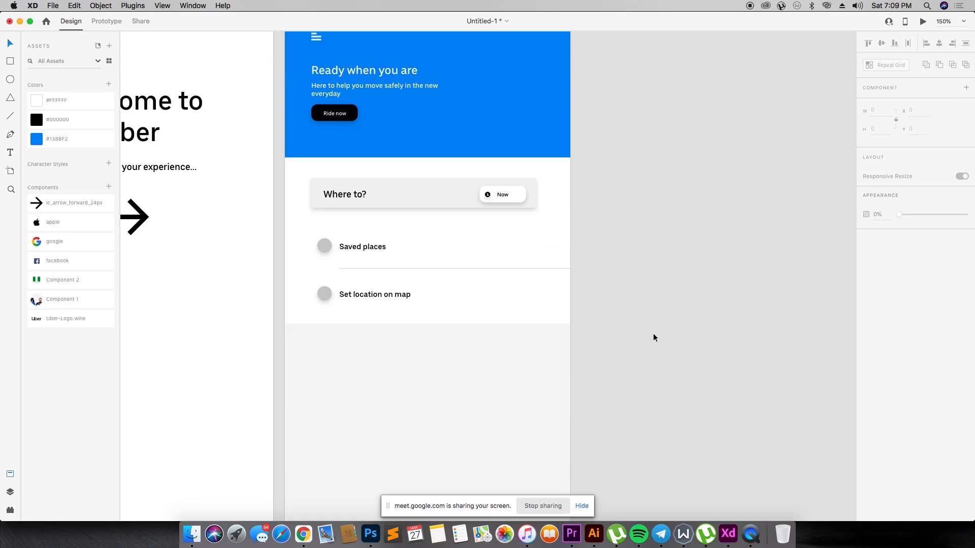
left_click_drag(507, 300, 511, 470)
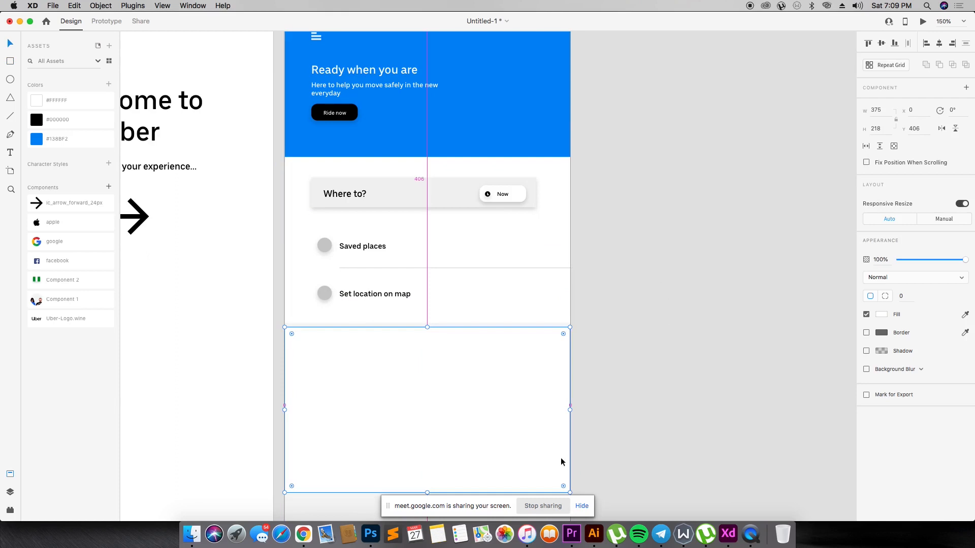
left_click(600, 404)
- Duplicate the "Set location on map" text into the lower white panel at X 35, Y 429 and change it to "Around you"
scroll(562, 351, "down", 4)
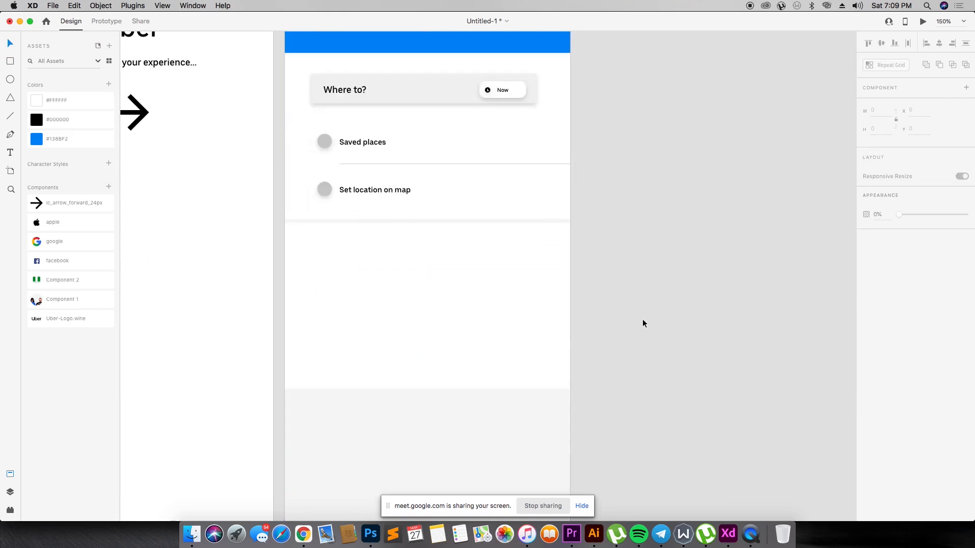
left_click(381, 192)
left_click_drag(382, 193, 362, 249)
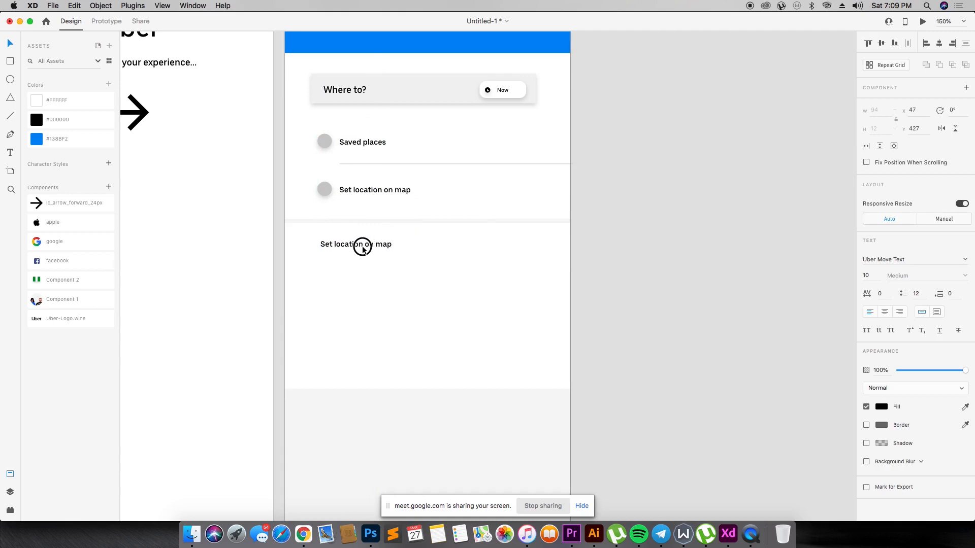
left_click_drag(363, 249, 354, 250)
double_click(353, 250)
type("Around you")
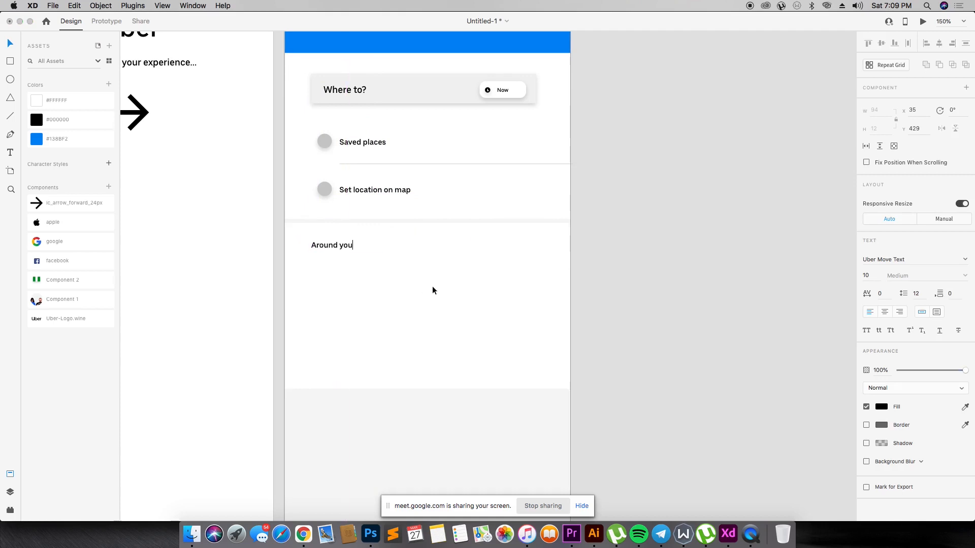
key("Escape")
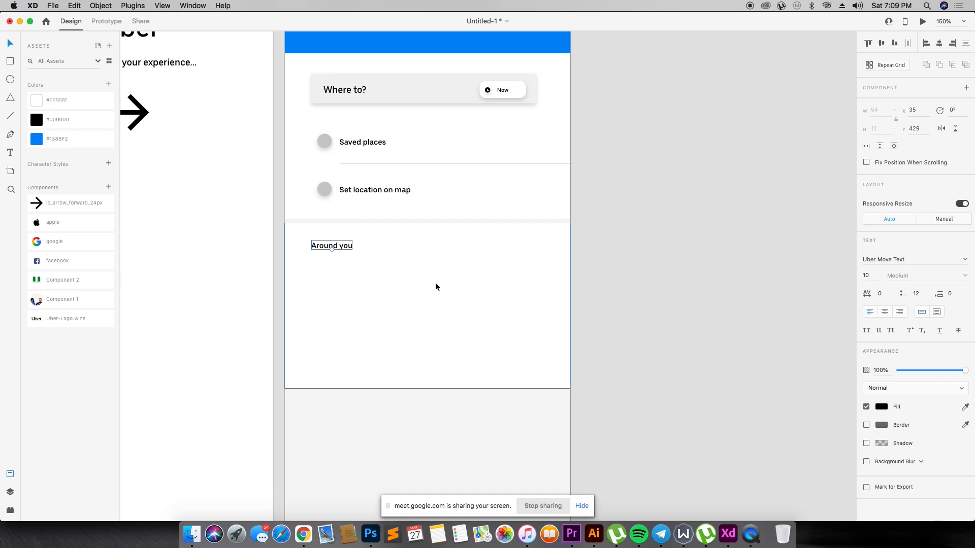
- Scale up the search bar and the two location rows slightly, and move the group lower in the upper white panel
scroll(465, 405, "down", 1)
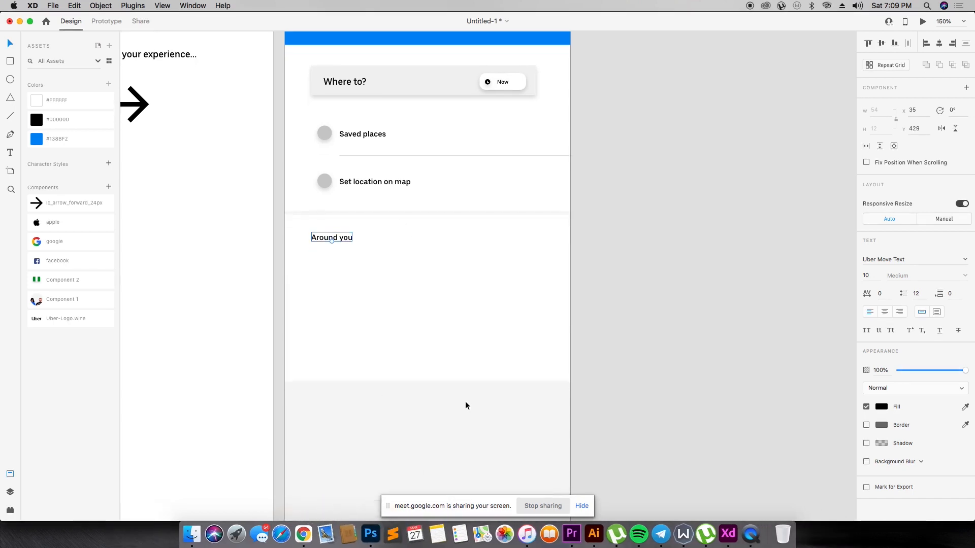
scroll(470, 397, "up", 10)
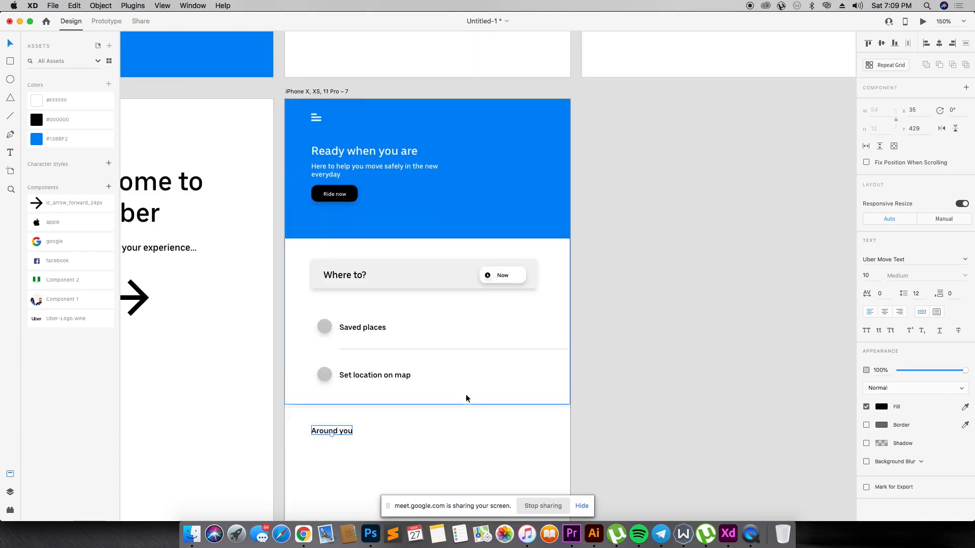
scroll(463, 395, "down", 8)
key("super+minus")
key("super+minus")
key("super+equal")
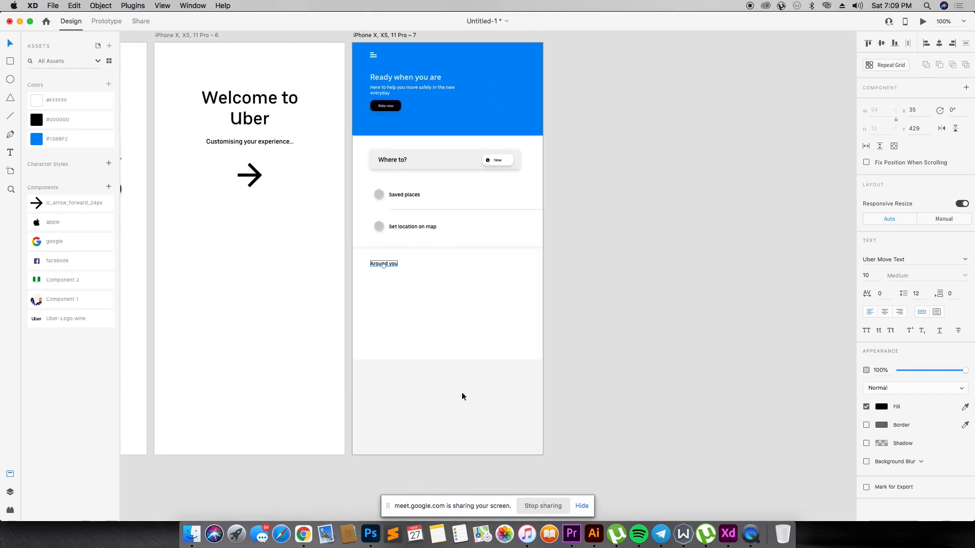
left_click_drag(597, 149, 368, 242)
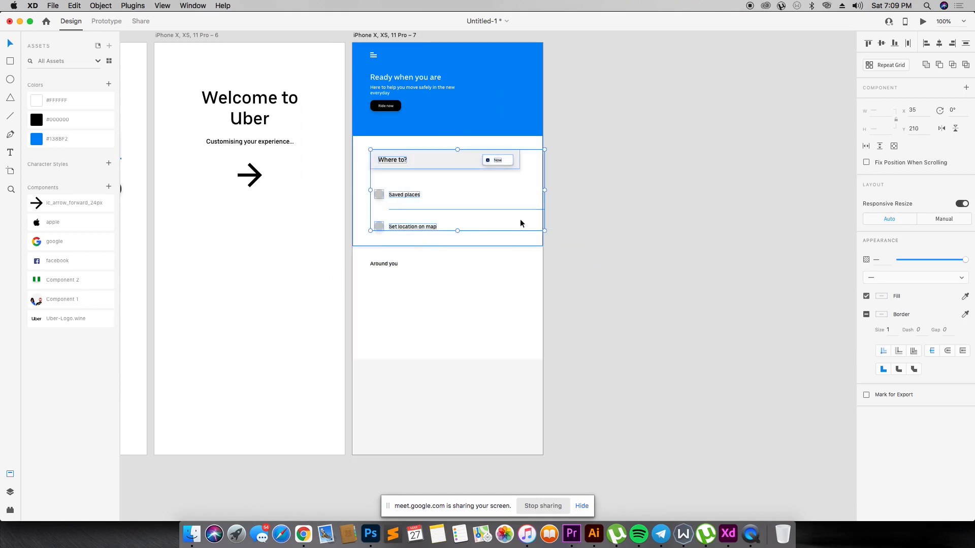
left_click(545, 232)
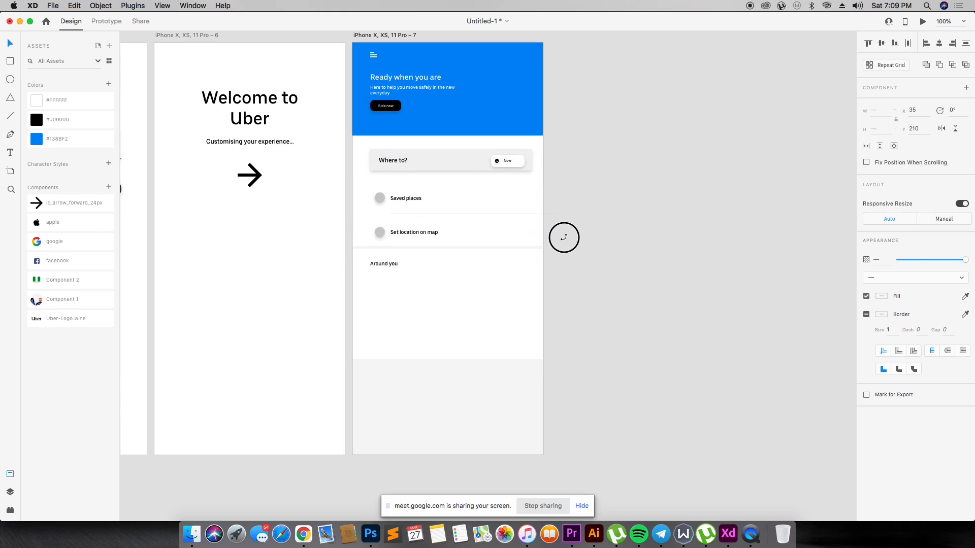
left_click_drag(565, 238, 566, 239)
left_click_drag(474, 164, 477, 174)
- Move the lower white panel and its "Around you" text down to about Y 451, and extend the upper white panel's lower edge to meet it
left_click(462, 282)
left_click_drag(455, 264, 454, 290)
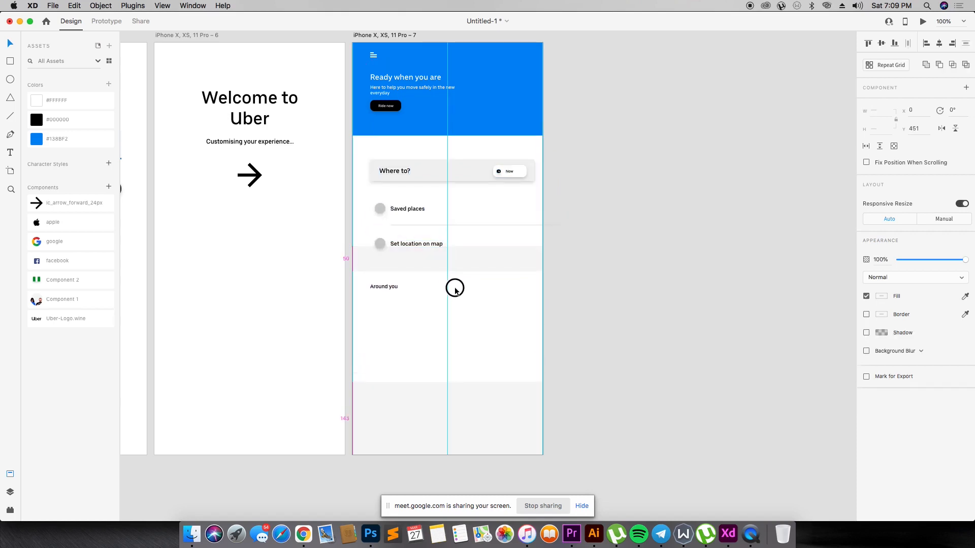
left_click(378, 236)
left_click_drag(448, 247, 449, 268)
left_click(544, 219)
- Move the menu icon, headline, subtext and "Ride now" button in the blue header down together to Y 42
scroll(395, 143, "up", 3)
left_click(457, 106)
left_click_drag(570, 101, 369, 162)
left_click_drag(476, 148, 476, 149)
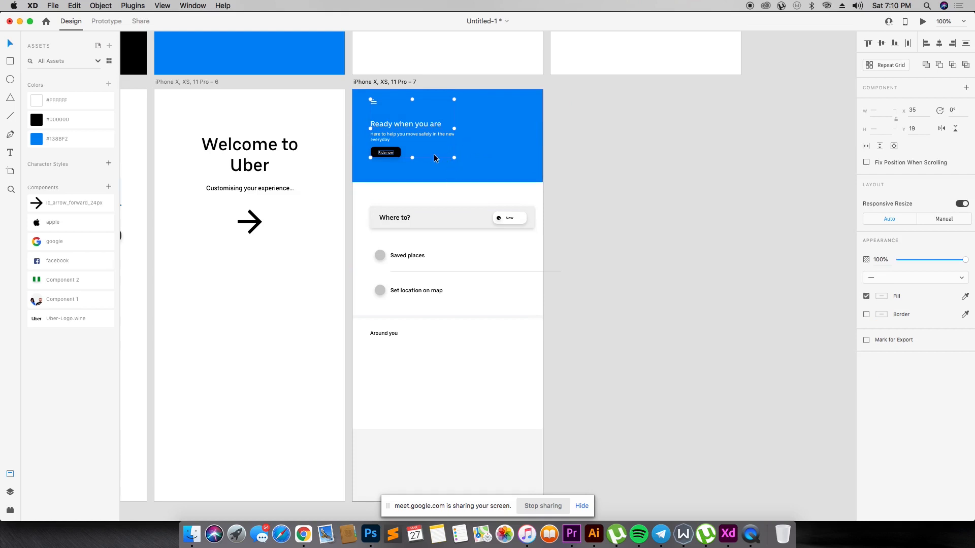
left_click_drag(402, 127, 402, 139)
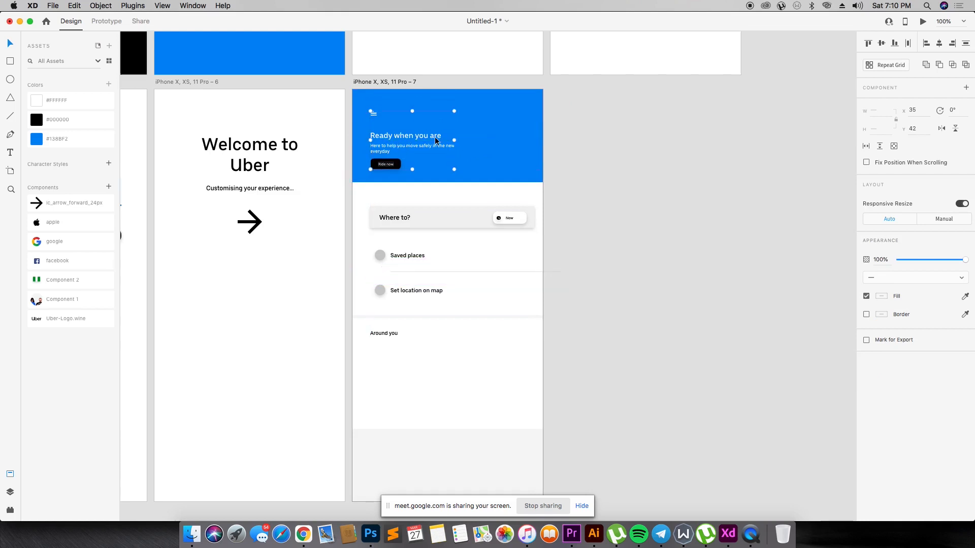
- Extend the blue header to a height of 206 px and shift the upper white panel down to start directly below it
left_click(472, 164)
left_click_drag(449, 182, 450, 194)
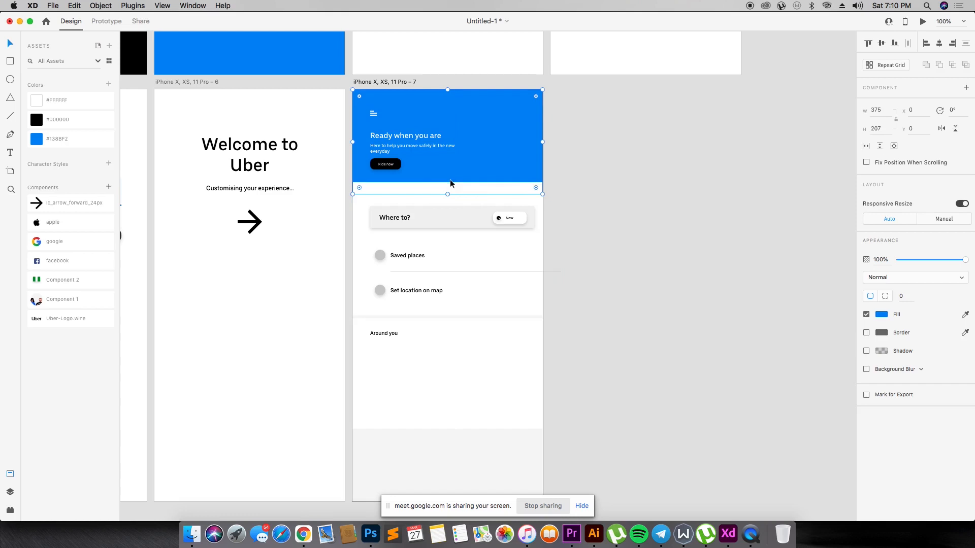
left_click(447, 171)
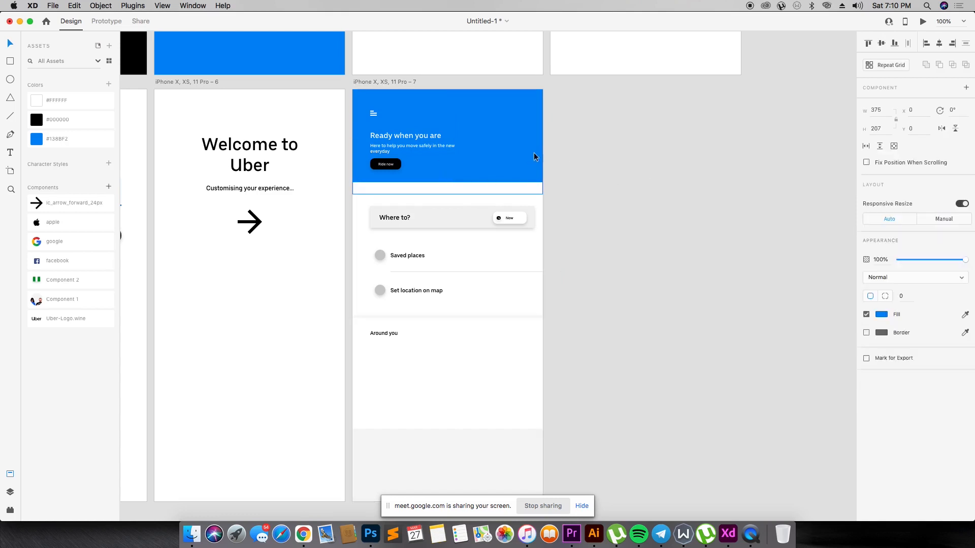
left_click_drag(447, 194, 485, 207)
key("z")
left_click_drag(323, 157, 633, 277)
left_click_drag(380, 230, 385, 240)
left_click(589, 196)
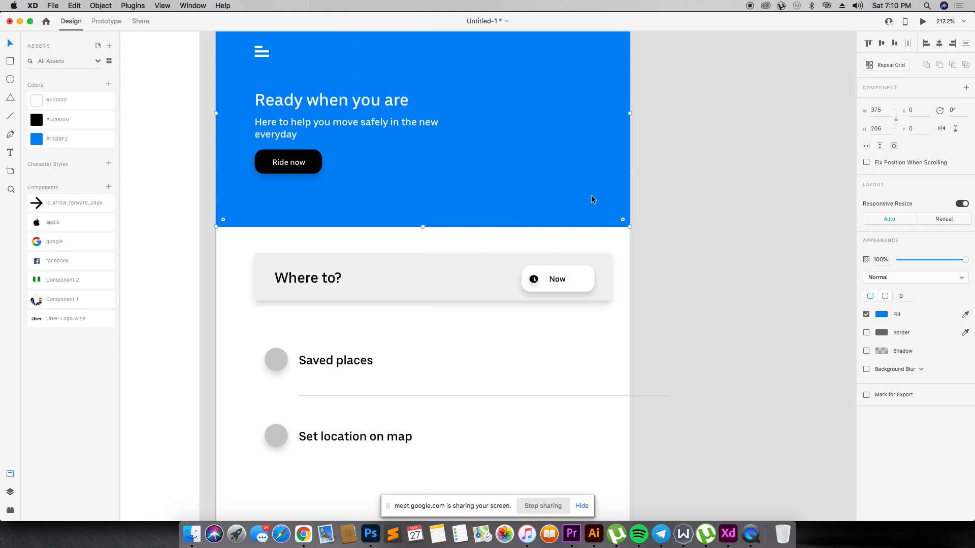
- Move the lower white panel together with the "Around you" text further down to widen the grey gap between the panels
scroll(586, 195, "down", 10)
left_click(265, 314)
left_click(281, 287, "shift")
left_click_drag(398, 293, 398, 326)
- Extend the lower white panel down to the artboard's bottom edge
scroll(667, 248, "down", 11)
left_click(403, 253)
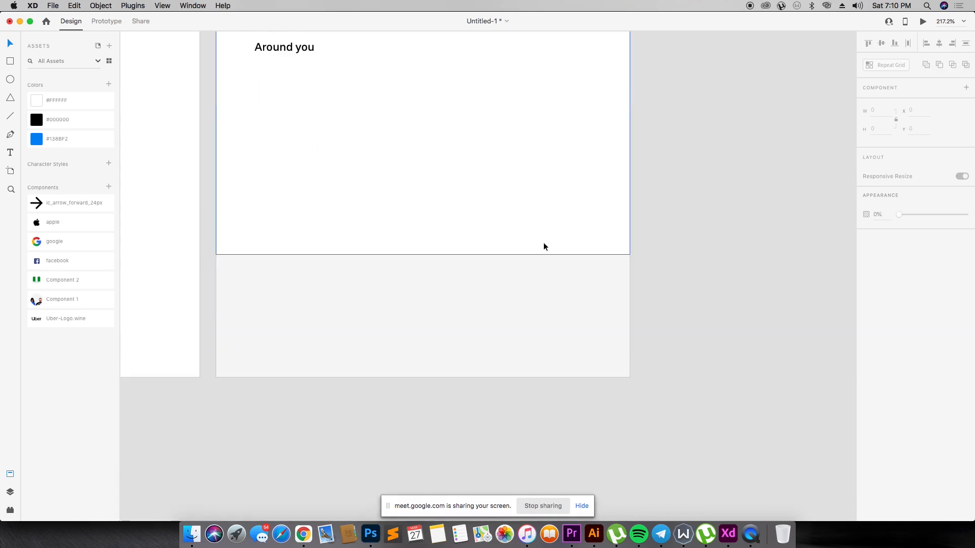
left_click_drag(420, 254, 439, 377)
left_click(727, 287)
- Move the search bar with its contents to X 35, Y 244, and the two location rows with their divider to X 51, Y 337
scroll(531, 139, "up", 16)
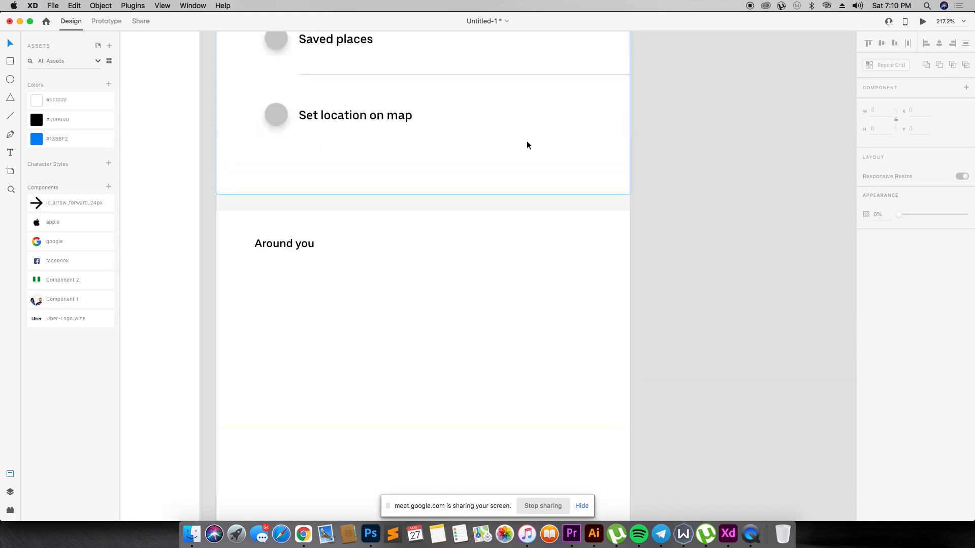
scroll(489, 131, "up", 2)
left_click_drag(653, 209, 303, 263)
left_click(470, 187, "shift")
left_click_drag(483, 242, 484, 259)
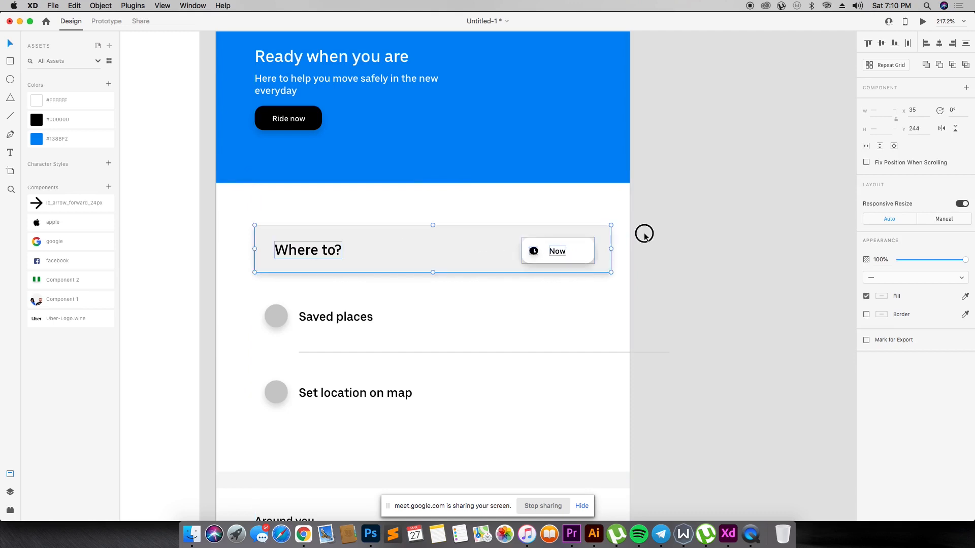
left_click(652, 249)
left_click_drag(662, 273, 230, 405)
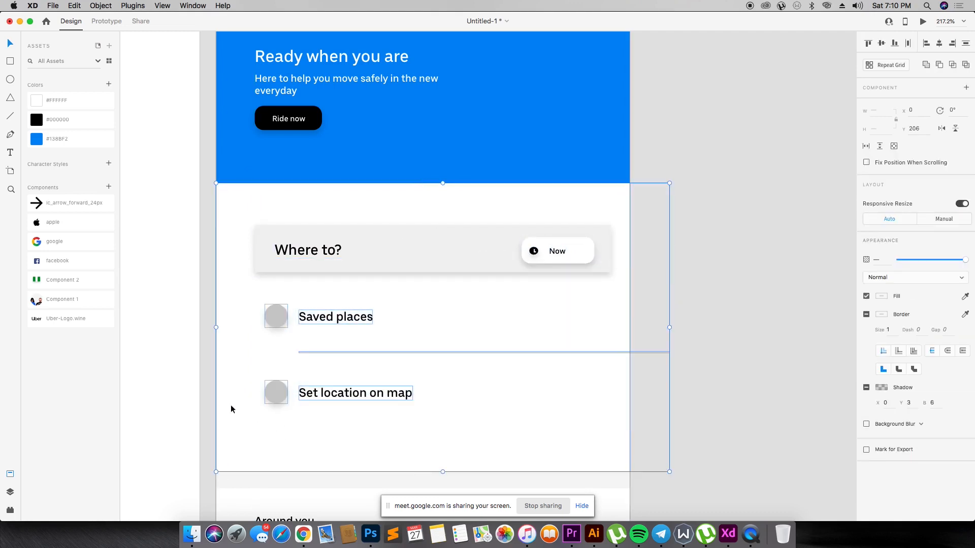
left_click_drag(370, 318, 368, 342)
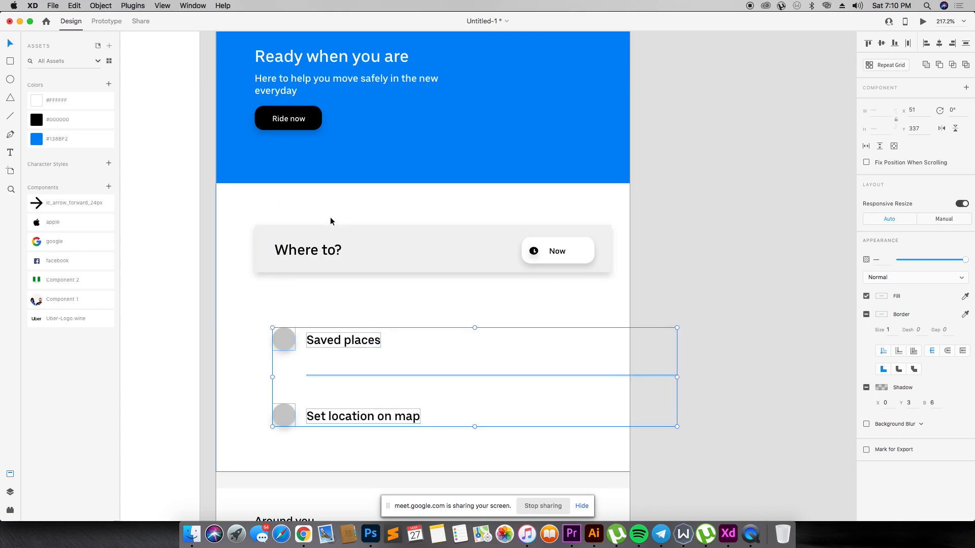
- Left-align the "Where to?" text with the two grey circles, leaving out the row labels and divider line
left_click(325, 254, "shift")
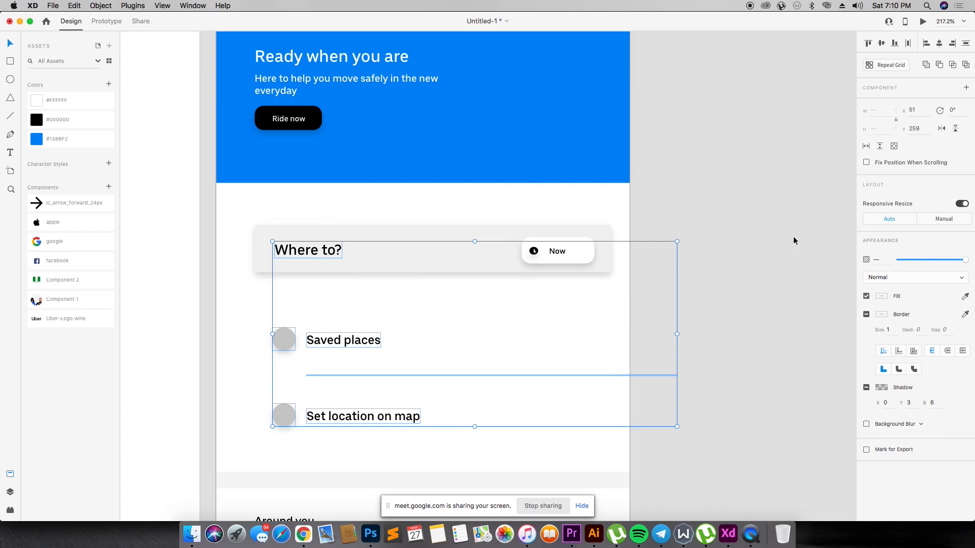
left_click(925, 45)
key("super+z")
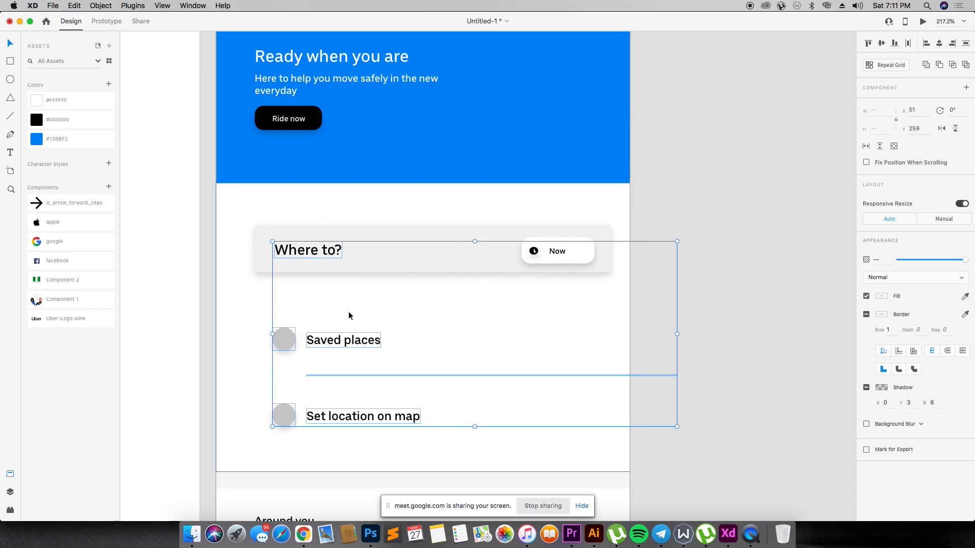
left_click(345, 339, "shift")
left_click(356, 419, "shift")
left_click(361, 375, "shift")
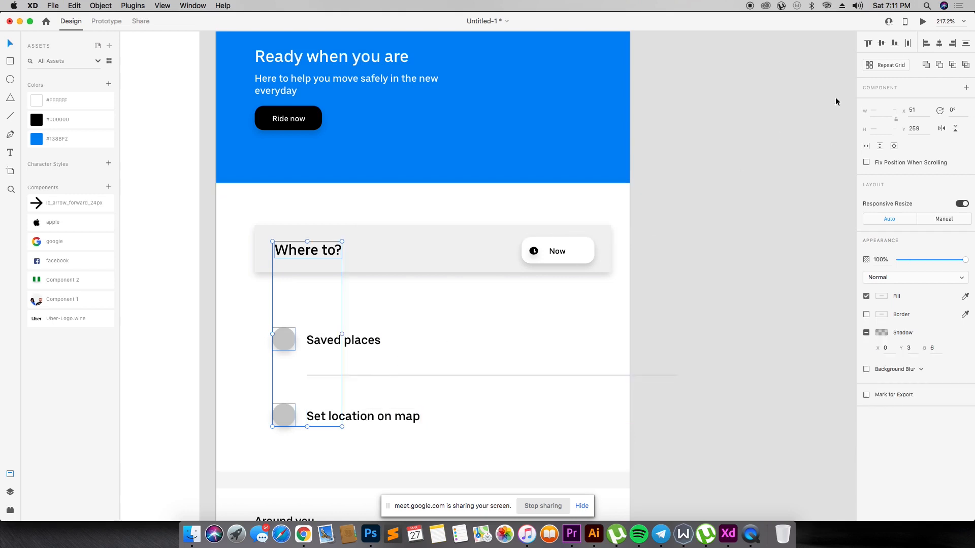
left_click(738, 230)
- Restyle the "Around you" text to size 15 at 30% opacity, positioned at X 35, Y 518
scroll(523, 232, "down", 3)
scroll(523, 241, "down", 3)
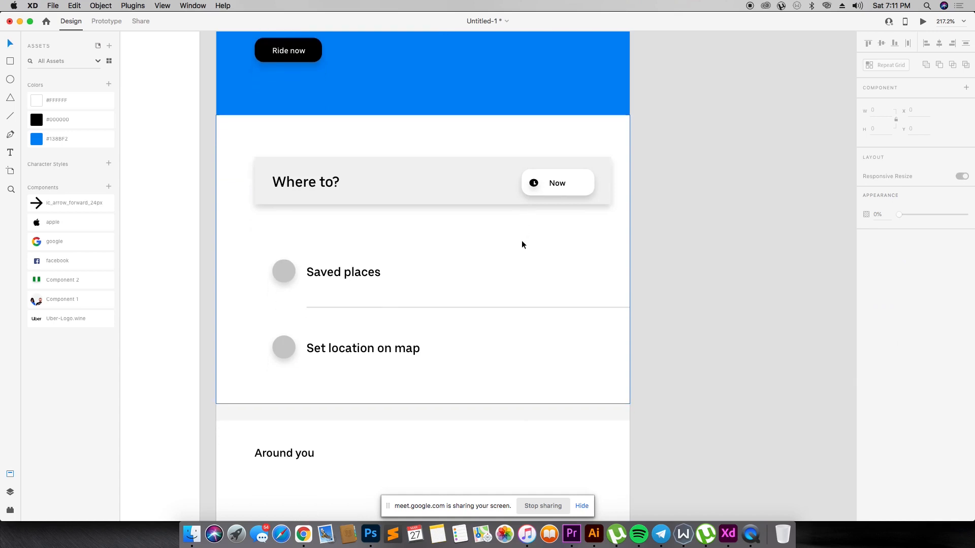
scroll(520, 244, "down", 6)
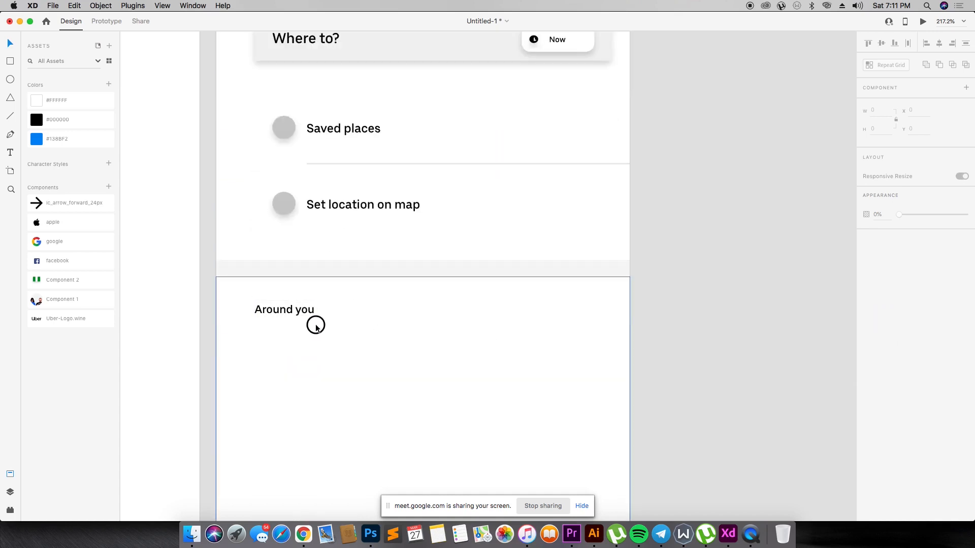
left_click(308, 312)
type("15")
key("Return")
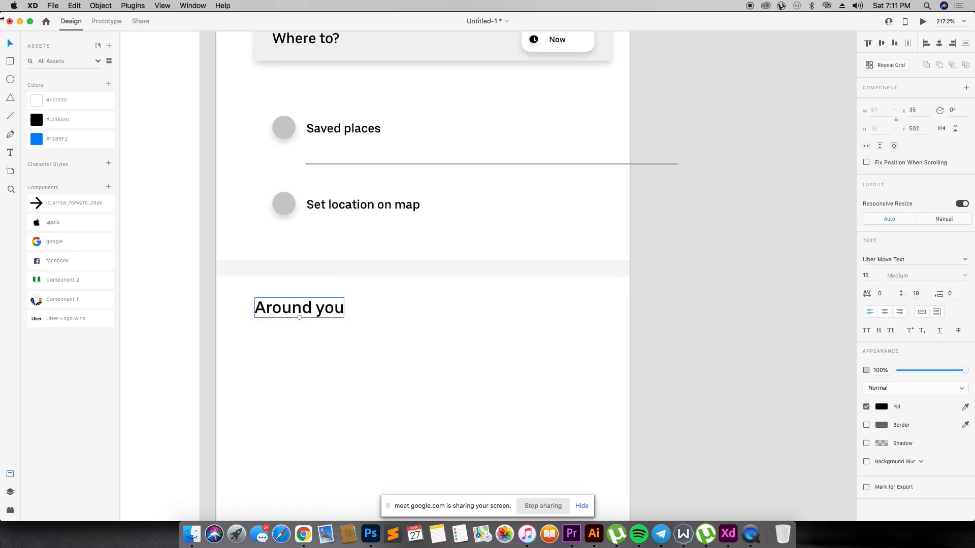
key("3")
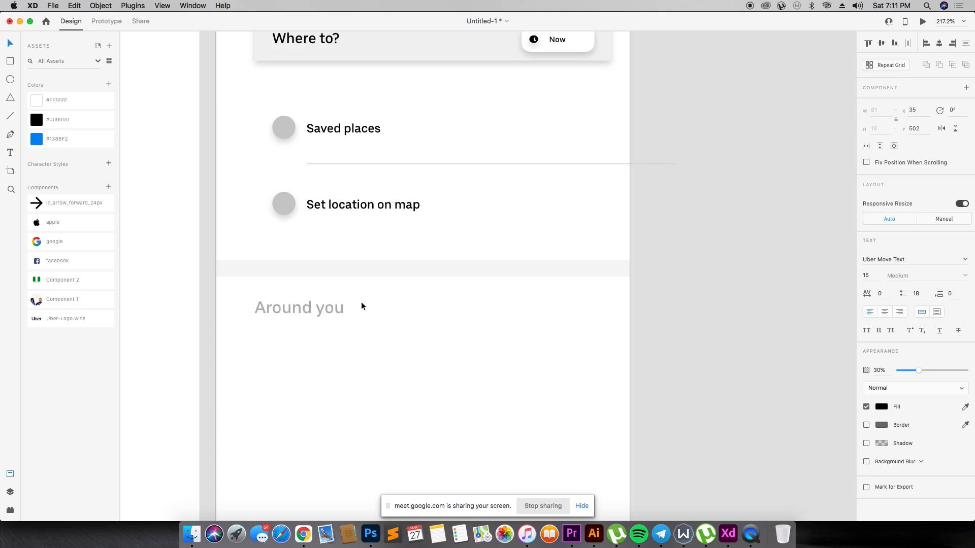
left_click_drag(322, 311, 323, 329)
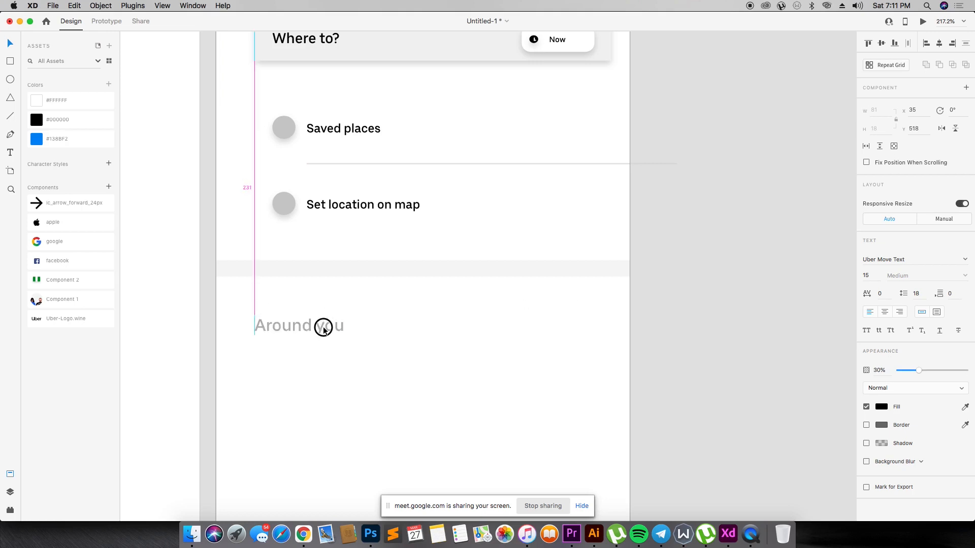
- Draw a 308 by 127 px rectangle as the map placeholder below "Around you" at X 35, Y 553
key("r")
left_click_drag(541, 467, 595, 484)
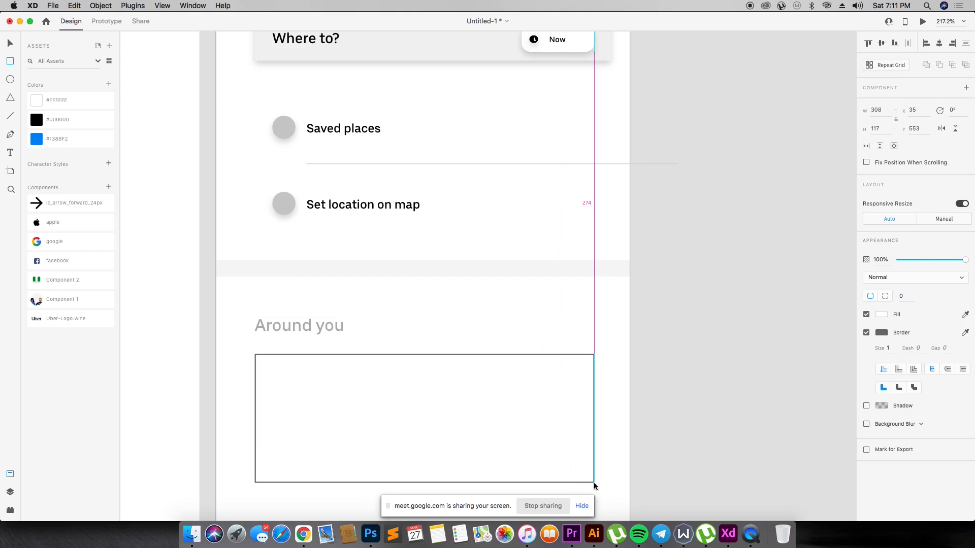
left_click_drag(594, 484, 594, 484)
scroll(435, 333, "down", 5)
left_click_drag(425, 262, 425, 276)
left_click(425, 277)
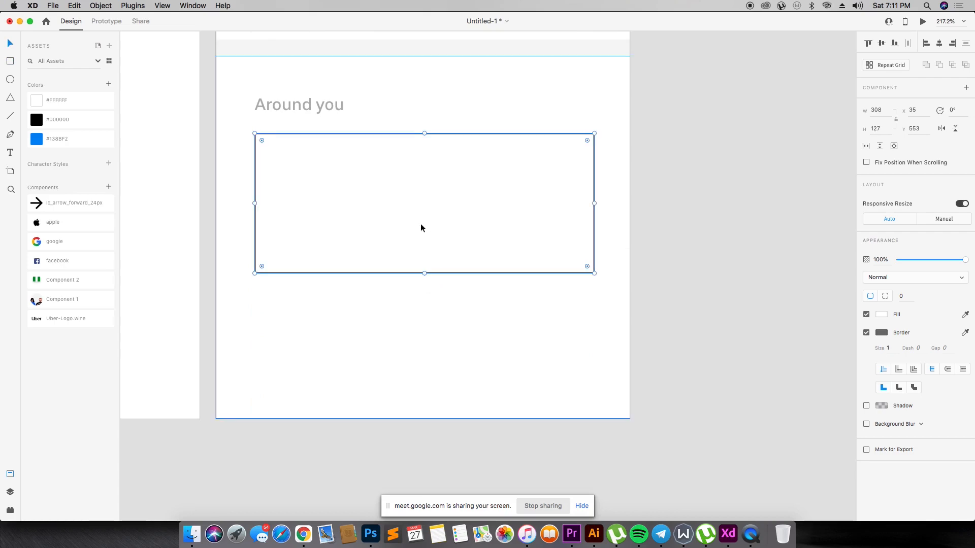
- Switch to Chrome, search for "google maps" in a new tab and open the Google Maps site
key("super+Tab")
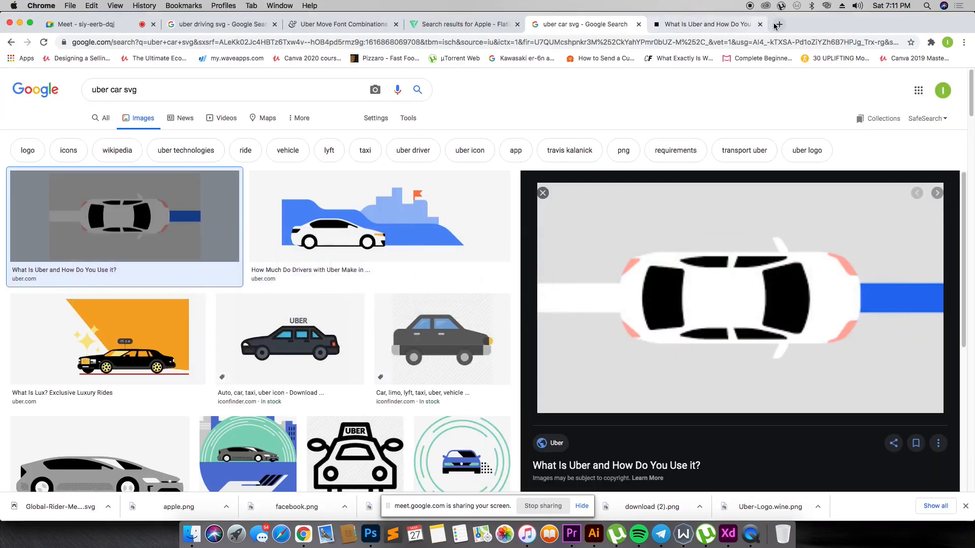
left_click(778, 25)
type("google maps")
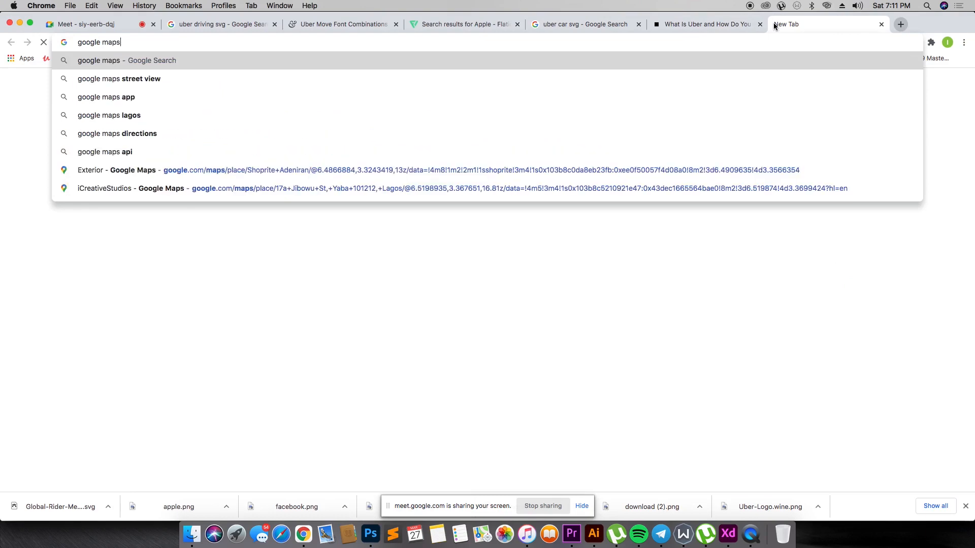
key("Return")
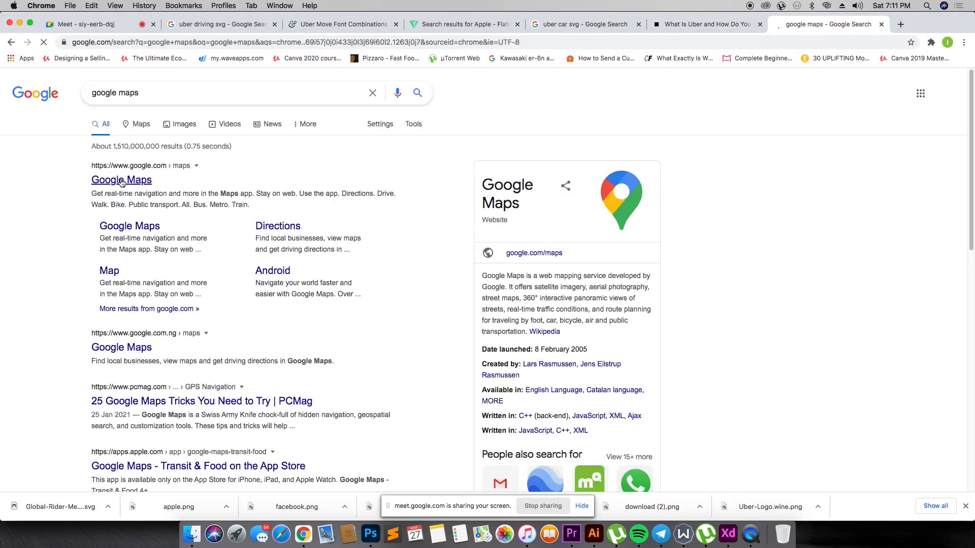
left_click(122, 181)
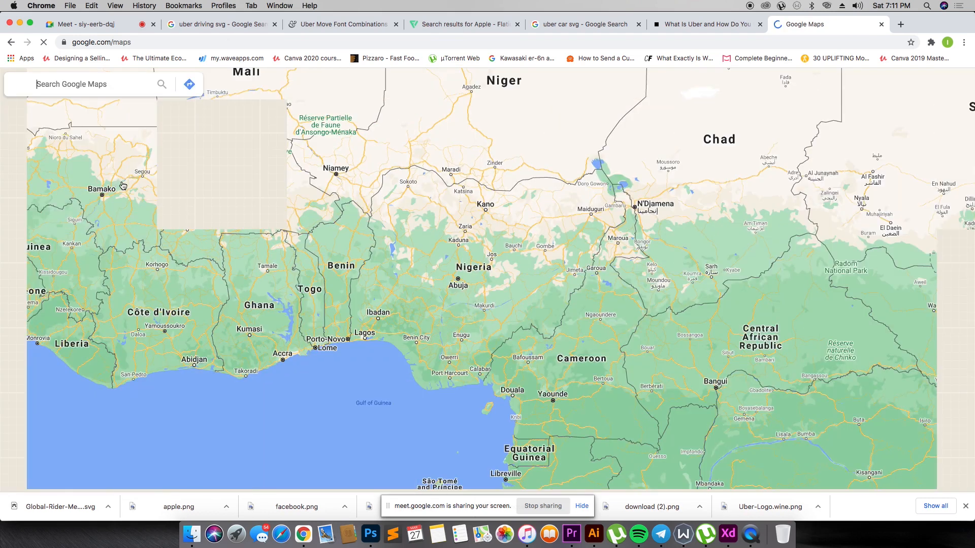
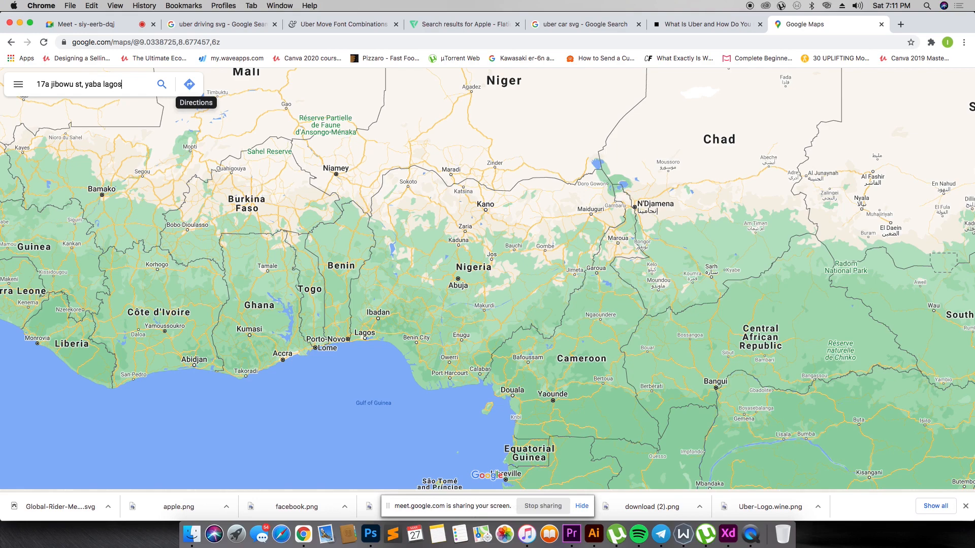
- Look up the chosen street address in Google Maps
key("Return")
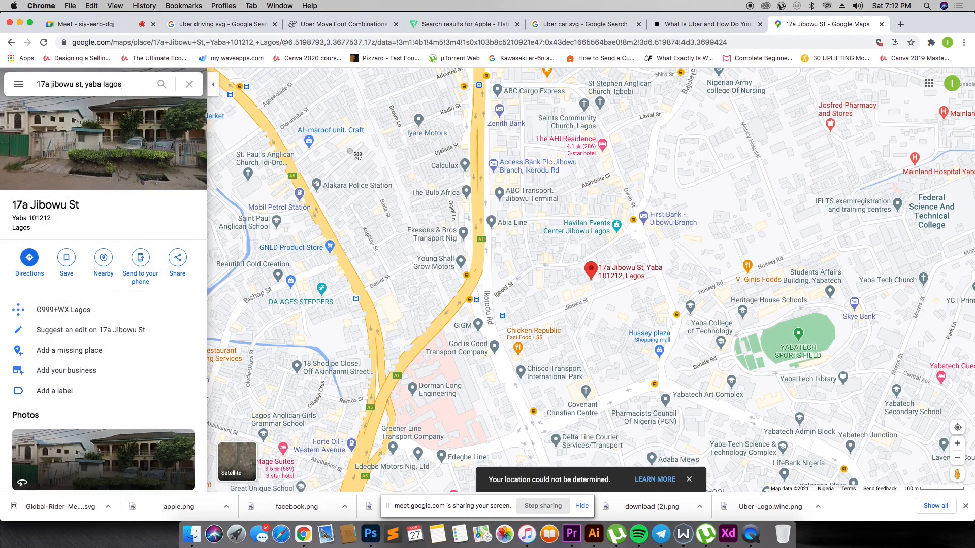
- Capture a screenshot of the map around the pinned address and look for the image in Finder's Desktop folder
left_click_drag(374, 120, 893, 404)
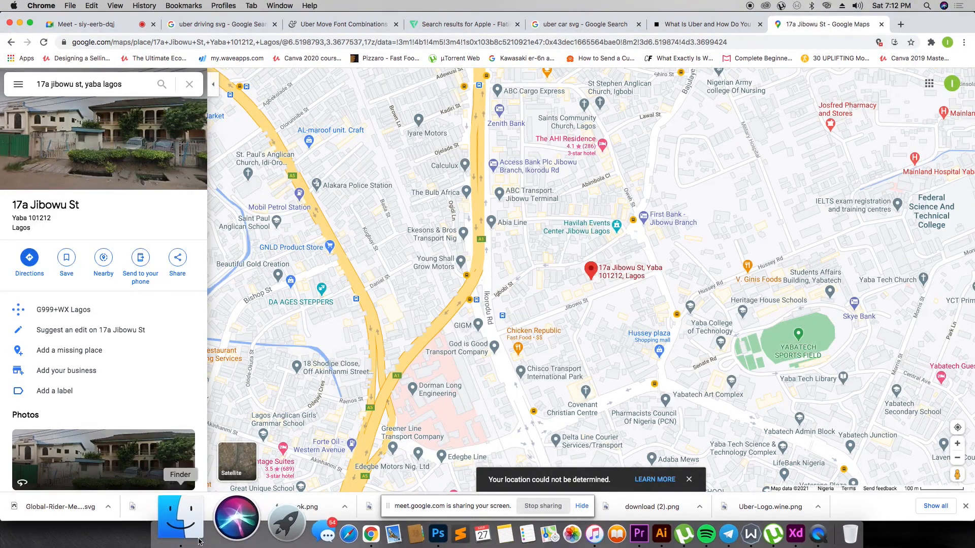
left_click(200, 541)
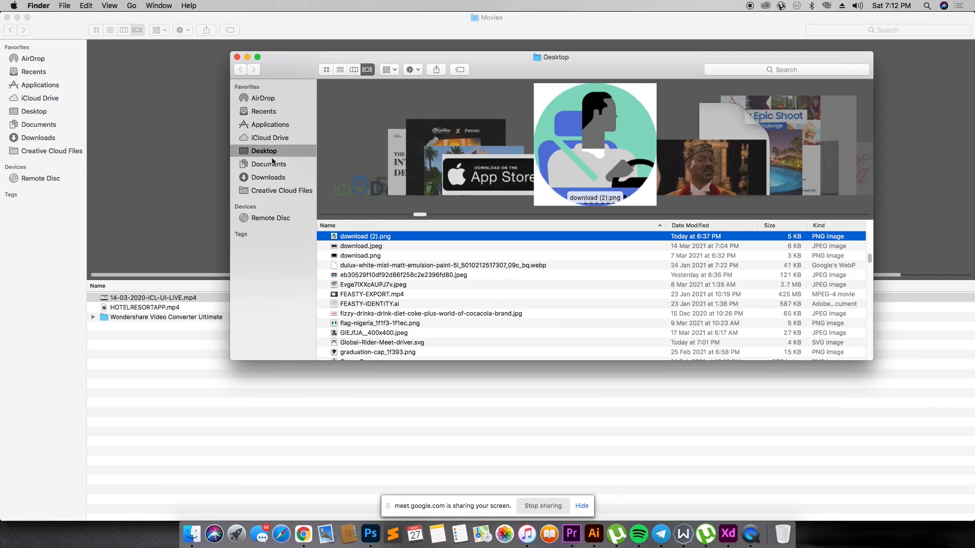
scroll(372, 299, "down", 20)
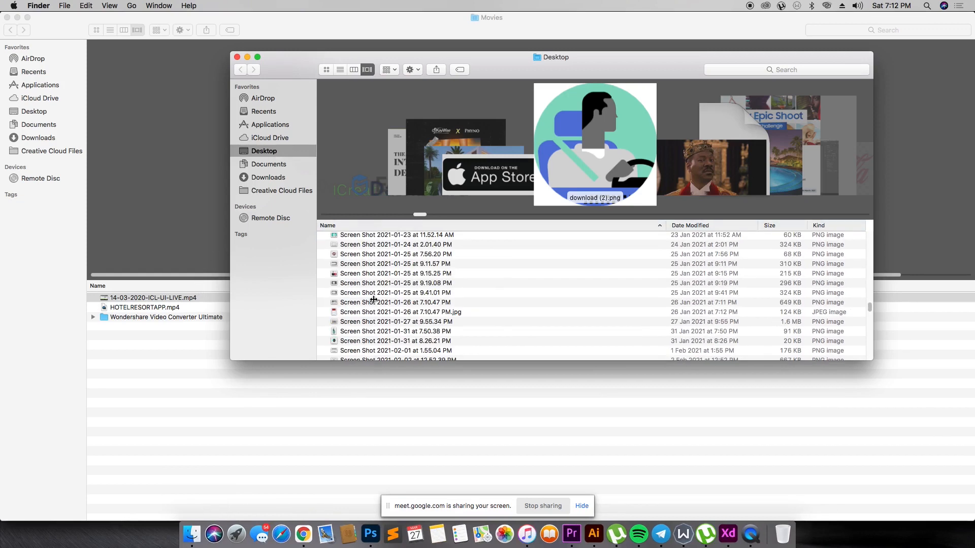
scroll(374, 299, "down", 5)
scroll(356, 285, "up", 6)
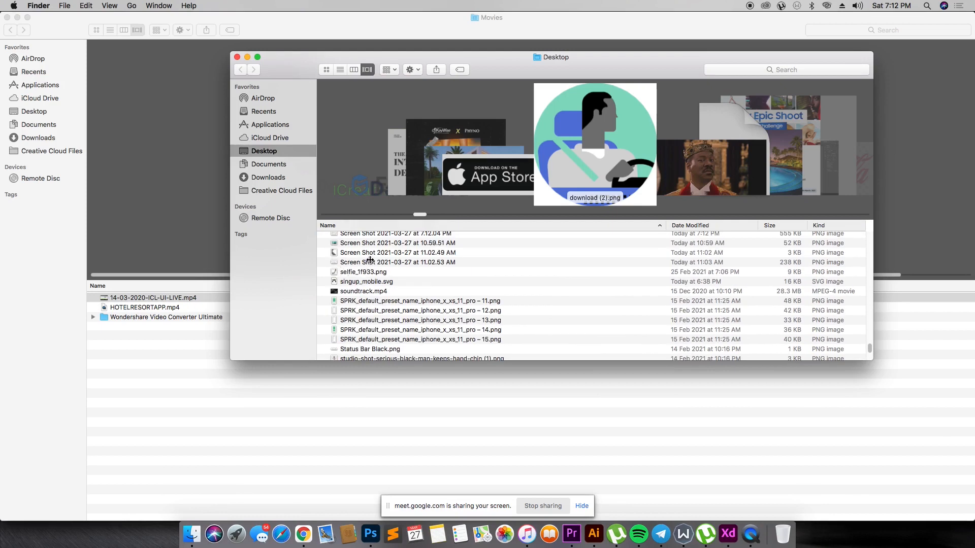
left_click(374, 252)
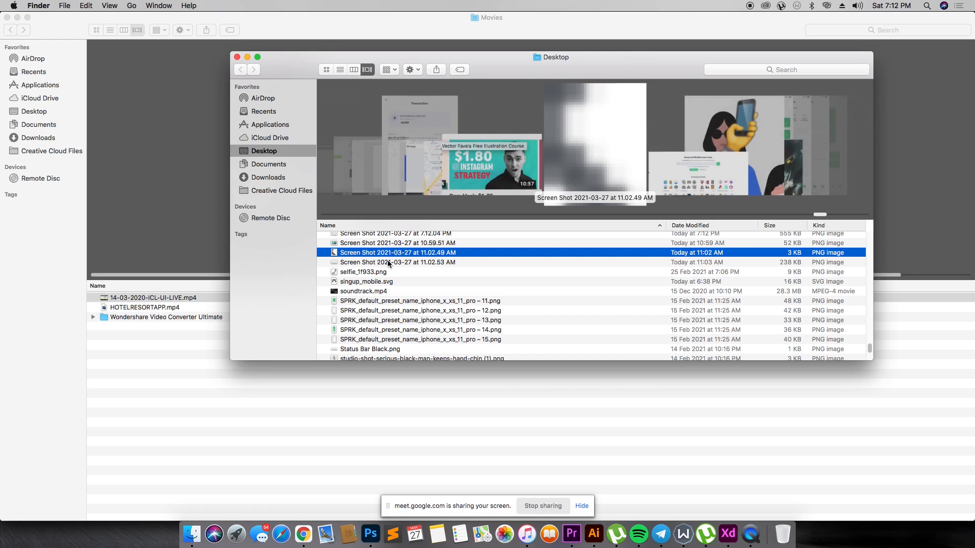
left_click(388, 263)
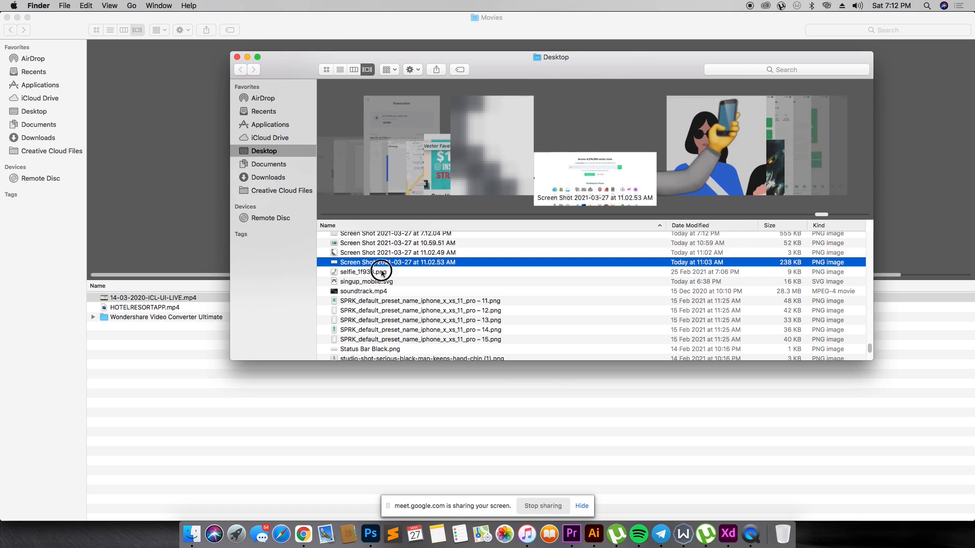
left_click(382, 273)
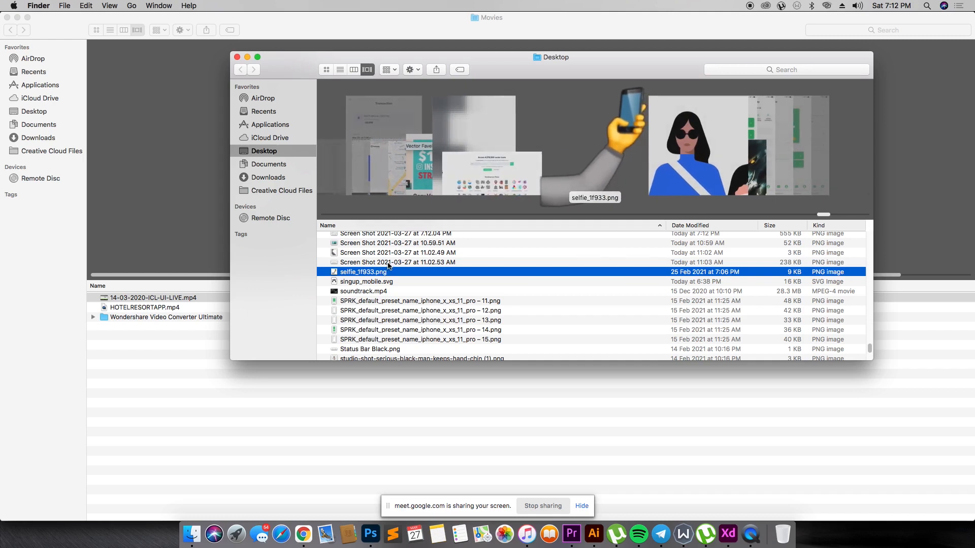
left_click(384, 262)
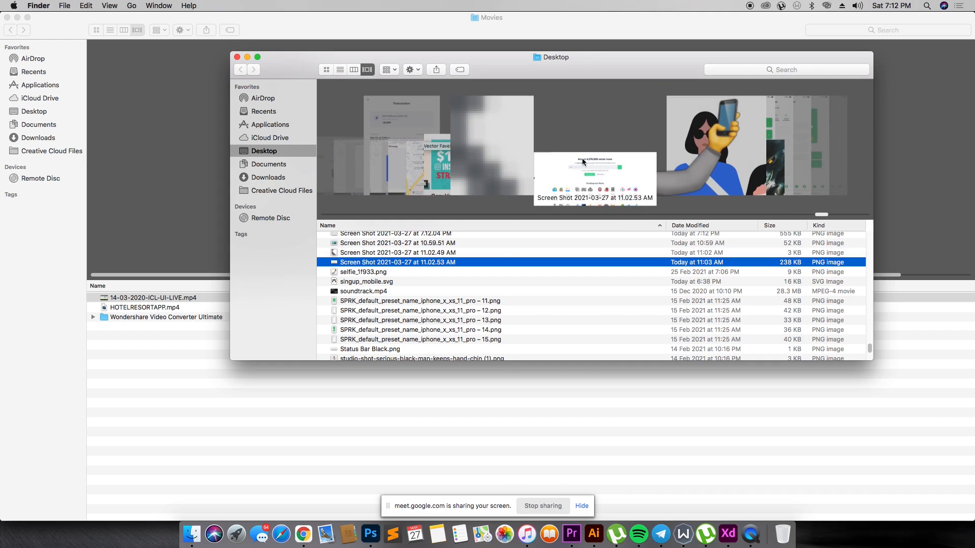
scroll(511, 144, "right", 2)
scroll(511, 144, "left", 5)
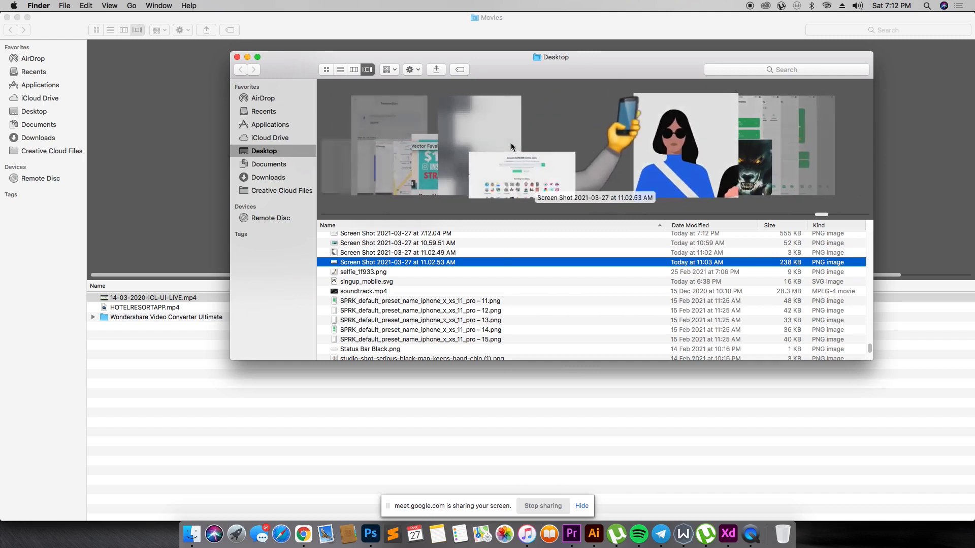
- Place "Screen Shot 2021-03-27 at 7.12.04 PM" from Finder into the map placeholder below "Around you" in Adobe XD
left_click_drag(446, 234, 455, 192)
key("super+Tab")
key("super+Tab")
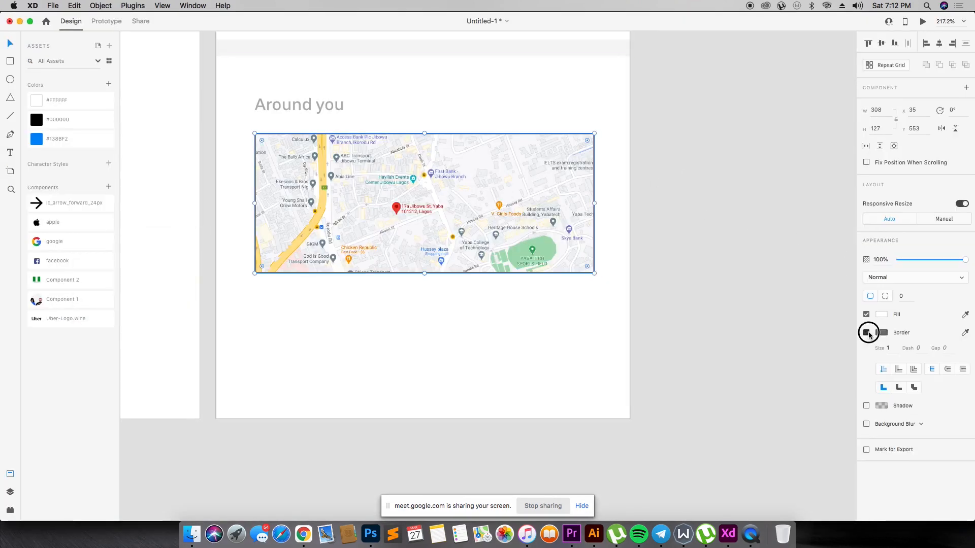
- Remove the map rectangle's border, give it a shadow, and reduce its opacity to 96%
left_click(867, 333)
left_click(867, 352)
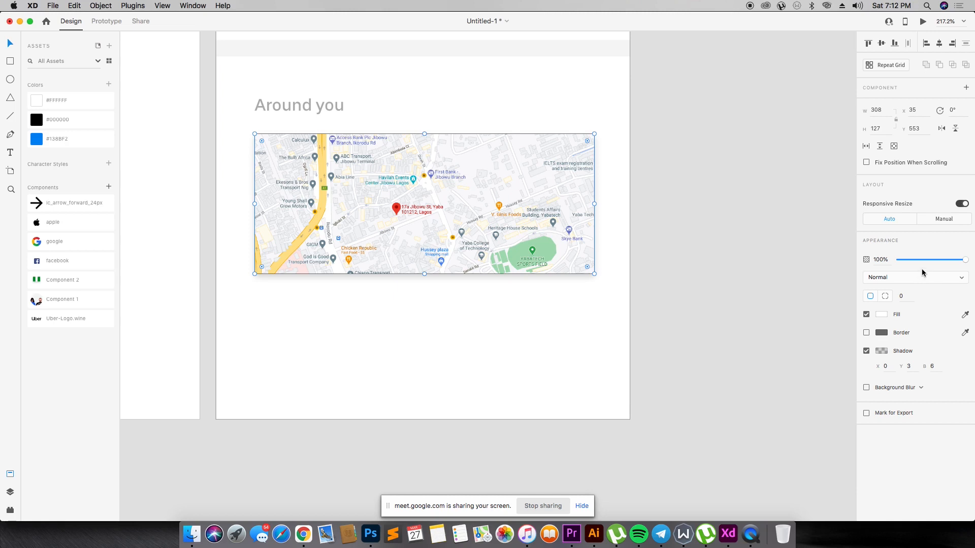
mouse_move(961, 262)
left_mouse_down()
mouse_move(931, 259)
mouse_move(958, 259)
left_mouse_up()
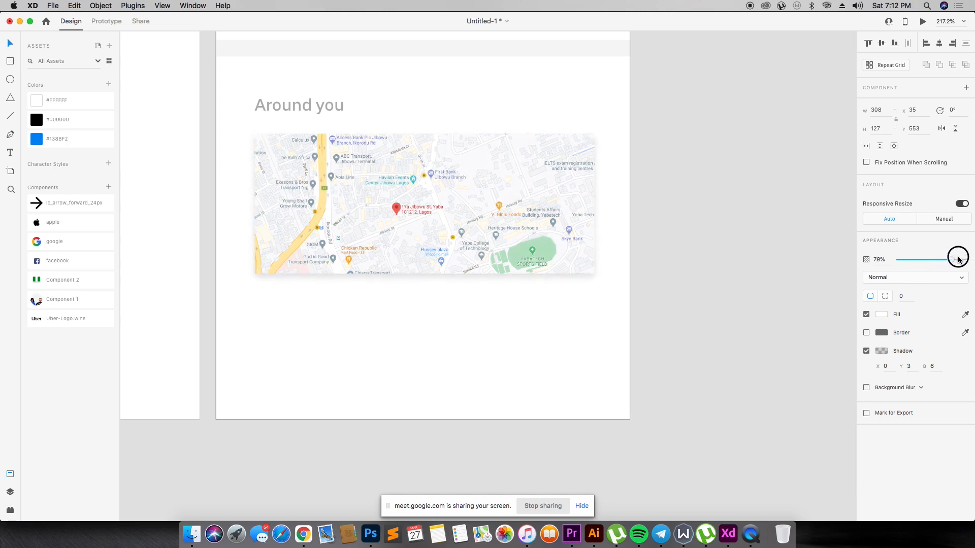
left_click(699, 228)
- Draw a circle about 61 px wide over the map pin, fill it with the saved blue, remove its border and set 28% opacity
key("r")
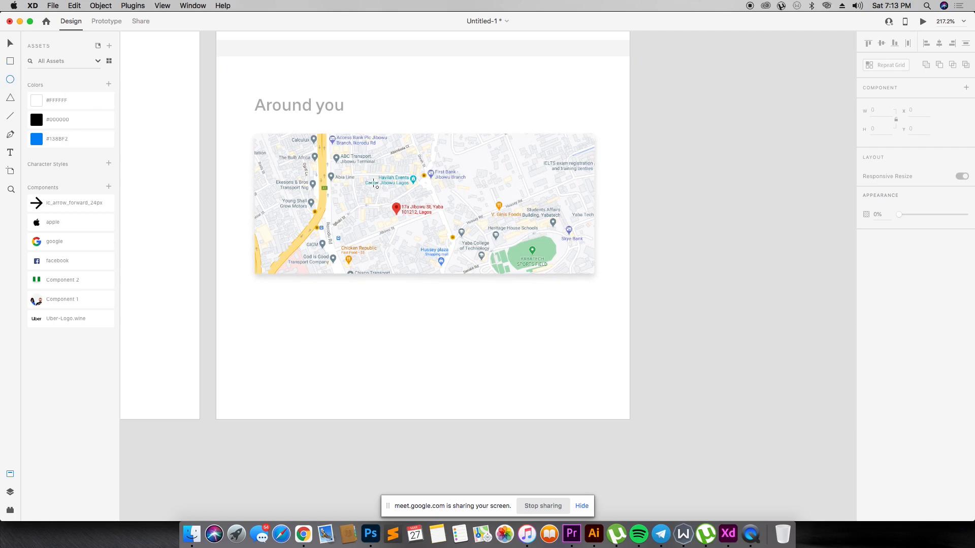
left_click_drag(373, 183, 440, 250)
left_click(57, 138)
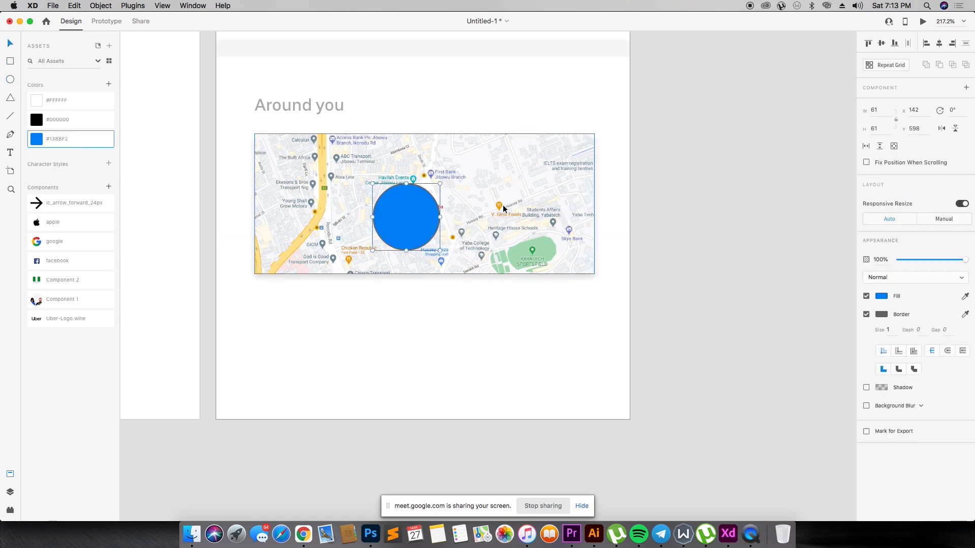
left_click(867, 314)
mouse_move(934, 260)
left_mouse_down()
mouse_move(909, 259)
mouse_move(917, 260)
left_mouse_up()
- Draw a 5 px dot just below the map pin, fill it with the saved blue, remove its border and add a shadow
left_click_drag(312, 156, 502, 275)
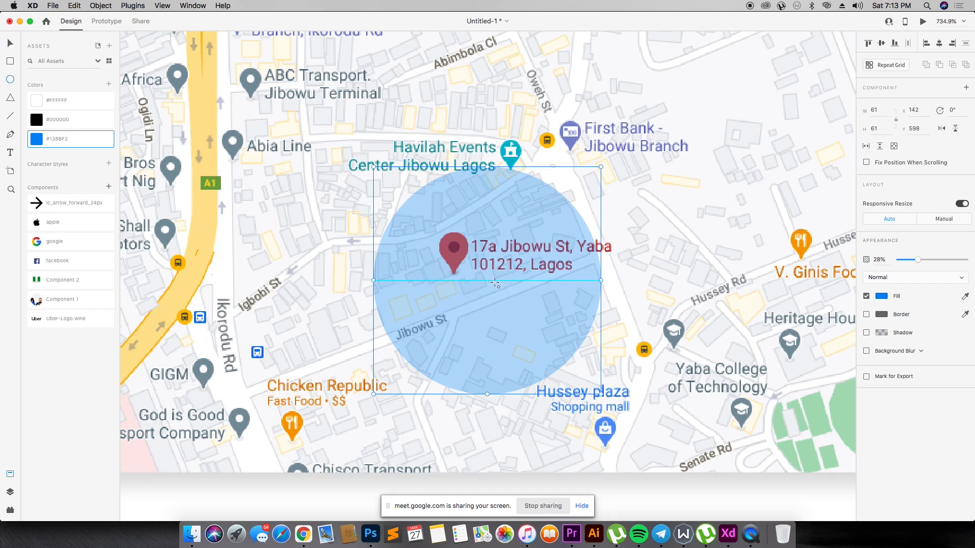
mouse_move(457, 280)
left_mouse_down()
mouse_move(472, 301)
mouse_move(465, 292)
left_mouse_up()
left_click(65, 139)
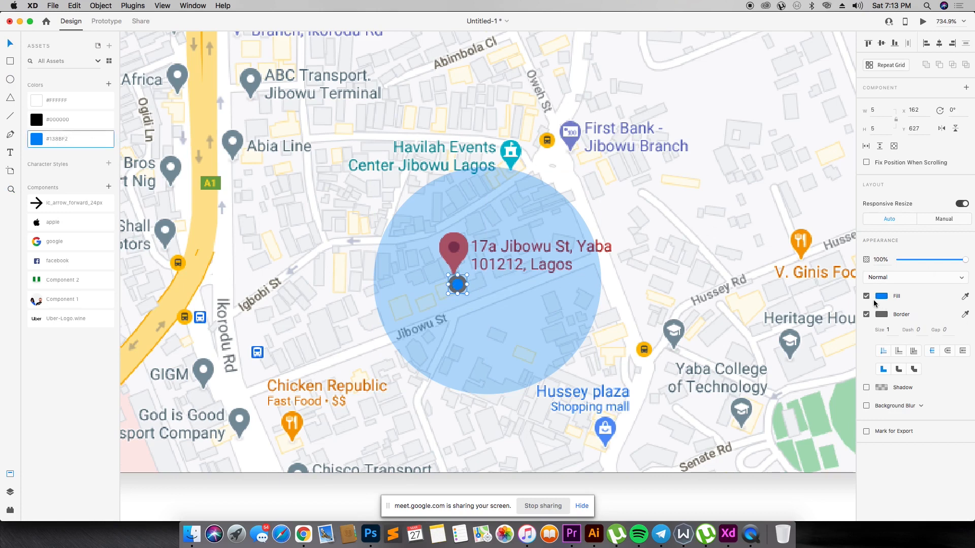
left_click(866, 314)
left_click(866, 333)
- Center the large translucent circle on the small blue dot and move both under the pin's tip, at X 133, Y 599
left_click(462, 286)
left_click_drag(545, 310, 515, 305)
left_click(453, 284, "shift")
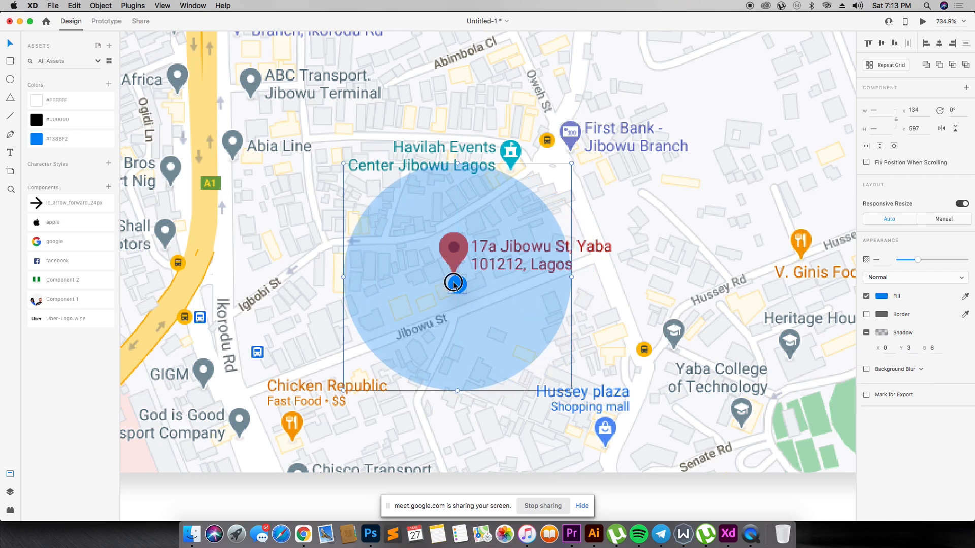
left_click(882, 45)
left_click_drag(476, 295, 472, 303)
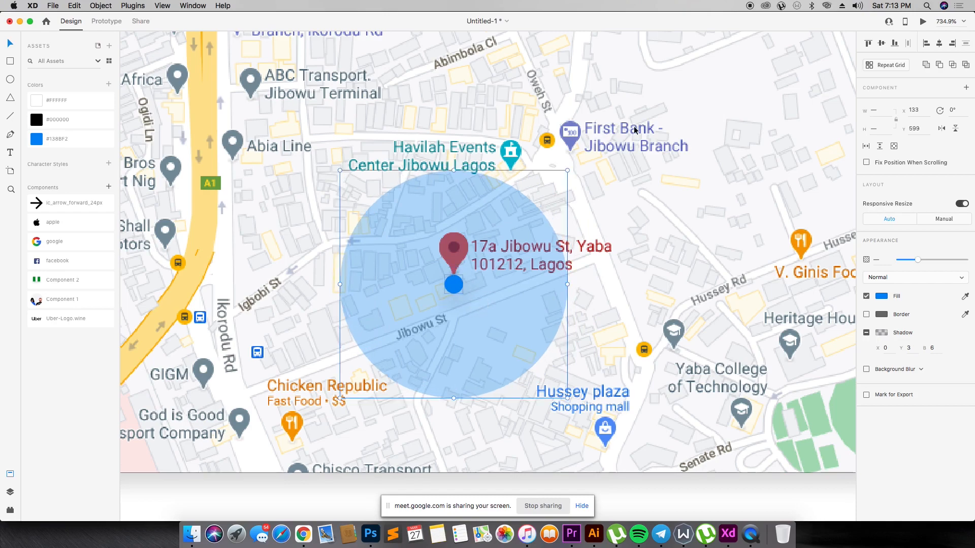
- Review the home screen with its map, and examine the grey circles beside "Saved places" and "Set location on map"
key("super+1")
key("super+=")
scroll(634, 131, "up", 3)
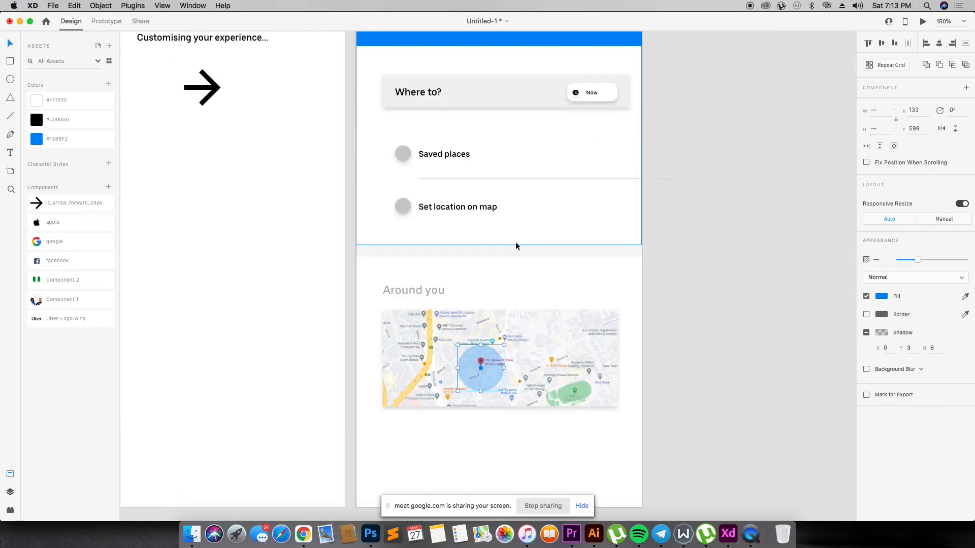
left_click(520, 352)
scroll(572, 233, "up", 3)
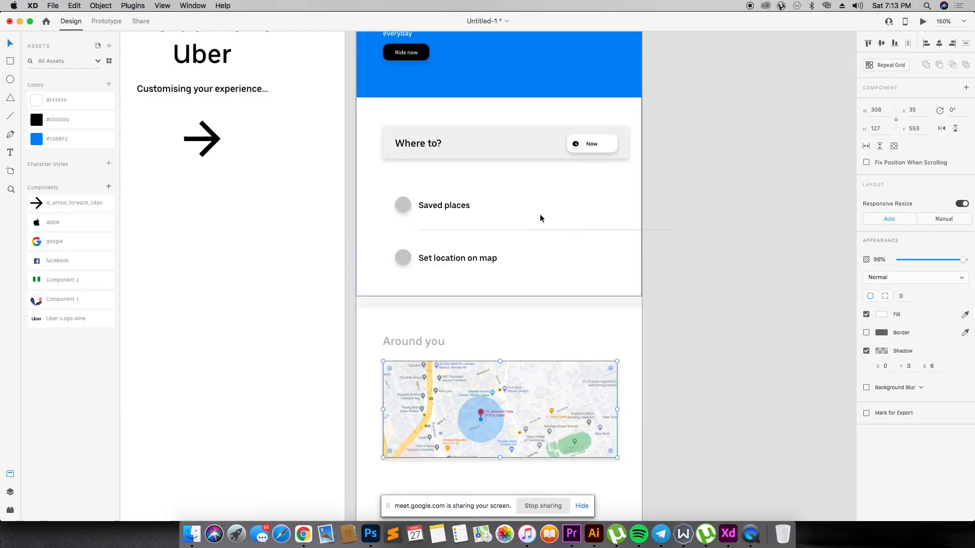
key("z")
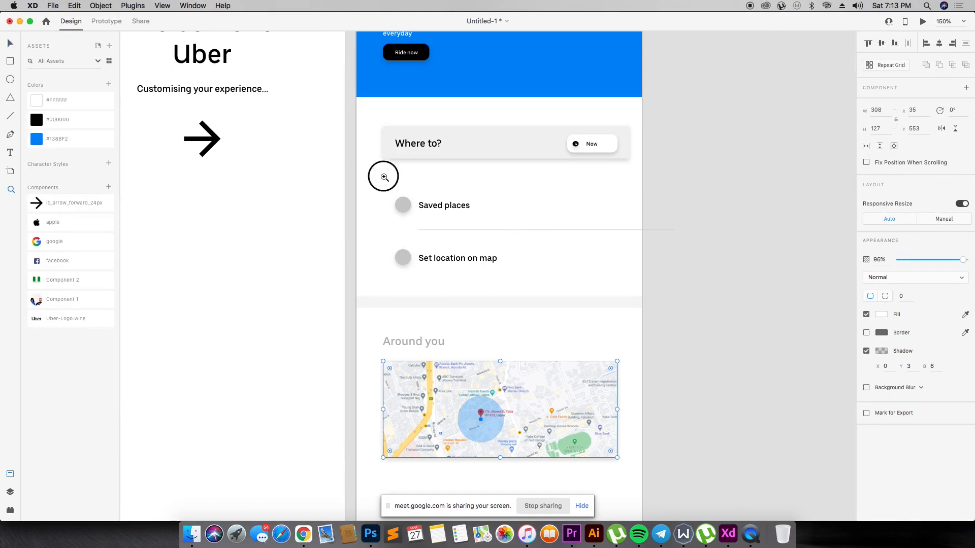
left_click_drag(381, 166, 479, 287)
scroll(452, 190, "up", 3)
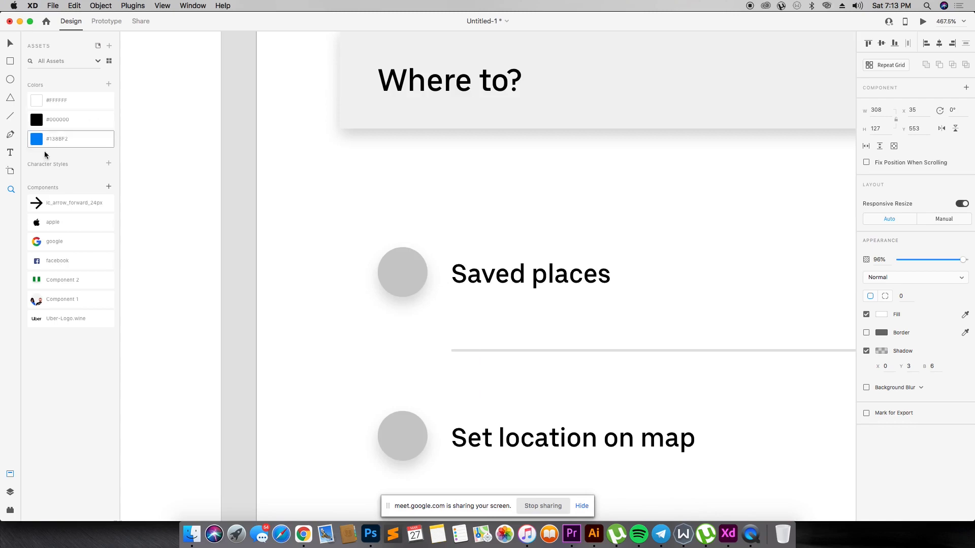
- Switch to the Flaticon page in Chrome and search for "star icon"
key("super+Tab")
key("super+Tab")
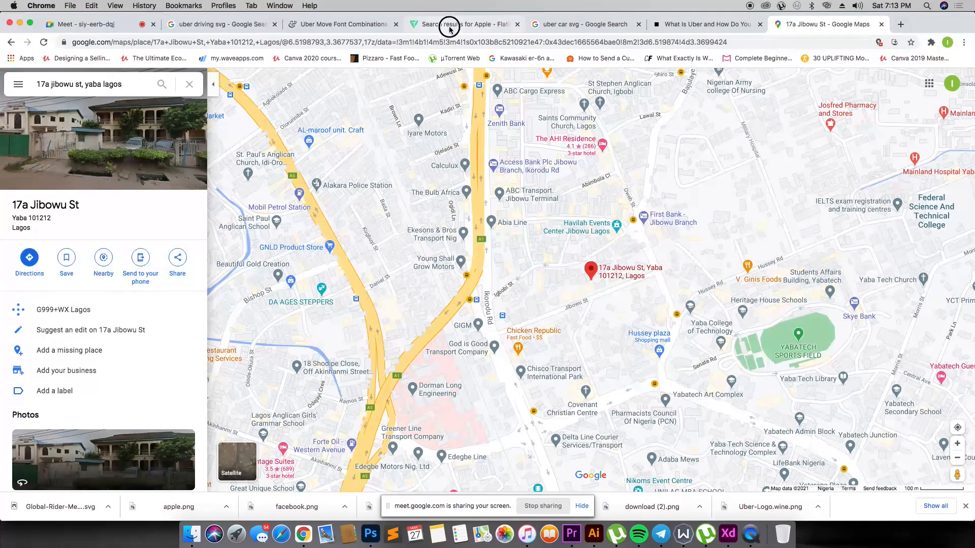
left_click(449, 30)
left_click(342, 110)
type("star icon")
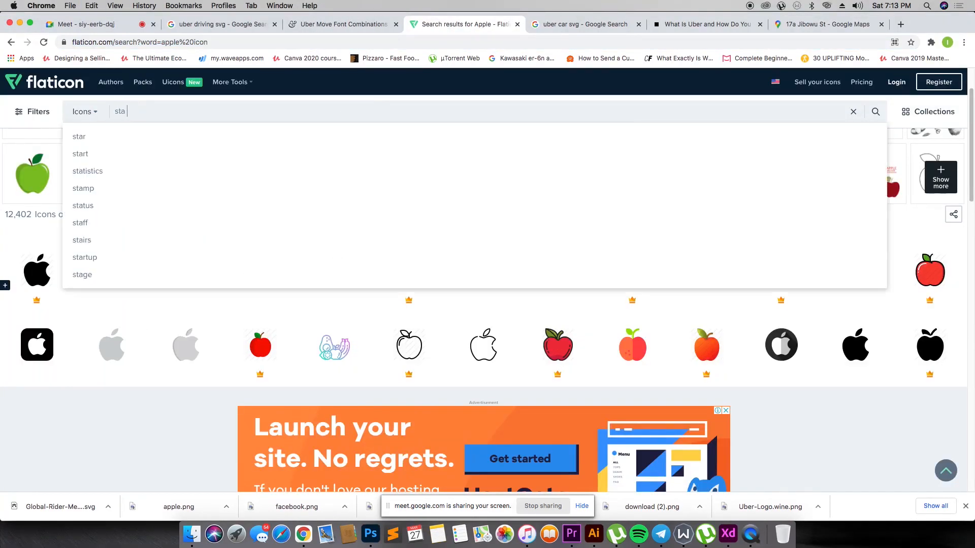
key("Return")
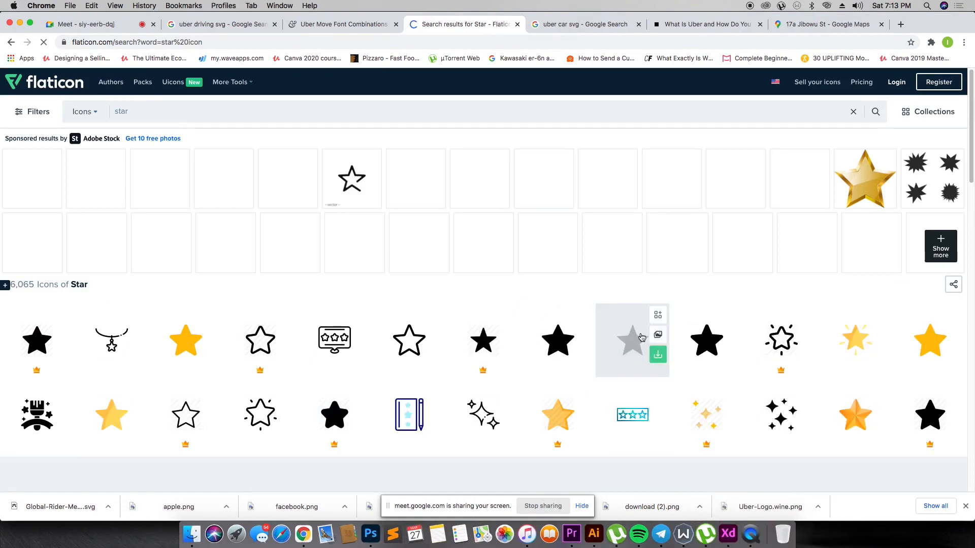
- Download a solid black star icon as SVG and place it on the home screen artboard in Adobe XD
left_click(626, 317)
left_click(670, 199)
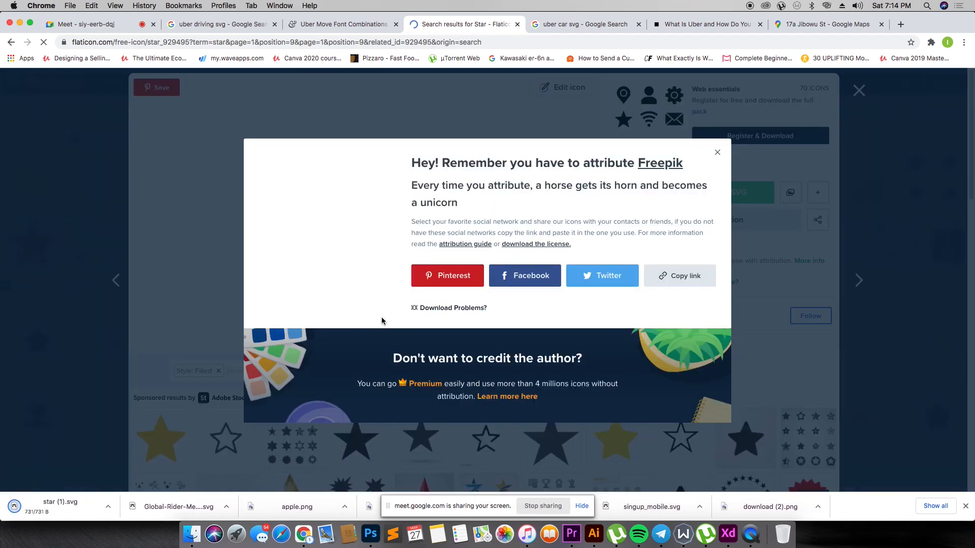
left_click_drag(87, 499, 246, 220)
key("super+Tab")
key("super+1")
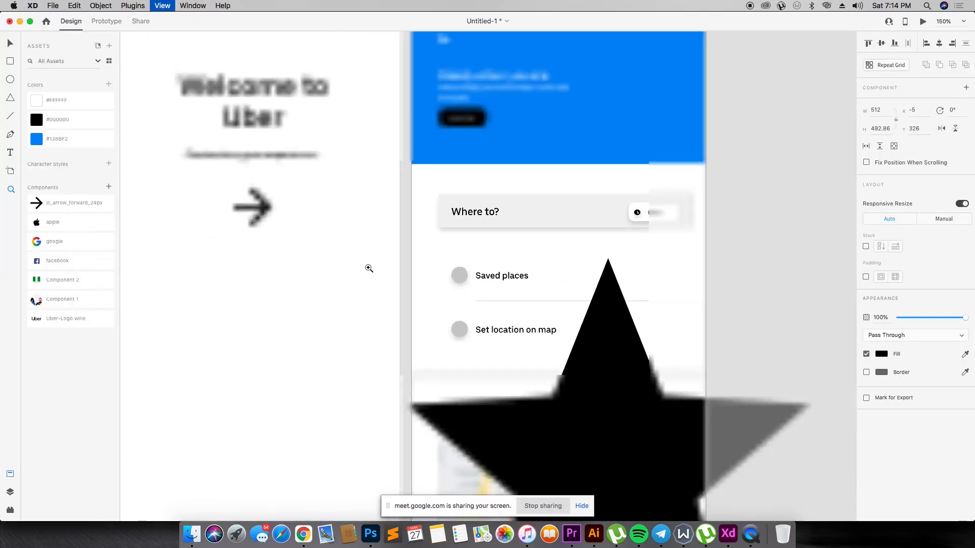
- Scale the star down to about 9 by 9 px and center it in the grey circle beside "Saved places"
left_click_drag(562, 355, 799, 228)
left_click_drag(644, 392, 809, 267)
left_click_drag(836, 207, 674, 315)
left_click_drag(643, 346, 517, 289)
key("z")
left_click_drag(339, 298, 398, 286)
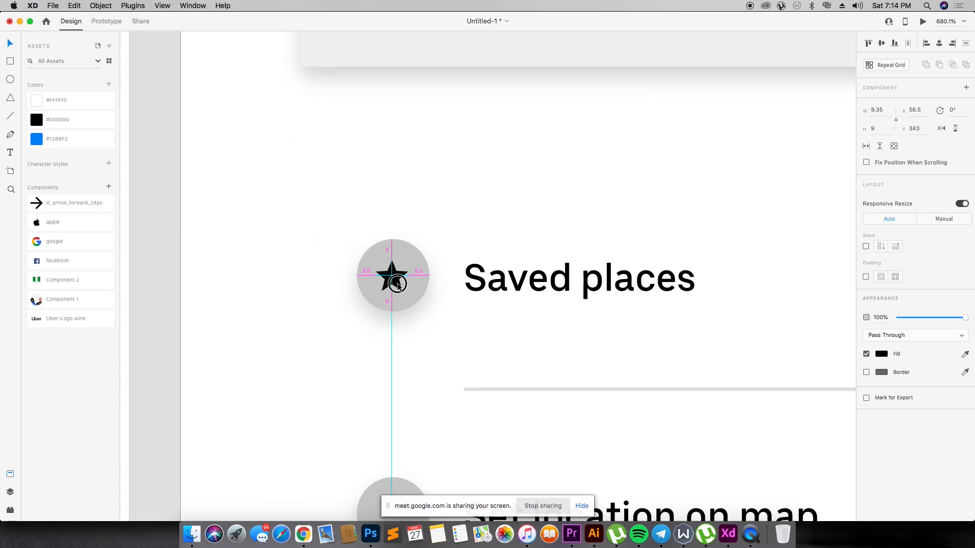
- Recolor the star icon white by sampling the artboard's white background
key("i")
left_click(269, 221)
left_click(385, 190)
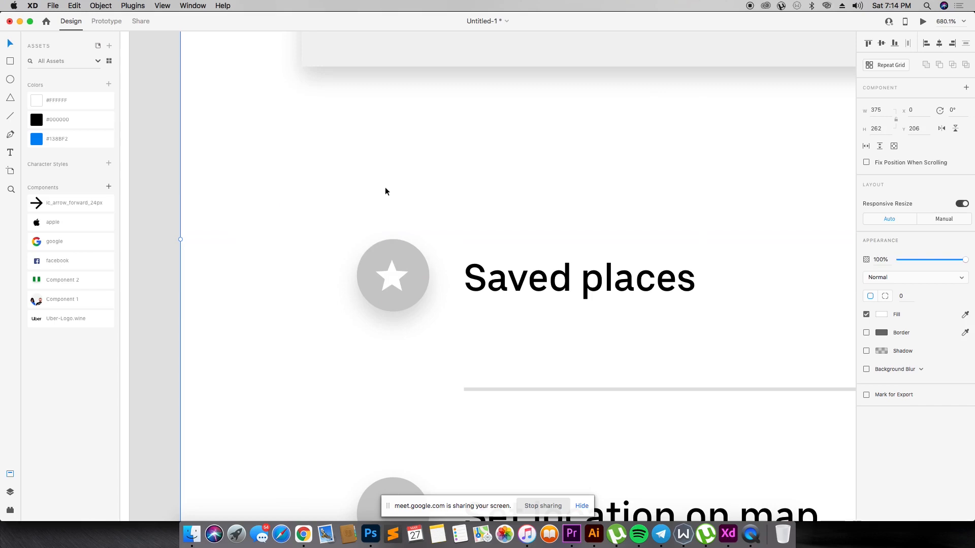
- Return to Flaticon in Chrome, close the star icon's details and search for "map location"
key("super+Tab")
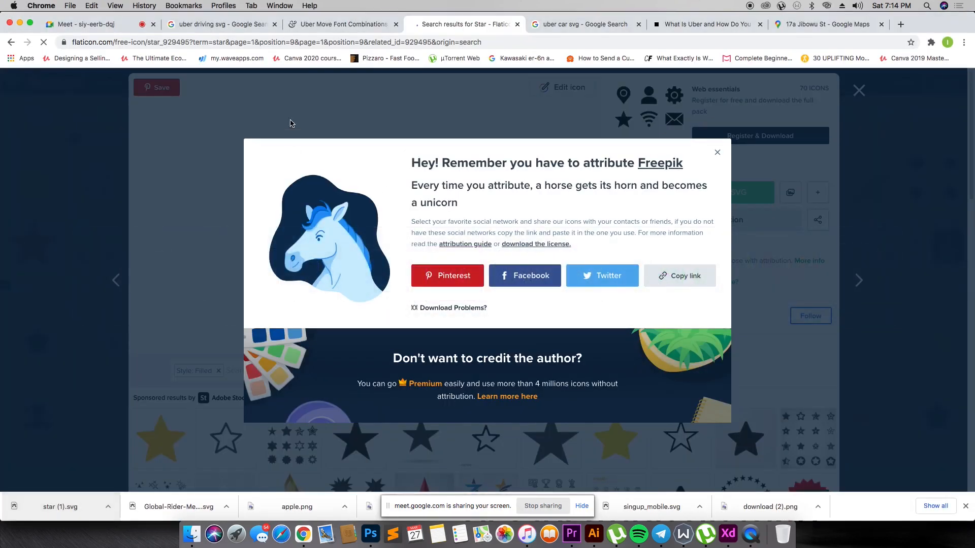
left_click(865, 99)
left_click(859, 92)
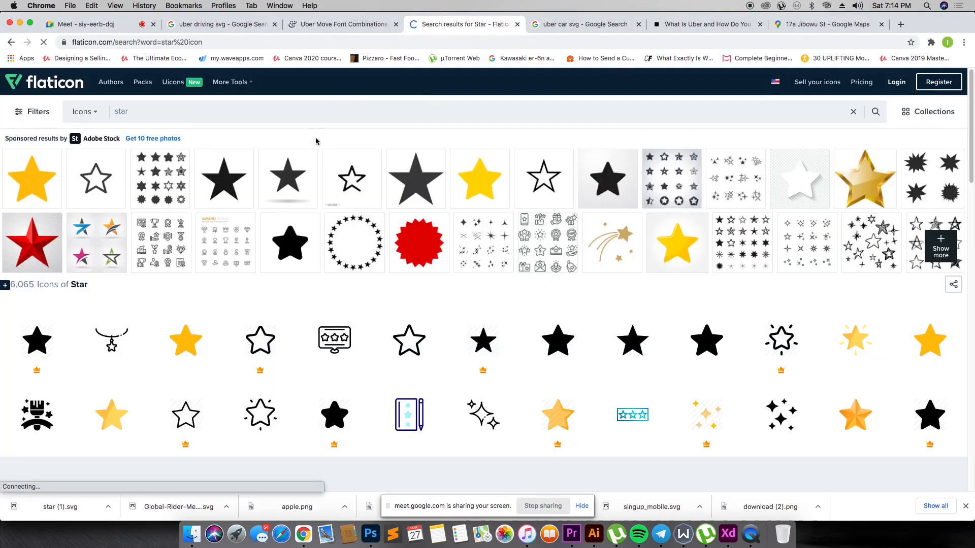
left_click(317, 115)
type("locaitiom")
key("super+a")
type("map.")
key("BackSpace")
type("l")
type("n")
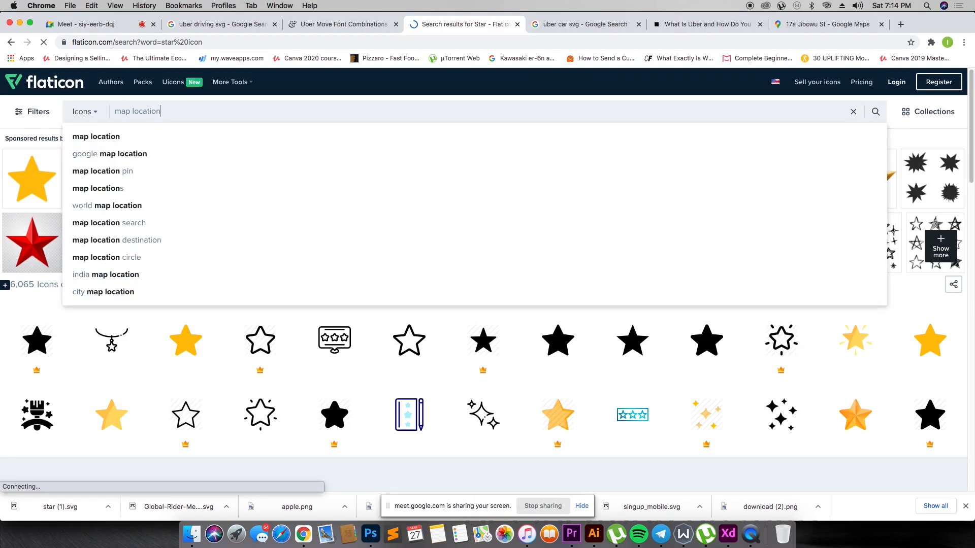
key("Return")
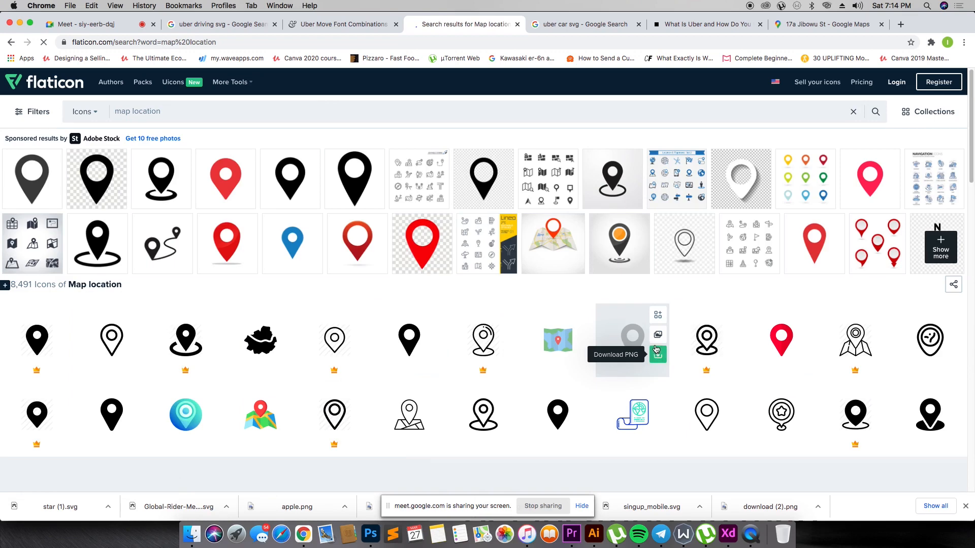
- Download the solid black pin icon from the "map location" results as SVG and place it on the home screen artboard in Adobe XD
scroll(680, 361, "down", 3)
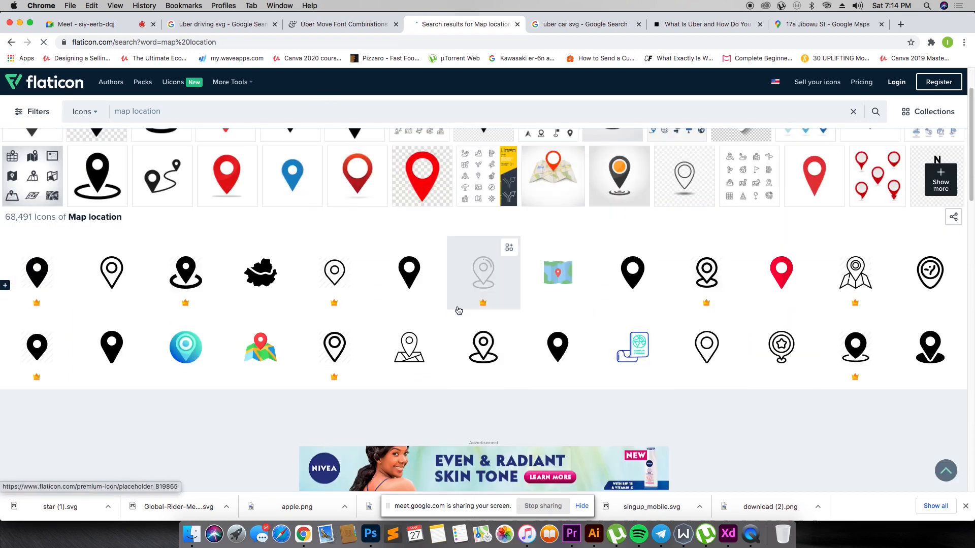
left_click(409, 260)
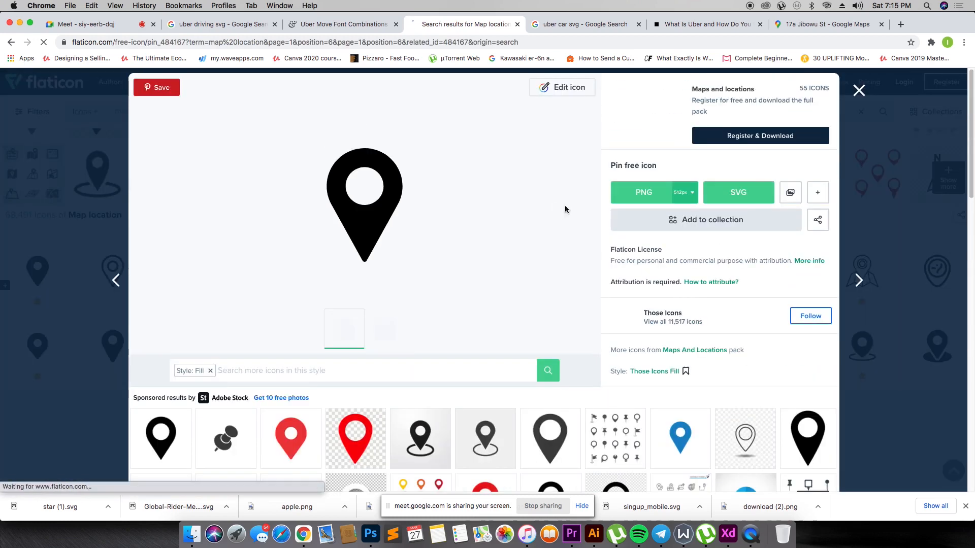
left_click(723, 192)
left_click(544, 254)
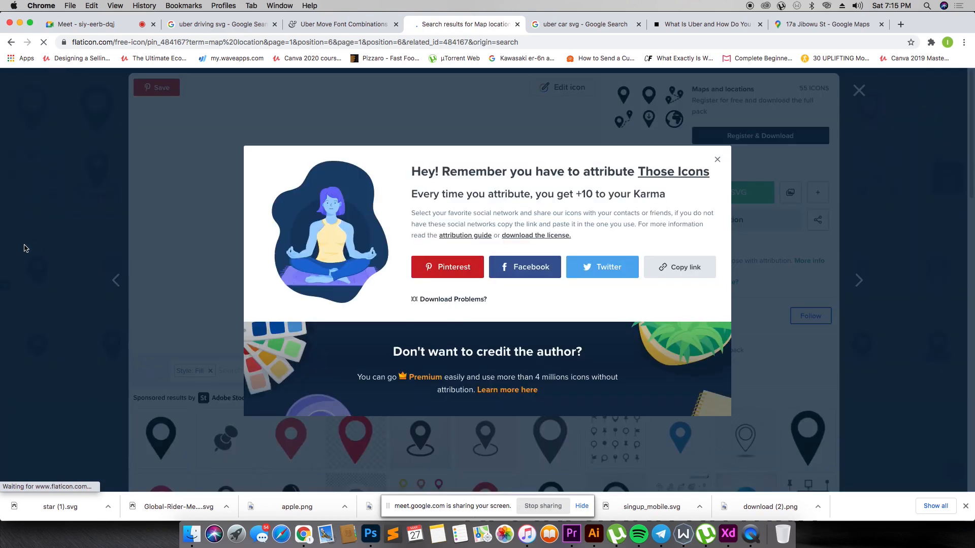
left_click_drag(51, 506, 160, 188)
key("super+Tab")
key("super+0")
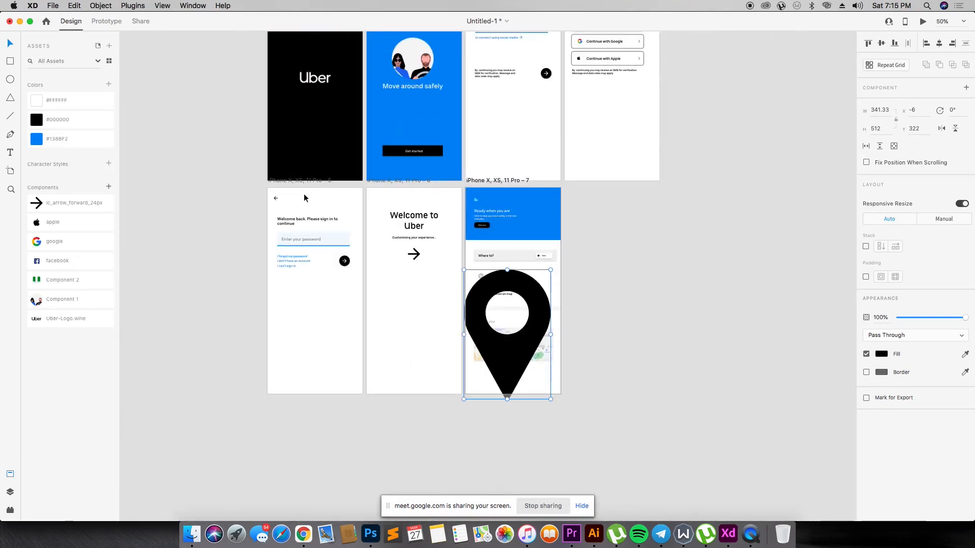
- Scale the pin icon down and center it in the grey circle beside "Set location on map"
left_click_drag(544, 290, 680, 275)
left_click_drag(688, 386, 612, 267)
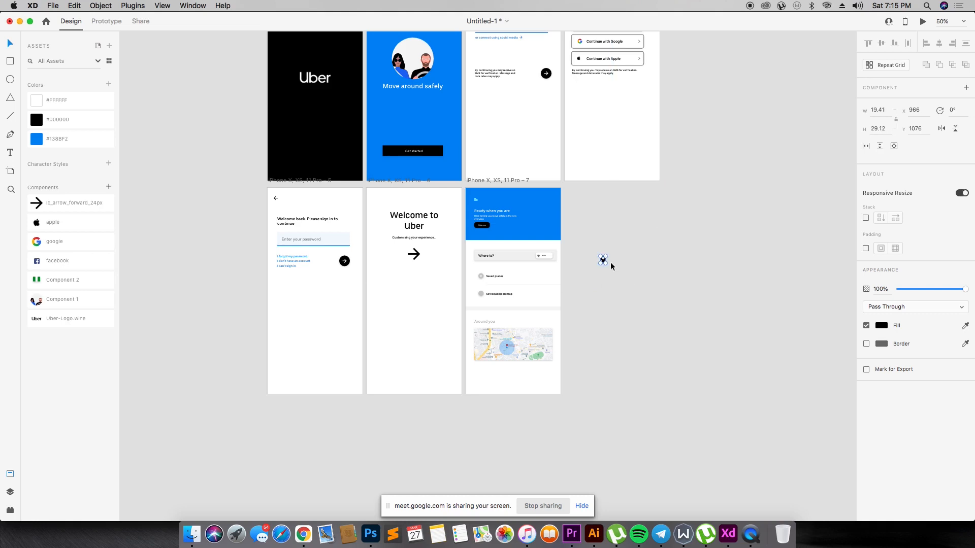
left_click_drag(444, 238, 749, 321)
left_click_drag(503, 236, 308, 305)
key("z")
left_click_drag(199, 275, 400, 337)
left_click_drag(546, 327, 283, 311)
- Recolor the pin icon white by sampling the artboard's white background
key("i")
left_click(279, 214)
left_click(317, 275)
key("super+minus")
key("super+minus")
key("super+minus")
key("super+minus")
key("super+minus")
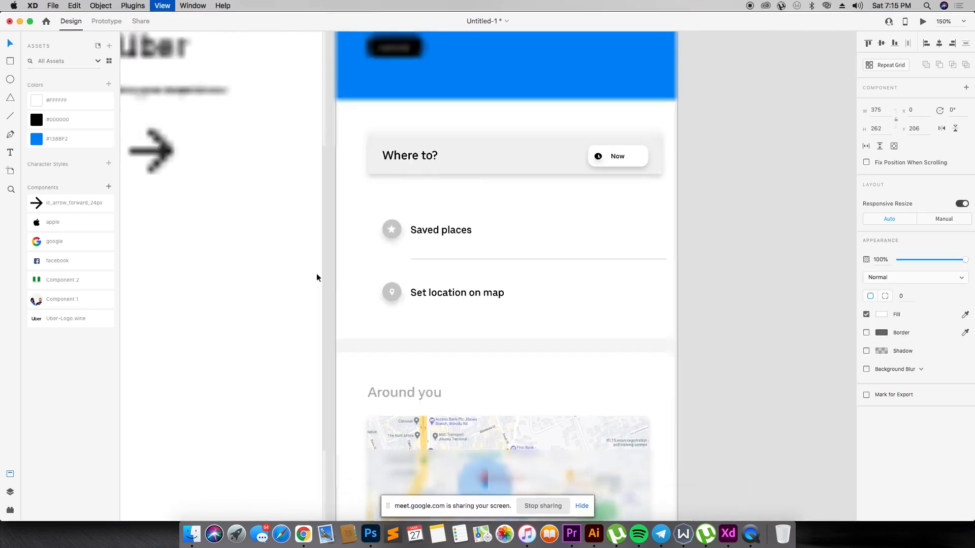
- Copy the downward chevron from the Navigation icons in Material_Icons_Google and paste it onto the "Now" pill in the Untitled-1 document
key("z")
left_click_drag(416, 227, 598, 333)
left_click_drag(447, 135, 631, 250)
key("v")
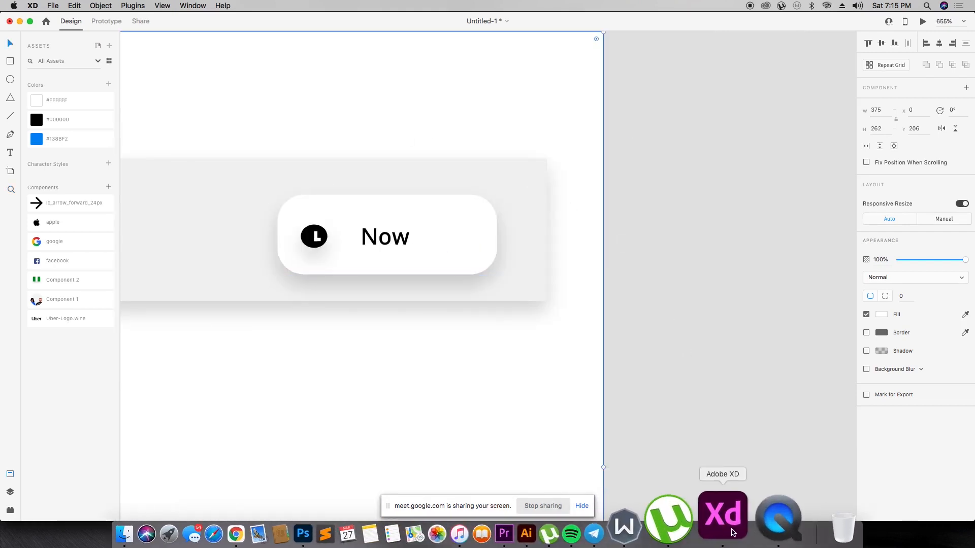
right_click(723, 517)
left_click(772, 406)
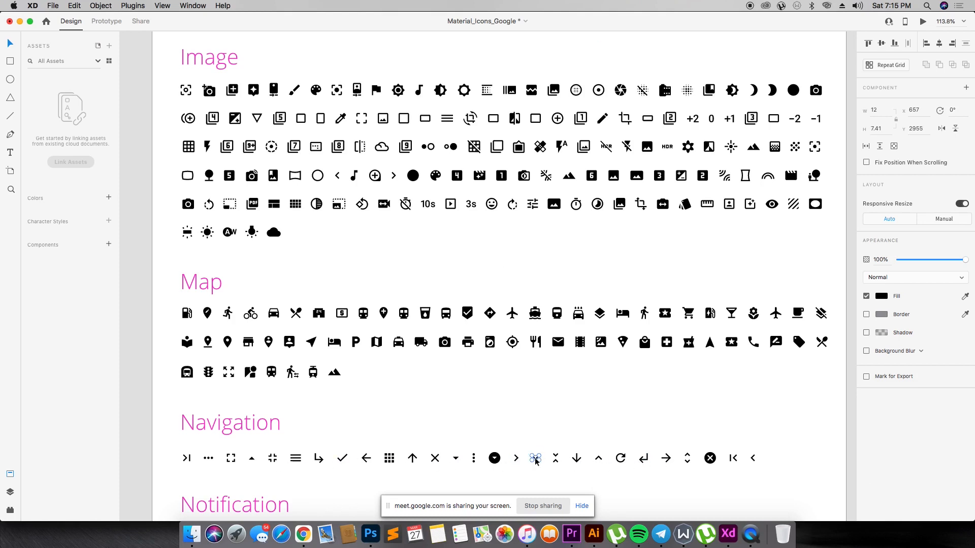
right_click(728, 534)
left_click(741, 420)
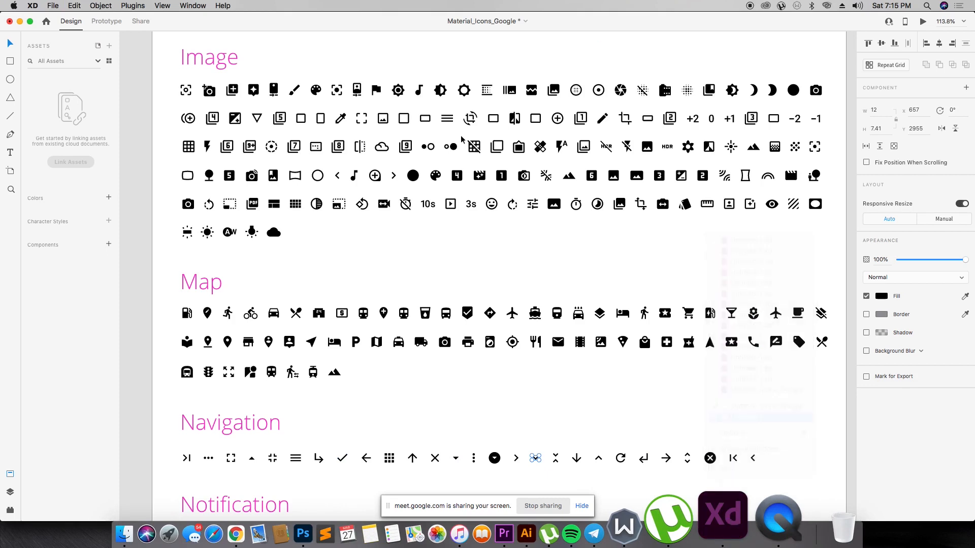
left_click_drag(228, 168, 578, 306)
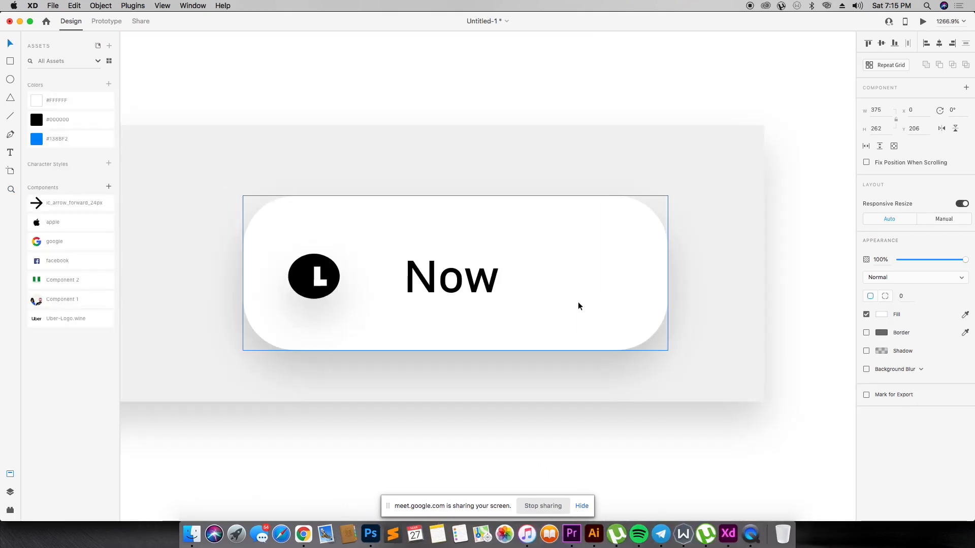
key("super+v")
- Position the chevron after the "Now" label inside the white pill, about 6.5 by 4 px in size
left_click_drag(516, 284, 623, 280)
left_click(599, 284)
left_click(603, 288)
- Draw a 7 by 7 px circle over the clock icon with a sampled black fill, no border and a shadow
left_click(306, 273)
left_click_drag(263, 218, 436, 339)
key("r")
left_click_drag(272, 175, 424, 328)
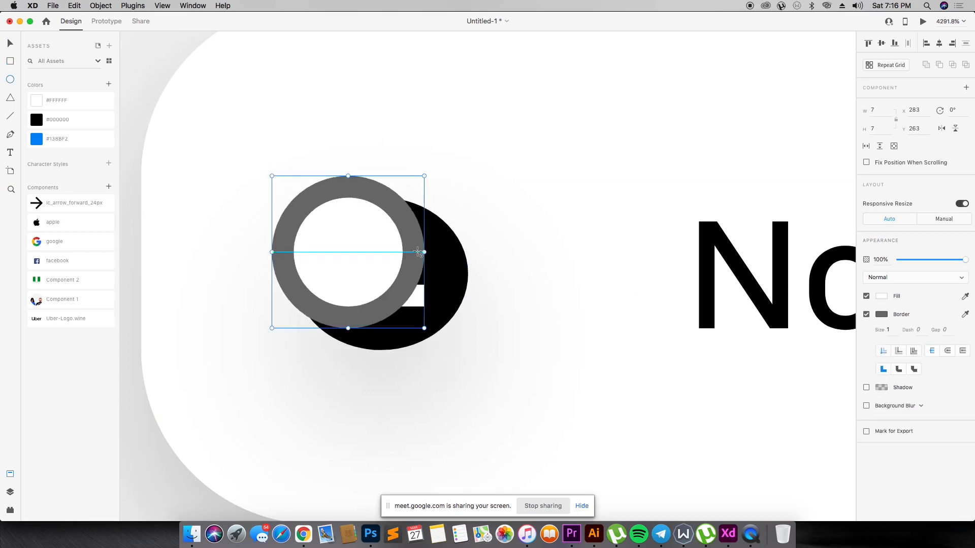
key("i")
left_click(454, 251)
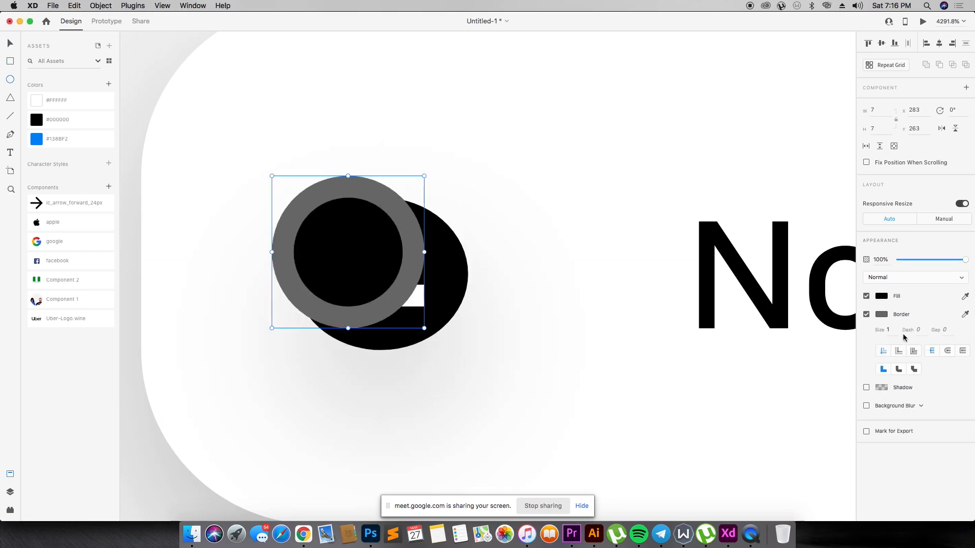
left_click(867, 315)
left_click(866, 333)
- Replace the clock icon's black oval with the new circle behind the white clock hands, and delete the oval
left_click_drag(428, 270, 696, 256)
left_click_drag(358, 256, 400, 279)
key("super+shift+bracketleft")
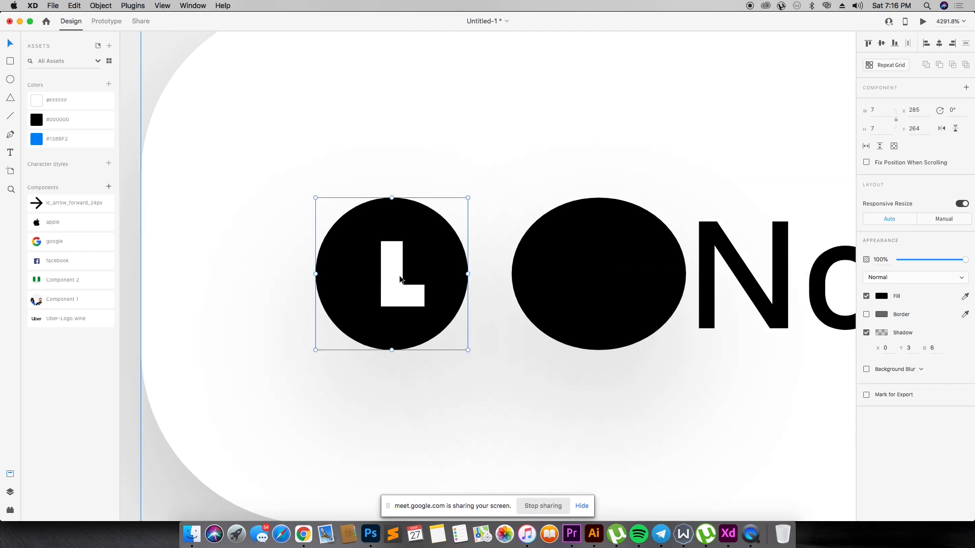
left_click(574, 276)
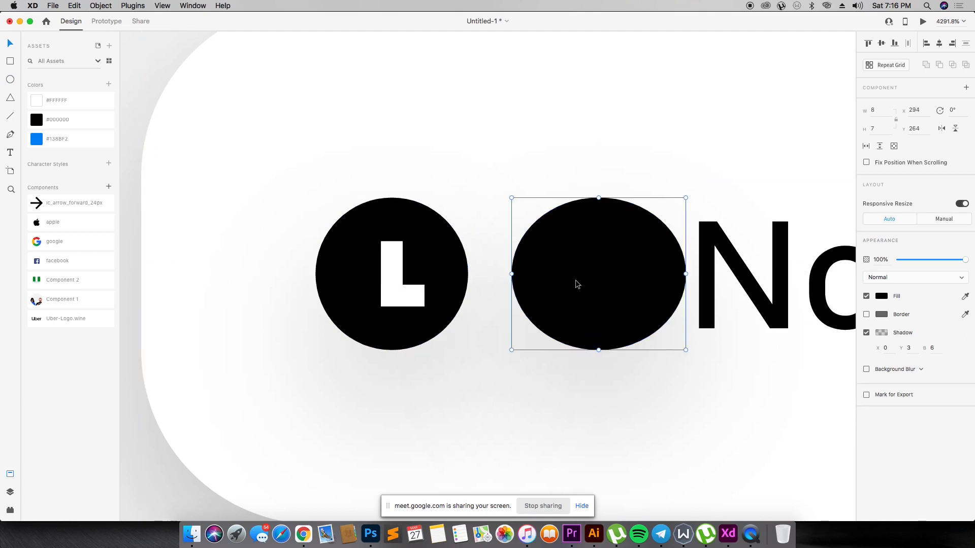
key("Delete")
left_click(429, 230)
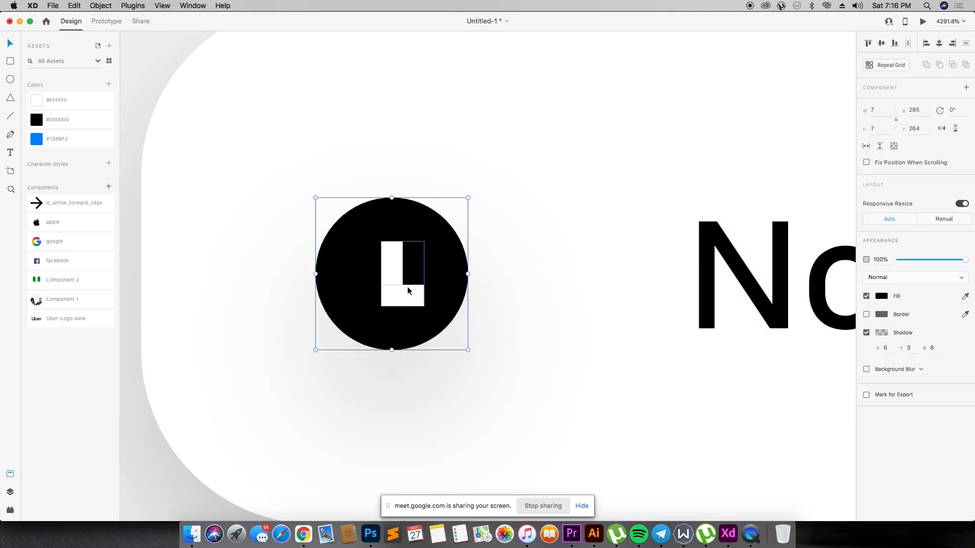
left_click(493, 241)
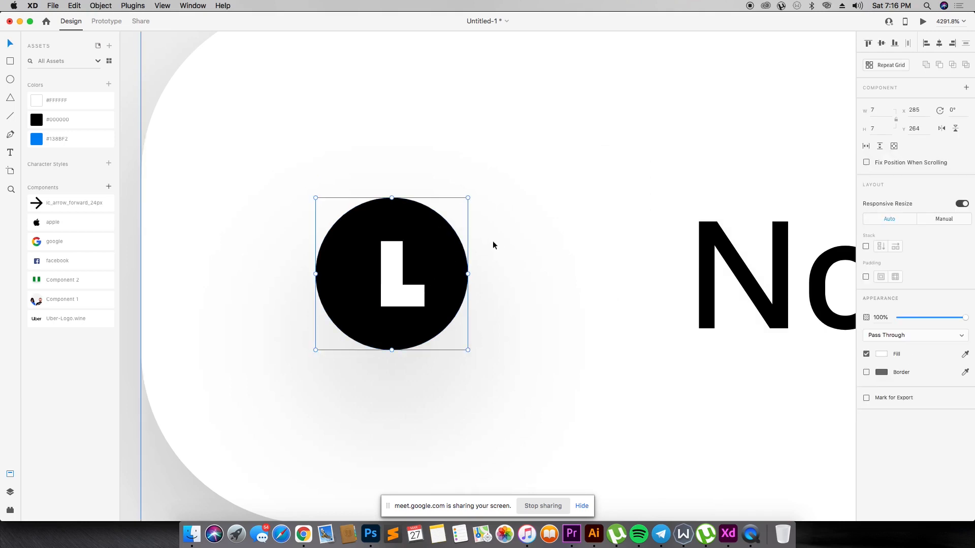
- Examine the home screen's blue header, "Where to?" bar, "Now" pill and location rows
key("super+minus")
key("super+minus")
key("super+minus")
key("super+minus")
left_click(607, 254)
double_click(594, 278)
key("super+minus")
key("super+minus")
key("super+minus")
key("super+minus")
left_click_drag(306, 137, 579, 498)
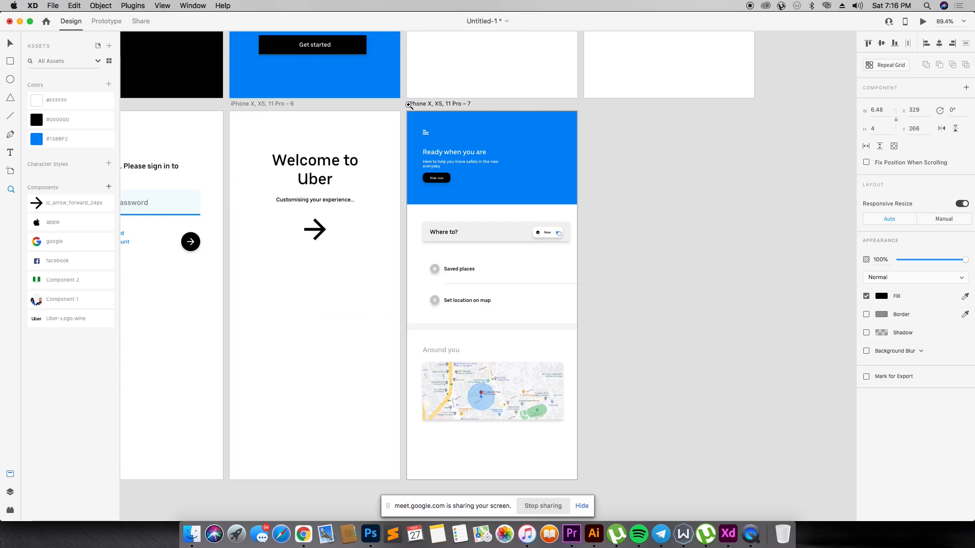
left_click_drag(408, 103, 700, 306)
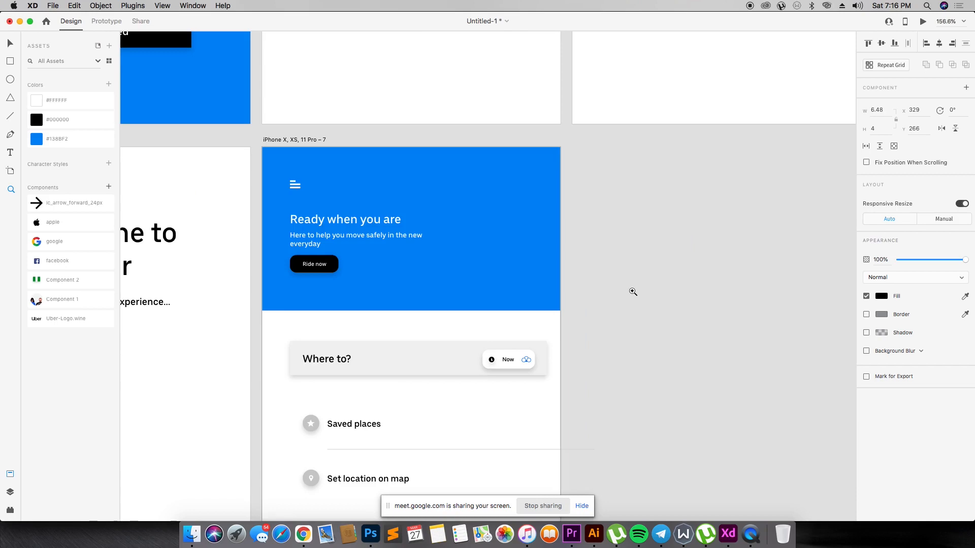
scroll(633, 292, "down", 10)
scroll(533, 283, "up", 10)
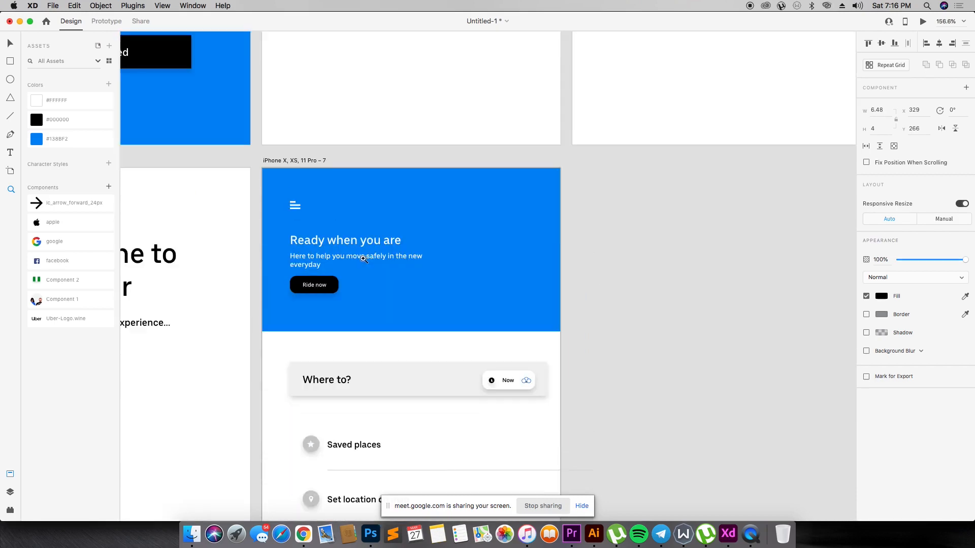
scroll(363, 259, "down", 5)
scroll(363, 259, "up", 4)
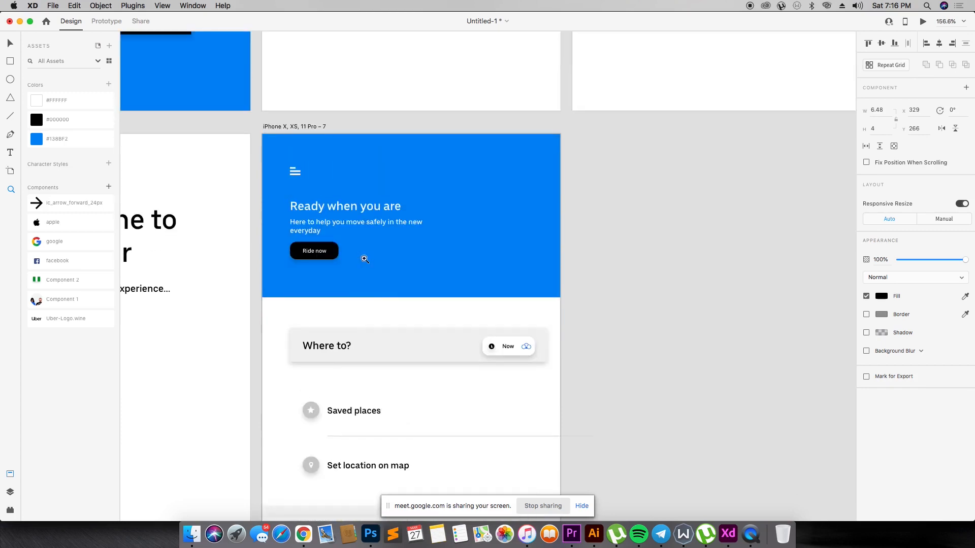
key("v")
left_click(391, 355)
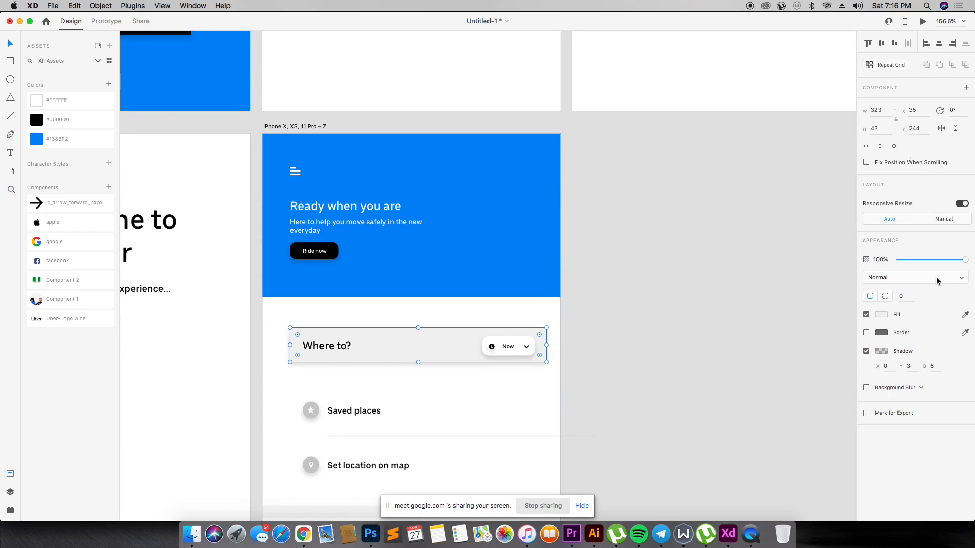
left_click(494, 205)
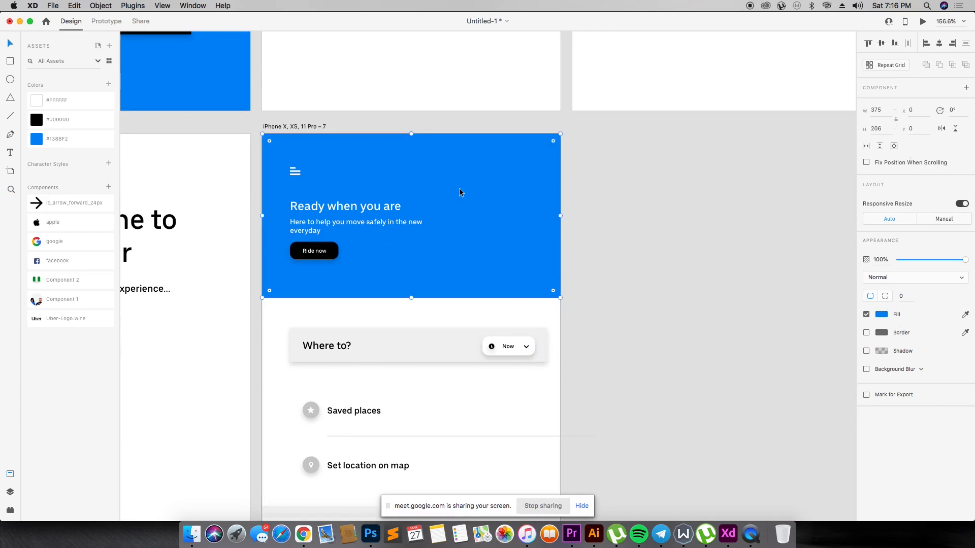
- Switch to Chrome, close the pin icon's details and open the source page of the top-view car from the "uber car svg" results
key("super+Tab")
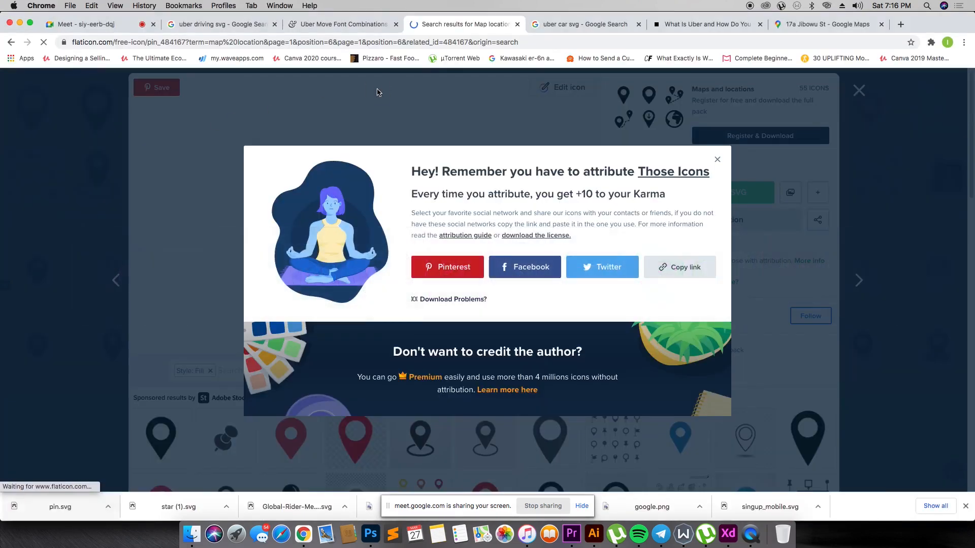
left_click(377, 90)
left_click(859, 90)
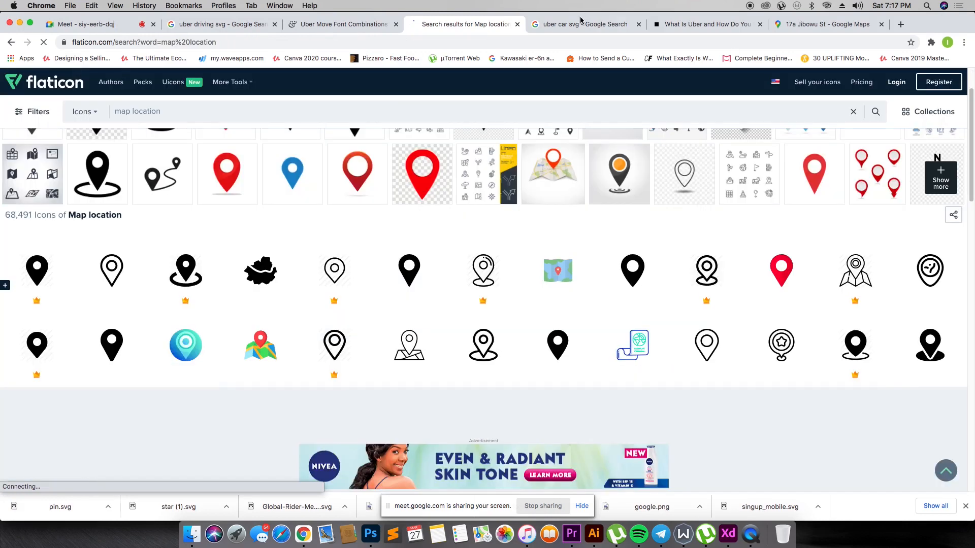
left_click(583, 24)
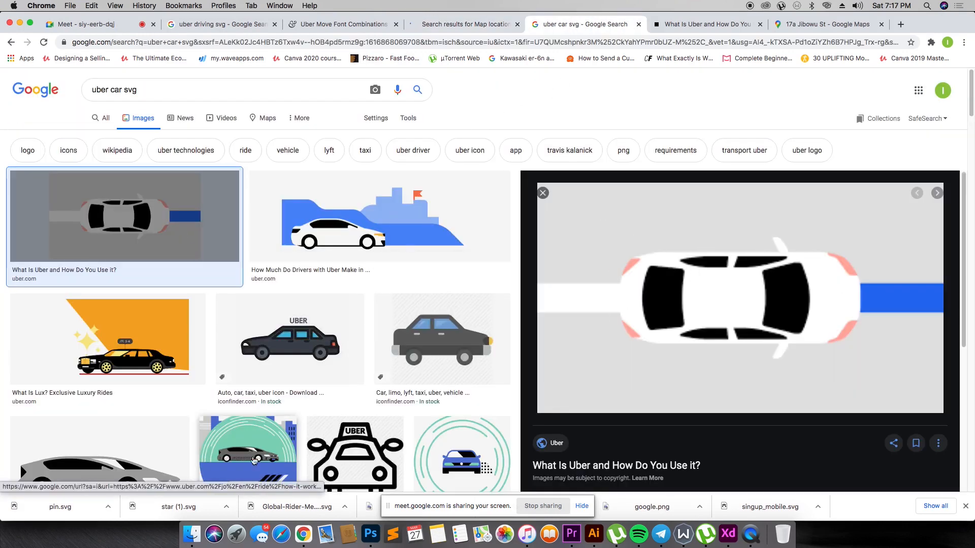
left_click(582, 507)
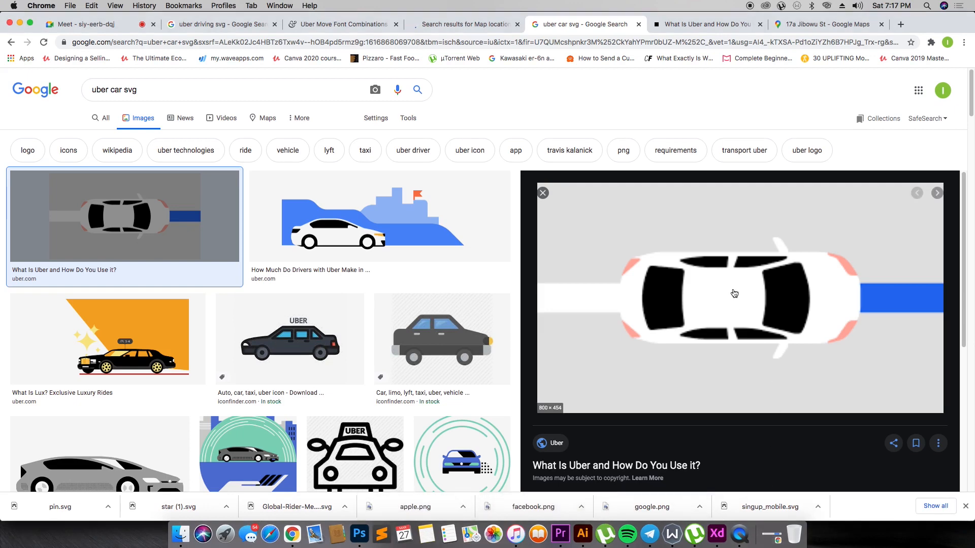
left_click(636, 275)
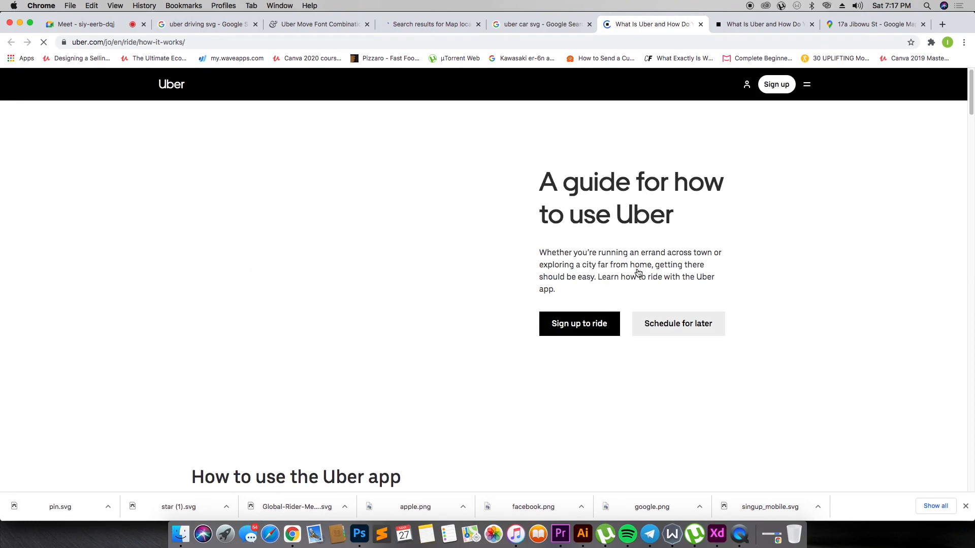
- Save the "Meet your driver" car illustration to the Desktop as the SVG image Global-Rider-Meet-driver (1)
scroll(625, 270, "down", 15)
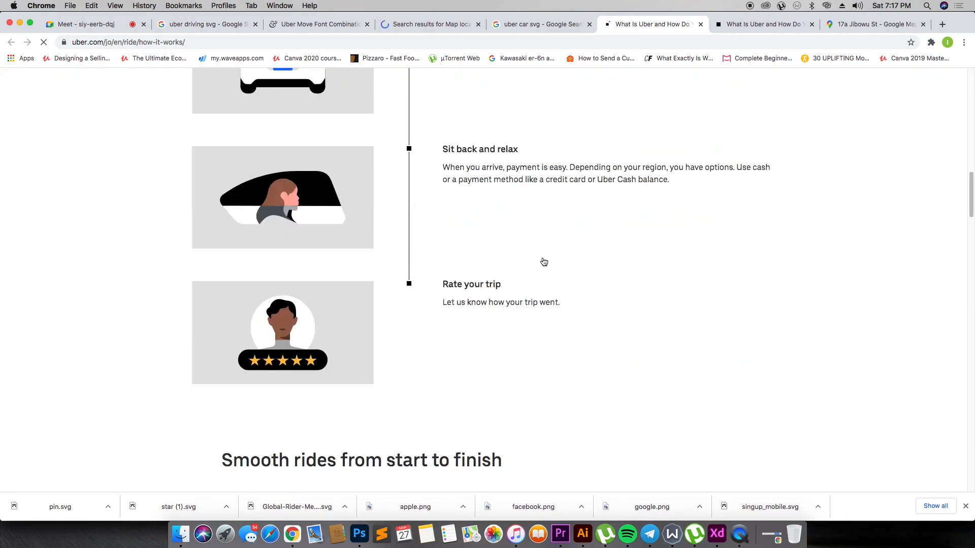
scroll(508, 259, "up", 8)
right_click(280, 343)
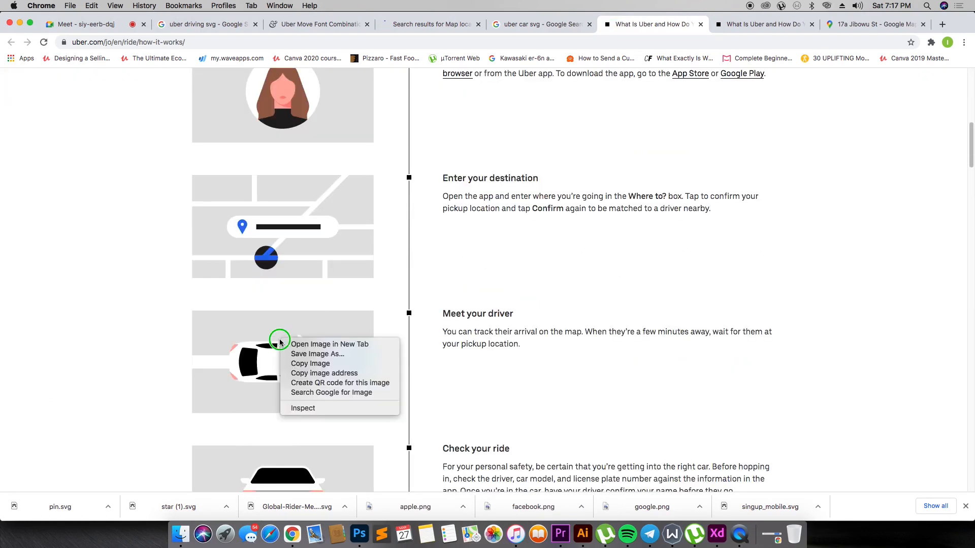
left_click(294, 354)
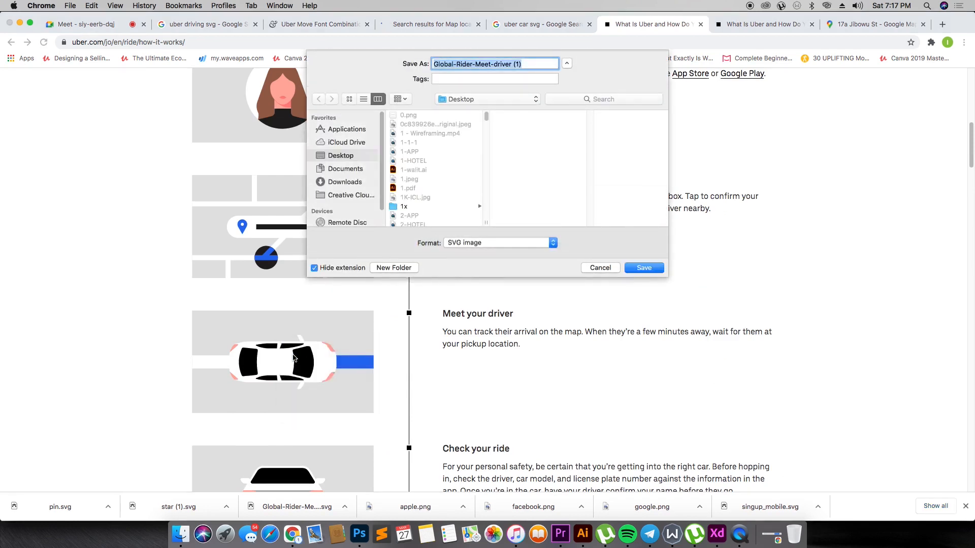
key("Return")
- Reveal the downloaded car SVG in Finder and open it with Adobe Illustrator 2020
left_click(108, 507)
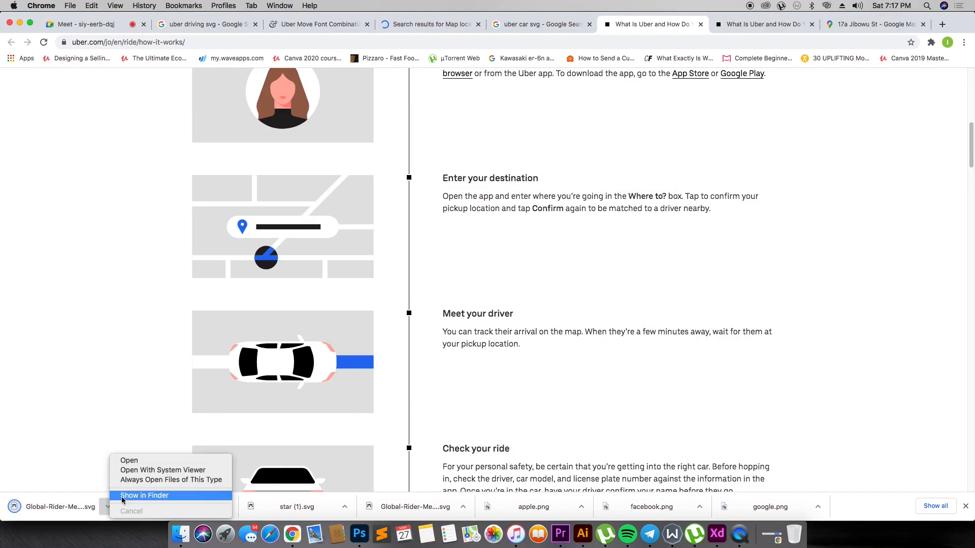
left_click(136, 496)
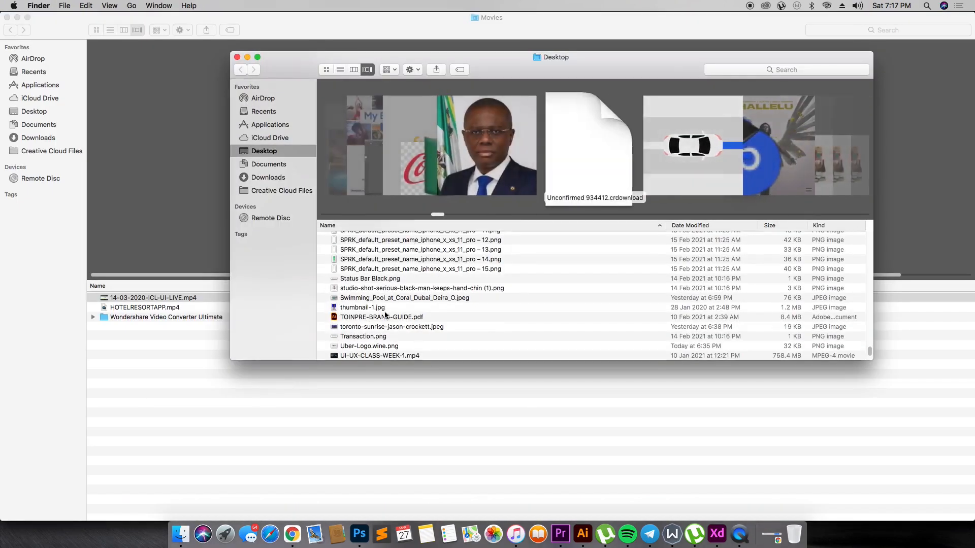
right_click(388, 356)
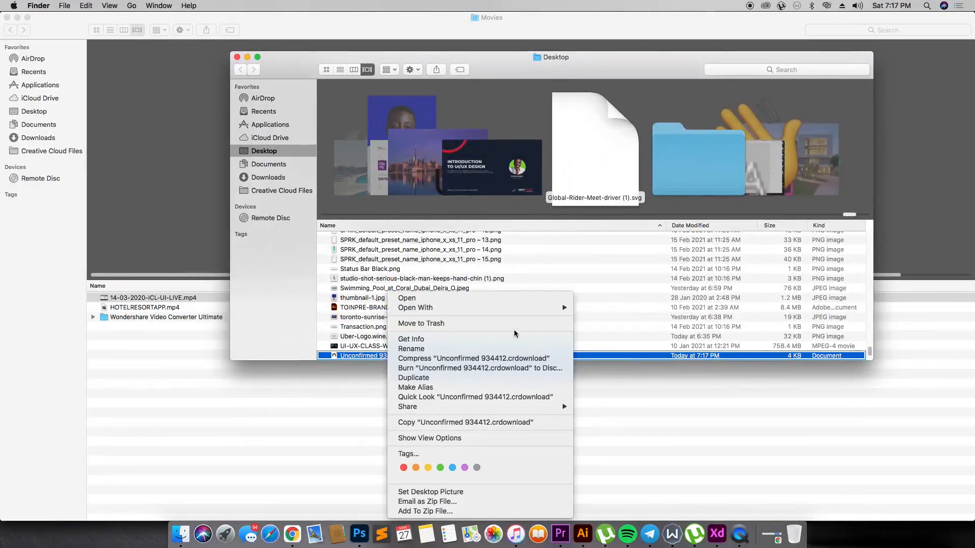
mouse_move(523, 308)
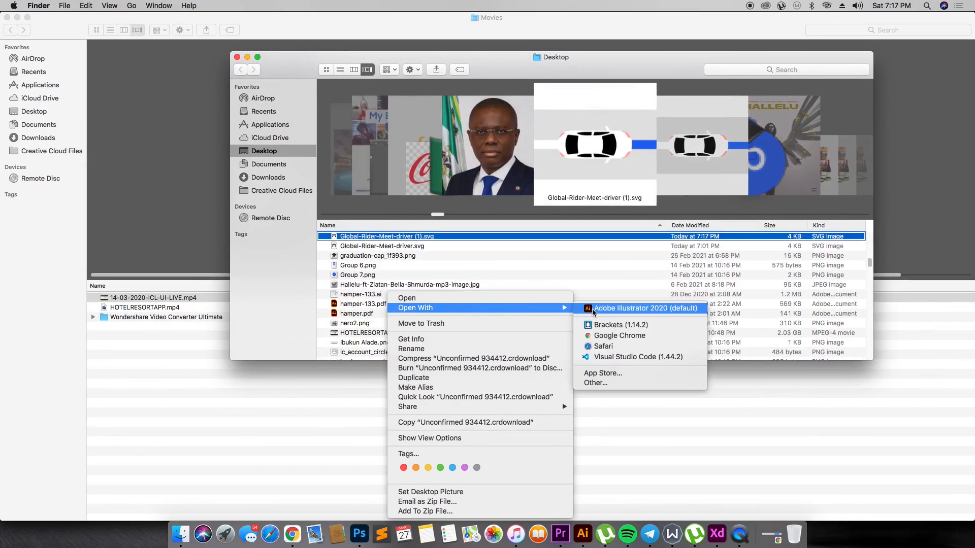
left_click(596, 309)
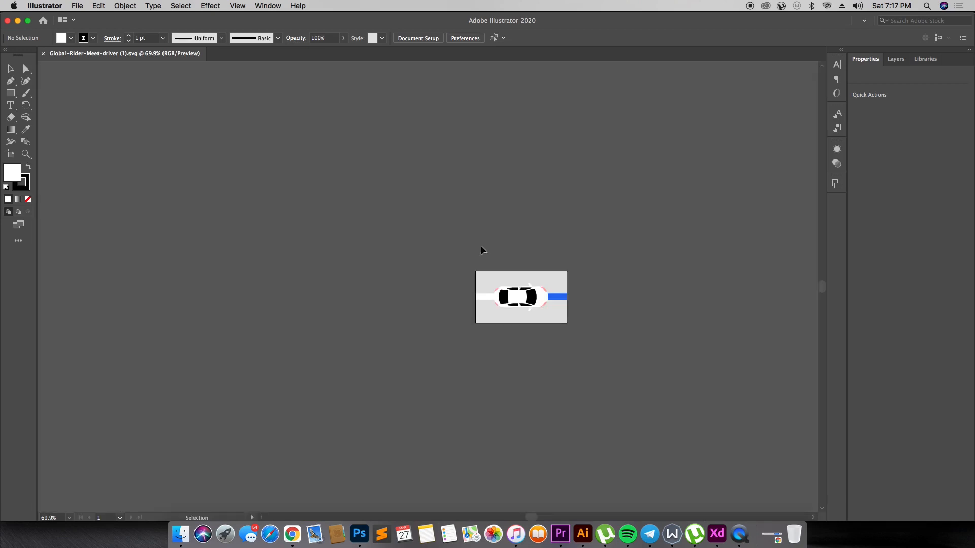
- Rotate the grouped car illustration to about 60° so the car faces diagonally upward
left_click(550, 297)
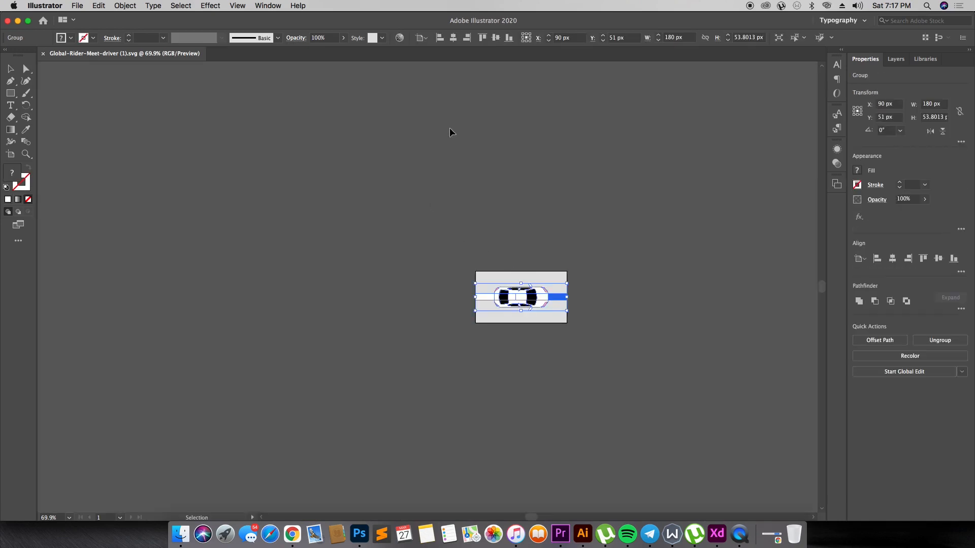
key("z")
left_click_drag(454, 239, 609, 370)
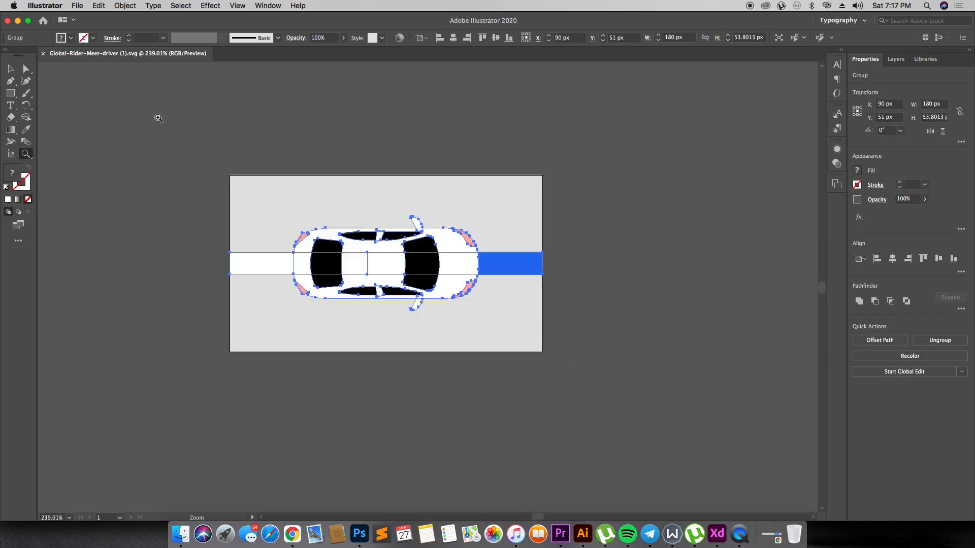
key("v")
left_click_drag(535, 183, 450, 92)
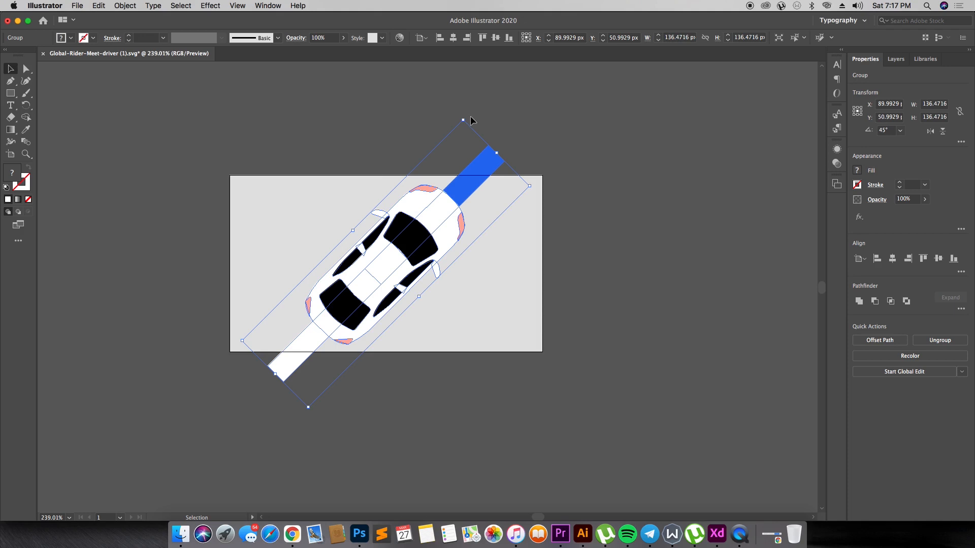
left_click_drag(470, 116, 430, 87)
left_click_drag(427, 85, 429, 87)
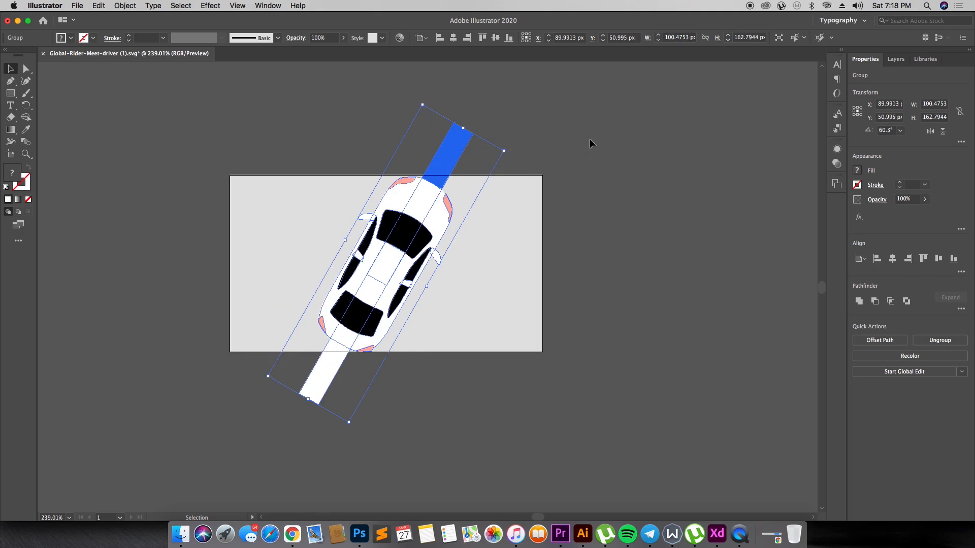
- Delete the blue and white road bars in front of and behind the car
double_click(450, 152)
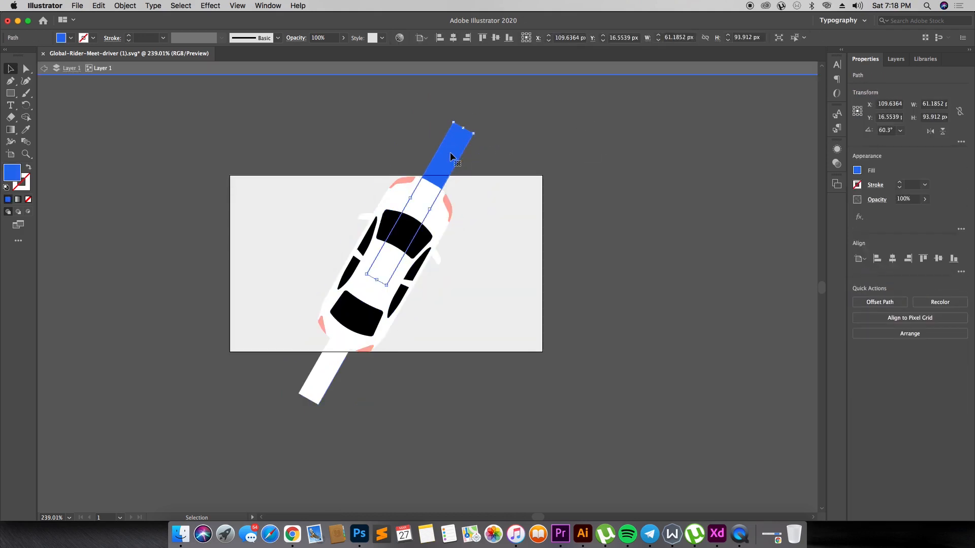
key("Delete")
left_click(335, 377)
key("Delete")
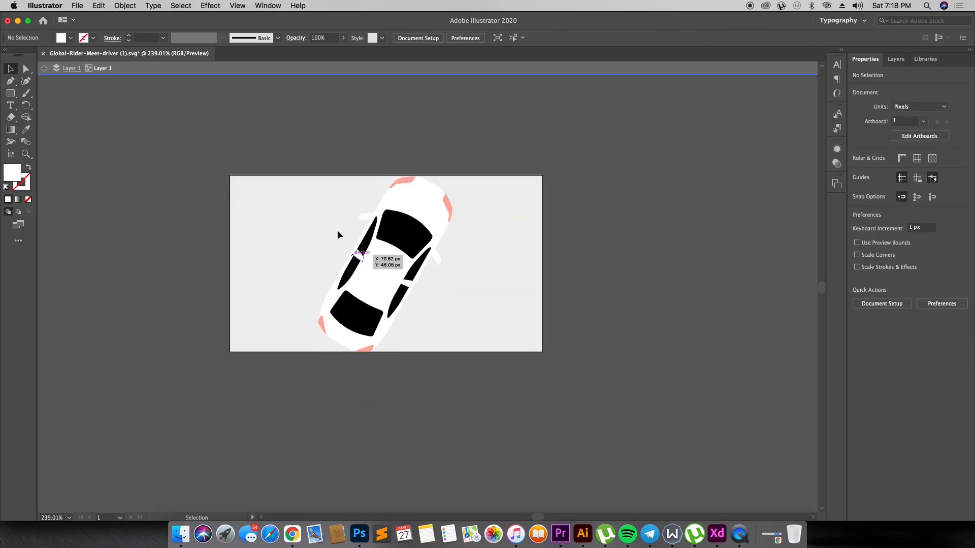
- Copy all the remaining car shapes and switch to Adobe XD
left_click_drag(303, 159, 525, 382)
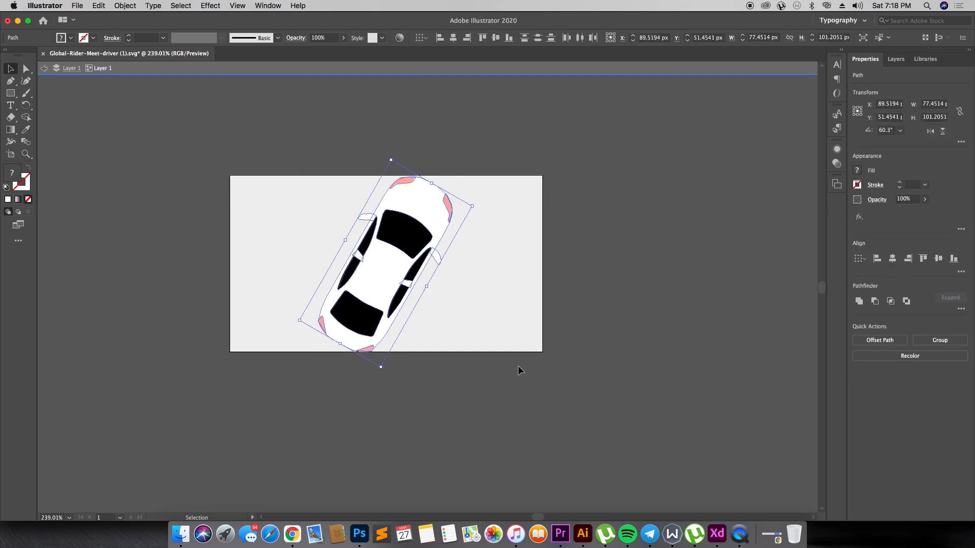
key("a")
key("super+Tab")
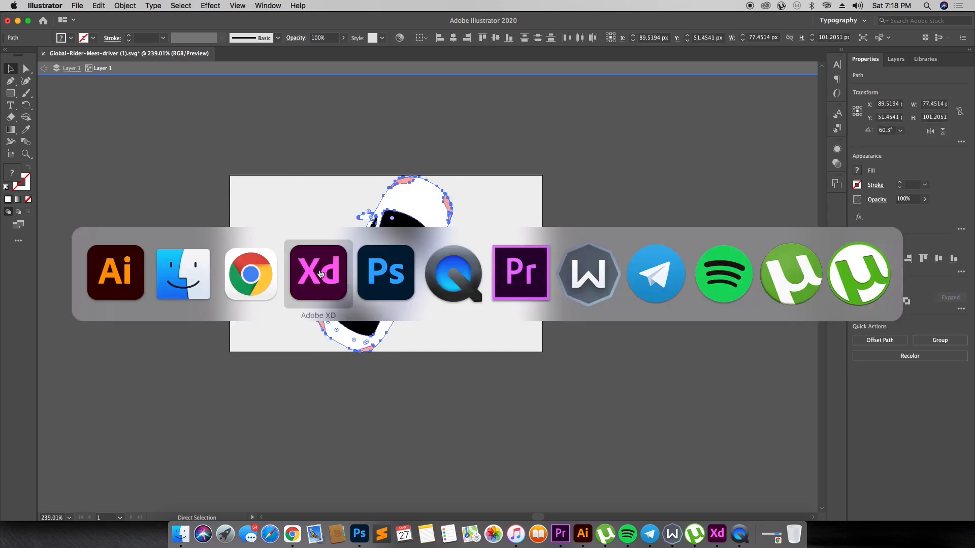
left_click(321, 274)
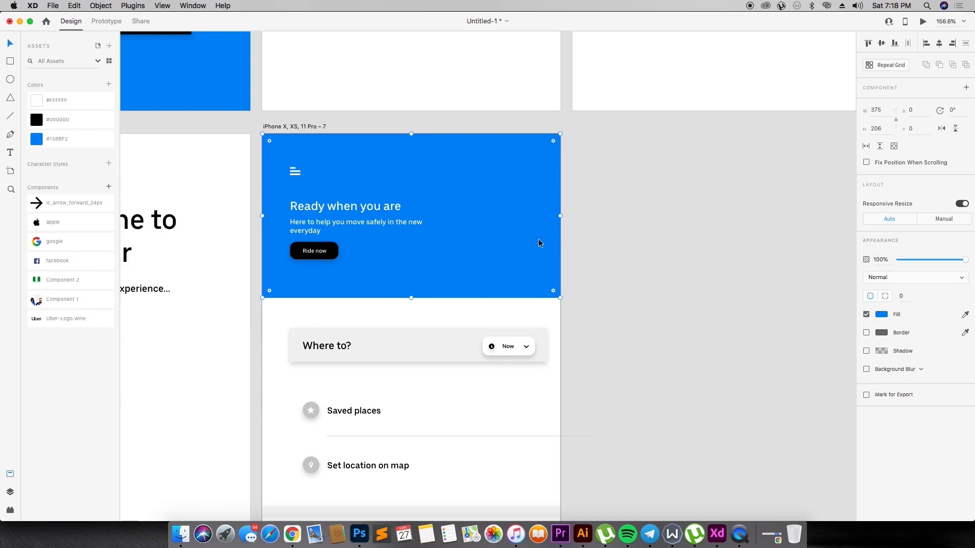
- Enable individual corner radii on the blue header and try a radius of 25 on its top-left and bottom-left corners
left_click_drag(553, 290, 583, 308)
left_click(888, 294)
left_click(901, 297)
type("25")
key("Return")
type("0")
left_click(963, 296)
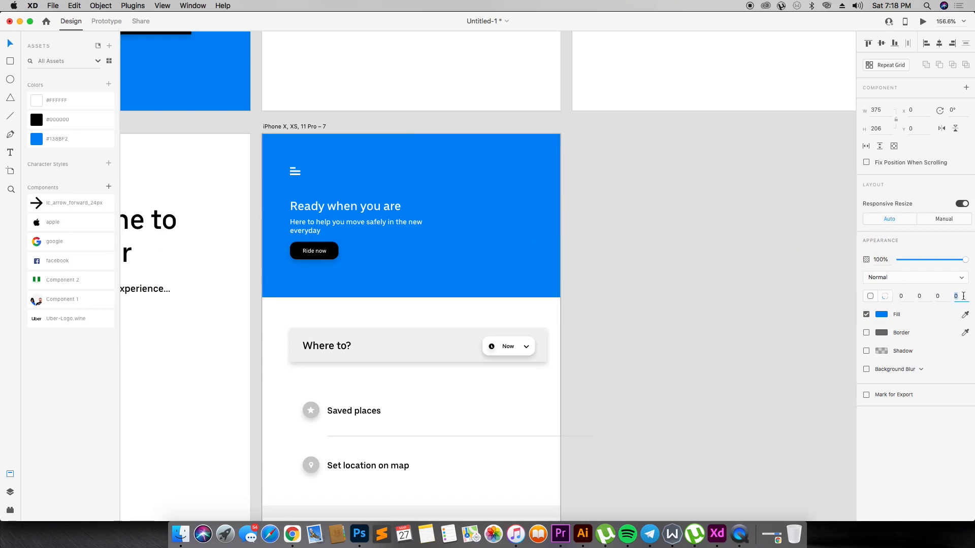
type("25")
key("Return")
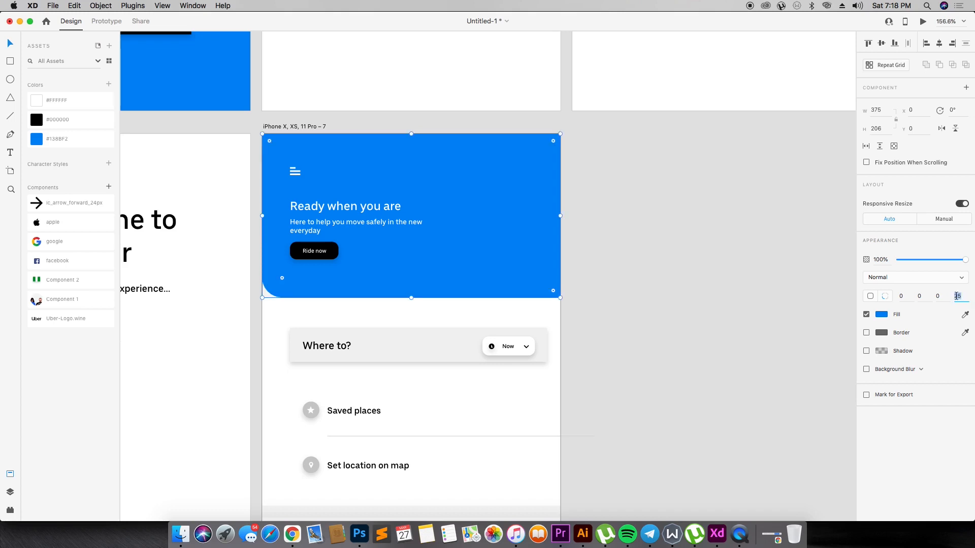
- Reset the blue header's bottom-left corner radius to 0 and round its bottom-right corner to 60
type("0")
left_click(940, 296)
type("25")
key("Return")
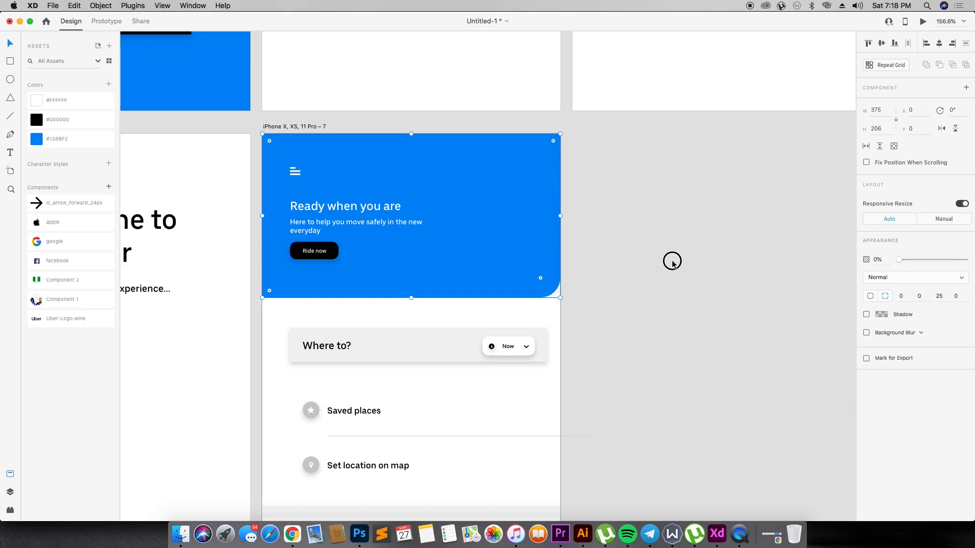
left_click(655, 262)
left_click(530, 247)
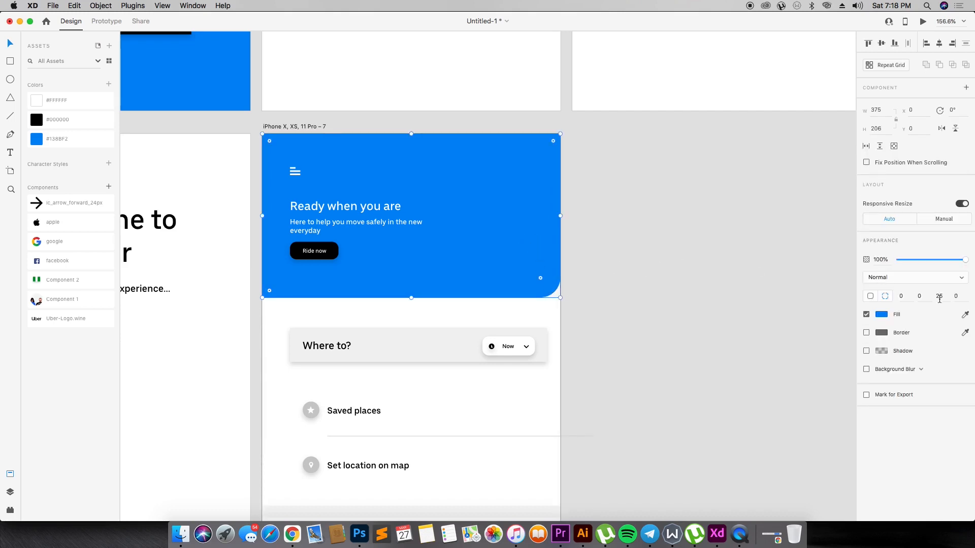
type("60")
key("Return")
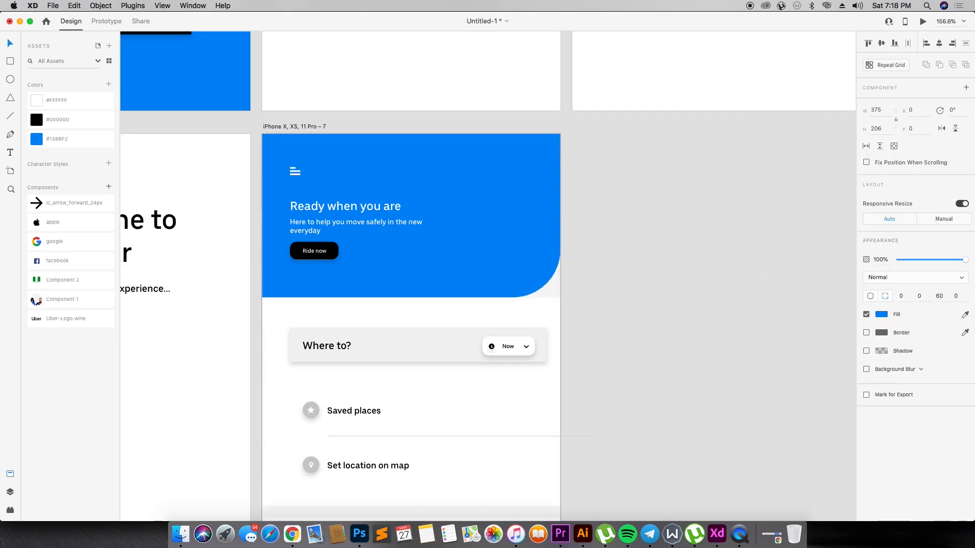
- Paste the car artwork and place it over the blue header's bottom-right corner at about X 310, Y 123
key("super+c")
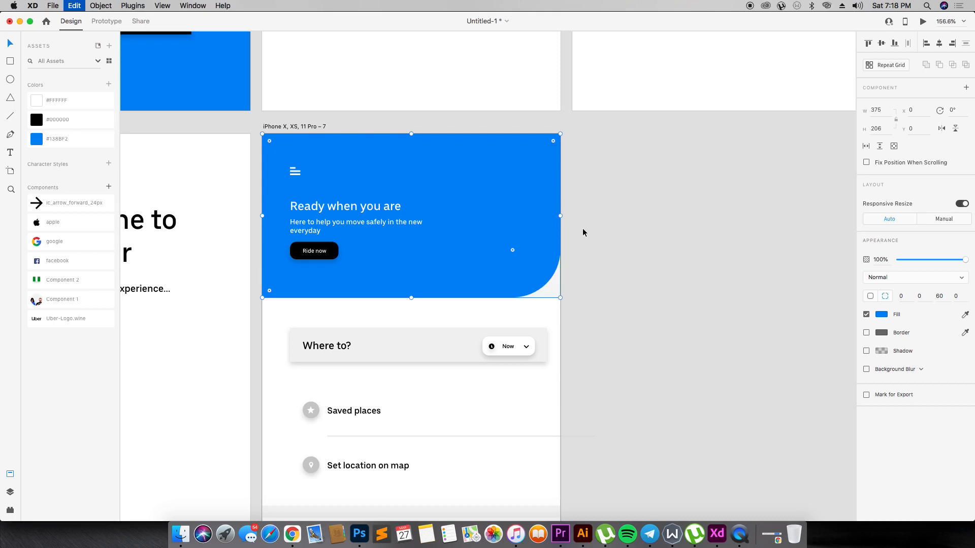
key("super+v")
left_click_drag(420, 316, 548, 260)
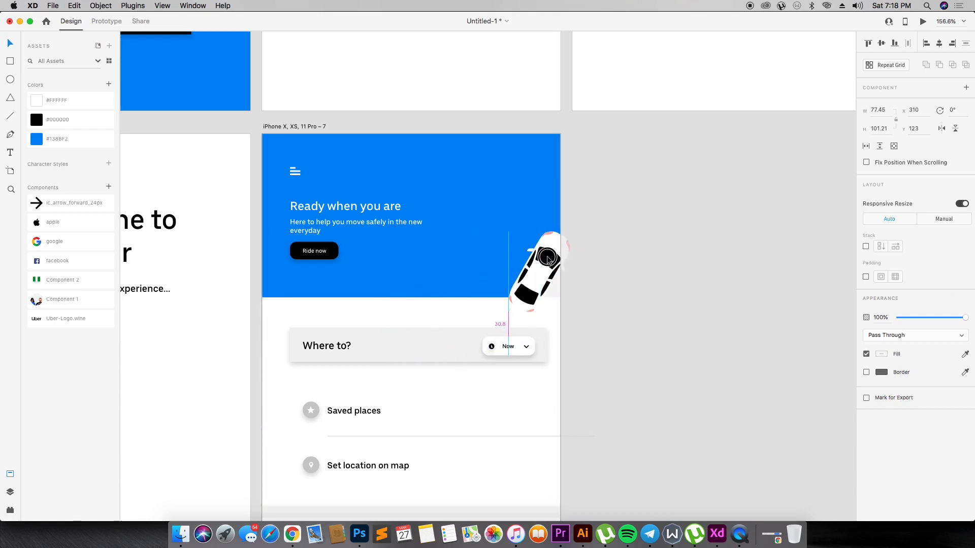
- Try a radius of 170 on the blue header's bottom-right corner and settle on 80
left_click(445, 228)
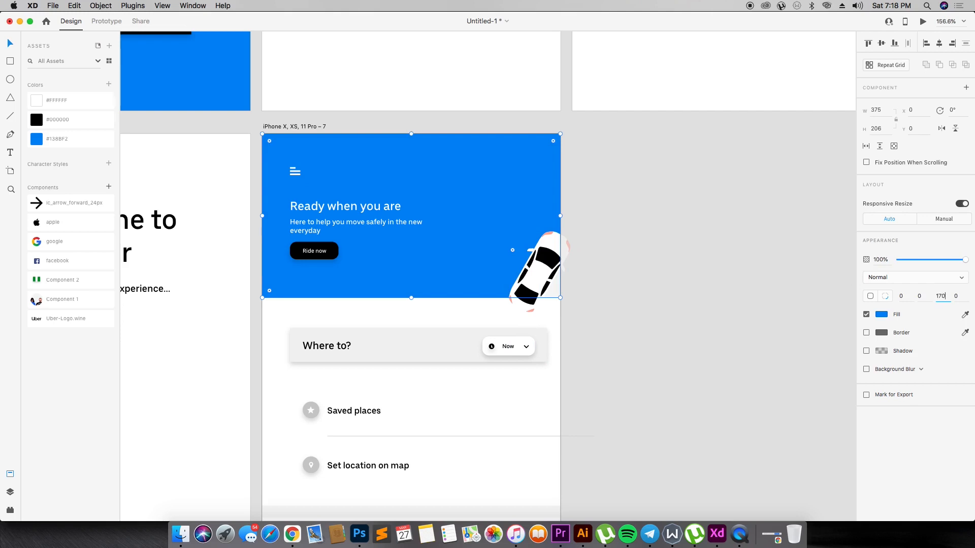
key("Return")
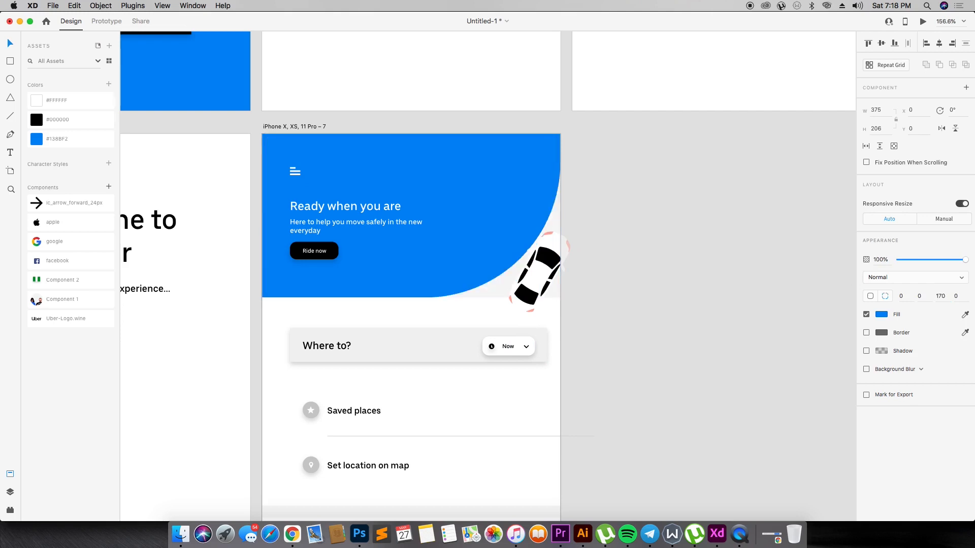
left_click(942, 300)
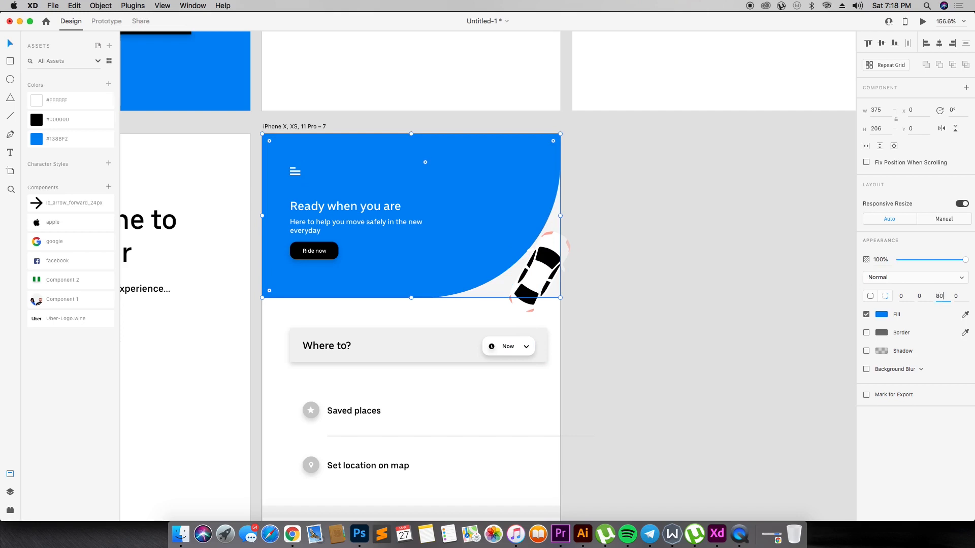
key("Return")
- Shrink the car to about 38 × 50, rotate it 13° and fit it along the header's rounded corner
left_click(537, 280)
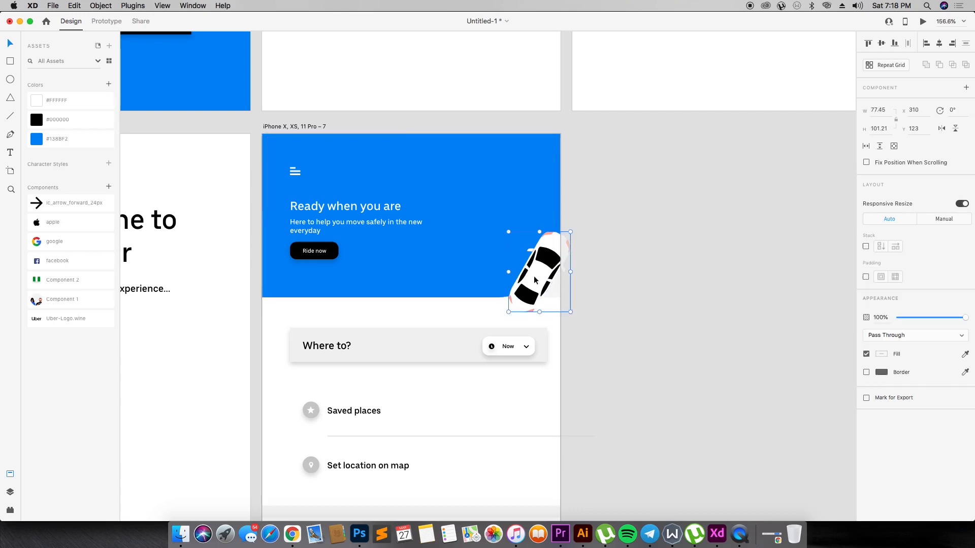
left_click_drag(569, 311, 548, 293)
left_click_drag(552, 253, 545, 276)
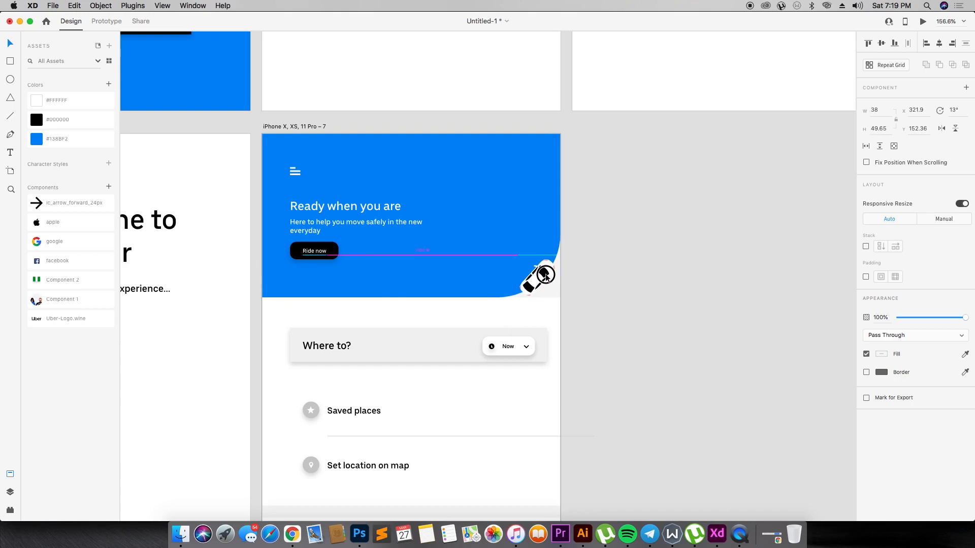
left_click(503, 270)
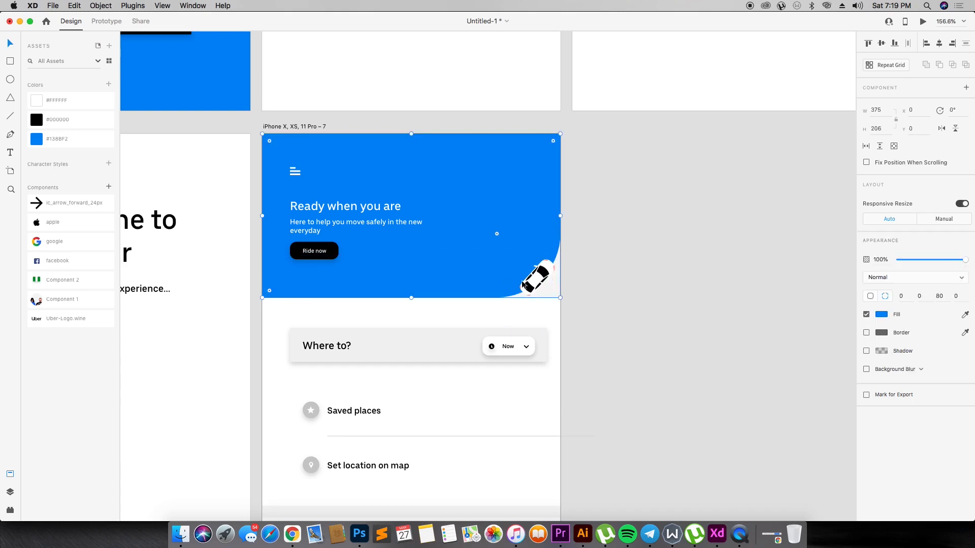
left_click_drag(537, 283, 537, 277)
left_click(662, 230)
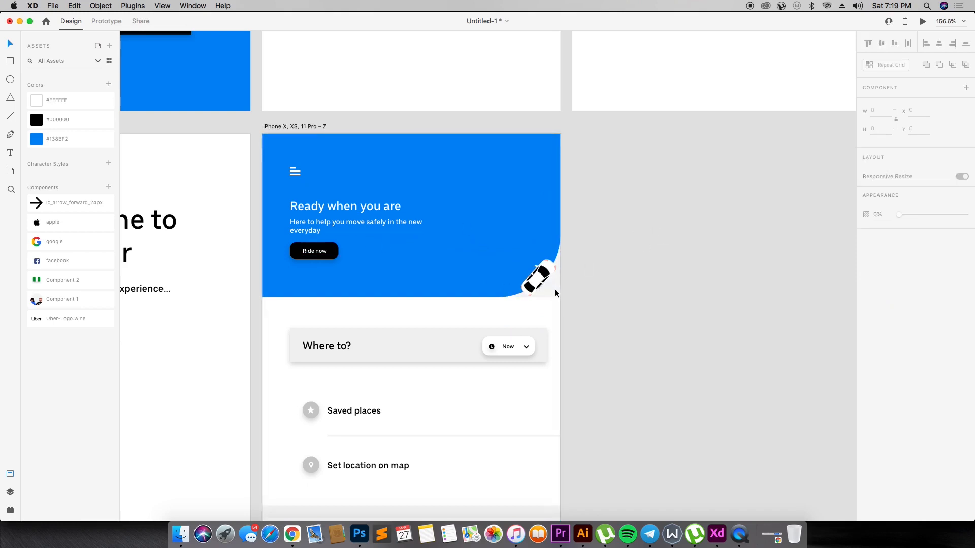
left_click(307, 127)
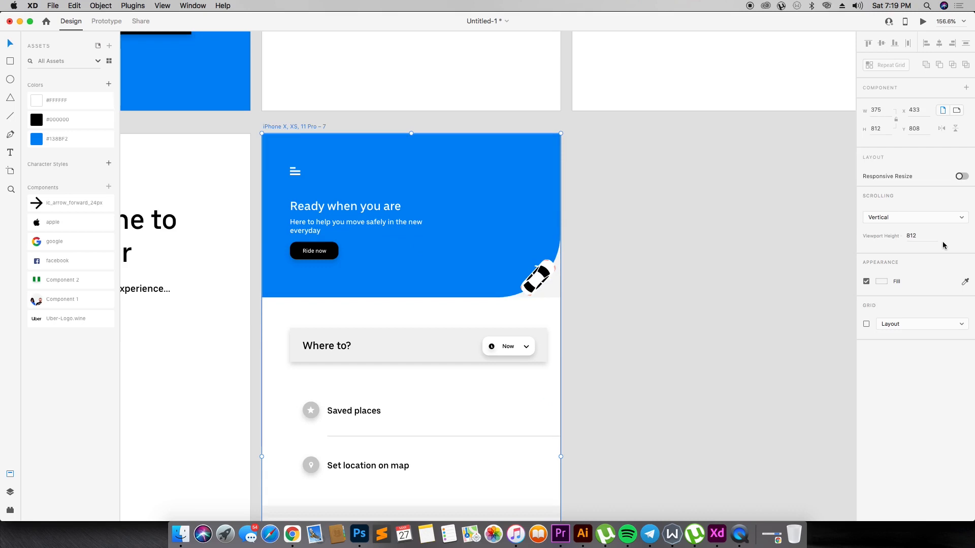
left_click(867, 281)
left_click(867, 281)
scroll(614, 273, "down", 5)
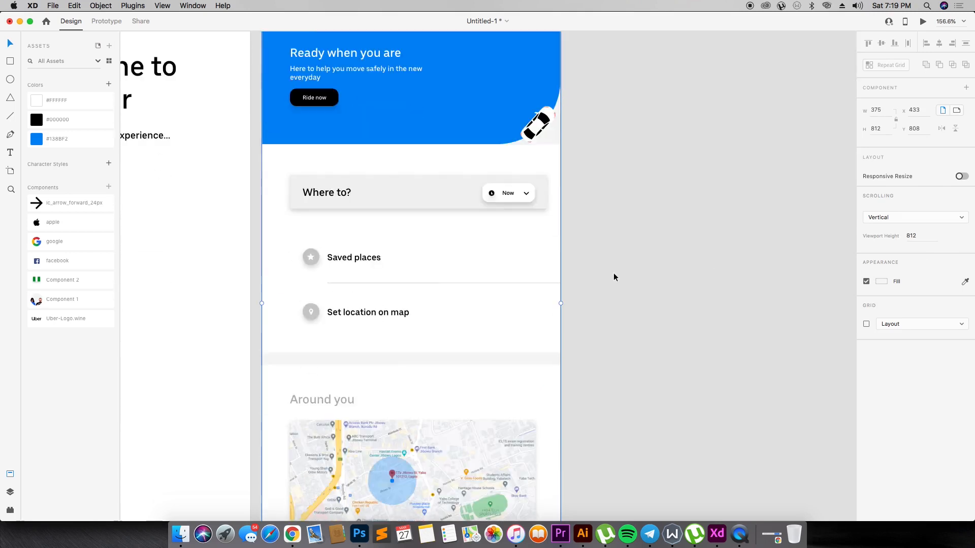
scroll(614, 273, "up", 4)
- Draw a borderless white rectangle of 375 × 209 covering the header area of the home screen
left_click(10, 61)
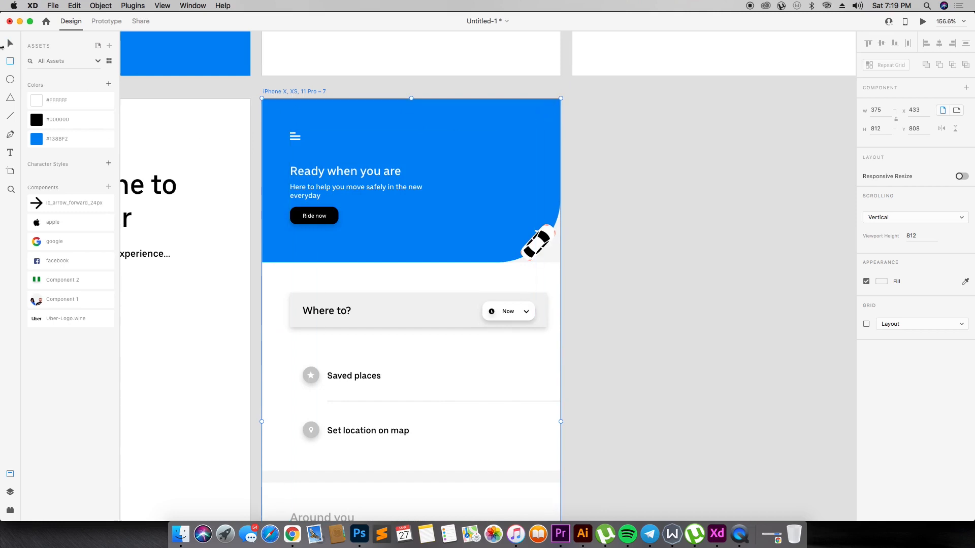
left_click(592, 147)
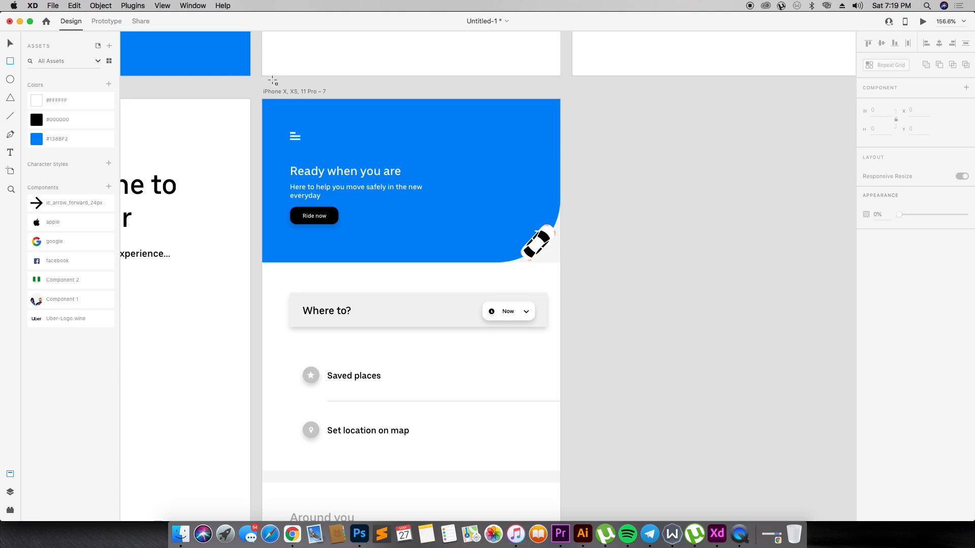
mouse_move(263, 100)
left_mouse_down()
mouse_move(490, 254)
mouse_move(561, 265)
left_mouse_up()
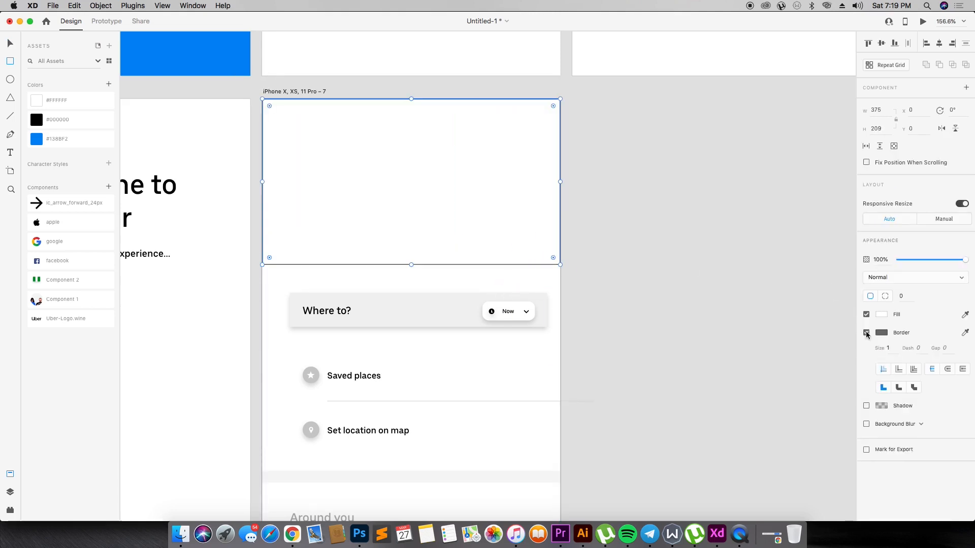
left_click(867, 333)
- Send the white rectangle backward behind the blue header, its text, the button and the car
key("super+bracketleft")
key("super+bracketleft")
key("super+bracketleft")
key("super+bracketleft")
key("super+bracketleft")
key("super+bracketleft")
key("v")
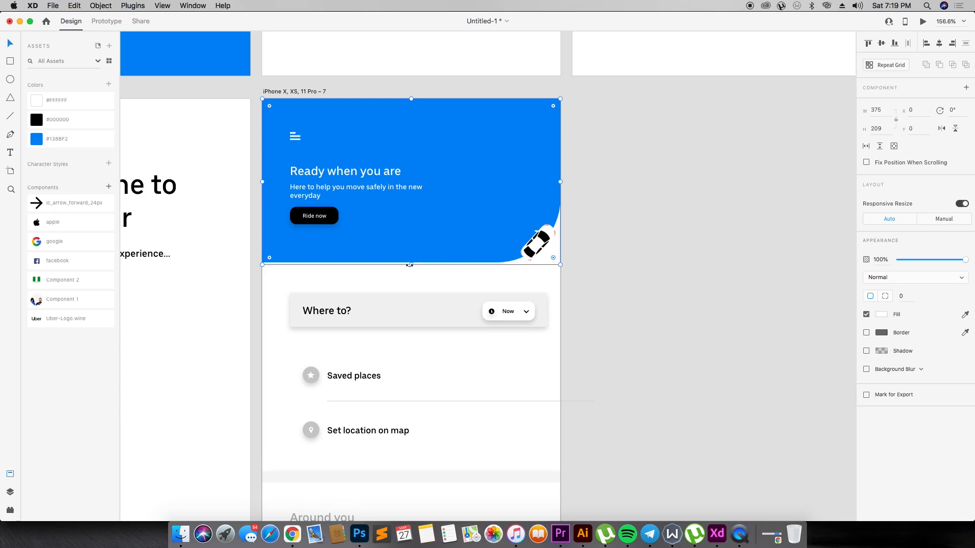
left_click(595, 208)
scroll(603, 207, "down", 5)
scroll(603, 207, "up", 5)
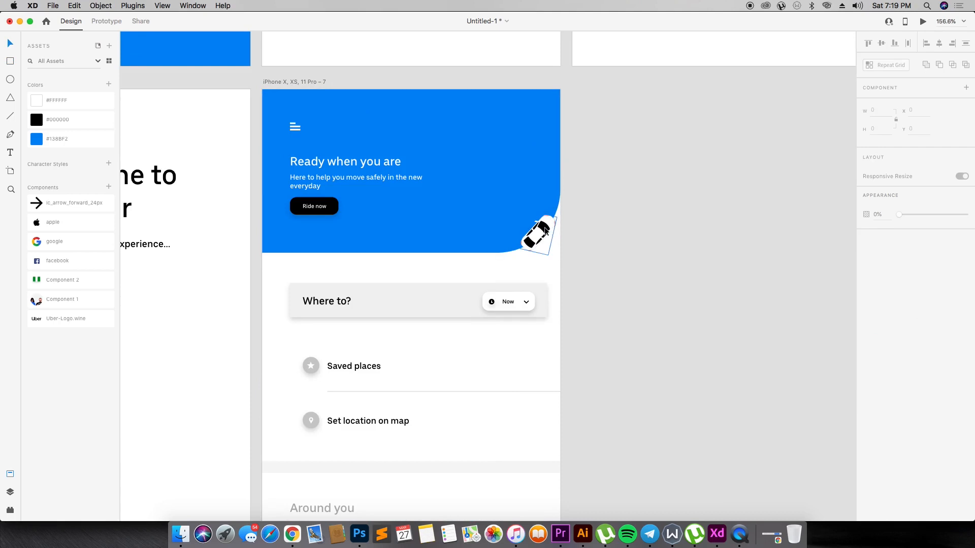
- Enlarge the header's menu icon, heading, description and "Ride now" button together
left_click(558, 235)
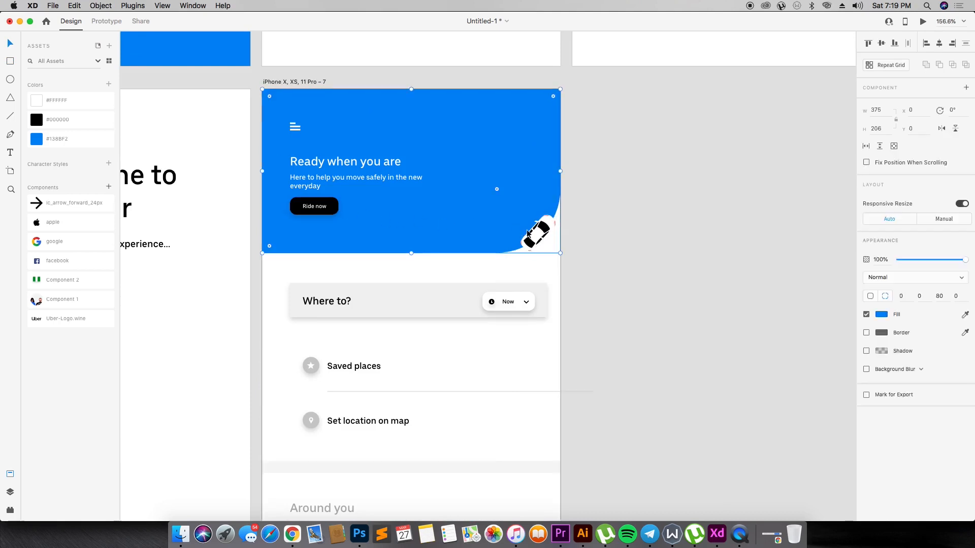
left_click(353, 167)
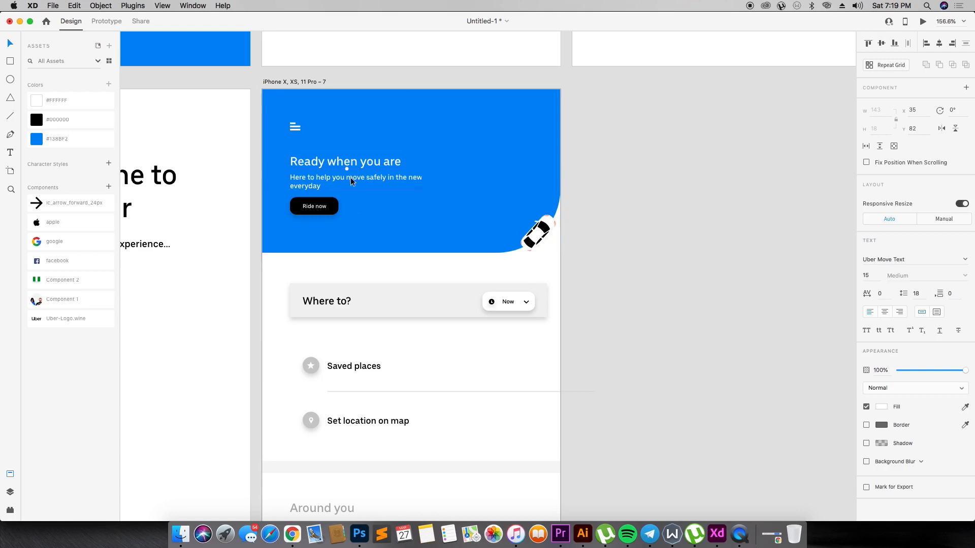
left_click(294, 127, "shift")
left_click(326, 206, "shift")
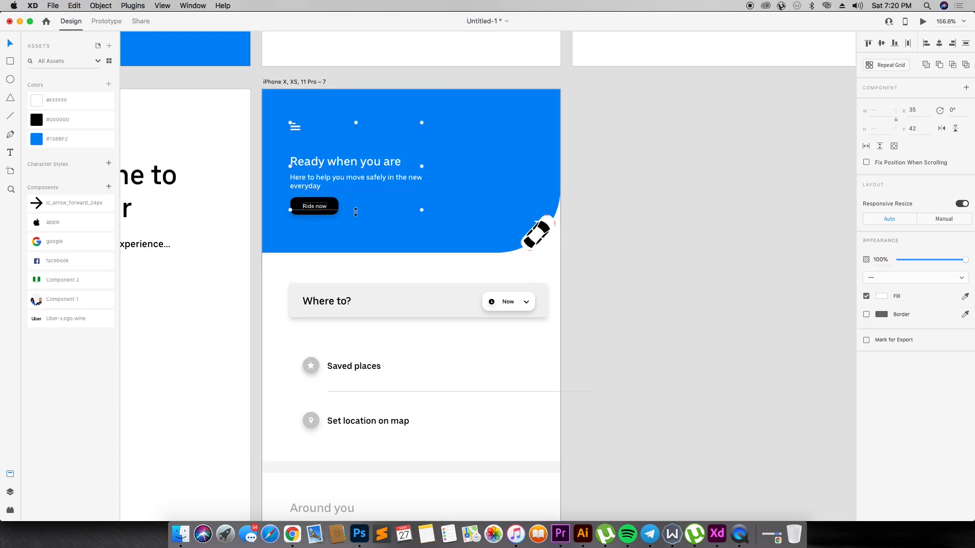
left_click(334, 212, "shift")
left_click_drag(423, 217, 441, 231)
- Move the header's heading and description slightly up, and raise the menu icon above them
left_click(377, 172)
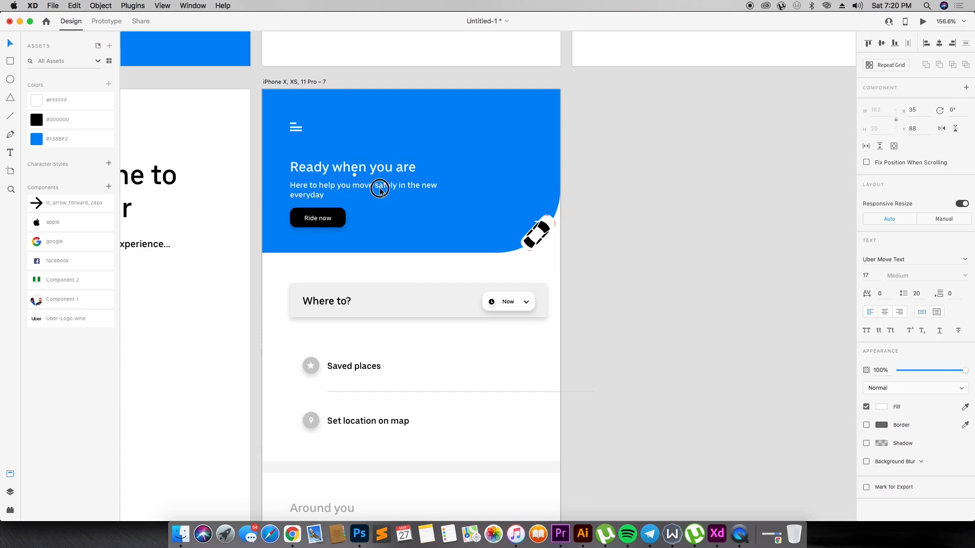
left_click_drag(377, 172, 380, 165)
left_click(299, 128)
left_click_drag(299, 129, 296, 121)
- Nudge the car slightly left along the blue header's rounded corner
left_click(422, 136)
left_click(536, 241)
left_click_drag(537, 242, 530, 239)
left_click(554, 239)
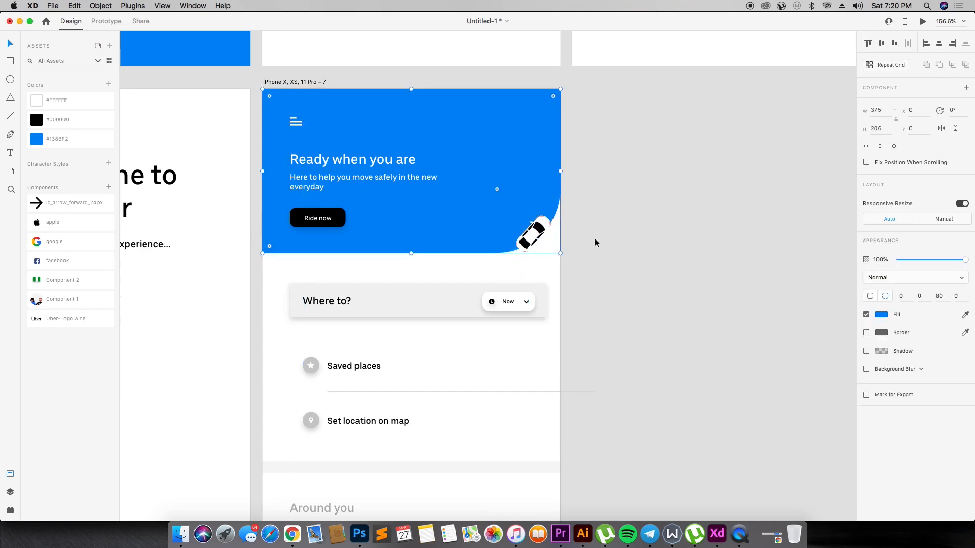
- Increase the radius of the blue header's bottom-right corner and shift the car slightly up and left to follow the curve
left_click(938, 296)
key("Return")
left_click(579, 311)
left_click_drag(539, 237, 536, 234)
- Preview the home screen artboard on its own and close the preview
left_click(623, 220)
left_click(315, 81)
left_click(923, 23)
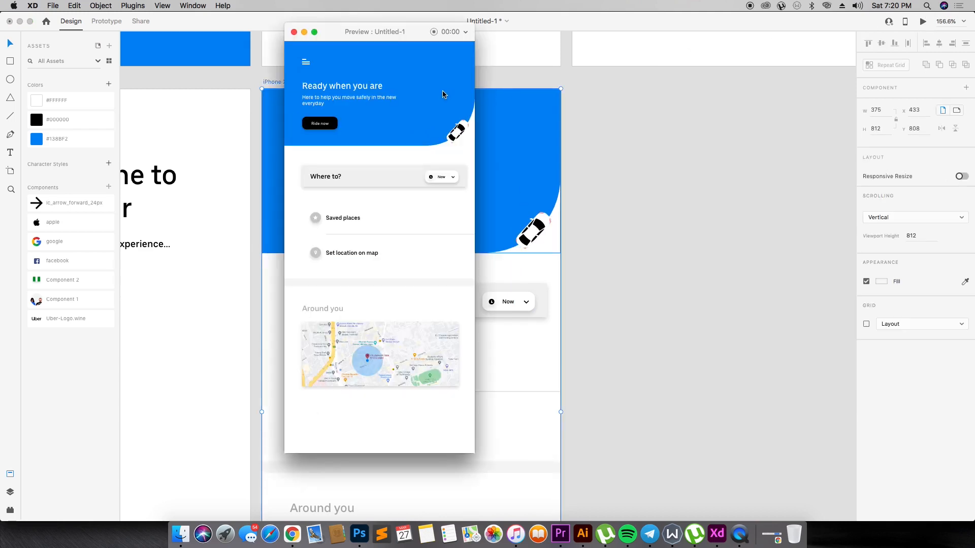
left_click(294, 31)
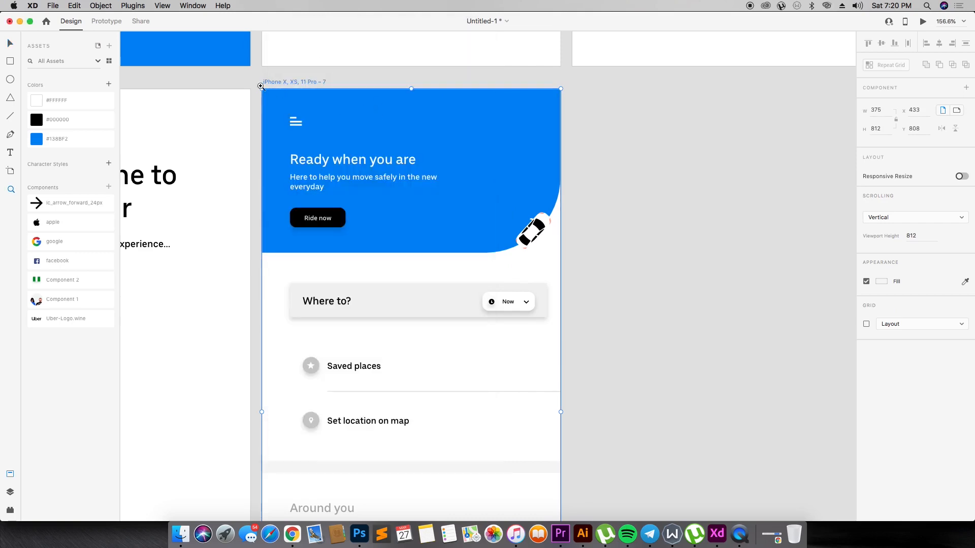
- Examine the home screen up close from header to map, and look over the complete set of artboards
left_click_drag(249, 74, 648, 319)
key("v")
scroll(439, 288, "down", 5)
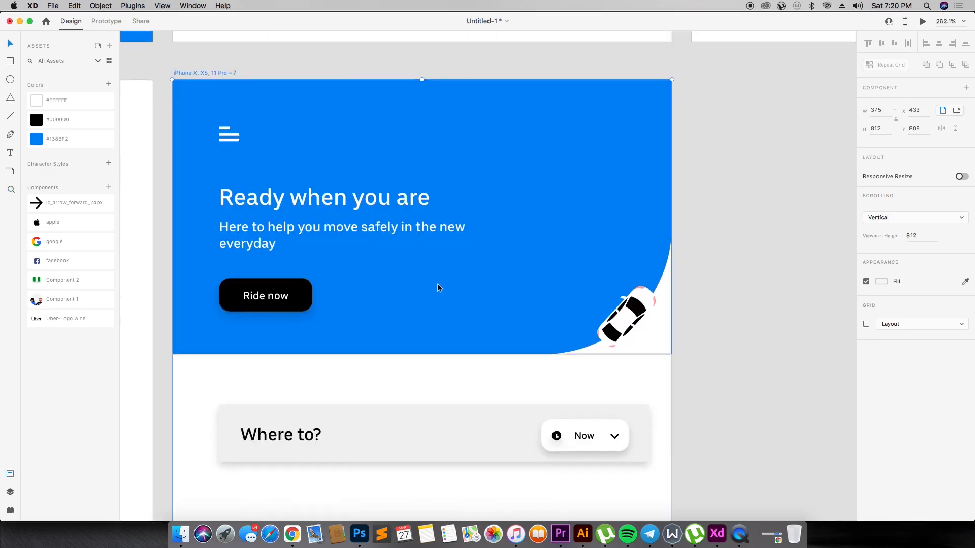
scroll(440, 288, "down", 10)
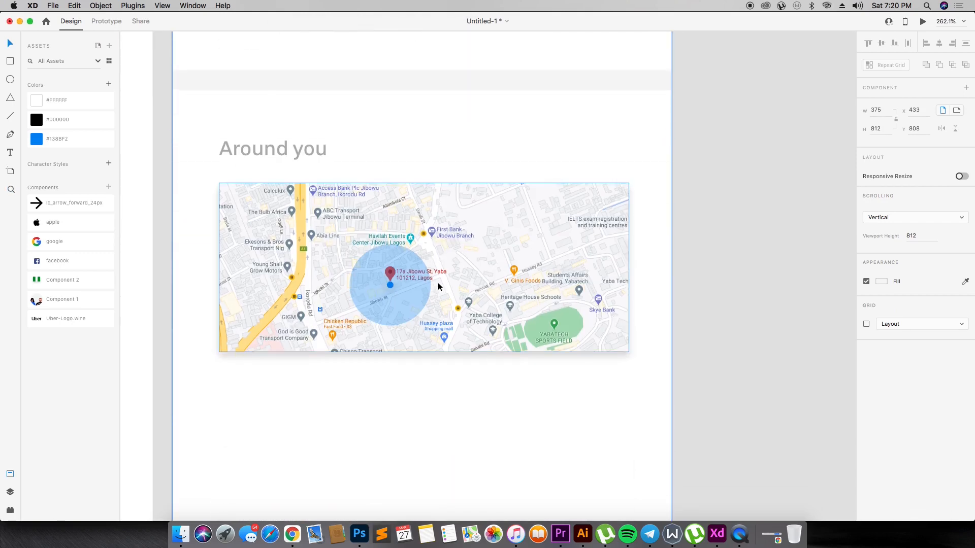
scroll(440, 288, "up", 3)
scroll(439, 288, "down", 10)
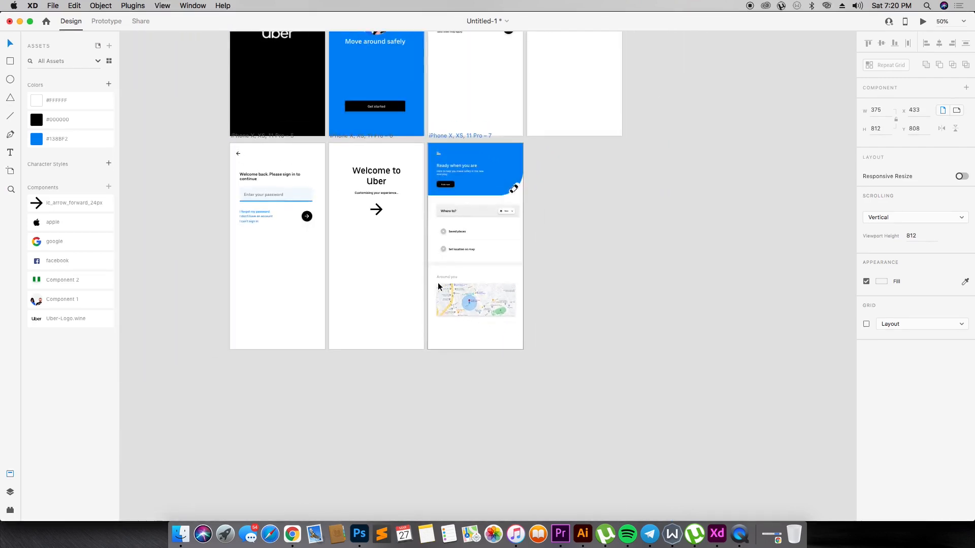
scroll(420, 227, "up", 4)
key("z")
left_click_drag(228, 39, 707, 270)
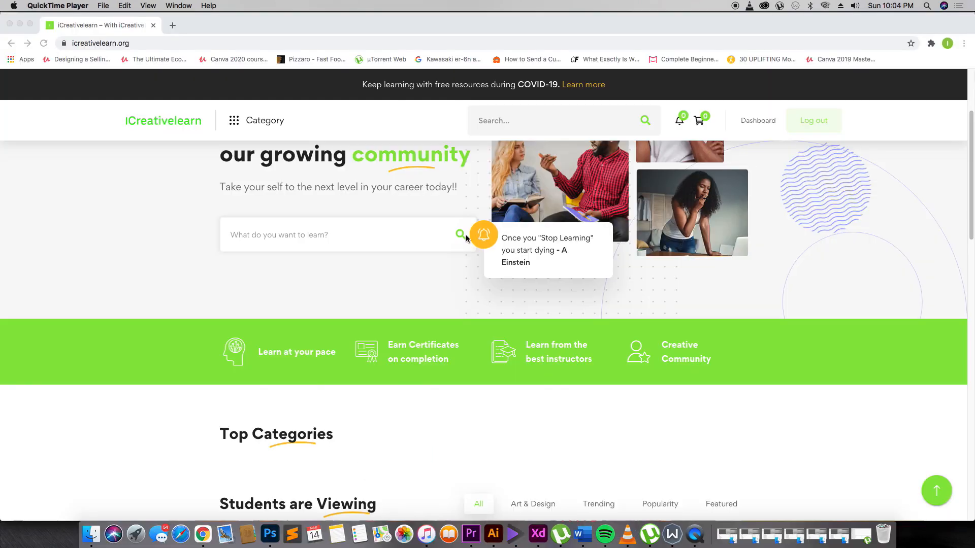
- Open the "Intro to Adobe XD for Mobile Apps" course on icreativelearn.org in Chrome and review its description, learning objectives and requirements
scroll(466, 236, "up", 3)
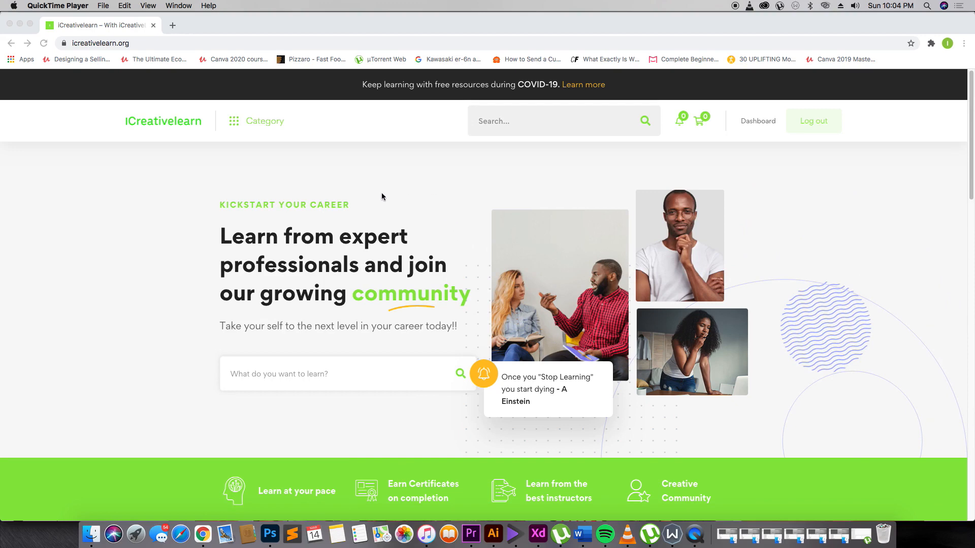
scroll(382, 196, "down", 10)
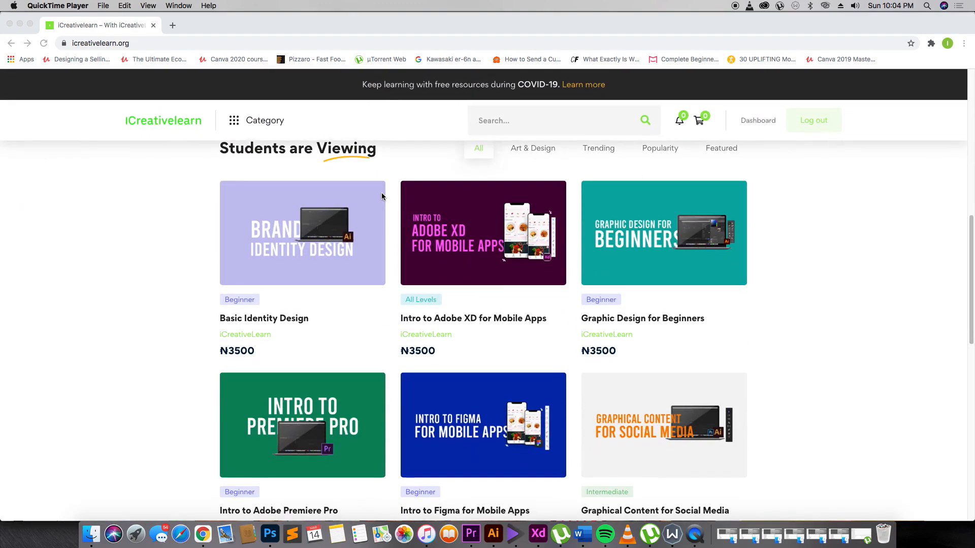
left_click(488, 248)
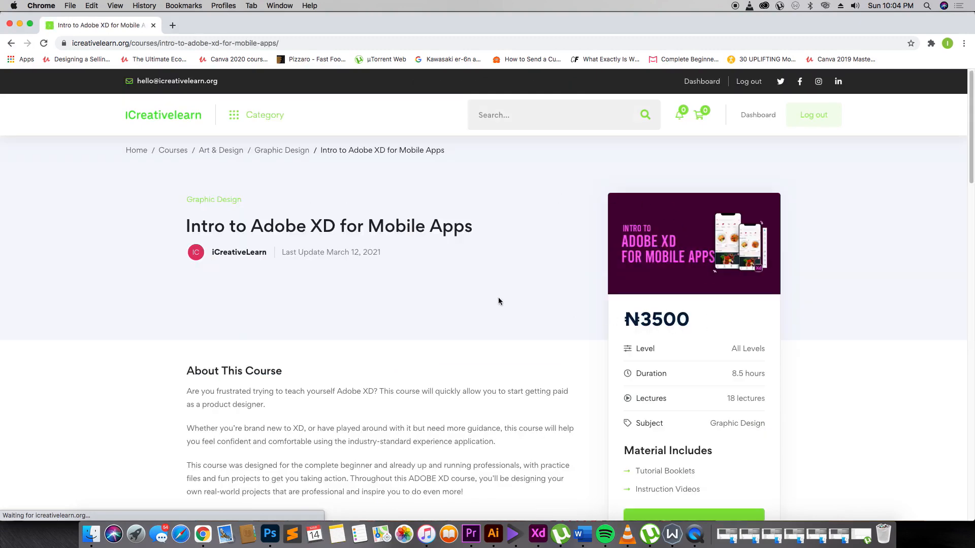
scroll(549, 300, "down", 3)
scroll(476, 298, "down", 2)
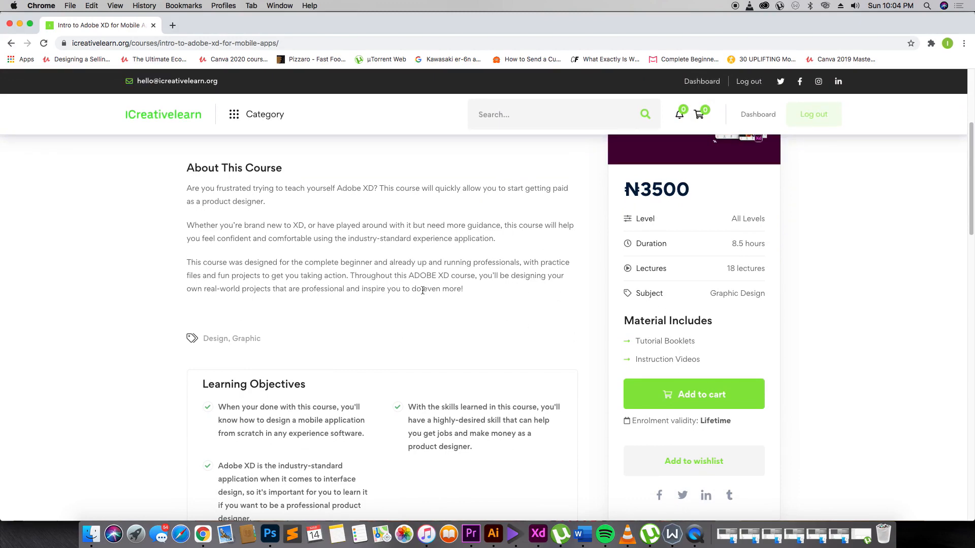
scroll(429, 294, "down", 5)
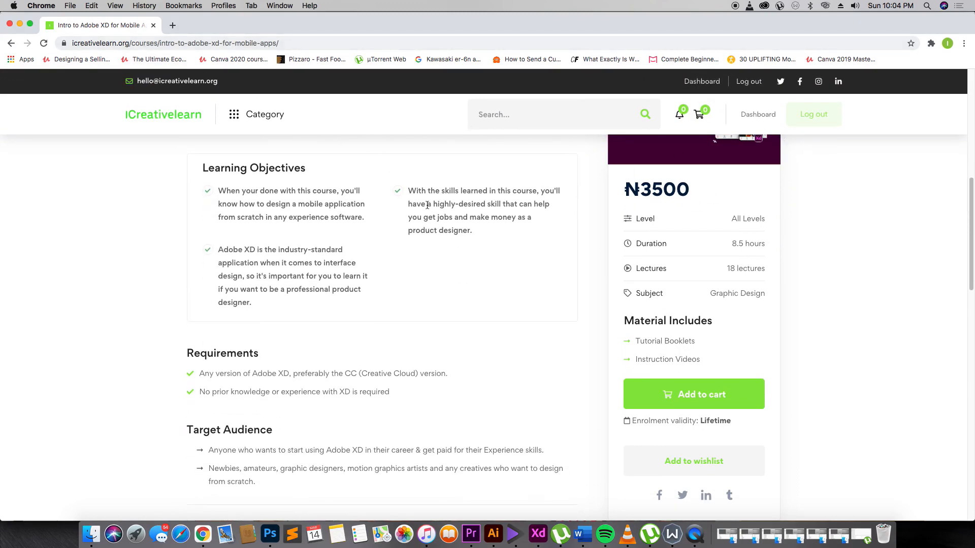
scroll(427, 206, "down", 3)
scroll(426, 206, "up", 4)
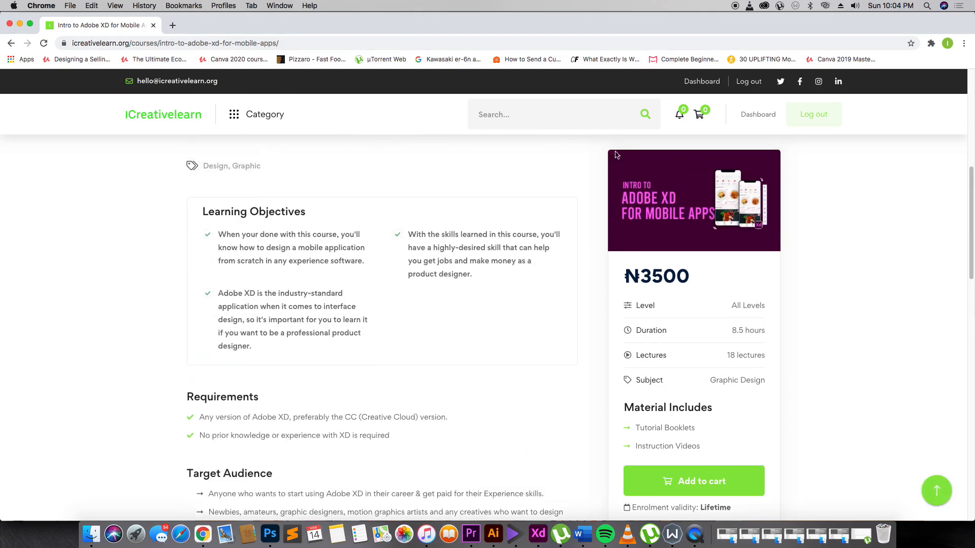
- View the account dashboard and return to the iCreativelearn home page
left_click(759, 117)
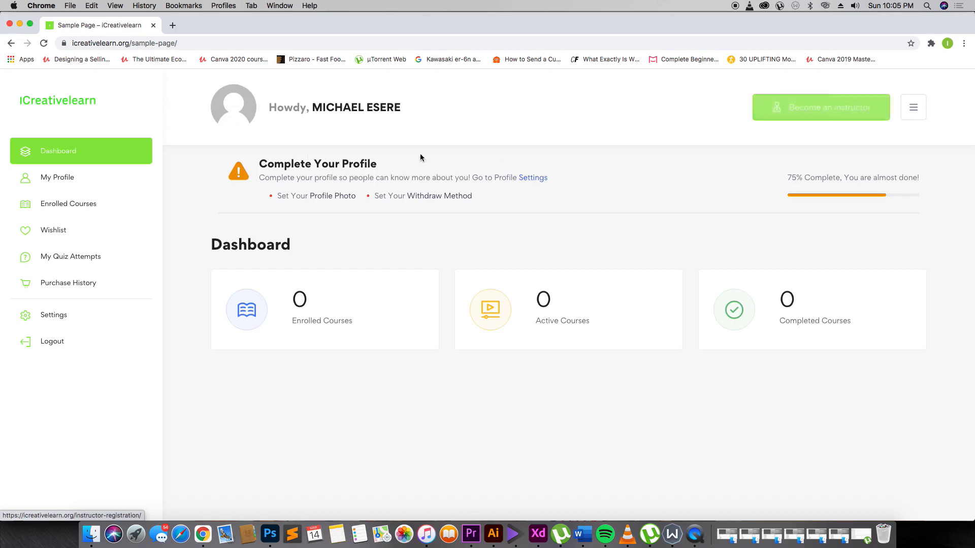
left_click(71, 100)
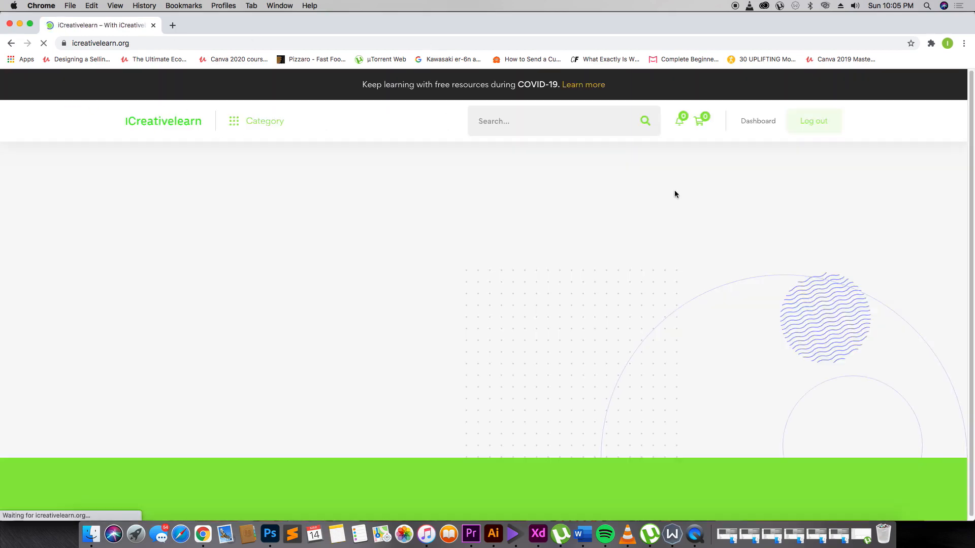
- Reopen the "Intro to Adobe XD for Mobile Apps" course and examine its page down to the curriculum sections
scroll(410, 269, "down", 4)
scroll(401, 267, "down", 10)
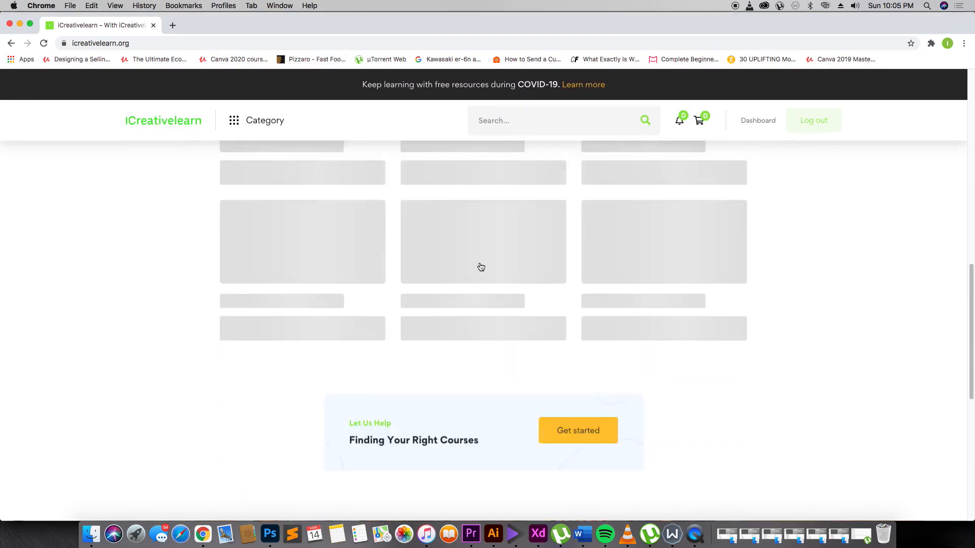
left_click(500, 232)
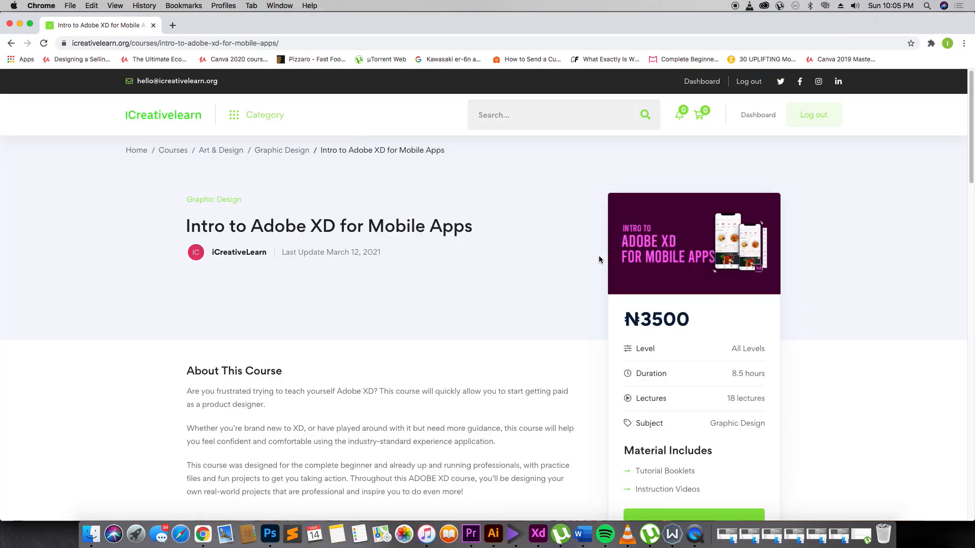
scroll(686, 349, "down", 5)
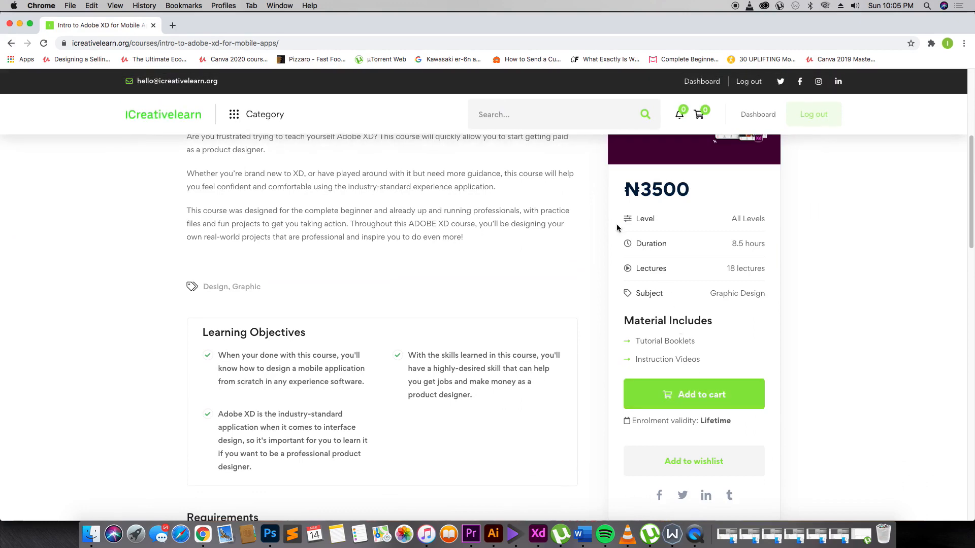
scroll(382, 226, "down", 5)
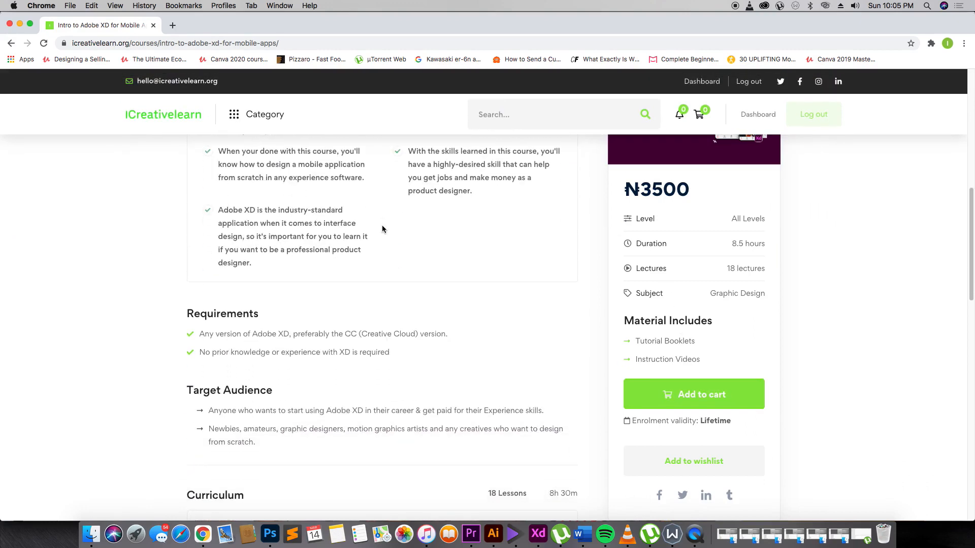
scroll(383, 226, "down", 6)
scroll(304, 207, "down", 3)
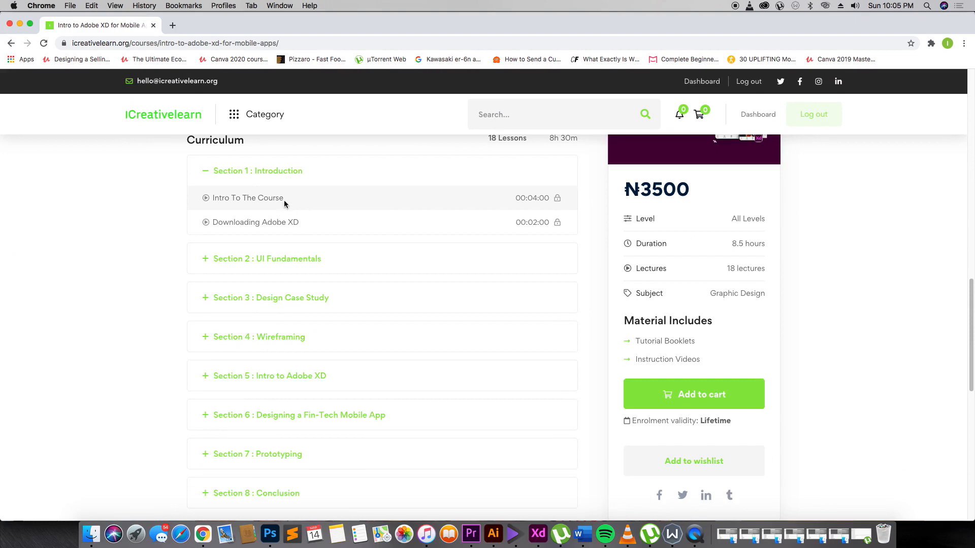
scroll(258, 194, "up", 4)
scroll(258, 195, "down", 5)
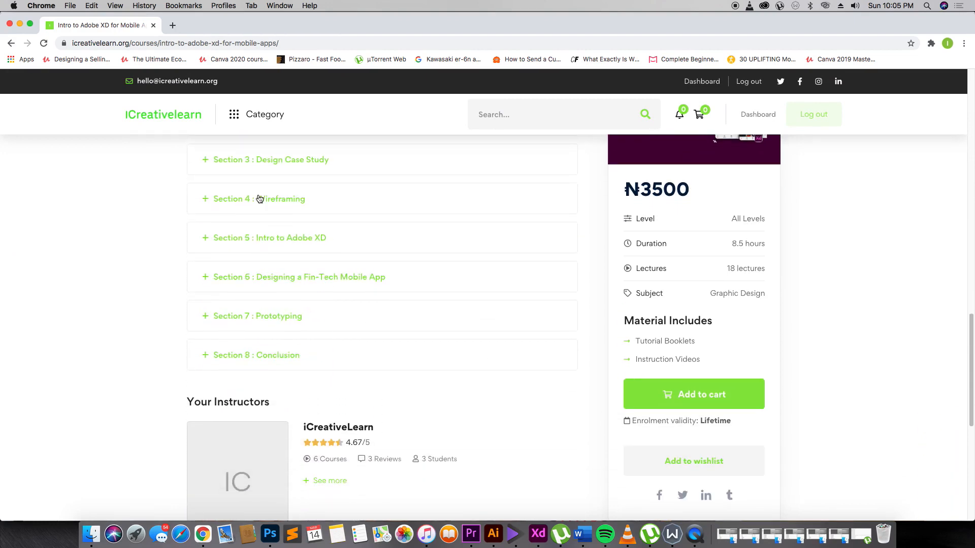
scroll(257, 198, "down", 4)
scroll(258, 198, "up", 6)
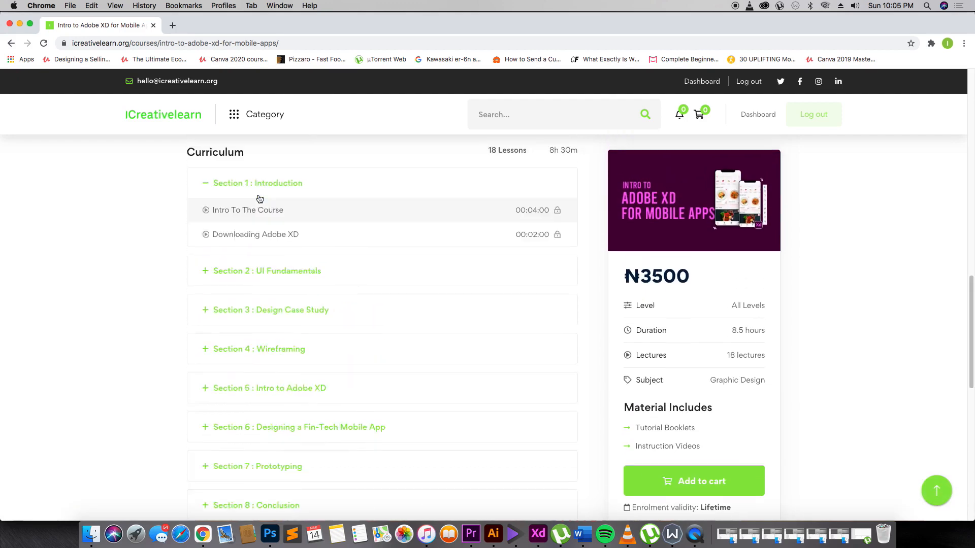
scroll(258, 198, "up", 1)
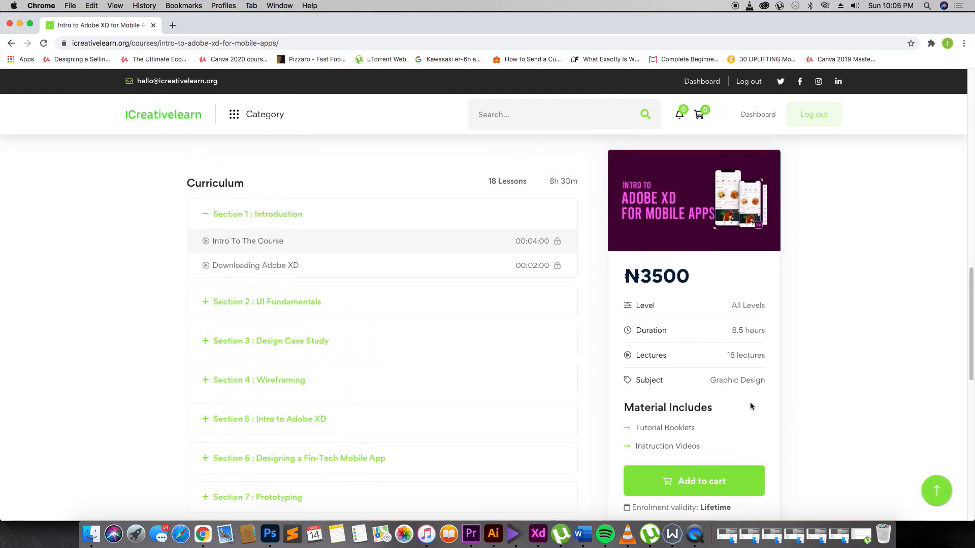